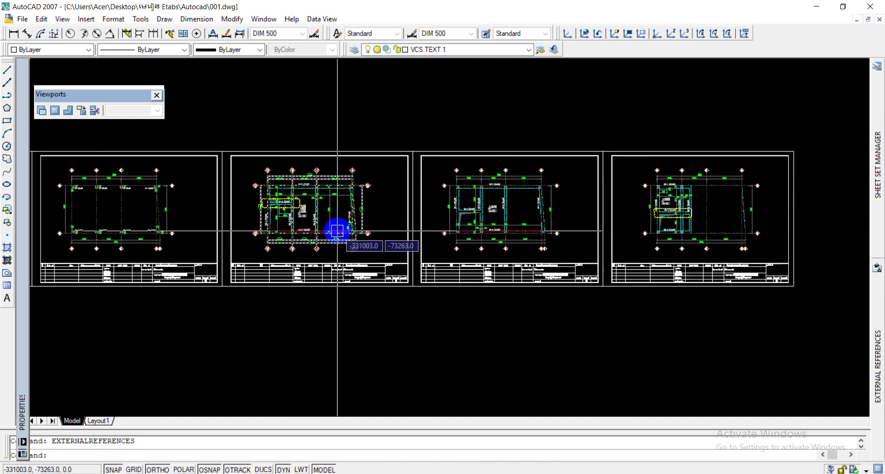
Zoom and pan across the AutoCAD sheets until the C1-22x22 column plan and grid dimensions fill the view
scroll(217, 245, "up", 3)
middle_click_drag(126, 238, 546, 245)
scroll(333, 209, "up", 2)
scroll(333, 209, "up", 3)
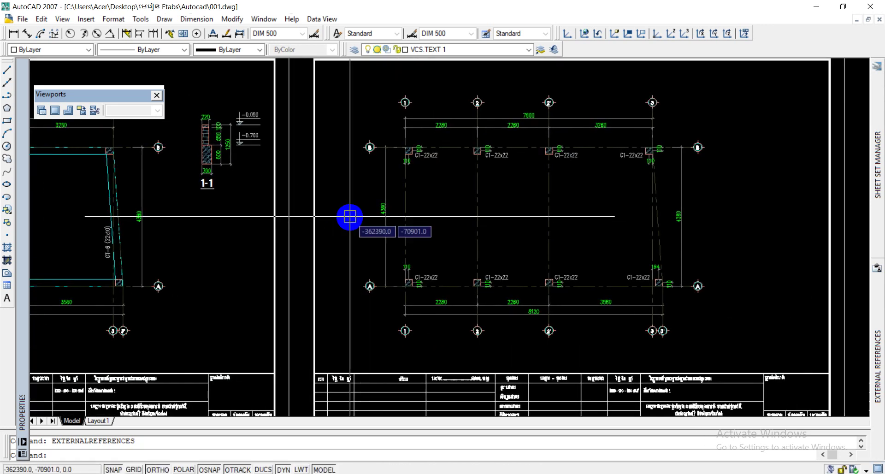
middle_click_drag(415, 212, 347, 225)
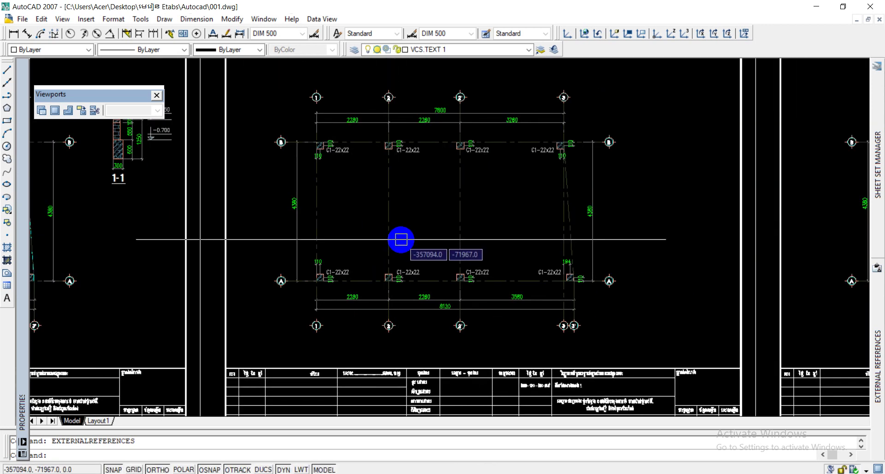
scroll(403, 240, "down", 3)
middle_click_drag(471, 236, 385, 214)
scroll(514, 211, "up", 2)
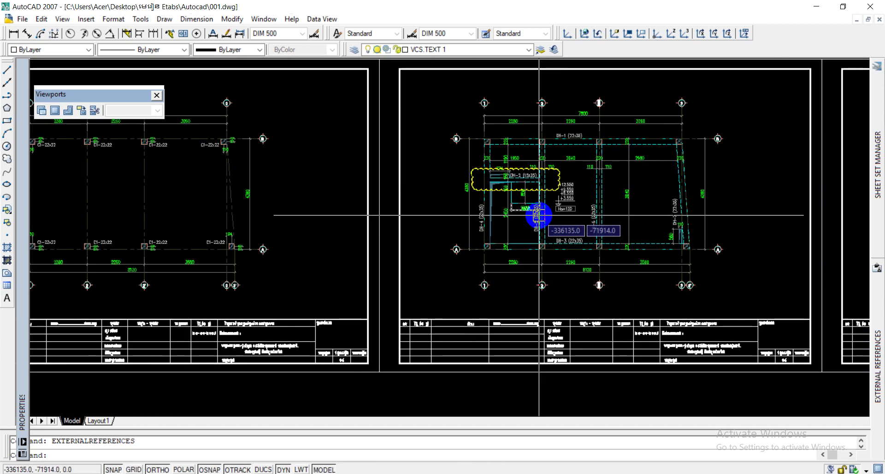
scroll(528, 183, "up", 2)
scroll(533, 180, "down", 3)
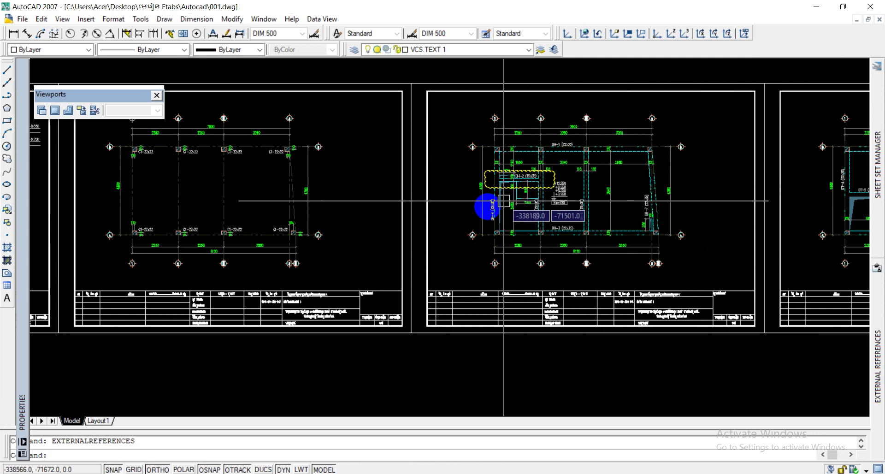
middle_click_drag(470, 245, 678, 281)
scroll(397, 232, "up", 3)
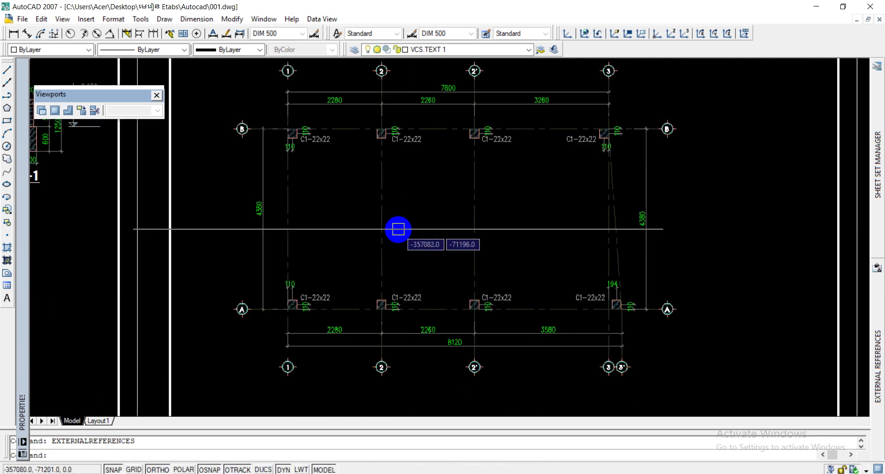
mouse_move(397, 230)
middle_mouse_down()
mouse_move(330, 253)
mouse_move(303, 250)
middle_mouse_up()
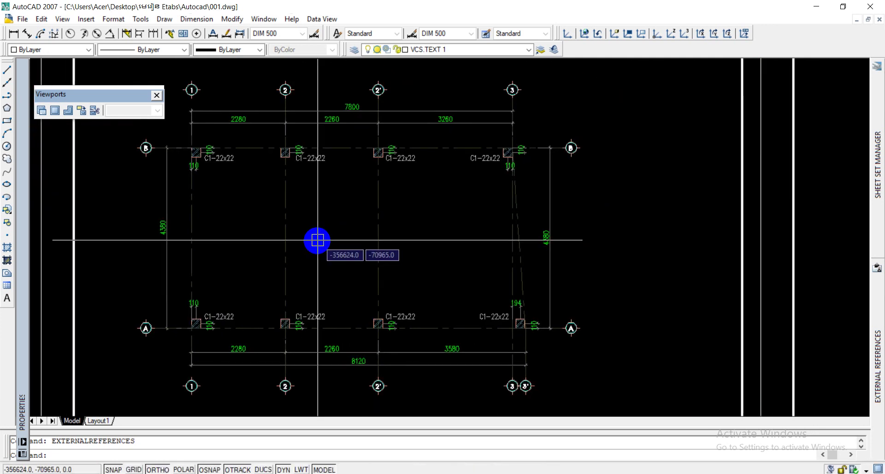
middle_click_drag(212, 182, 254, 158)
scroll(245, 151, "up", 2)
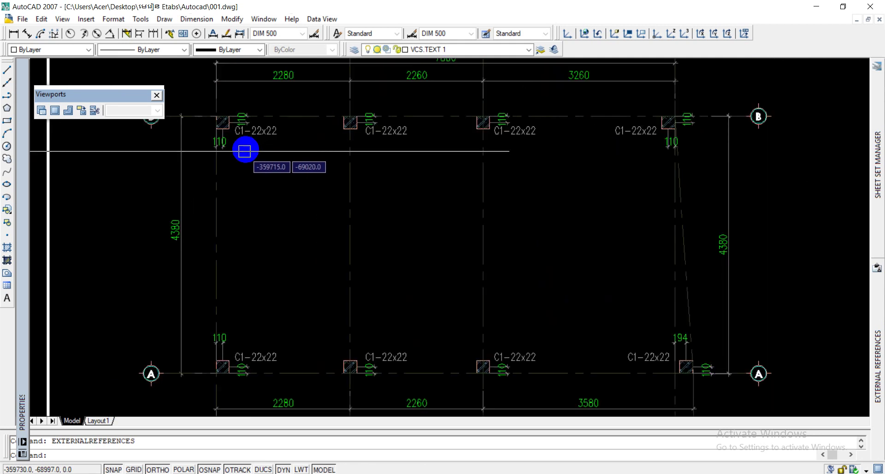
scroll(245, 151, "up", 2)
scroll(247, 147, "down", 5)
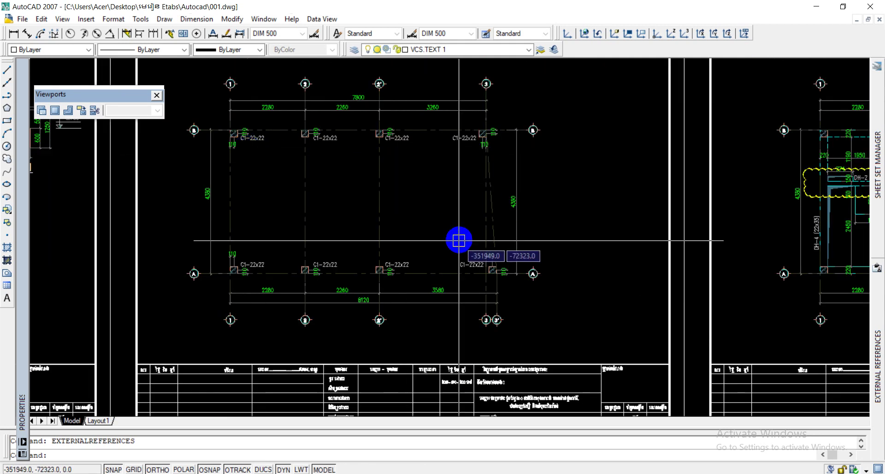
middle_click_drag(549, 237, 417, 233)
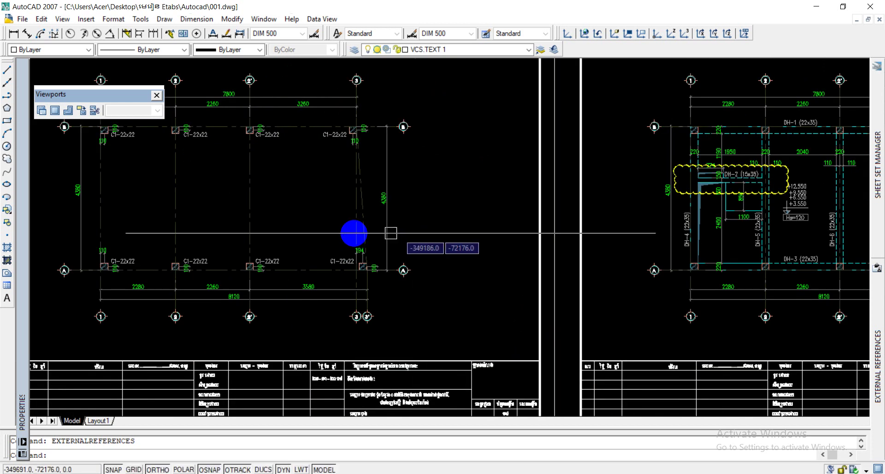
middle_click_drag(273, 211, 409, 209)
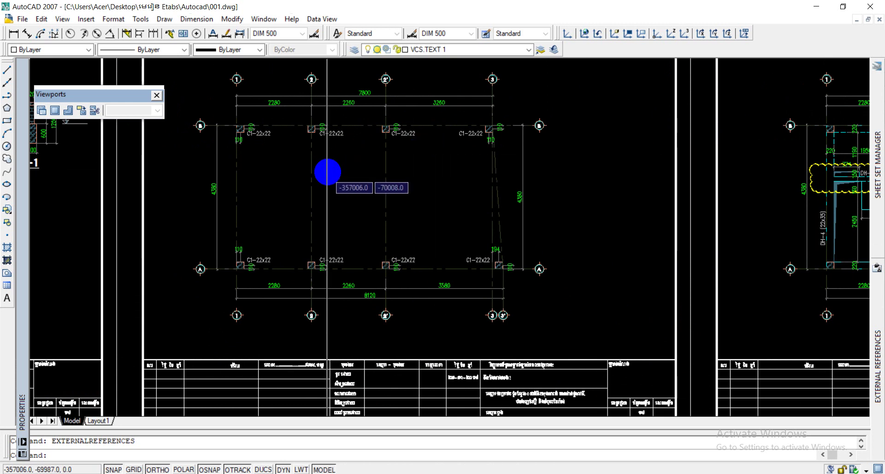
scroll(328, 173, "up", 2)
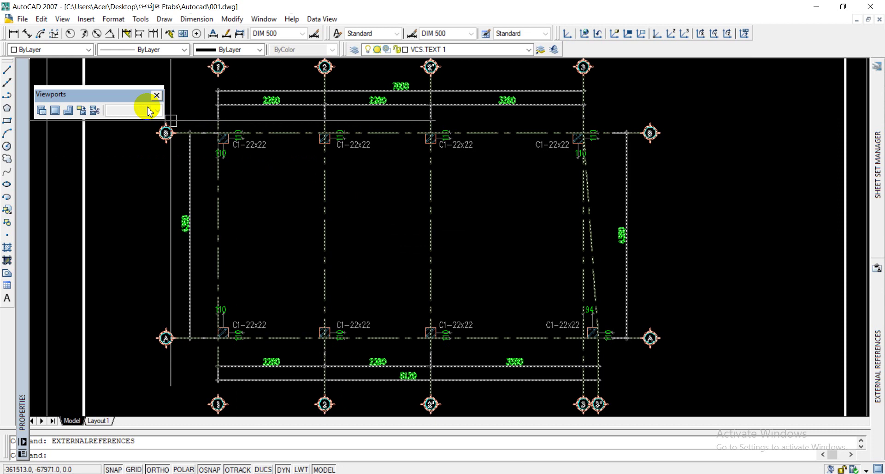
mouse_move(227, 166)
middle_mouse_down()
mouse_move(266, 167)
mouse_move(269, 189)
mouse_move(273, 172)
middle_mouse_up()
Switch to ETABS and open the Define Materials list
left_click(351, 472)
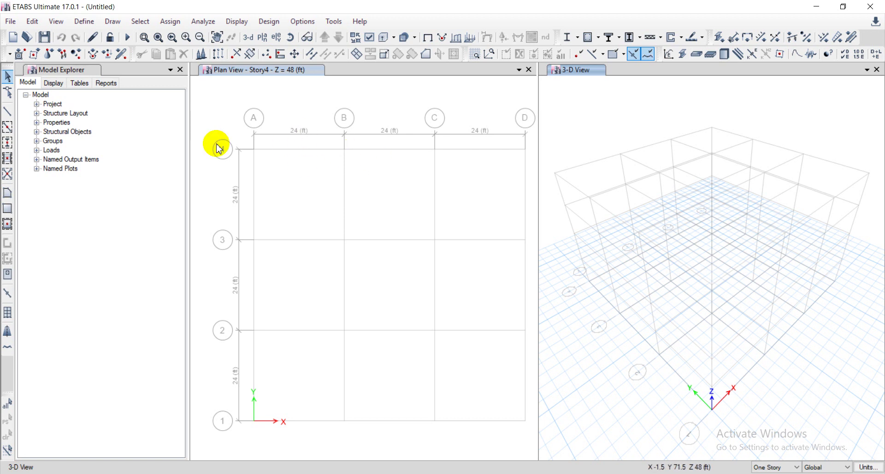
left_click(86, 23)
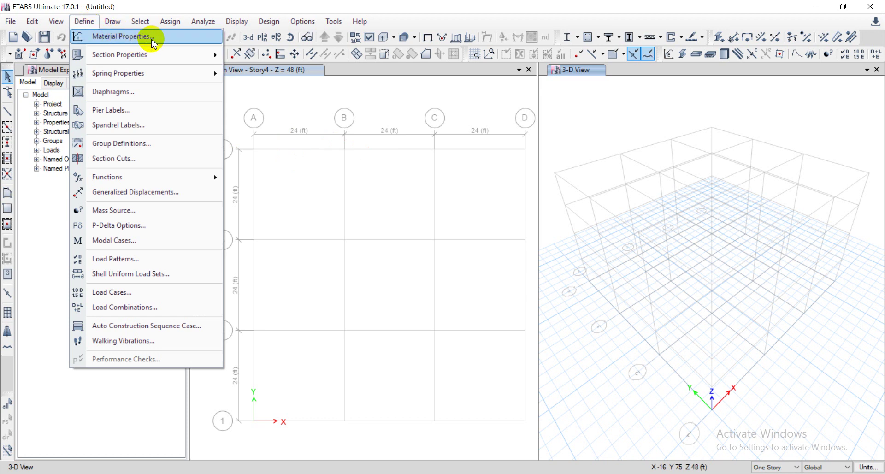
left_click(167, 36)
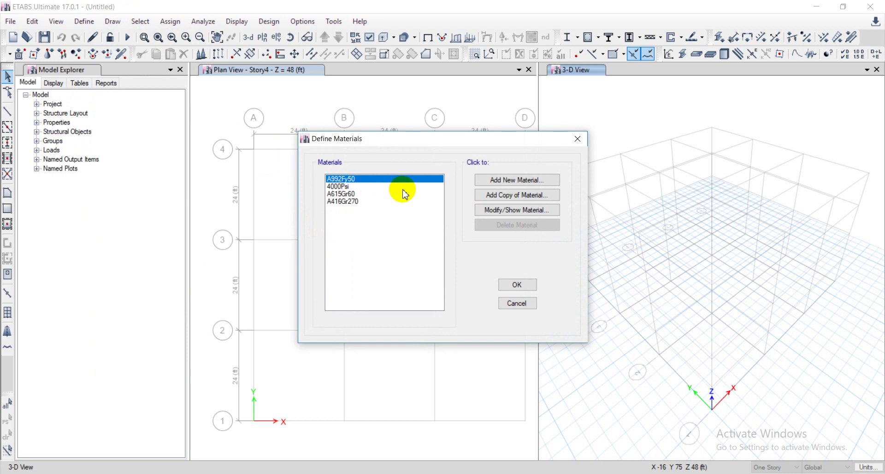
Browse 4000Psi, A615Gr60, A416Gr270 and A992Fy50, then start adding a new material
left_click(347, 187)
left_click(347, 194)
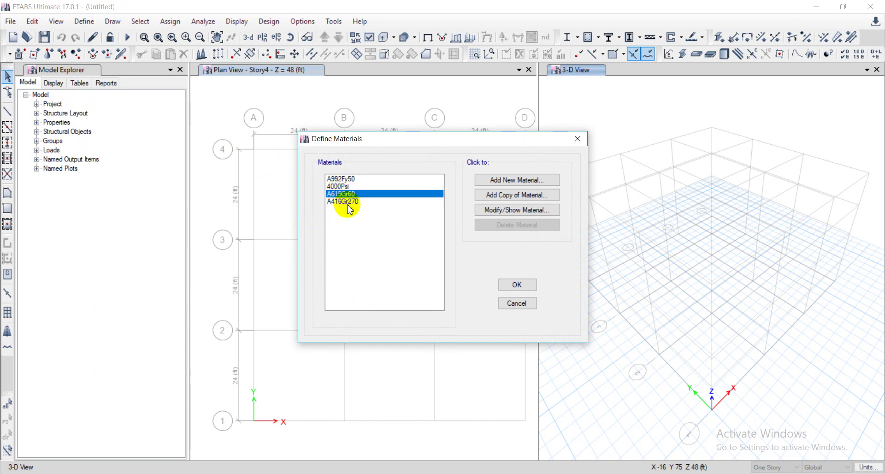
left_click(351, 202)
left_click(344, 195)
left_click(341, 186)
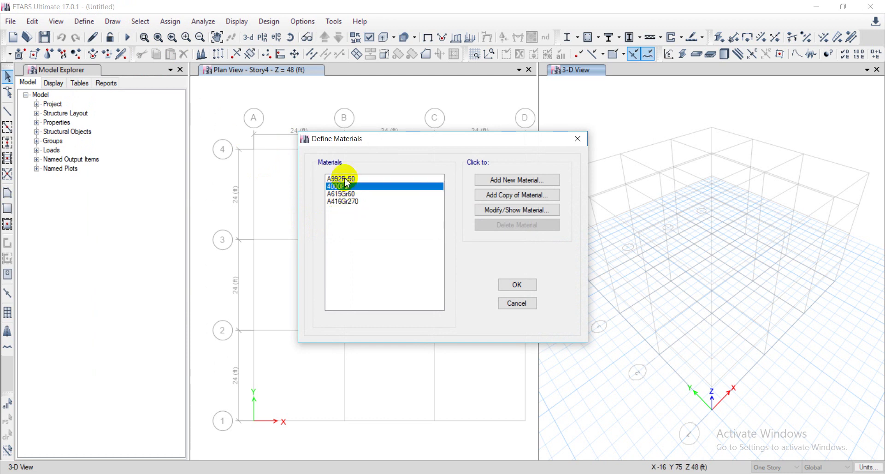
left_click(340, 179)
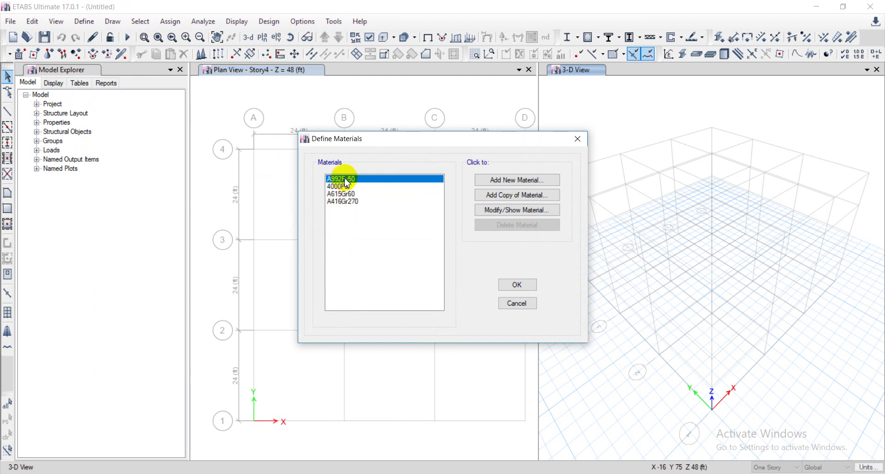
left_click(517, 180)
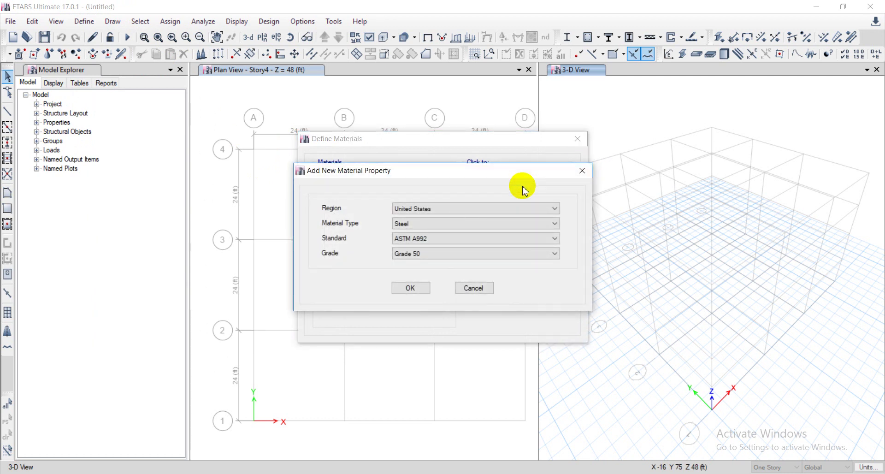
Try the region, Concrete material type and Customary/User standard options in Add New Material Property
left_click(554, 209)
left_click(554, 210)
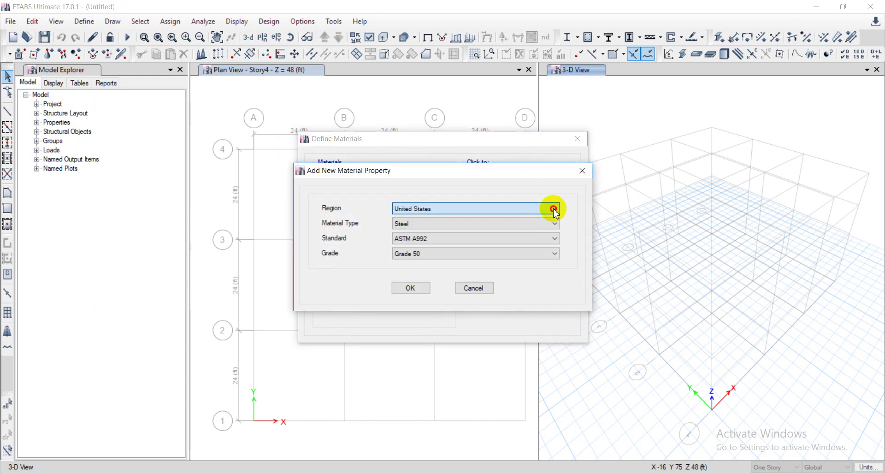
left_click(554, 224)
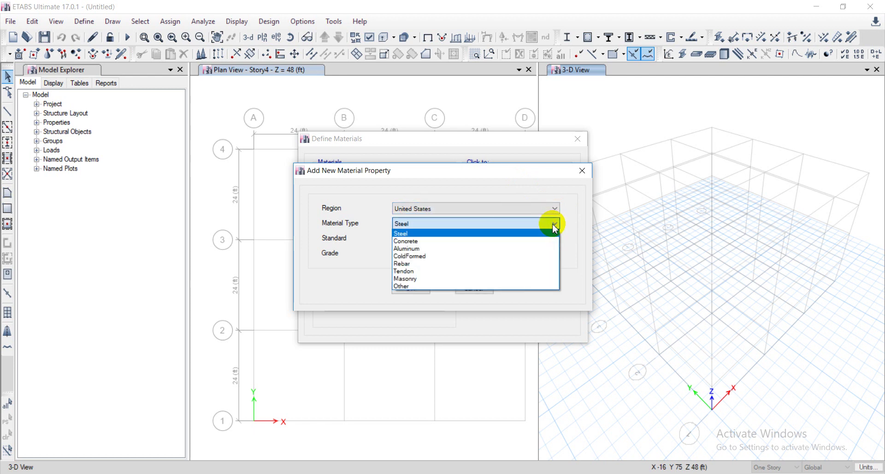
left_click(426, 241)
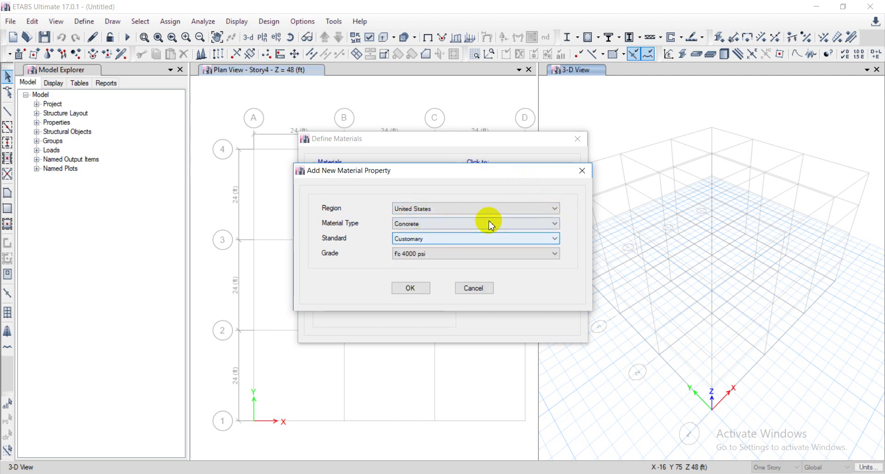
left_click(555, 238)
left_click(555, 239)
left_click(555, 239)
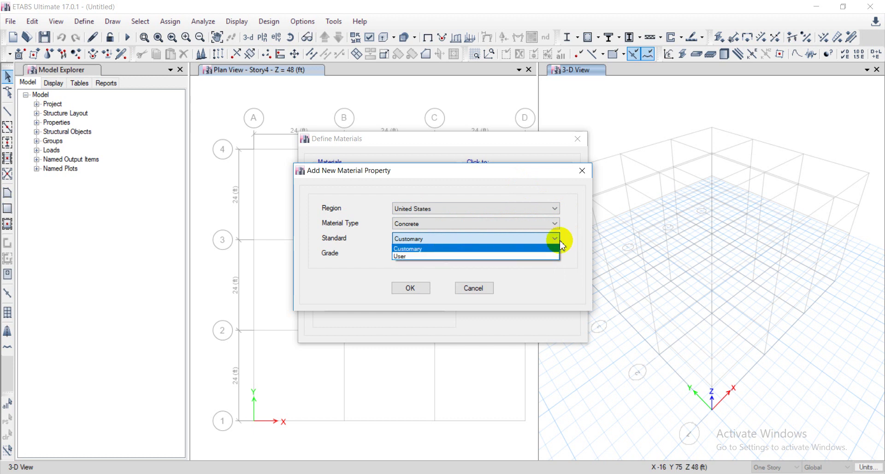
left_click(555, 239)
left_click(553, 253)
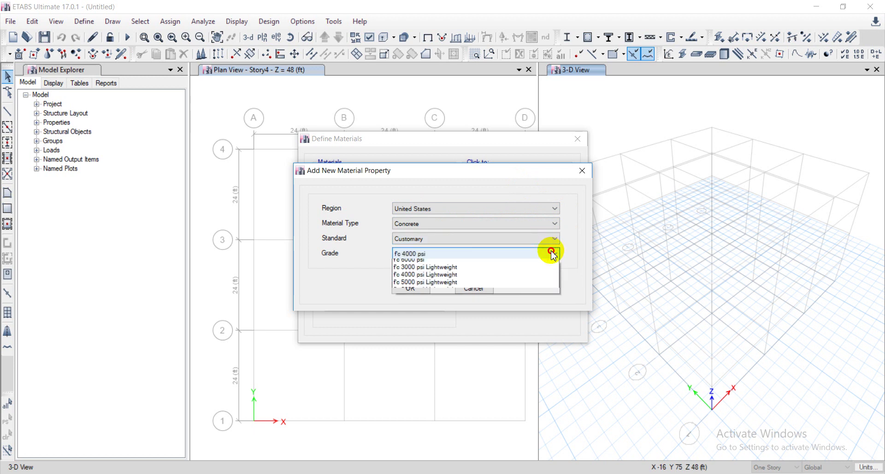
left_click(553, 254)
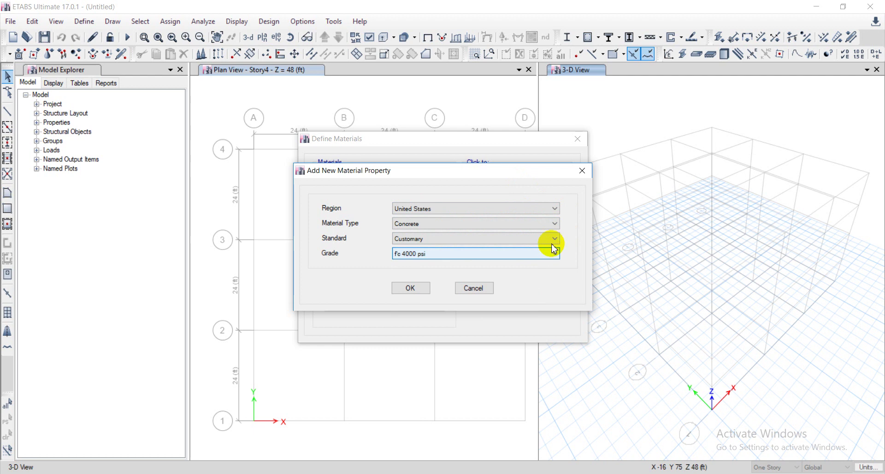
left_click(555, 239)
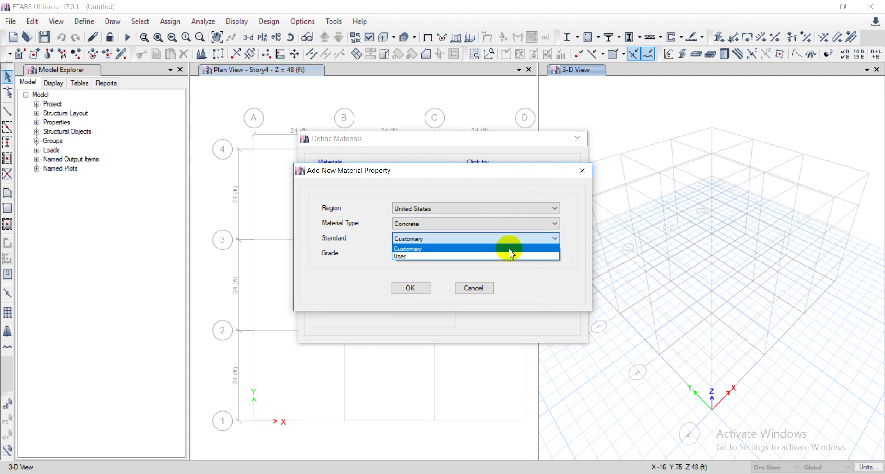
left_click(480, 251)
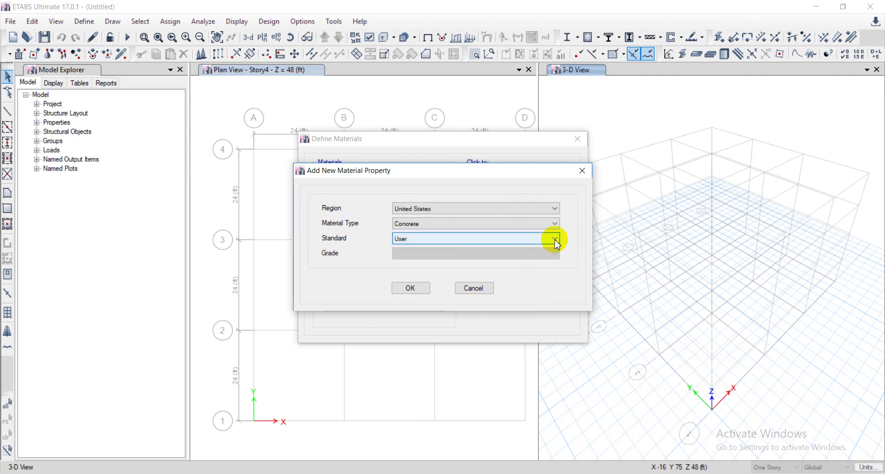
left_click(555, 239)
left_click(509, 246)
Set region Vietnam, Concrete, TCVN 5574:2012, grade B30, and accept
left_click(554, 208)
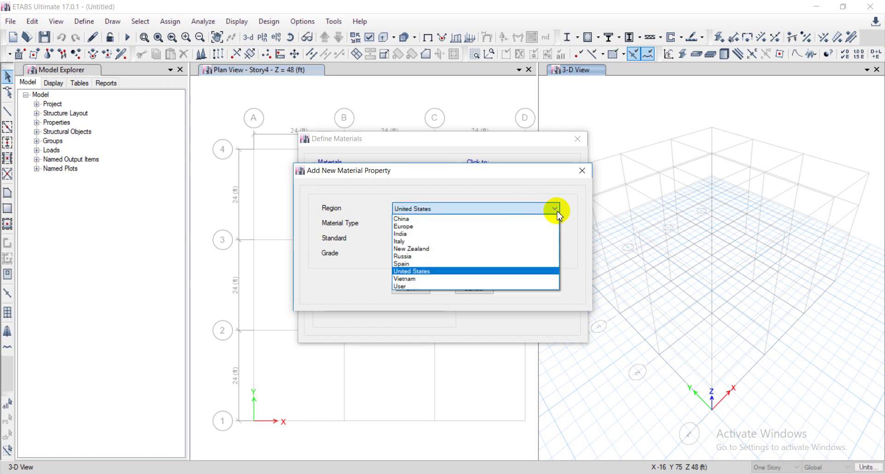
left_click(462, 278)
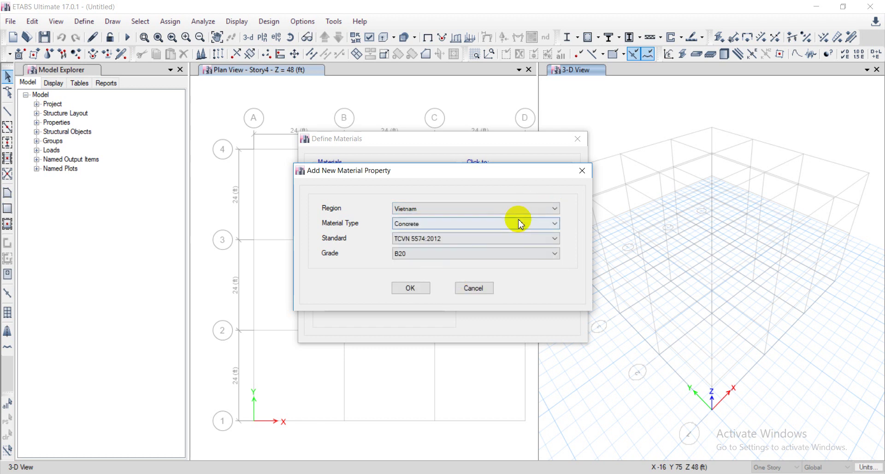
left_click(556, 208)
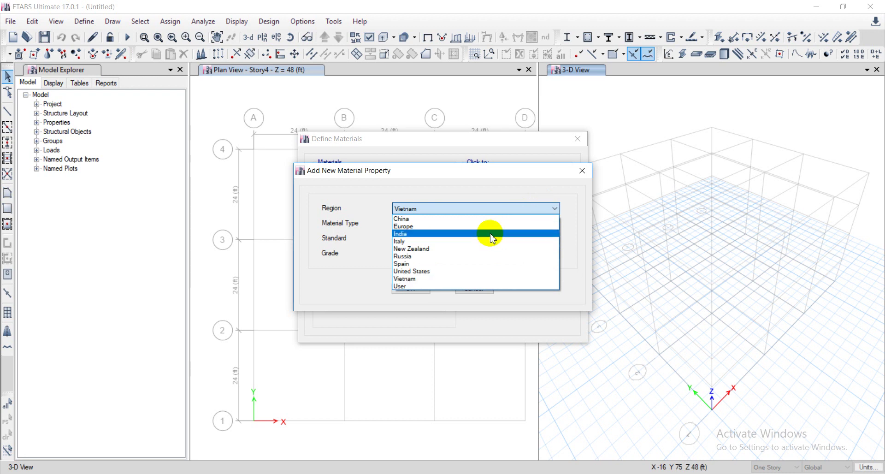
left_click(418, 281)
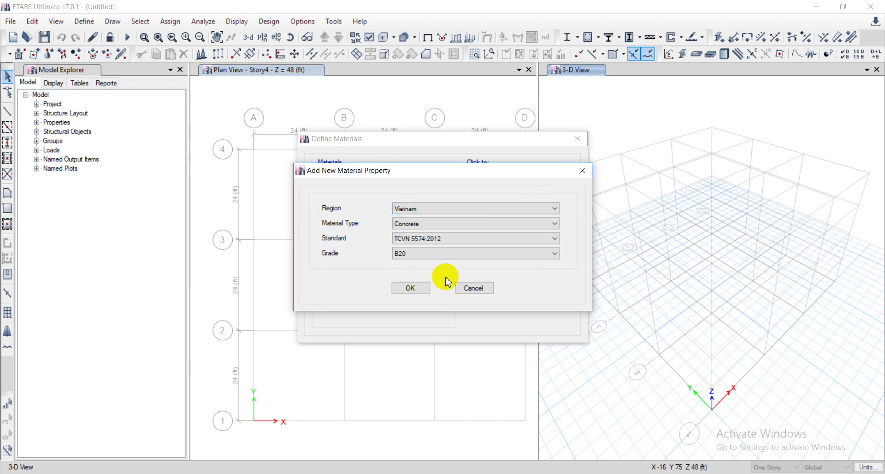
left_click(556, 224)
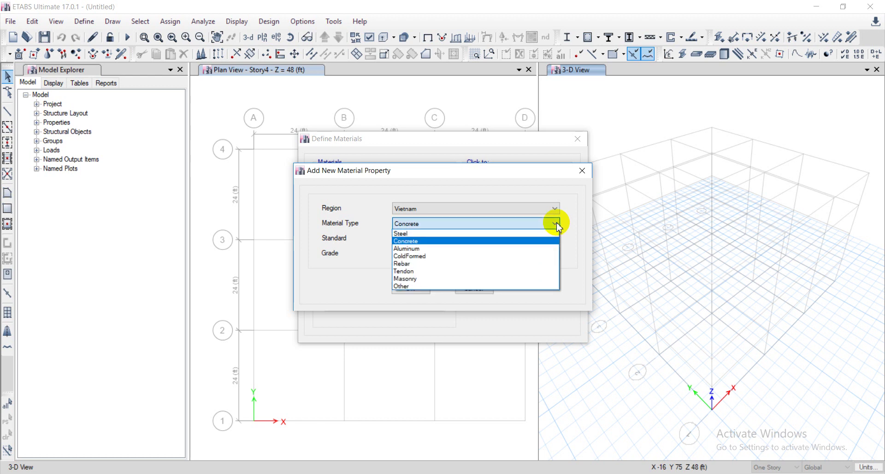
left_click(556, 224)
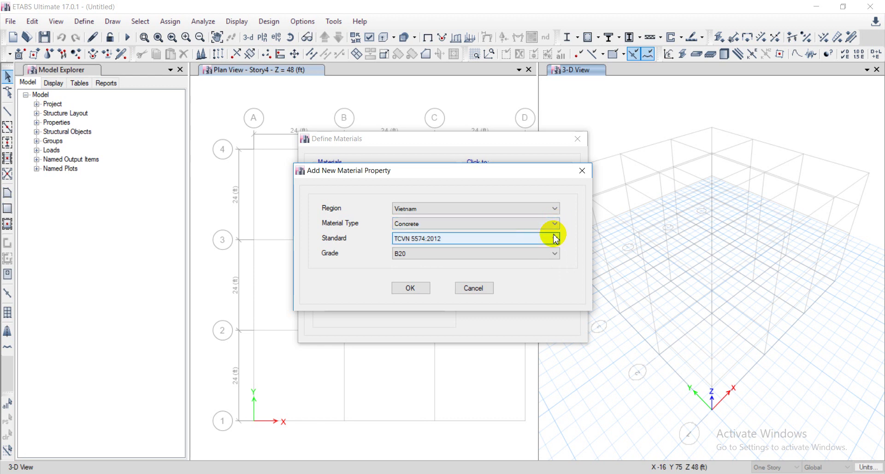
left_click(556, 237)
left_click(554, 253)
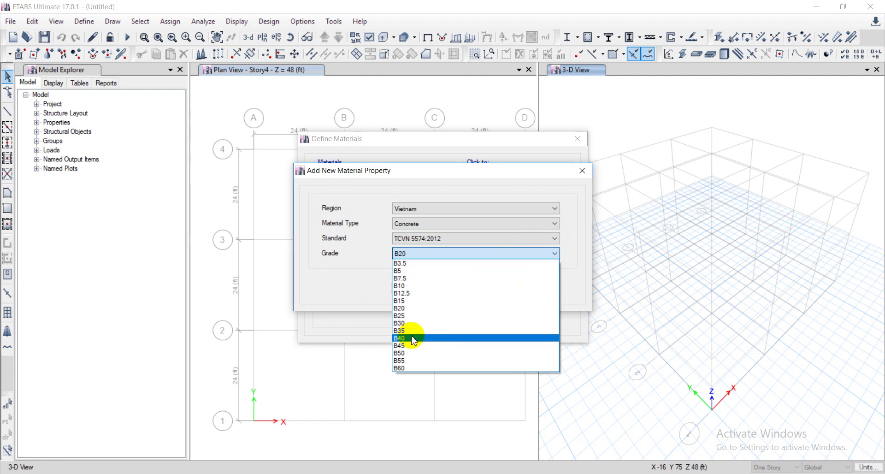
left_click(410, 323)
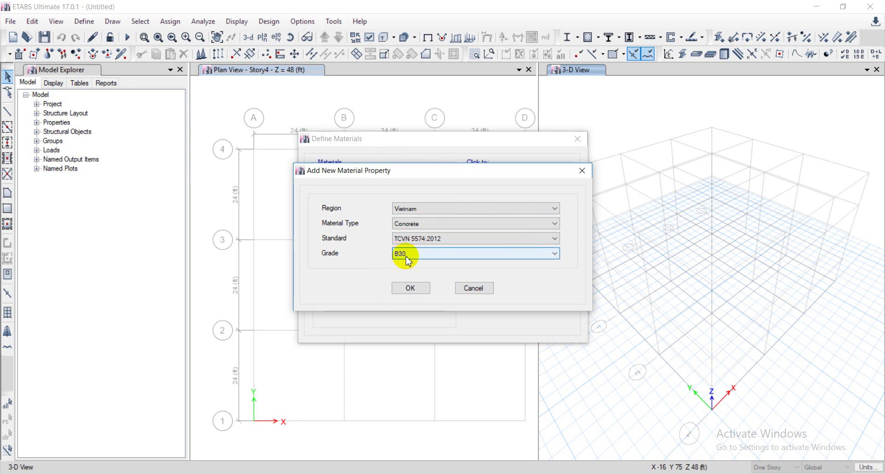
left_click(410, 288)
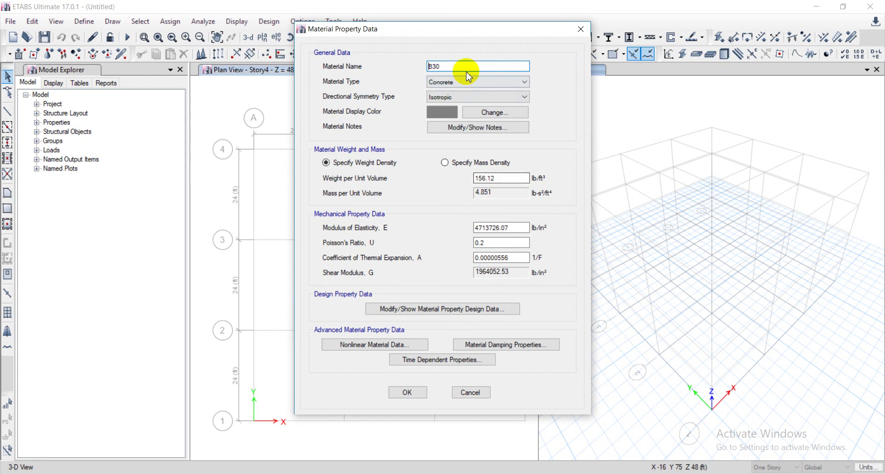
Review the B30 material's type, display colour, notes and weight per unit volume
left_click(523, 82)
left_click(526, 87)
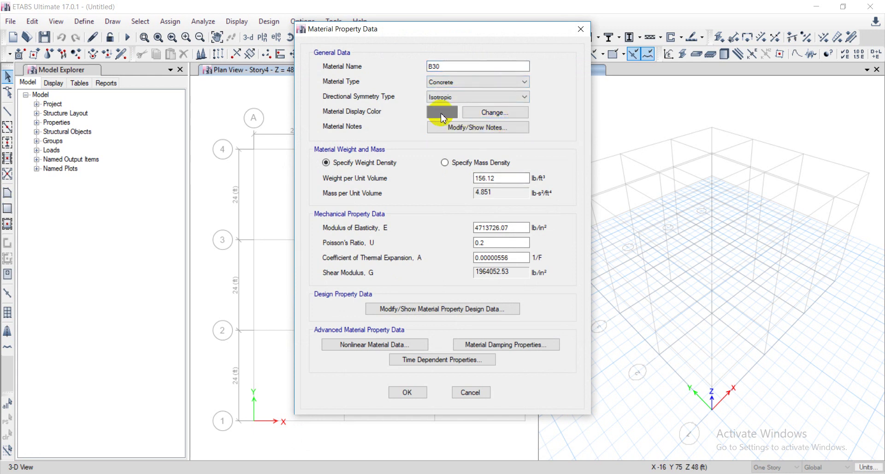
left_click(493, 112)
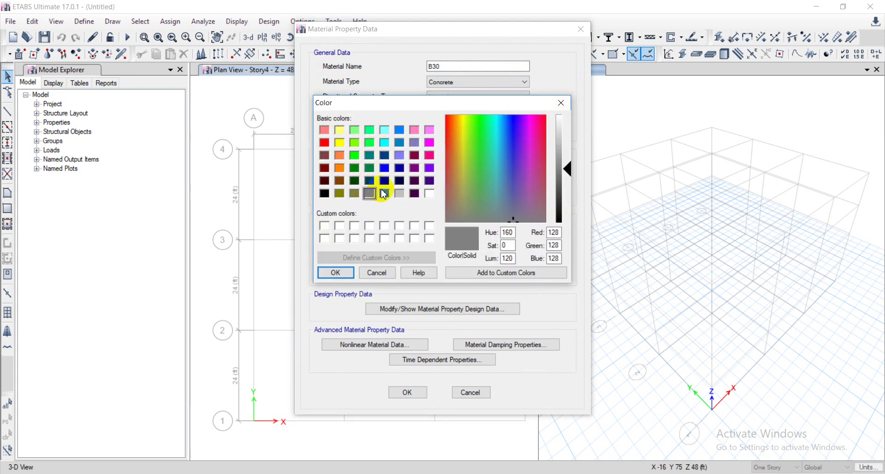
left_click(336, 272)
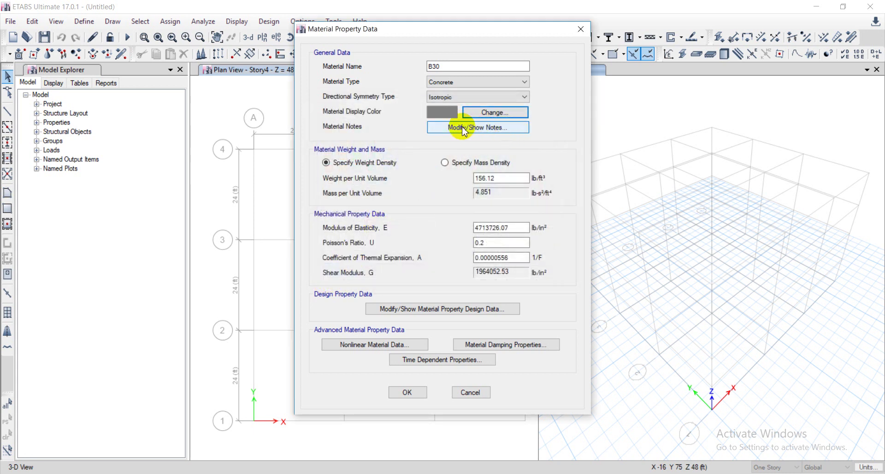
left_click(464, 131)
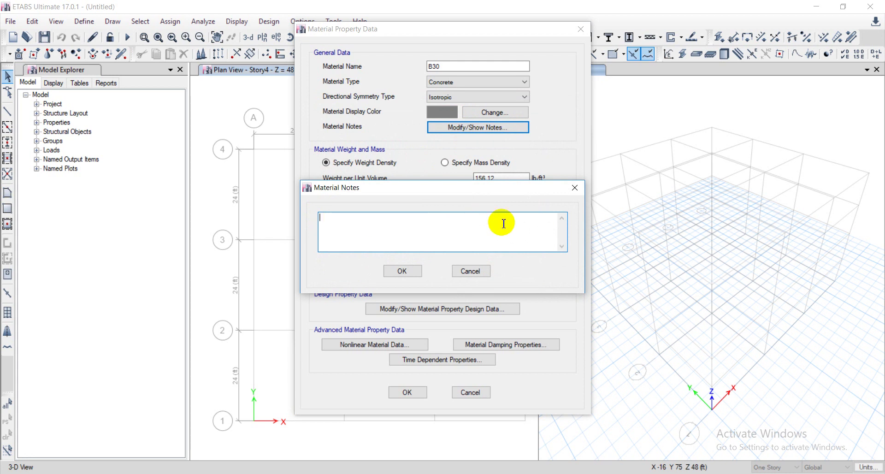
left_click(476, 276)
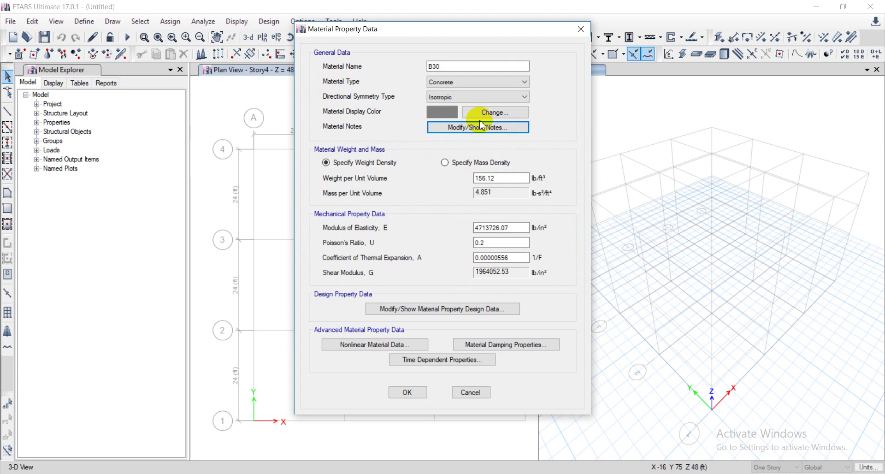
left_click(492, 178)
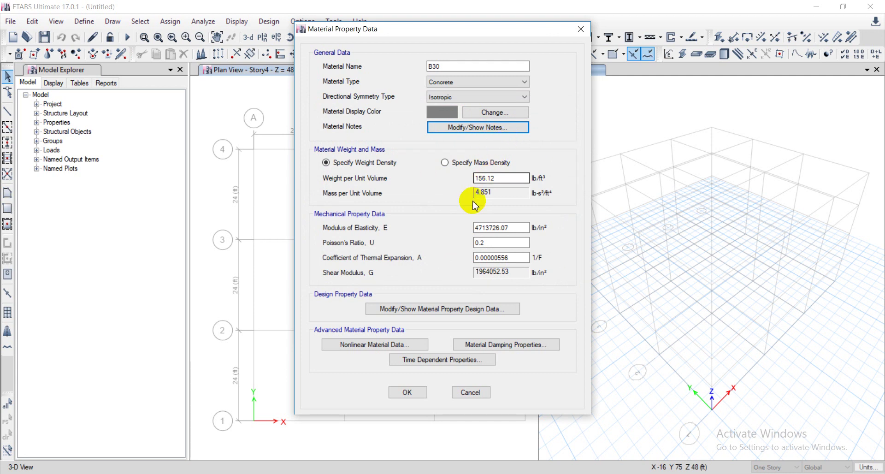
Cancel the B30 draft and Define Materials, then bring up the unit system choices
left_click(465, 392)
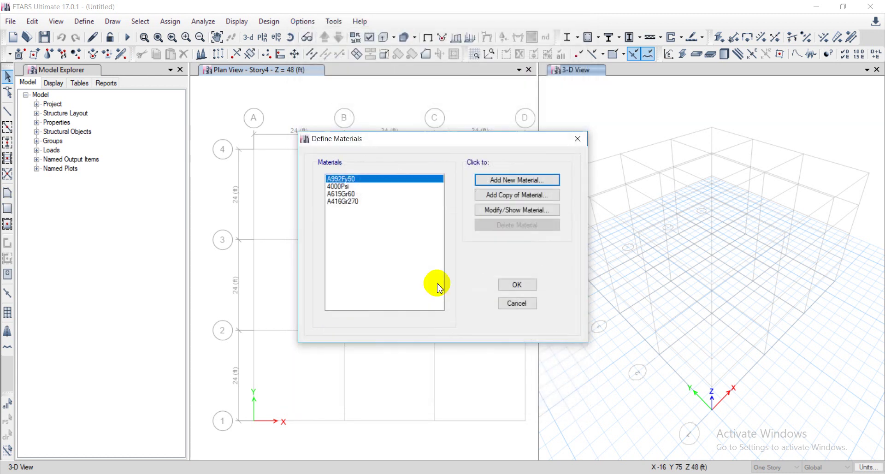
left_click(515, 303)
left_click(869, 467)
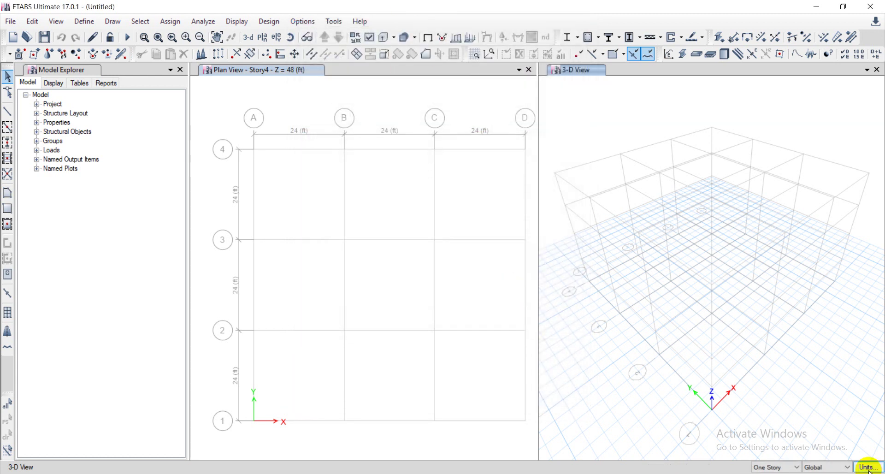
left_click(869, 467)
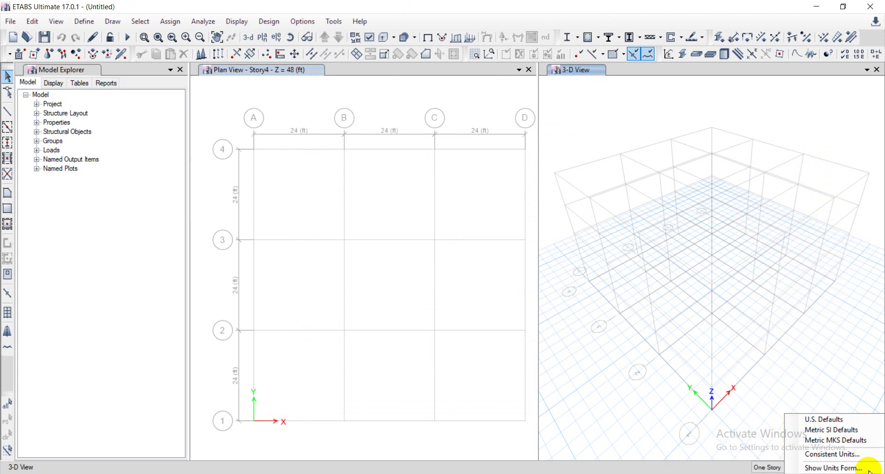
Set consistent units to metres, kN and °C so grid spacings read 7.3152 m
left_click(854, 455)
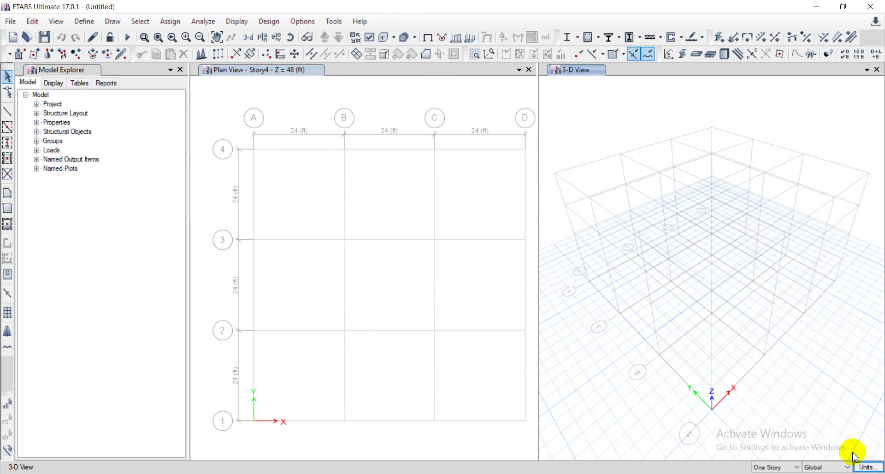
left_click(471, 141)
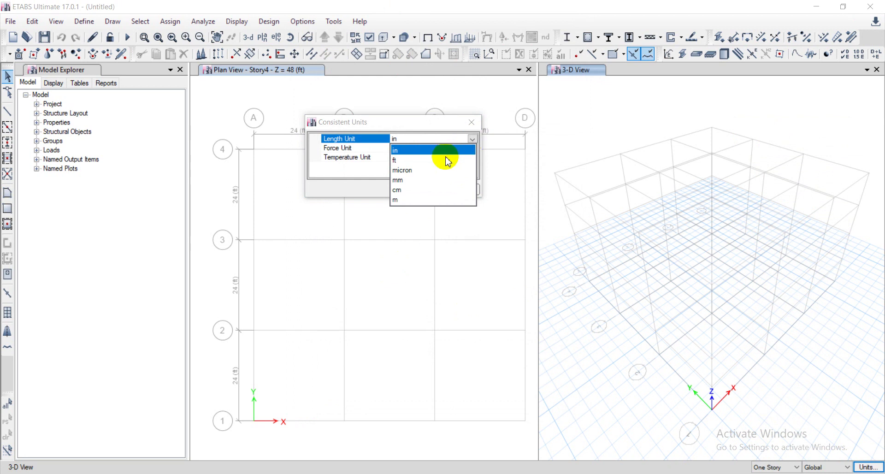
left_click(396, 200)
left_click(418, 150)
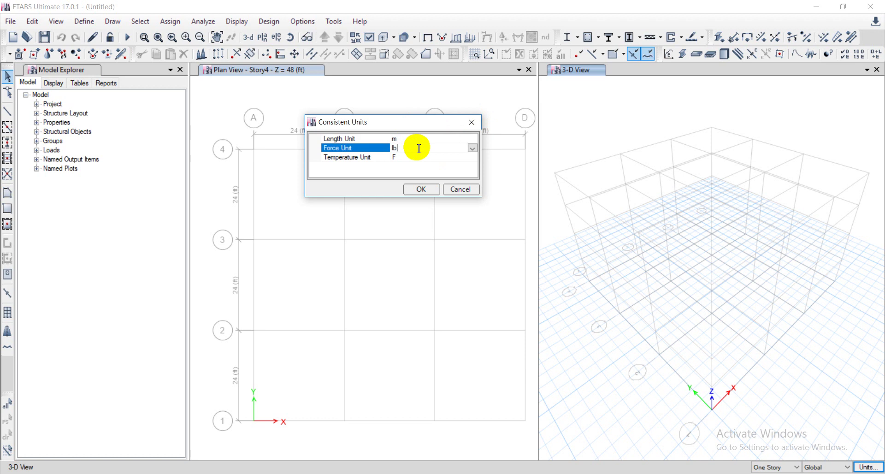
left_click(472, 148)
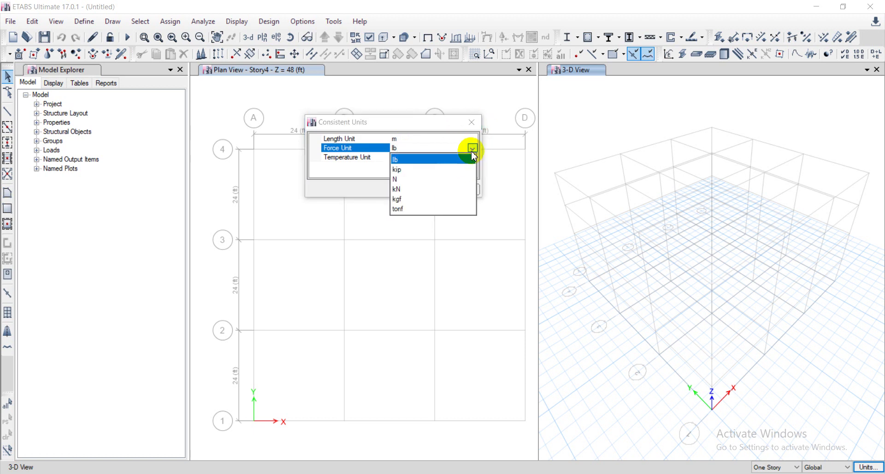
left_click(407, 191)
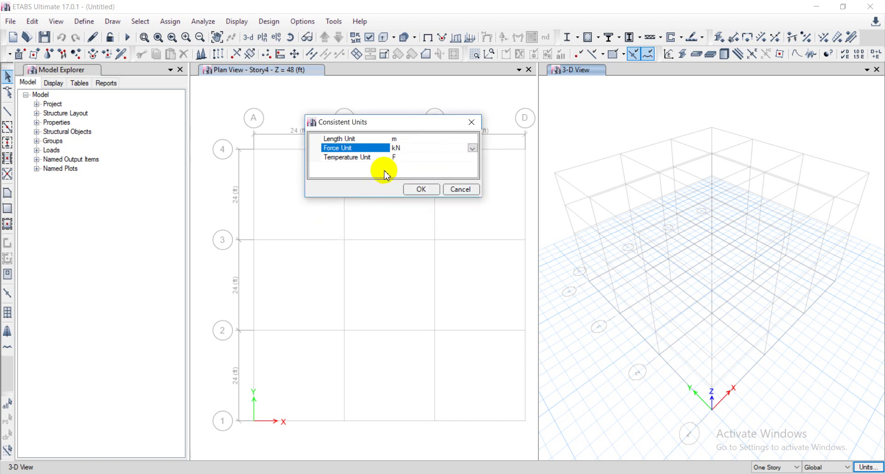
left_click(404, 158)
left_click(473, 157)
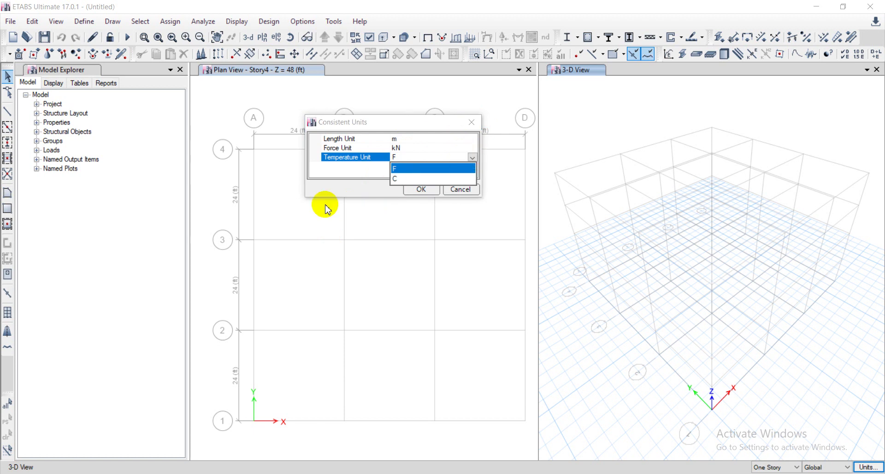
left_click(397, 178)
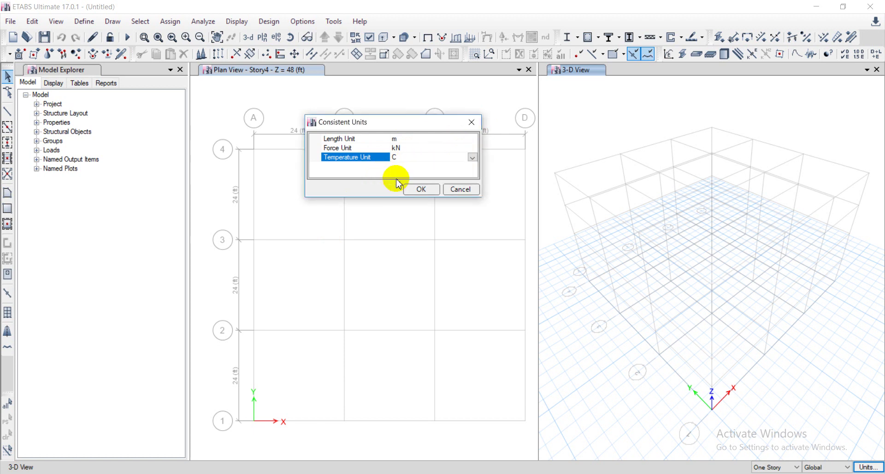
left_click(415, 189)
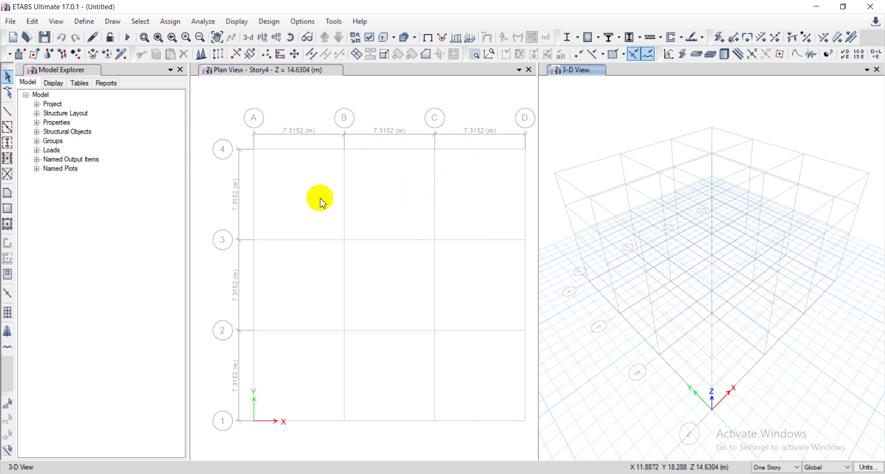
middle_click_drag(320, 198, 445, 180)
middle_click_drag(389, 162, 277, 206)
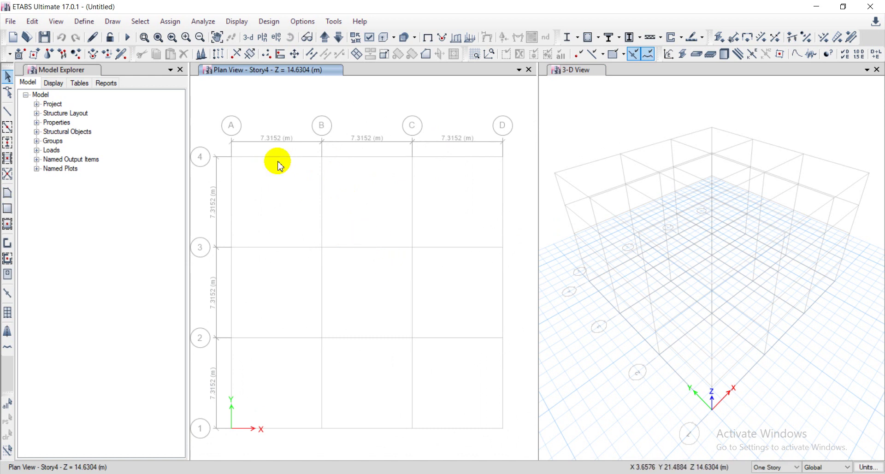
left_click(91, 24)
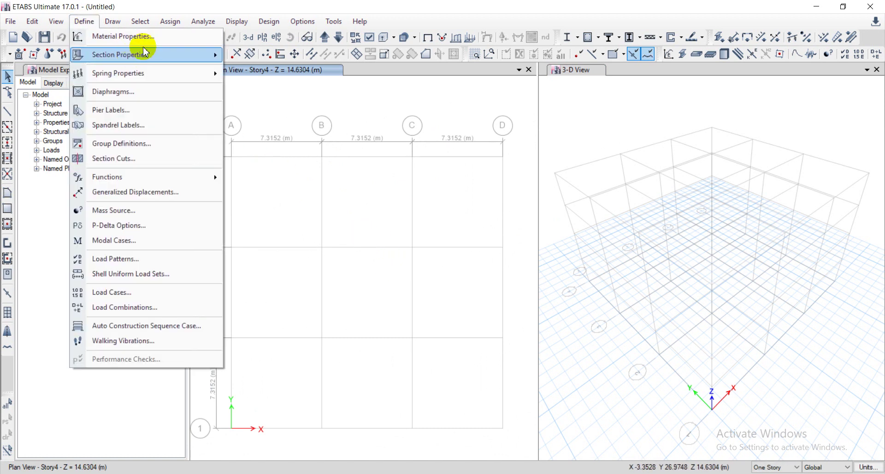
Add a TCVN 5574:2012 B30 concrete material showing 24.525 kN/m³ weight and E = 32500000 kN/m²
left_click(153, 36)
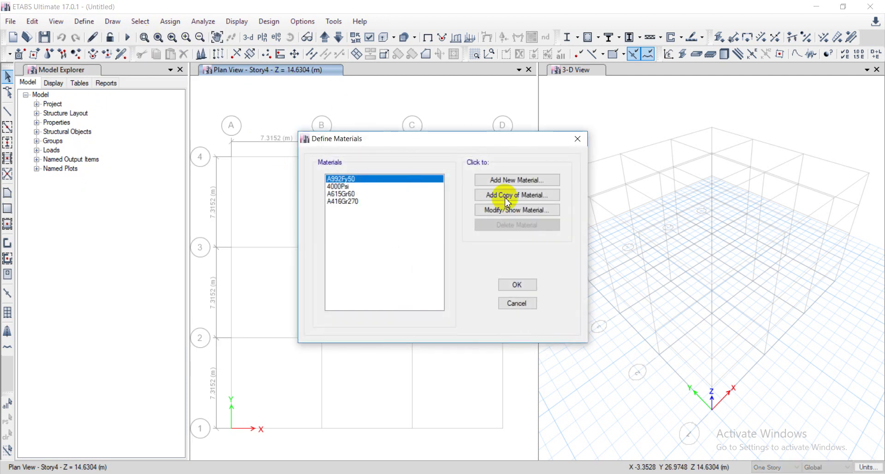
left_click(530, 180)
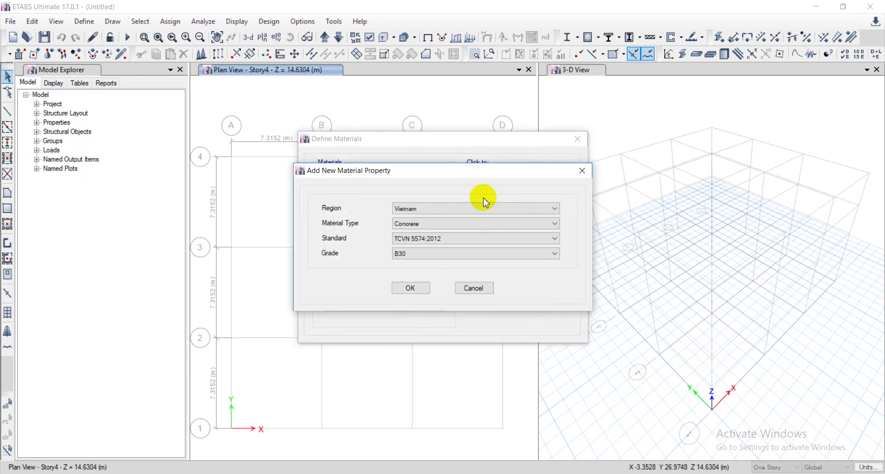
left_click(410, 288)
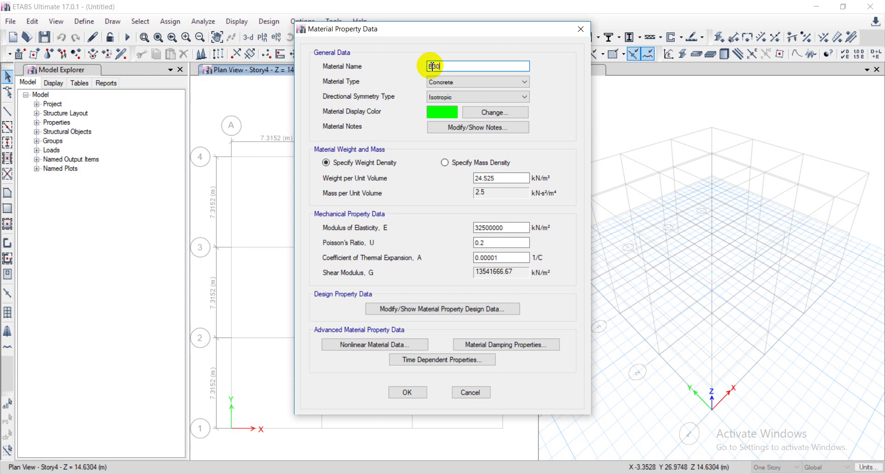
Inspect B30's unit weight, Poisson's ratio and thermal coefficient, and switch to mass density
left_click(494, 178)
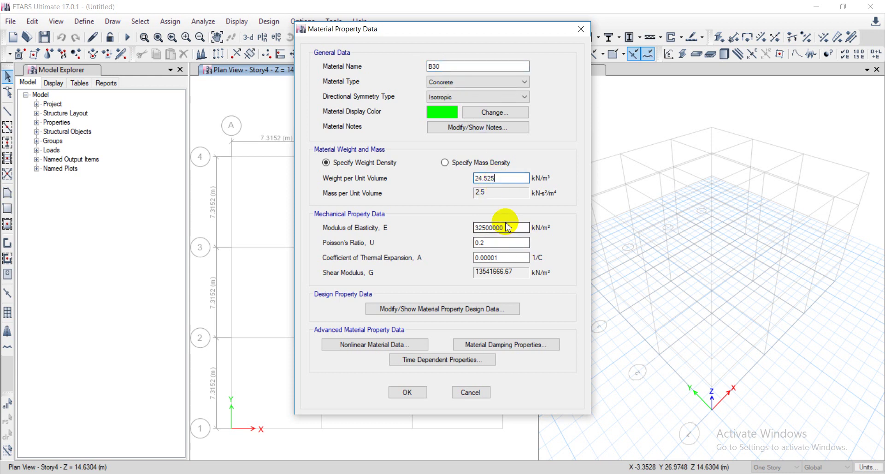
left_click(490, 238)
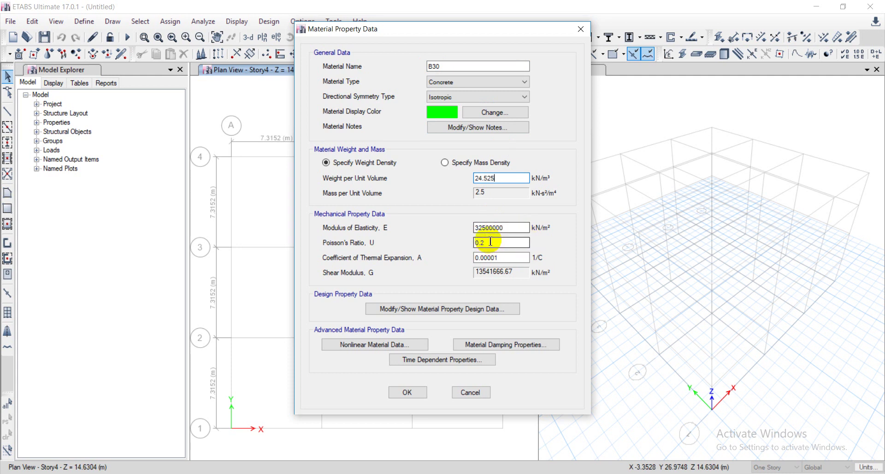
left_click(506, 257)
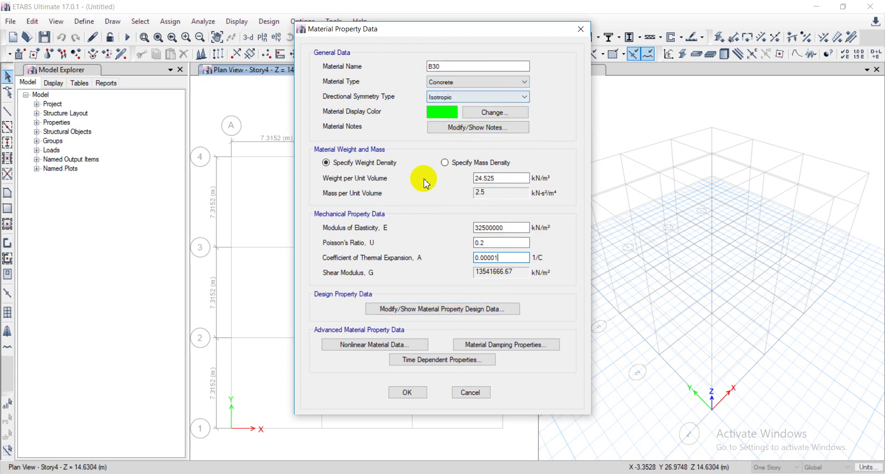
left_click(444, 163)
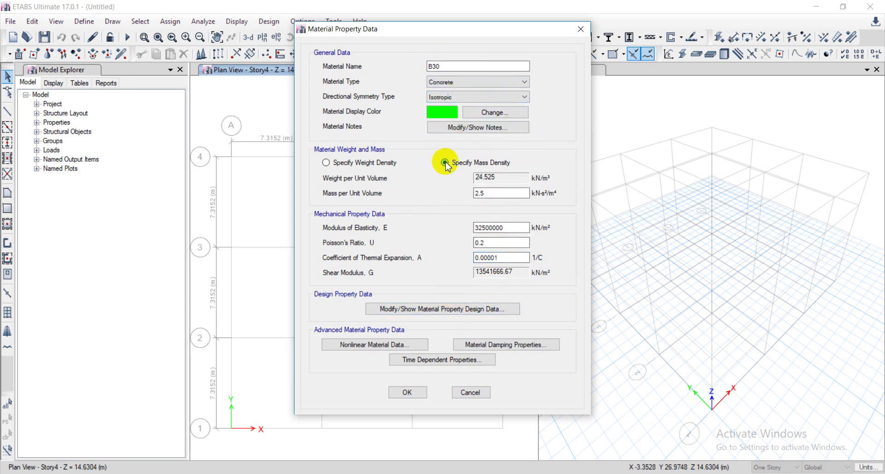
left_click(326, 163)
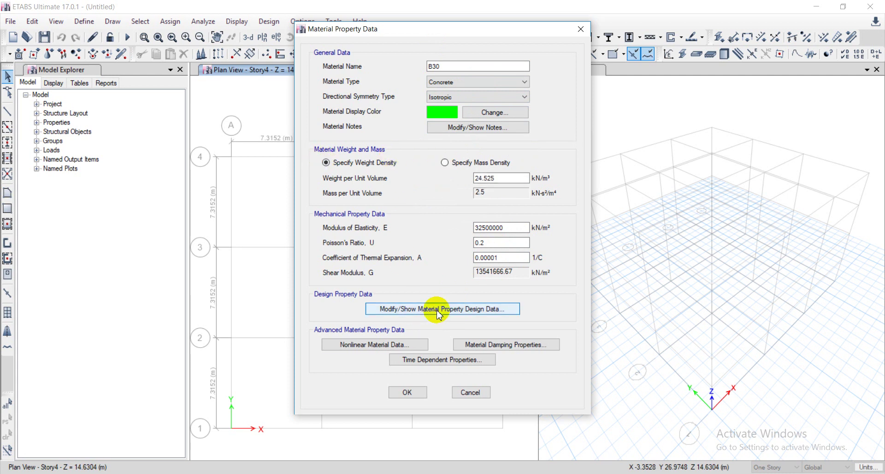
left_click(445, 163)
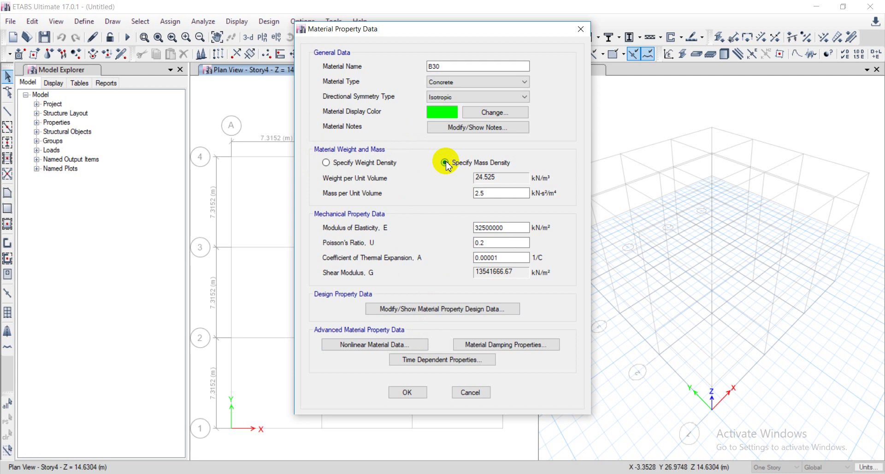
left_click(441, 67)
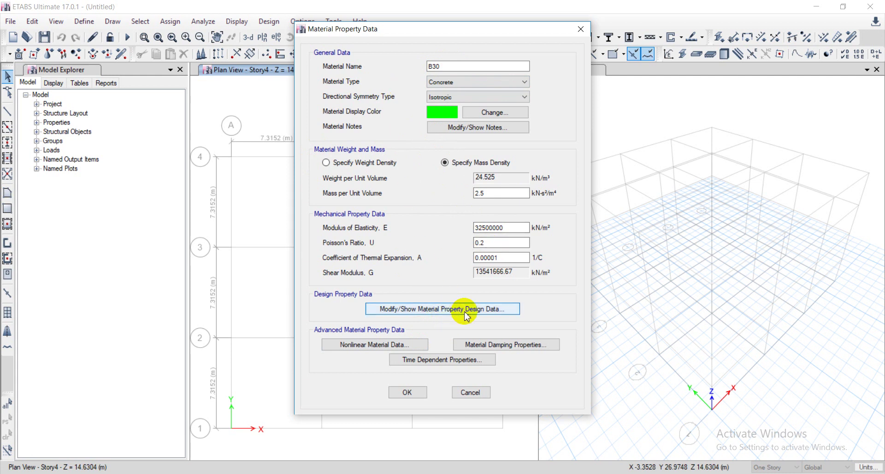
Check B30's 22000 kN/m² design strength and save the material
left_click(443, 309)
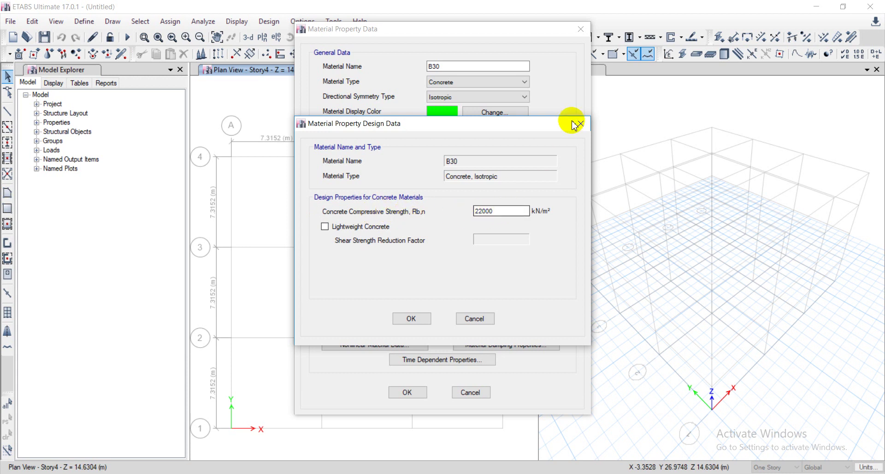
left_click(411, 318)
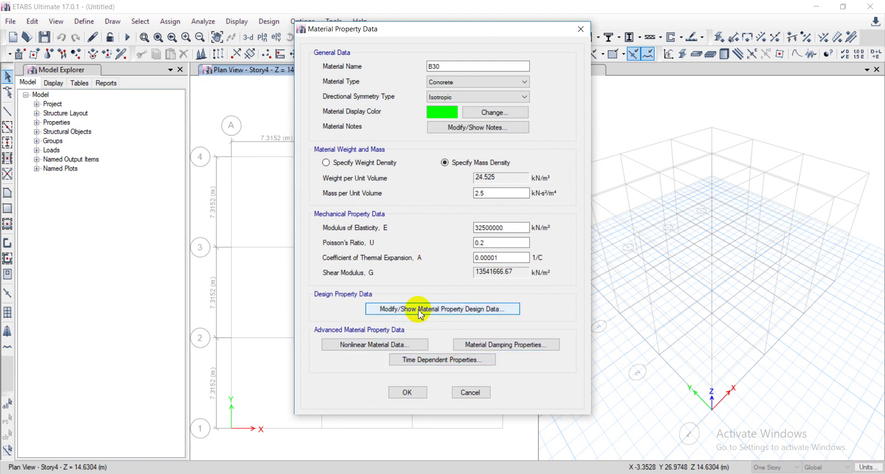
left_click(407, 392)
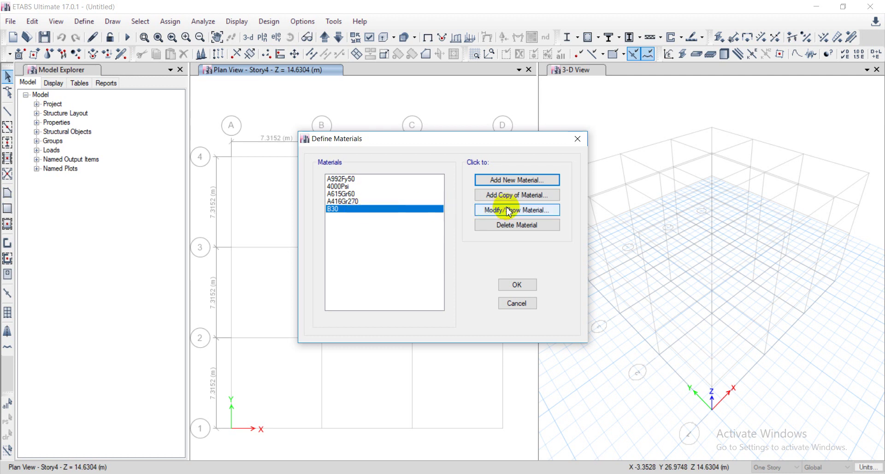
Add a Rebar material to TCVN 5574:2012 with grade CB240-T
left_click(516, 180)
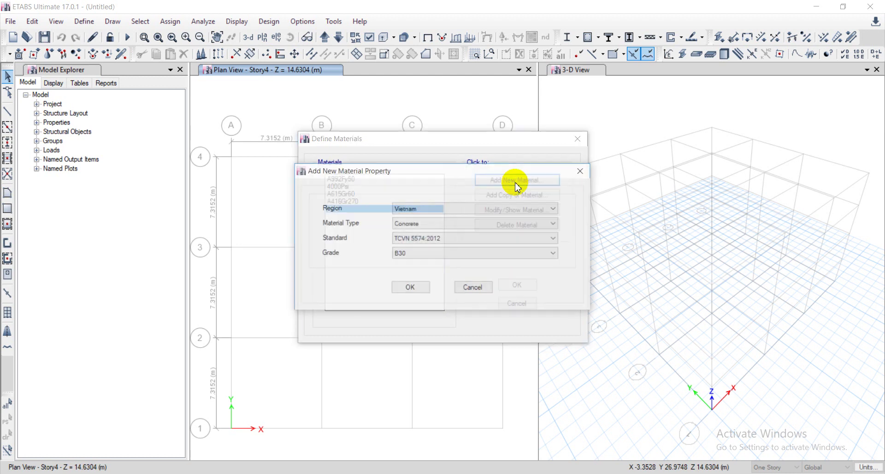
left_click(553, 225)
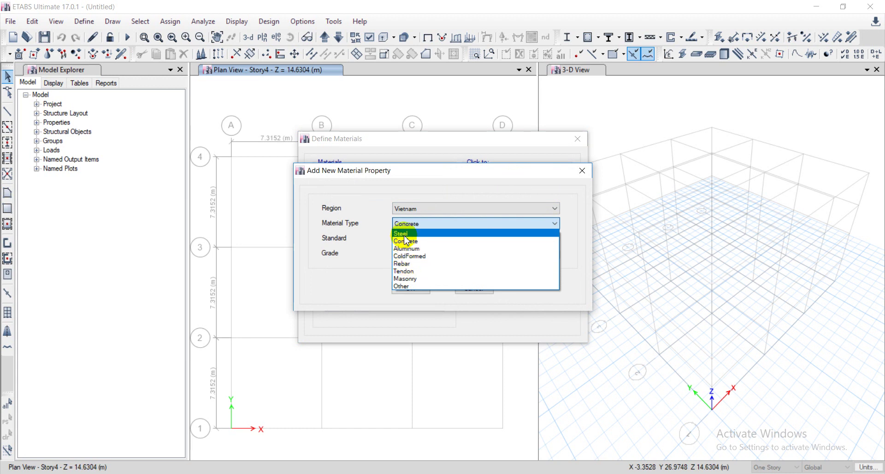
left_click(409, 264)
left_click(556, 239)
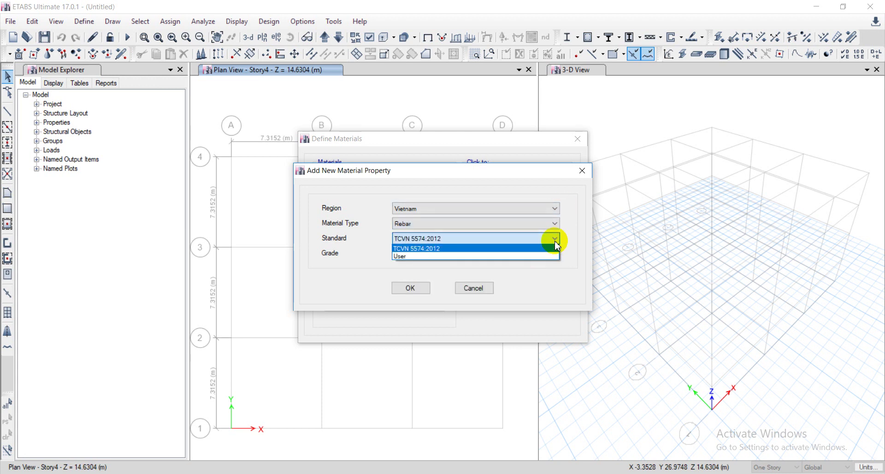
left_click(556, 248)
left_click(557, 253)
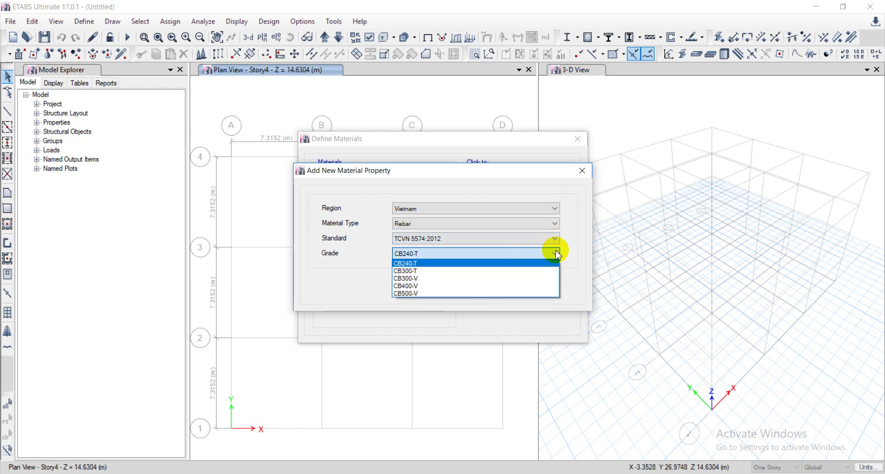
left_click(423, 261)
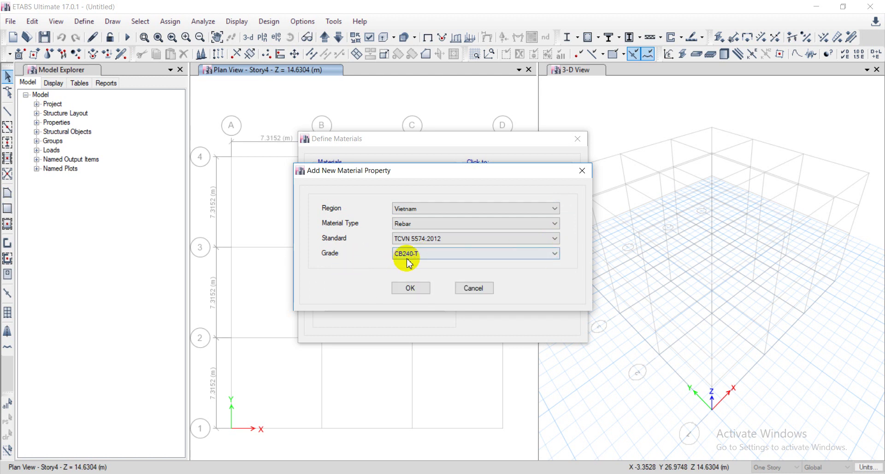
left_click(410, 290)
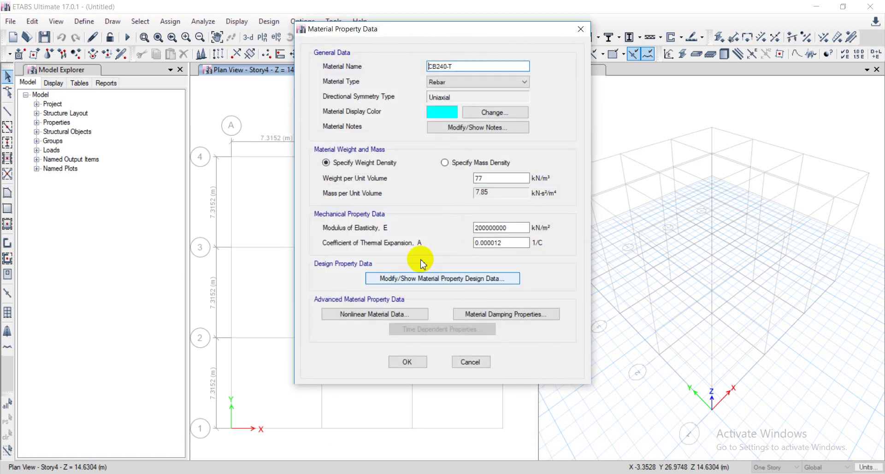
Name the CB240-T rebar, give it a bright green display colour, and save it
left_click(457, 67)
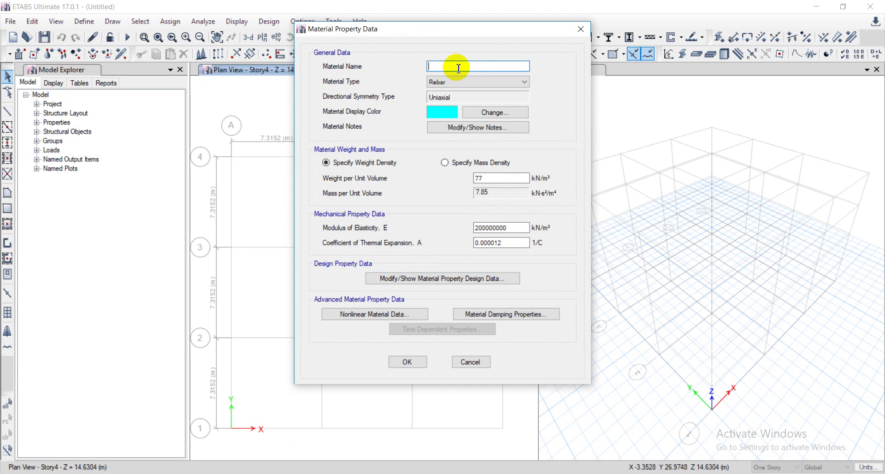
key("ctrl+z")
left_click(458, 68)
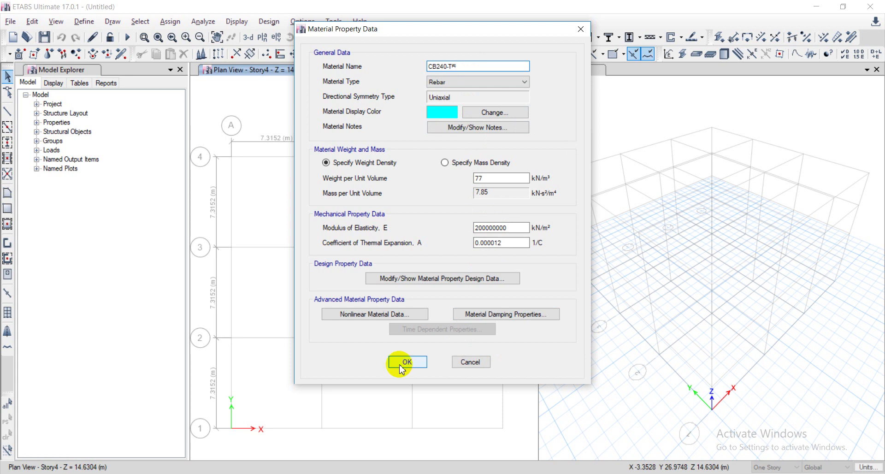
left_click(443, 112)
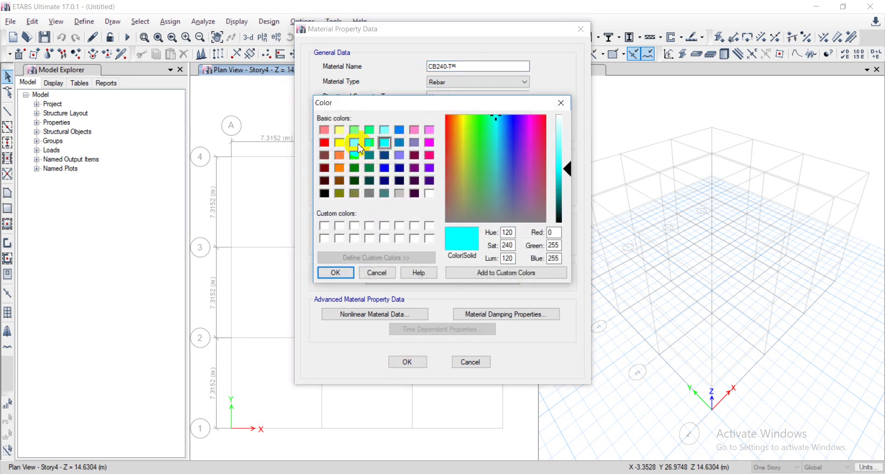
left_click(356, 143)
left_click(406, 361)
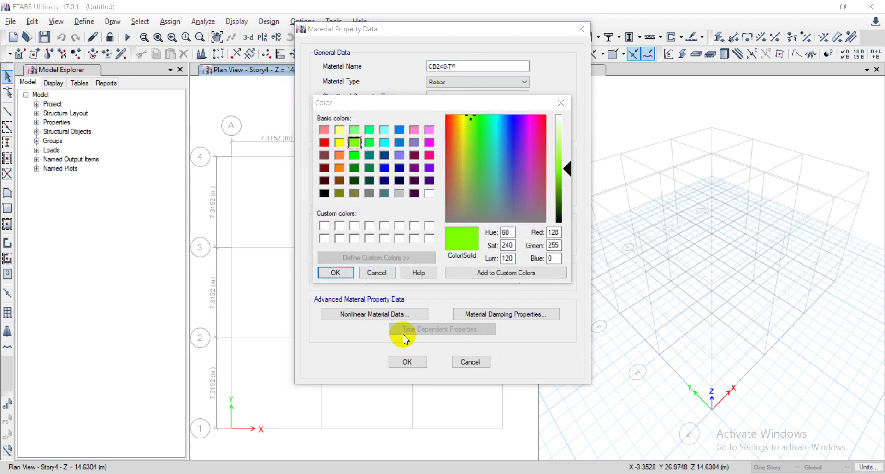
left_click(336, 273)
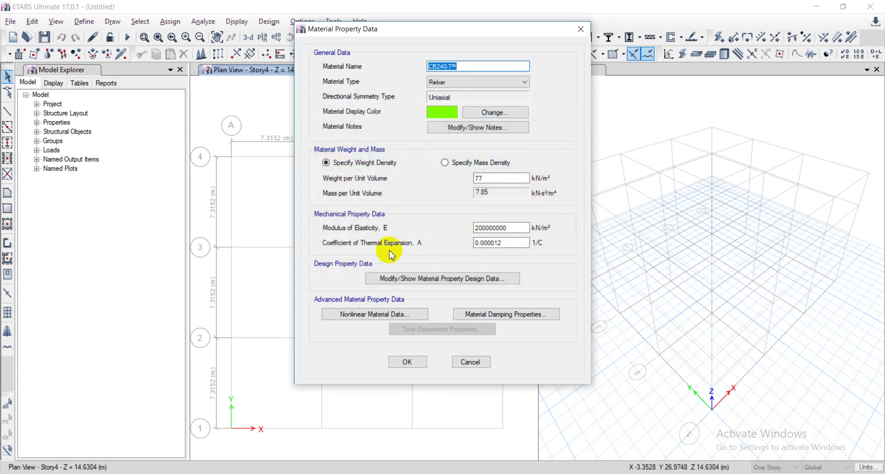
left_click(406, 362)
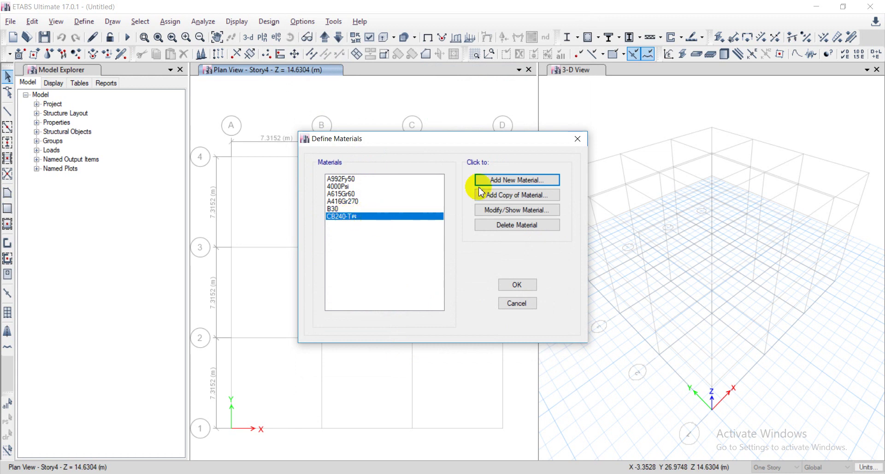
left_click(517, 195)
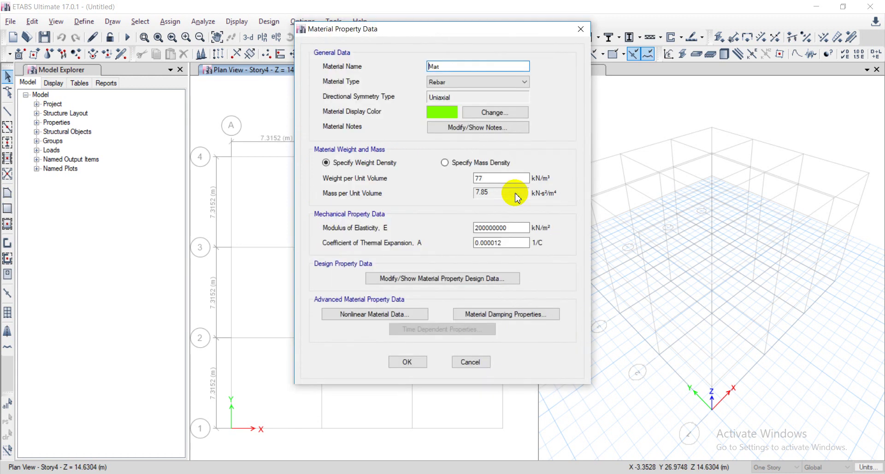
Discard the material copy and add a TCVN rebar material of grade CB300-V
left_click(581, 29)
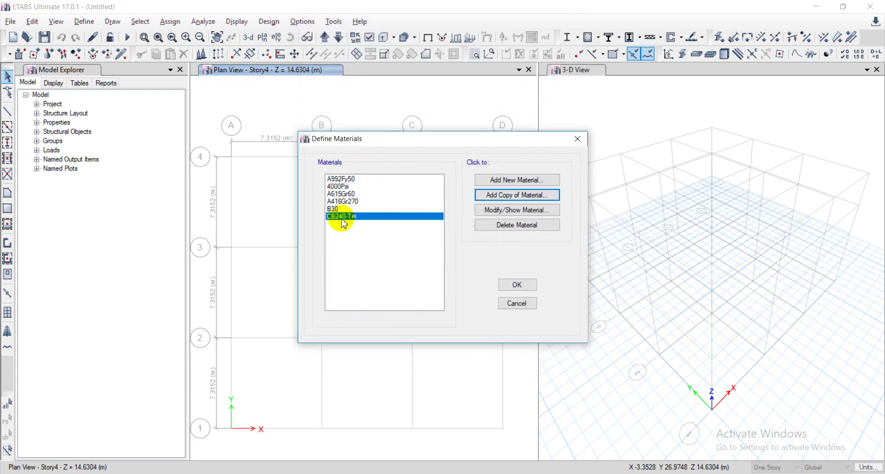
left_click(517, 179)
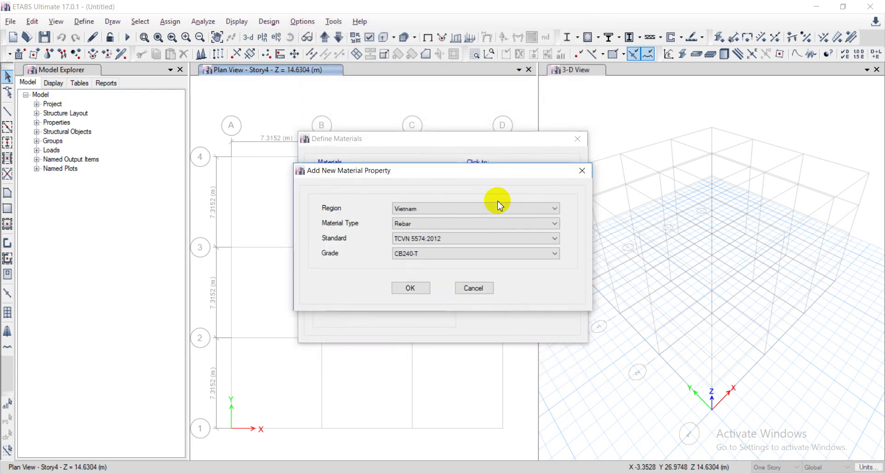
left_click(556, 255)
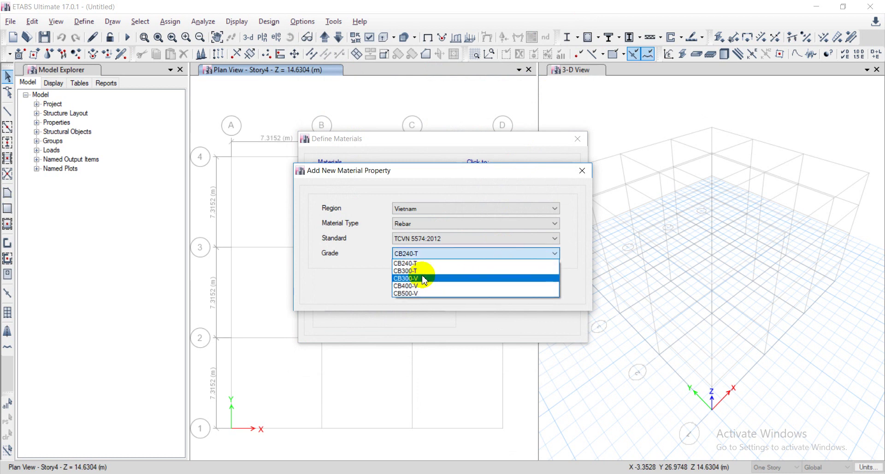
left_click(423, 278)
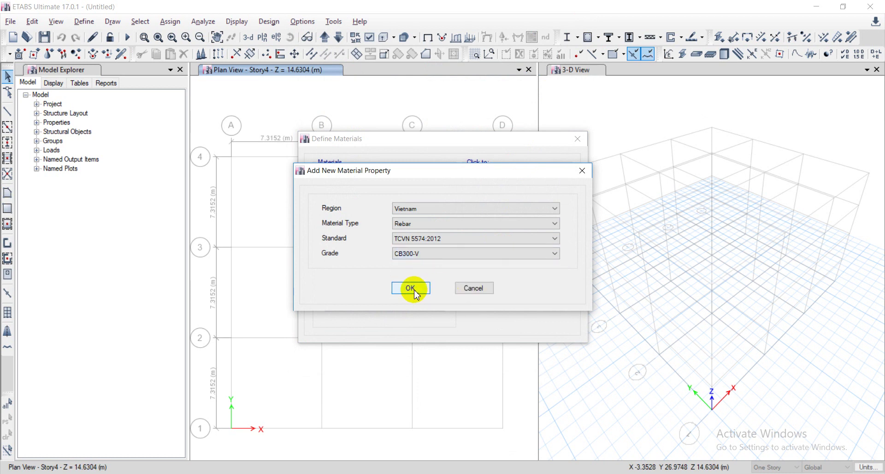
left_click(413, 289)
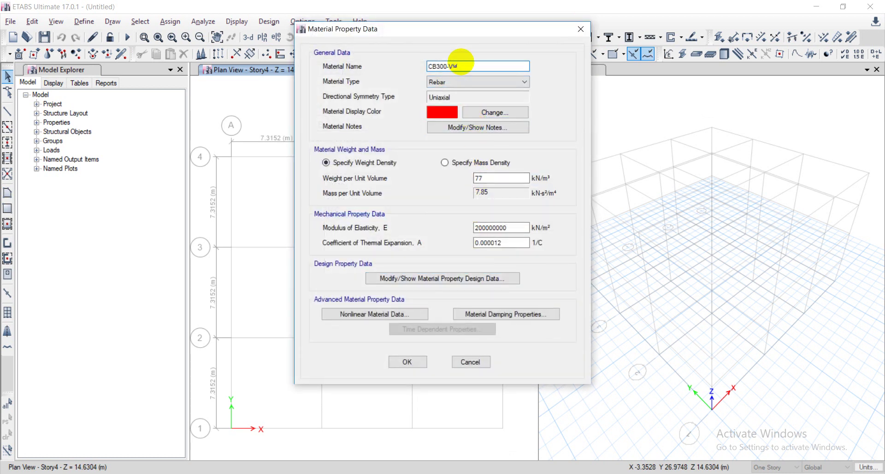
left_click(404, 360)
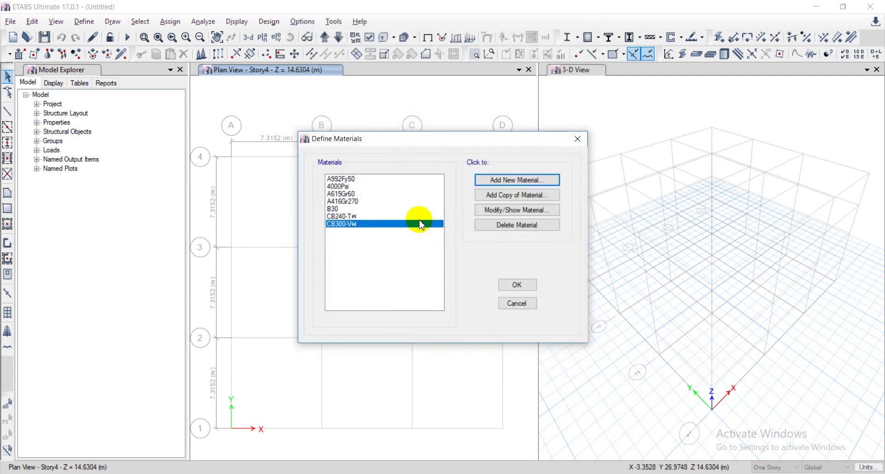
Look through B30, 4000Psi, A416Gr270 and A615Gr60 in the list, then close Define Materials
left_click(332, 209)
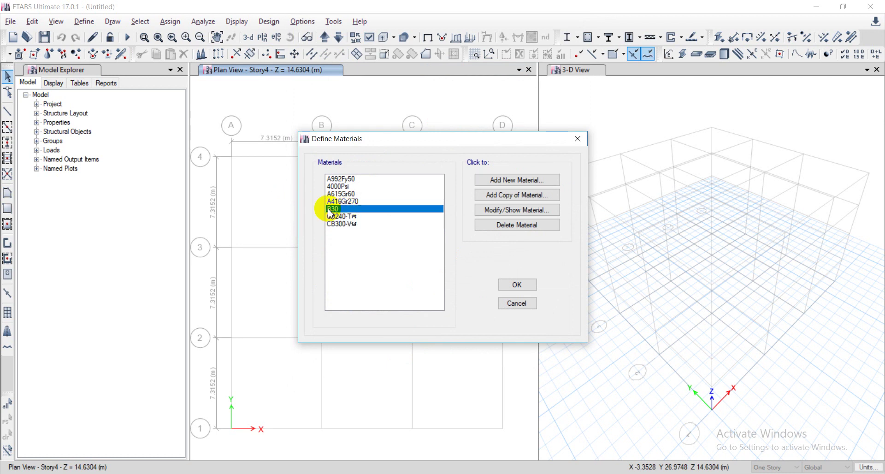
left_click(363, 202)
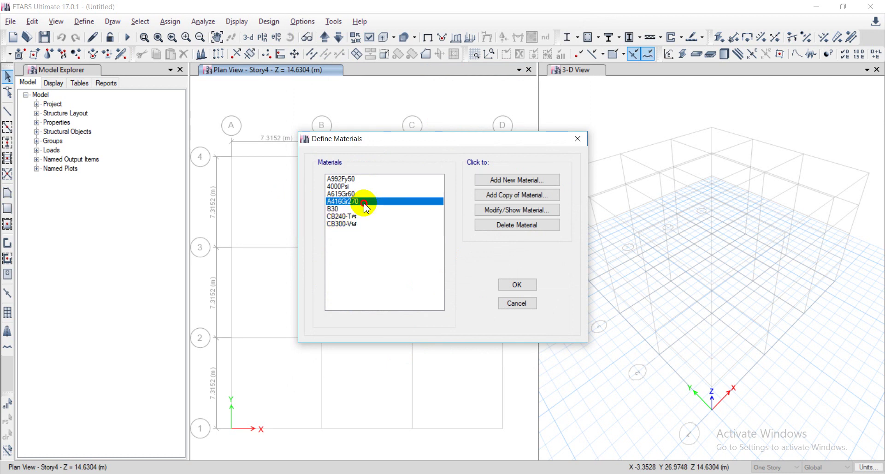
left_click(355, 193)
left_click(353, 187)
left_click(353, 178)
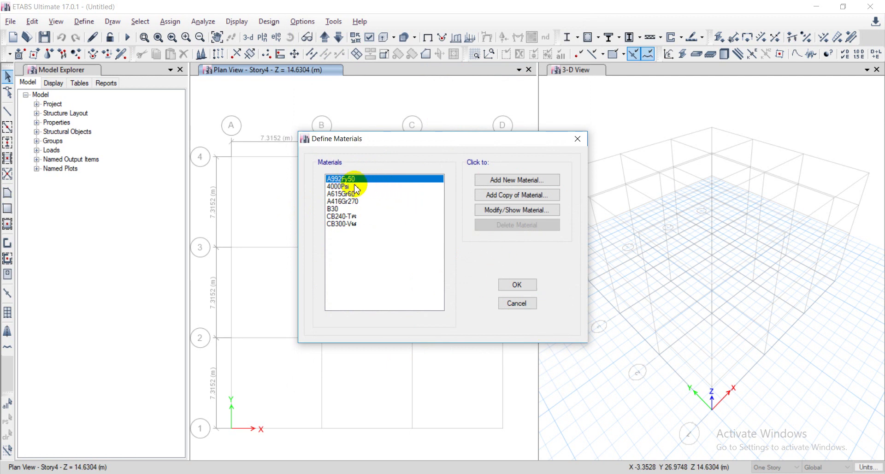
left_click(356, 187)
left_click(352, 201)
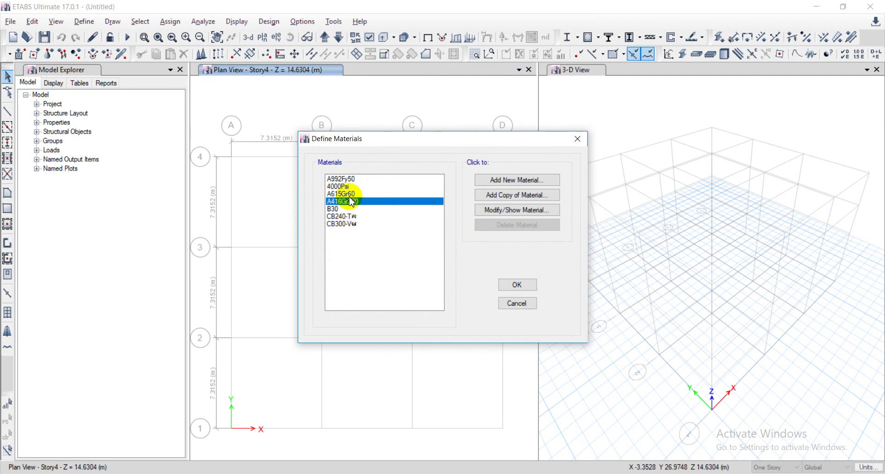
left_click(346, 187)
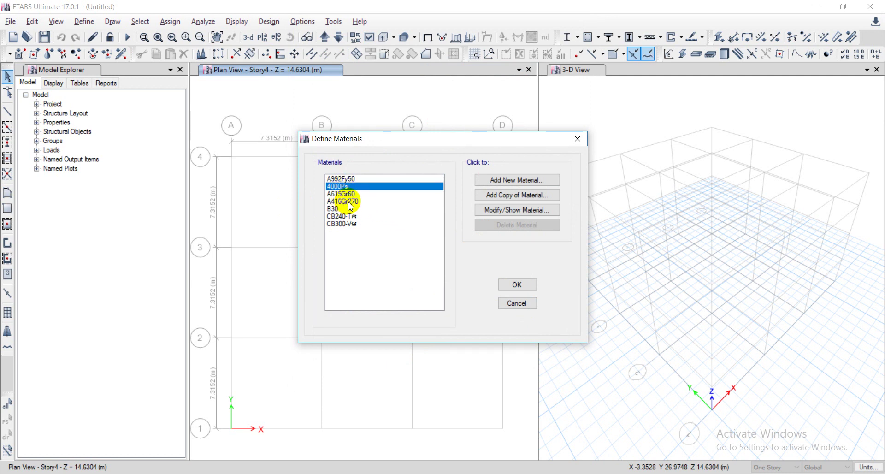
left_click(349, 202)
left_click(342, 194)
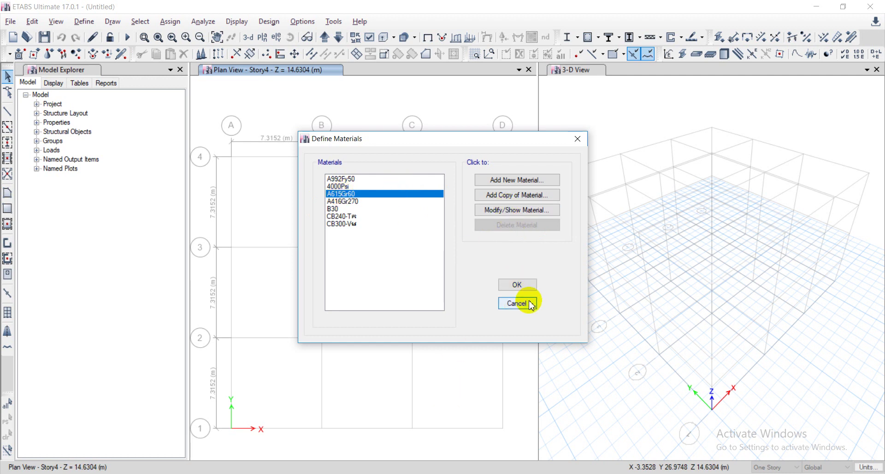
left_click(513, 286)
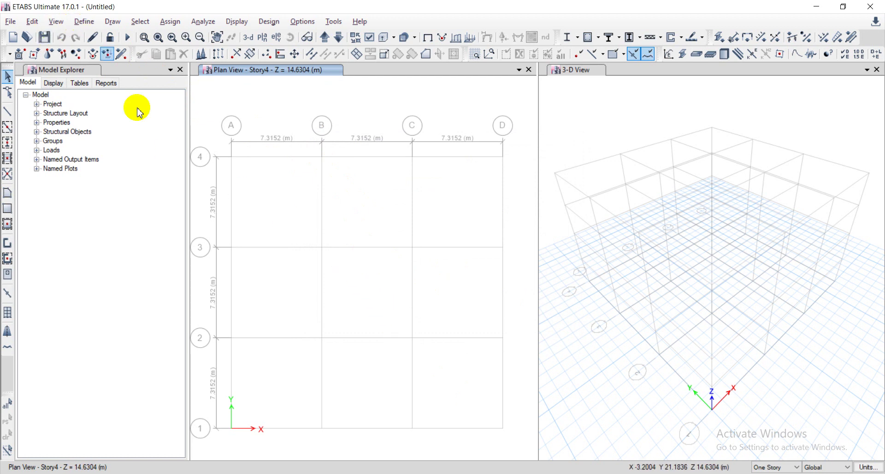
Switch to the AutoCAD drawing and pan to centre the DH beam plan sheet
key("alt+Tab")
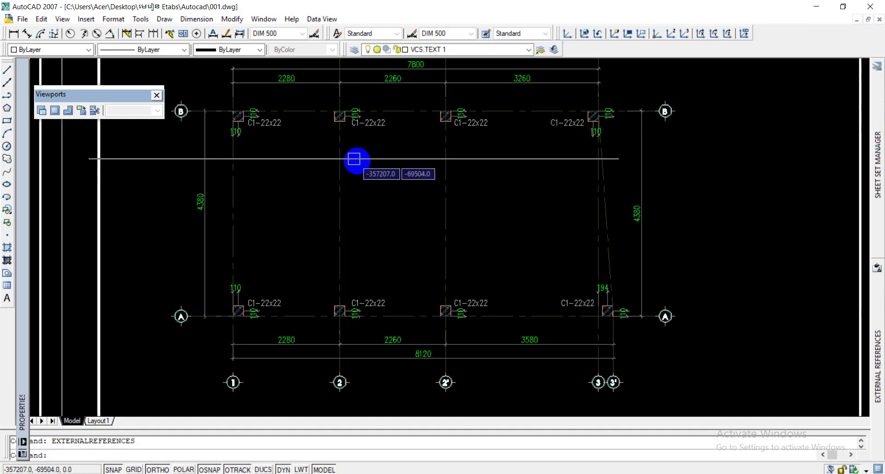
mouse_move(355, 160)
middle_mouse_down()
mouse_move(388, 192)
mouse_move(306, 159)
mouse_move(306, 175)
middle_mouse_up()
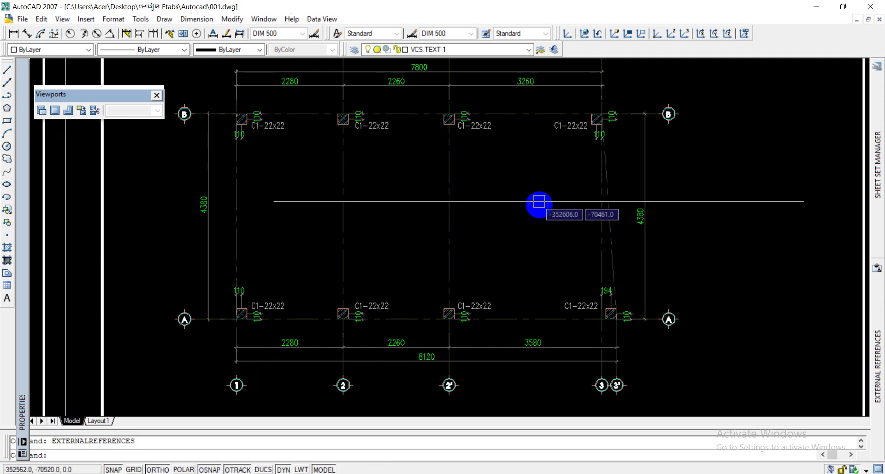
mouse_move(505, 286)
middle_mouse_down()
mouse_move(458, 252)
mouse_move(284, 208)
middle_mouse_up()
scroll(480, 231, "down", 4)
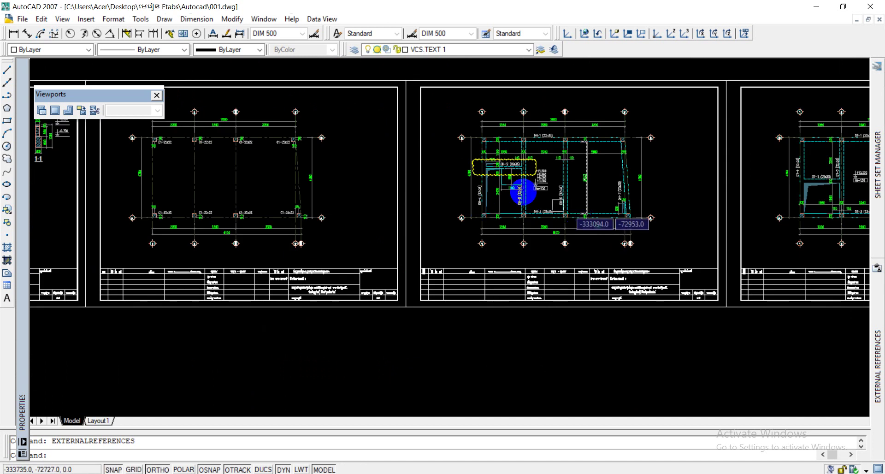
middle_click_drag(600, 166, 584, 142)
scroll(549, 141, "up", 5)
middle_click_drag(538, 105, 502, 199)
middle_click_drag(496, 264, 483, 199)
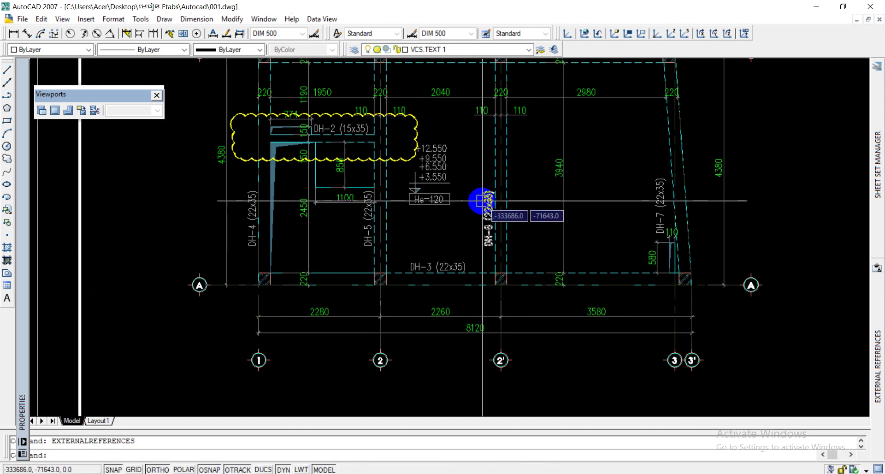
mouse_move(567, 231)
middle_mouse_down()
mouse_move(369, 212)
mouse_move(109, 209)
middle_mouse_up()
Zoom and pan across the sheets to read the DH-2 (15x35) and DH-3 (22x35) labels
scroll(406, 221, "down", 2)
scroll(411, 220, "down", 2)
scroll(460, 215, "up", 1)
scroll(596, 163, "up", 3)
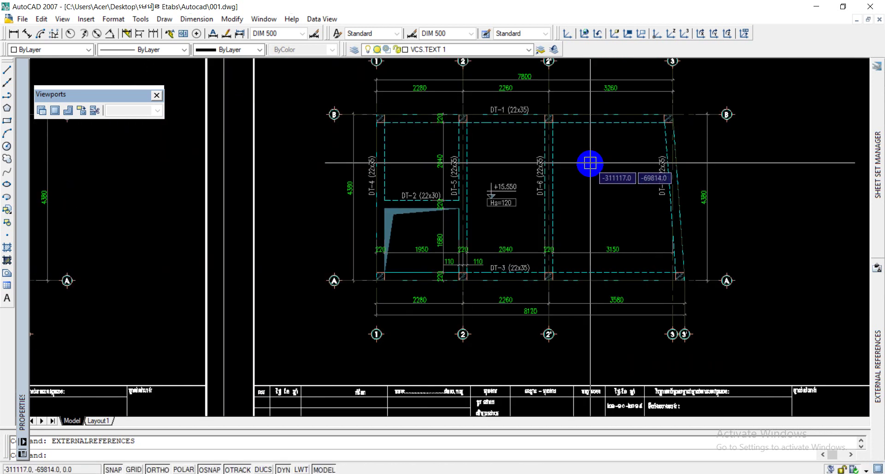
scroll(590, 164, "down", 4)
middle_click_drag(574, 223, 658, 227)
middle_click_drag(391, 217, 607, 231)
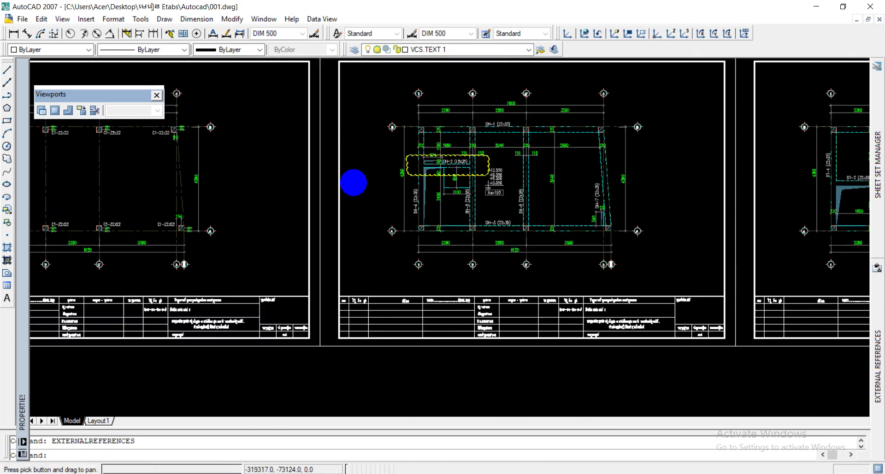
scroll(284, 195, "up", 3)
scroll(486, 140, "up", 4)
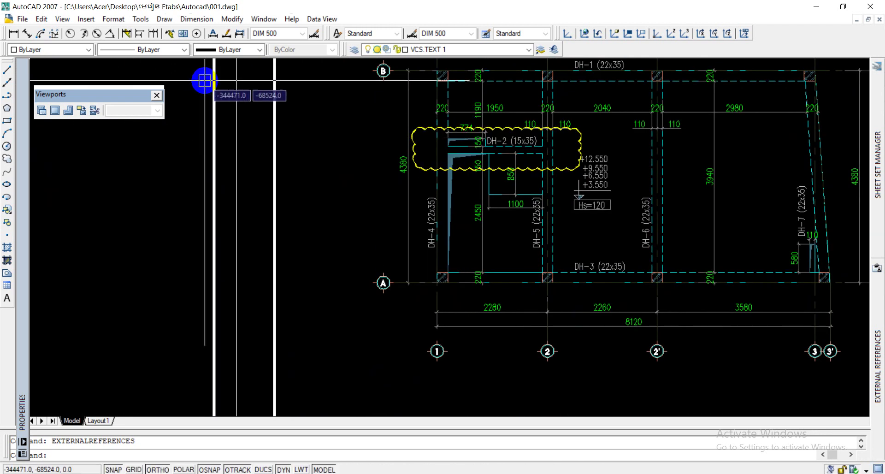
middle_click_drag(449, 226, 408, 235)
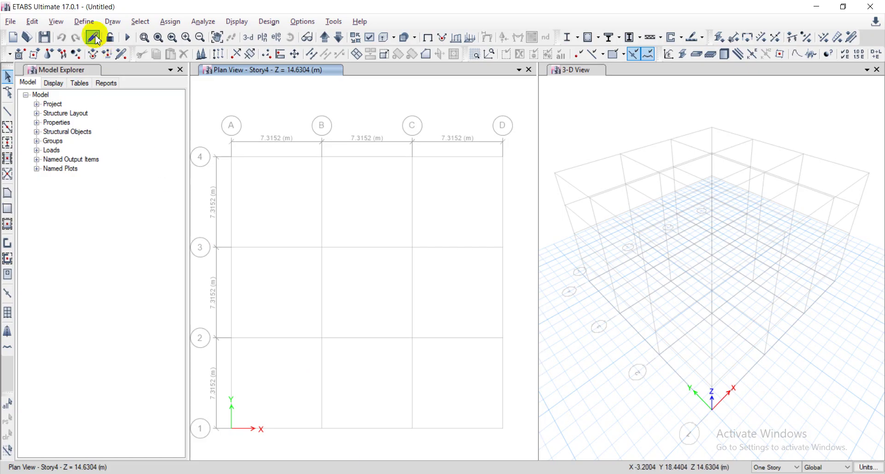
Open the Frame Properties list via Define > Section Properties > Frame Sections
left_click(84, 22)
mouse_move(144, 60)
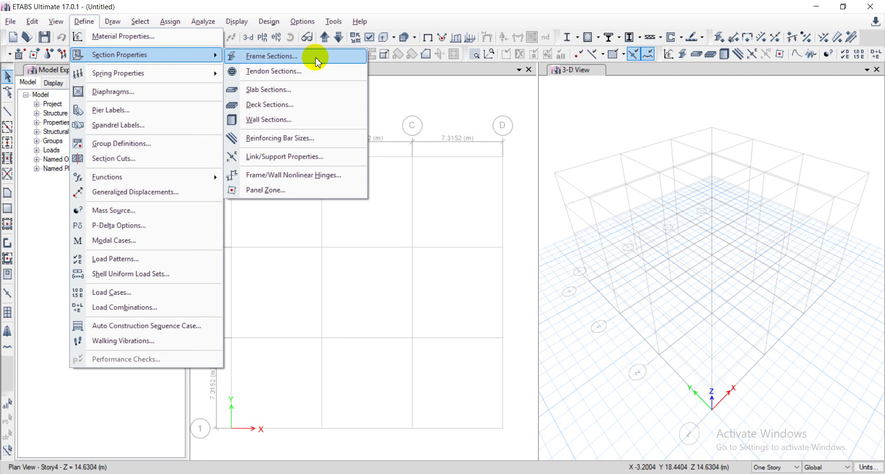
left_click(295, 57)
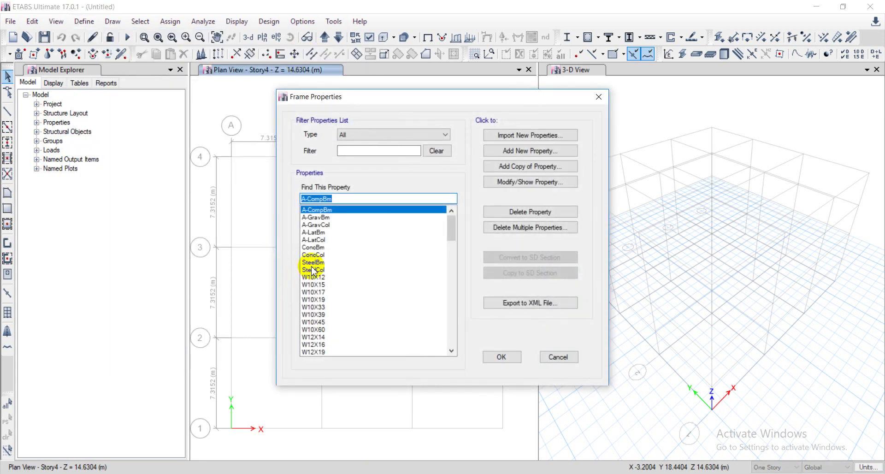
scroll(338, 288, "down", 5)
scroll(340, 287, "up", 5)
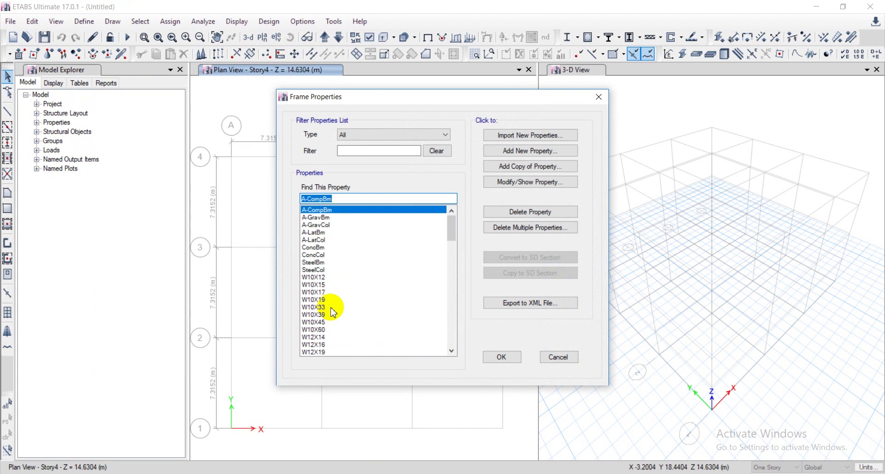
Select the A-GravBm section and delete it, confirming with Yes
left_click(323, 322)
left_click(323, 255)
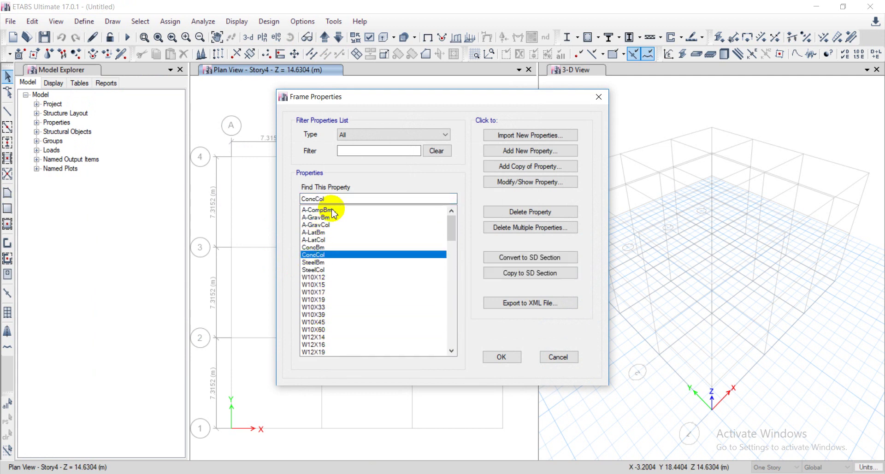
left_click(335, 209)
left_click_drag(336, 208, 340, 254)
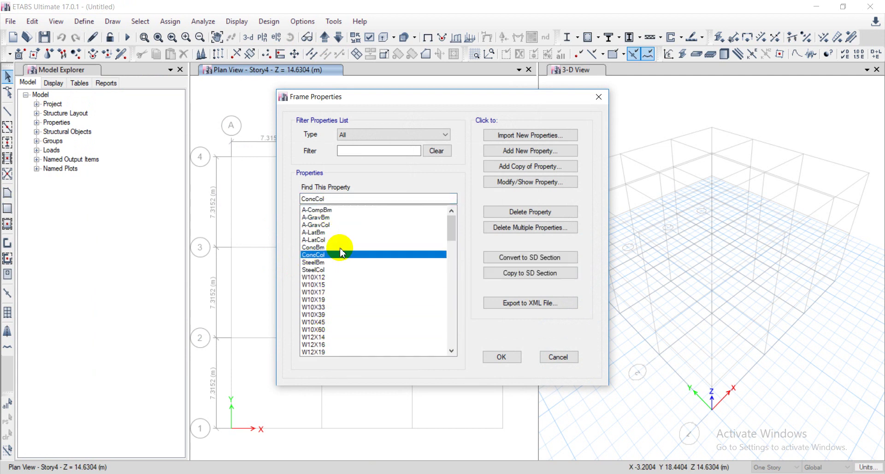
left_click_drag(341, 292, 329, 267)
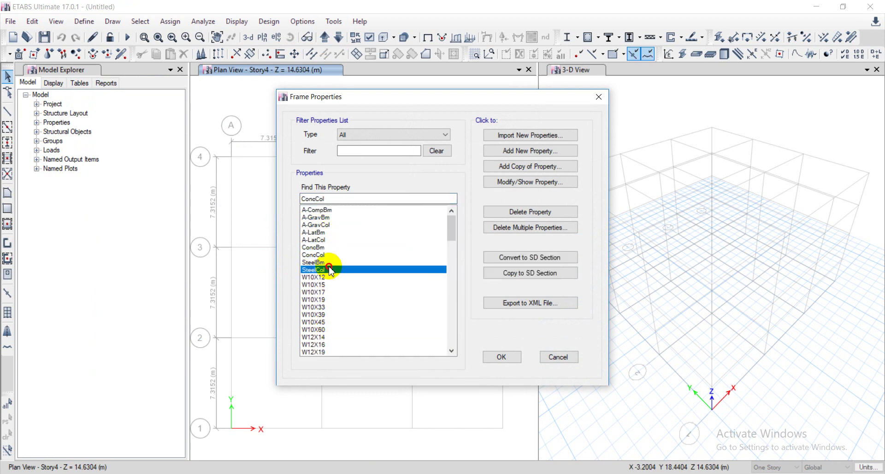
left_click(341, 210)
left_click(325, 217)
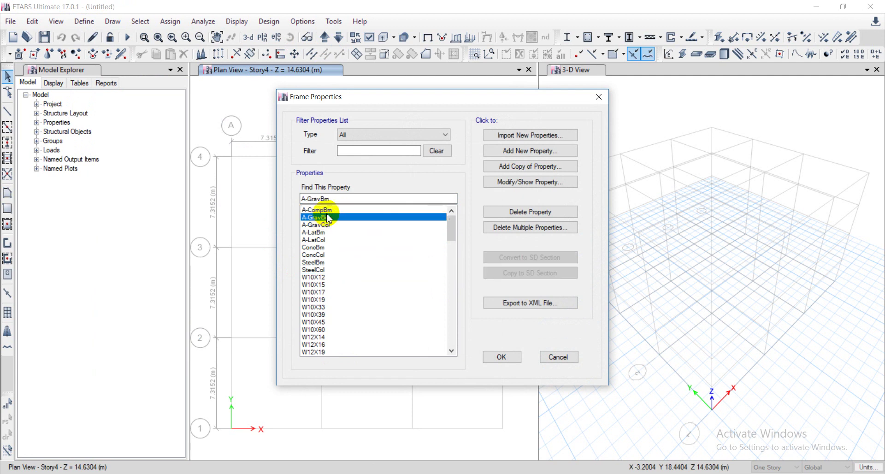
left_click(329, 212)
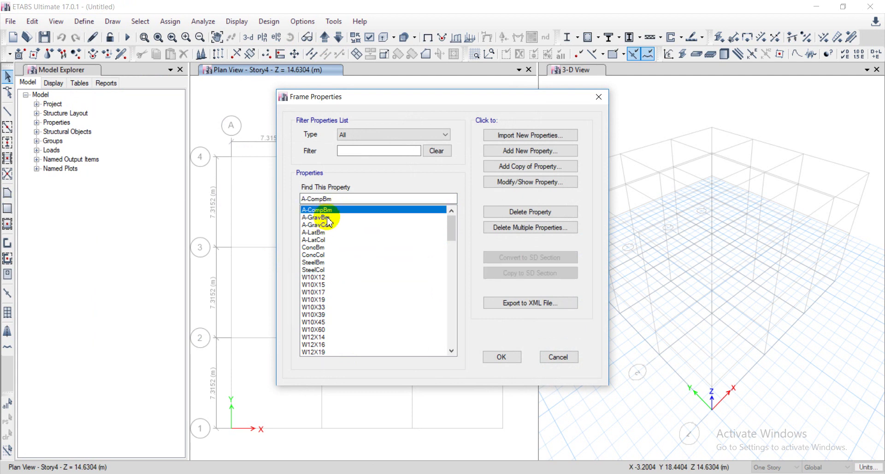
left_click(327, 217)
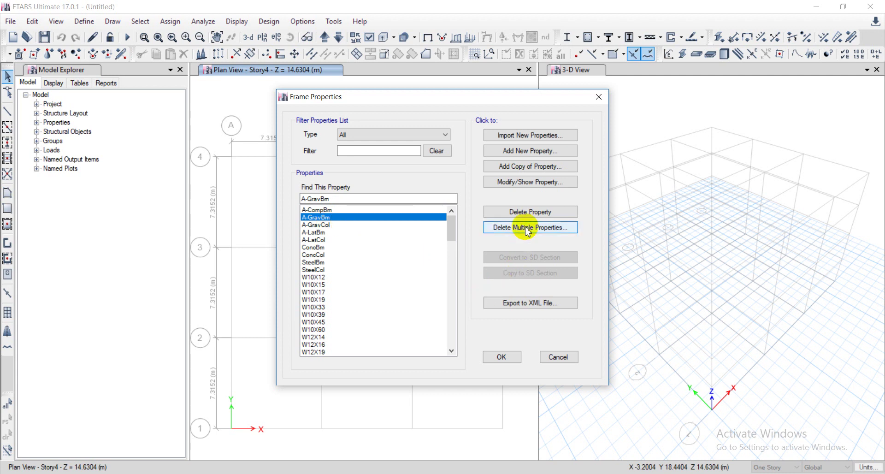
left_click(523, 212)
left_click(475, 279)
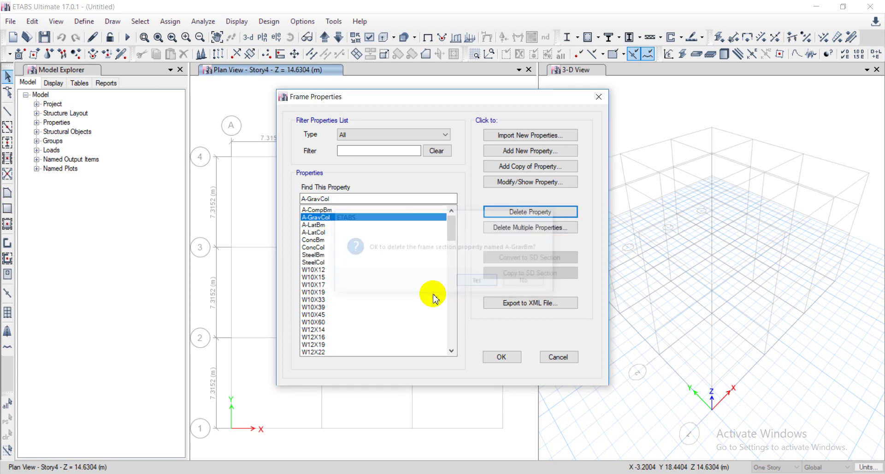
Browse the remaining sections, from the W-shapes to A-CompBm, SteelCol and SteelBm
left_click(310, 352)
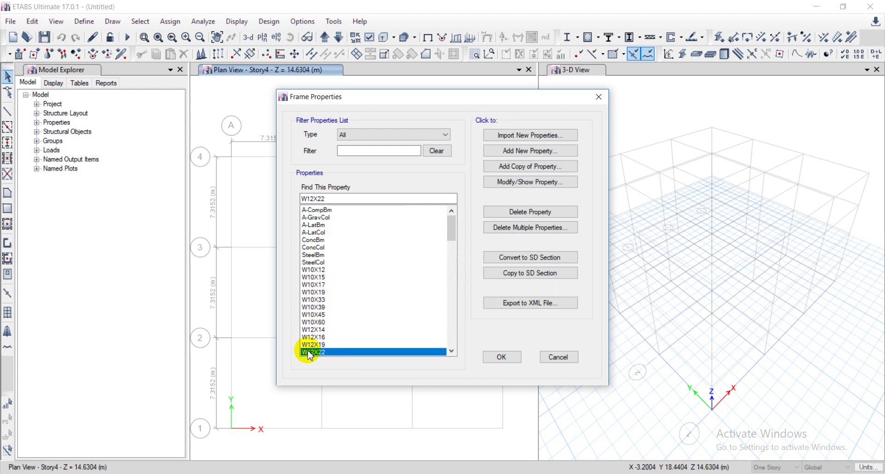
left_click_drag(308, 351, 306, 307)
left_click(319, 352)
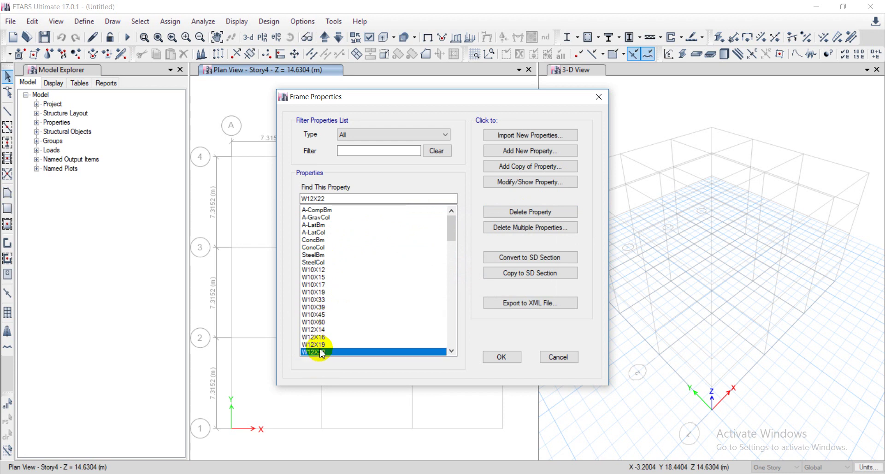
left_click(321, 343)
left_click(324, 217)
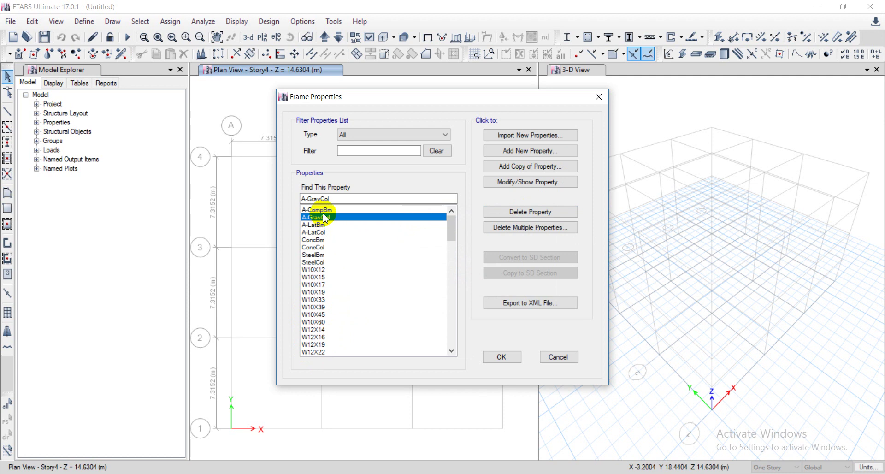
left_click(323, 210)
left_click(308, 322)
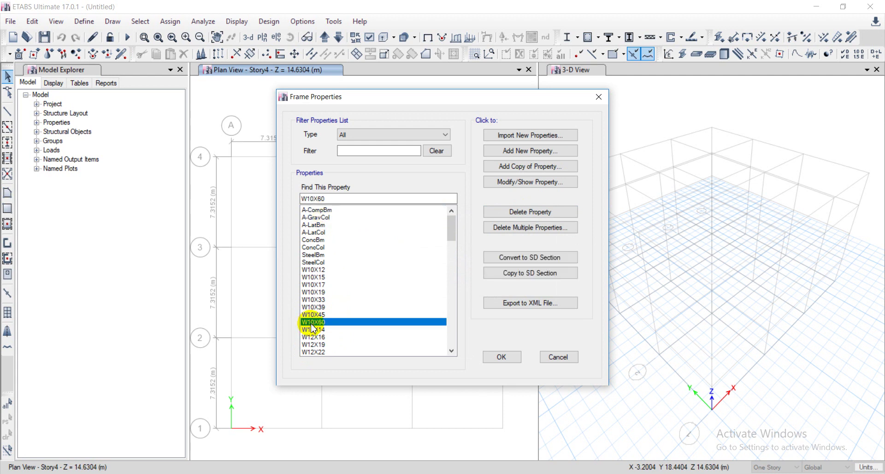
left_click_drag(314, 211, 316, 240)
left_click(323, 211)
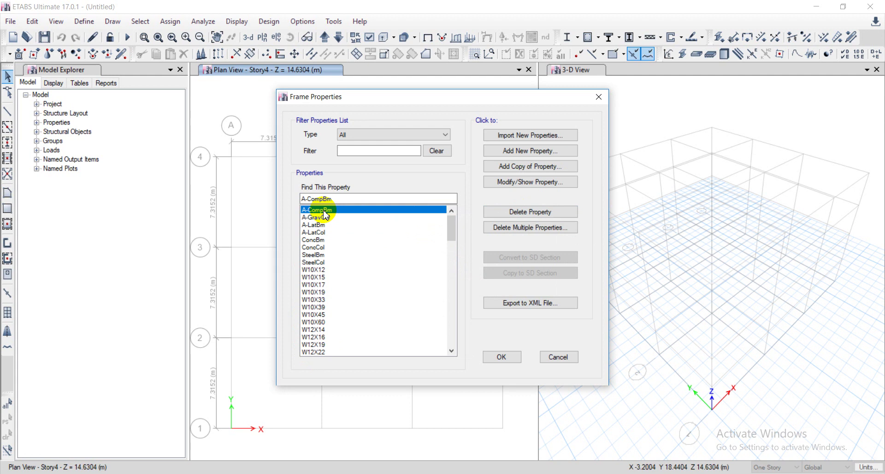
left_click(322, 225)
left_click(321, 210)
left_click(323, 217)
left_click(324, 260)
left_click(314, 256)
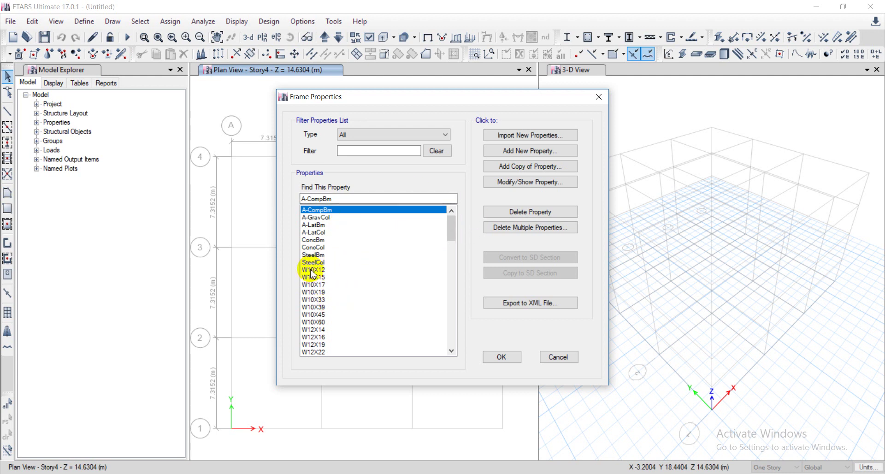
Add a new Concrete Rectangular frame section with default name FSec1, then return to AutoCAD
left_click(518, 154)
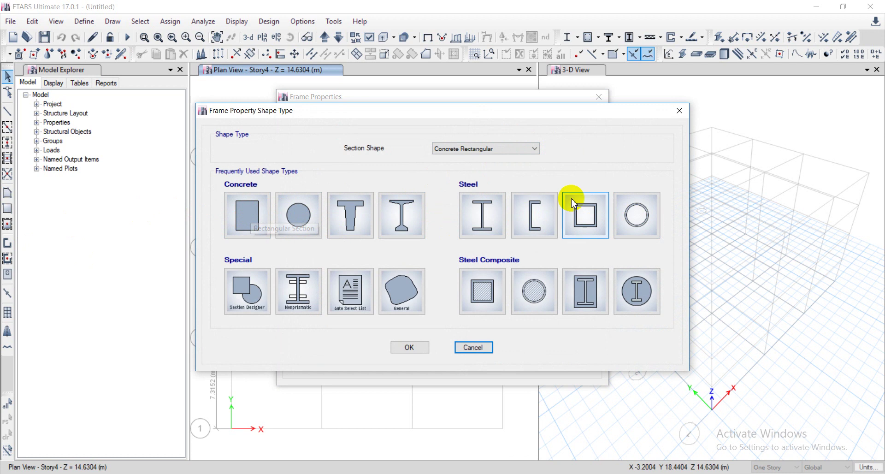
left_click(253, 225)
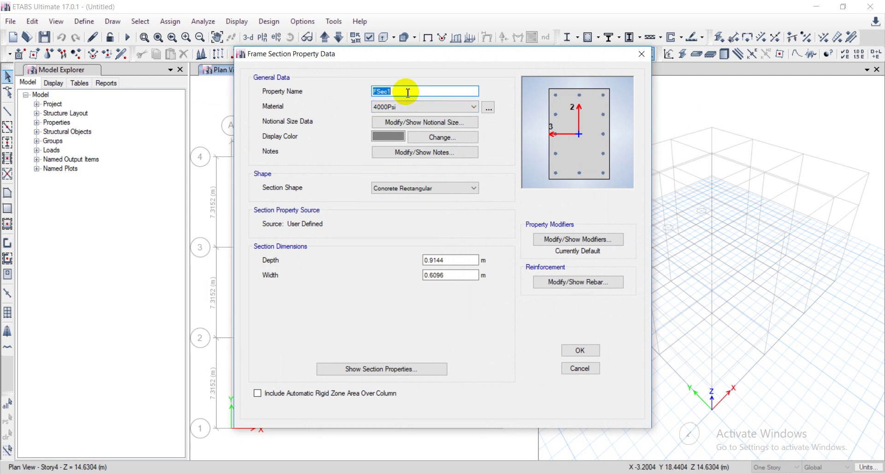
left_click(261, 473)
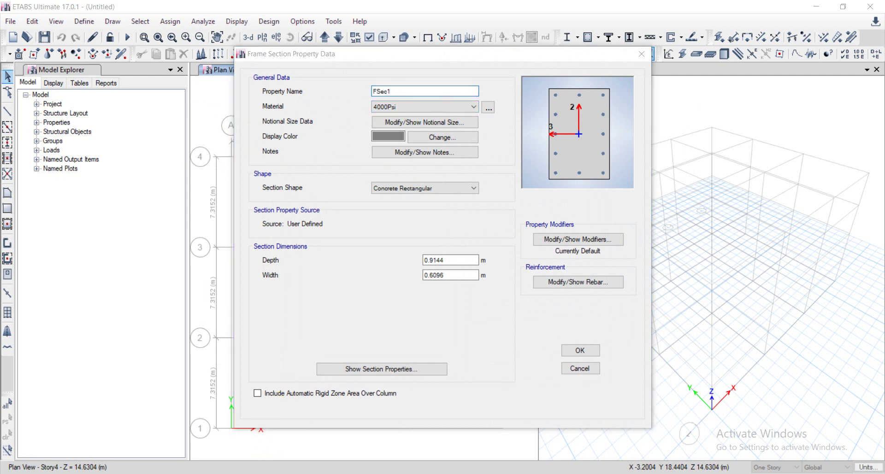
scroll(287, 370, "down", 4)
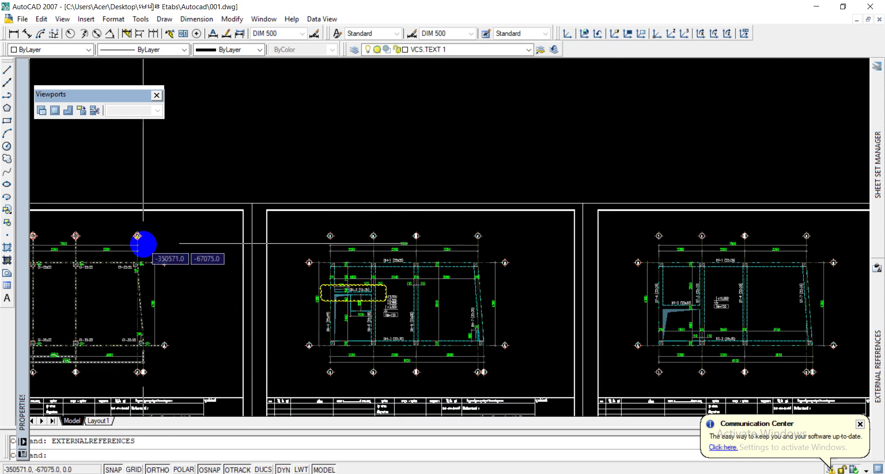
Zoom and pan 001.dwg to show the full column layout sheet beside the beam plans
mouse_move(142, 244)
middle_mouse_down()
mouse_move(203, 237)
mouse_move(195, 232)
mouse_move(247, 203)
middle_mouse_up()
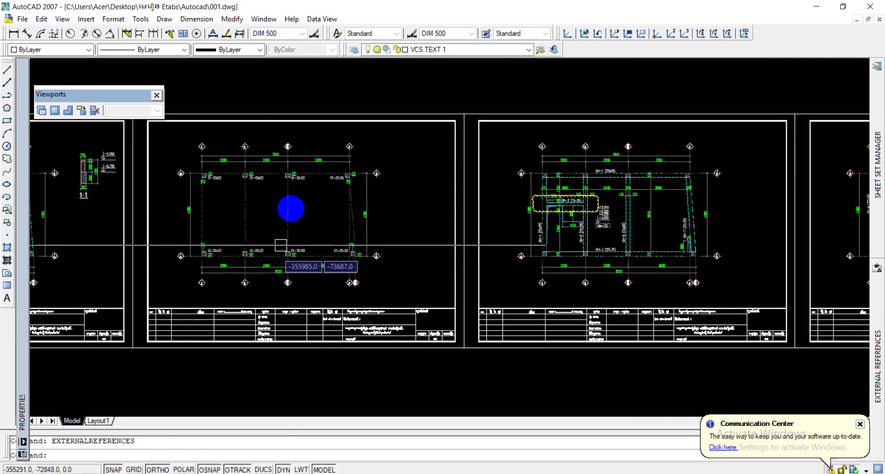
scroll(290, 204, "up", 3)
scroll(211, 203, "up", 2)
scroll(203, 234, "up", 3)
mouse_move(203, 234)
middle_mouse_down()
mouse_move(342, 232)
mouse_move(301, 162)
middle_mouse_up()
scroll(342, 231, "down", 4)
scroll(302, 163, "down", 4)
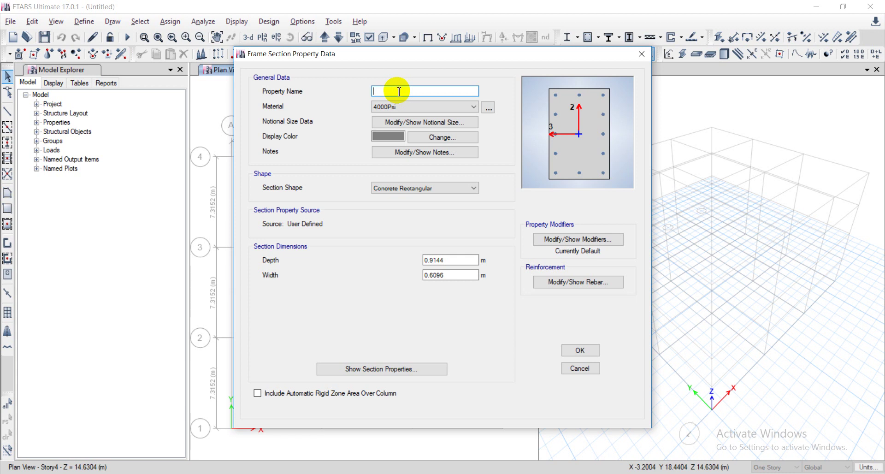
Name the section C1 22X22, assign B30 concrete, and set depth and width to 0.22 m
key("Caps_Lock")
type("C1 22X22")
left_click(473, 107)
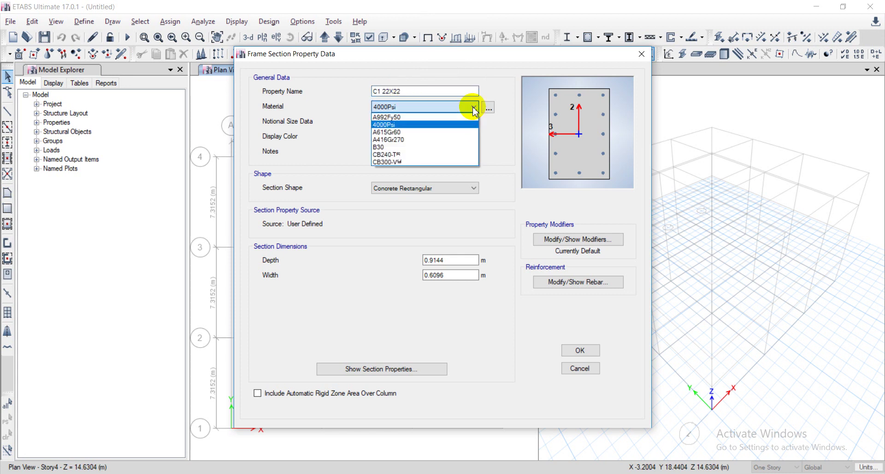
left_click(402, 147)
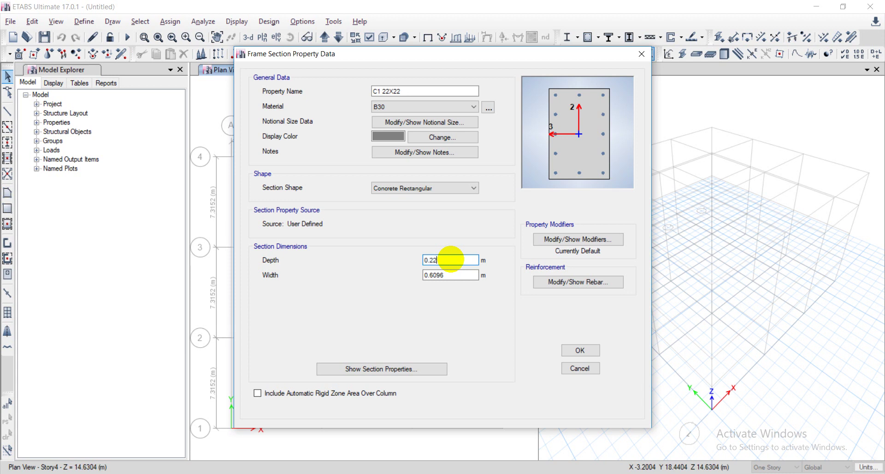
double_click(449, 276)
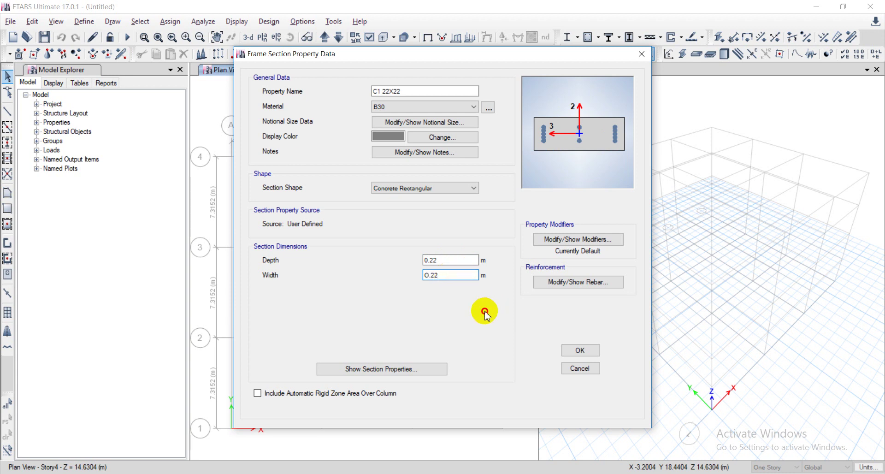
left_click(448, 260)
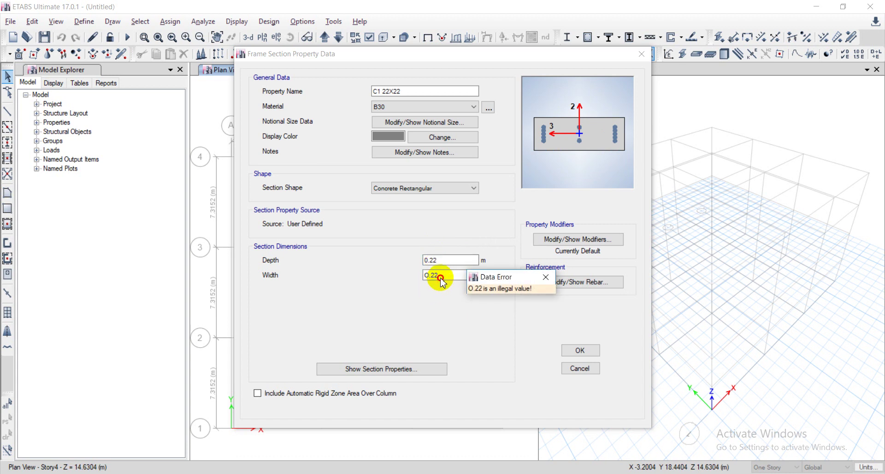
left_click(546, 277)
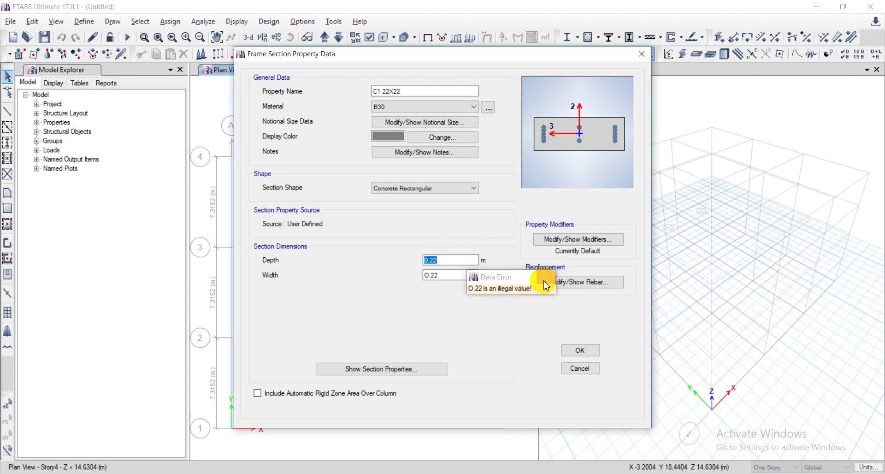
left_click(443, 261)
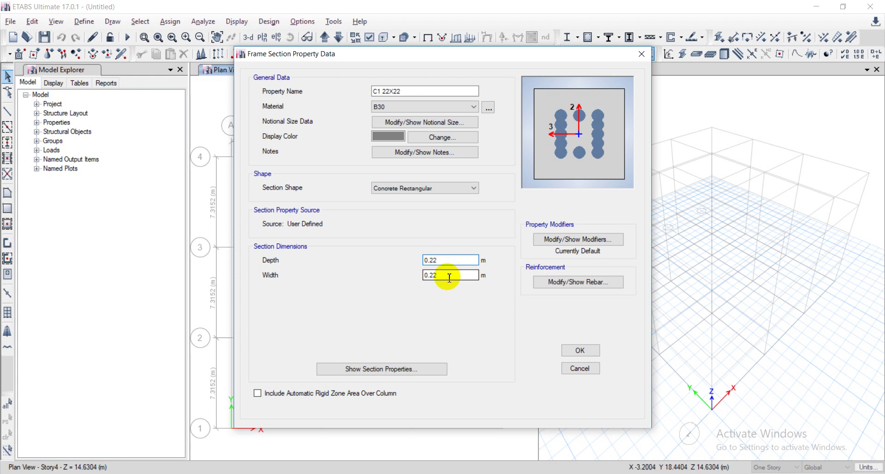
Set 2 bars per face and 2 ties each way, with CB300-V bars and CB240-T ties
left_click(585, 284)
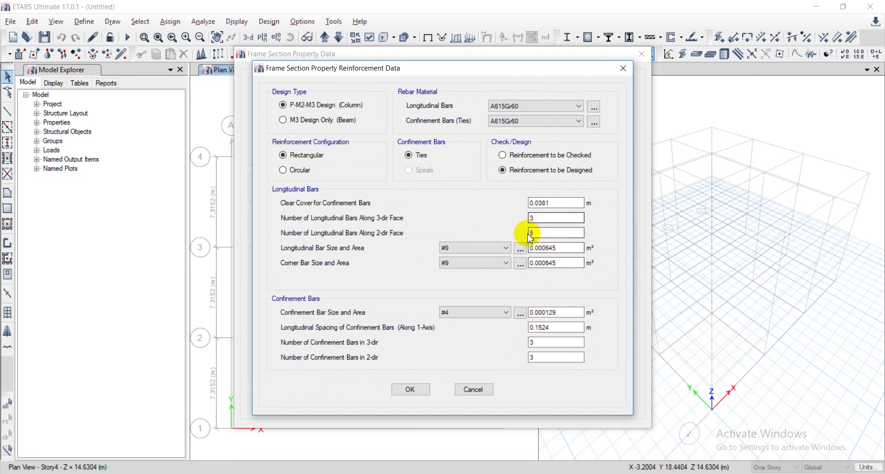
left_click(565, 317)
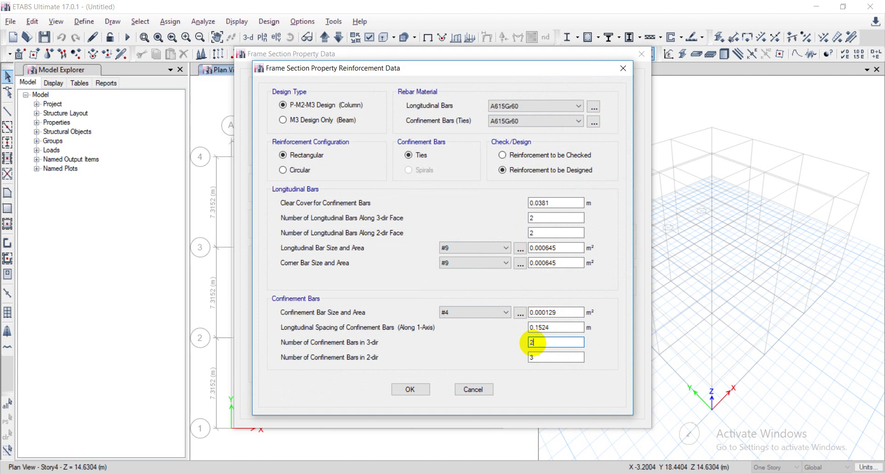
type("2")
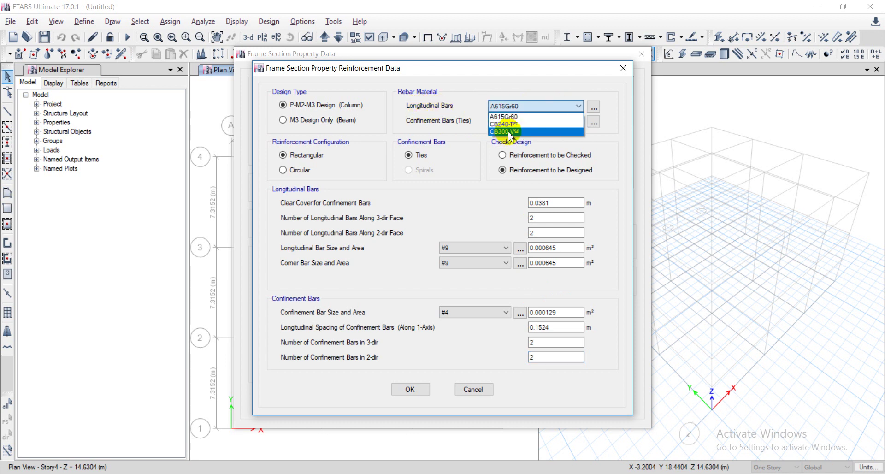
left_click(515, 132)
left_click(578, 121)
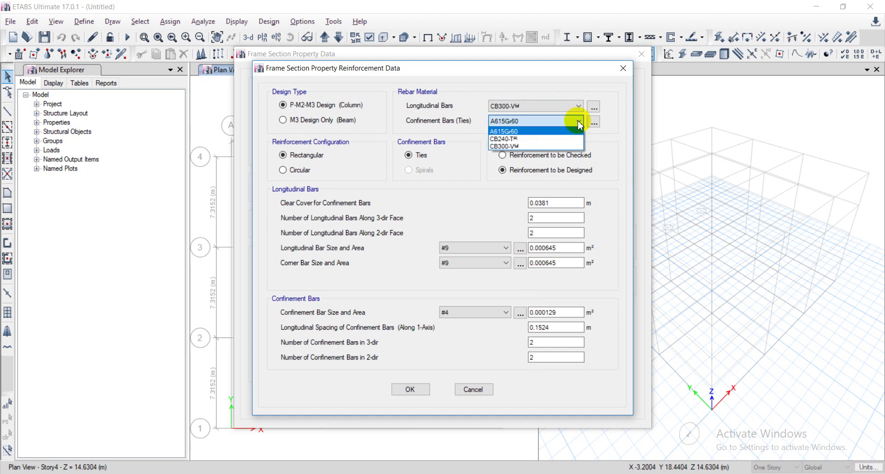
left_click(528, 139)
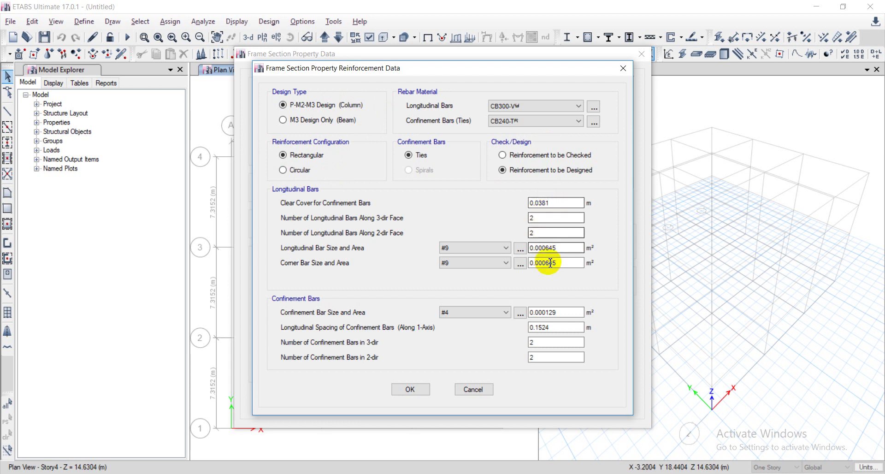
left_click(506, 248)
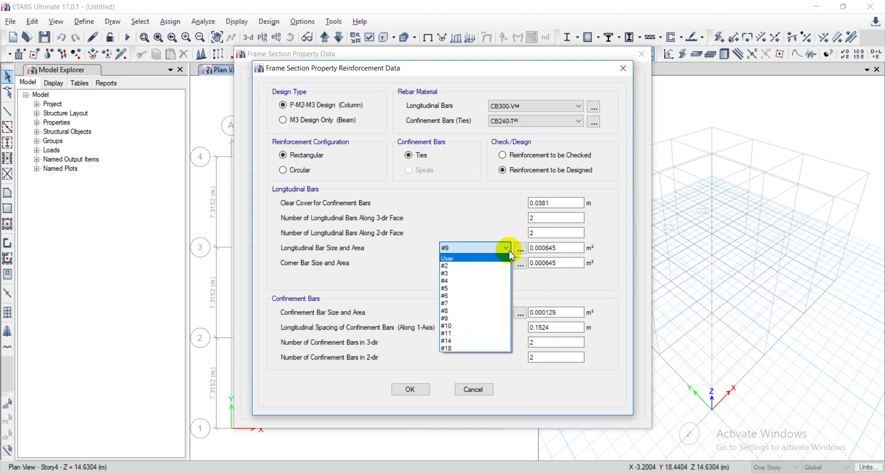
left_click(520, 248)
left_click(520, 249)
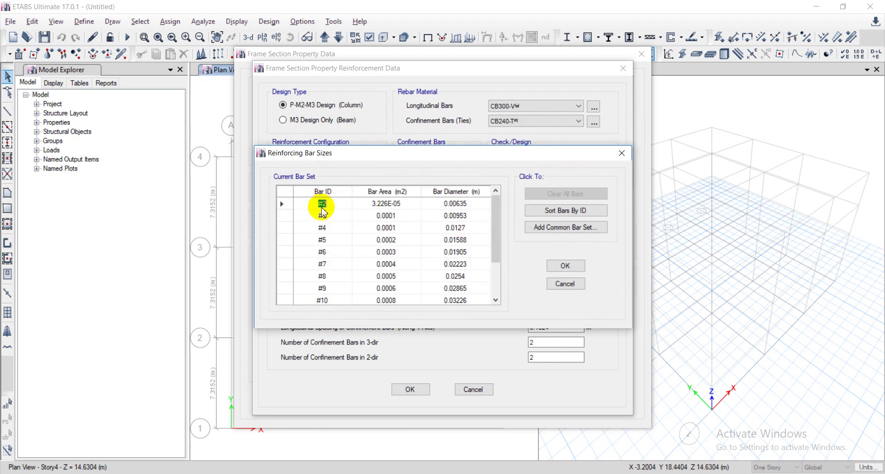
Review the Reinforcing Bar Sizes table and close it
scroll(322, 226, "down", 2)
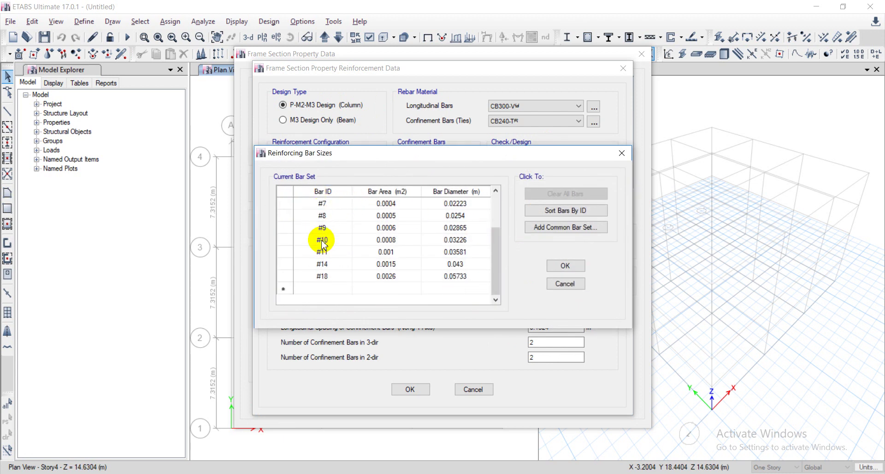
scroll(320, 239, "up", 2)
scroll(320, 247, "down", 2)
scroll(321, 248, "up", 2)
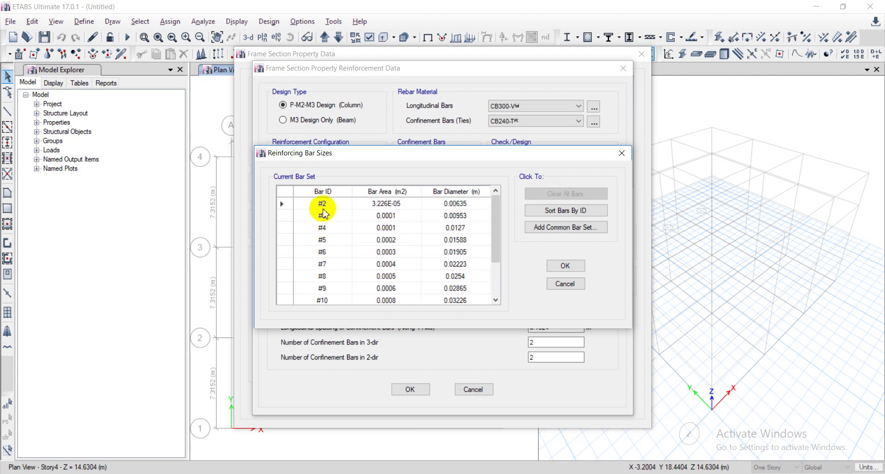
scroll(336, 240, "down", 2)
scroll(336, 241, "up", 2)
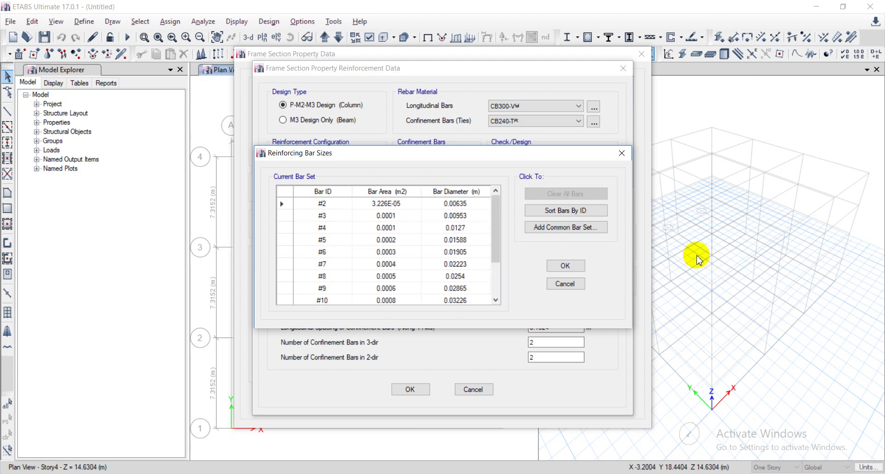
left_click(566, 266)
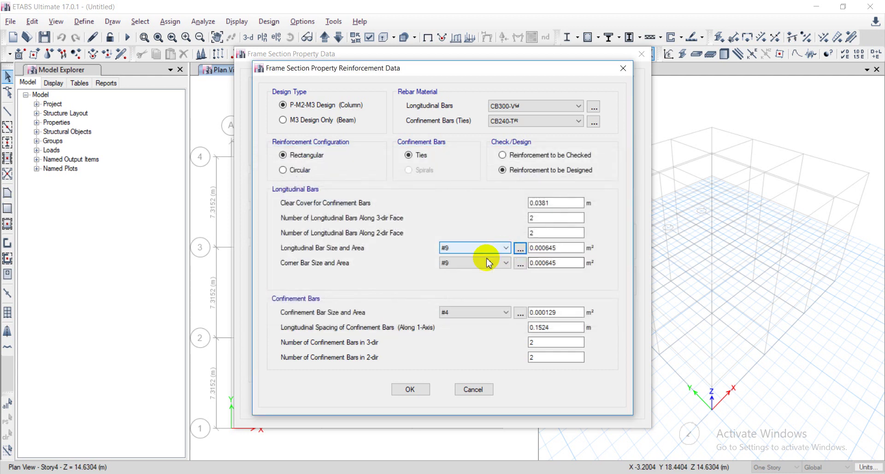
left_click(506, 313)
left_click(506, 314)
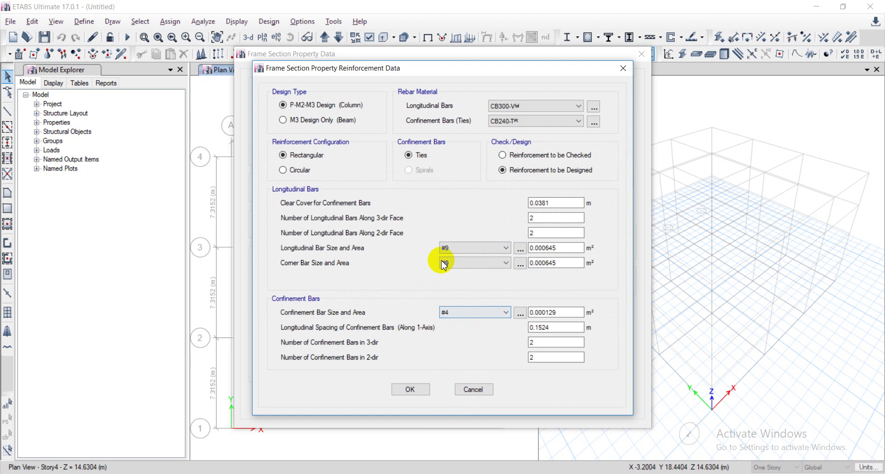
Set longitudinal and corner bars to #11 and ties to #6, then apply with OK
left_click(511, 250)
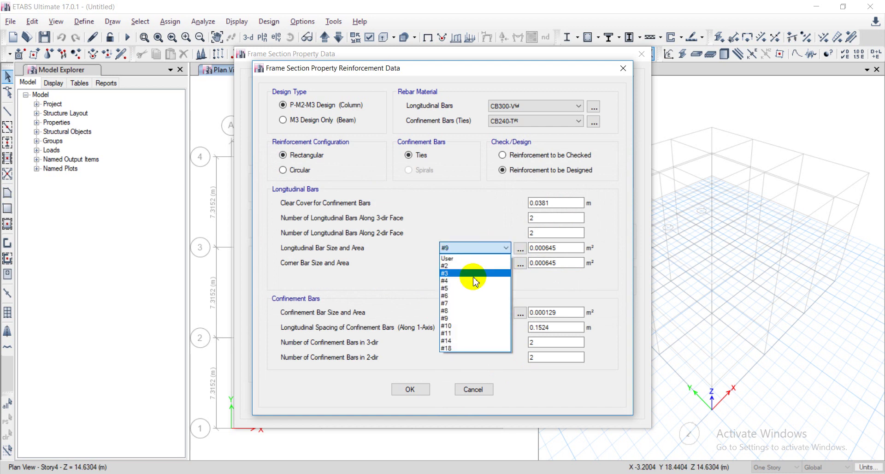
left_click(458, 329)
left_click(507, 264)
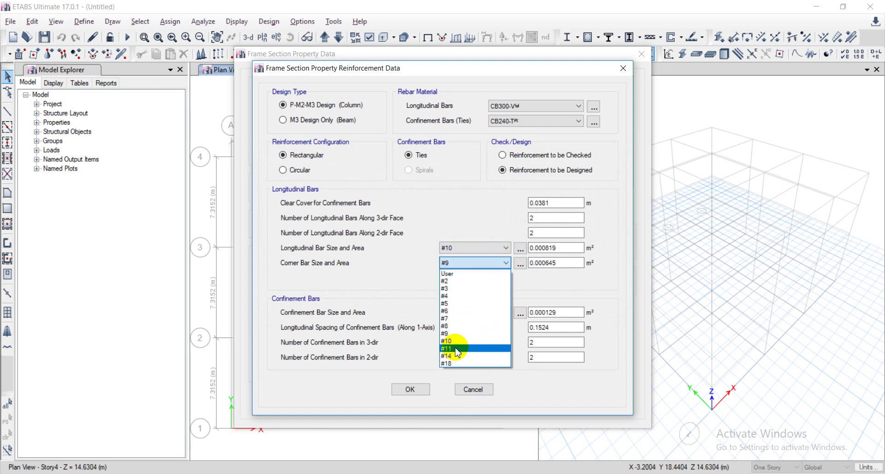
left_click(452, 346)
left_click(511, 253)
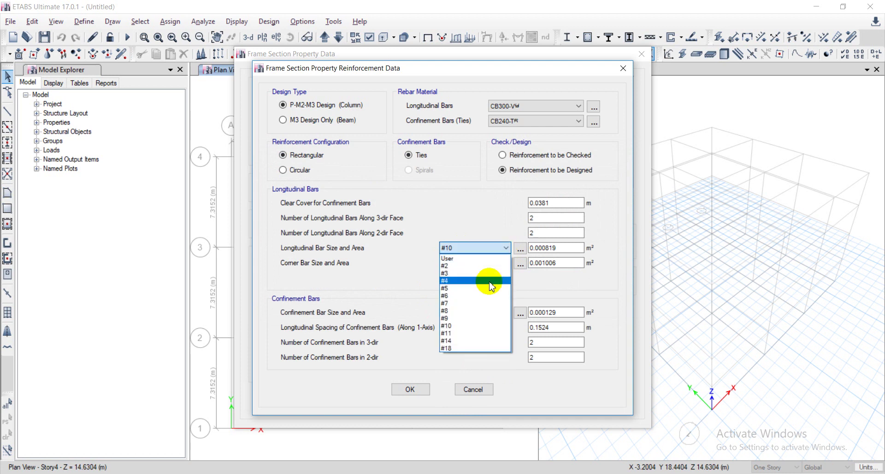
left_click(454, 337)
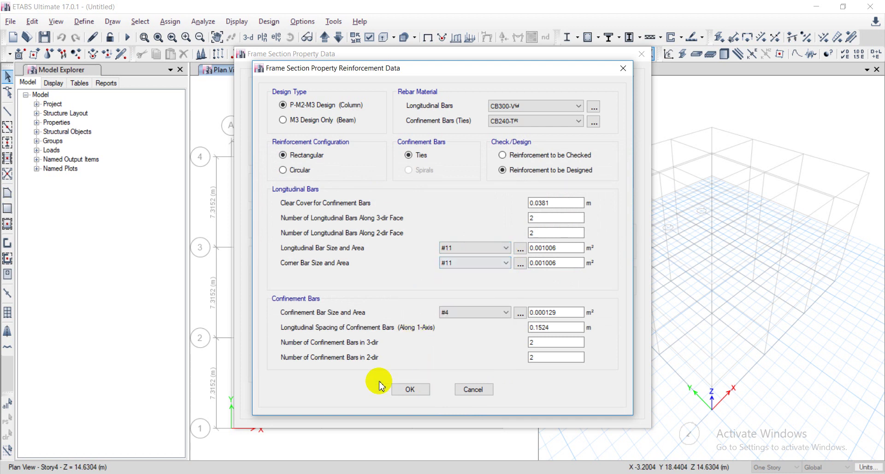
left_click(507, 313)
left_click(450, 361)
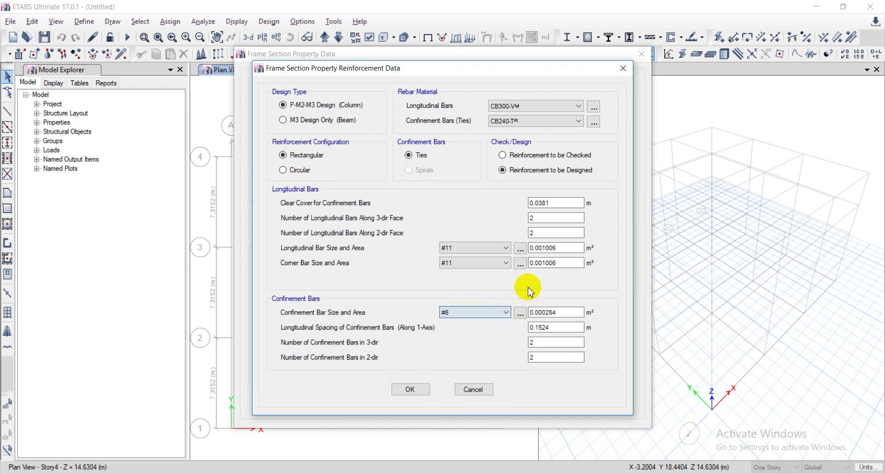
left_click(411, 389)
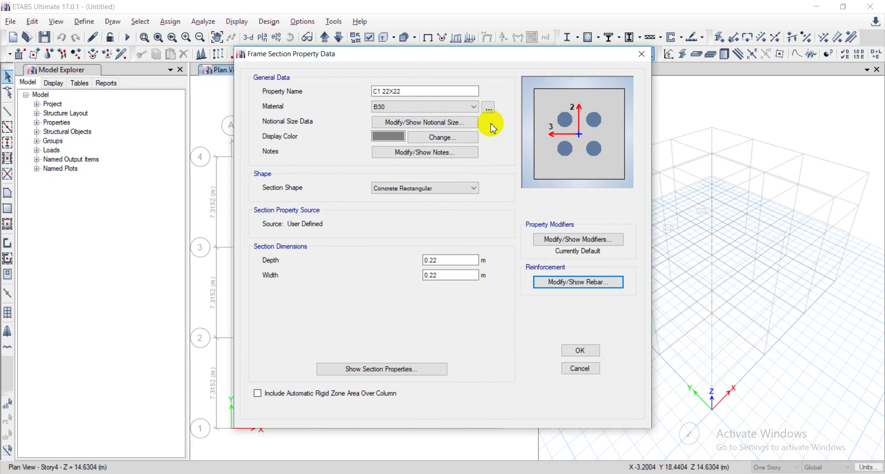
Set clear cover to 0.0181 m, check the 0.0484 m² section properties, and save C1 22X22
left_click(574, 282)
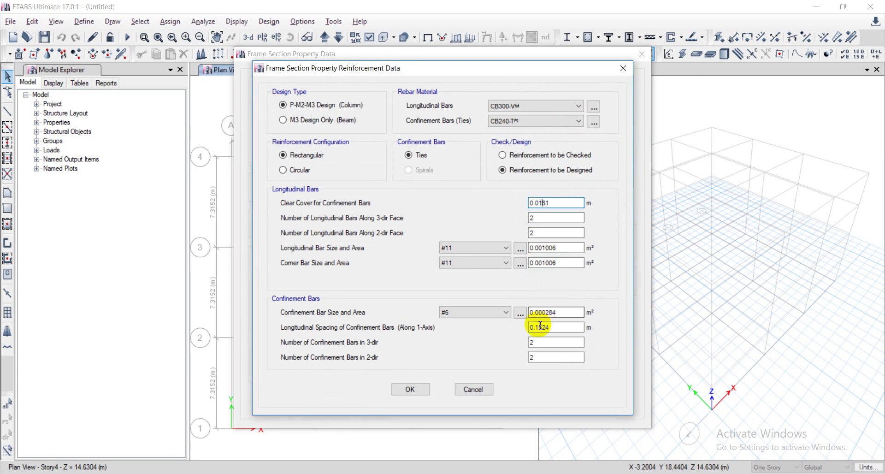
left_click(412, 389)
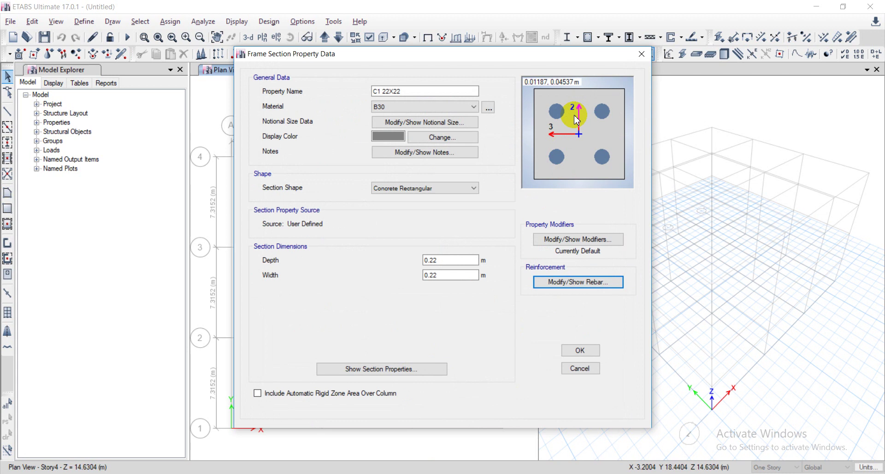
left_click(410, 370)
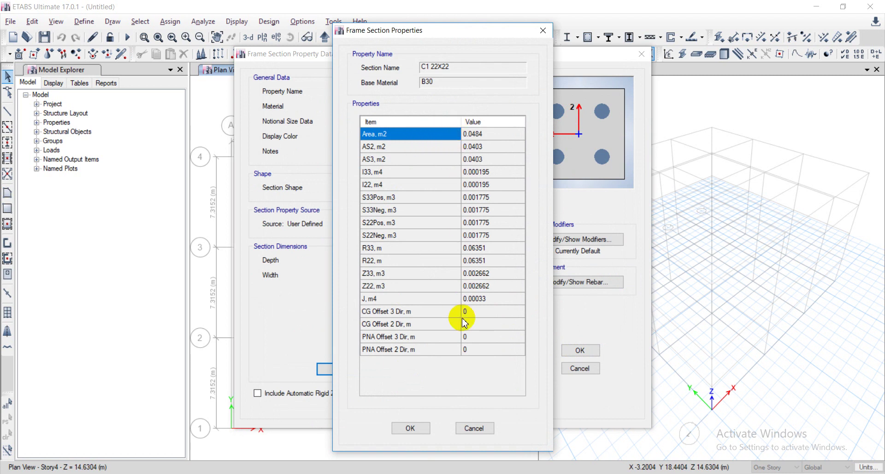
left_click(475, 428)
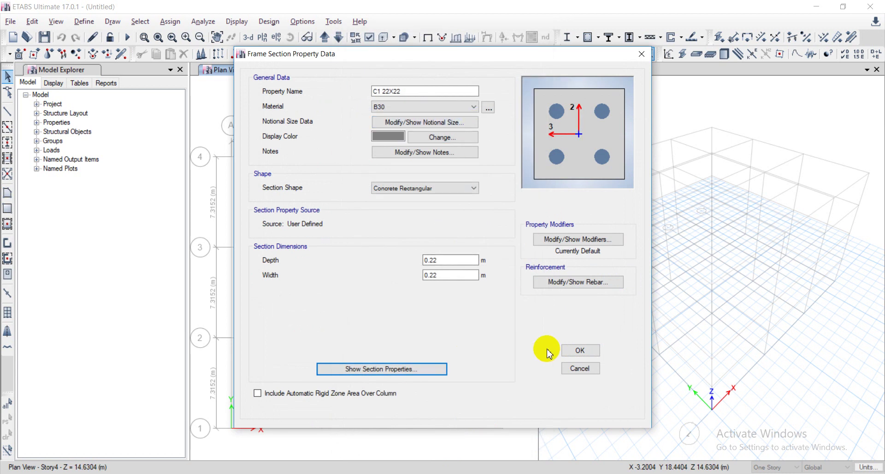
left_click(580, 351)
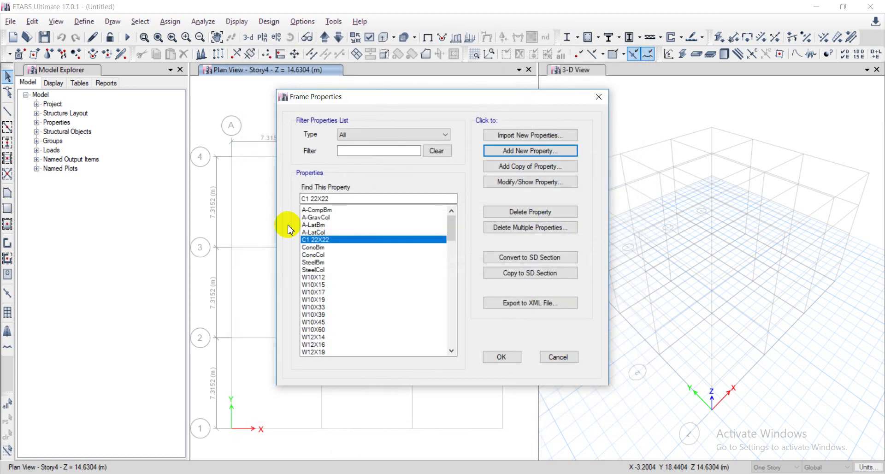
Delete the A-CompBm and A-LatBm sections from the frame properties list
left_click(325, 232)
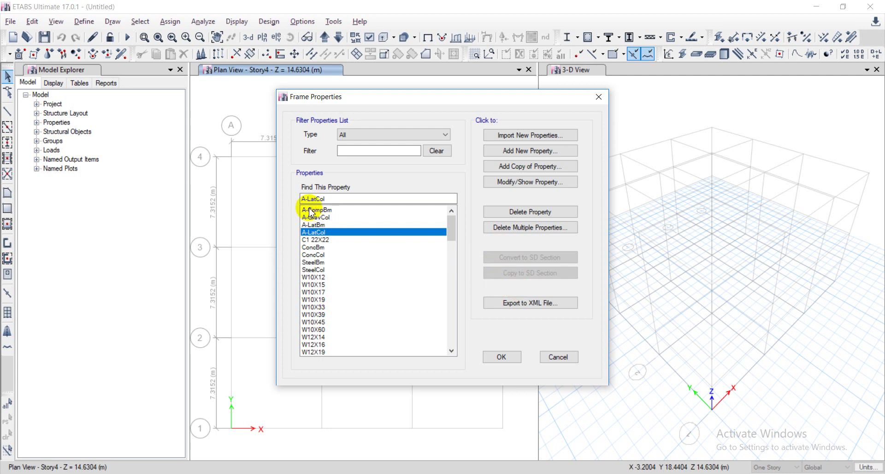
left_click(312, 211)
left_click(520, 212)
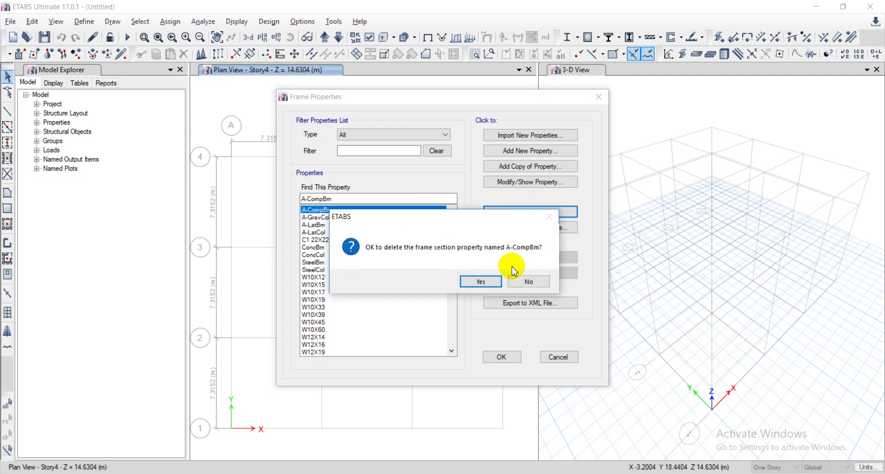
left_click(479, 281)
left_click(318, 217)
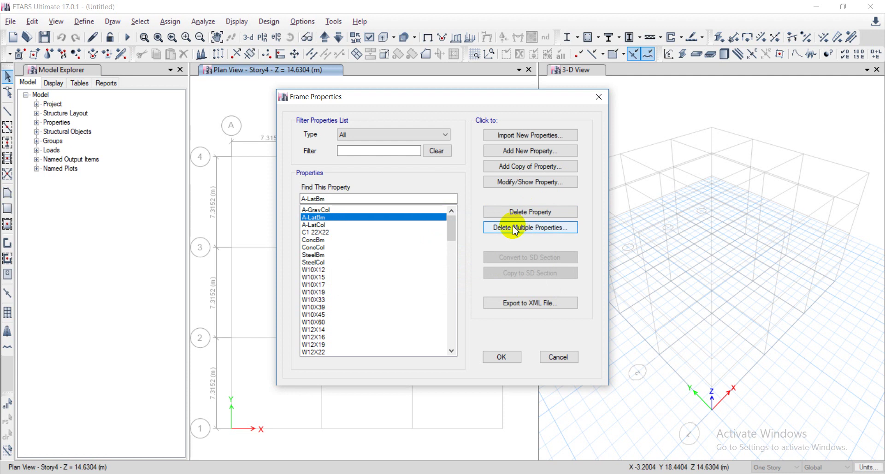
left_click(524, 211)
left_click(482, 279)
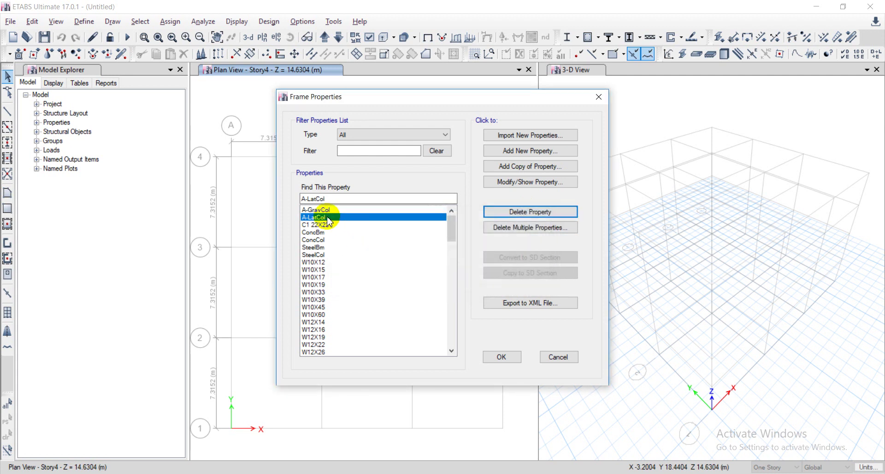
Delete the A-GravCol and A-LatCol sections, then bring up the AutoCAD column plan
left_click(323, 210)
left_click(509, 212)
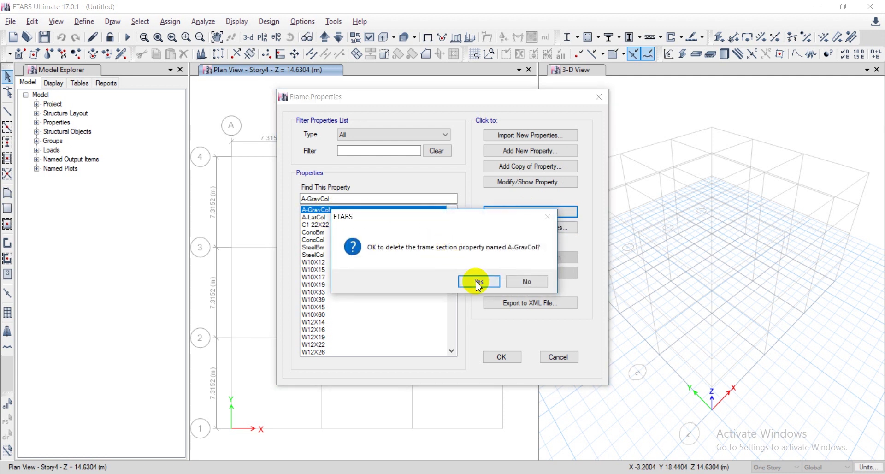
left_click(480, 281)
left_click(490, 213)
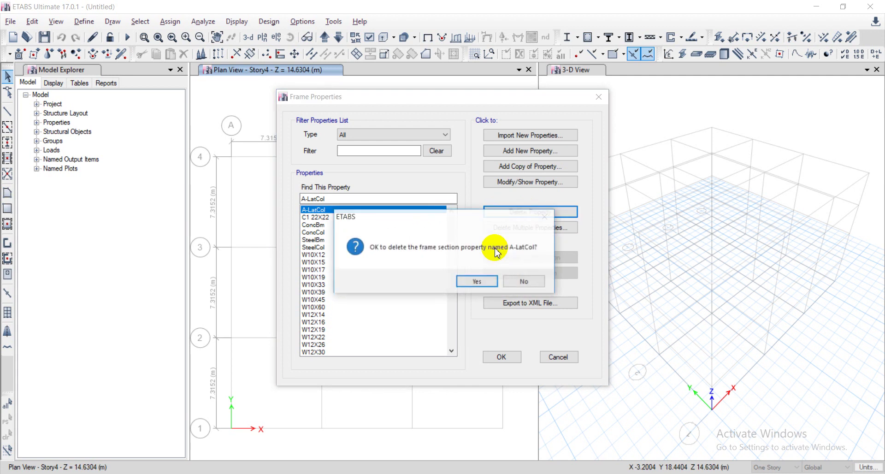
left_click(477, 280)
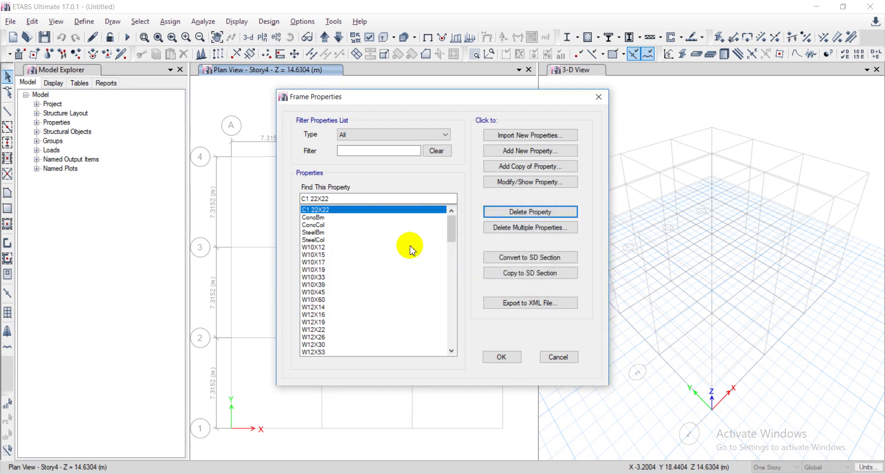
left_click(319, 212)
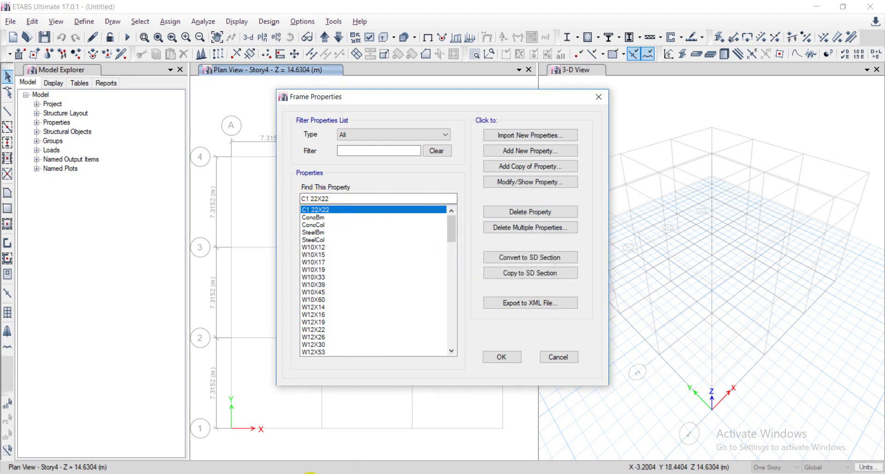
left_click(310, 473)
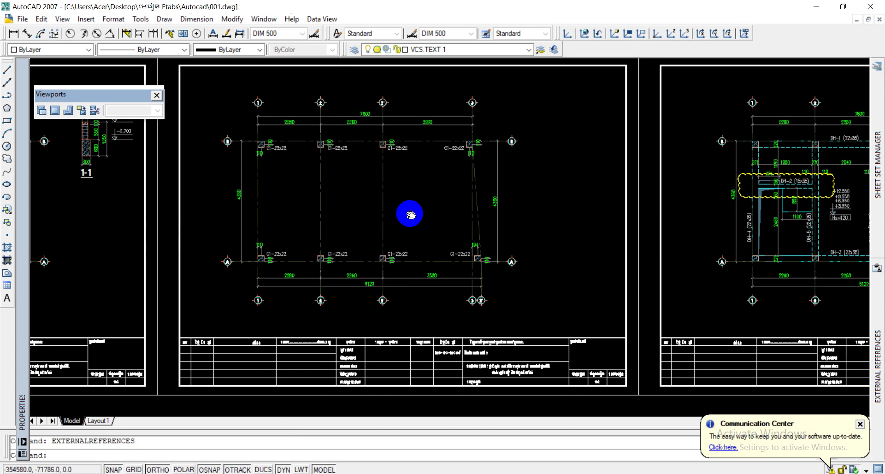
Navigate the AutoCAD sheets to the DH beam plan and check the DH-2 (15x35) label
middle_click_drag(410, 214, 423, 203)
middle_click_drag(385, 144, 410, 174)
scroll(400, 172, "up", 3)
middle_click_drag(404, 228, 398, 203)
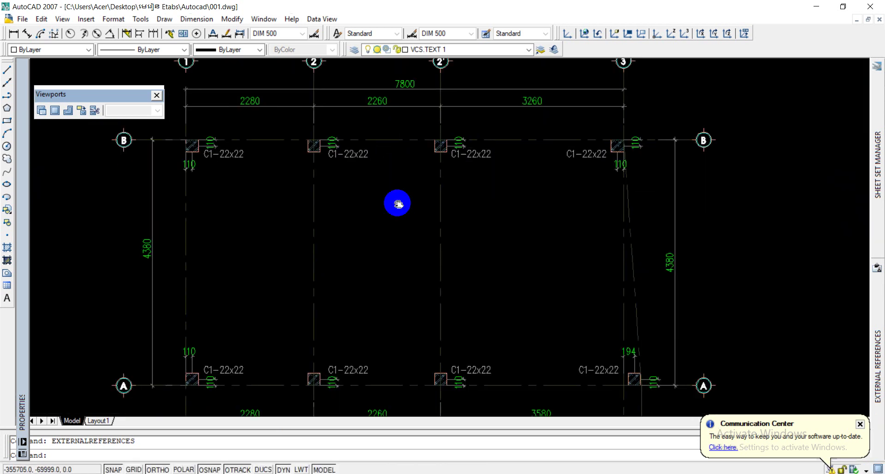
scroll(398, 203, "down", 6)
middle_click_drag(385, 247, 269, 235)
scroll(585, 153, "up", 3)
middle_click_drag(585, 173, 525, 179)
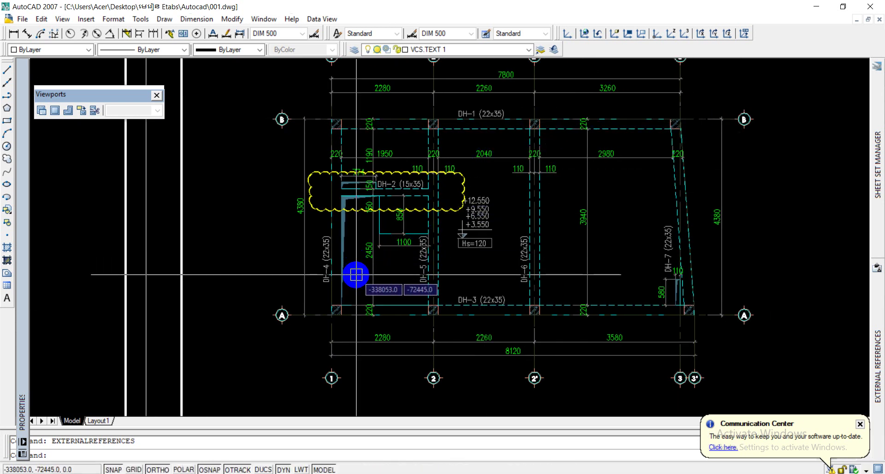
middle_click_drag(419, 269, 415, 257)
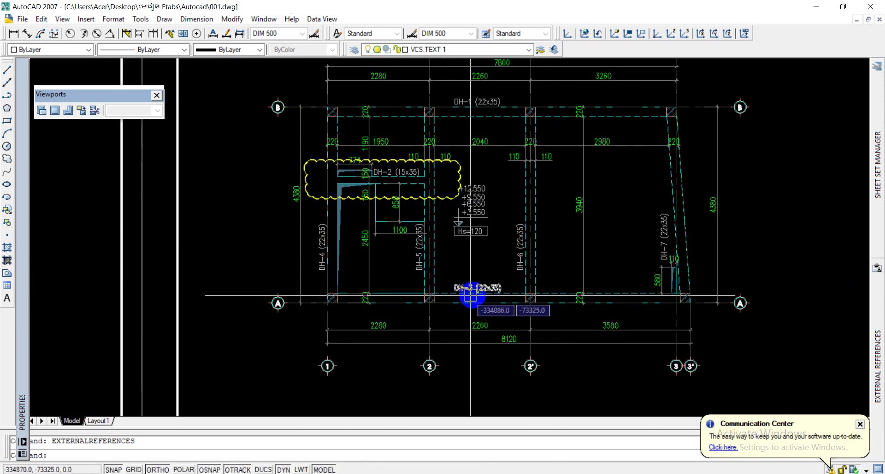
left_click(526, 330)
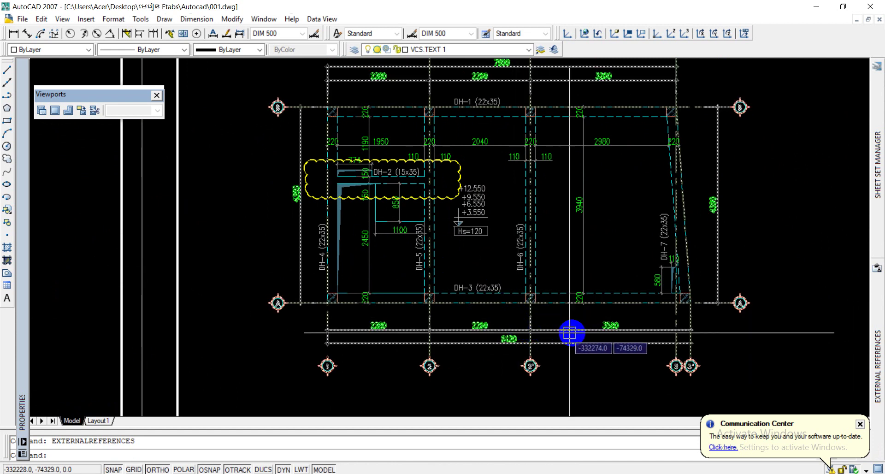
scroll(577, 198, "down", 4)
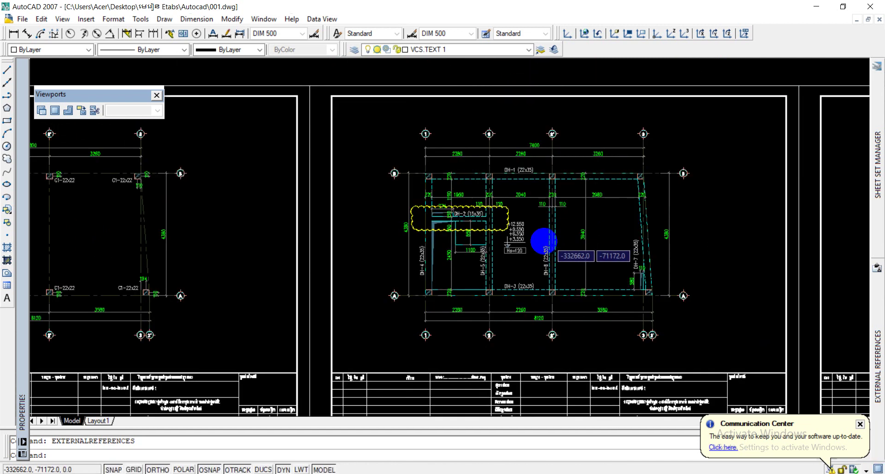
scroll(548, 240, "down", 2)
middle_click_drag(319, 235, 386, 212)
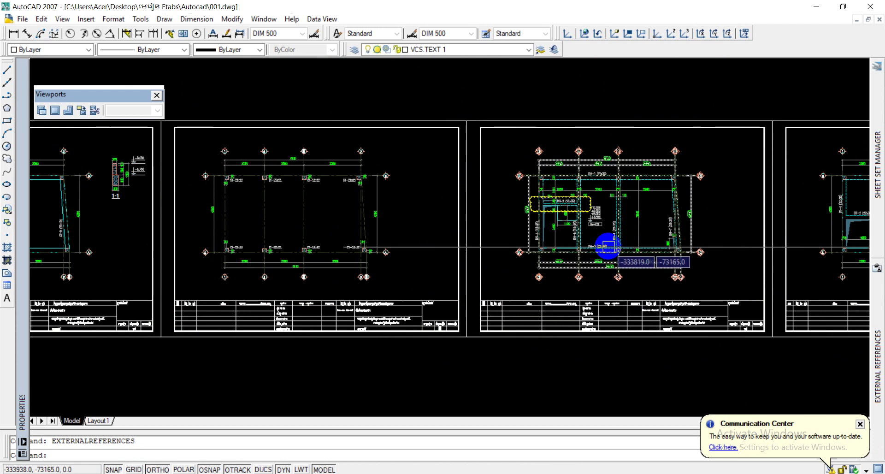
scroll(585, 242, "up", 5)
mouse_move(597, 237)
middle_mouse_down()
mouse_move(552, 269)
mouse_move(480, 270)
middle_mouse_up()
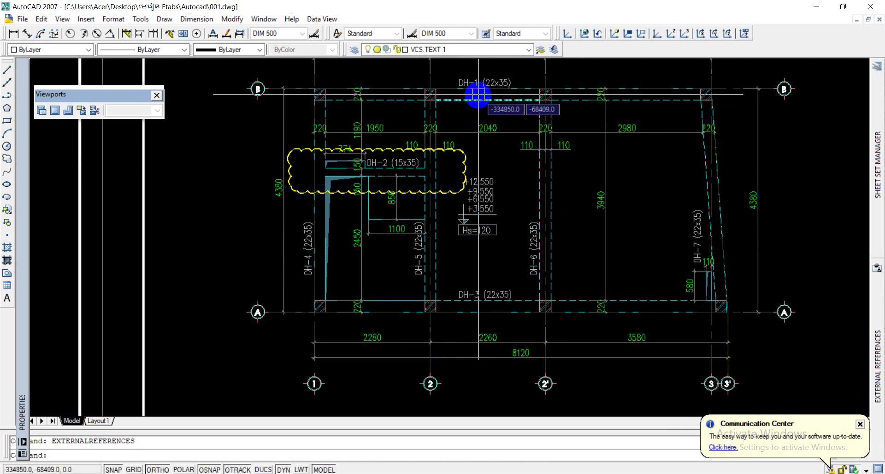
left_click(393, 163)
key("Escape")
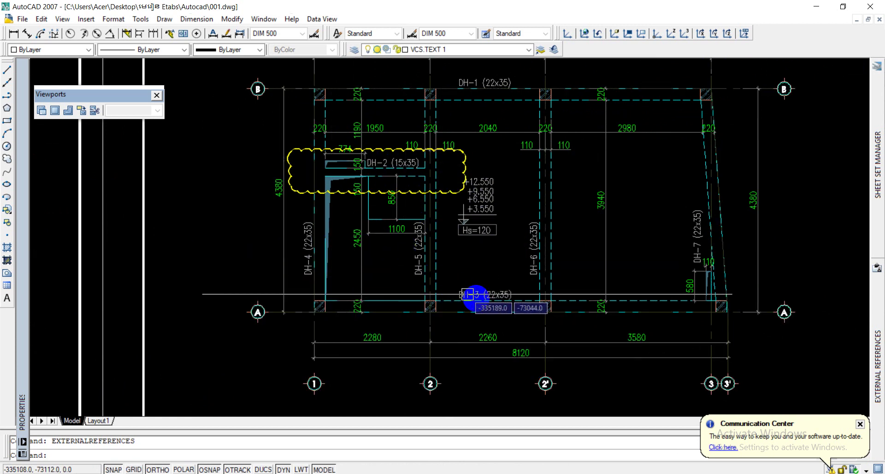
Review the DT beam plan and DH beam sizes such as DH-1 (22x35), then return to ETABS
scroll(560, 224, "down", 3)
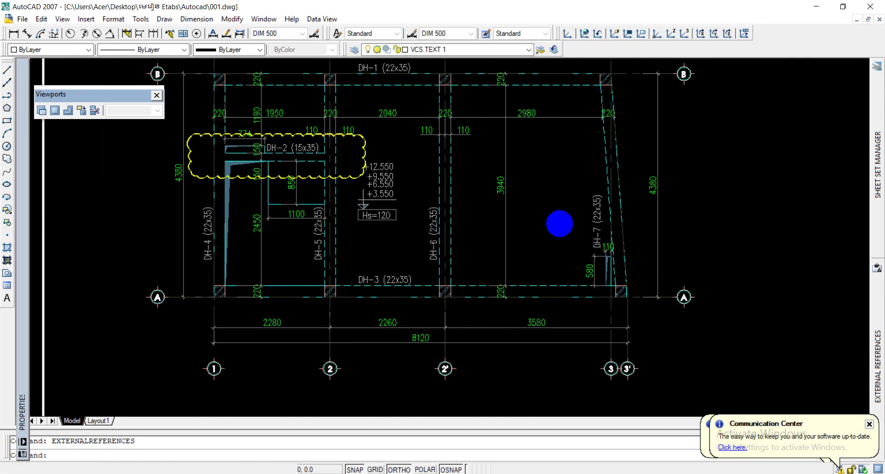
scroll(575, 226, "down", 2)
mouse_move(609, 231)
middle_mouse_down()
mouse_move(394, 218)
mouse_move(372, 205)
middle_mouse_up()
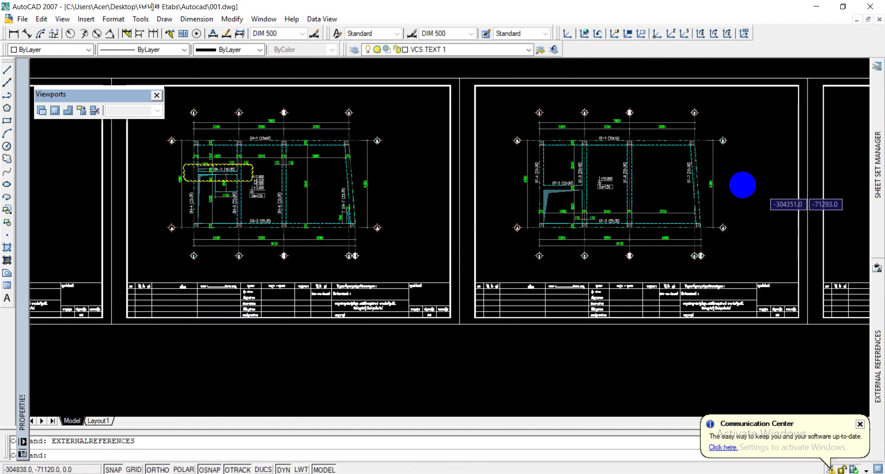
scroll(646, 144, "up", 3)
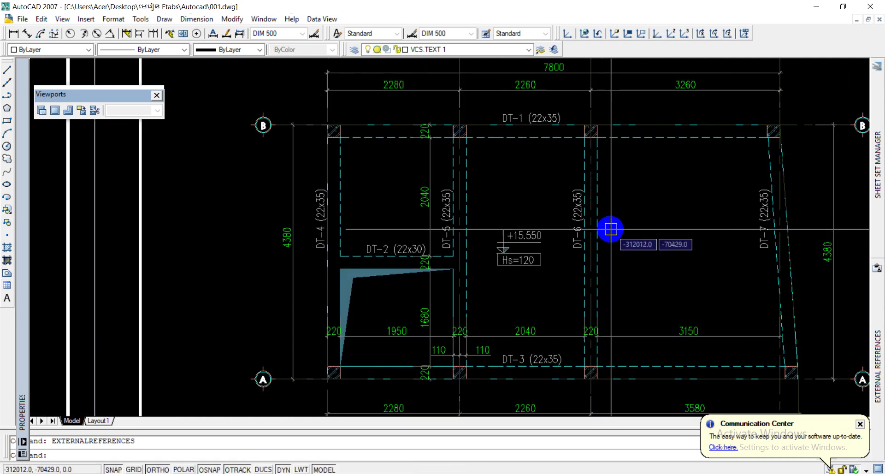
middle_click_drag(613, 211, 641, 149)
middle_click_drag(600, 196, 624, 200)
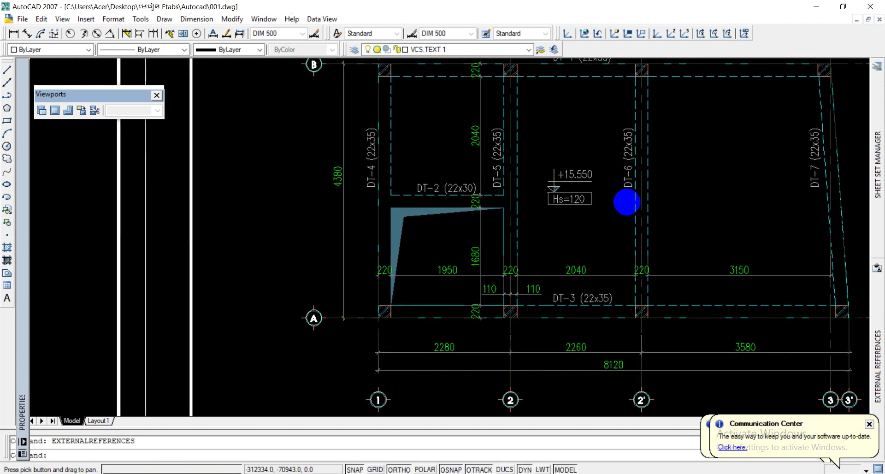
left_click(647, 220)
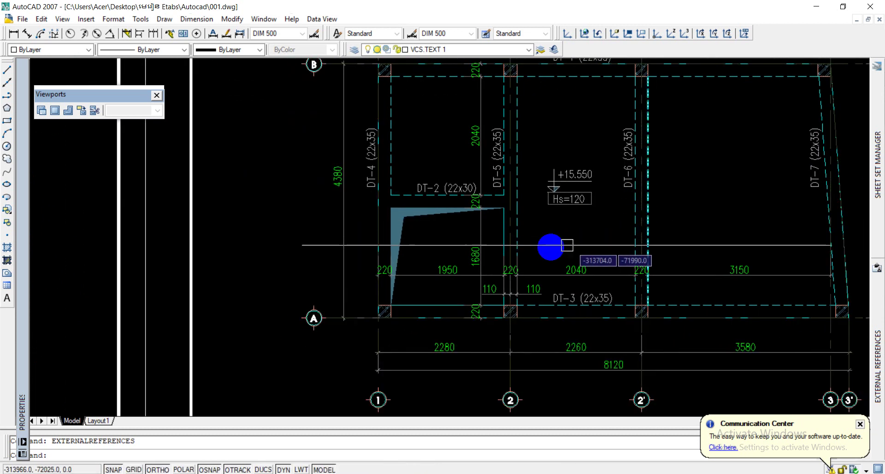
middle_click_drag(487, 243, 535, 246)
scroll(316, 246, "down", 3)
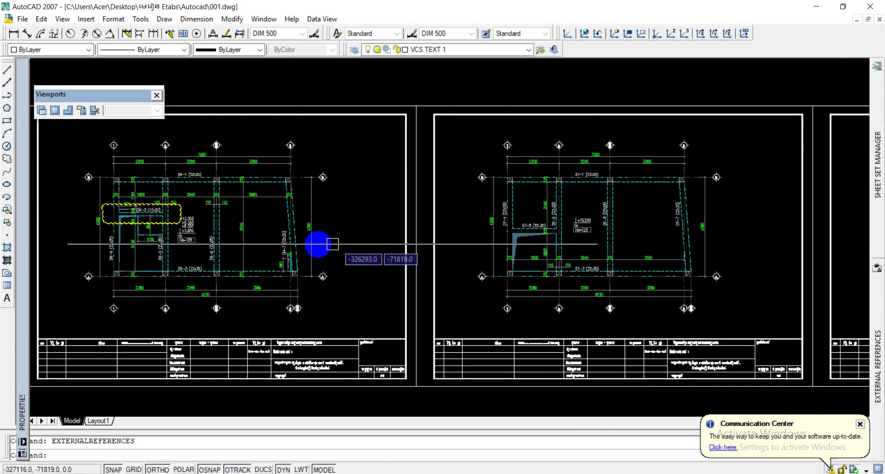
scroll(296, 246, "up", 3)
middle_click_drag(340, 272, 478, 265)
scroll(477, 264, "down", 3)
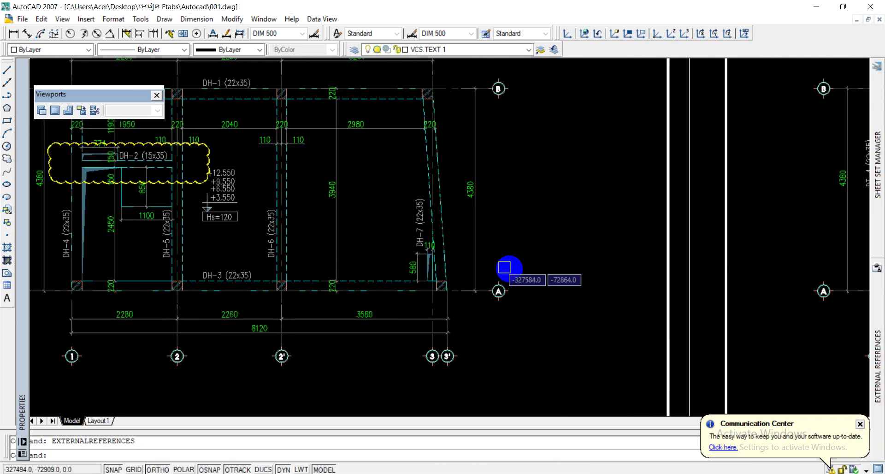
scroll(476, 249, "down", 3)
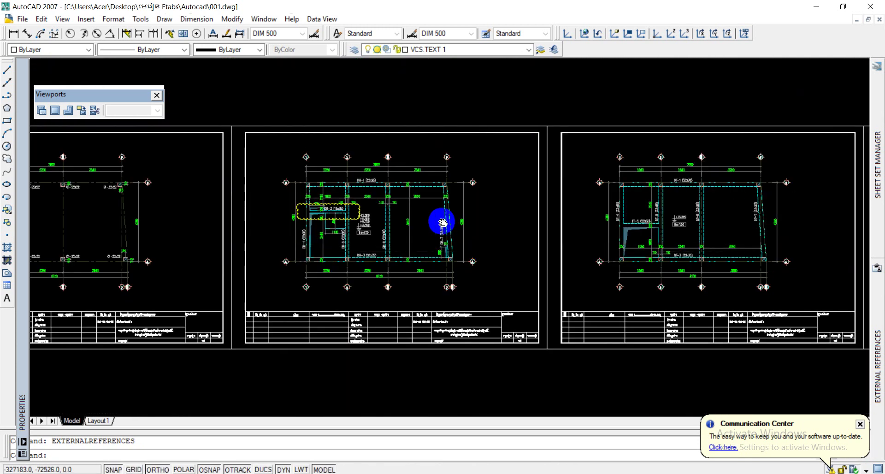
middle_click_drag(766, 264, 622, 206)
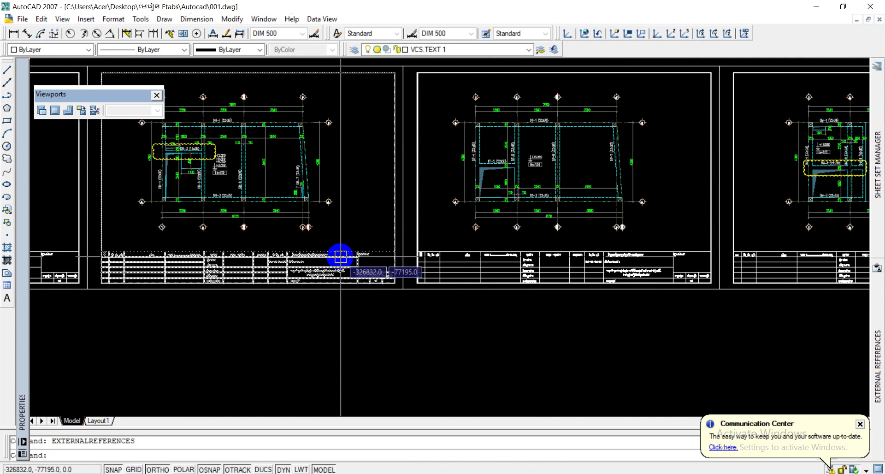
scroll(226, 177, "up", 3)
mouse_move(227, 180)
middle_mouse_down()
mouse_move(312, 219)
mouse_move(326, 204)
mouse_move(377, 192)
mouse_move(395, 201)
middle_mouse_up()
scroll(376, 191, "up", 1)
scroll(373, 240, "up", 1)
middle_click_drag(372, 241, 377, 225)
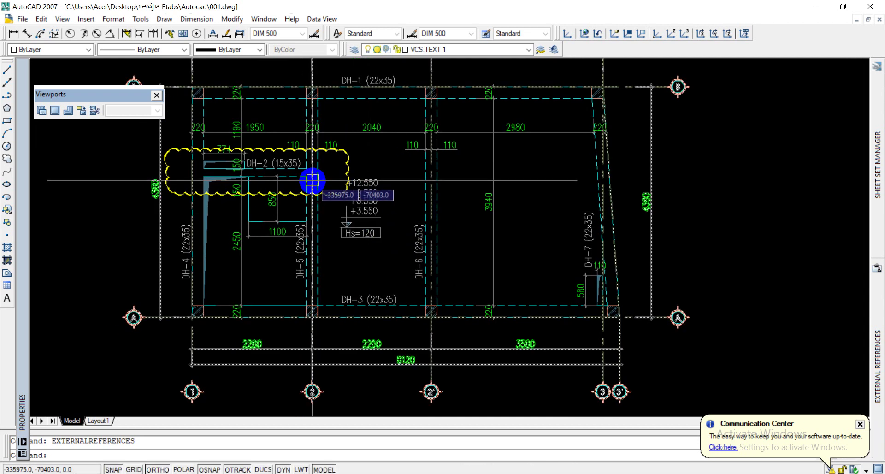
left_click(352, 473)
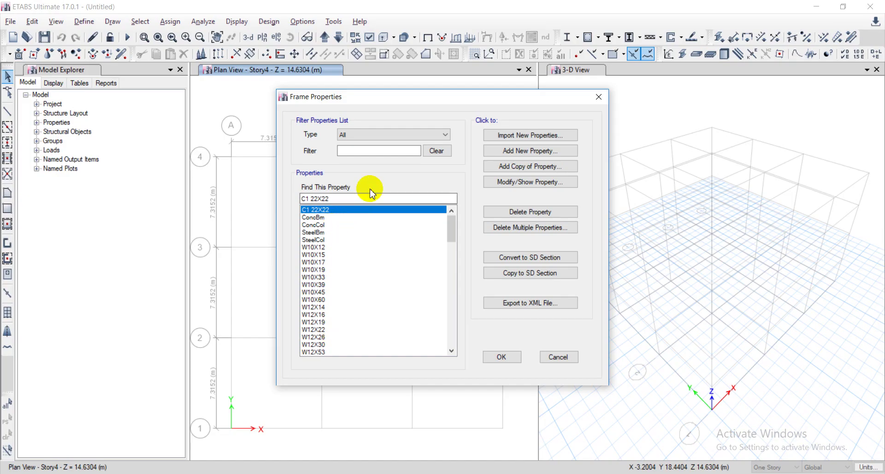
Add a new Concrete Rectangular frame section and begin entering its name in capitals
left_click(537, 151)
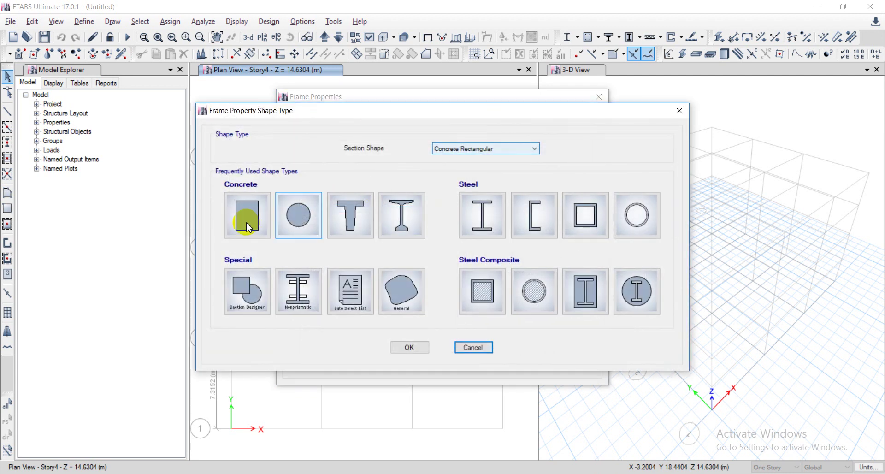
key("Escape")
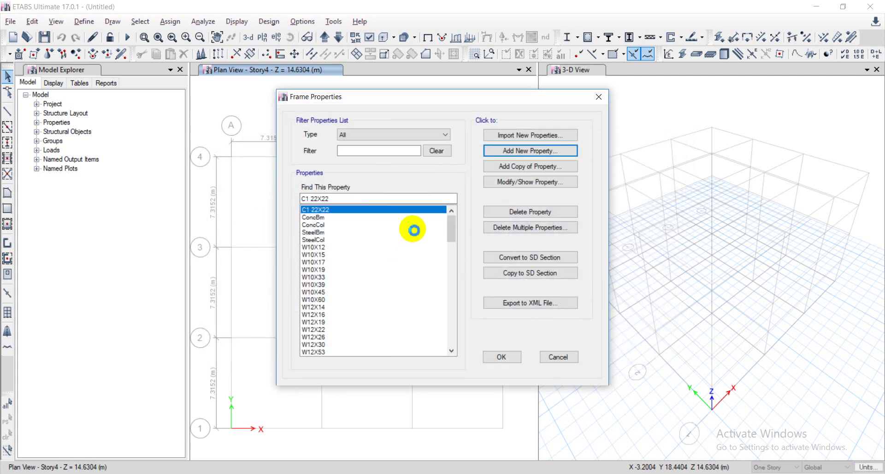
left_click(512, 150)
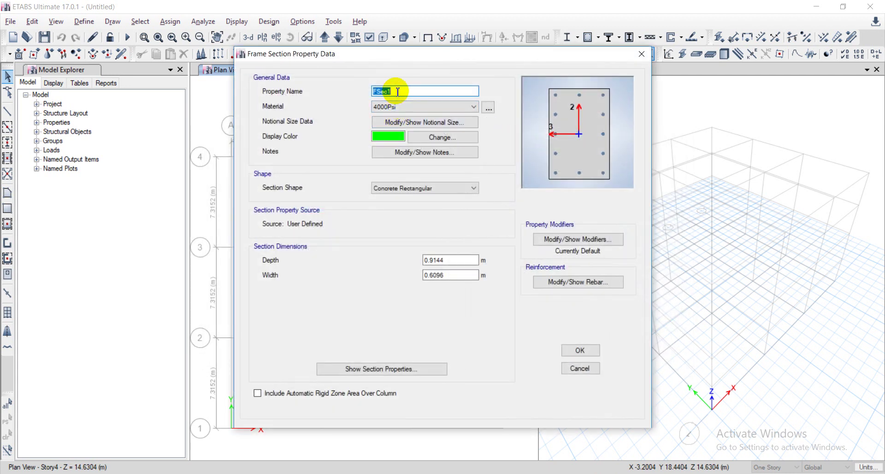
type("c")
key("Caps_Lock")
type("c")
key("BackSpace")
key("Caps_Lock")
type("D")
left_click(363, 473)
Check the DH-1 beam size in AutoCAD and name the ETABS section DH-1 22X35
key("alt+Tab")
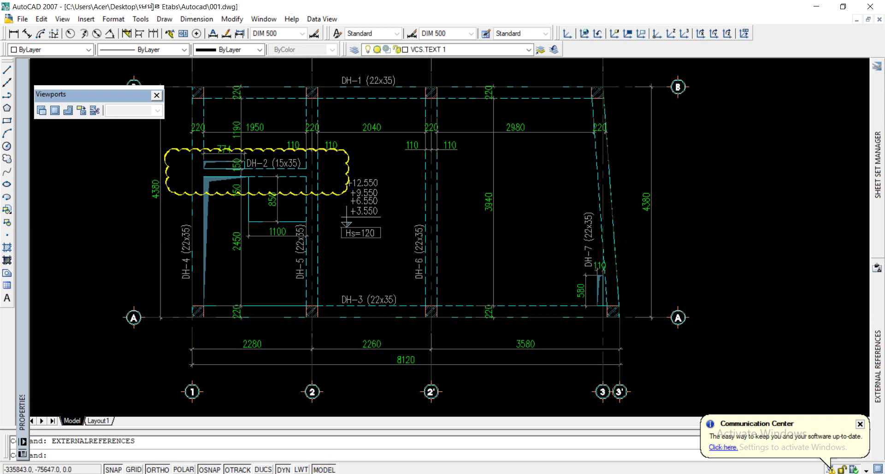
key("alt+Tab")
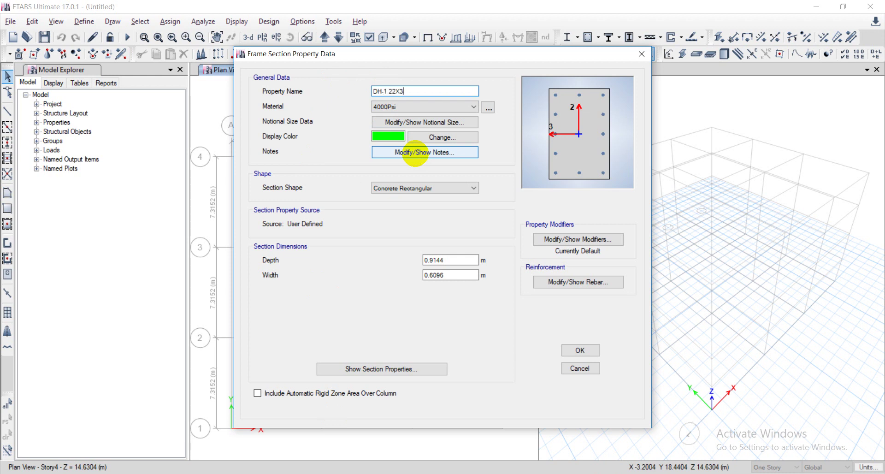
Give DH-1 22X35 B30 material, 0.35 m depth and 0.22 m width
left_click(471, 107)
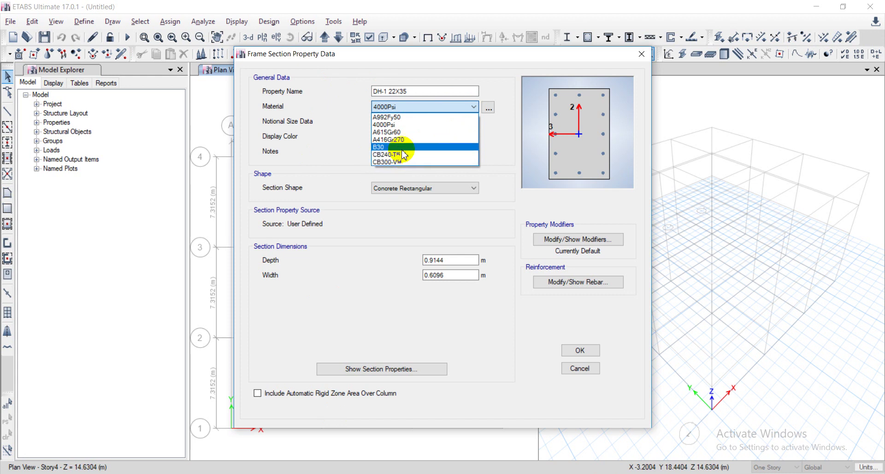
left_click(402, 148)
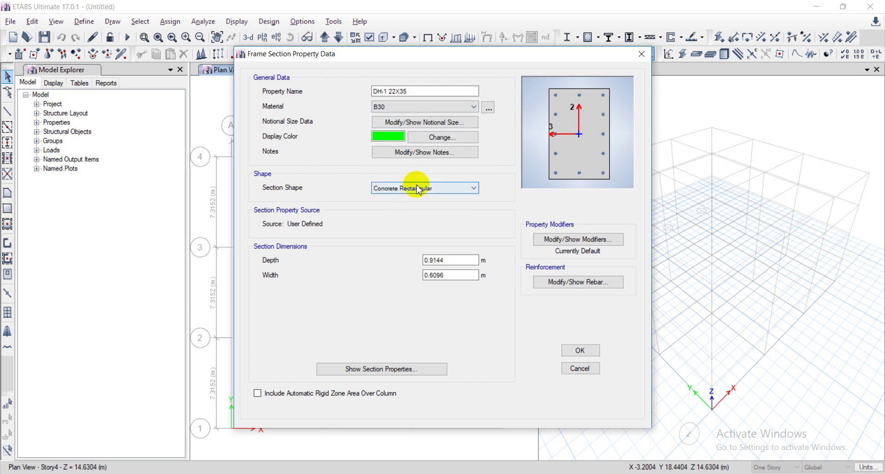
double_click(453, 260)
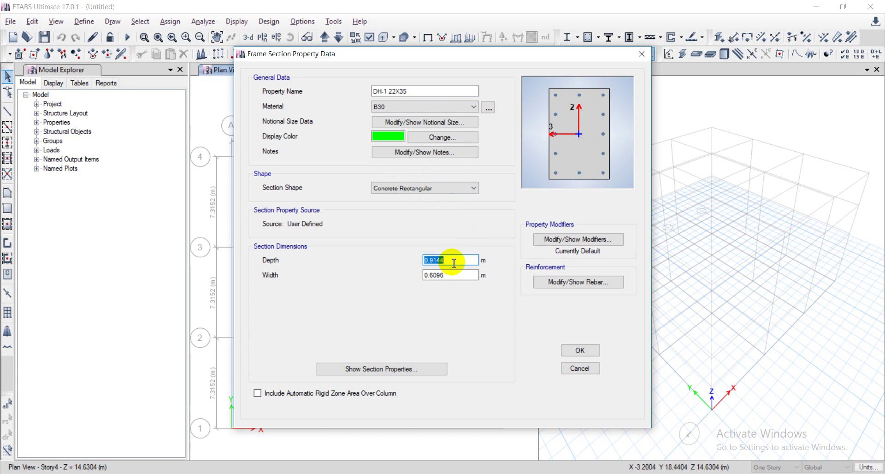
type("0.35")
double_click(447, 275)
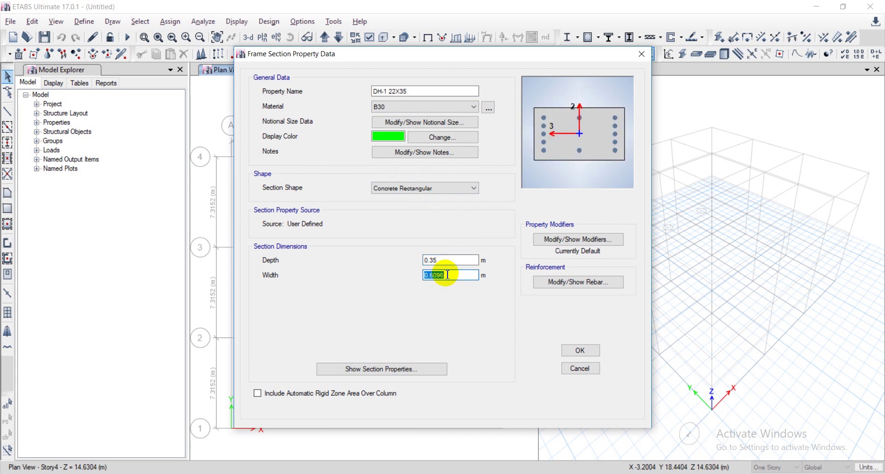
type("0.22")
left_click(444, 260)
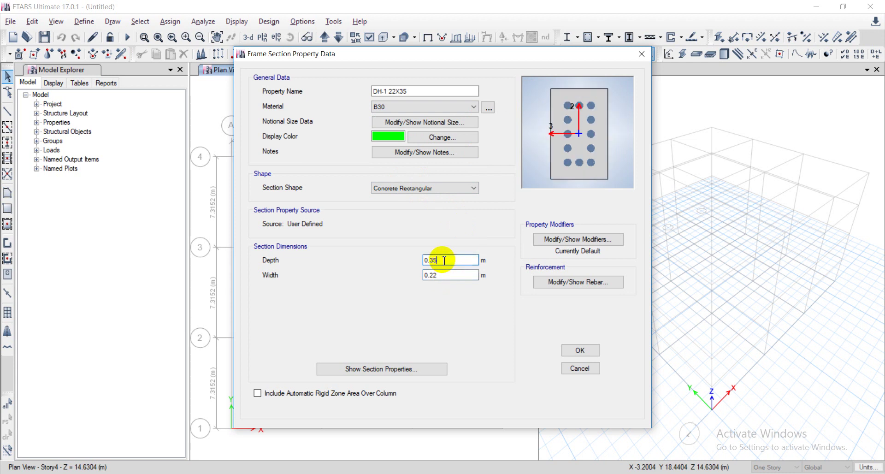
Open the section's reinforcement data and edit the bar count to 3 and the clear cover
left_click(587, 283)
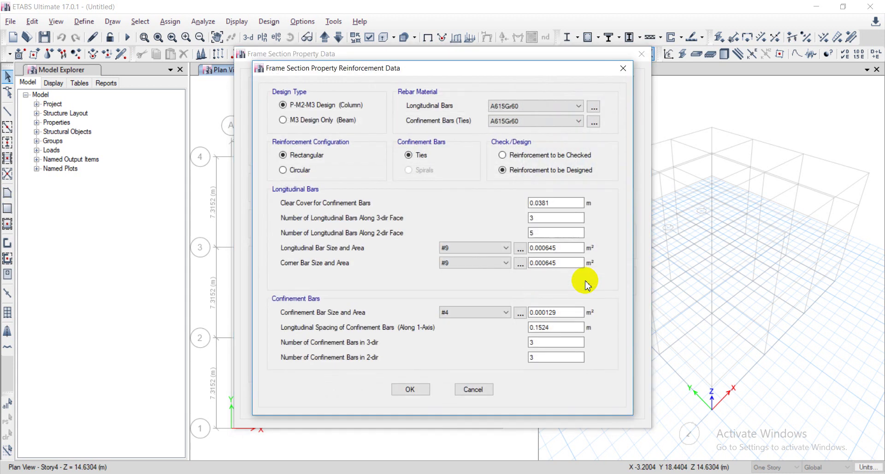
double_click(540, 219)
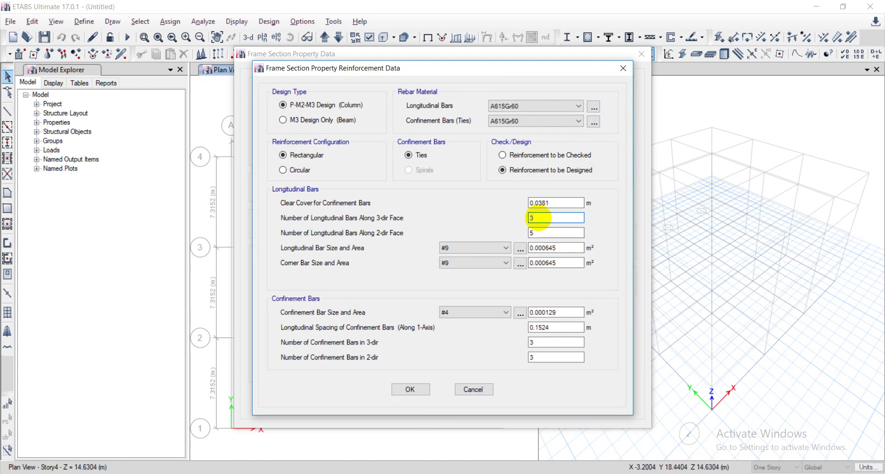
type("3")
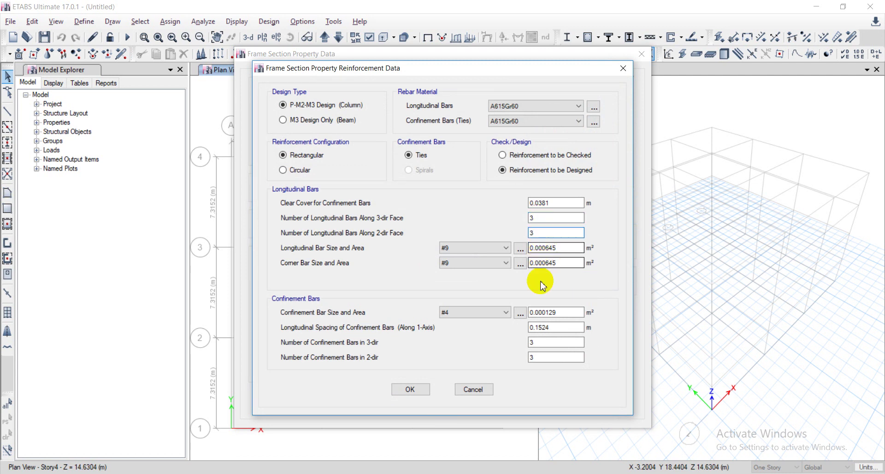
left_click(538, 342)
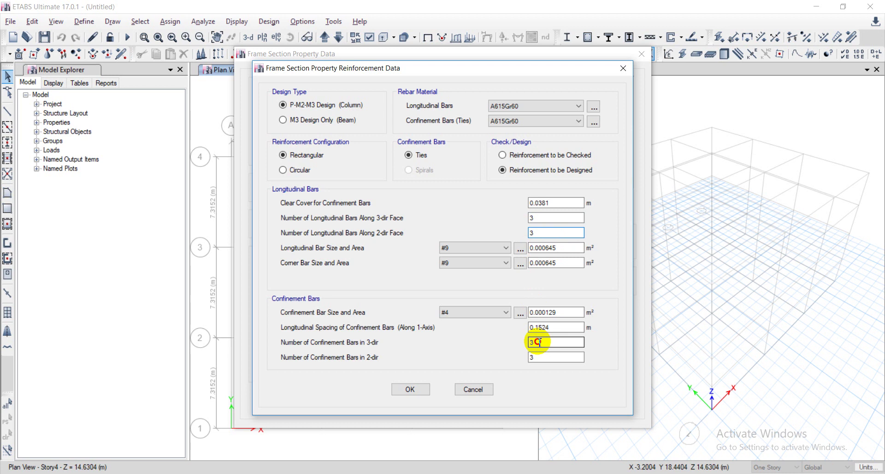
left_click(542, 204)
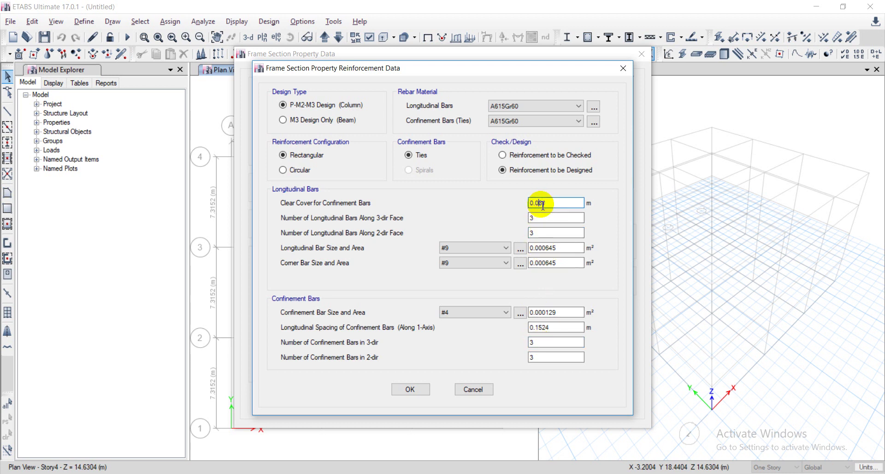
type("2")
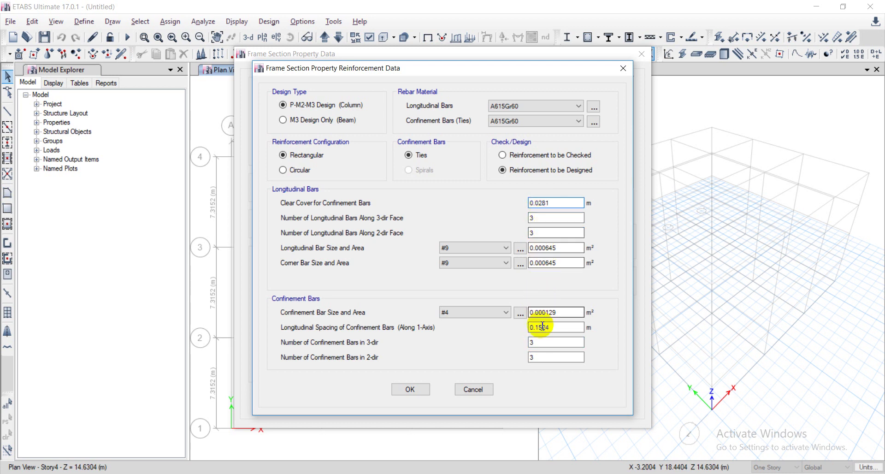
Switch to M3 Design Only (Beam) with CB300-V longitudinal bars and CB240-T ties
left_click(282, 119)
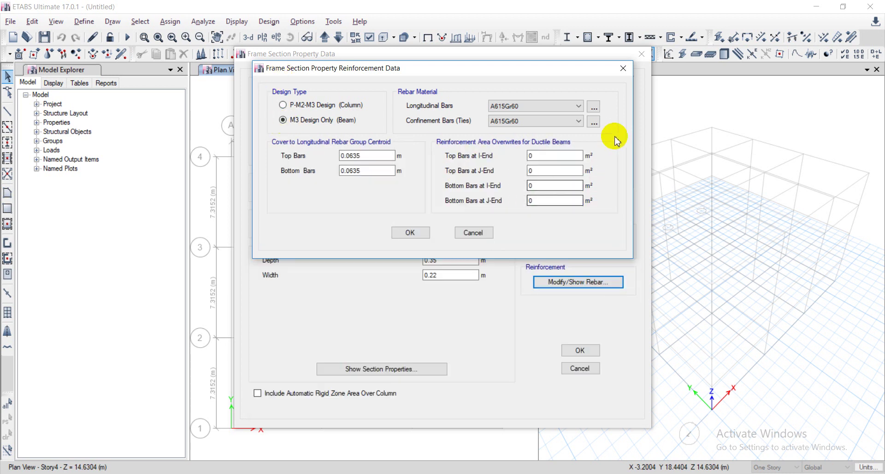
left_click(576, 106)
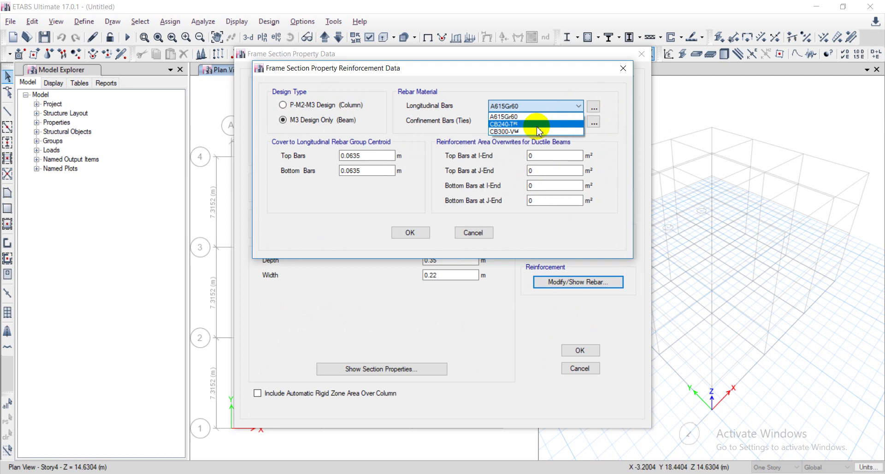
left_click(538, 132)
left_click(576, 121)
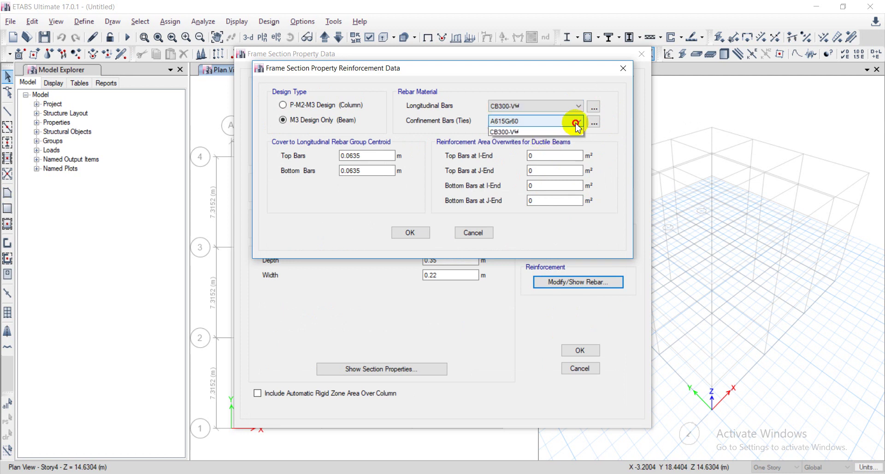
left_click(529, 147)
left_click(576, 121)
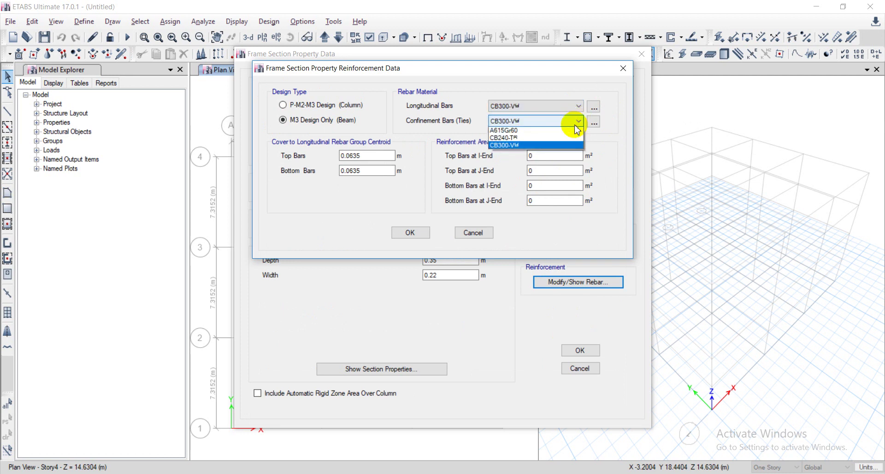
left_click(526, 140)
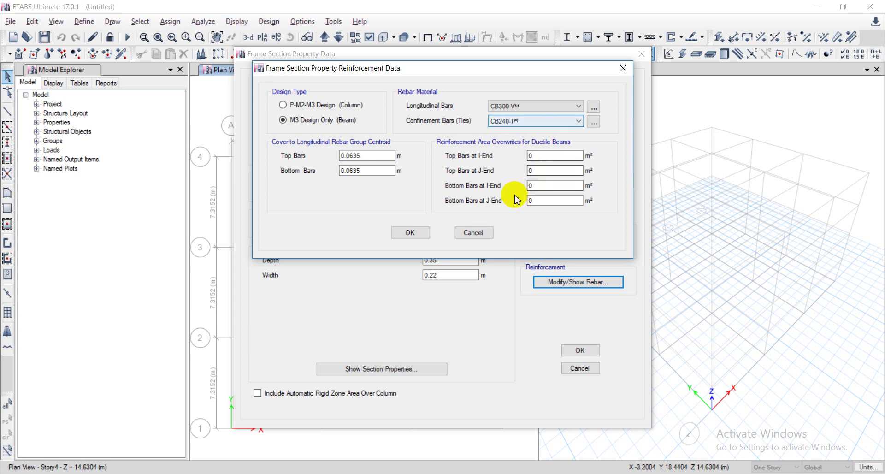
Set top and bottom bar cover to 0.0235 m and confirm the reinforcement
double_click(355, 156)
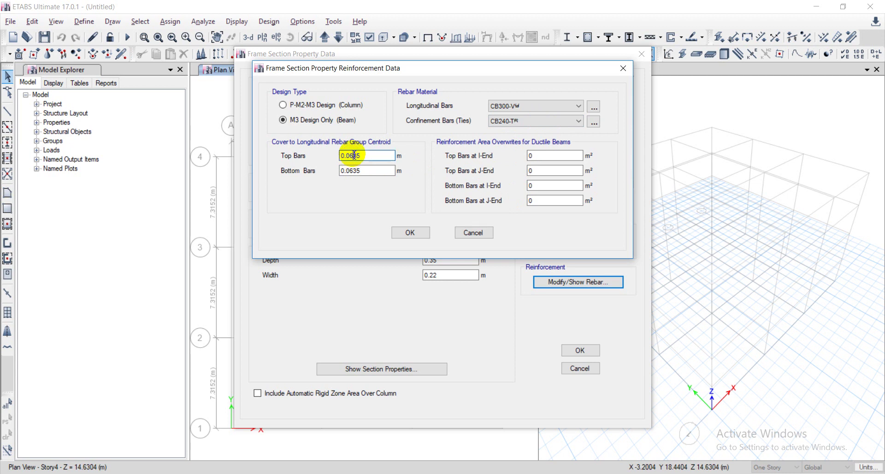
key("BackSpace")
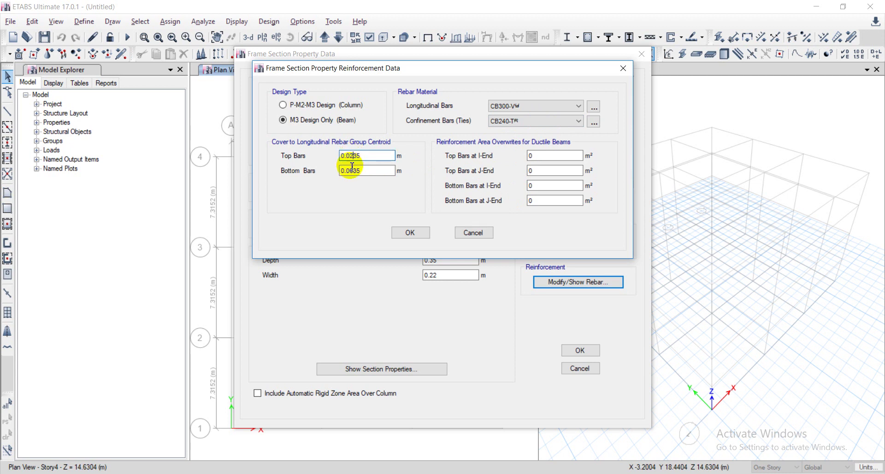
left_click(354, 170)
type("2")
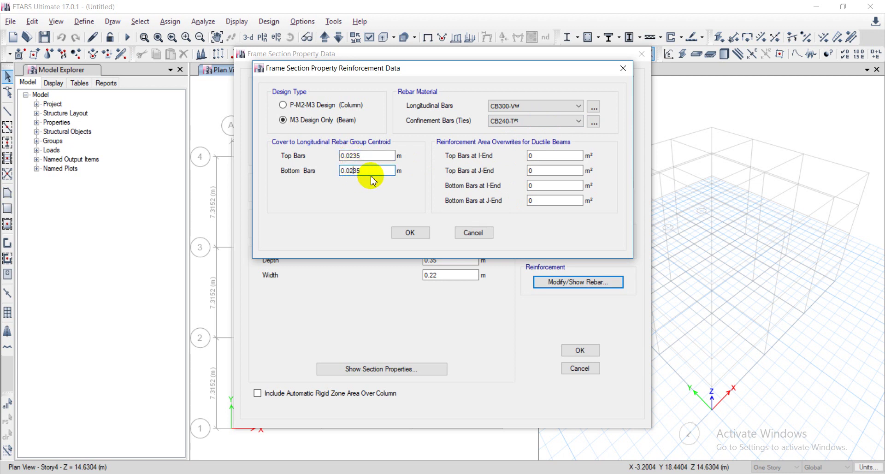
left_click(369, 170)
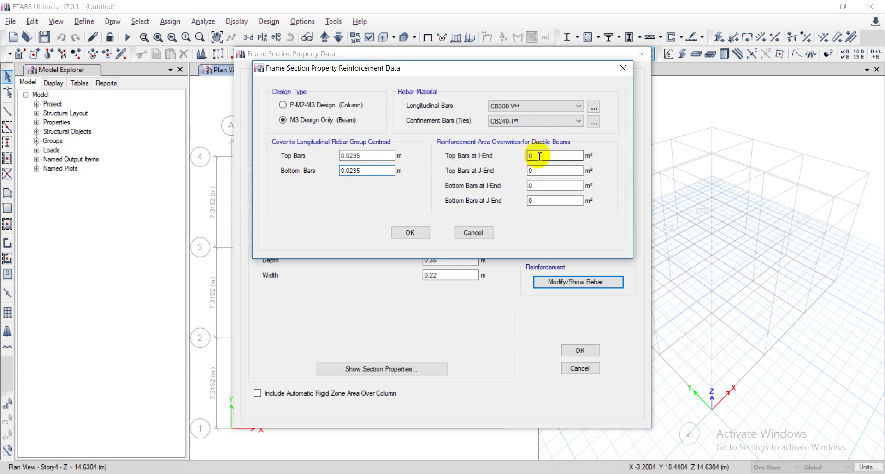
left_click(410, 232)
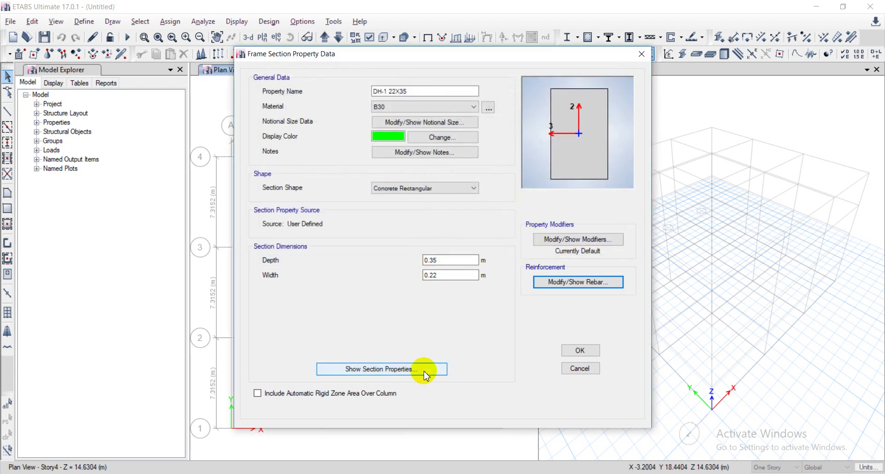
Save DH-1 22X35 and copy it as a new section named DH-2 15X35
left_click(586, 350)
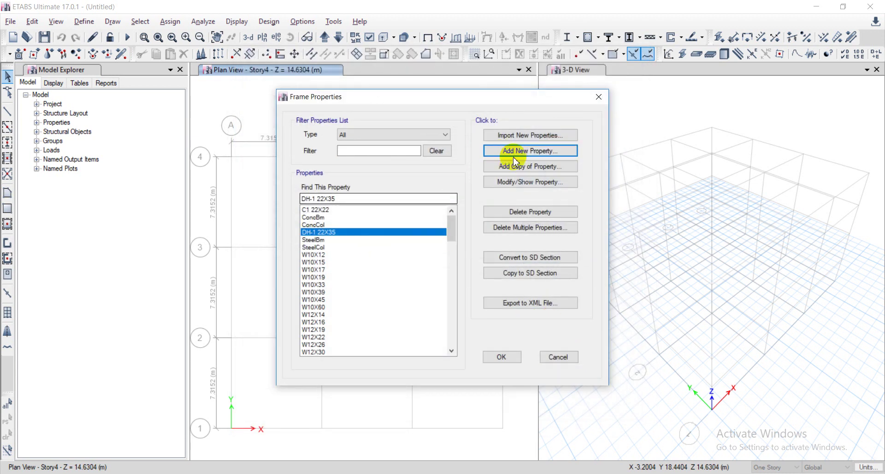
left_click(342, 234)
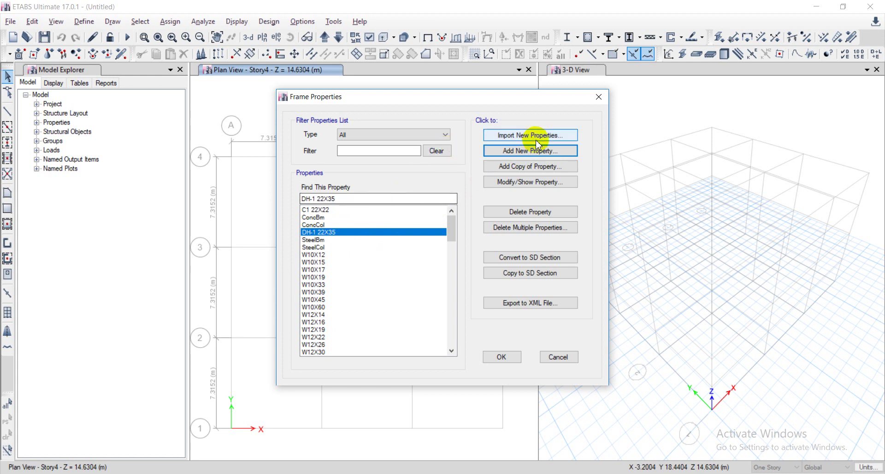
left_click(529, 167)
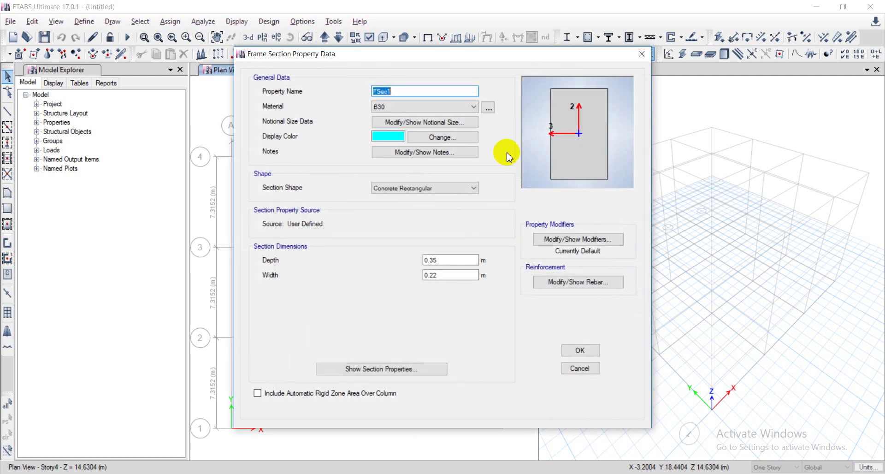
left_click(401, 89)
double_click(402, 88)
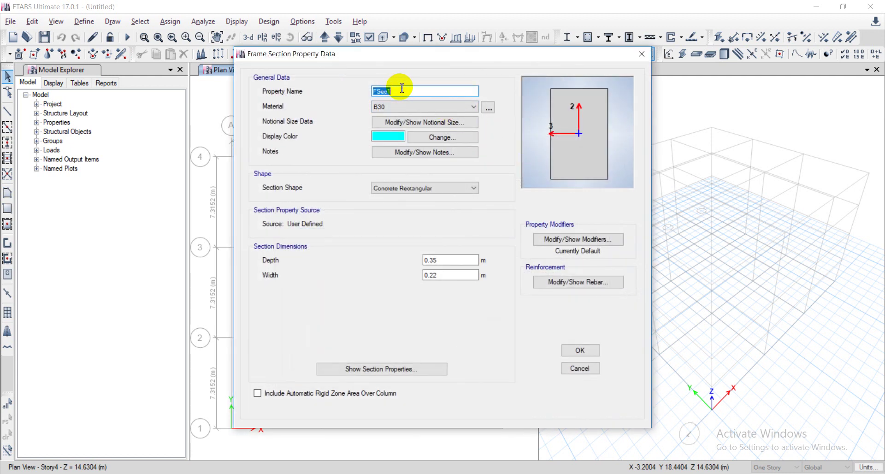
type("DH-2")
left_click(258, 473)
Give DH-2 15X35 depth 0.35 m and width 0.15 m and save it
double_click(448, 261)
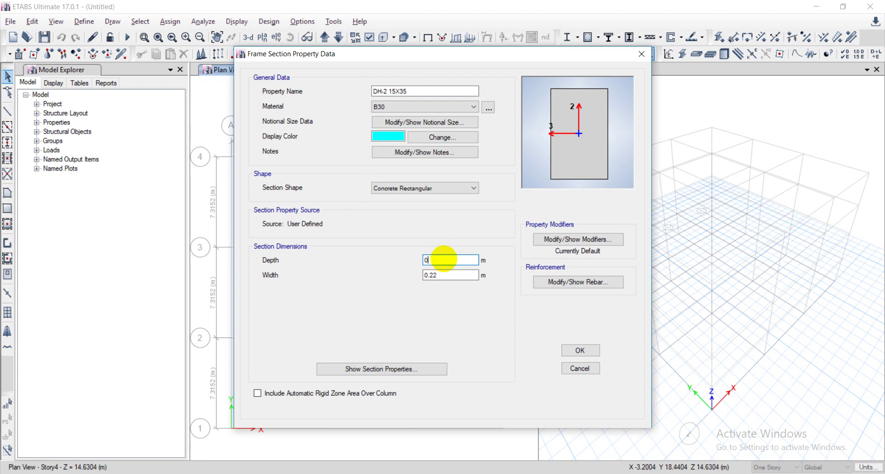
type("0.35")
double_click(440, 276)
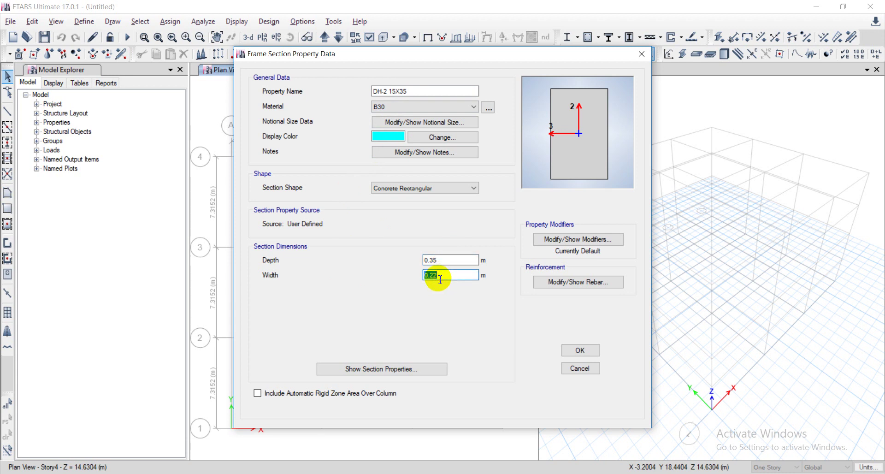
type("0")
left_click(577, 352)
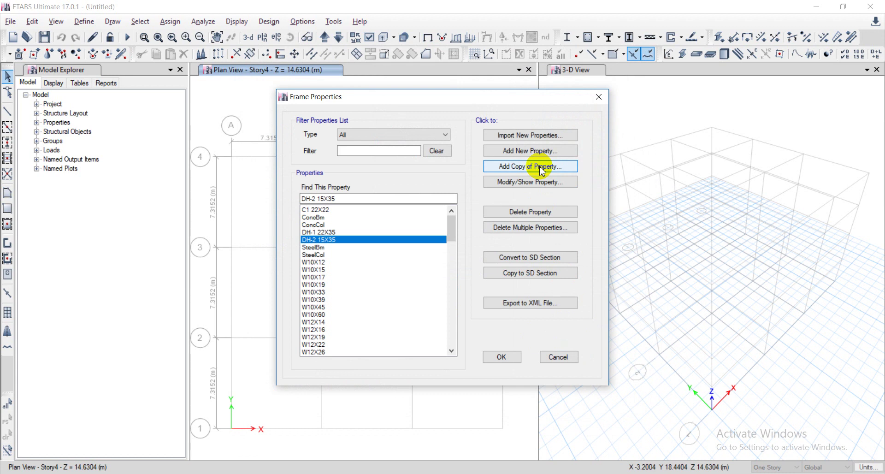
Copy DH-2 into a new section DH-3 22X35 with 0.22 m width and save it
left_click(542, 171)
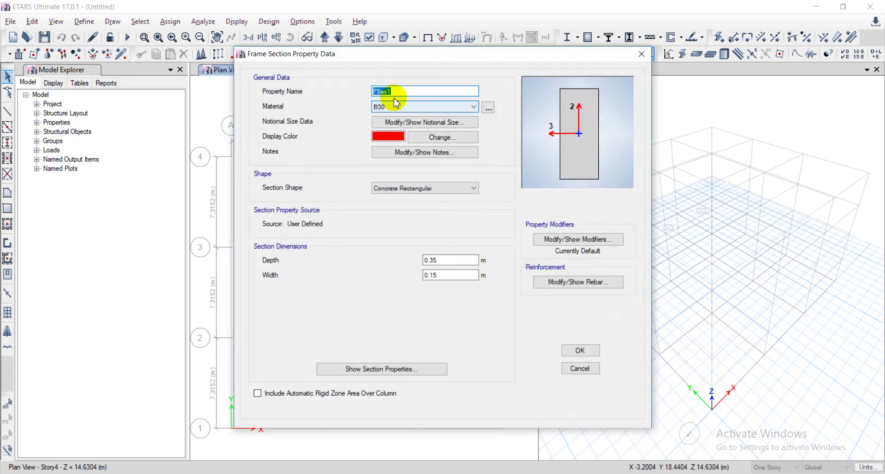
type("DH-3 22X3")
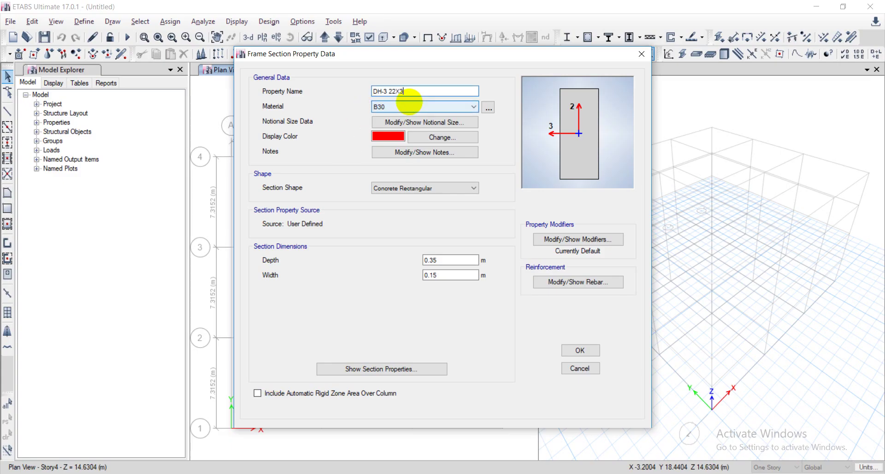
type("5")
left_click(435, 275)
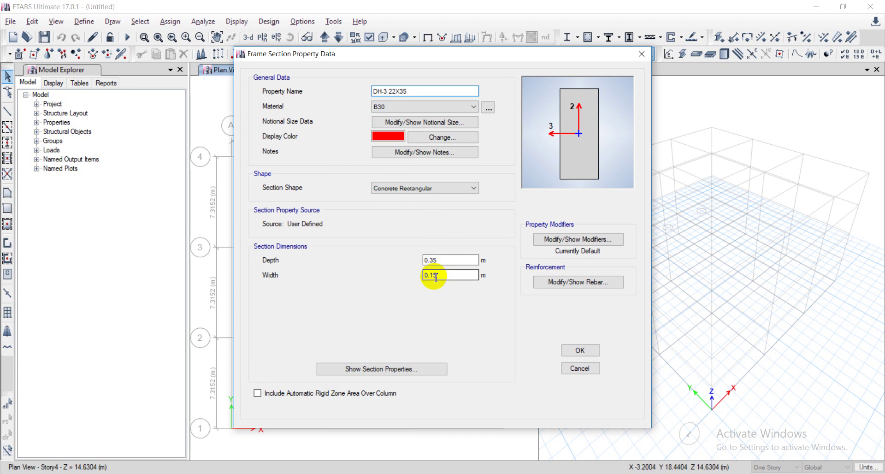
double_click(439, 276)
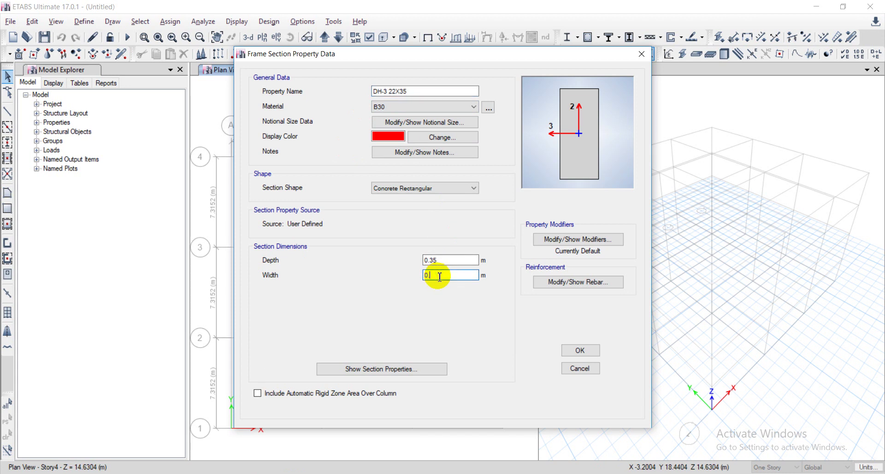
type("0.22")
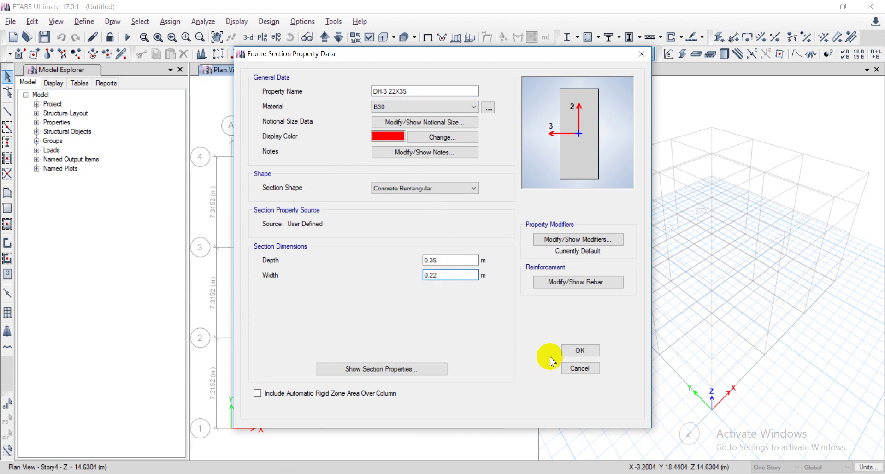
left_click(580, 350)
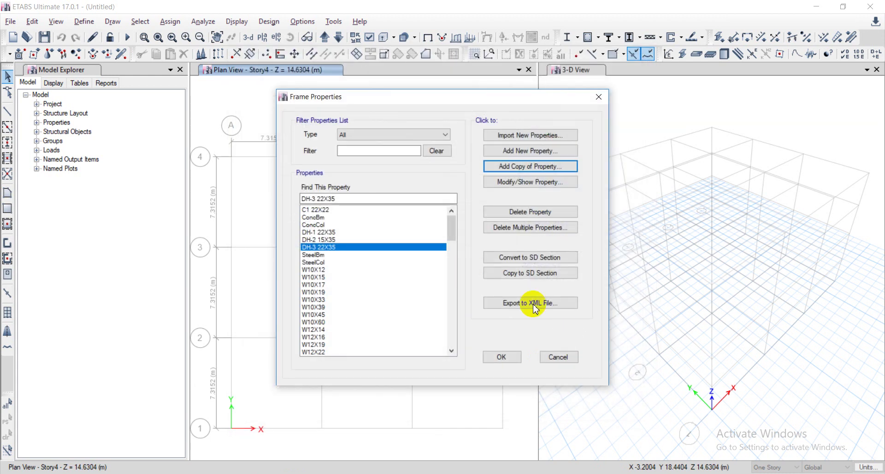
left_click(520, 168)
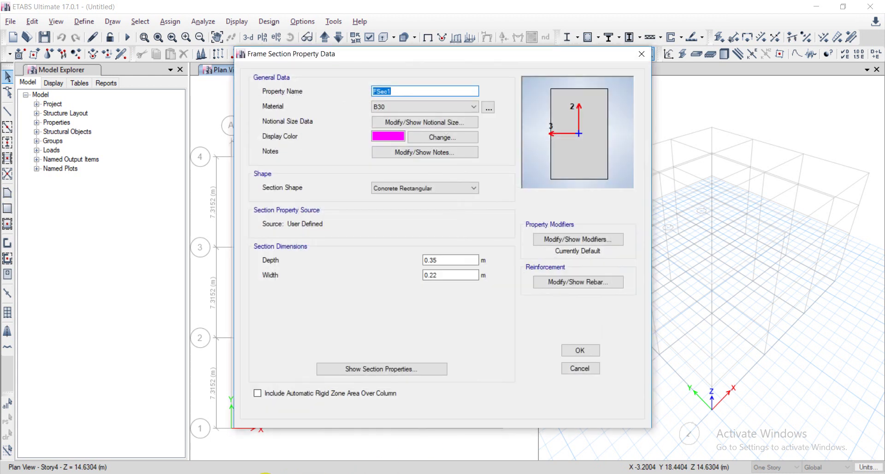
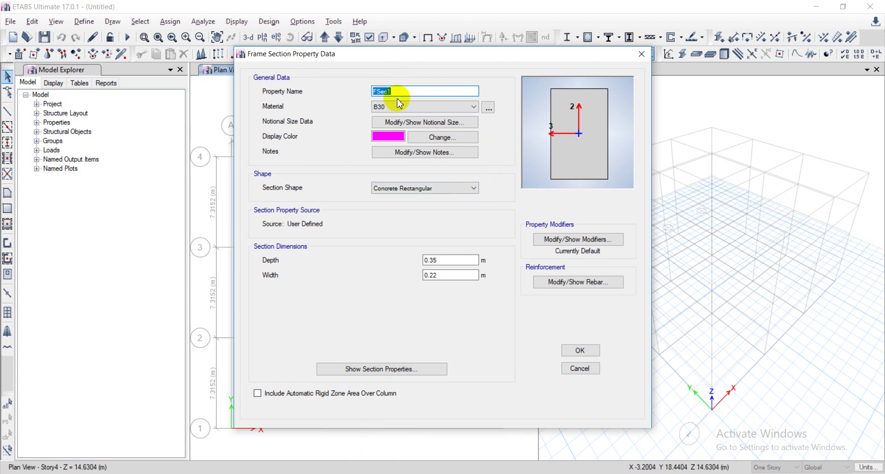
Add a copied frame section named DH-4 22X35 (0.22 × 0.35 m, B30), renaming it after the duplicate-name warning
type("DH-3 22X35")
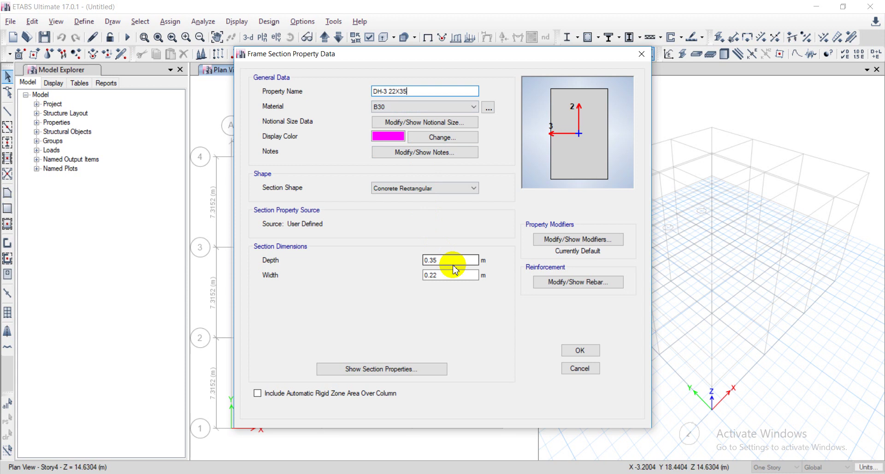
left_click(590, 352)
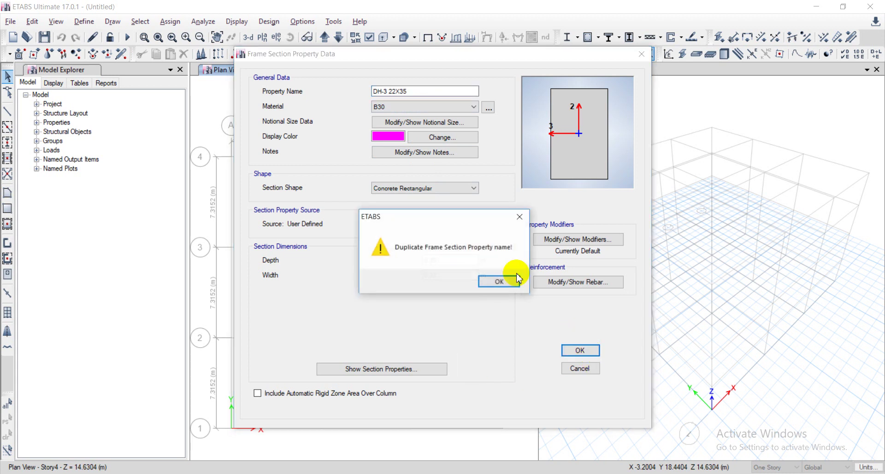
left_click(520, 217)
left_click(399, 90)
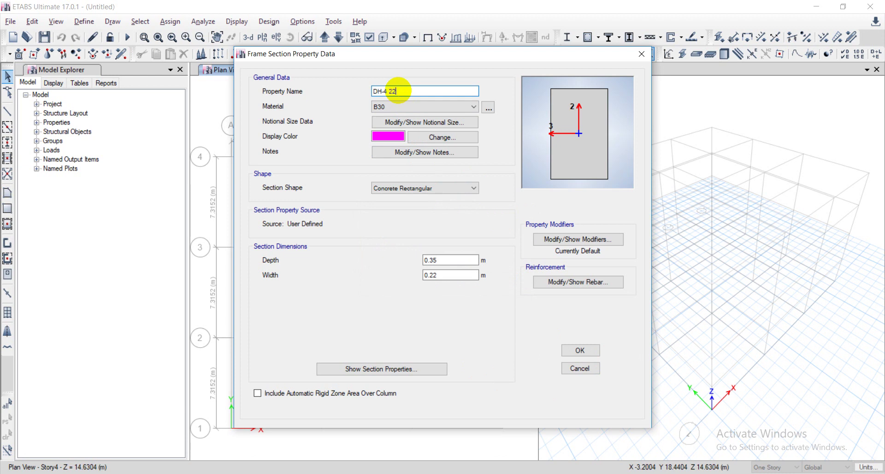
type("DH-4 22X35")
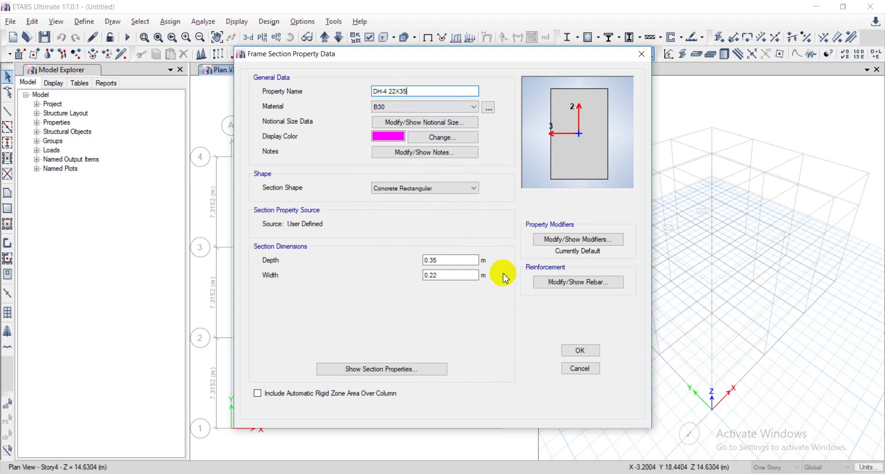
left_click(580, 350)
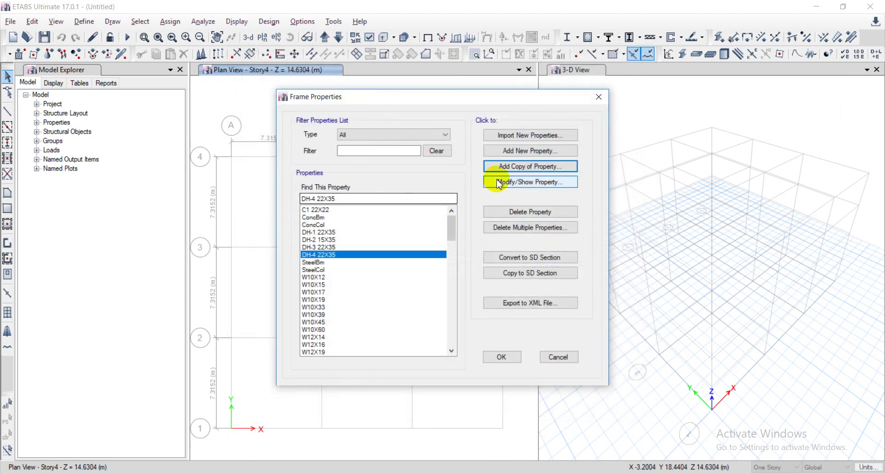
Add sections DH-5 22X35 and DH-6 22X35 as copies, checking beam names on the AutoCAD plan
left_click(521, 170)
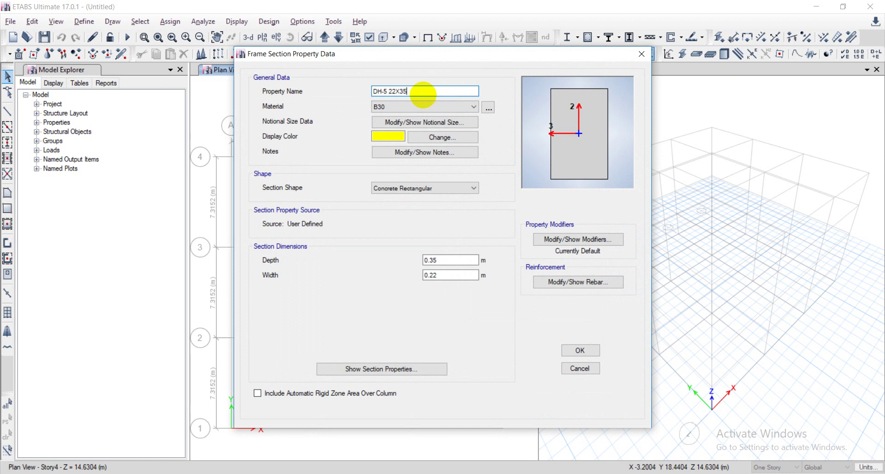
left_click(582, 350)
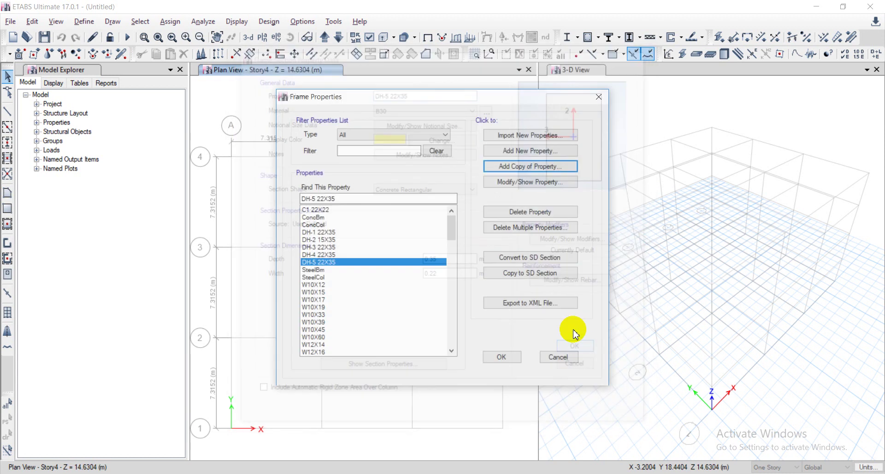
left_click(513, 167)
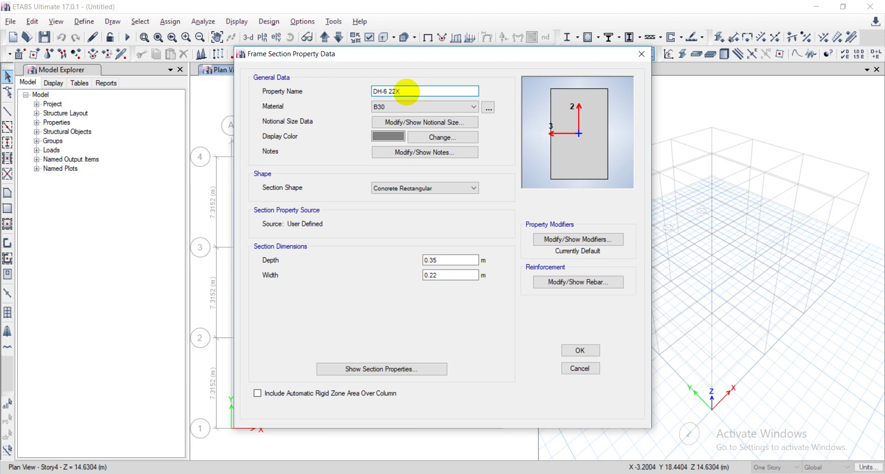
left_click(579, 351)
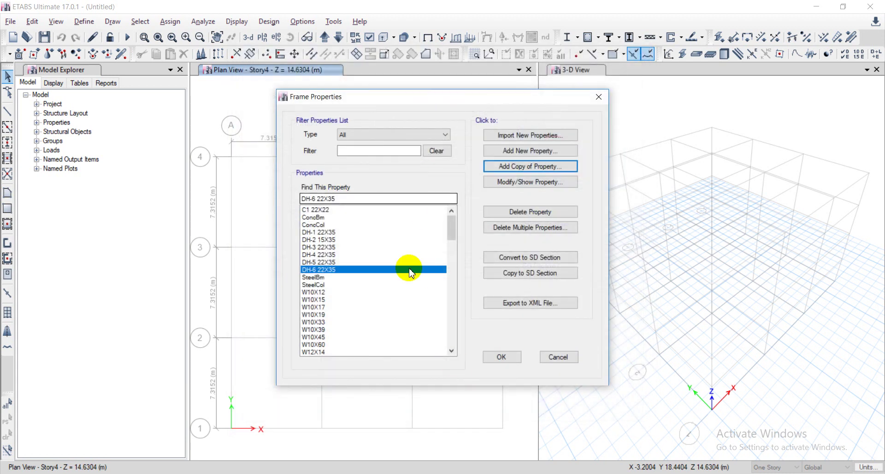
left_click(338, 473)
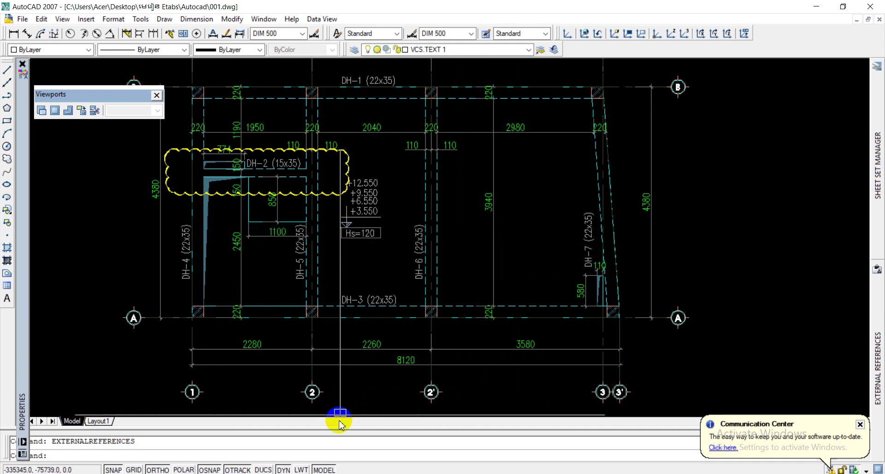
key("alt+Tab")
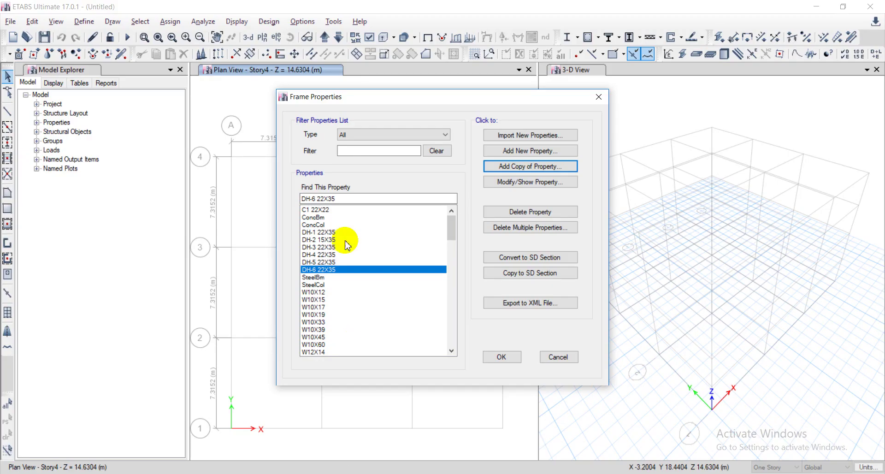
Copy DH-6 into a new section DH-7 22X35 and close the frame section list
left_click(519, 168)
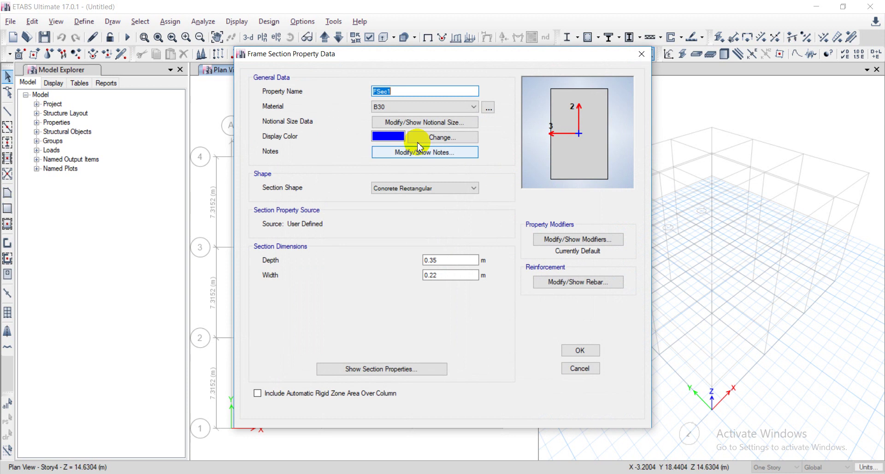
type("DH-7 22X35")
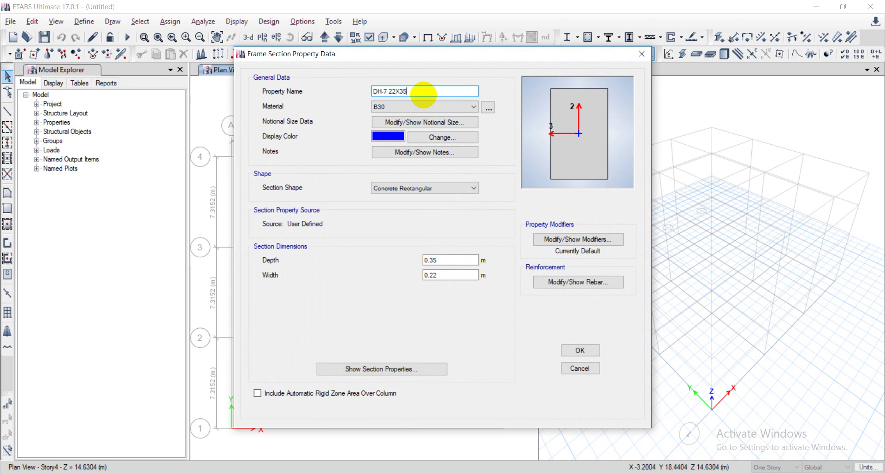
left_click(580, 350)
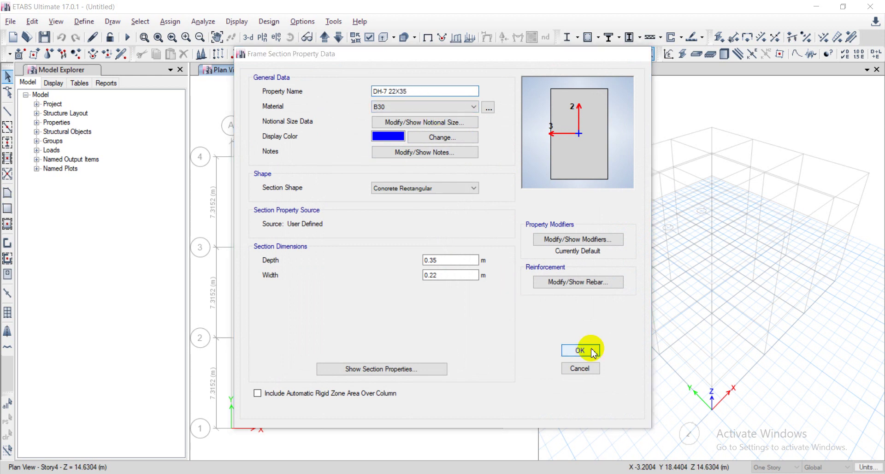
left_click(502, 356)
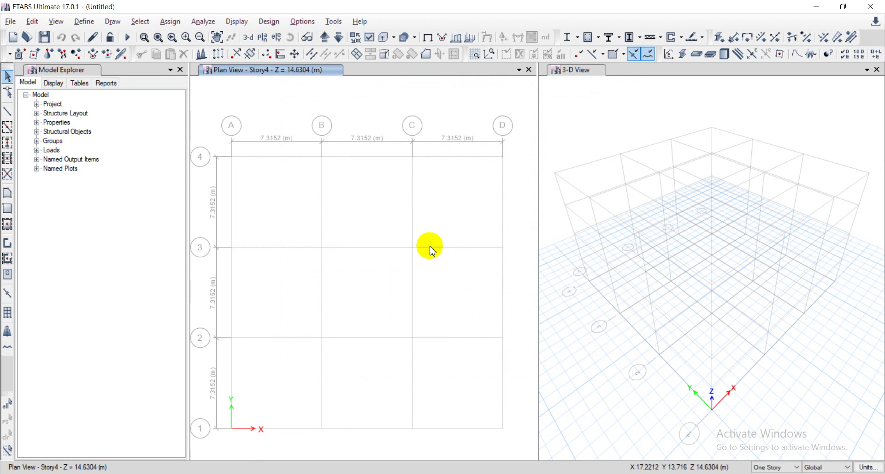
middle_click_drag(310, 204, 341, 265)
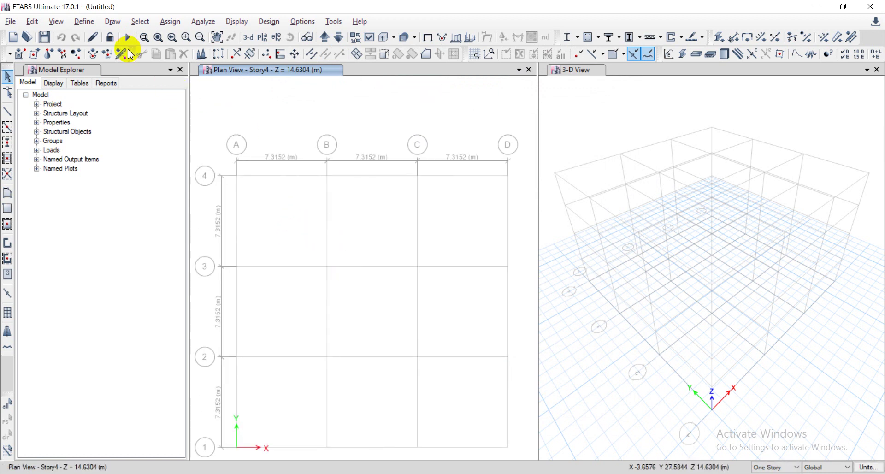
left_click(318, 473)
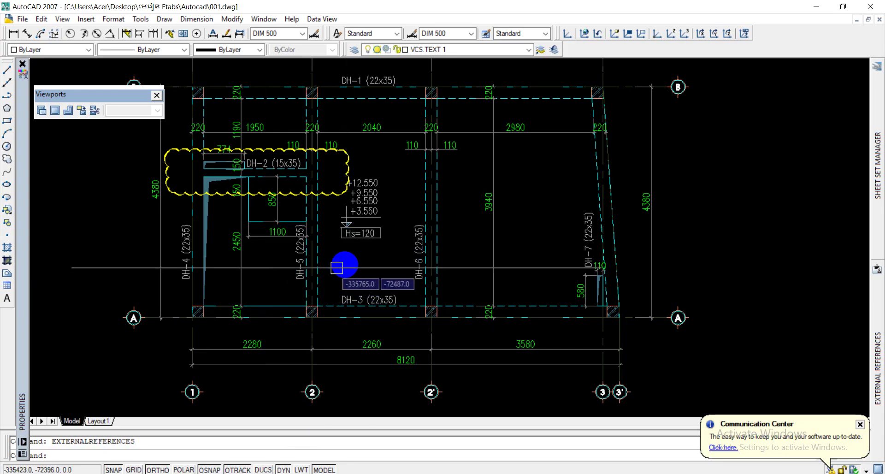
middle_click_drag(357, 252, 380, 236)
scroll(380, 236, "down", 5)
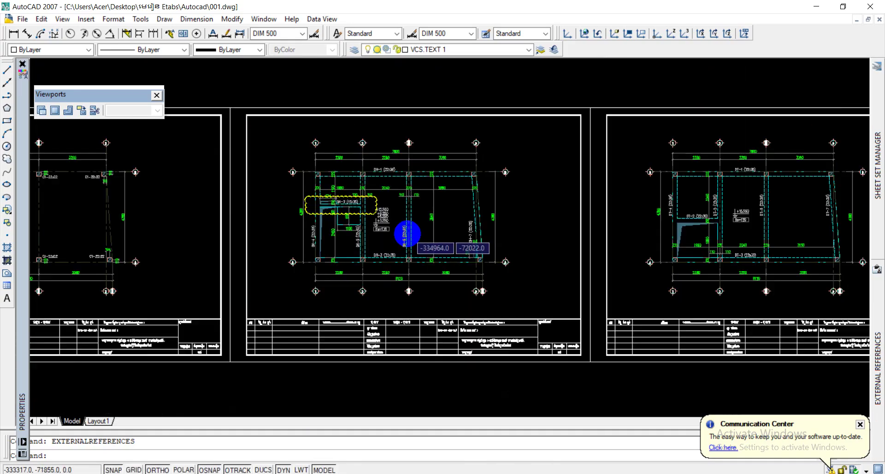
scroll(560, 235, "up", 2)
scroll(553, 236, "up", 5)
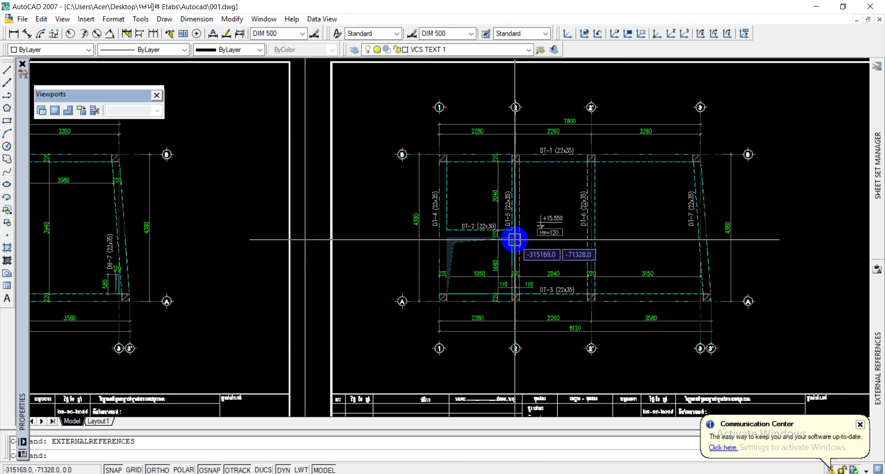
middle_click_drag(561, 258, 289, 205)
left_click_drag(512, 211, 292, 209)
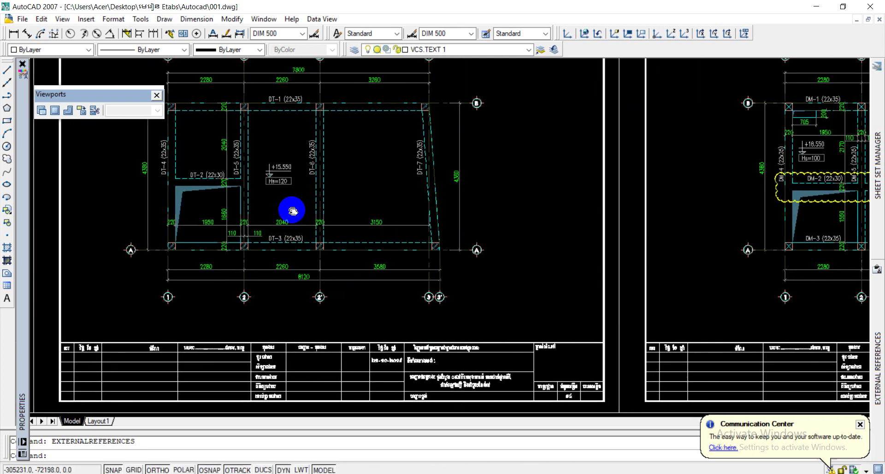
scroll(598, 190, "up", 3)
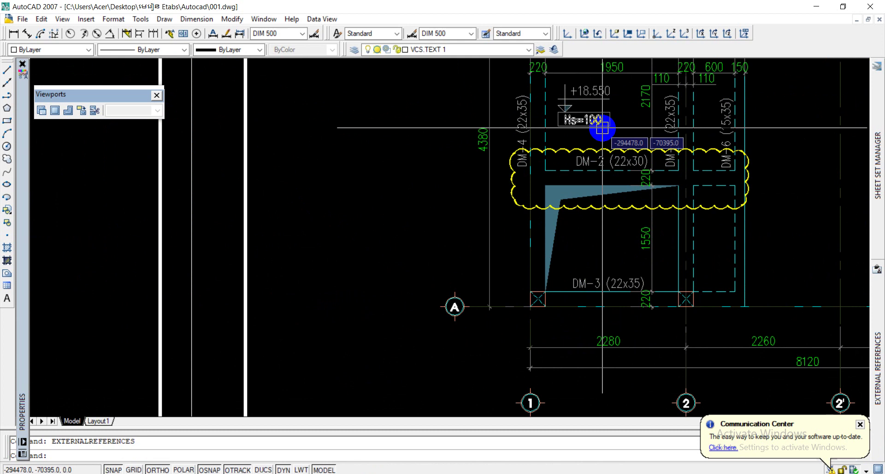
scroll(497, 187, "down", 4)
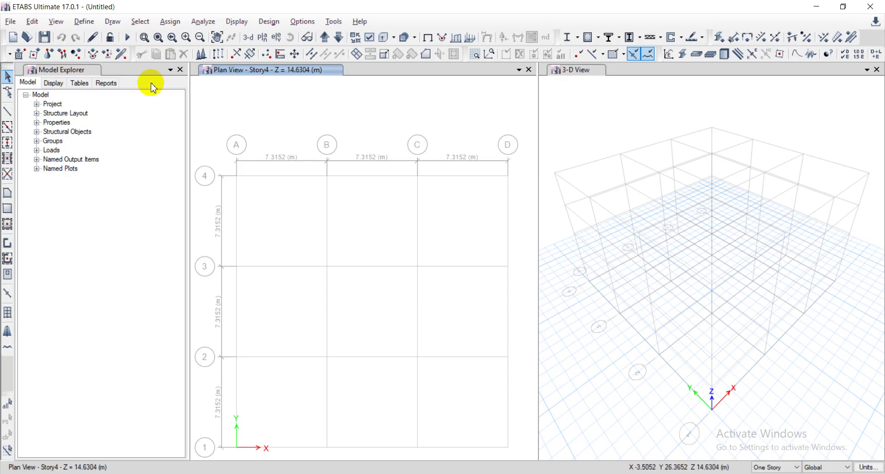
left_click(84, 21)
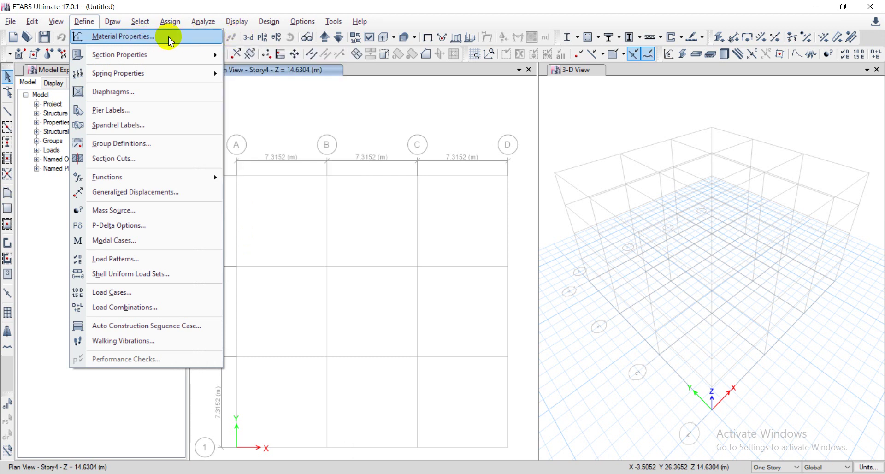
Start a new slab property named SLAB 120 using B30 concrete and Shell-Thick modelling
mouse_move(168, 54)
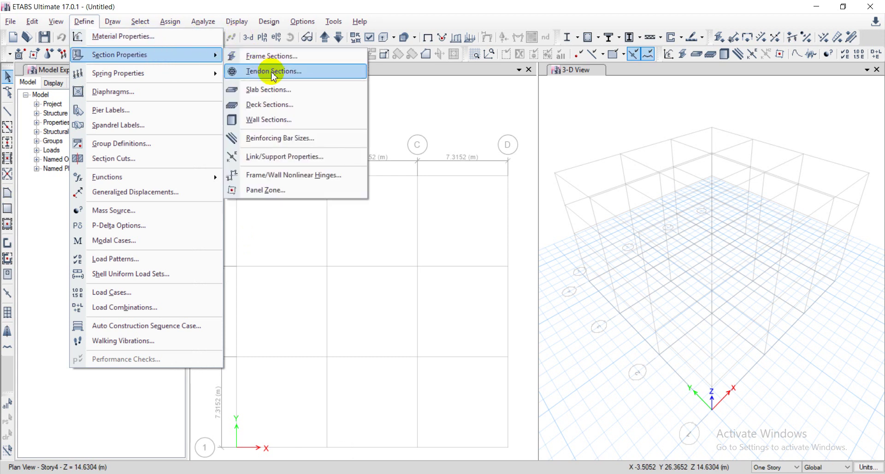
left_click(303, 90)
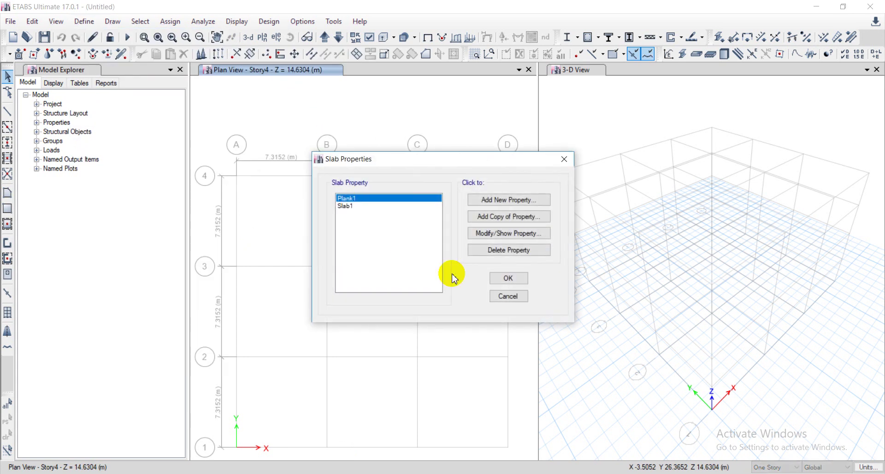
left_click(516, 208)
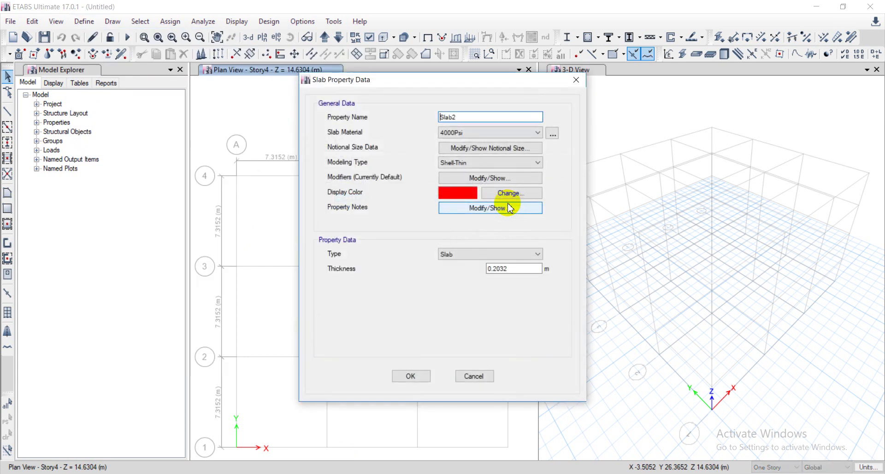
double_click(465, 116)
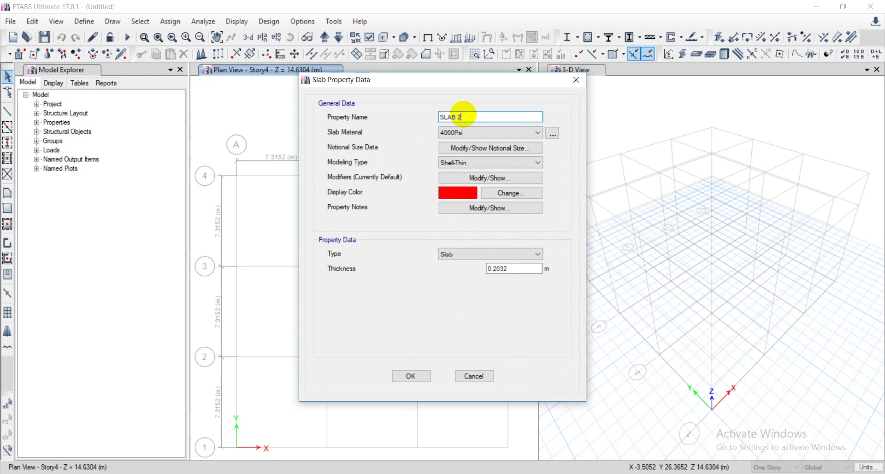
type("SLAB 120")
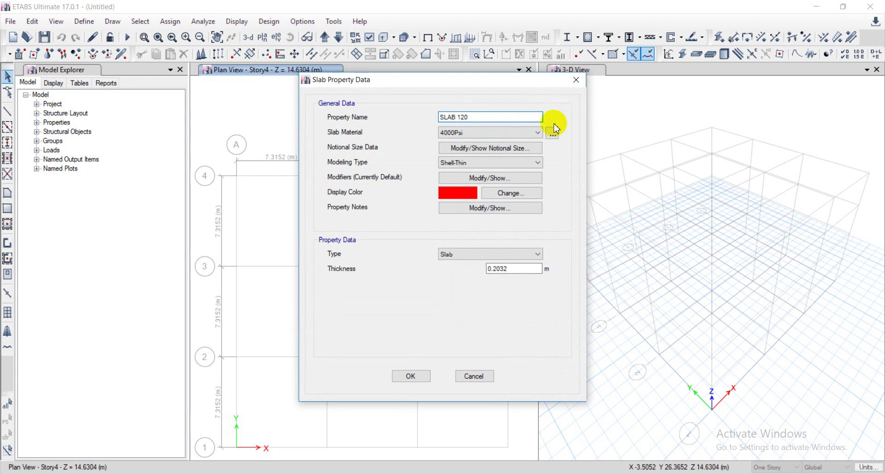
left_click(534, 132)
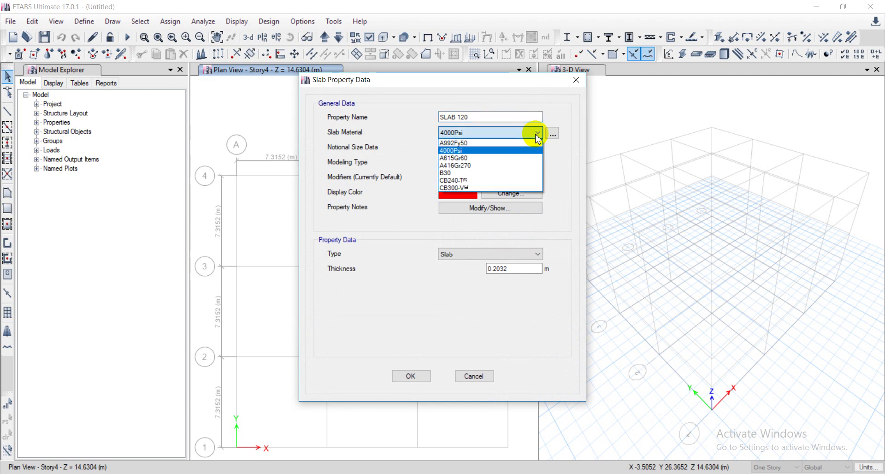
left_click(485, 173)
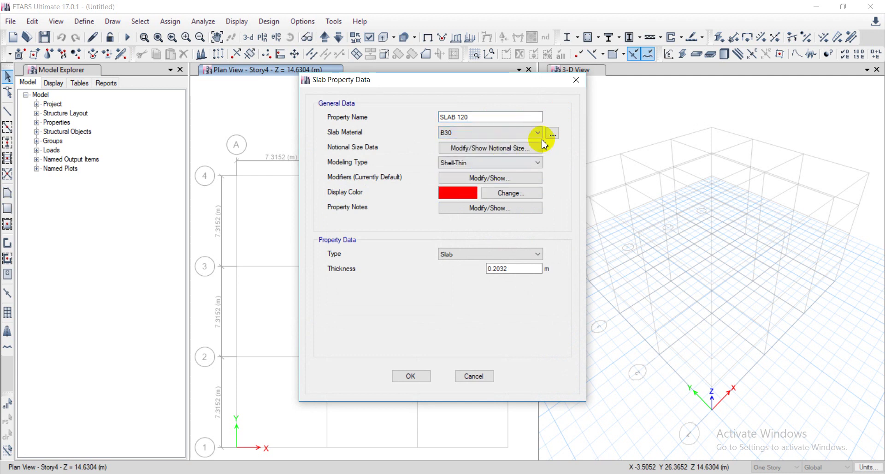
left_click(537, 163)
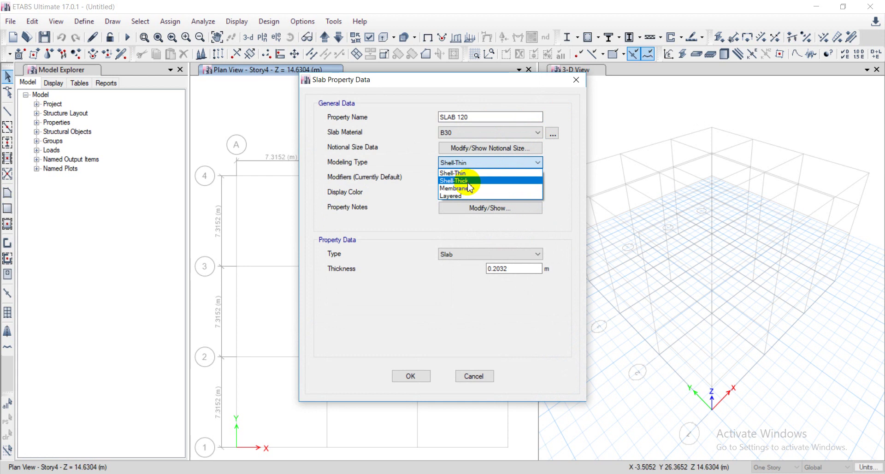
left_click(469, 181)
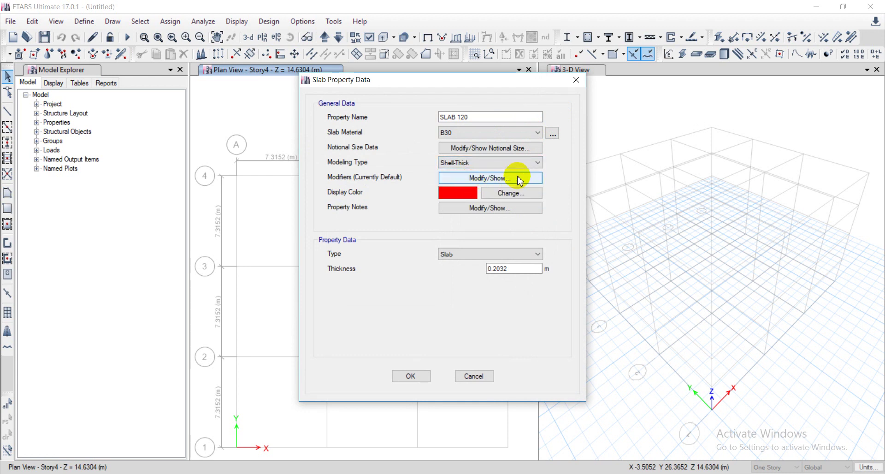
Set the SLAB 120 thickness to 0.12 m and save the property
left_click(513, 268)
double_click(514, 268)
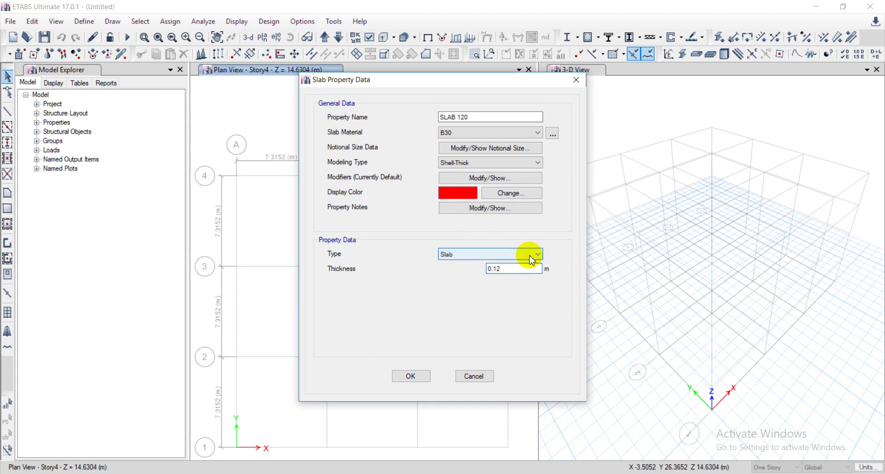
left_click(500, 208)
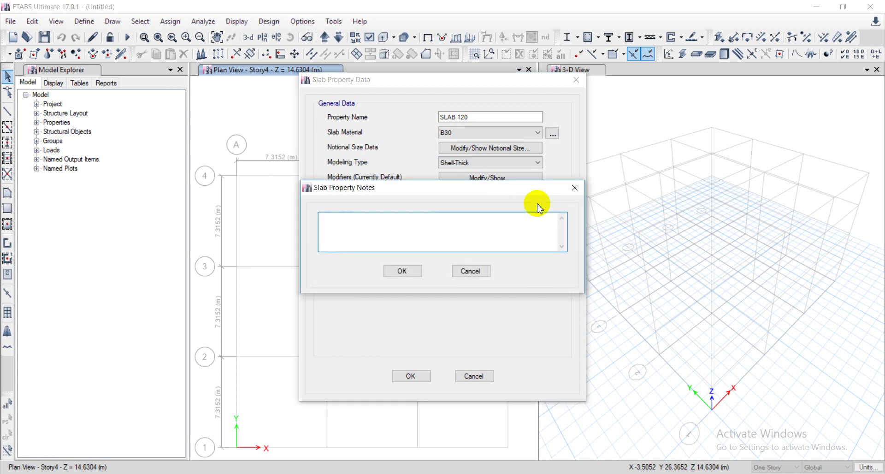
left_click(575, 188)
left_click(482, 149)
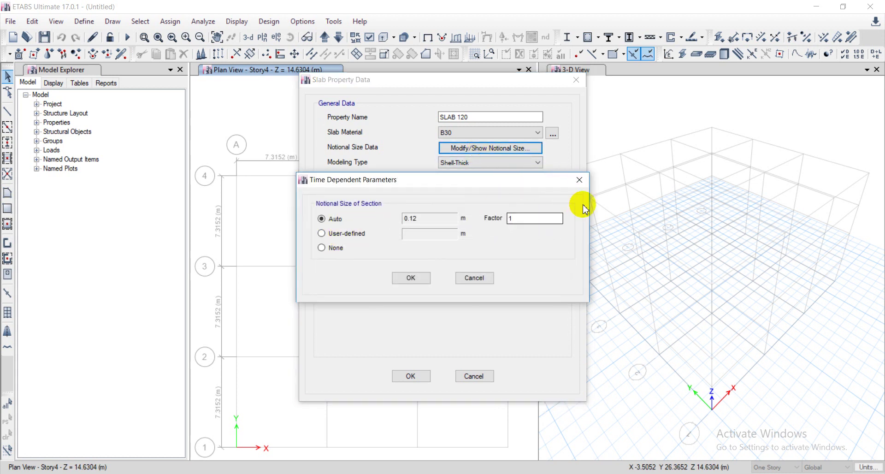
left_click(581, 179)
left_click(409, 374)
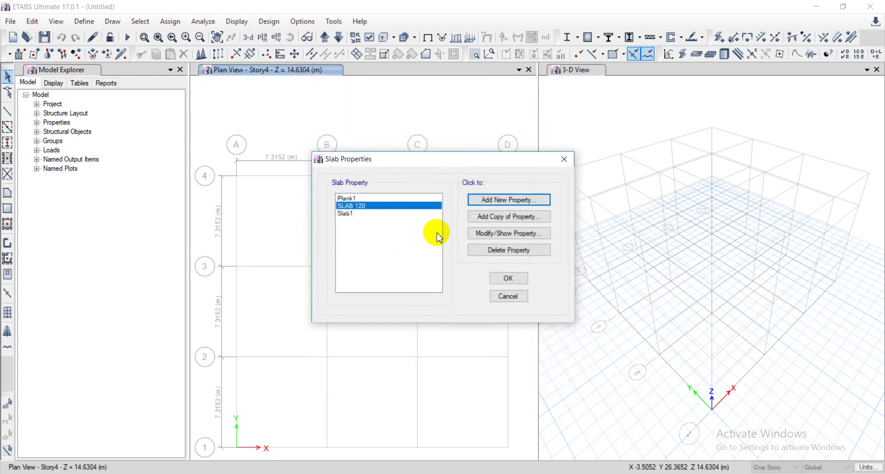
left_click(347, 214)
Copy SLAB 120 as SLAB 100 with 0.1 m thickness and close the slab dialogs
left_click(501, 217)
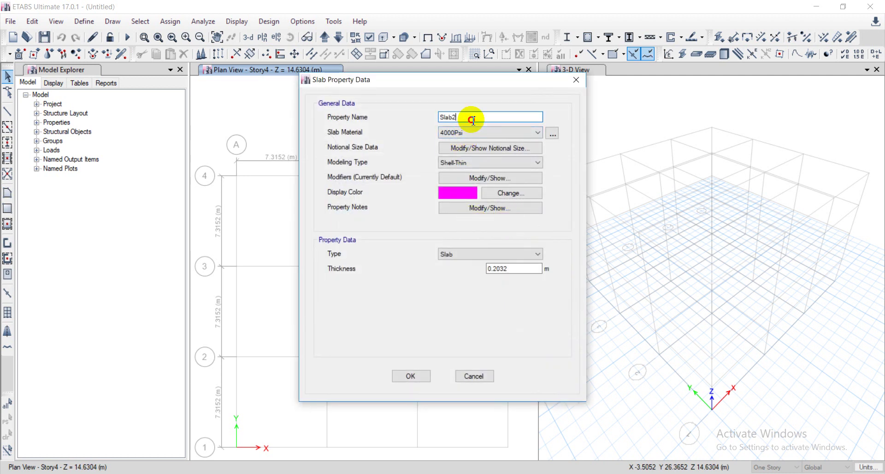
left_click(471, 117)
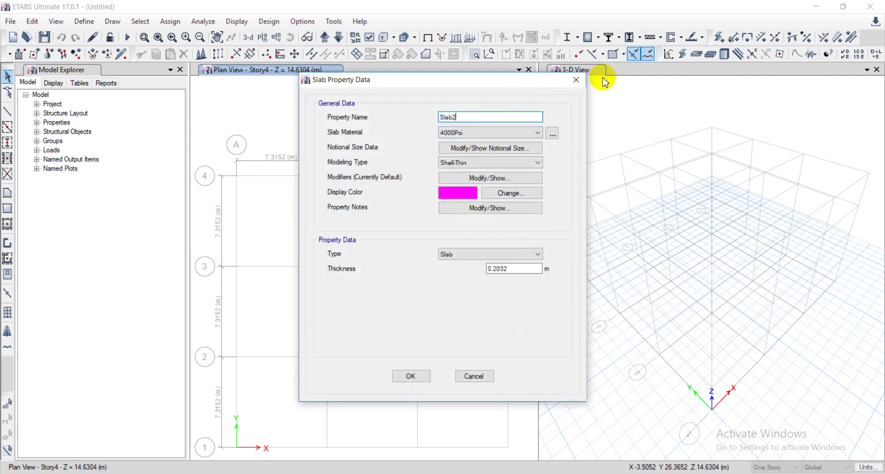
left_click(576, 80)
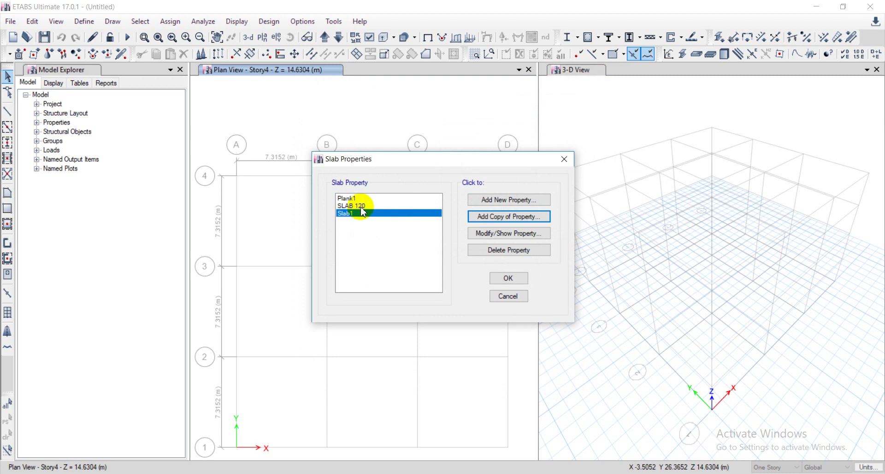
left_click(360, 206)
left_click(509, 216)
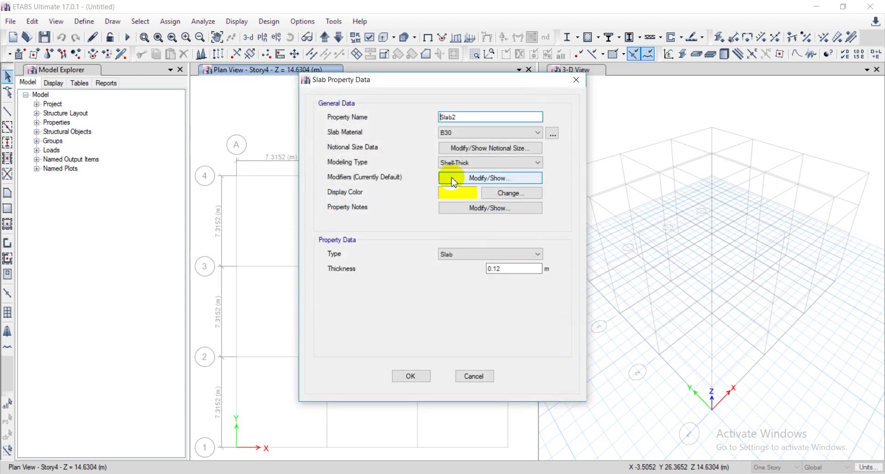
left_click(465, 116)
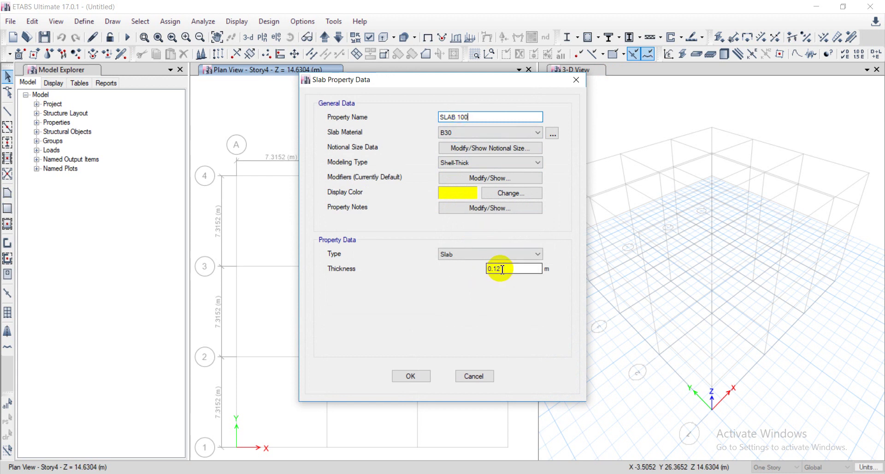
key("BackSpace")
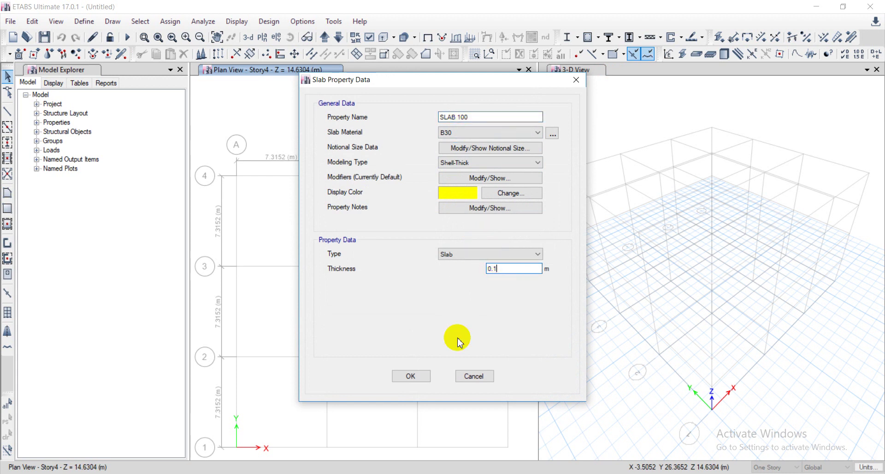
left_click(411, 376)
left_click(499, 277)
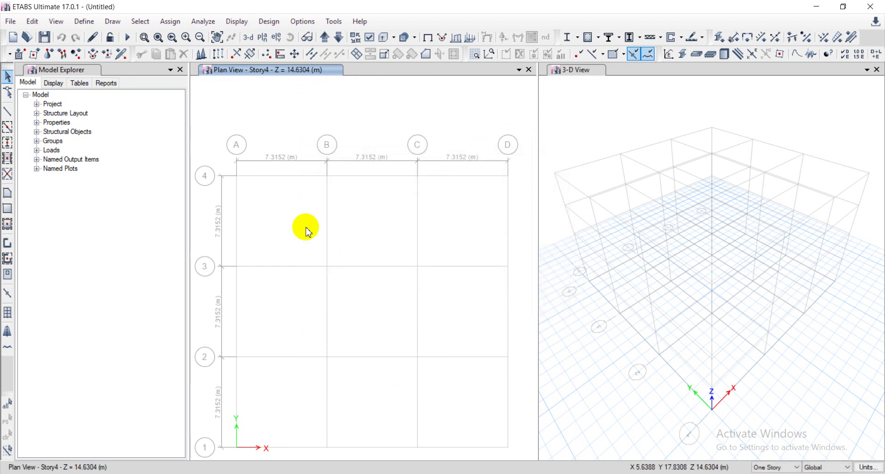
scroll(308, 230, "down", 3)
scroll(329, 192, "up", 3)
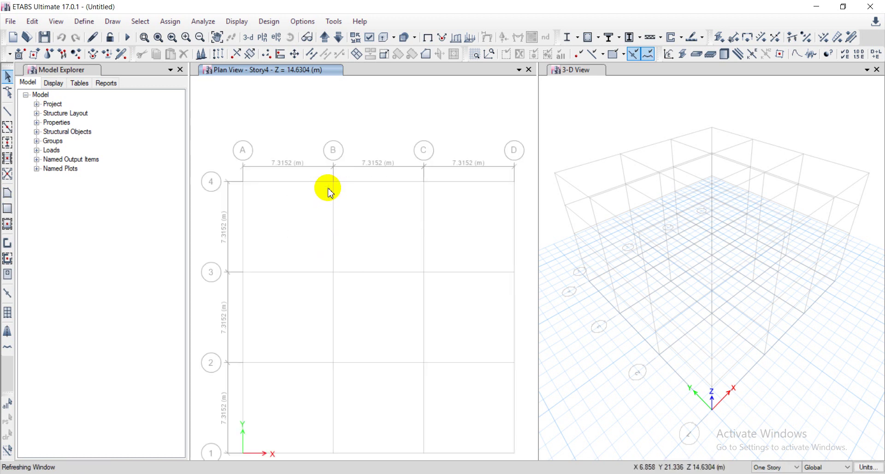
scroll(278, 174, "down", 3)
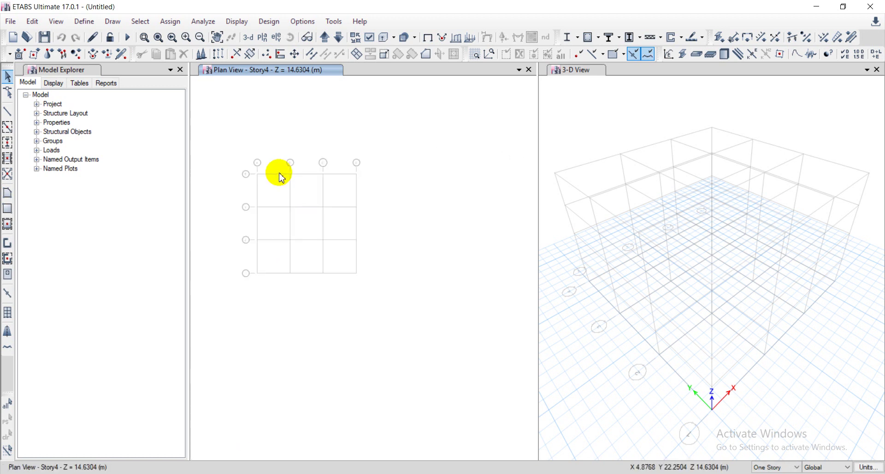
scroll(304, 173, "up", 3)
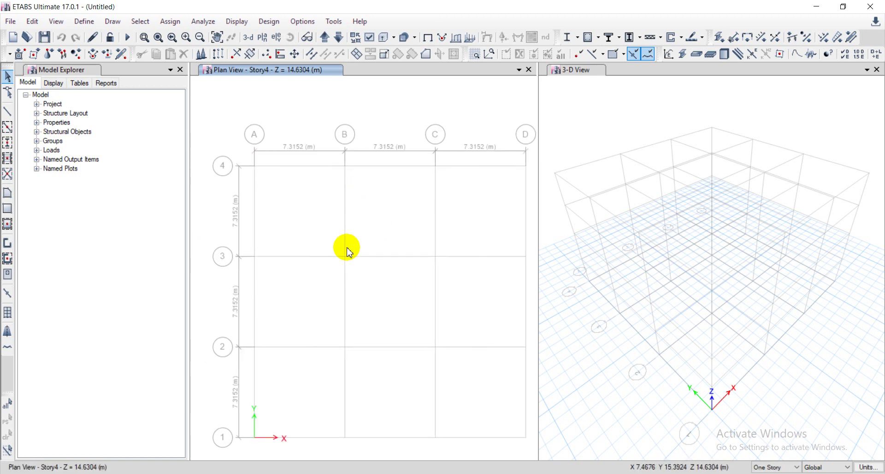
middle_click_drag(367, 254, 336, 284)
Zoom around the floor plan in the AutoCAD drawing
left_click(318, 473)
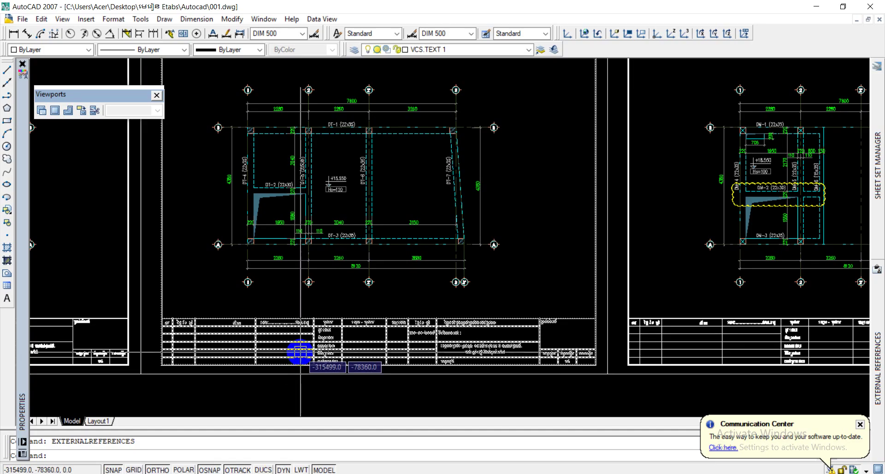
scroll(296, 172, "up", 2)
middle_click_drag(343, 190, 429, 199)
scroll(259, 297, "up", 3)
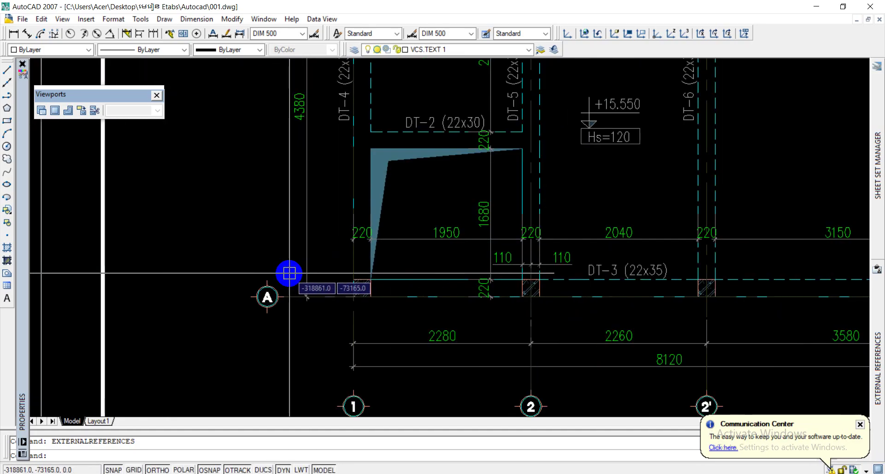
scroll(291, 272, "down", 4)
scroll(286, 170, "up", 2)
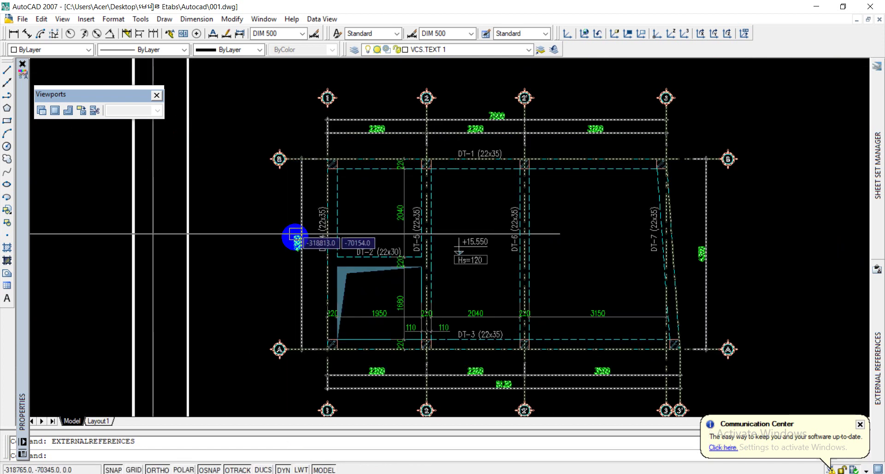
mouse_move(283, 282)
middle_mouse_down()
mouse_move(287, 214)
mouse_move(270, 339)
middle_mouse_up()
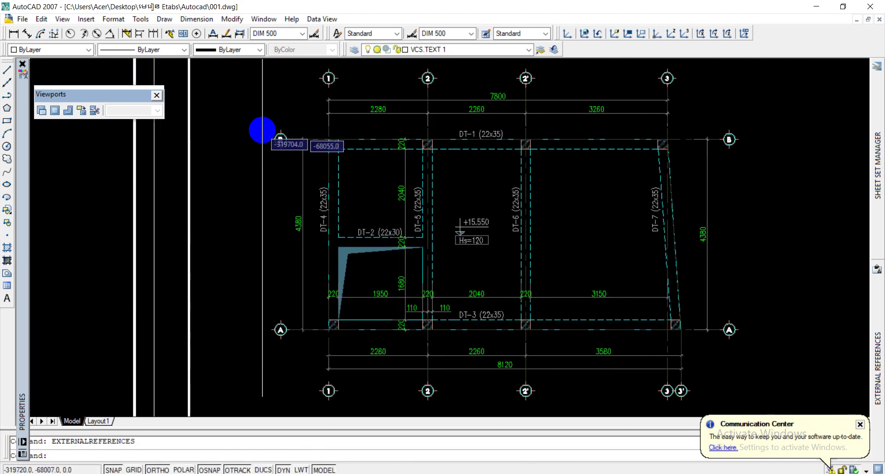
scroll(278, 186, "down", 4)
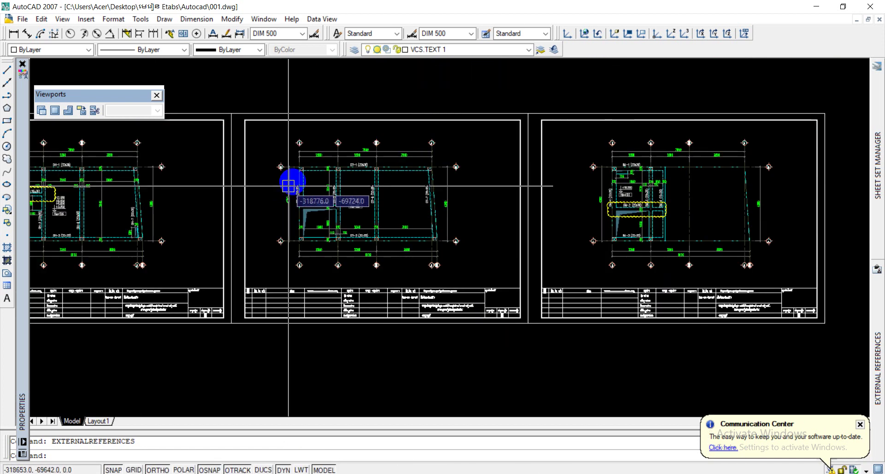
scroll(325, 161, "up", 3)
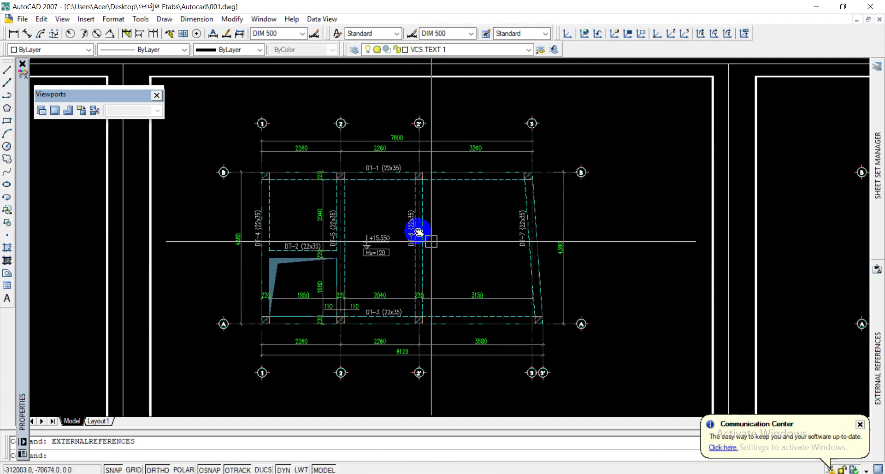
scroll(472, 283, "up", 5)
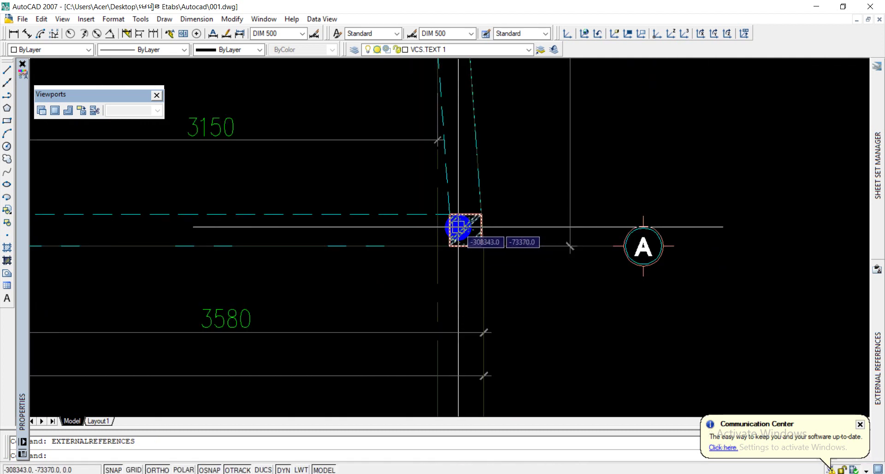
scroll(478, 240, "down", 6)
scroll(552, 249, "down", 2)
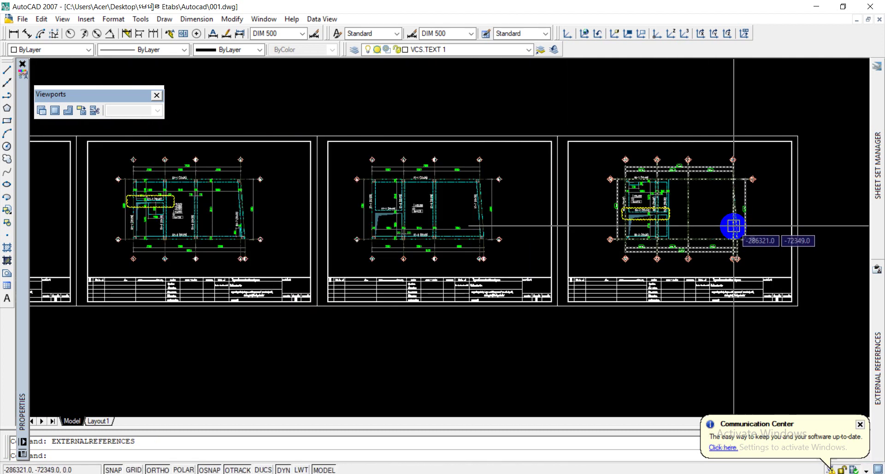
scroll(617, 198, "up", 4)
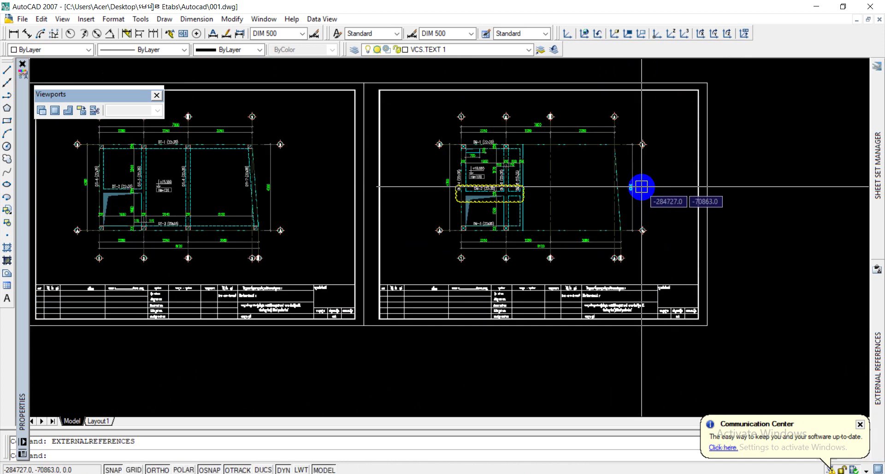
Pan across the sheets to centre the full C1-22x22 column plan, then return to ETABS
middle_click_drag(484, 219, 683, 242)
middle_click_drag(398, 214, 610, 202)
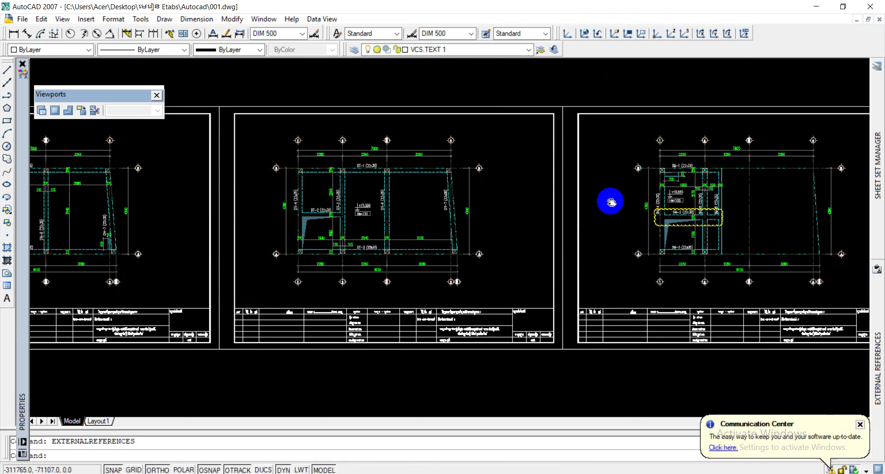
scroll(359, 230, "up", 2)
middle_click_drag(374, 222, 525, 223)
middle_click_drag(306, 206, 411, 216)
scroll(410, 216, "up", 2)
middle_click_drag(341, 231, 871, 233)
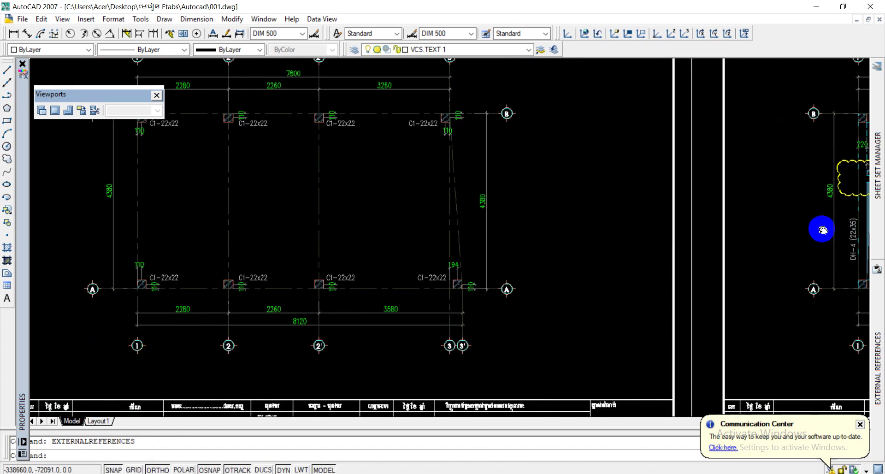
middle_click_drag(457, 235, 551, 242)
middle_click_drag(421, 219, 493, 268)
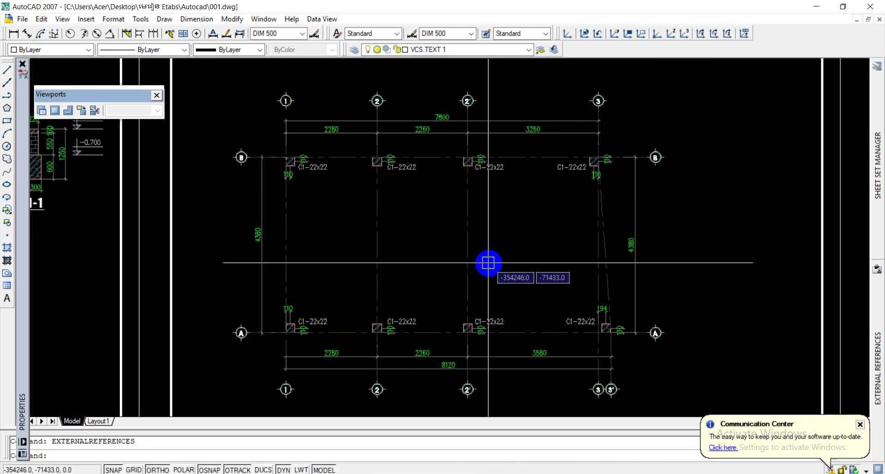
left_click(350, 473)
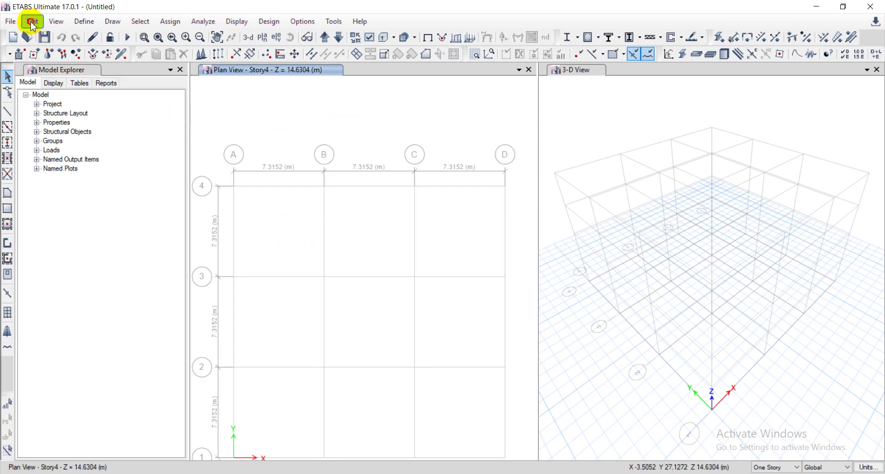
Open Edit Stories and Grid Systems after briefly checking Add Grid Lines at Selected Joints
left_click(33, 21)
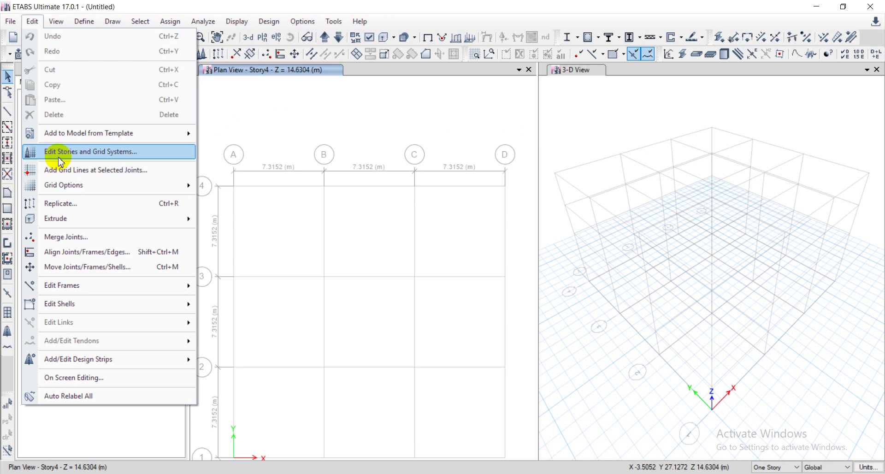
left_click(99, 176)
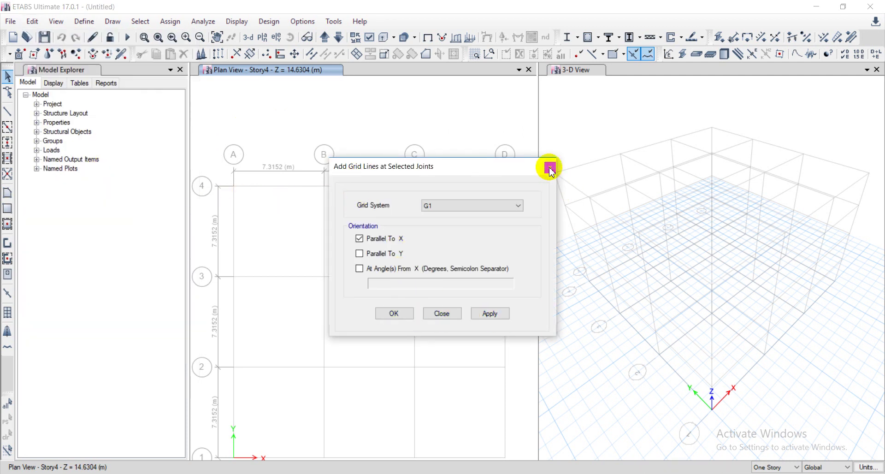
left_click(550, 168)
left_click(32, 21)
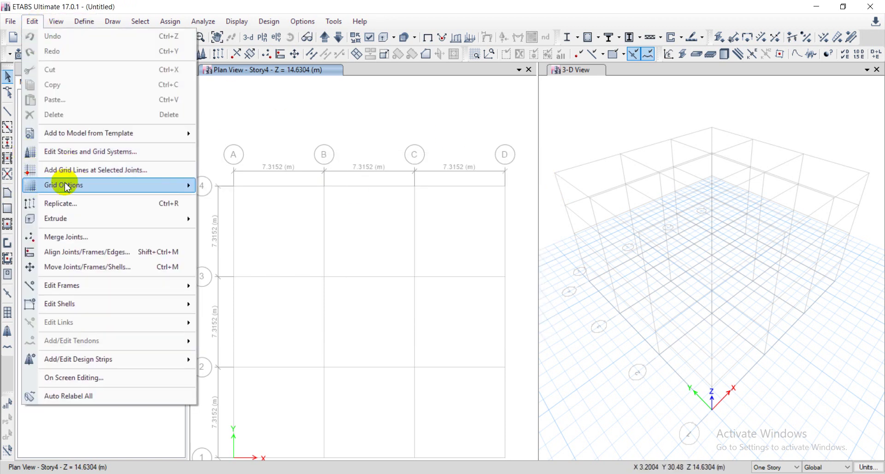
mouse_move(66, 186)
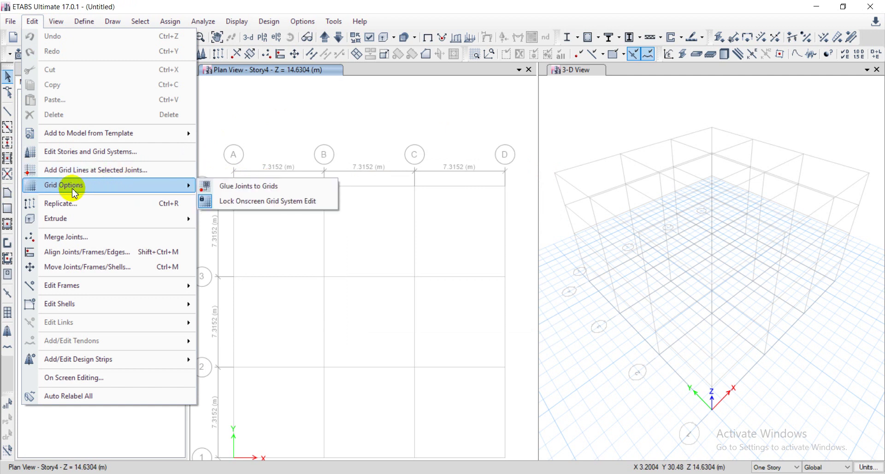
left_click(65, 152)
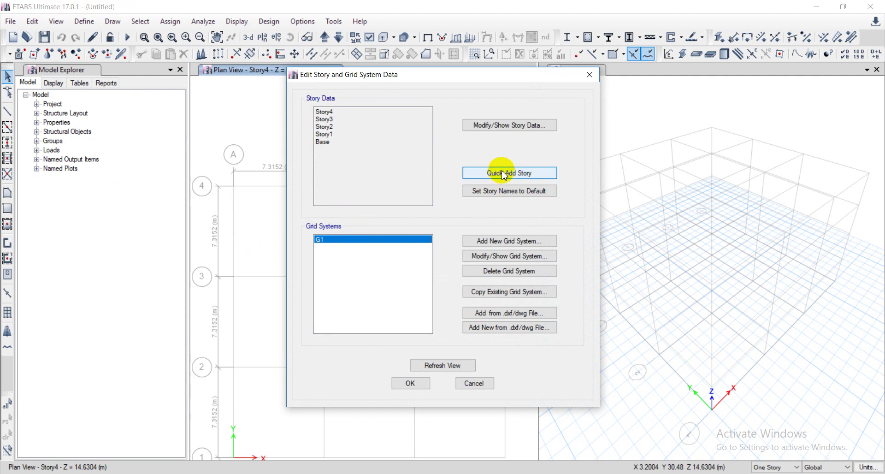
Open G1's grid data and compare its 7.3152 m spacings with the AutoCAD plan
left_click(514, 259)
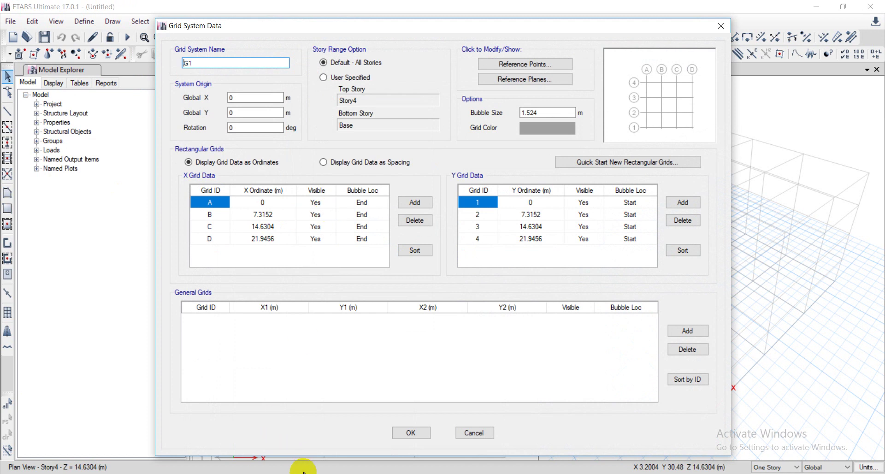
mouse_move(278, 472)
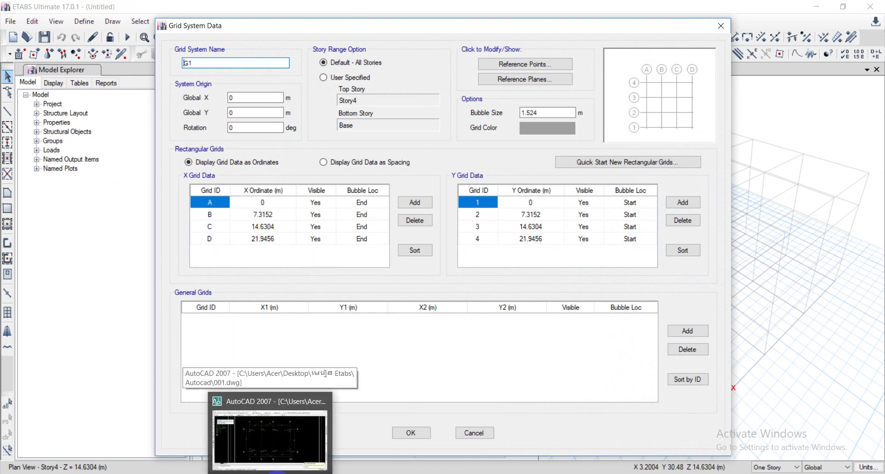
left_click(270, 440)
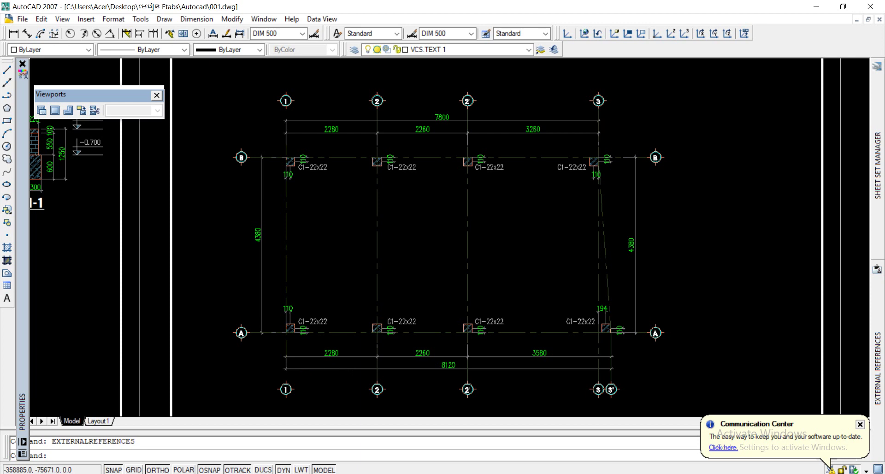
key("alt+Tab")
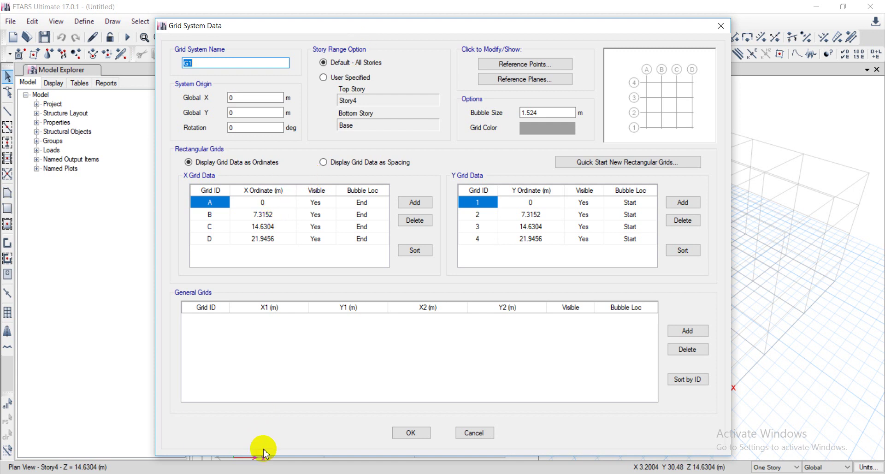
left_click(268, 471)
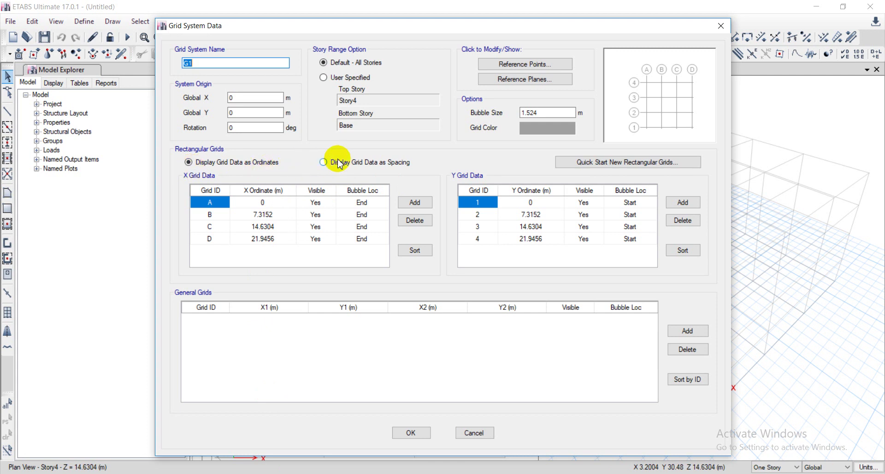
Show grid data as spacings and set X spacings 2.28, 2.26 and 3.26 m for grids A–C
left_click(323, 163)
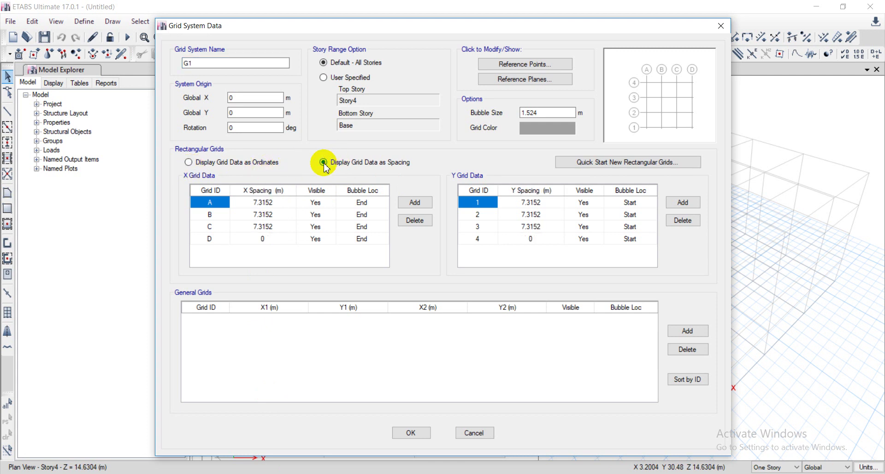
left_click(264, 203)
type("3")
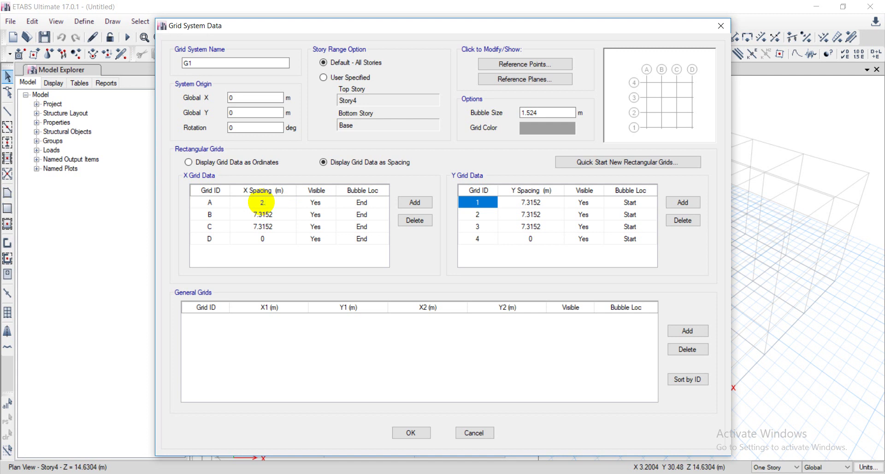
left_click(270, 215)
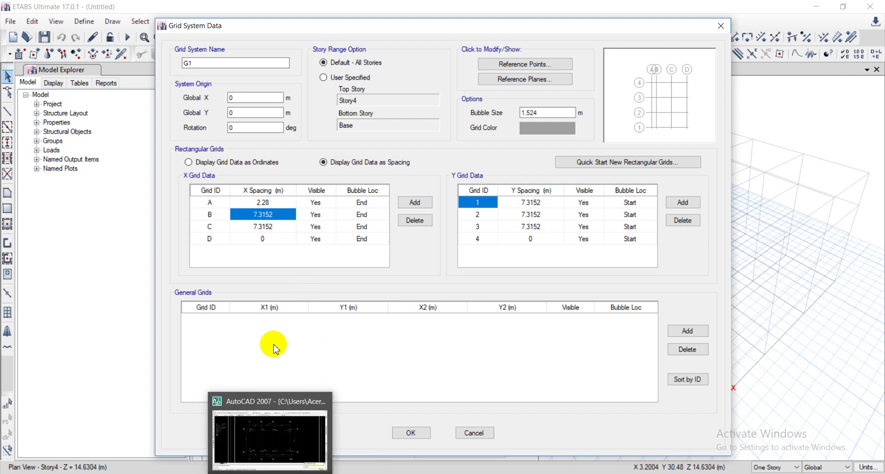
type("2.6")
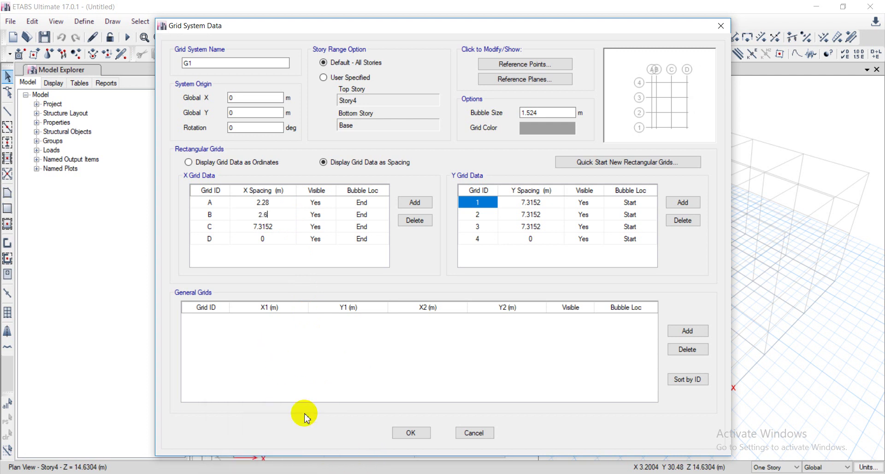
key("alt+Tab")
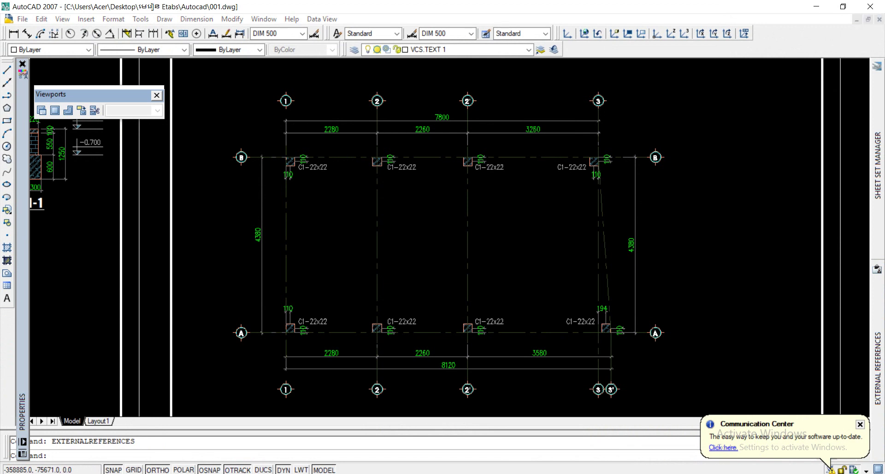
left_click(271, 473)
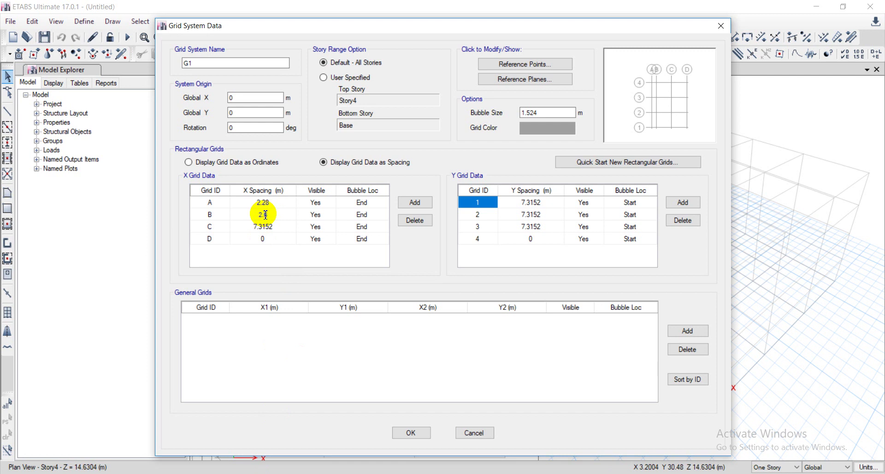
key("alt+Tab")
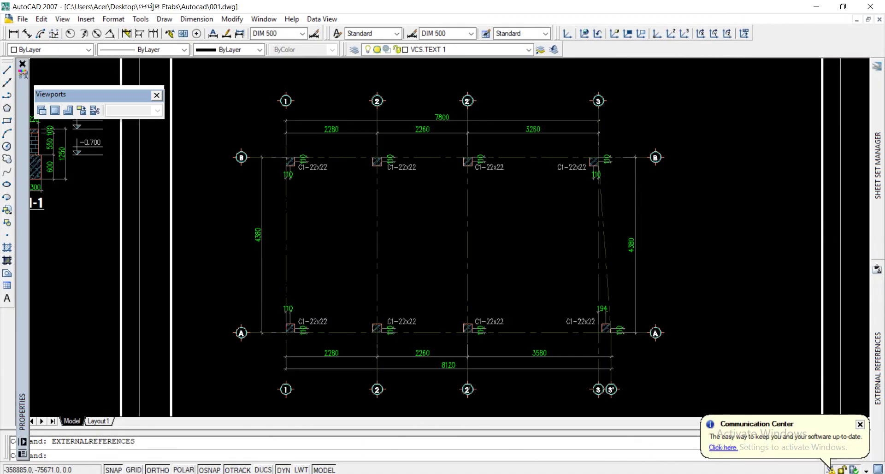
key("alt+Tab")
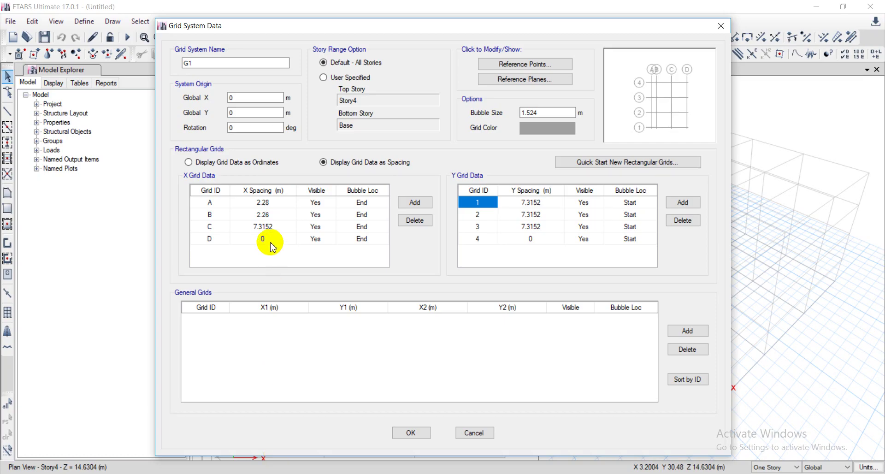
left_click(269, 229)
type("3")
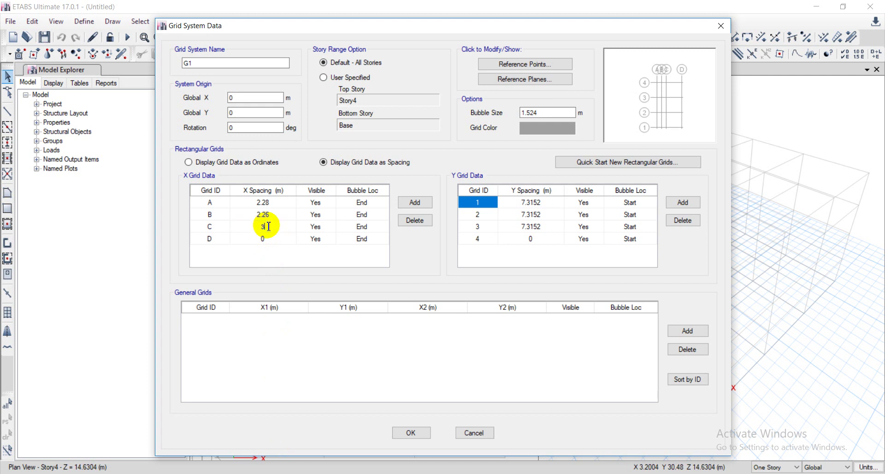
type(".26")
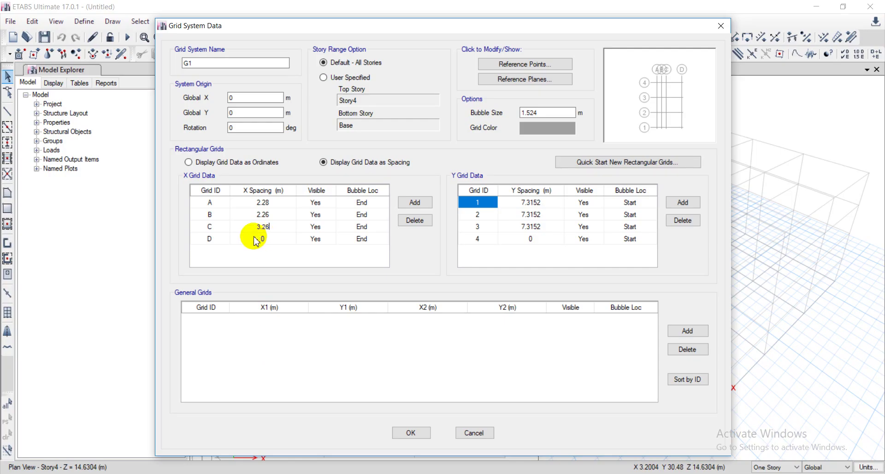
Relabel the X grid lines A–D as 1–4
left_click(212, 204)
type("1")
left_click(211, 215)
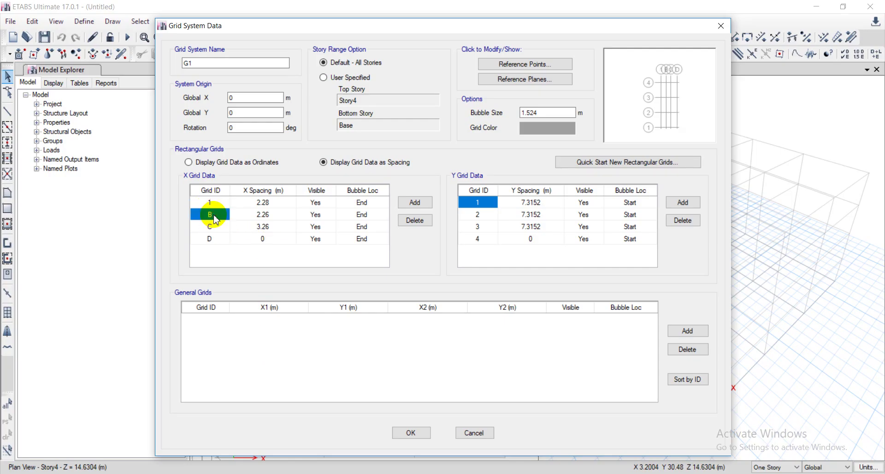
type("2")
left_click(214, 229)
type("3")
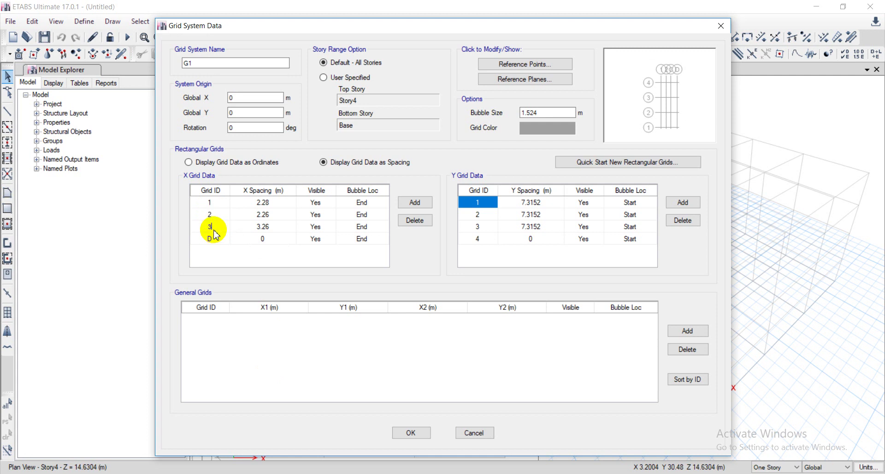
left_click(213, 241)
type("4")
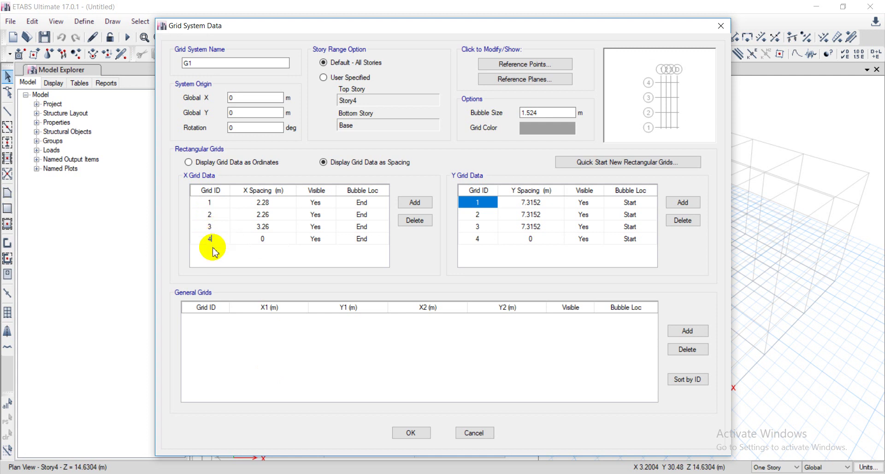
left_click(540, 206)
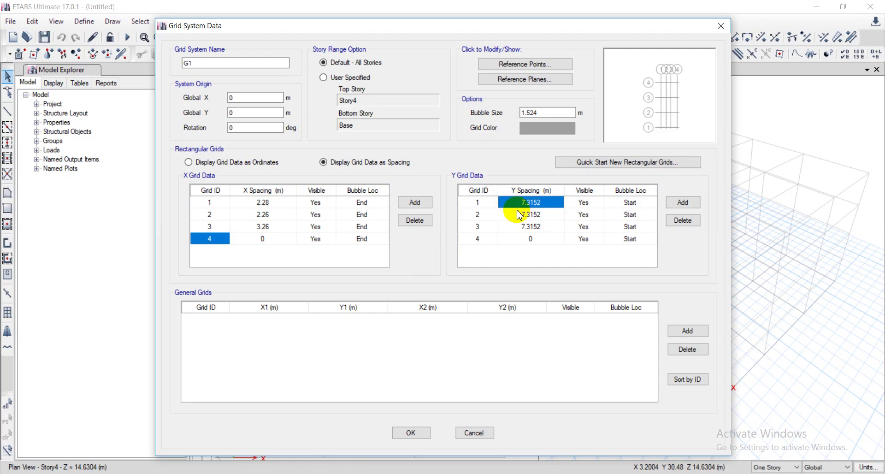
Rename the first two Y grids A and B and give row A a 4.38 m spacing
left_click(491, 206)
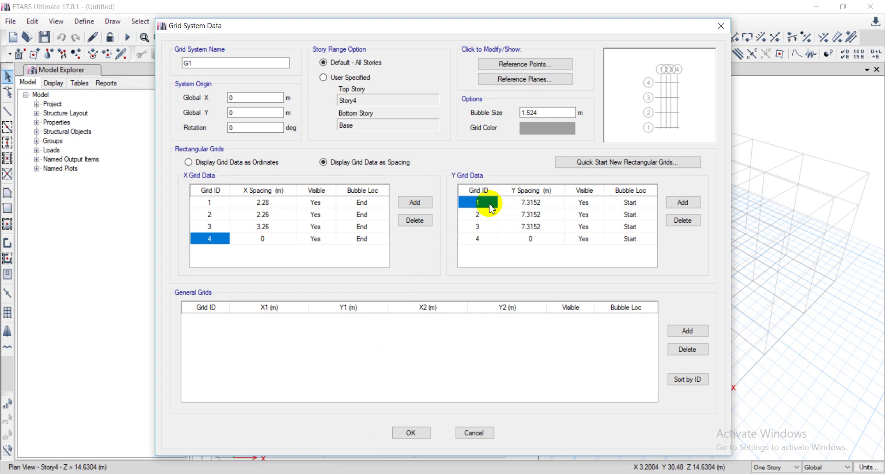
type("A")
left_click(481, 216)
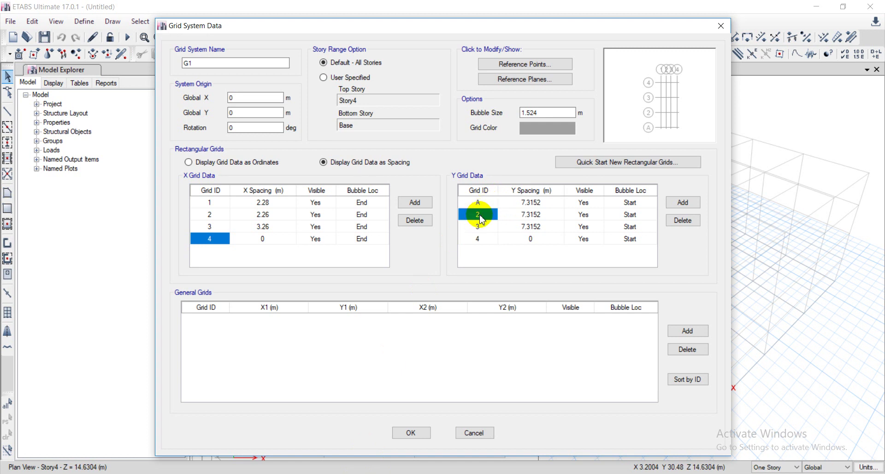
type("B")
left_click(529, 207)
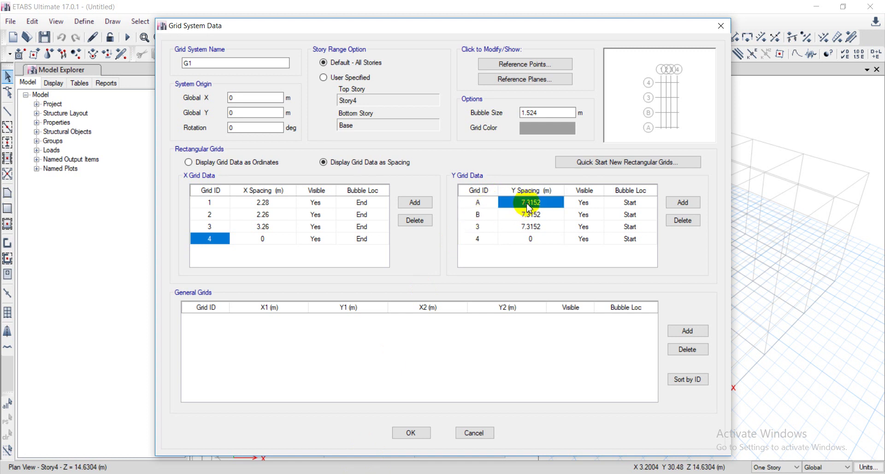
type("4.38")
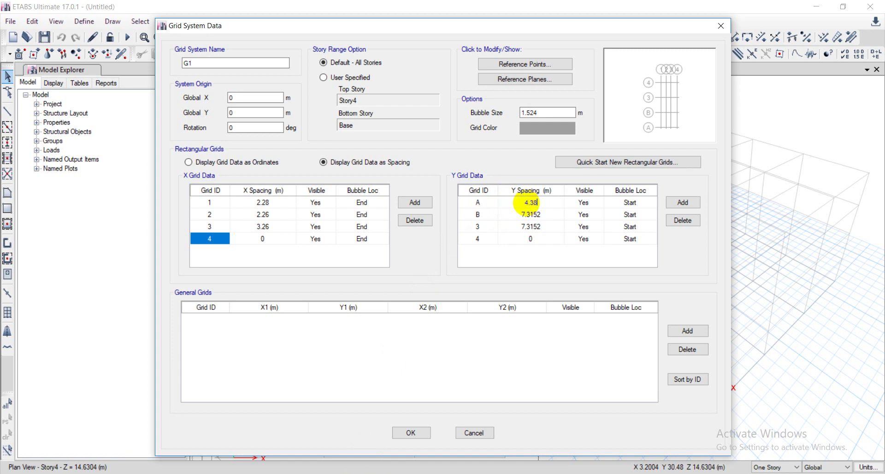
left_click(532, 214)
Delete the extra Y grid lines, rename the last one B, and keep row A at 4.38 m
left_click(483, 217)
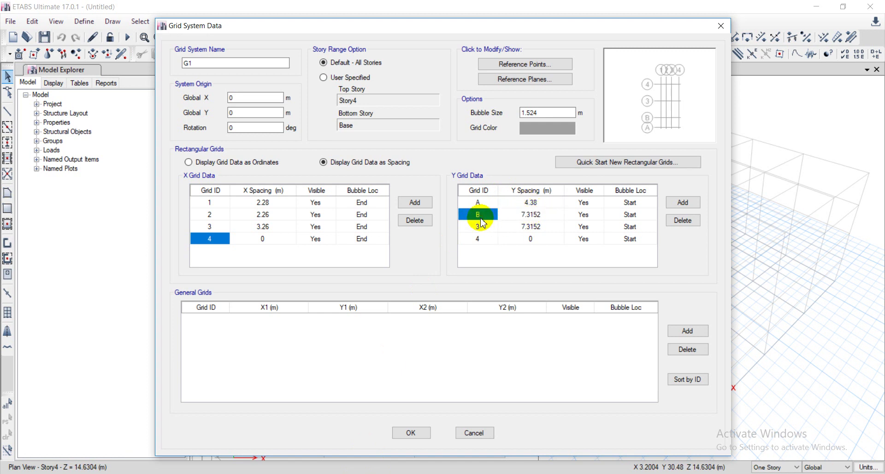
left_click(681, 221)
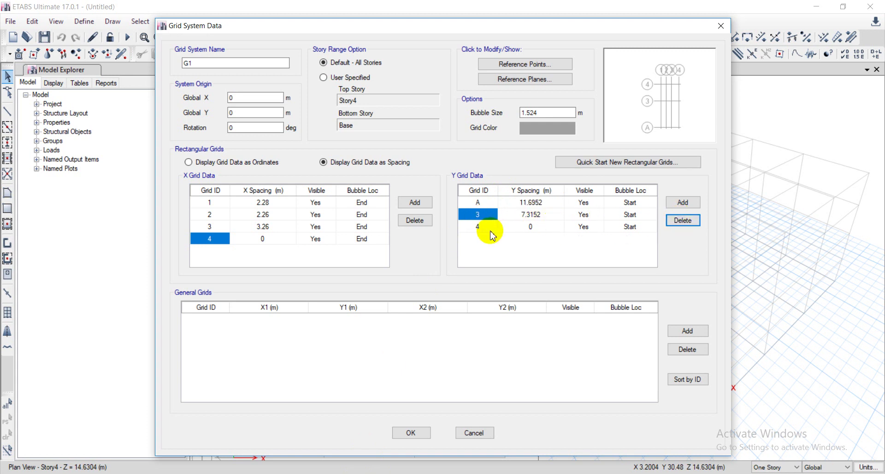
left_click(682, 220)
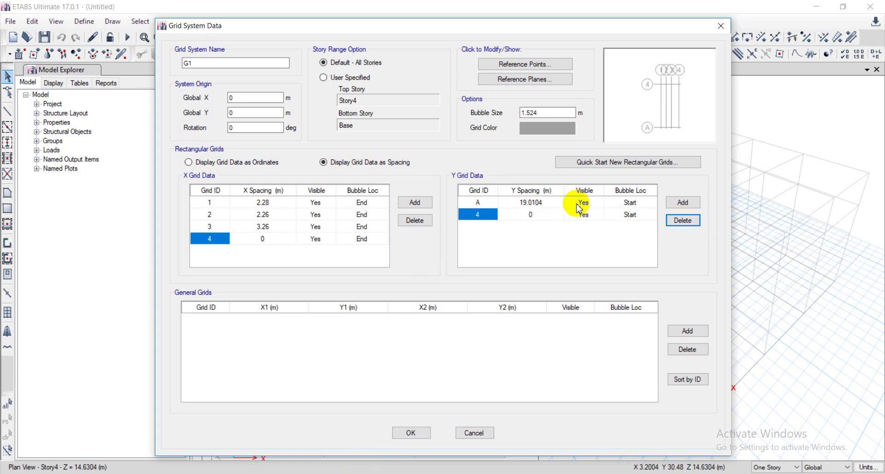
left_click(537, 203)
left_click(478, 215)
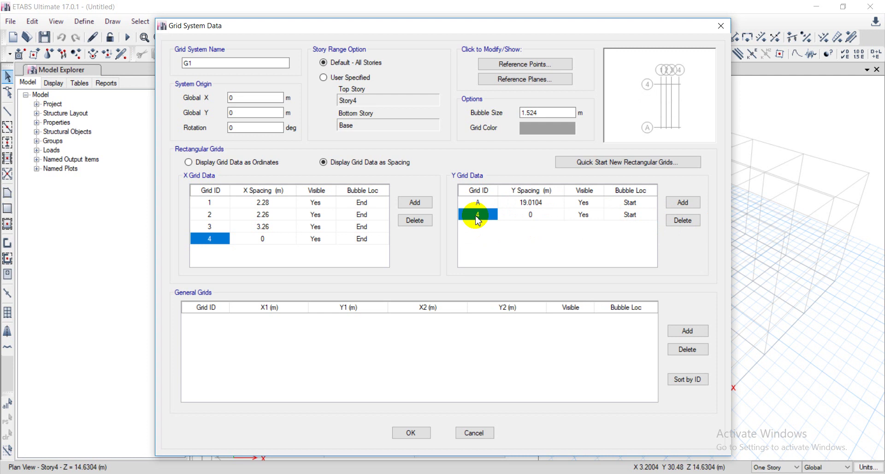
type("B")
left_click(532, 204)
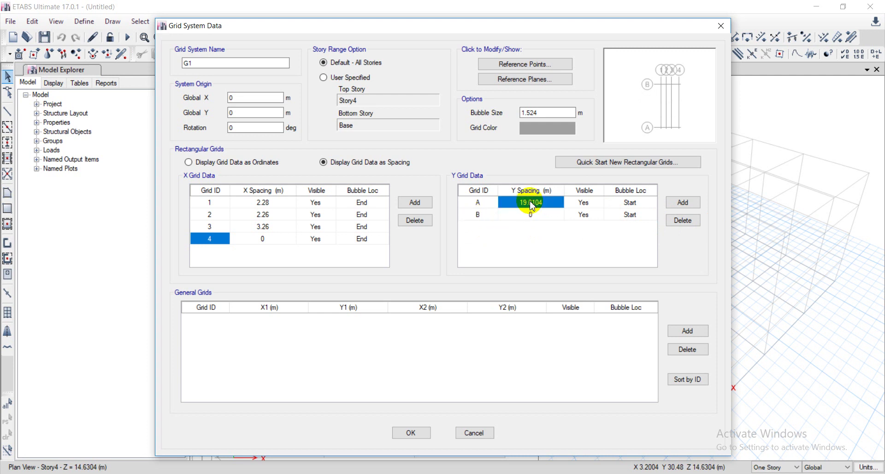
type("4.38")
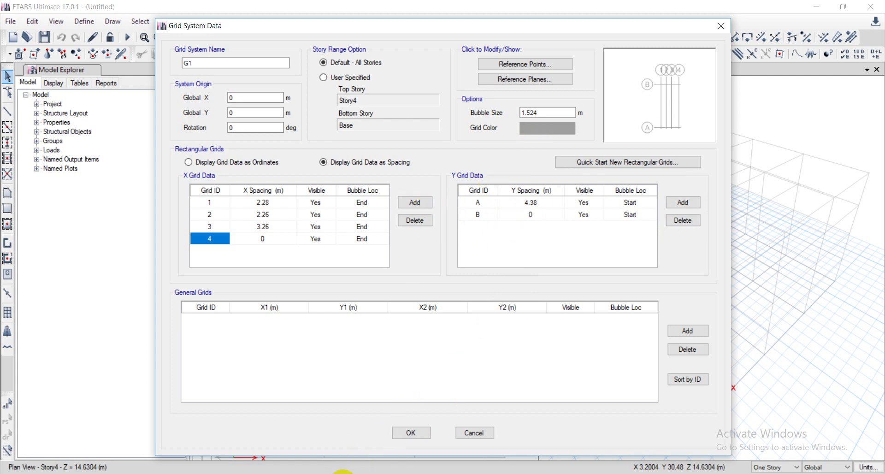
mouse_move(344, 472)
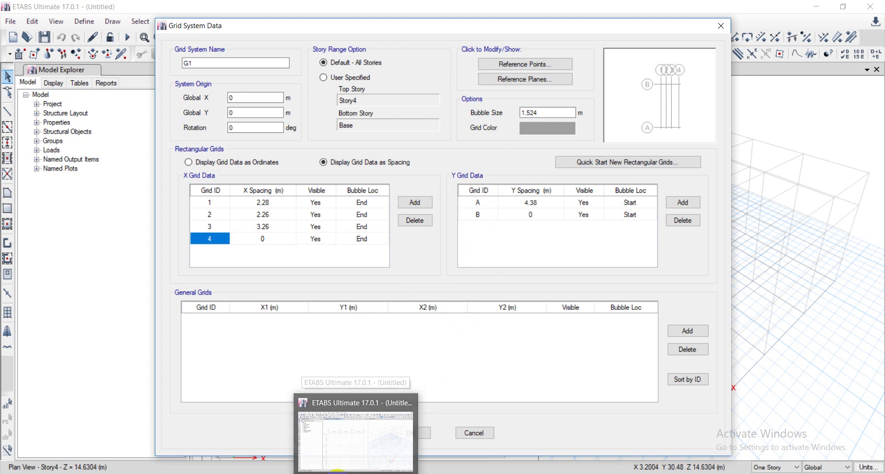
left_click(334, 471)
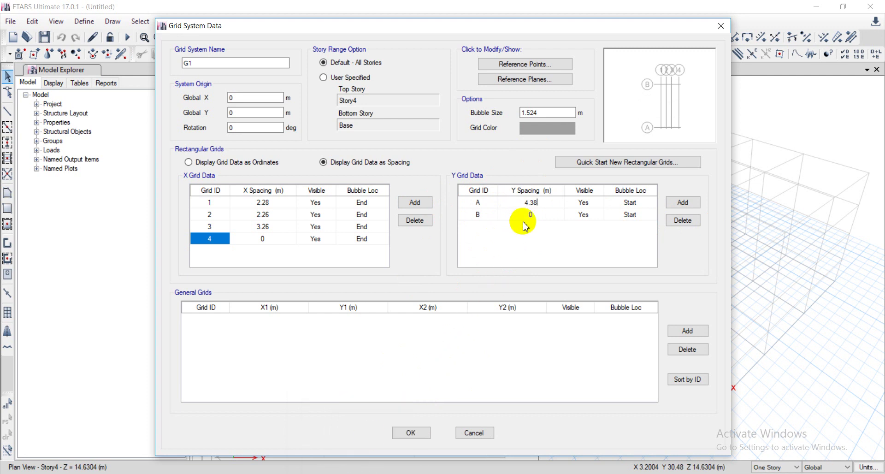
left_click(536, 215)
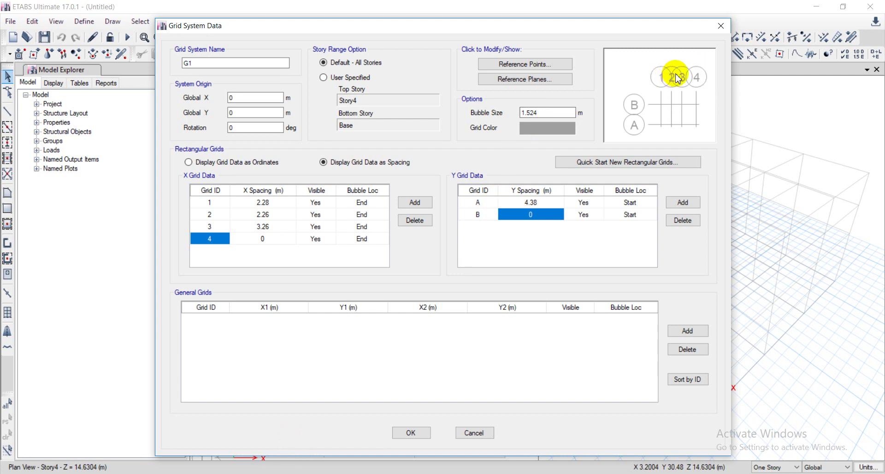
Shrink the grid bubble size to 0.5 m, then switch to AutoCAD
double_click(545, 113)
type("1")
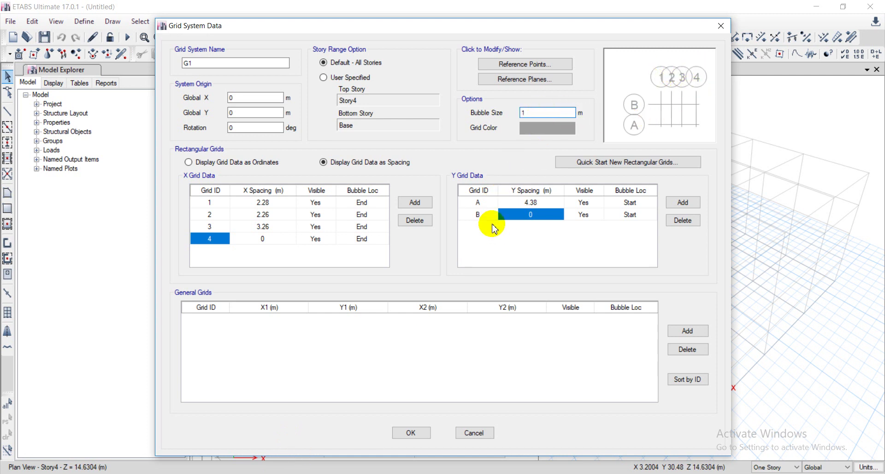
left_click(411, 332)
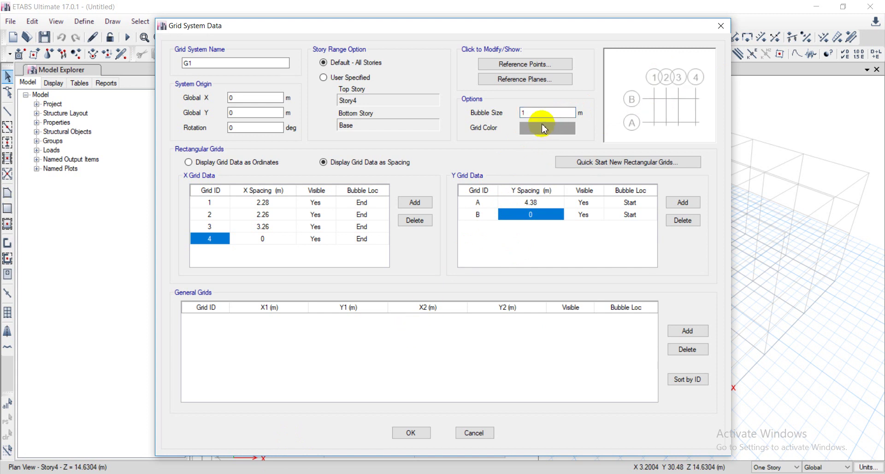
left_click(532, 112)
type("0.5")
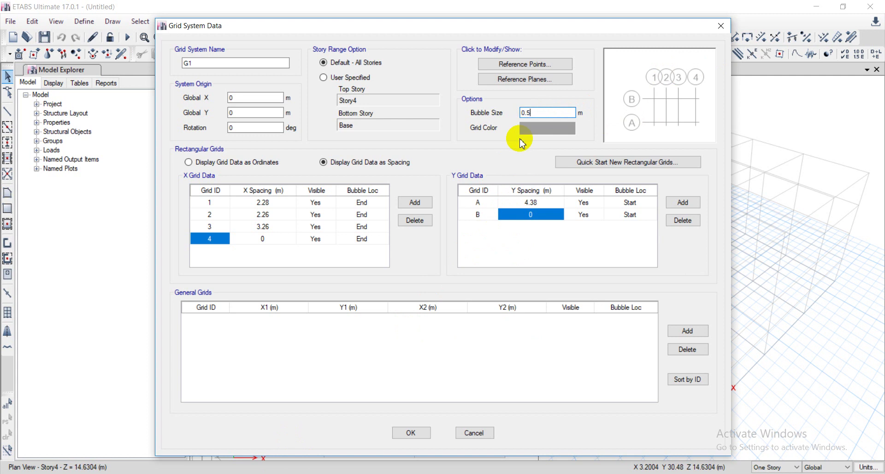
left_click(520, 204)
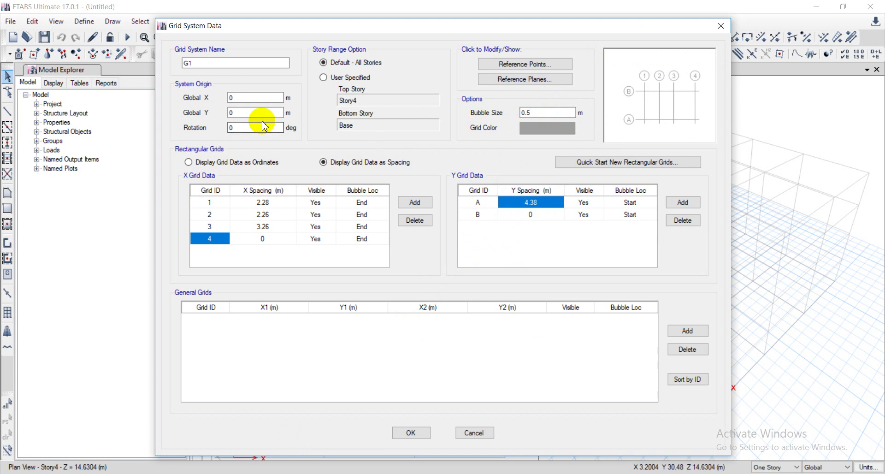
left_click(249, 112)
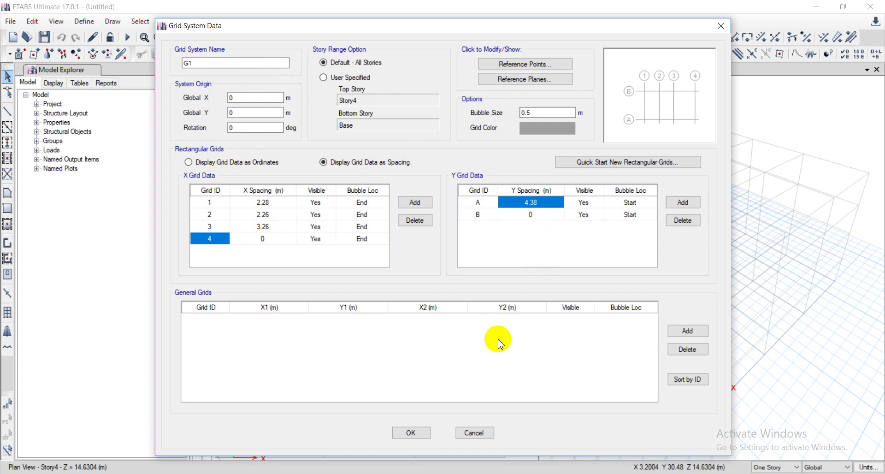
key("alt+Tab")
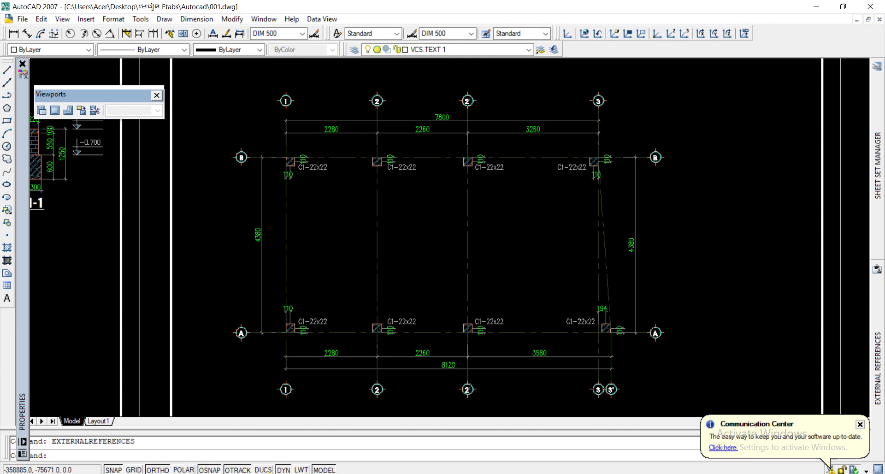
Select the whole AutoCAD column plan and zoom and pan across the sheets to read grid spacings
left_click(355, 316)
left_click(617, 330)
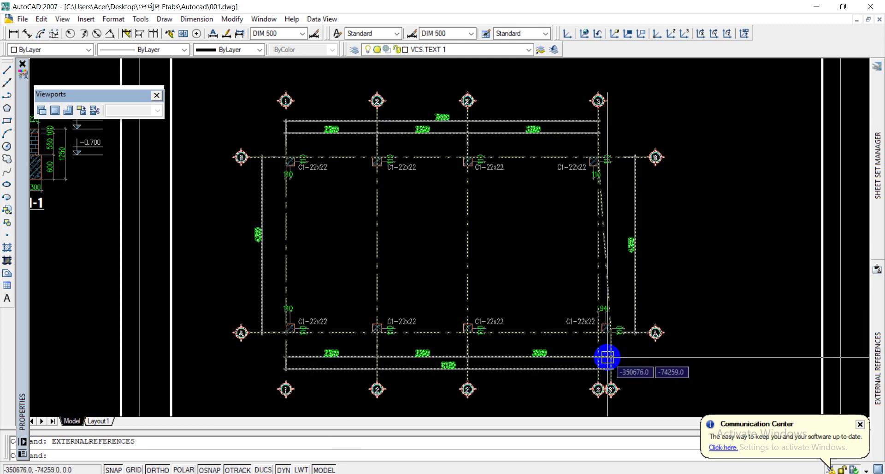
scroll(616, 330, "up", 8)
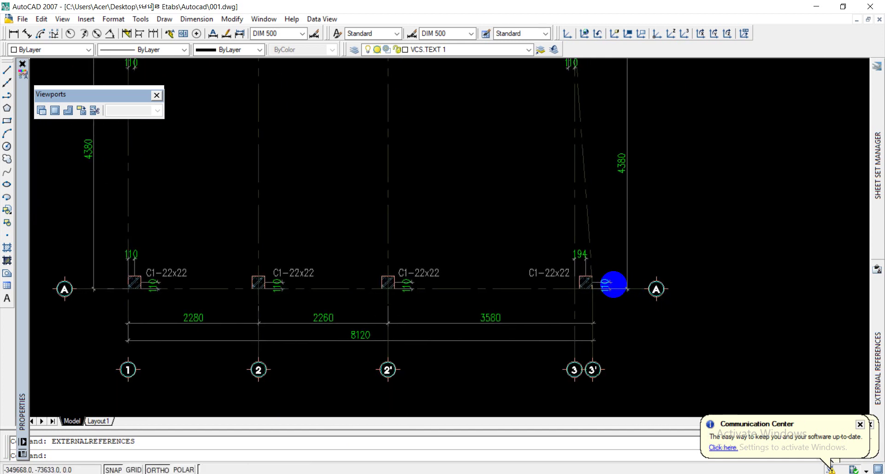
scroll(603, 300, "down", 8)
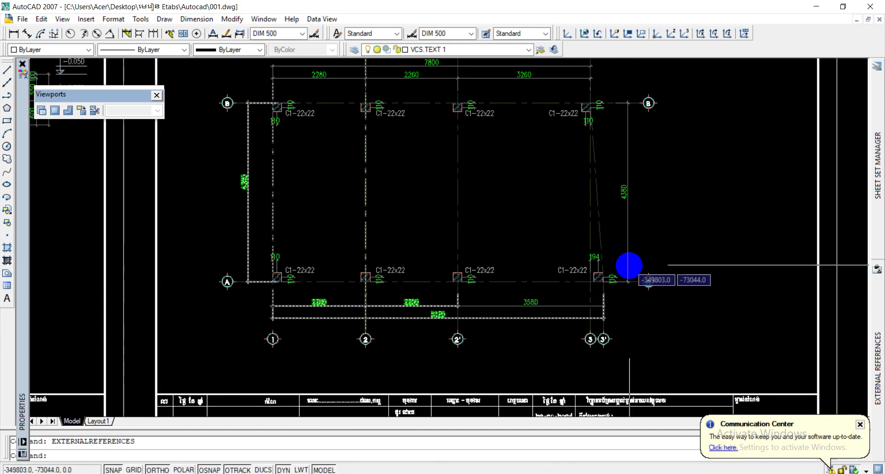
scroll(560, 148, "up", 6)
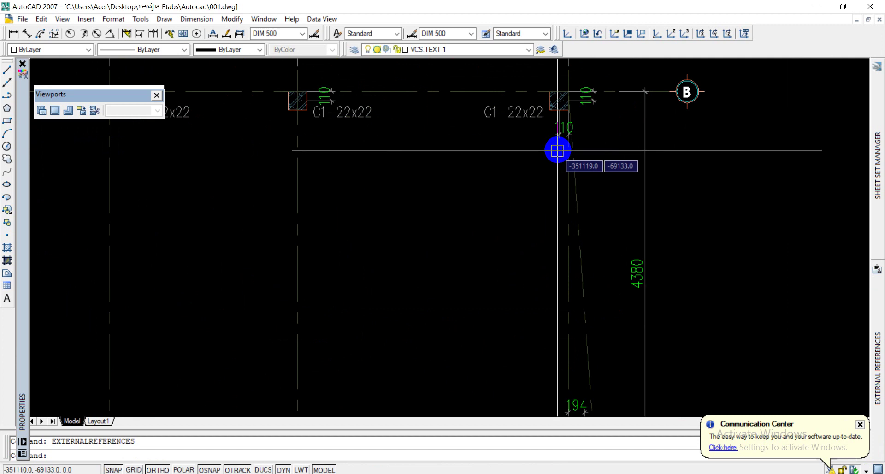
scroll(585, 148, "up", 3)
scroll(563, 192, "down", 8)
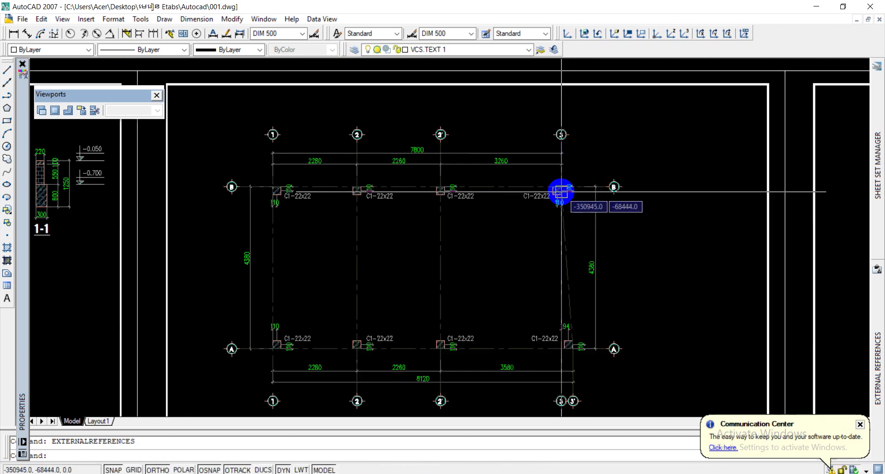
middle_click_drag(534, 219, 533, 148)
middle_click_drag(527, 234, 527, 217)
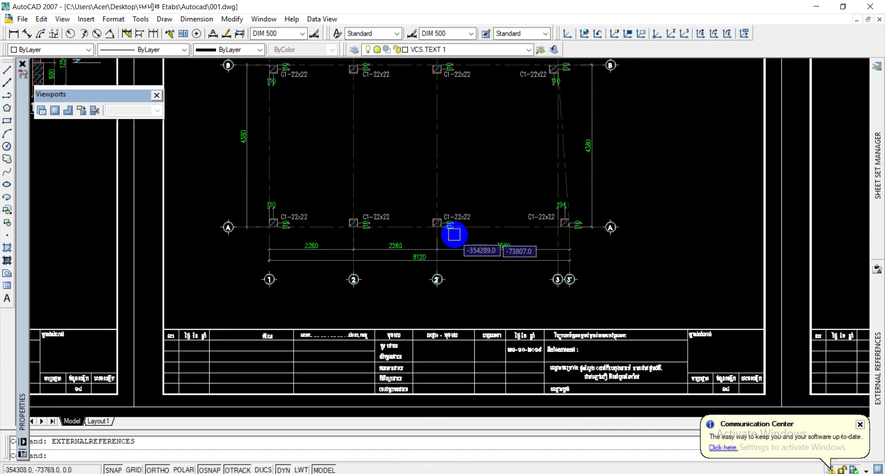
scroll(436, 241, "down", 6)
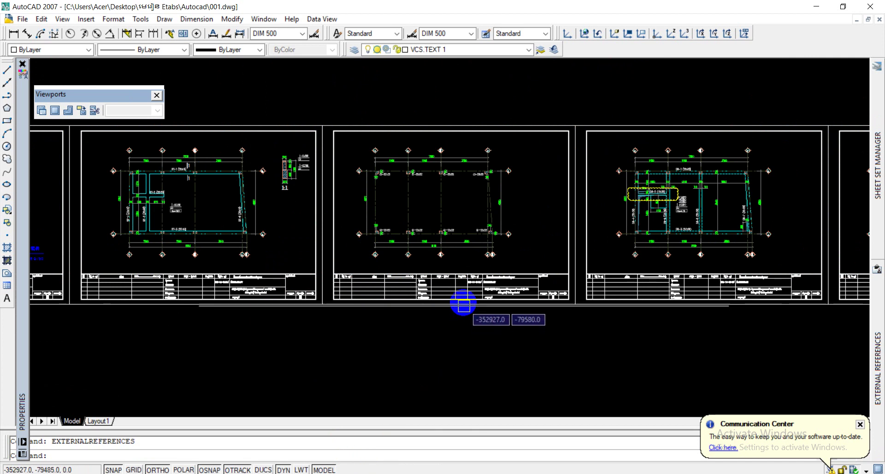
middle_click_drag(460, 300, 373, 218)
scroll(462, 167, "up", 8)
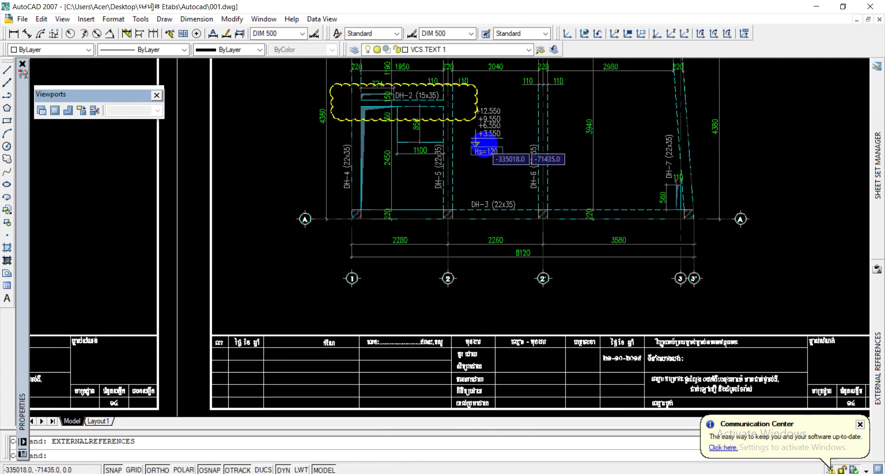
mouse_move(454, 222)
middle_mouse_down()
mouse_move(433, 247)
mouse_move(445, 232)
mouse_move(433, 219)
middle_mouse_up()
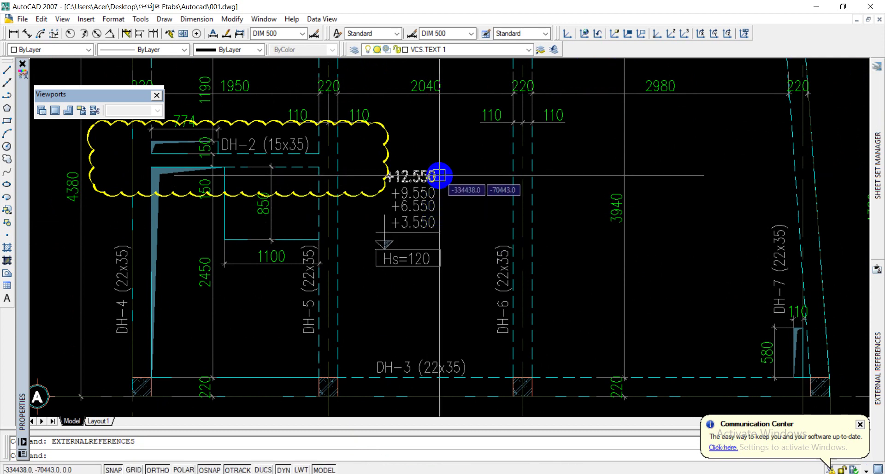
Zoom in on the clouded DM-2 beam area, then return to ETABS's Grid System Data
scroll(439, 175, "down", 8)
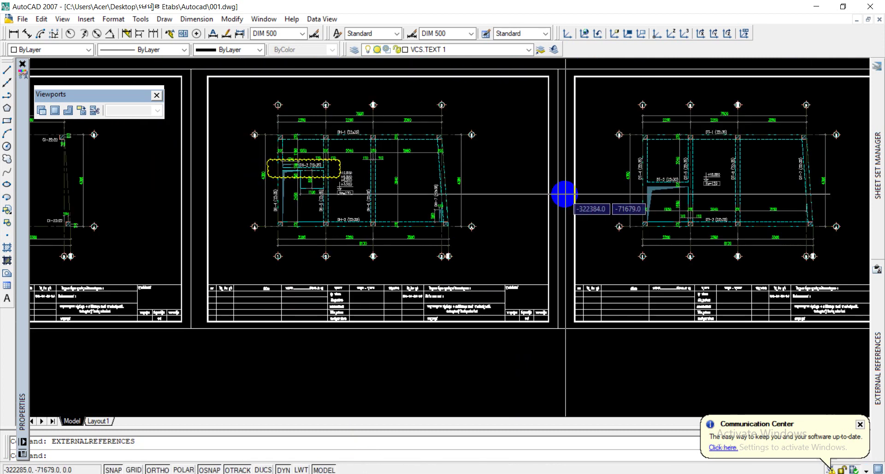
scroll(553, 184, "up", 3)
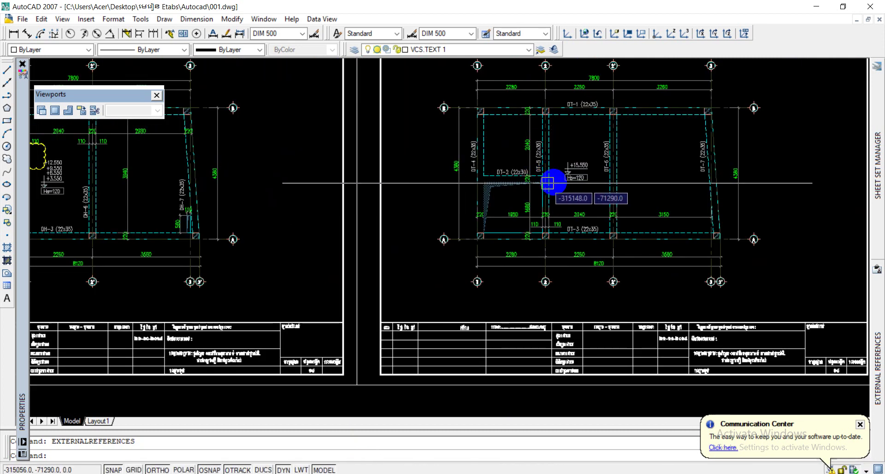
scroll(548, 183, "up", 3)
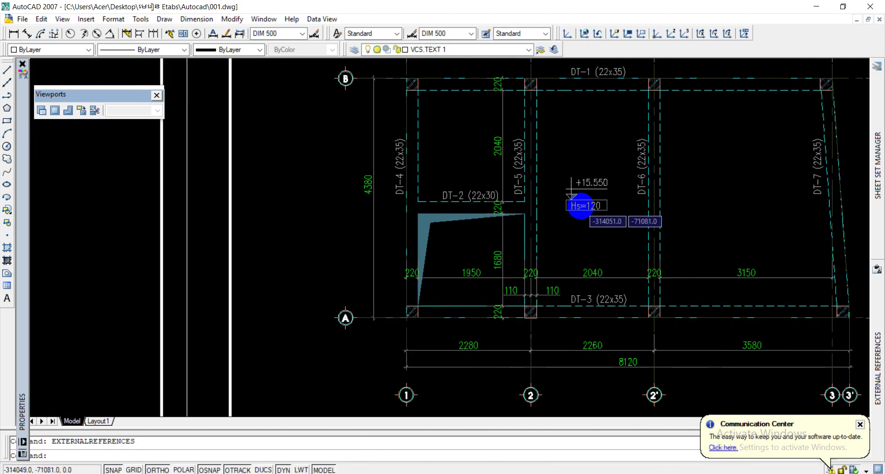
scroll(599, 217, "down", 5)
scroll(352, 197, "up", 1)
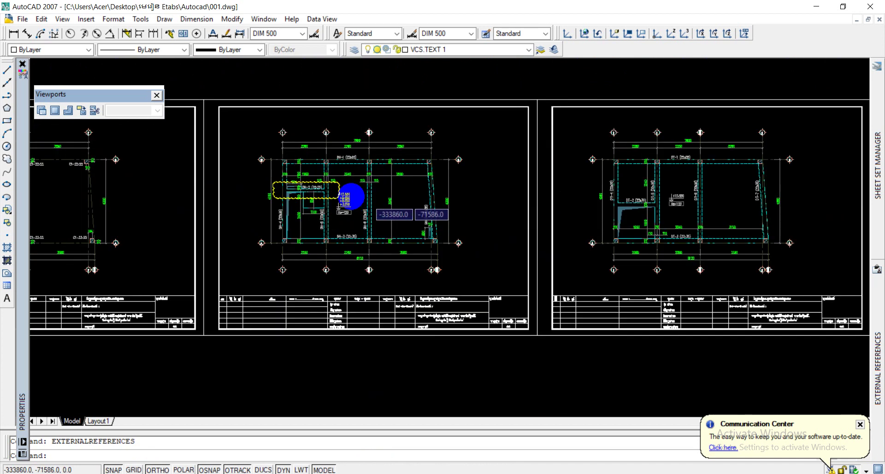
scroll(351, 197, "up", 2)
scroll(349, 197, "down", 4)
scroll(595, 208, "down", 2)
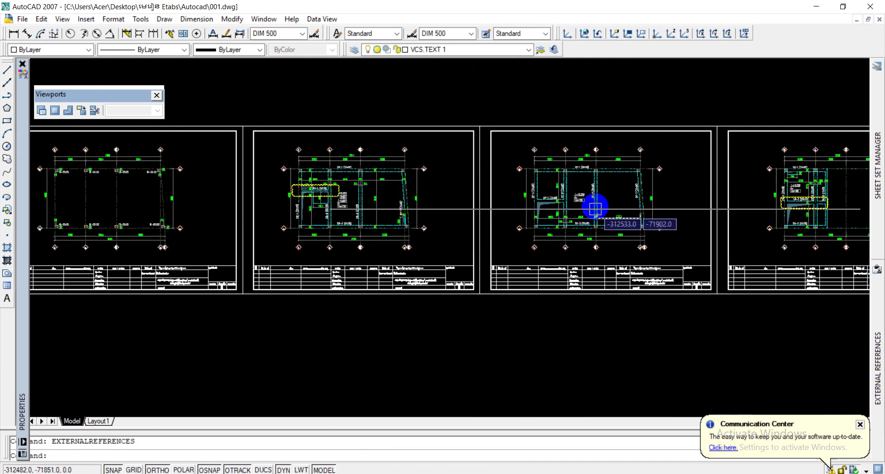
scroll(446, 187, "up", 1)
scroll(613, 201, "up", 2)
scroll(424, 143, "up", 2)
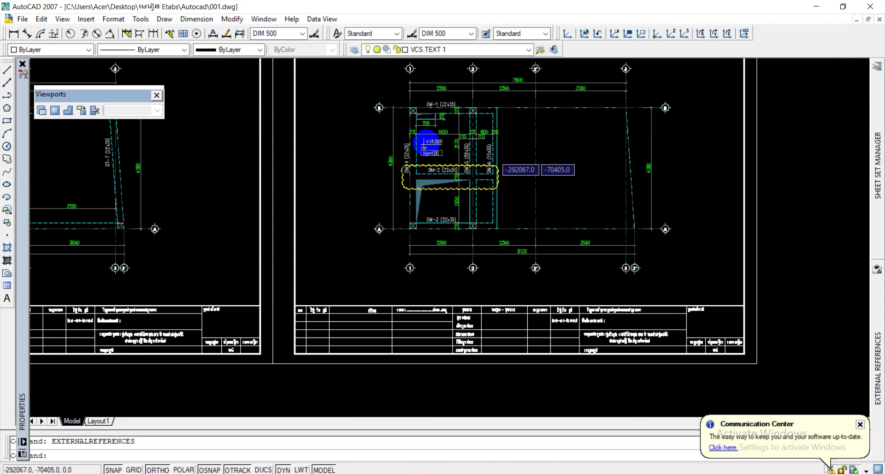
scroll(430, 143, "up", 5)
mouse_move(429, 183)
middle_mouse_down()
mouse_move(468, 224)
mouse_move(492, 213)
mouse_move(574, 213)
middle_mouse_up()
scroll(492, 212, "down", 2)
scroll(523, 214, "down", 1)
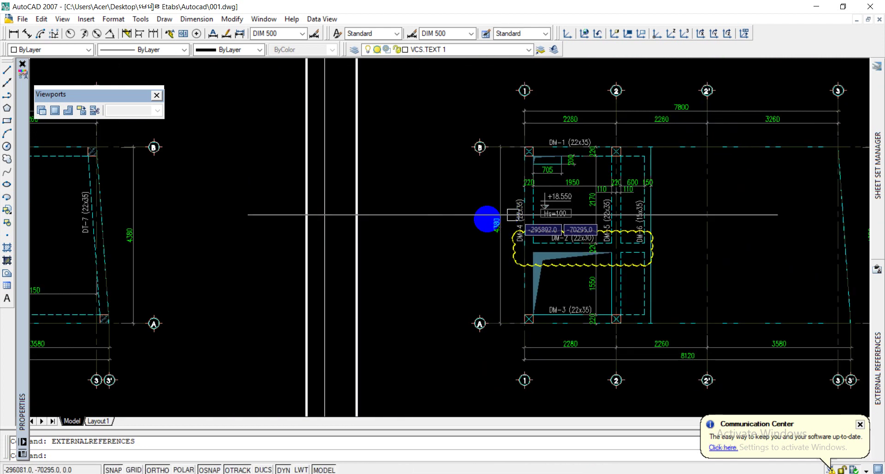
key("alt+Tab")
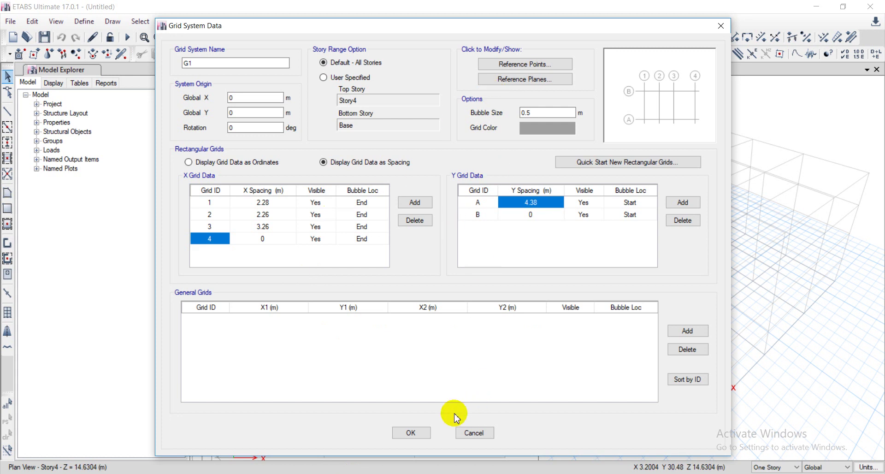
Keep the grid data unchanged and enter story heights: Story1 3.55 m, Stories 2–4 3 m each
left_click(410, 434)
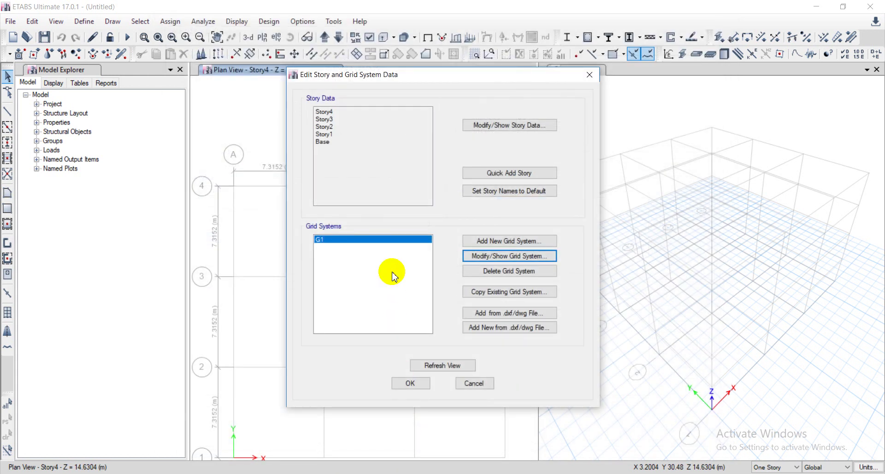
left_click(509, 125)
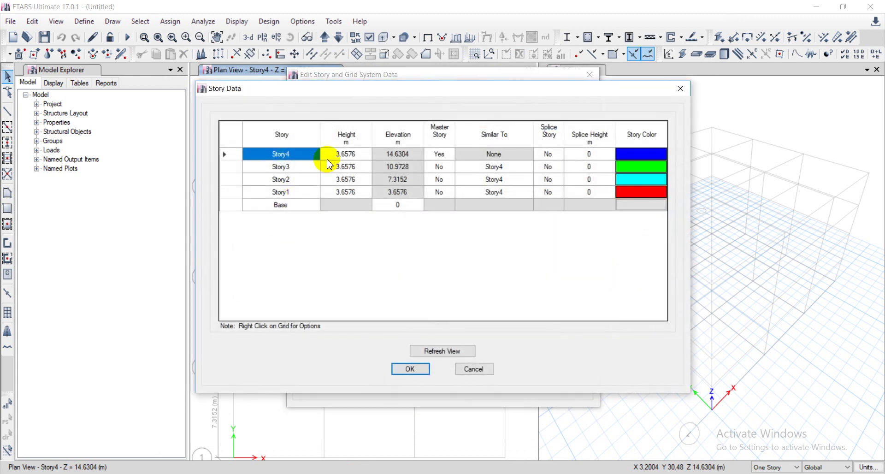
left_click(350, 154)
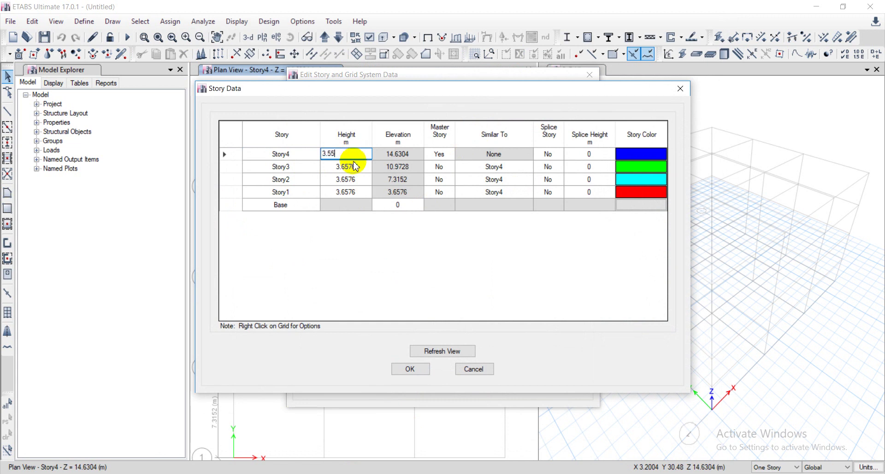
left_click(355, 167)
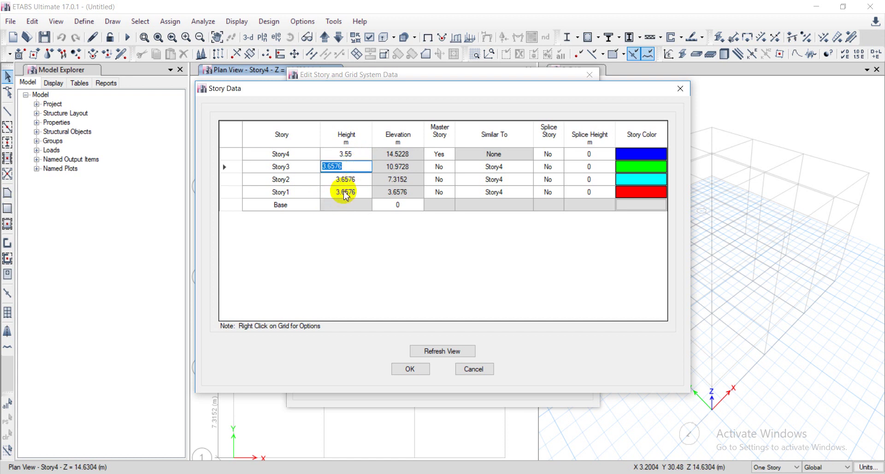
left_click(347, 192)
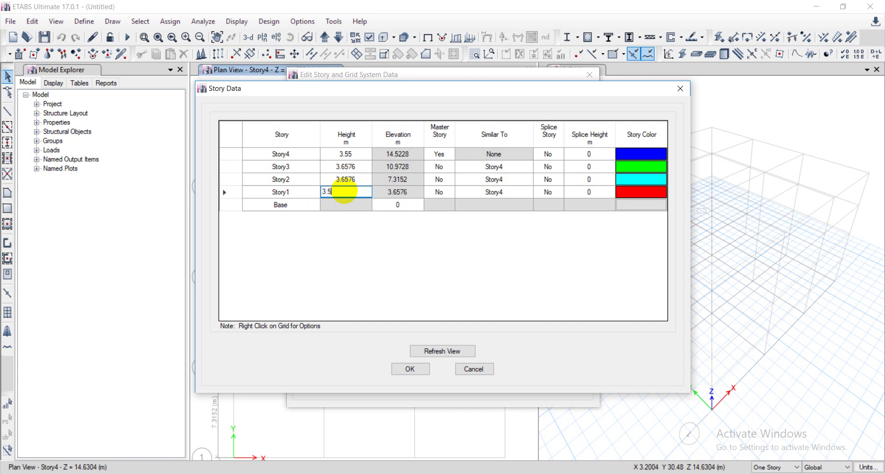
left_click(350, 179)
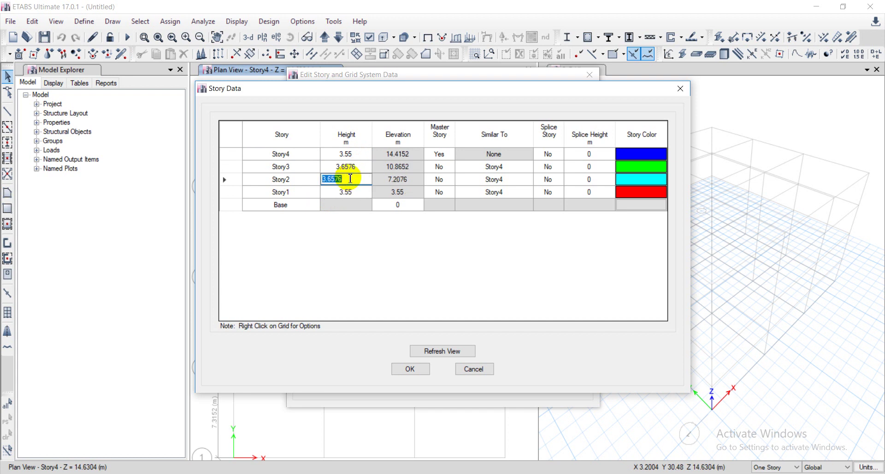
left_click(356, 169)
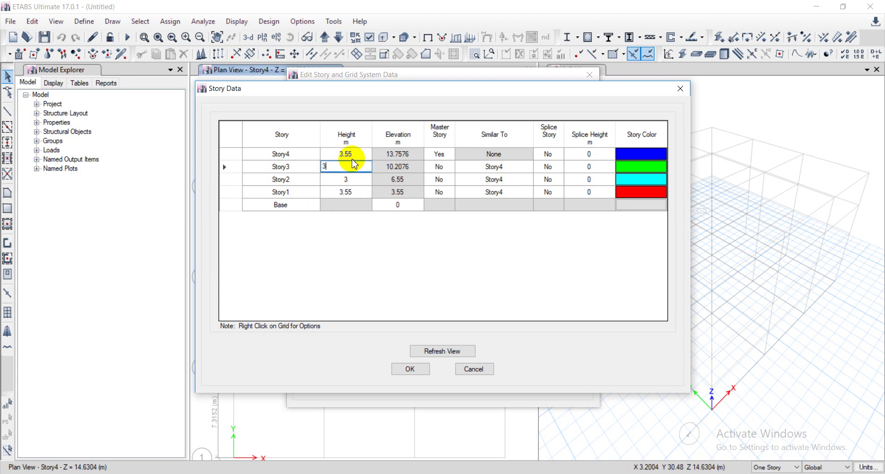
left_click(355, 153)
type("3")
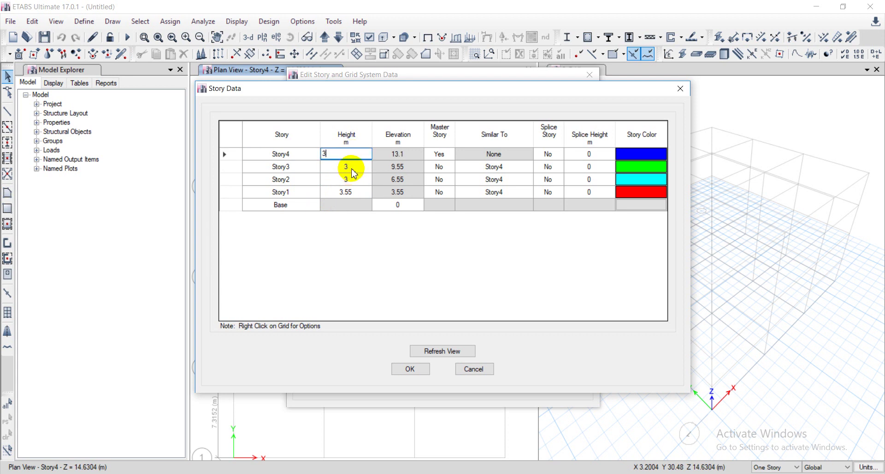
key("Return")
left_click(352, 154)
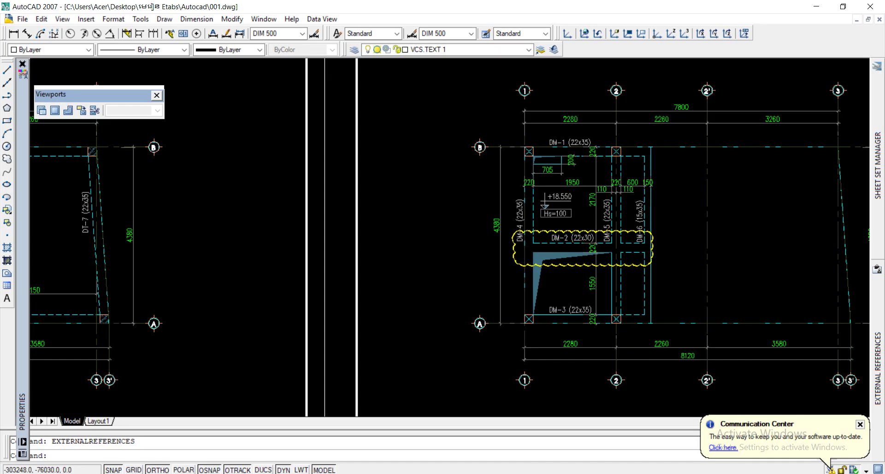
Pan and zoom the AutoCAD plan to examine the +18.550 level note and DM-2 beam details
mouse_move(624, 203)
middle_mouse_down()
mouse_move(407, 176)
mouse_move(316, 195)
middle_mouse_up()
scroll(352, 208, "up", 6)
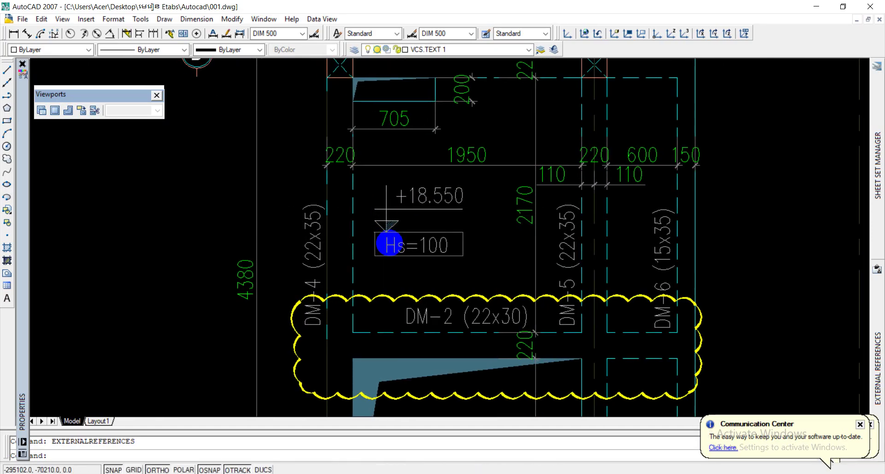
scroll(379, 244, "down", 5)
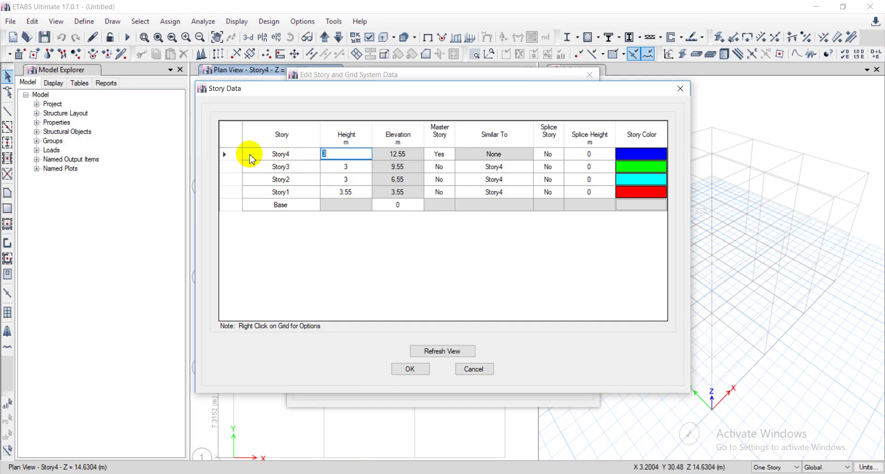
Apply the story heights, then reopen Story Data to verify Story1 at 3.55 m and Stories 2–4 at 3 m
left_click(233, 155)
right_click(234, 160)
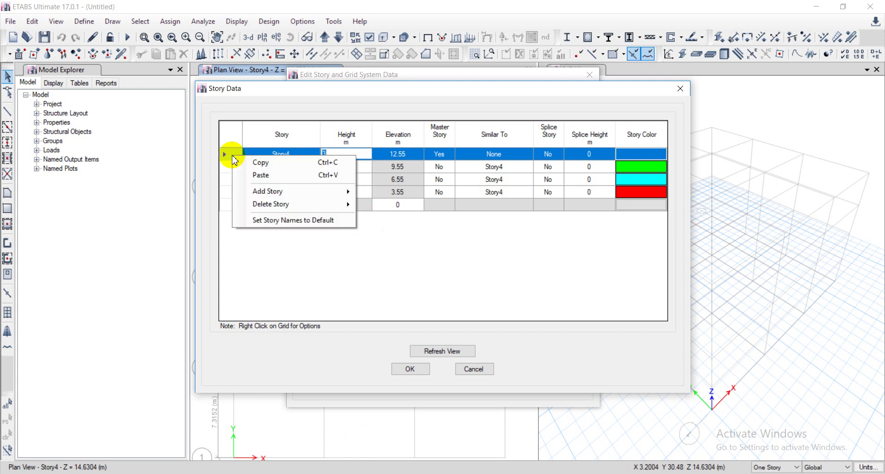
left_click(230, 152)
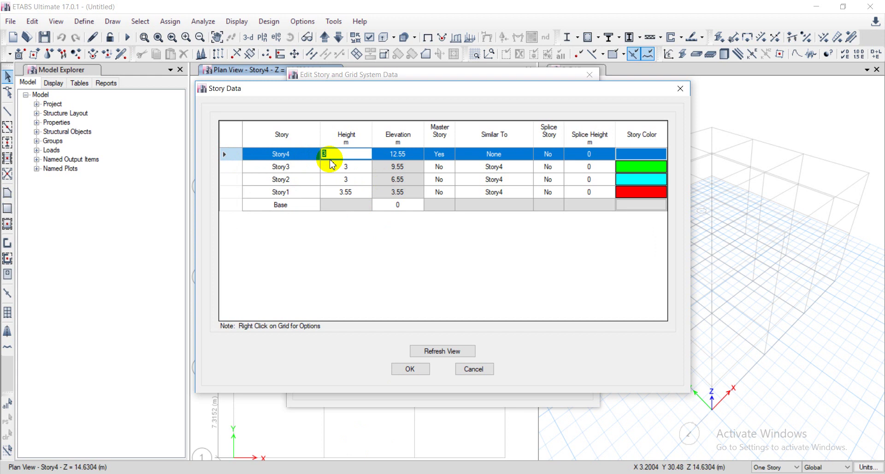
left_click(411, 368)
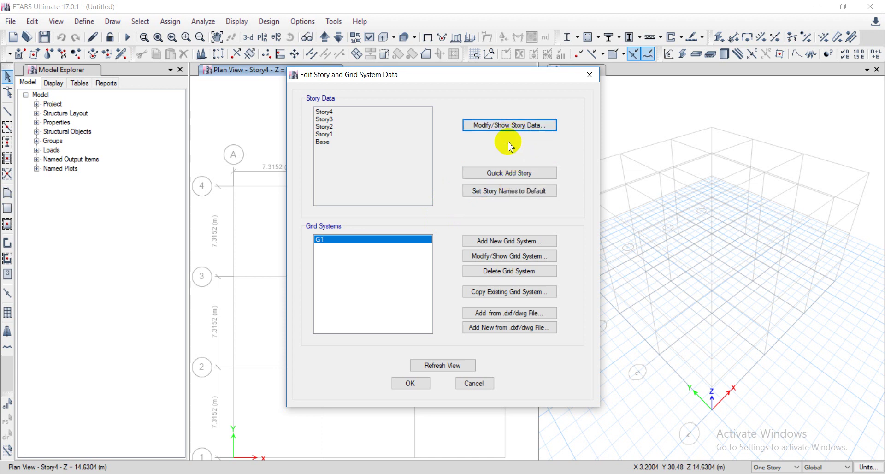
left_click(509, 125)
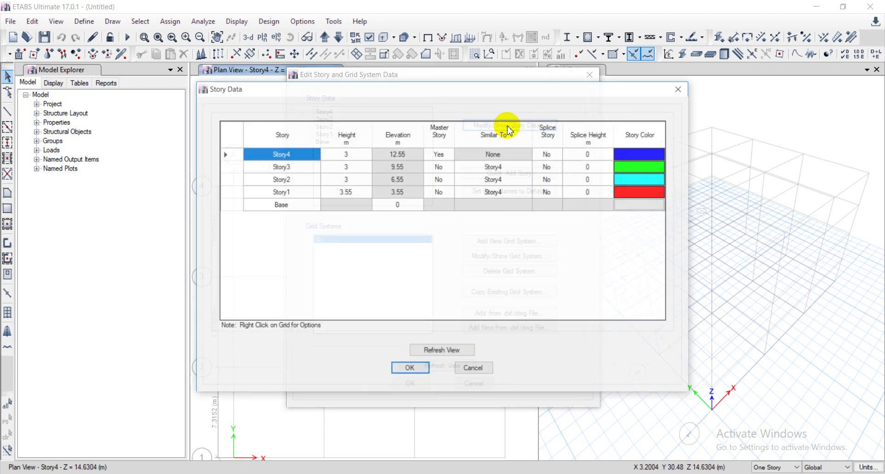
left_click(226, 156)
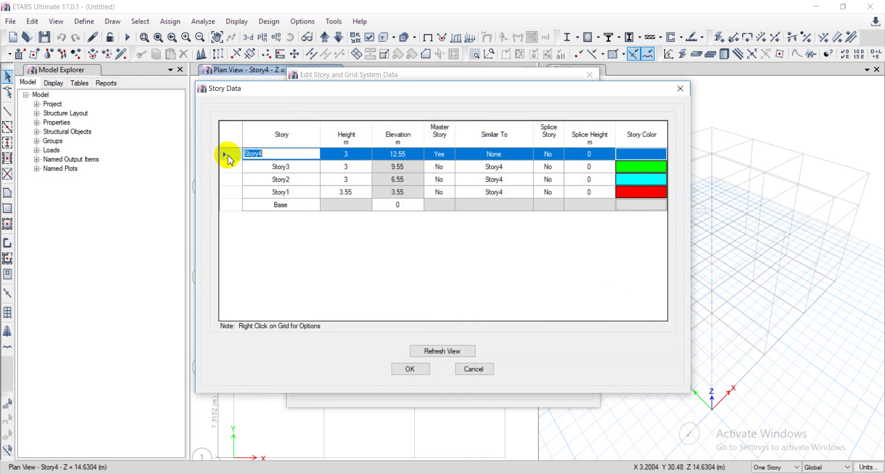
left_click(274, 204)
Add Story5 above Story4 and set its height to 3 m
left_click(233, 206)
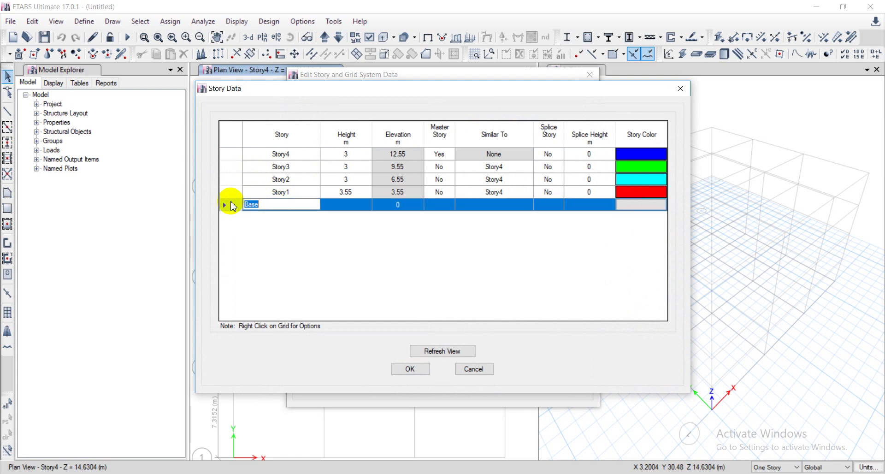
right_click(232, 206)
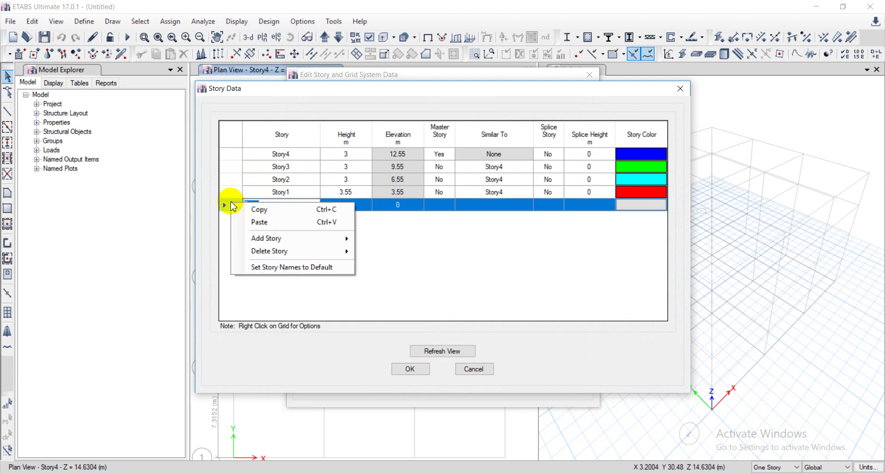
left_click(322, 238)
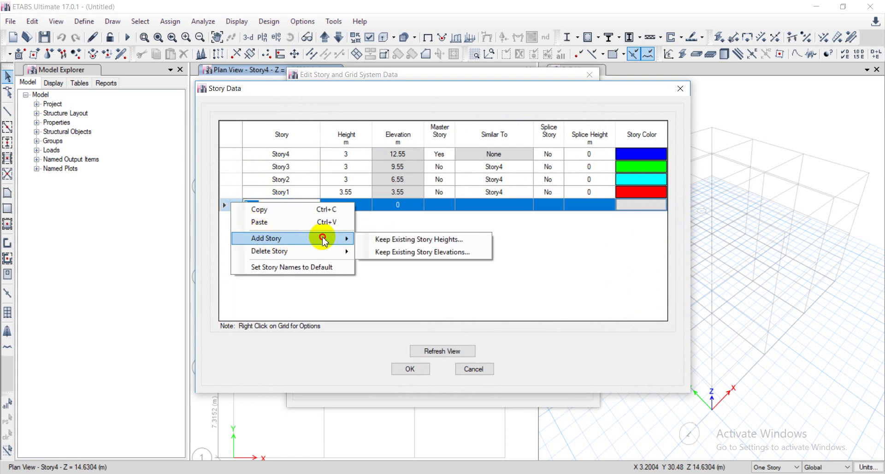
left_click(399, 243)
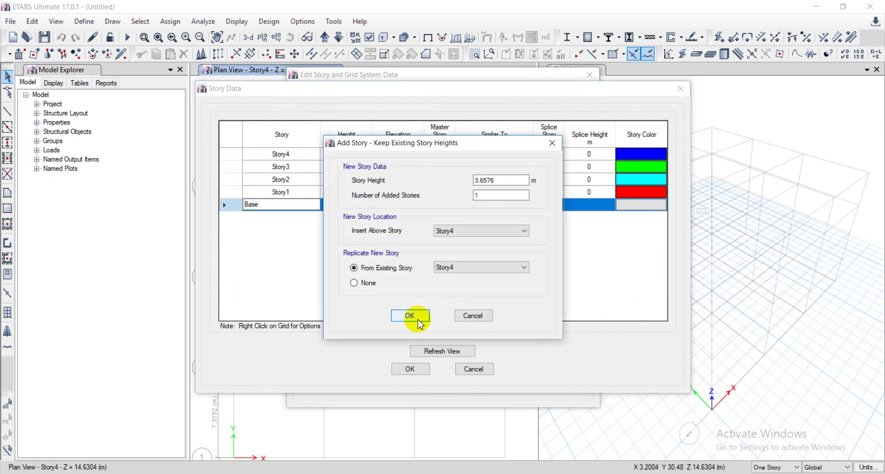
left_click(418, 318)
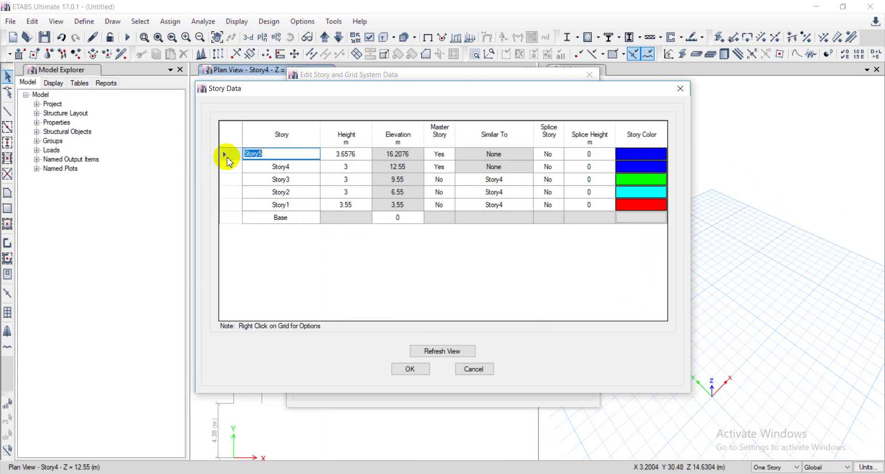
left_click(340, 154)
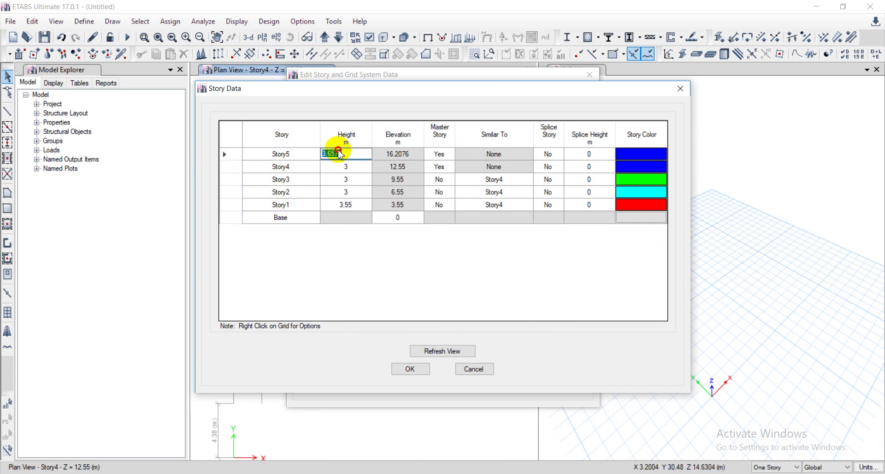
type("3")
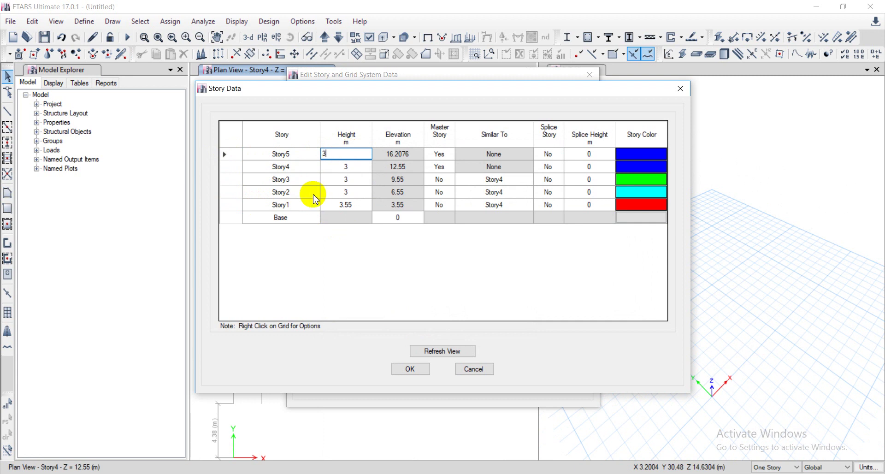
left_click(309, 192)
Add Story6 above Story5 with a 3 m story height
left_click(237, 157)
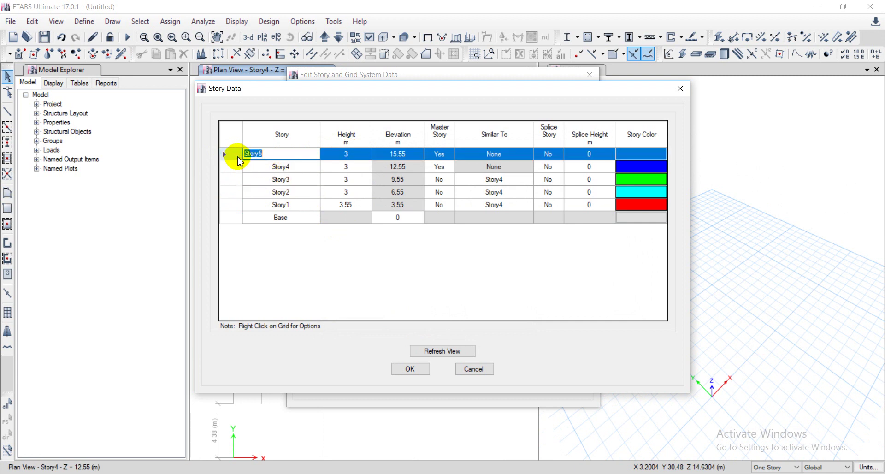
right_click(239, 158)
mouse_move(314, 191)
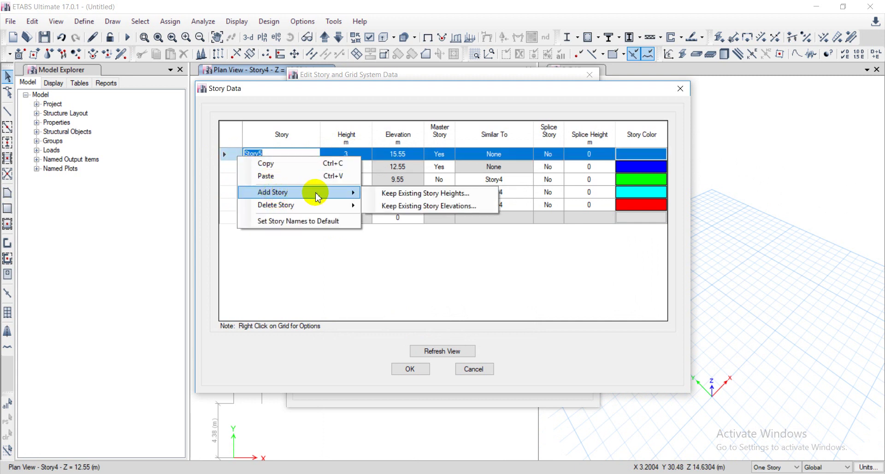
left_click(413, 199)
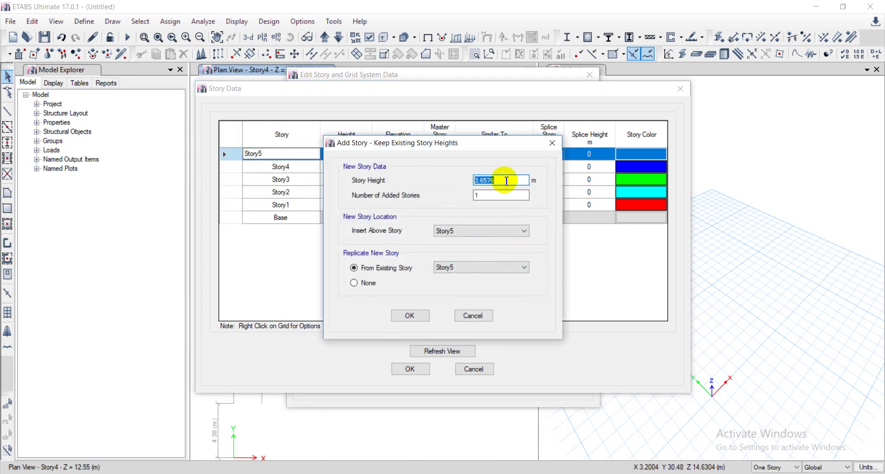
type("3")
left_click(409, 315)
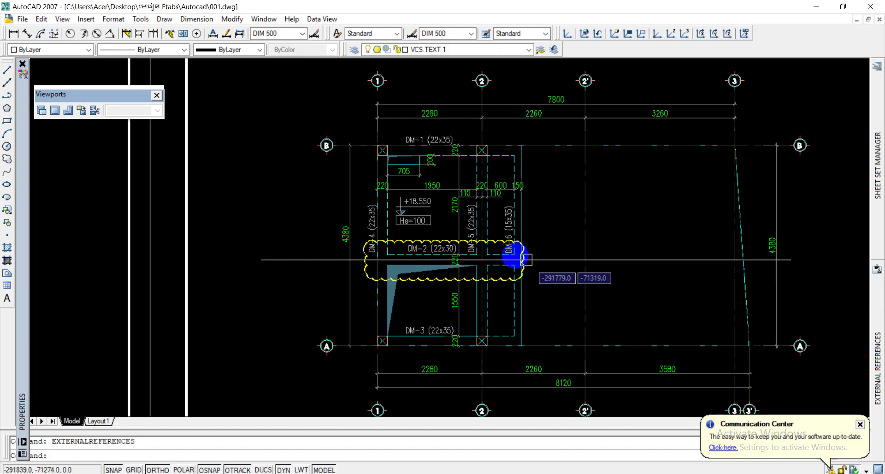
scroll(461, 230, "up", 4)
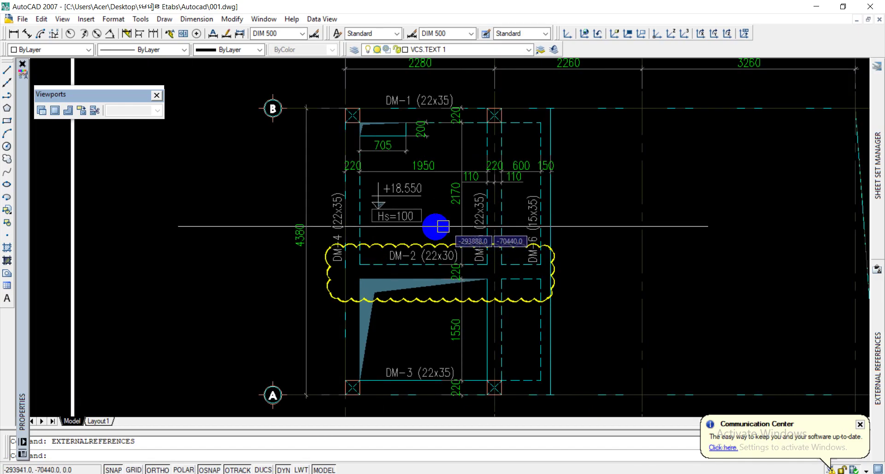
scroll(427, 208, "down", 3)
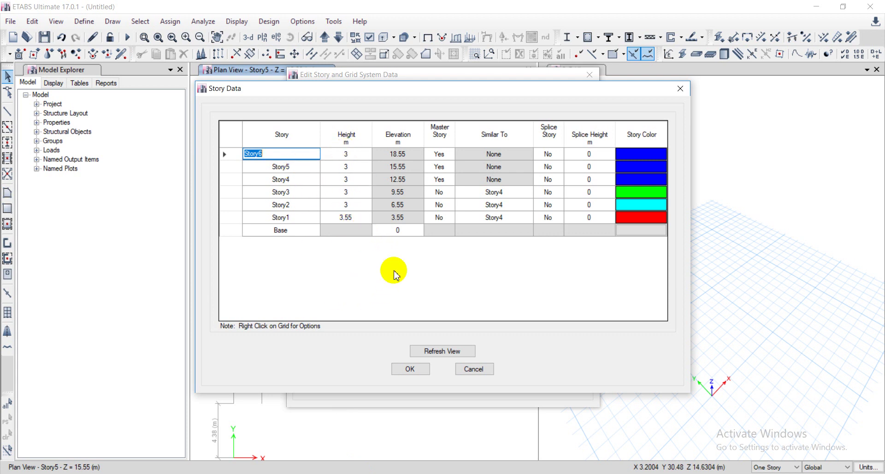
Accept the Story Data and Grid System Data dialogs, then frame the Story6 plan at 18.55 m
left_click(410, 368)
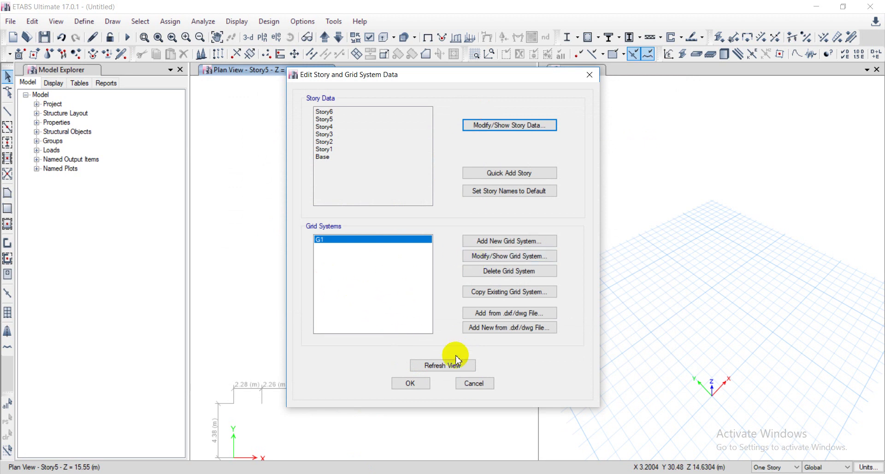
left_click(409, 383)
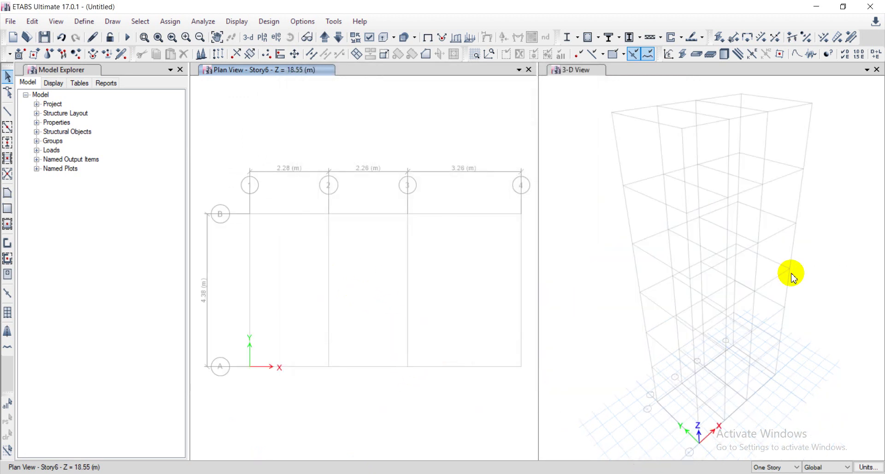
scroll(417, 201, "up", 2)
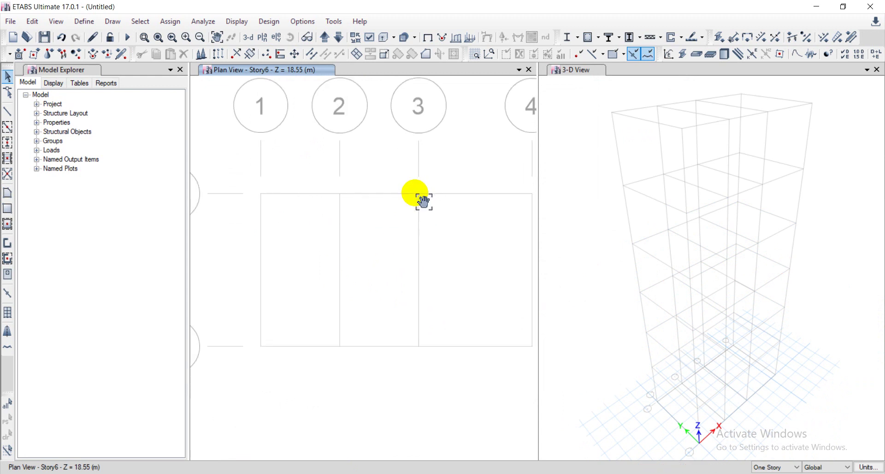
scroll(411, 195, "down", 2)
scroll(403, 186, "down", 2)
scroll(397, 196, "up", 2)
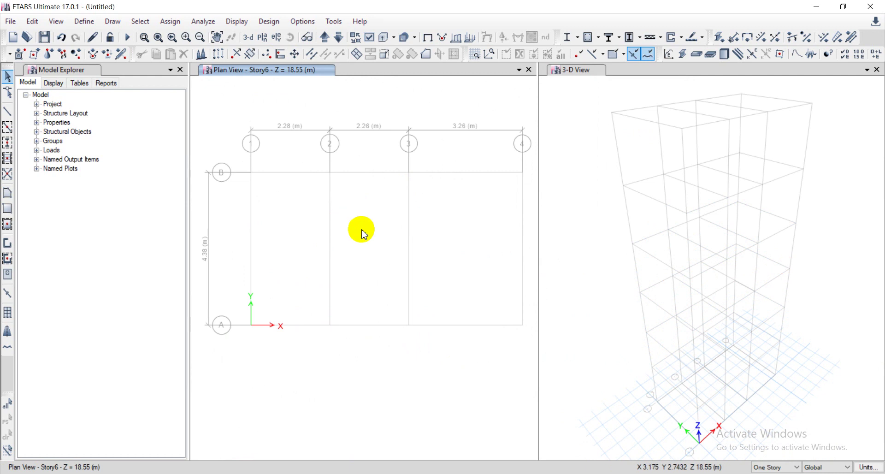
mouse_move(401, 225)
middle_mouse_down()
mouse_move(358, 225)
mouse_move(395, 231)
mouse_move(393, 222)
middle_mouse_up()
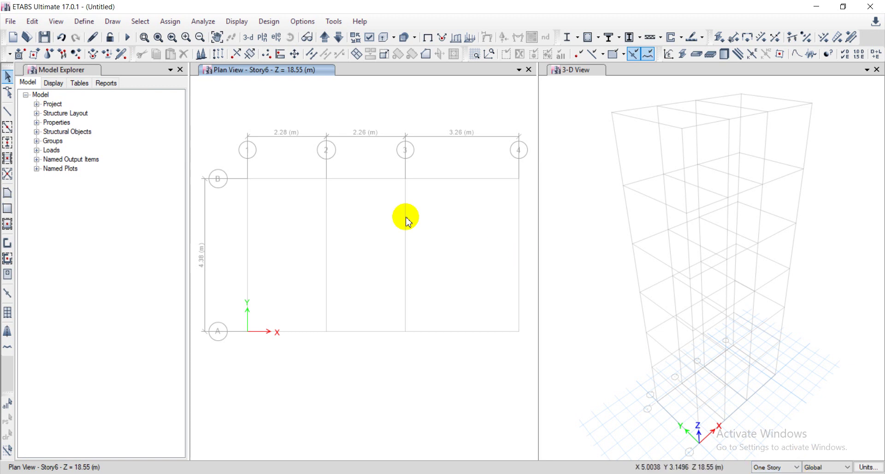
scroll(382, 203, "down", 3)
scroll(392, 212, "up", 3)
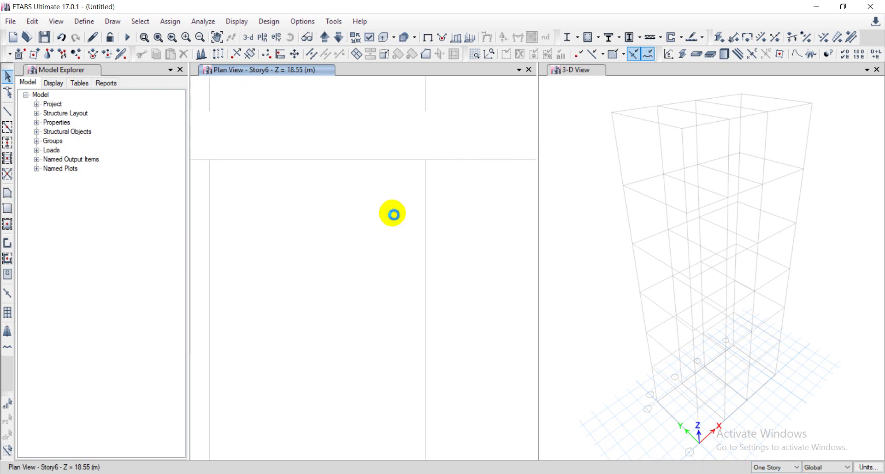
scroll(328, 203, "down", 3)
middle_click_drag(330, 207, 351, 206)
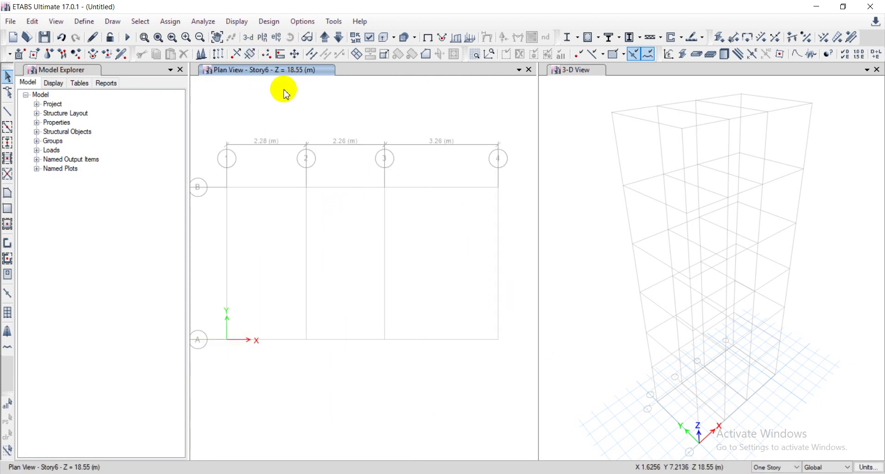
Switch the plan view to Story1 at 3.55 m elevation and re-centre its grid
left_click(262, 37)
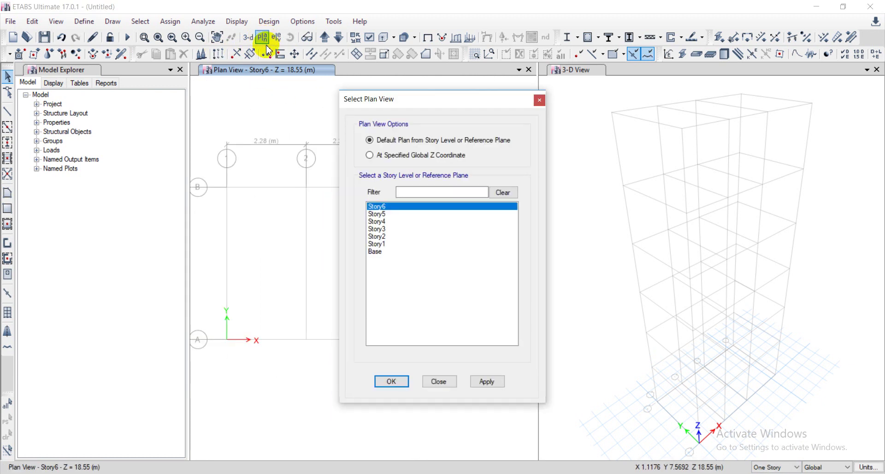
left_click(380, 243)
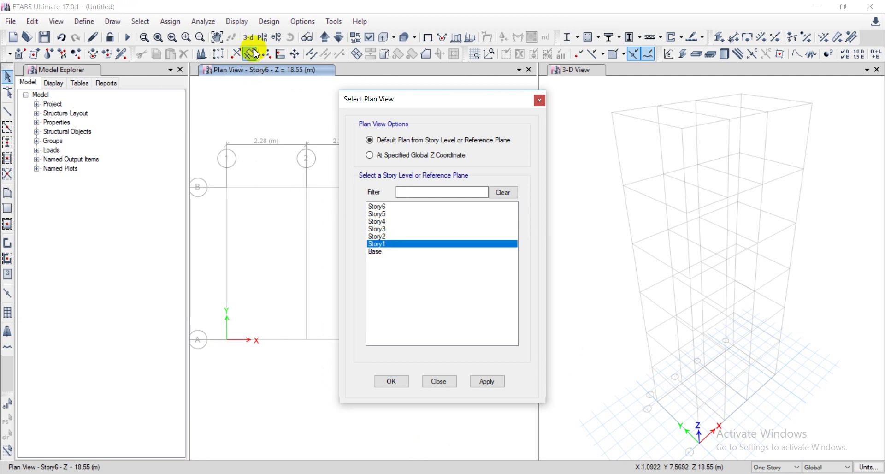
left_click(263, 37)
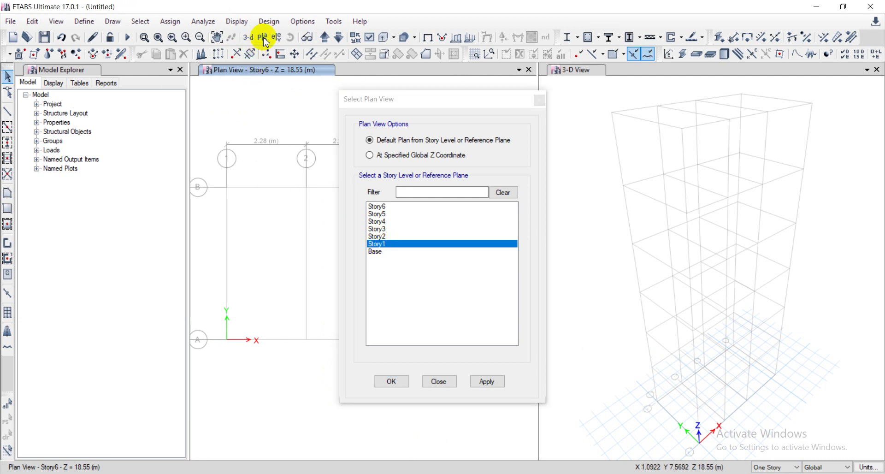
left_click(390, 381)
middle_click_drag(320, 293, 272, 252)
scroll(337, 271, "up", 3)
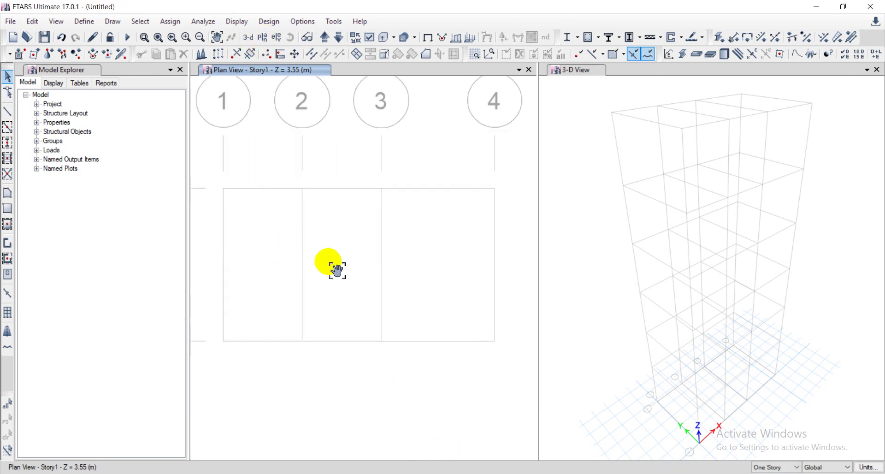
middle_click_drag(327, 261, 352, 262)
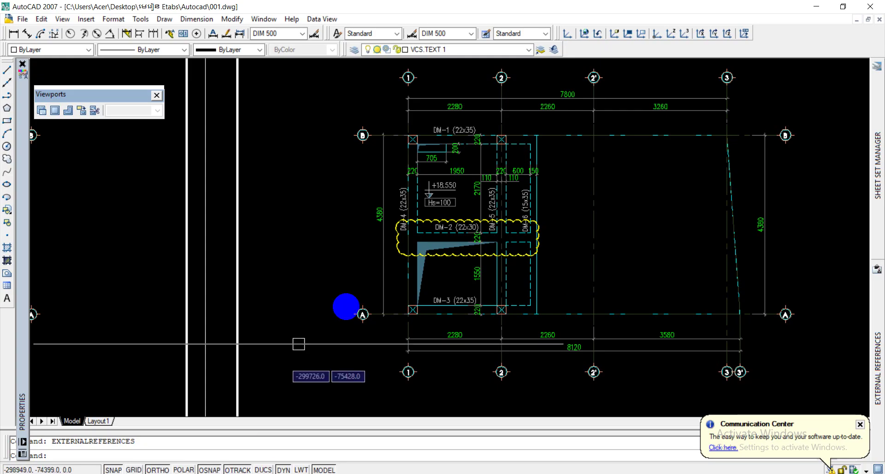
Pan and zoom across the AutoCAD sheets to the C1-22x22 column layout plan
scroll(346, 267, "down", 5)
middle_click_drag(508, 230, 706, 225)
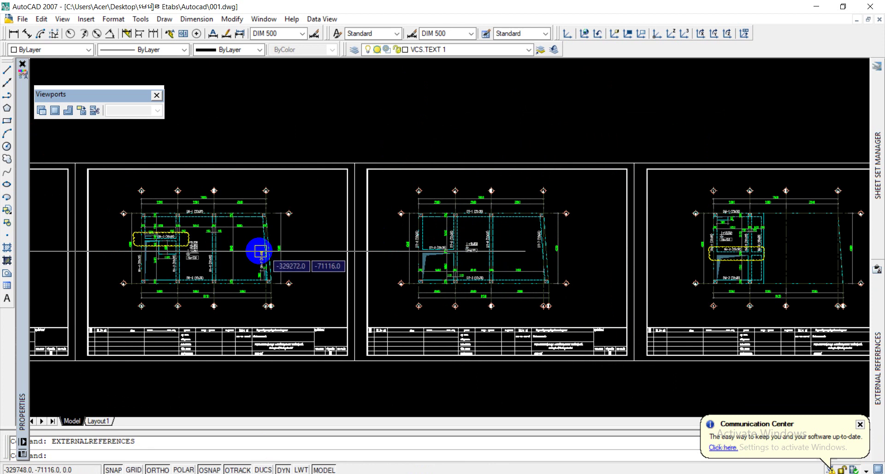
middle_click_drag(264, 250, 544, 196)
mouse_move(252, 235)
middle_mouse_down()
mouse_move(443, 240)
mouse_move(245, 206)
middle_mouse_up()
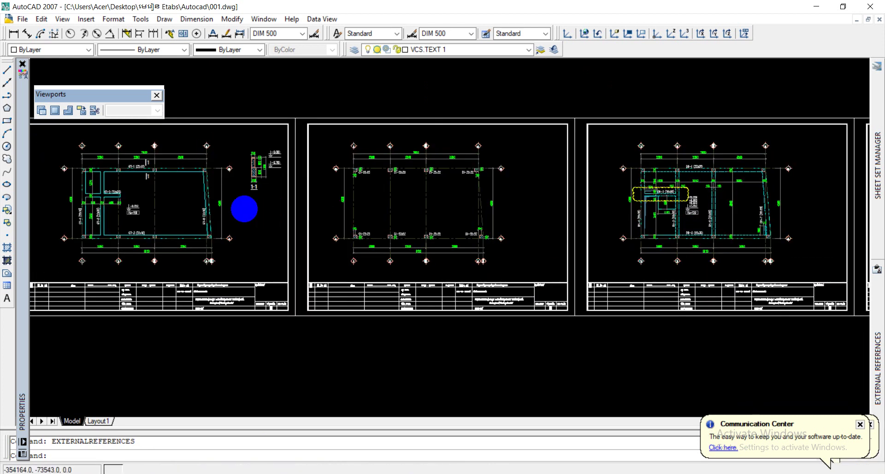
scroll(425, 190, "up", 3)
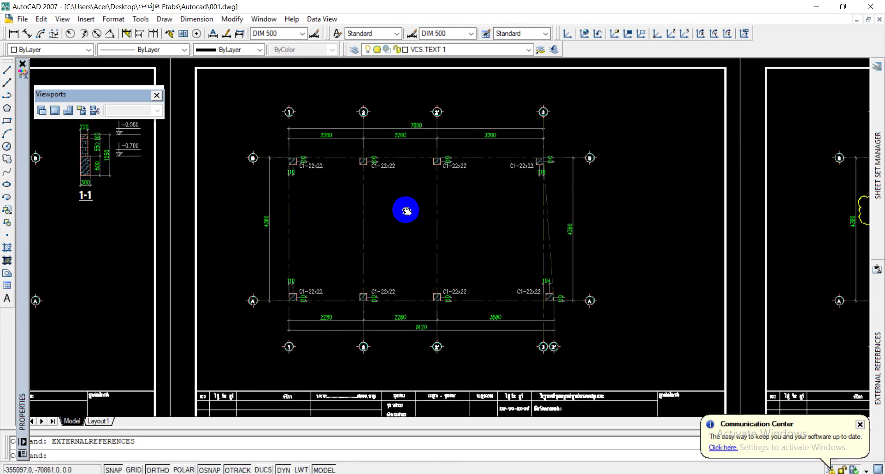
middle_click_drag(405, 209, 377, 189)
scroll(386, 200, "up", 2)
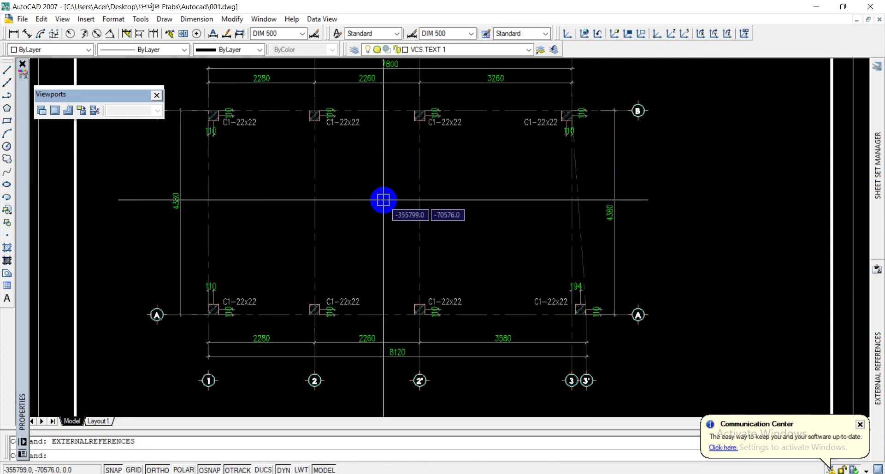
middle_click_drag(412, 213, 453, 231)
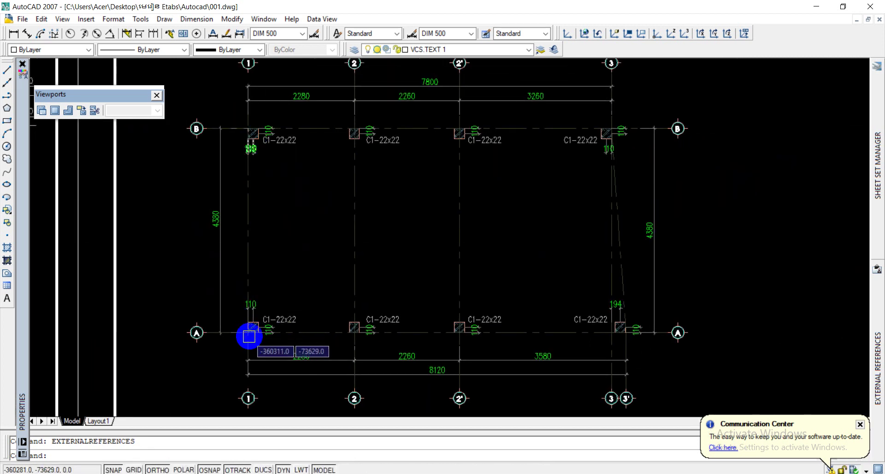
Inspect the 110 and 194 column offsets along the upper and lower rows, then return to ETABS
scroll(252, 131, "up", 2)
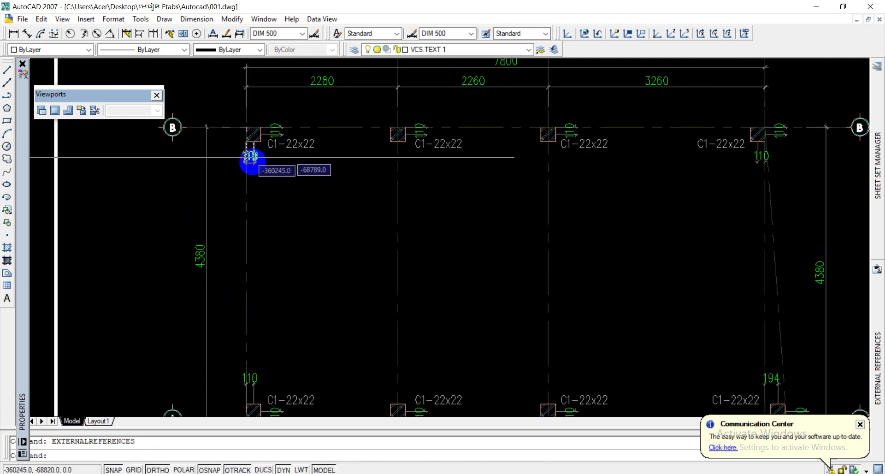
scroll(258, 161, "down", 3)
scroll(516, 146, "up", 3)
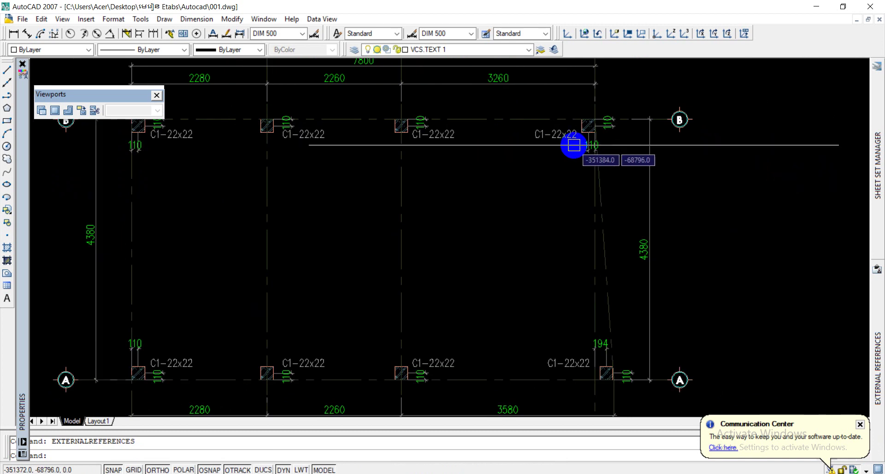
middle_click_drag(487, 220, 507, 199)
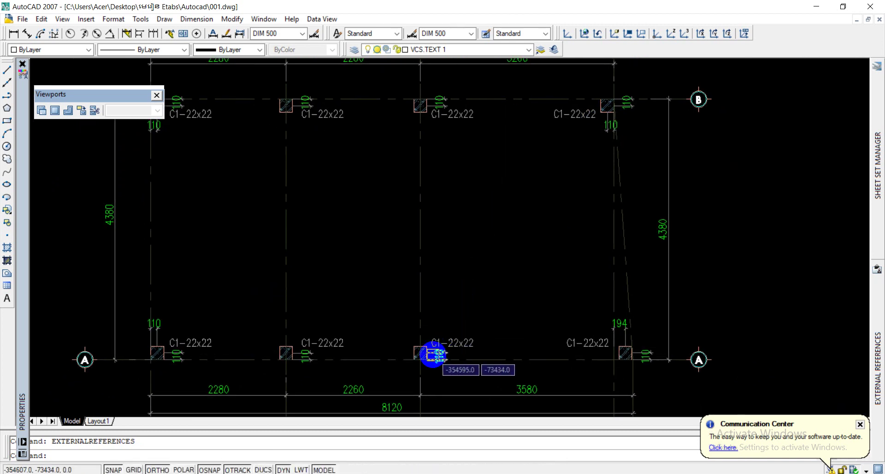
middle_click_drag(448, 232, 465, 235)
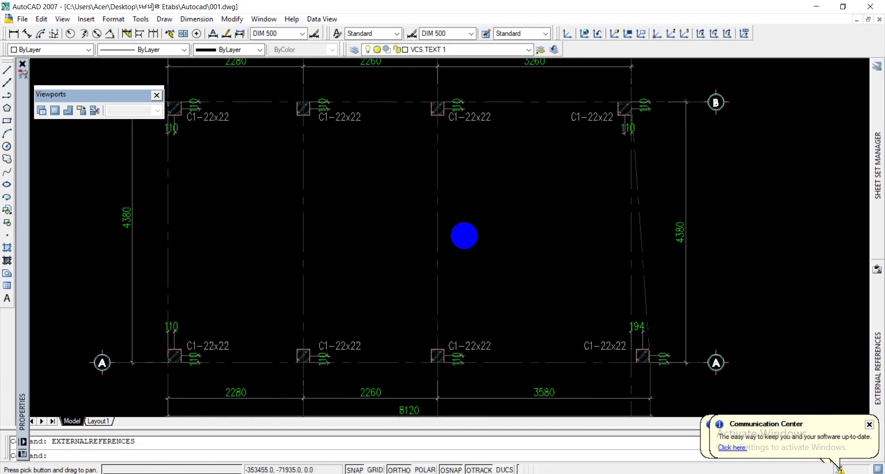
mouse_move(220, 132)
middle_mouse_down()
mouse_move(285, 189)
mouse_move(237, 152)
mouse_move(298, 184)
middle_mouse_up()
scroll(208, 226, "up", 2)
scroll(231, 148, "down", 3)
scroll(278, 170, "down", 2)
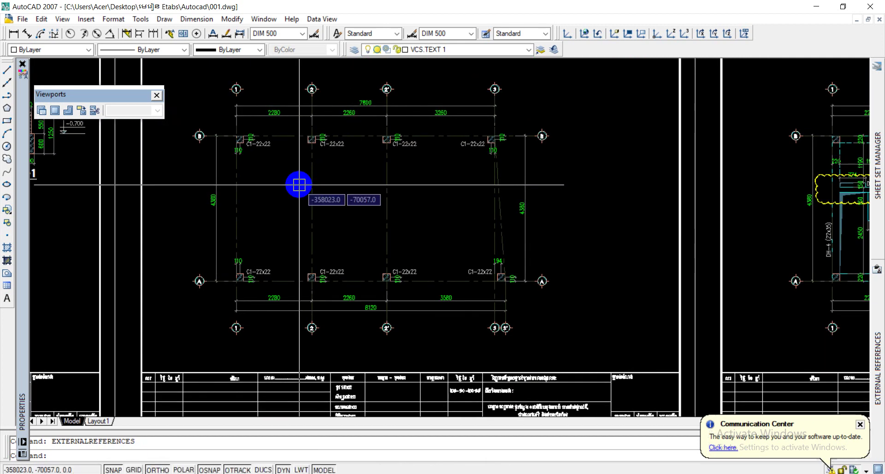
left_click(353, 472)
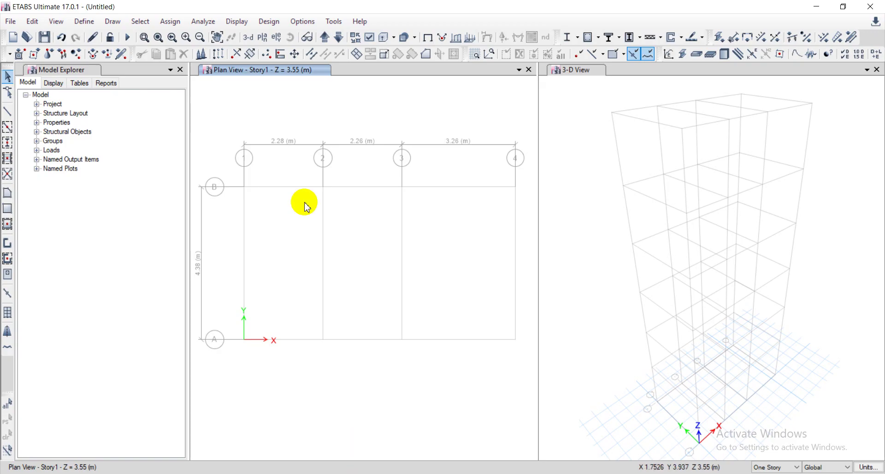
Start the column tool with C1 22X22 as the section property
left_click(7, 143)
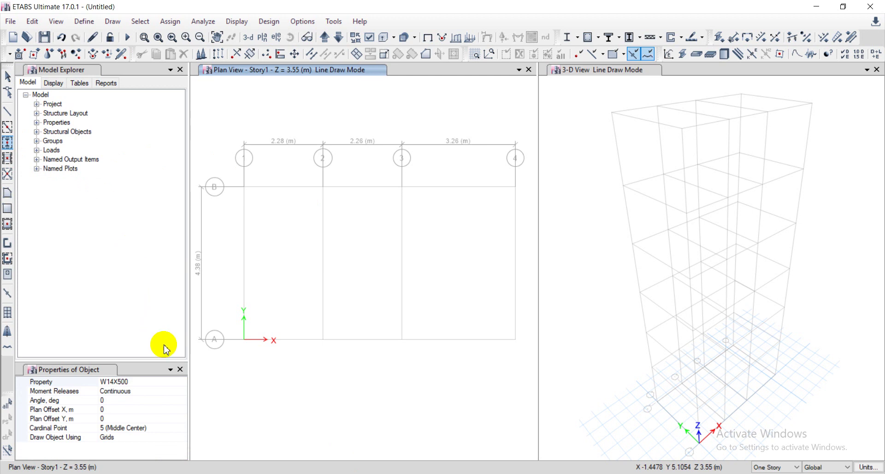
left_click(151, 382)
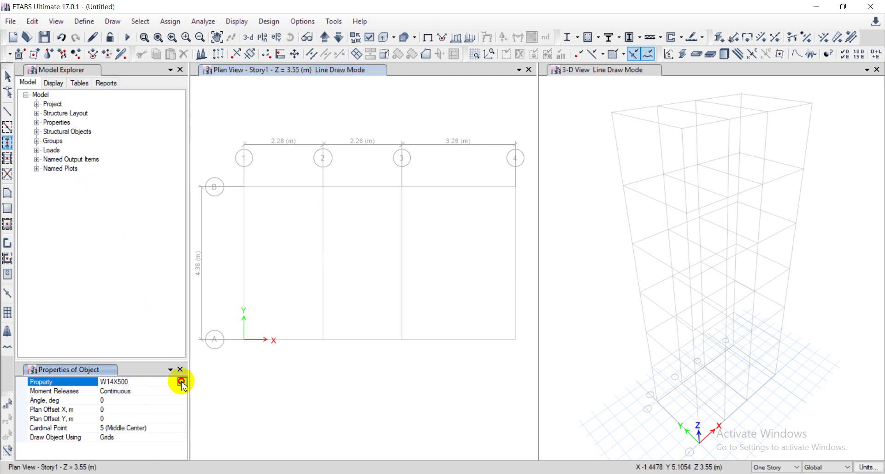
left_click(183, 382)
scroll(170, 406, "up", 10)
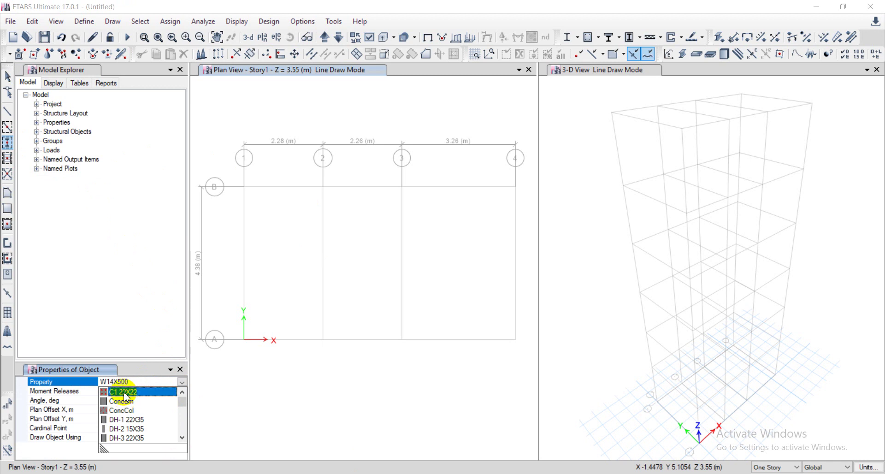
left_click(123, 392)
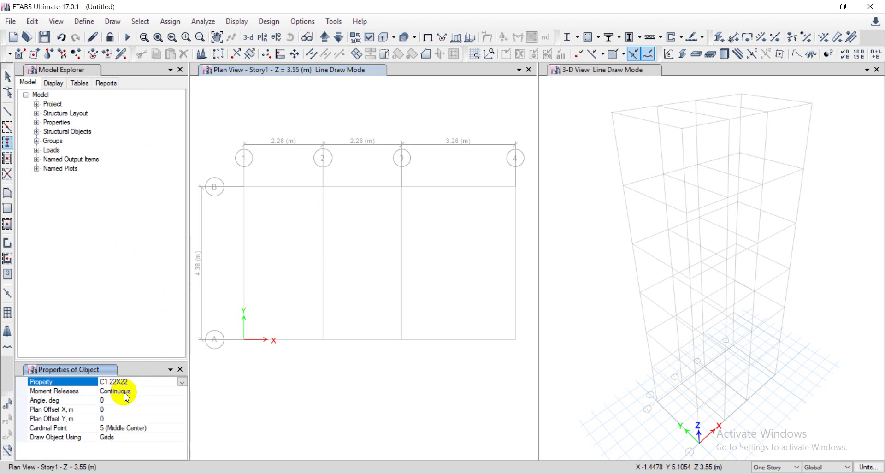
scroll(240, 194, "up", 3)
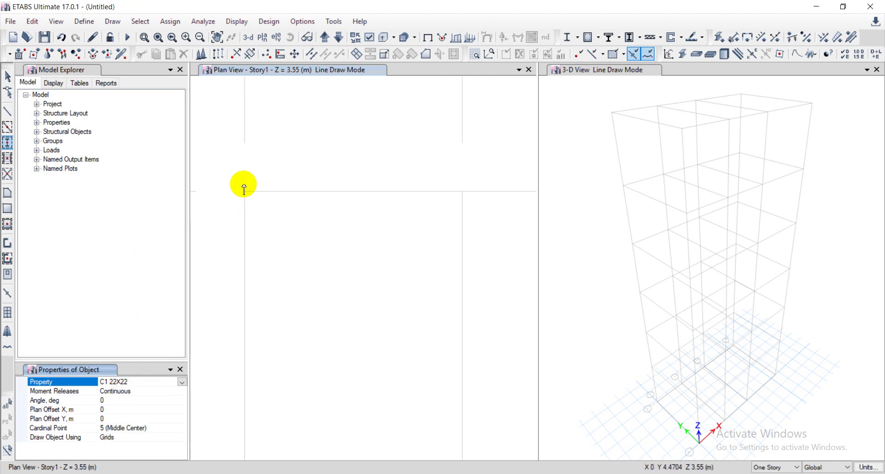
scroll(247, 196, "down", 3)
Place C1 22X22 columns at grid points 1B, 2B, 3B and 4B
left_click(252, 197)
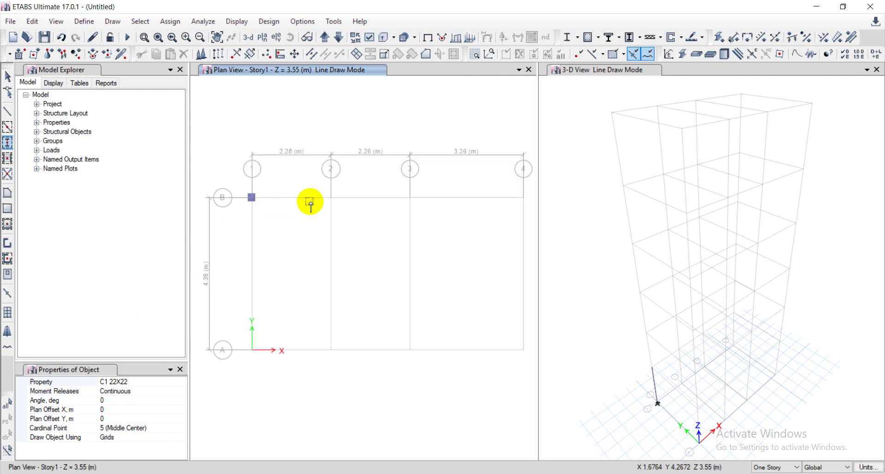
left_click(332, 197)
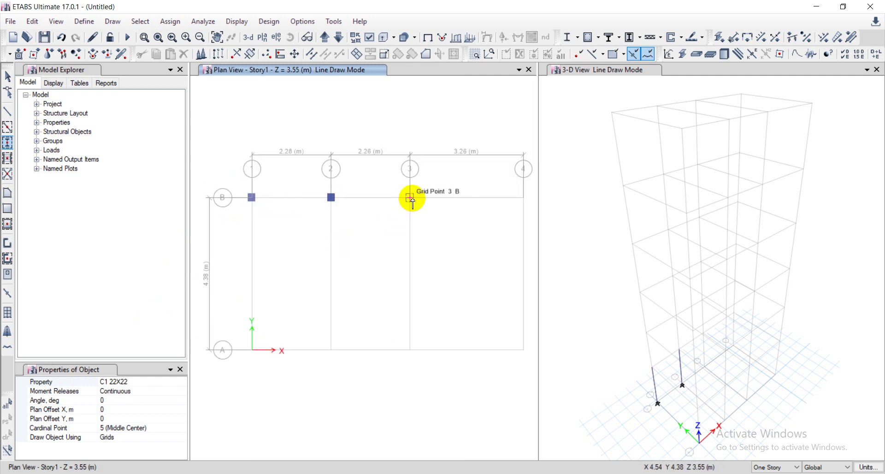
left_click(412, 199)
middle_click_drag(440, 203, 361, 193)
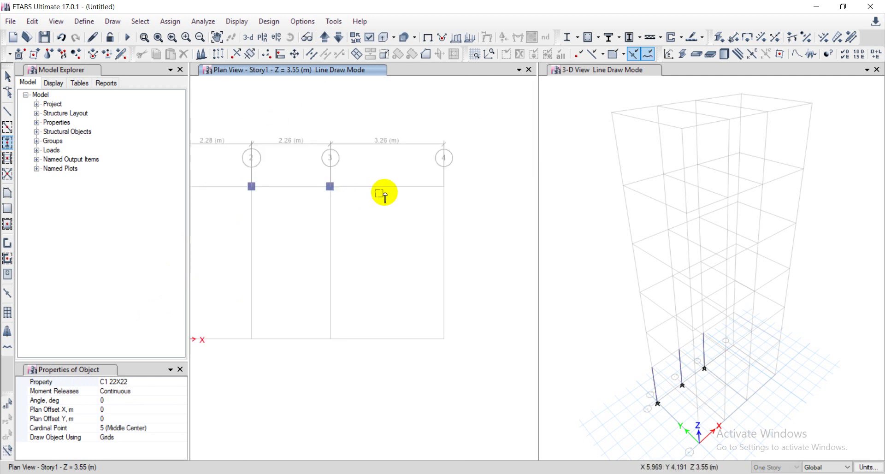
left_click(443, 188)
scroll(435, 250, "up", 2)
scroll(365, 253, "down", 2)
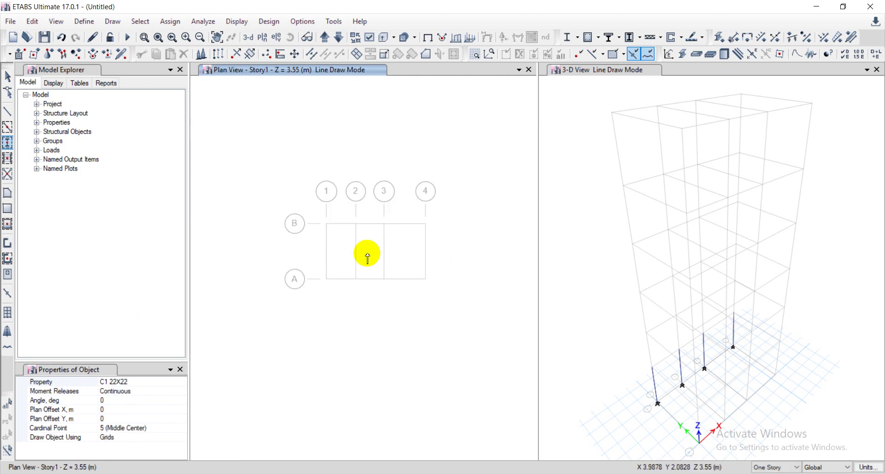
scroll(322, 282, "up", 3)
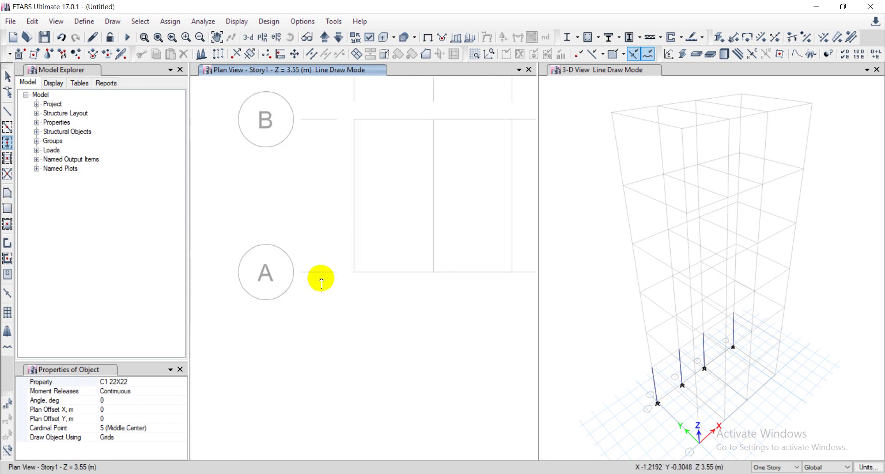
Place columns at grid points 1A, 2A, 3A and 4A, then exit column drawing
left_click(355, 273)
left_click(431, 273)
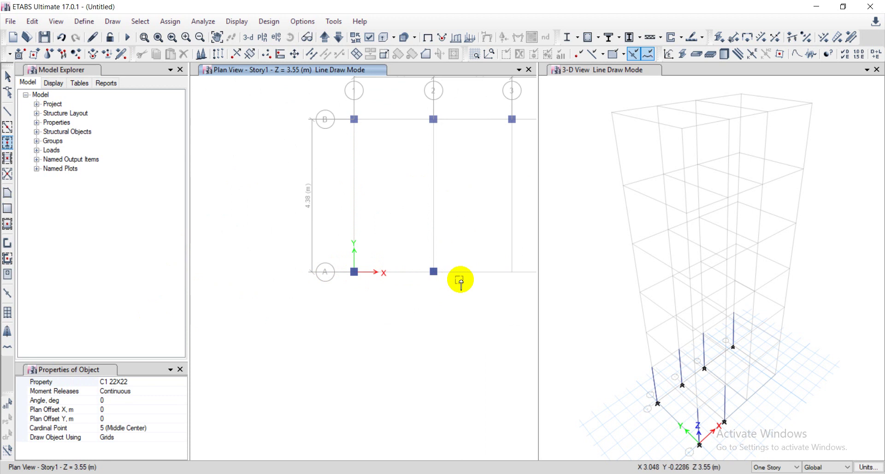
middle_click_drag(460, 281, 340, 264)
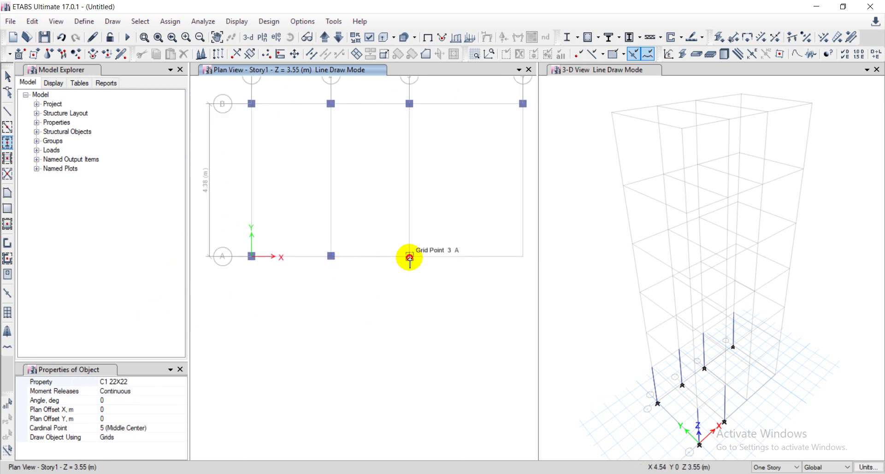
left_click(409, 257)
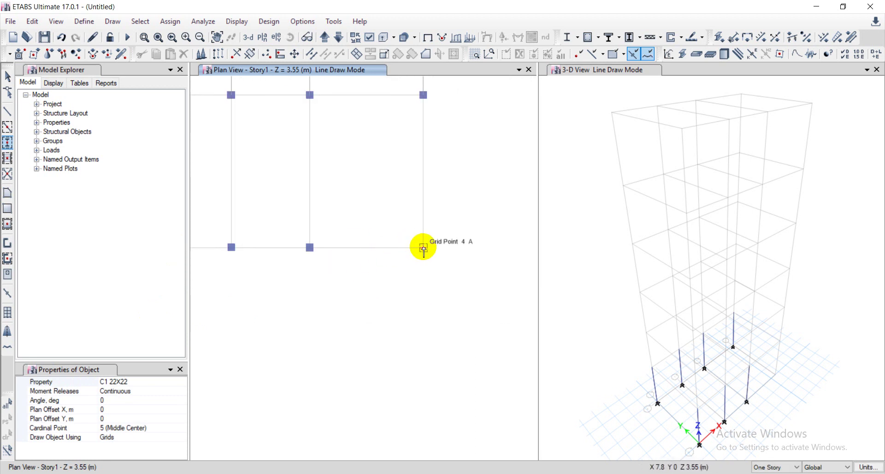
left_click(424, 249)
scroll(451, 251, "down", 3)
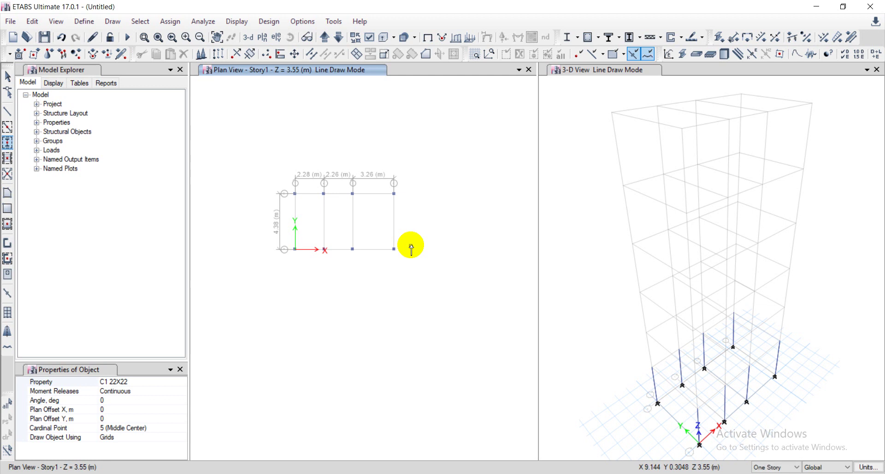
scroll(411, 247, "up", 3)
scroll(453, 259, "down", 4)
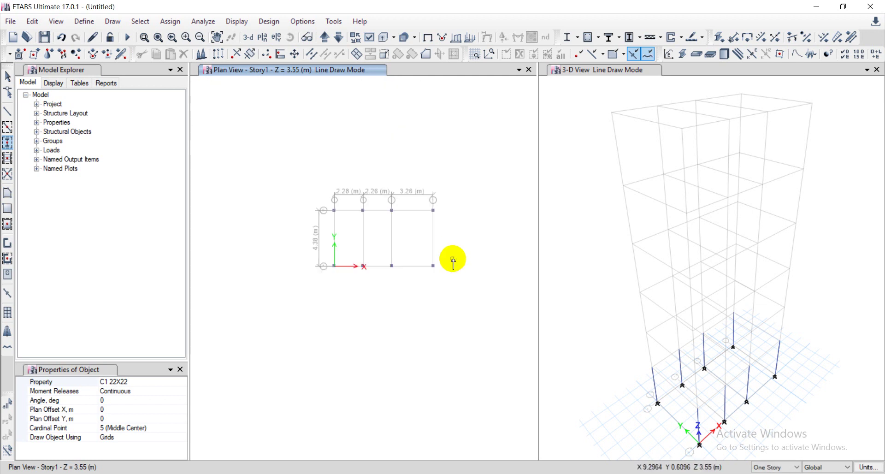
scroll(452, 259, "up", 3)
scroll(458, 251, "down", 3)
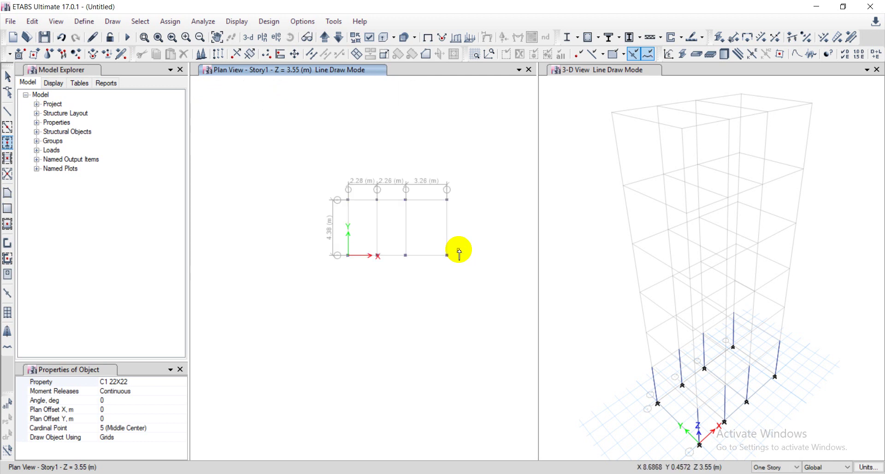
key("Escape")
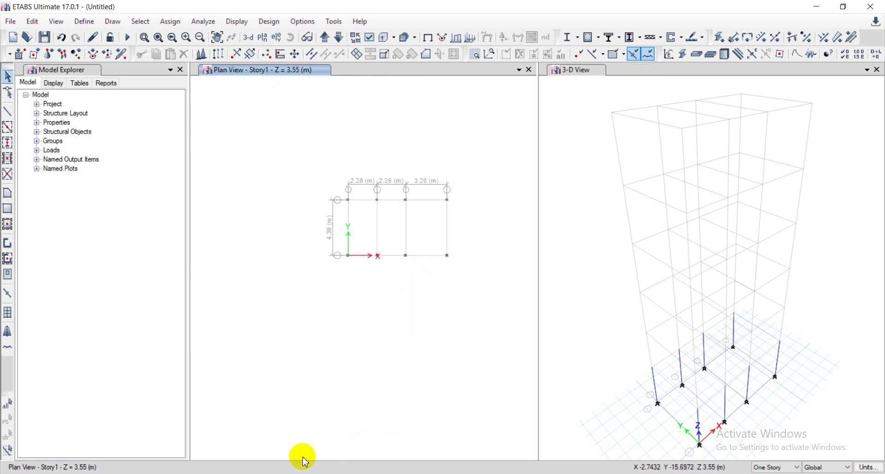
key("alt+Tab")
Pan and zoom the AutoCAD drawing to show the C1-22x22 column plan on grids A and B
scroll(274, 161, "up", 4)
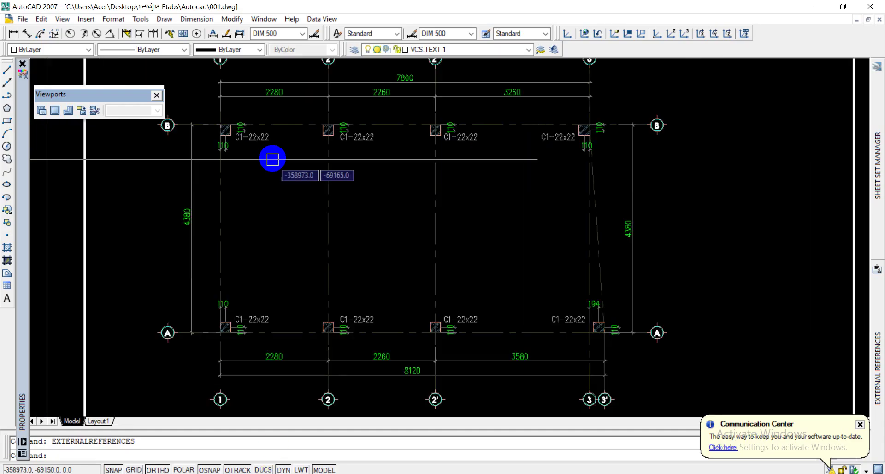
mouse_move(310, 196)
middle_mouse_down()
mouse_move(341, 182)
mouse_move(308, 142)
middle_mouse_up()
scroll(308, 142, "down", 4)
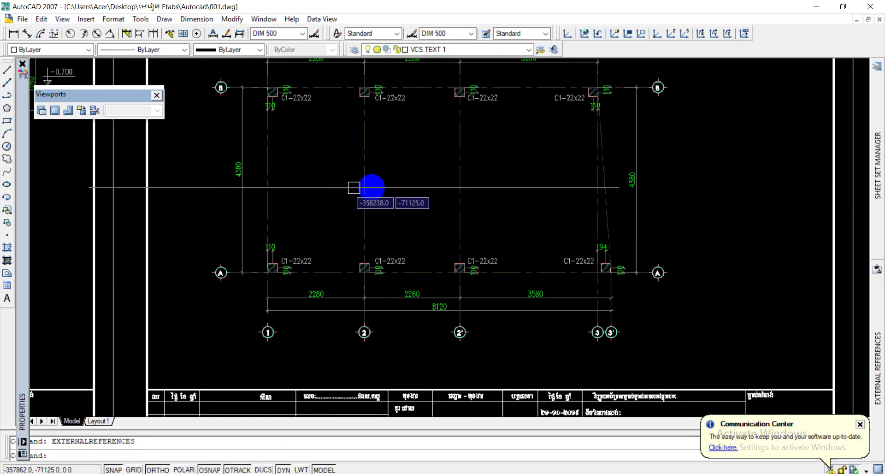
scroll(555, 224, "up", 3)
middle_click_drag(563, 243, 449, 256)
scroll(456, 267, "down", 3)
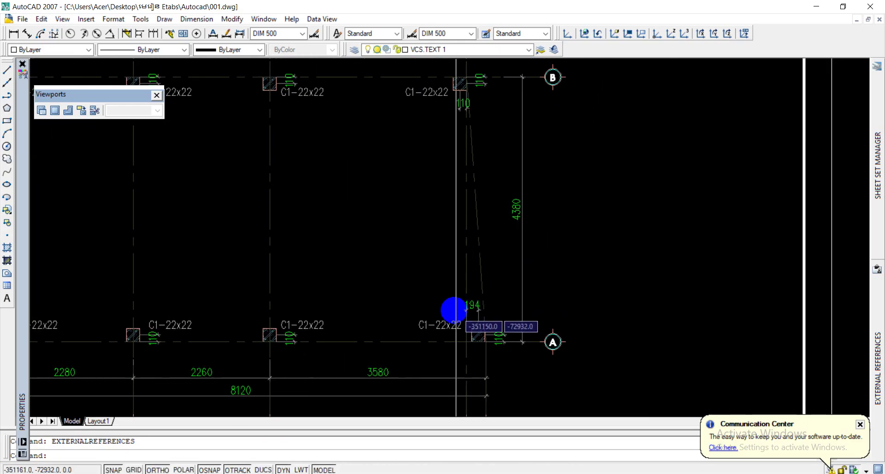
scroll(449, 281, "up", 7)
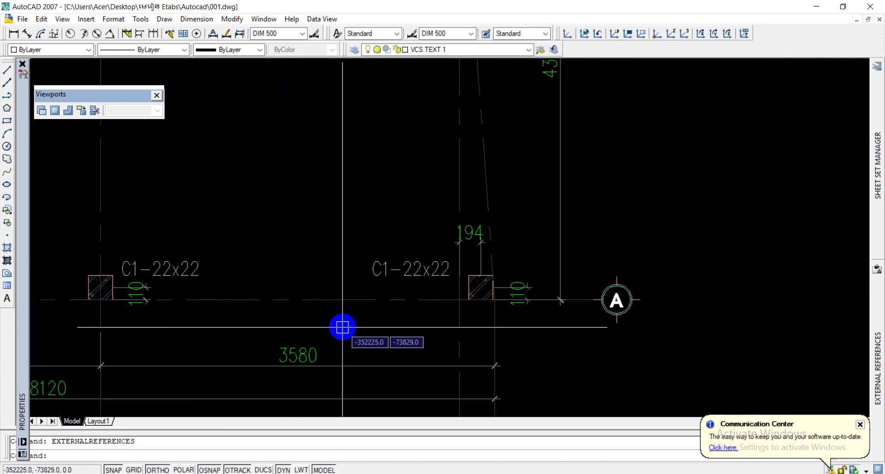
scroll(342, 326, "down", 6)
middle_click_drag(330, 403, 440, 322)
scroll(534, 270, "up", 5)
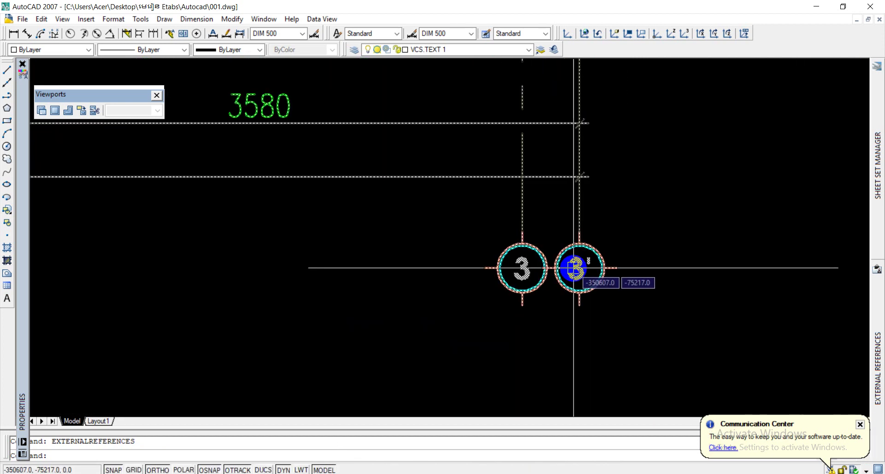
scroll(537, 245, "down", 5)
mouse_move(474, 190)
middle_mouse_down()
mouse_move(473, 224)
mouse_move(453, 212)
middle_mouse_up()
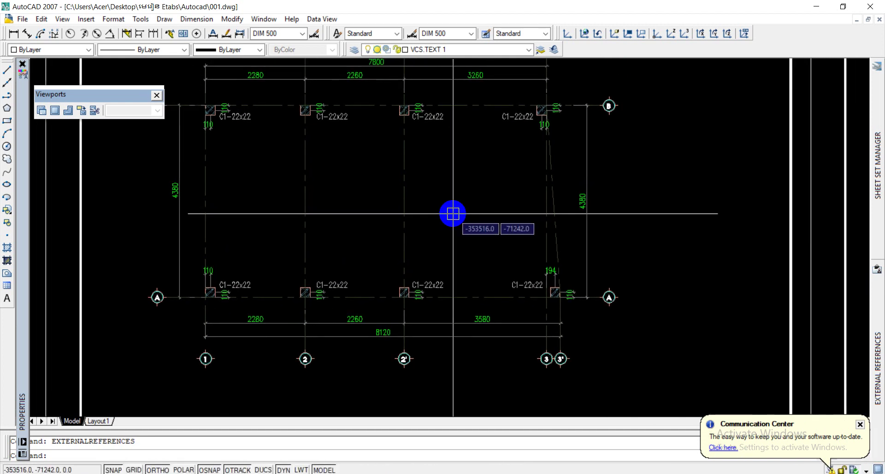
scroll(453, 213, "up", 6)
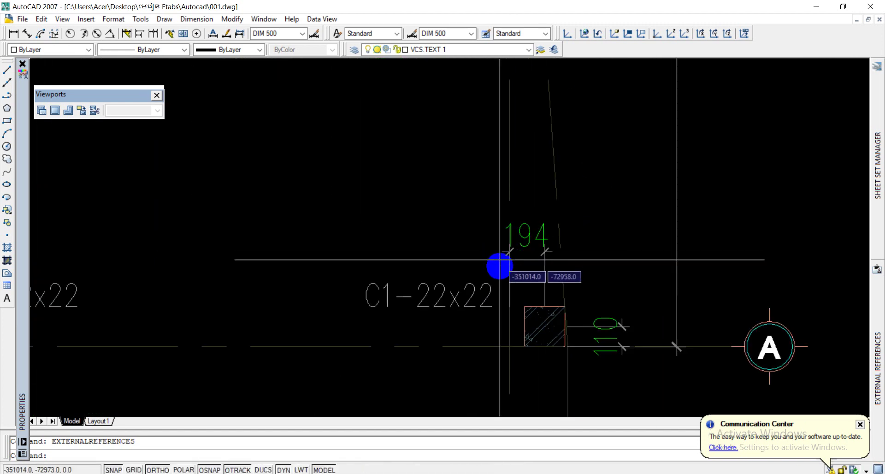
Zoom in on column 3/A to check its 110 offset, then reframe the whole grid plan
middle_click_drag(500, 264, 471, 258)
scroll(500, 232, "down", 4)
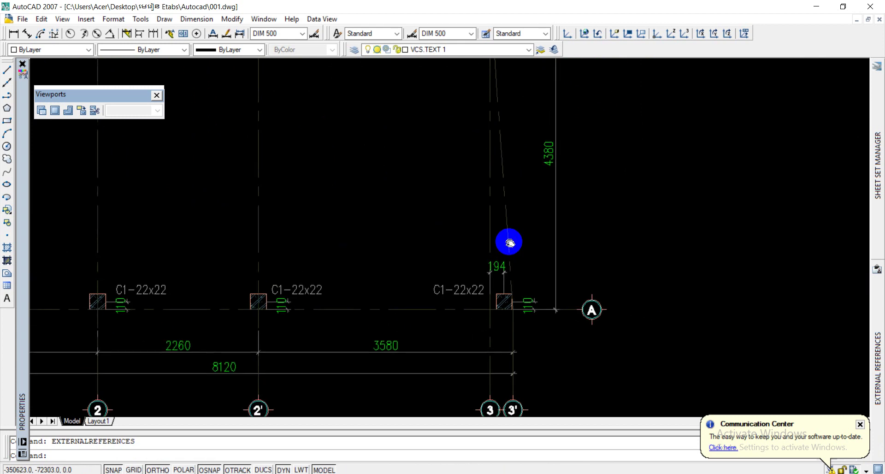
scroll(506, 250, "up", 3)
middle_click_drag(510, 292, 504, 208)
scroll(503, 248, "up", 2)
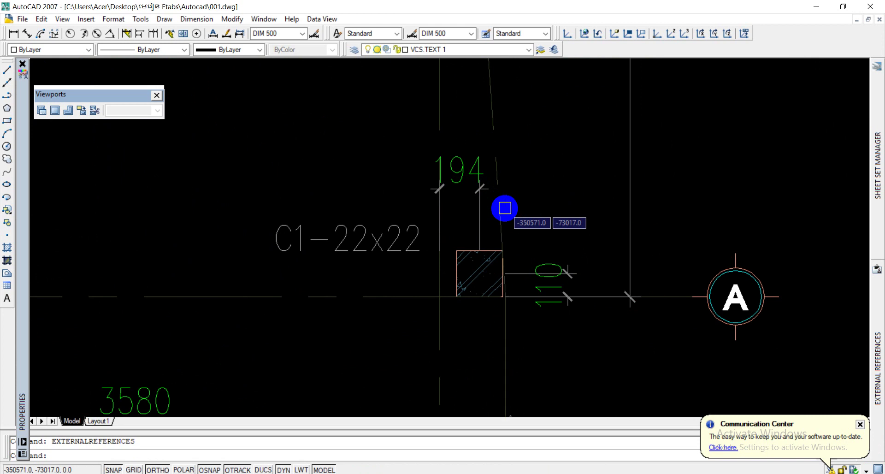
scroll(506, 207, "down", 5)
mouse_move(430, 177)
middle_mouse_down()
mouse_move(430, 194)
mouse_move(551, 211)
middle_mouse_up()
scroll(507, 228, "up", 3)
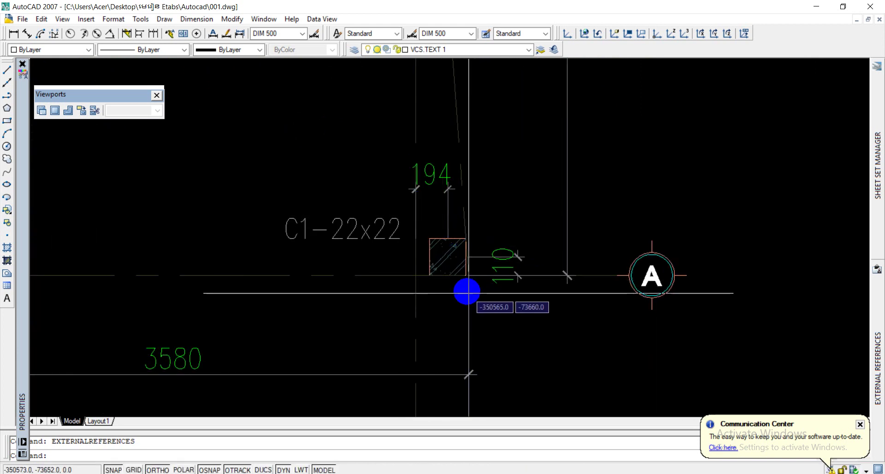
left_click(496, 276)
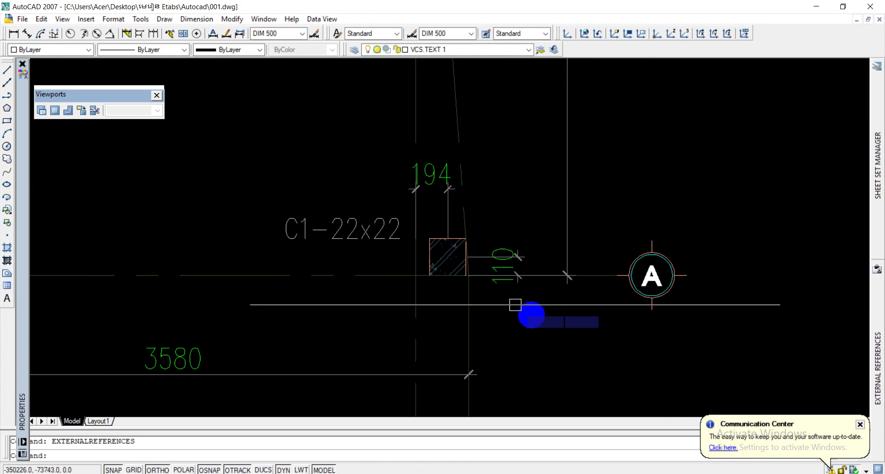
scroll(415, 156, "down", 2)
middle_click_drag(301, 156, 370, 208)
scroll(371, 207, "down", 4)
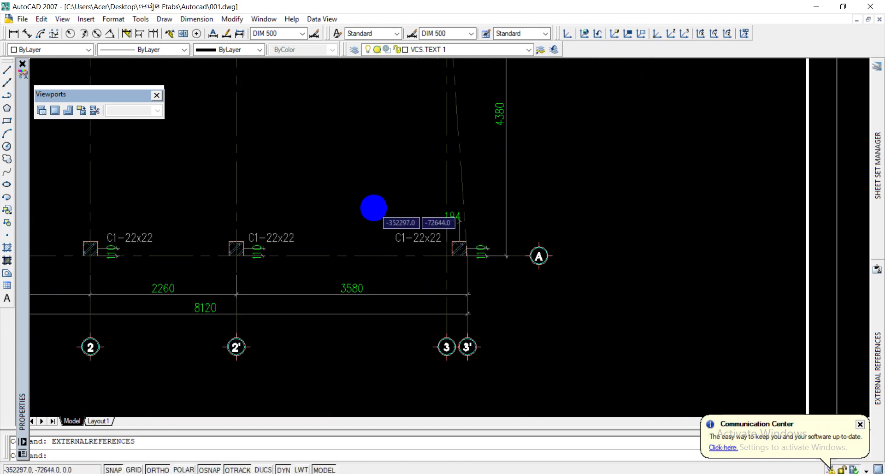
scroll(225, 138, "up", 2)
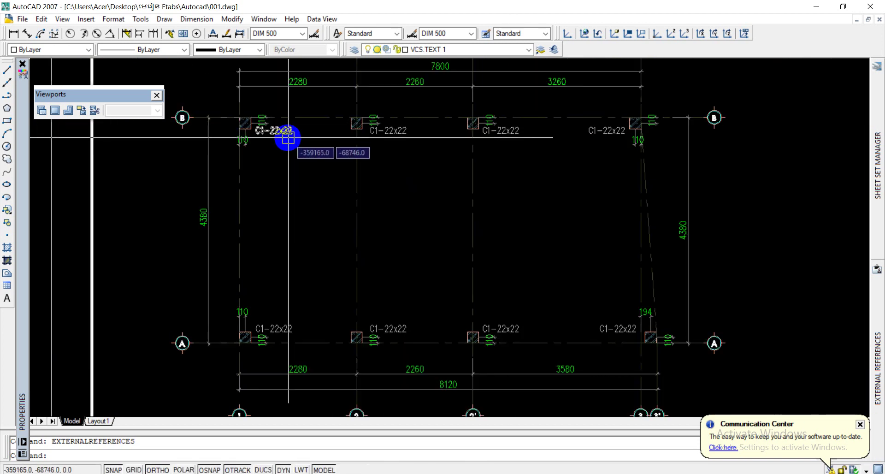
middle_click_drag(302, 135, 283, 162)
scroll(253, 147, "up", 3)
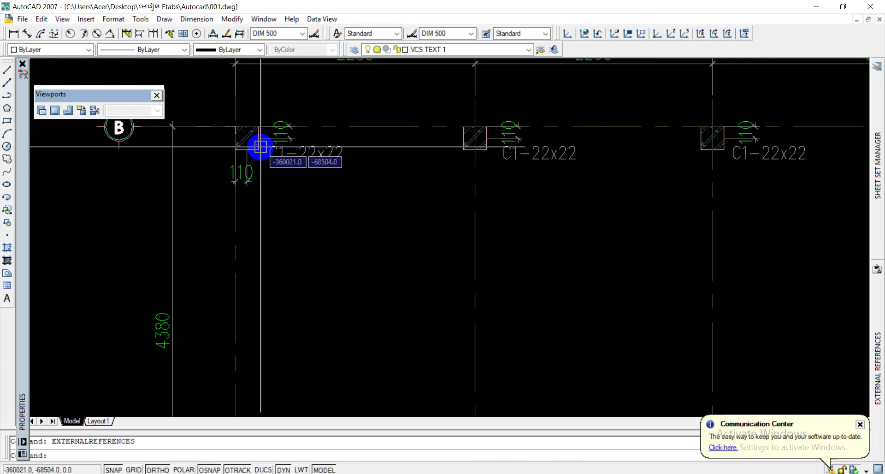
middle_click_drag(490, 150, 479, 146)
scroll(480, 146, "down", 3)
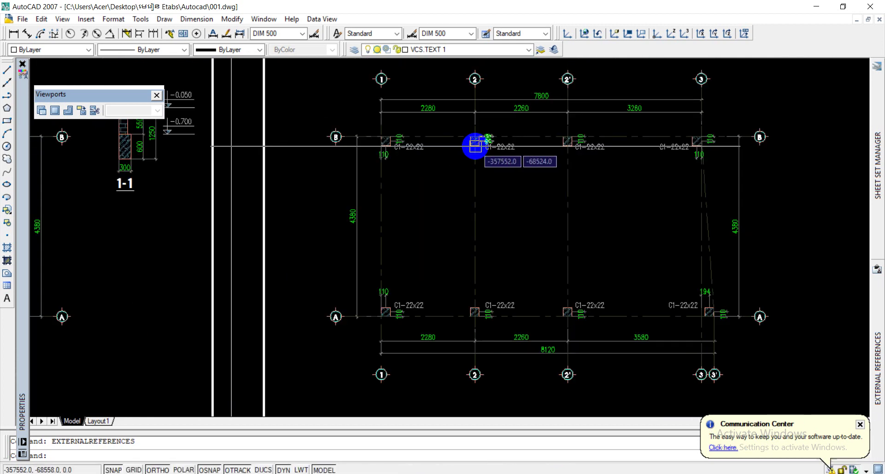
middle_click_drag(557, 159, 551, 176)
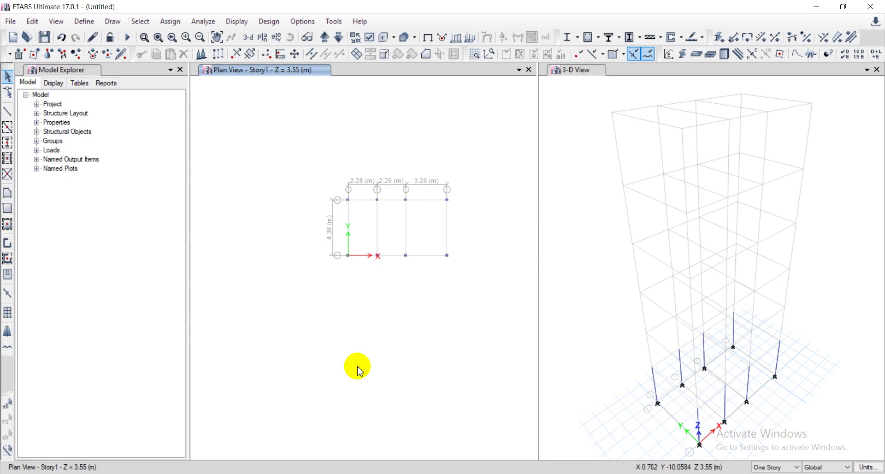
Window-select the four joints and columns along grid B in the ETABS plan view
scroll(411, 204, "up", 5)
scroll(392, 221, "down", 5)
scroll(365, 195, "up", 4)
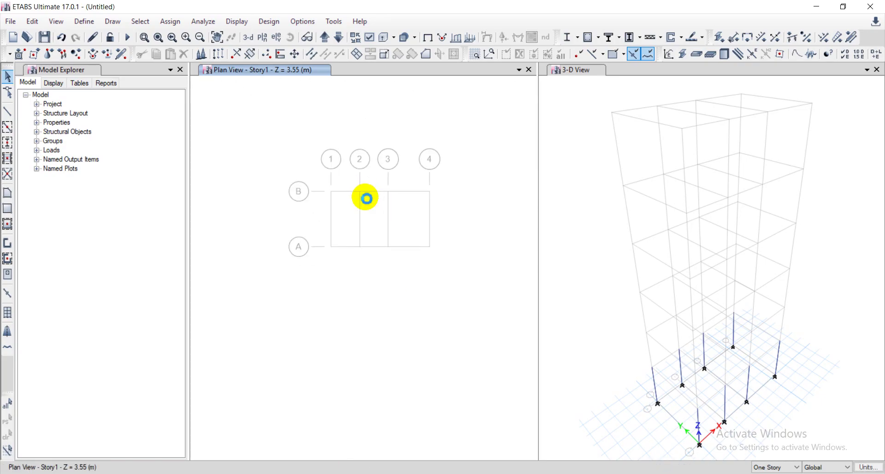
scroll(300, 179, "down", 3)
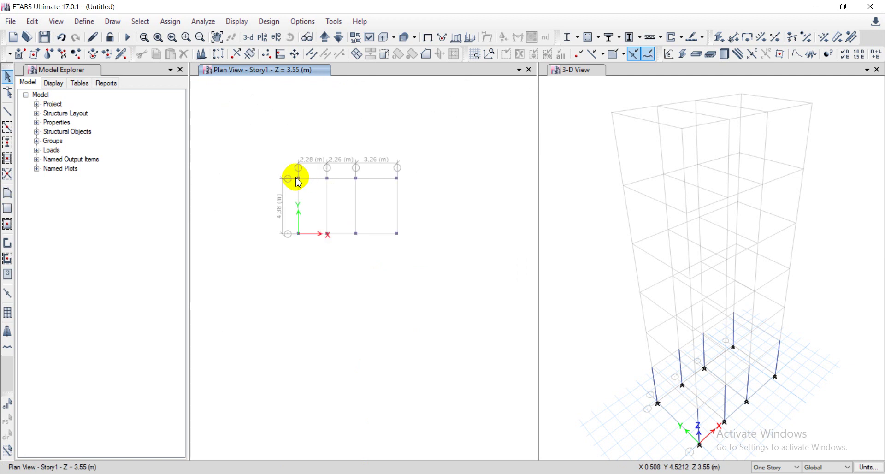
left_click_drag(292, 172, 415, 193)
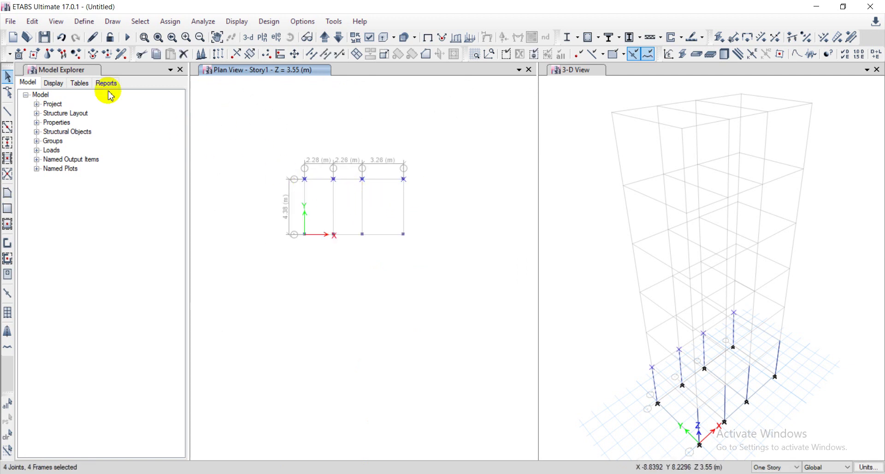
scroll(338, 154, "up", 3)
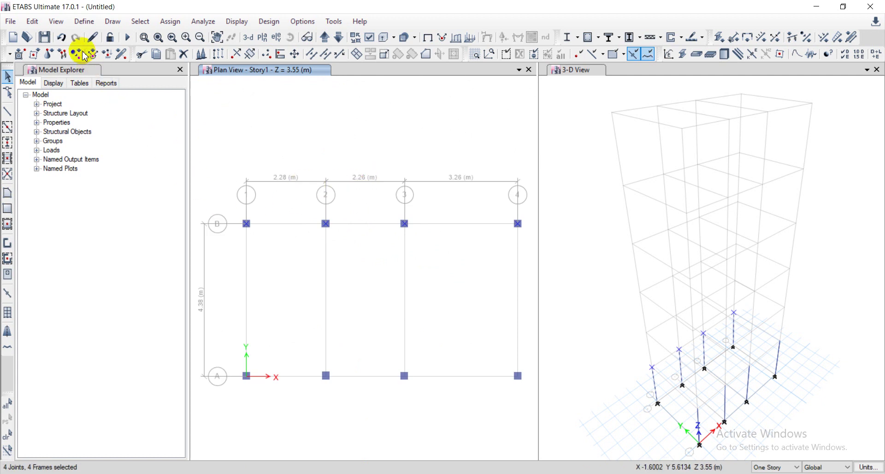
left_click(32, 21)
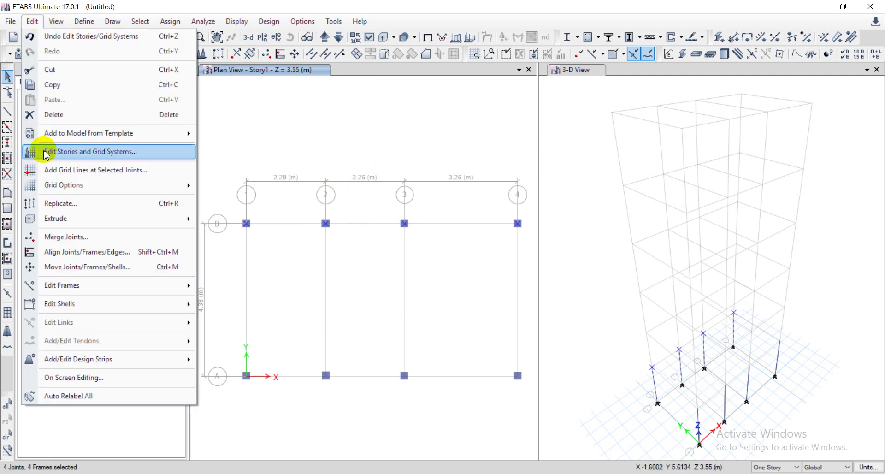
Replicate the grid-B columns with dx 0, dy -0.110, number 1, deleting the originals
left_click(99, 210)
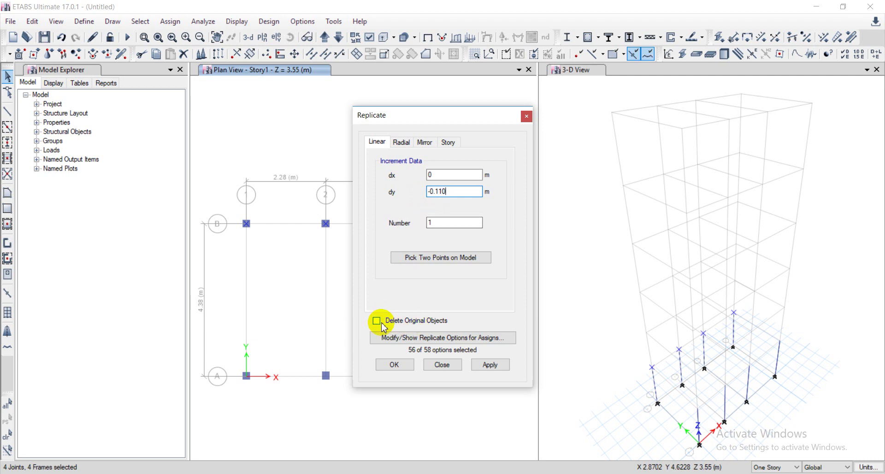
left_click(490, 365)
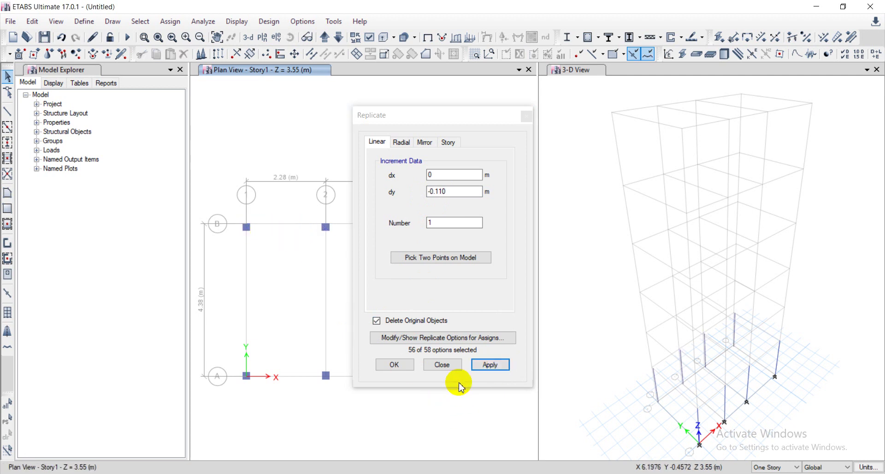
left_click(394, 365)
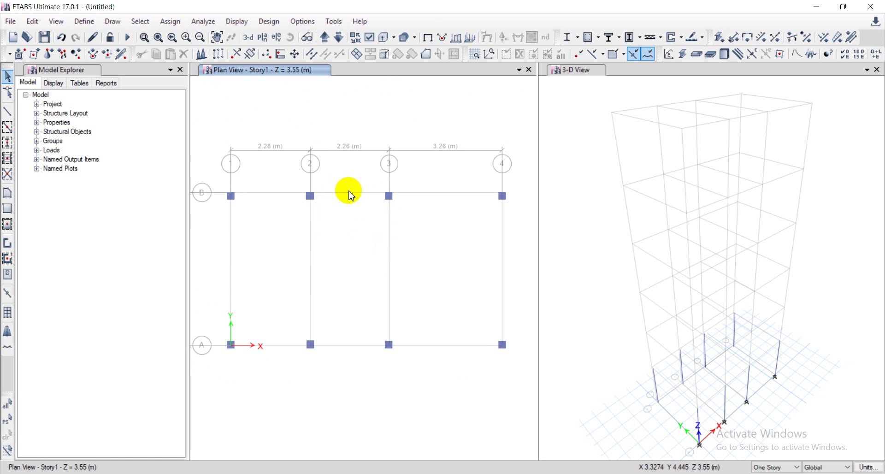
Check the shifted columns in the ETABS plan, then return to the AutoCAD column plan
scroll(350, 193, "up", 2)
scroll(350, 192, "down", 2)
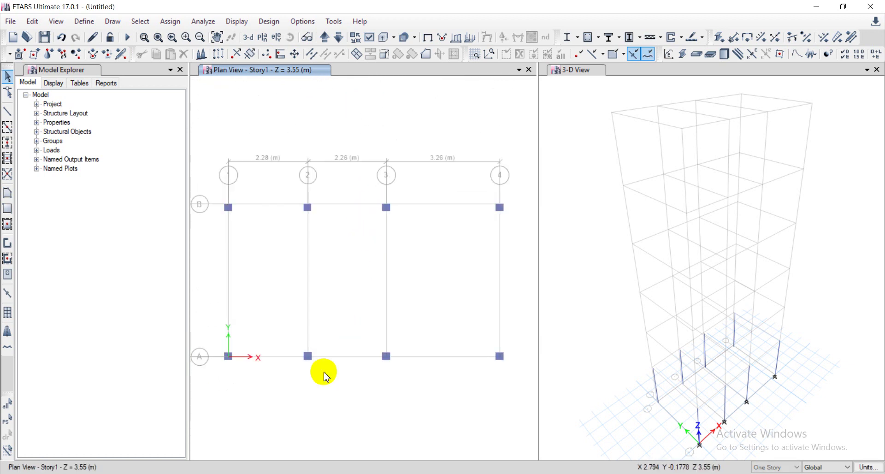
mouse_move(370, 364)
middle_mouse_down()
mouse_move(376, 301)
mouse_move(370, 366)
middle_mouse_up()
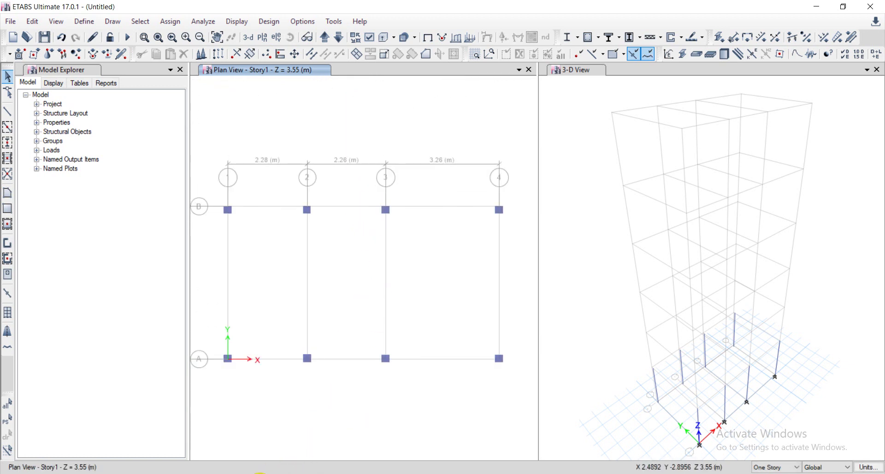
left_click(260, 473)
scroll(407, 159, "up", 2)
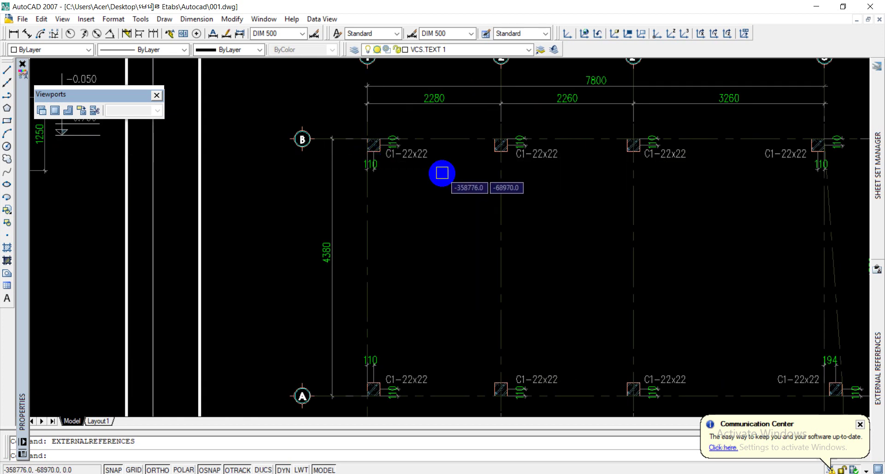
Inspect the grid-A column offsets on the AutoCAD plan, then return to the ETABS model
middle_click_drag(475, 206, 425, 207)
scroll(389, 270, "up", 2)
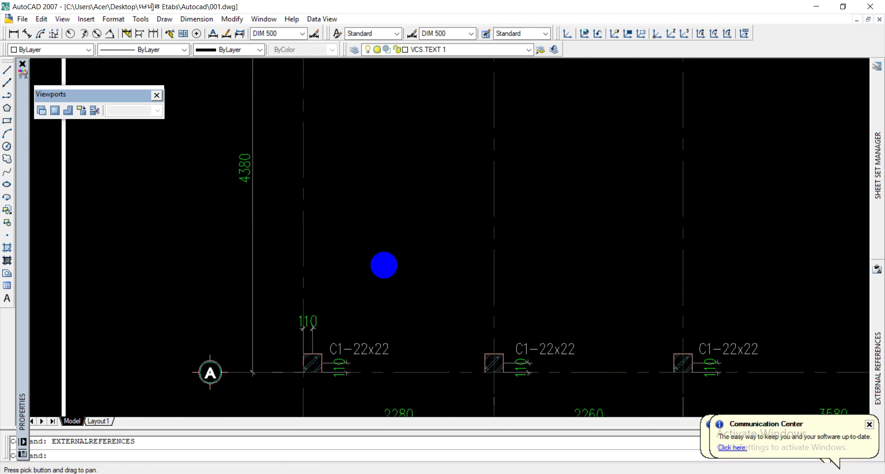
scroll(383, 263, "down", 4)
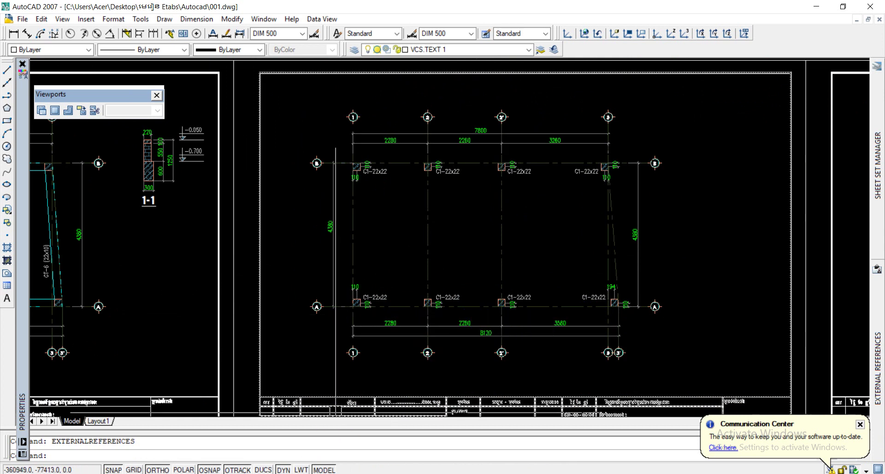
left_click(362, 473)
Replicate the four grid-A columns with dx 0, dy 0.11, number 1, deleting the originals
middle_click_drag(306, 352, 305, 305)
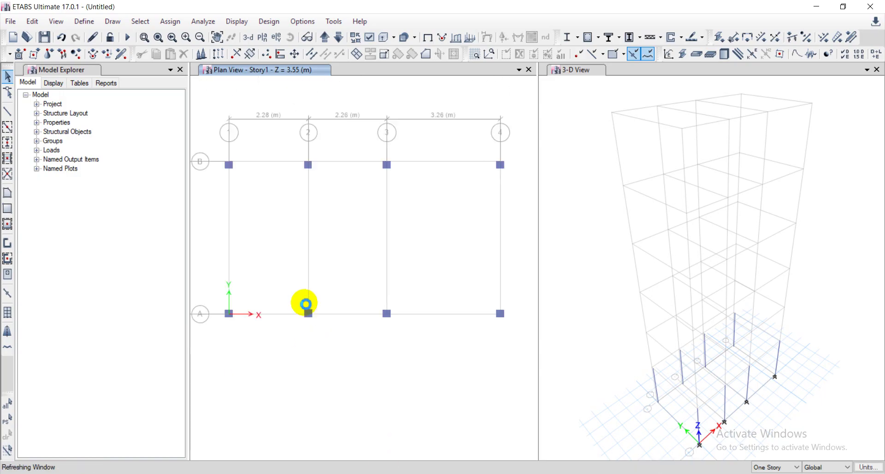
left_click_drag(210, 303, 525, 343)
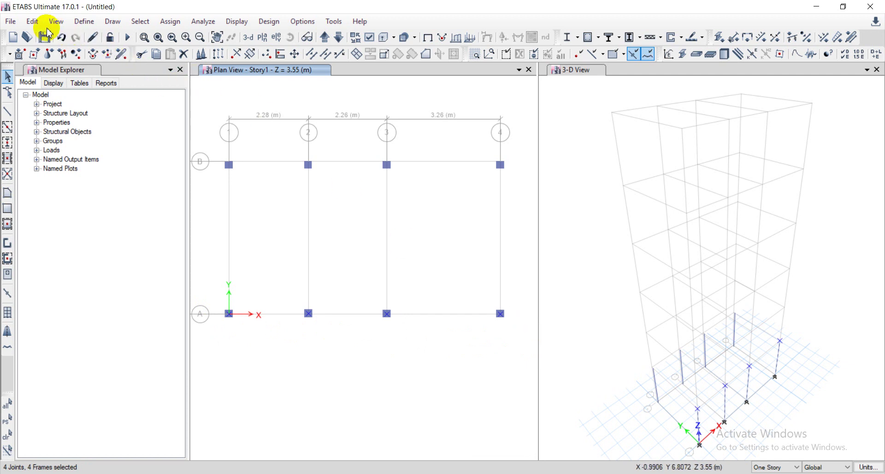
left_click(32, 22)
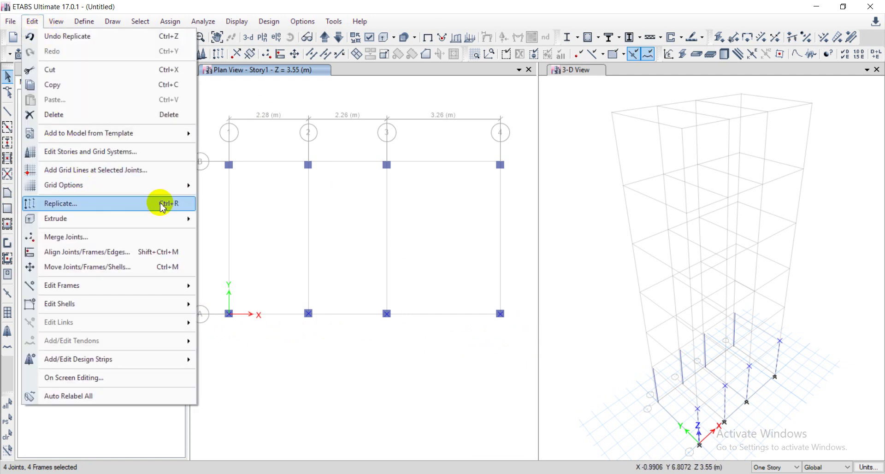
left_click(119, 206)
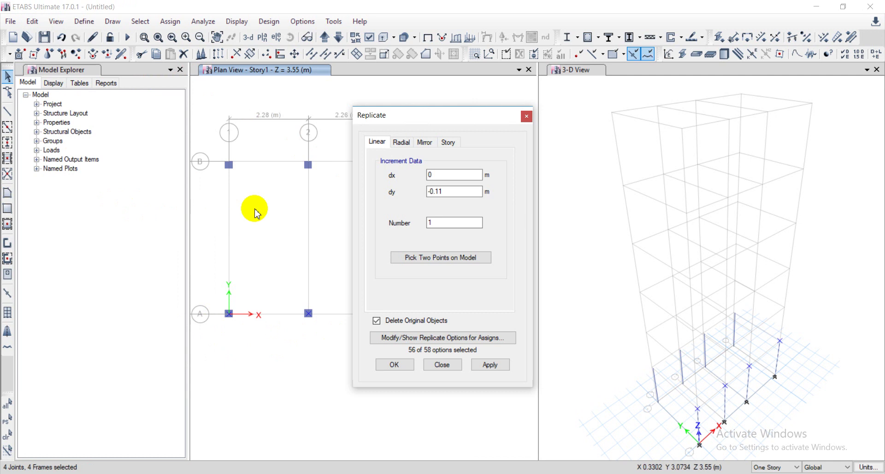
left_click(445, 192)
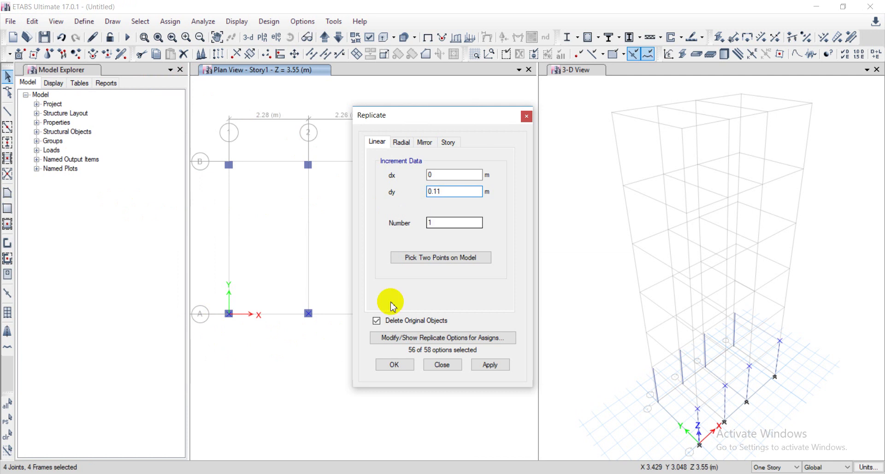
left_click(487, 366)
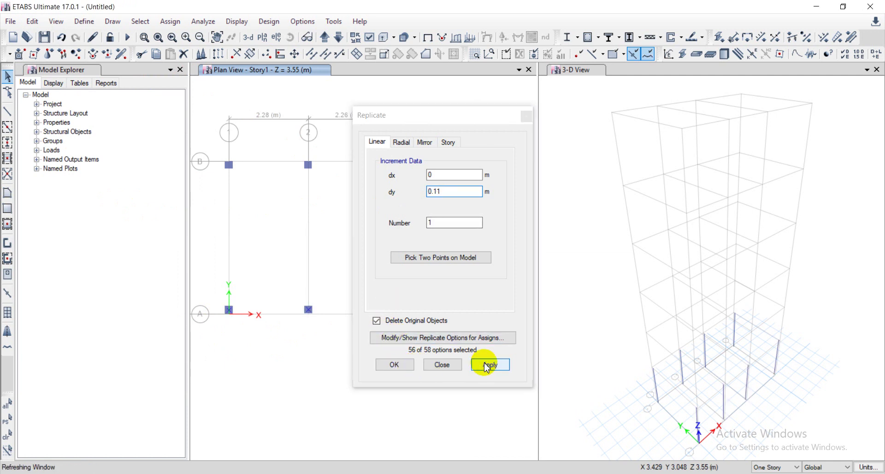
left_click(396, 365)
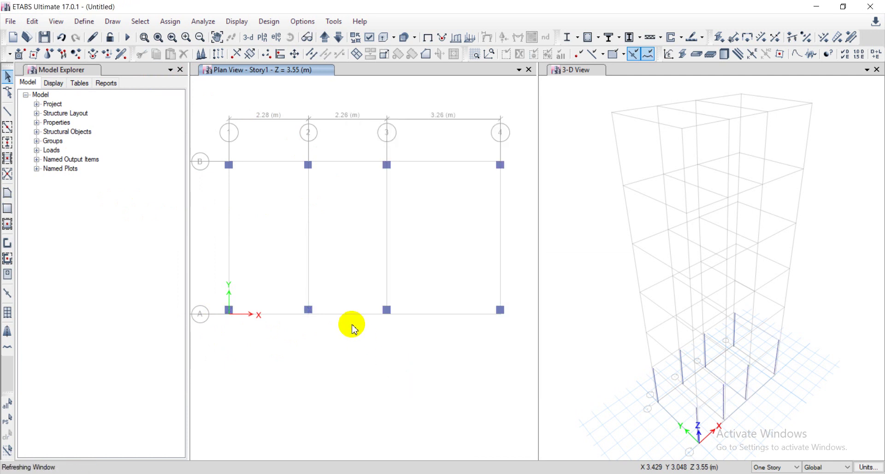
Zoom and pan the ETABS plan to check the shifted grid-A columns
scroll(349, 327, "up", 5)
scroll(326, 316, "down", 2)
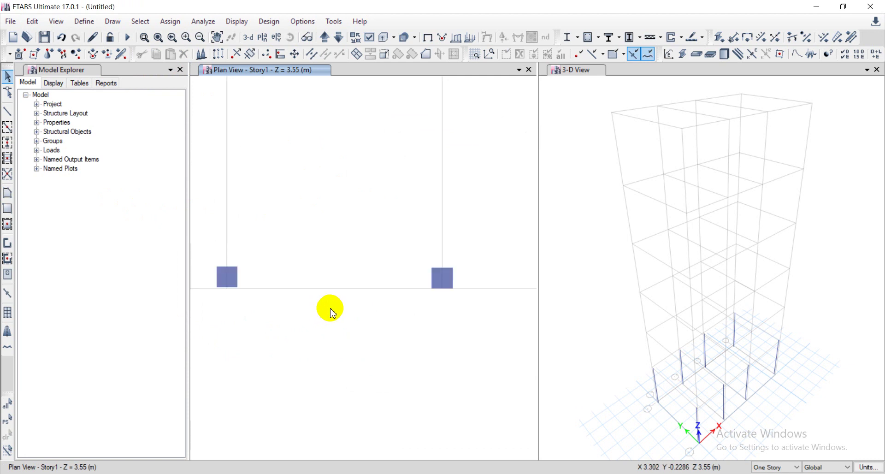
scroll(356, 237, "up", 4)
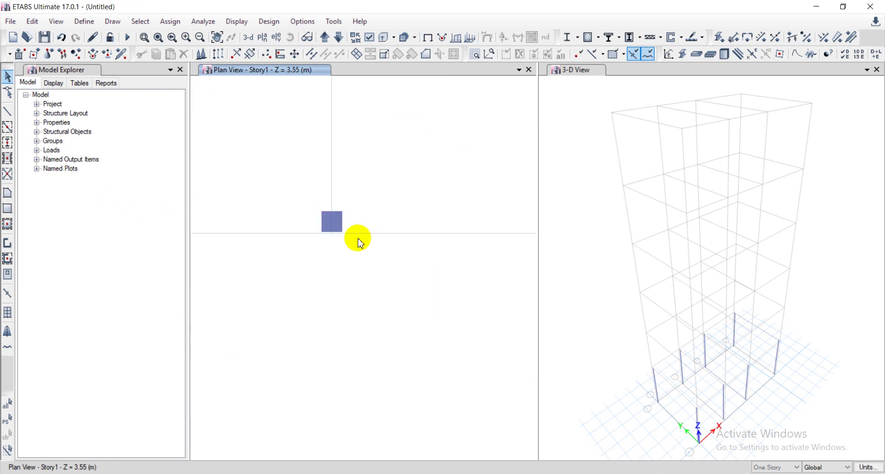
scroll(345, 241, "down", 6)
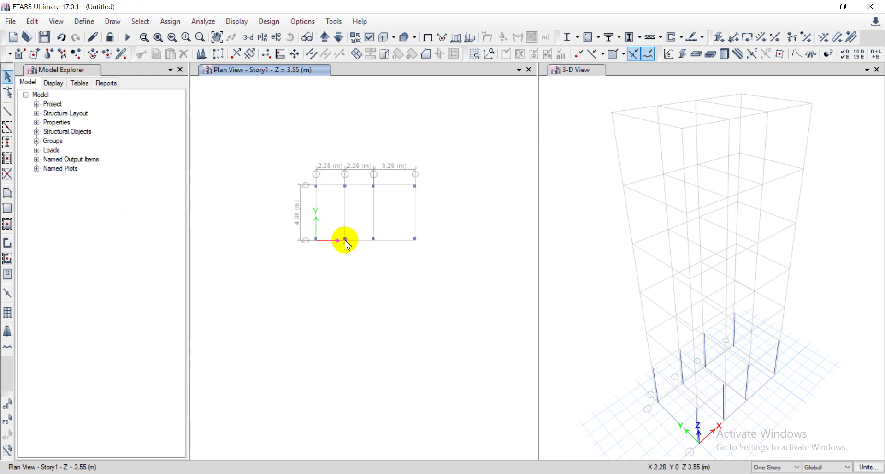
scroll(352, 198, "up", 4)
middle_click_drag(325, 226, 389, 115)
middle_click_drag(349, 282, 352, 174)
scroll(352, 174, "down", 3)
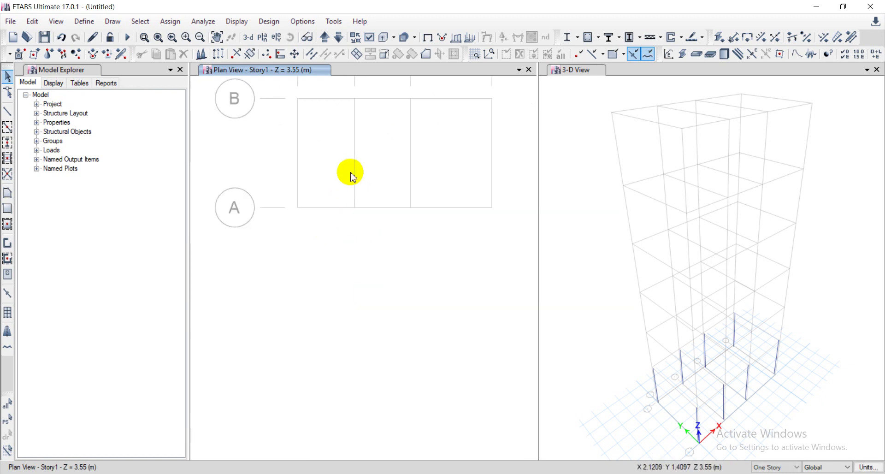
scroll(335, 190, "up", 3)
scroll(314, 190, "up", 3)
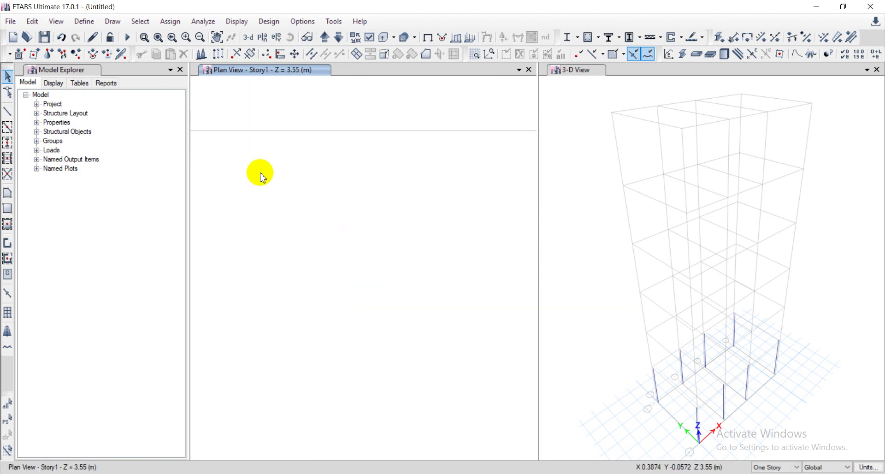
middle_click_drag(269, 172, 415, 307)
scroll(332, 253, "down", 2)
scroll(295, 254, "down", 3)
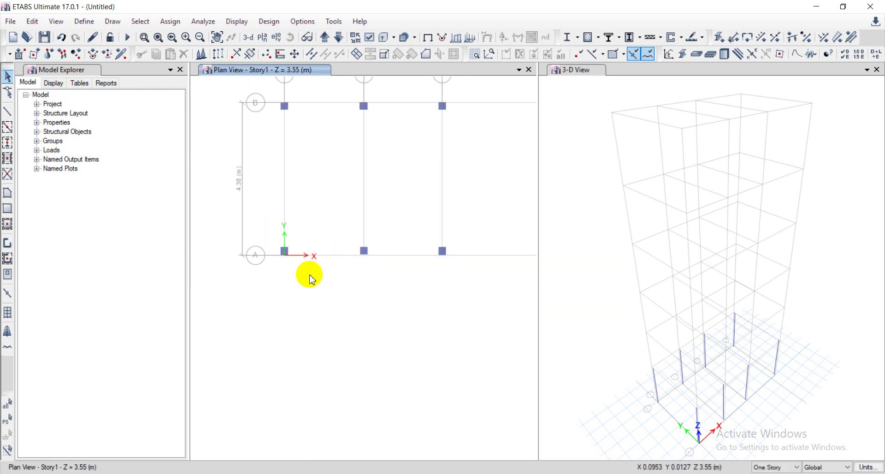
Delete the middle grid-A column and draw a new C1 22X22 column at grid point 2 A
left_click(363, 250)
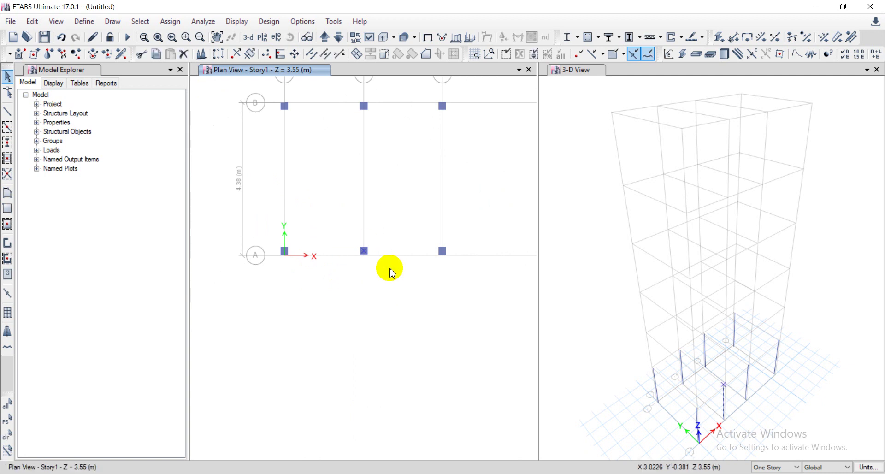
key("Delete")
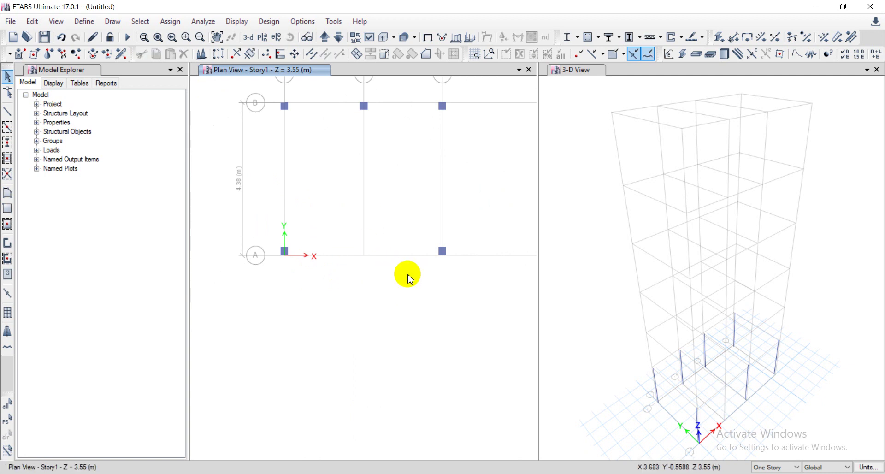
left_click(10, 143)
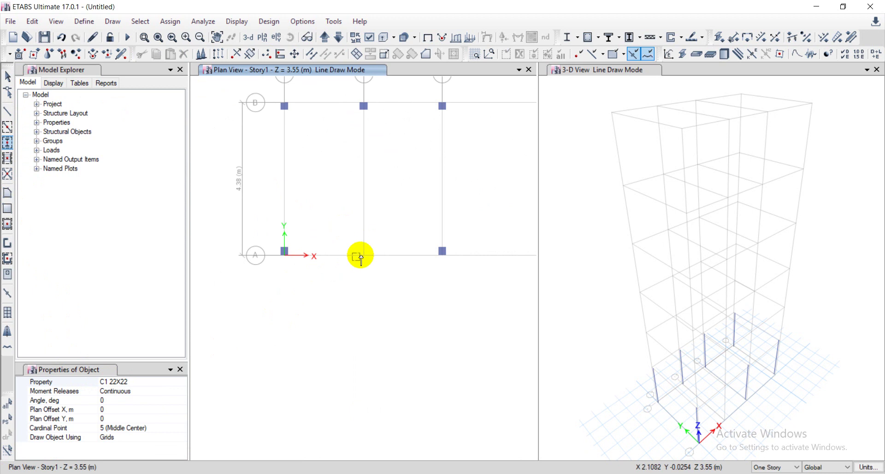
scroll(360, 258, "up", 5)
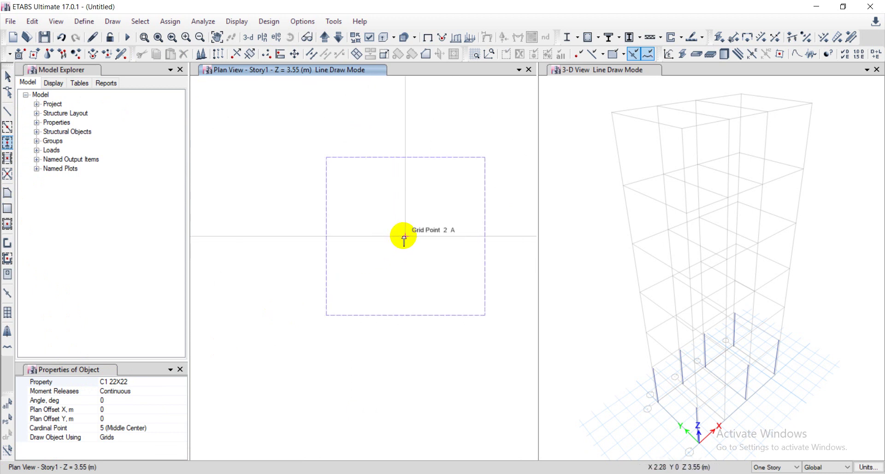
left_click(404, 236)
scroll(404, 237, "down", 8)
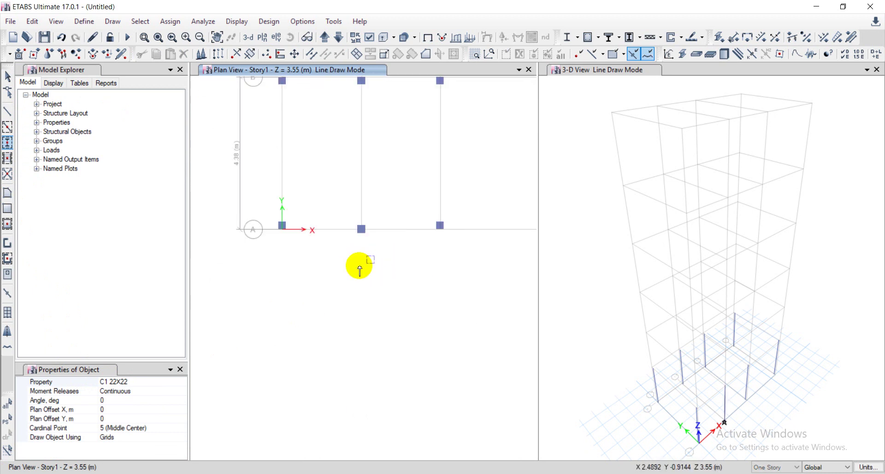
scroll(379, 260, "up", 10)
middle_click_drag(288, 247, 425, 263)
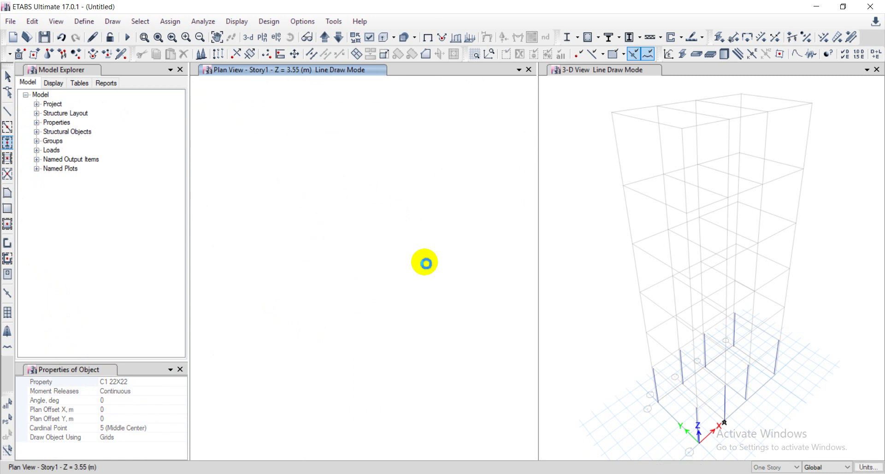
middle_click_drag(369, 249, 423, 265)
key("Escape")
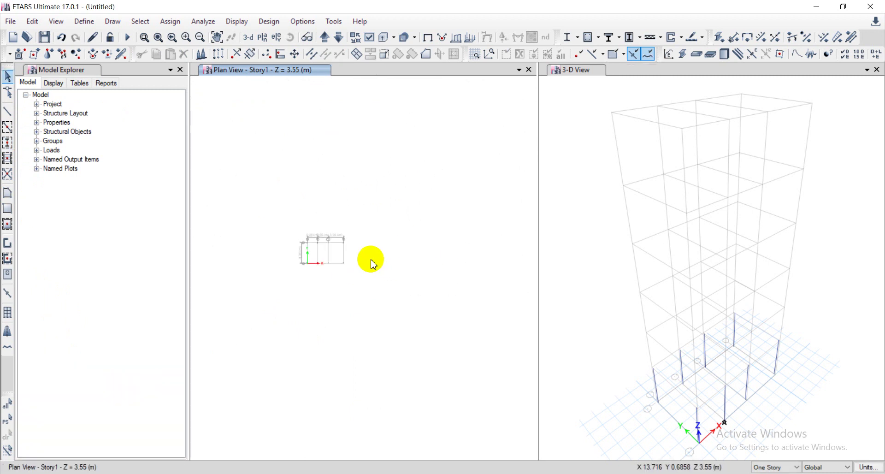
Close the 3-D view so only the Story1 plan fills the window
scroll(353, 260, "up", 3)
scroll(406, 243, "up", 4)
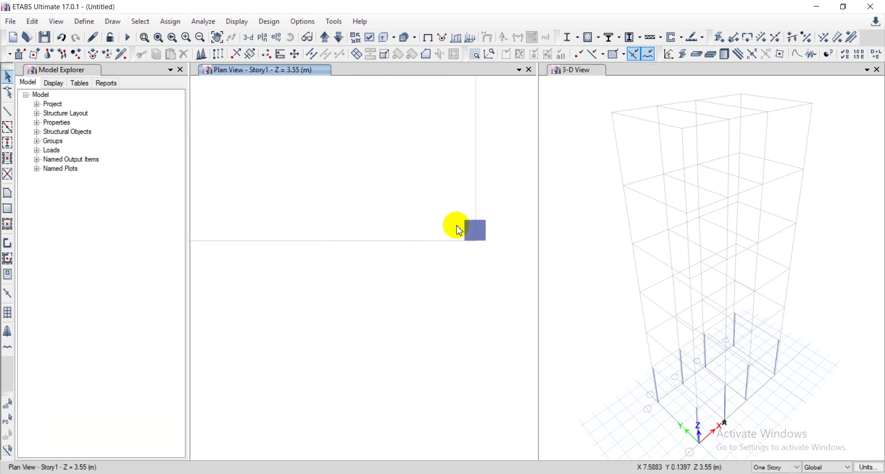
middle_click_drag(456, 226, 460, 246)
left_click(879, 72)
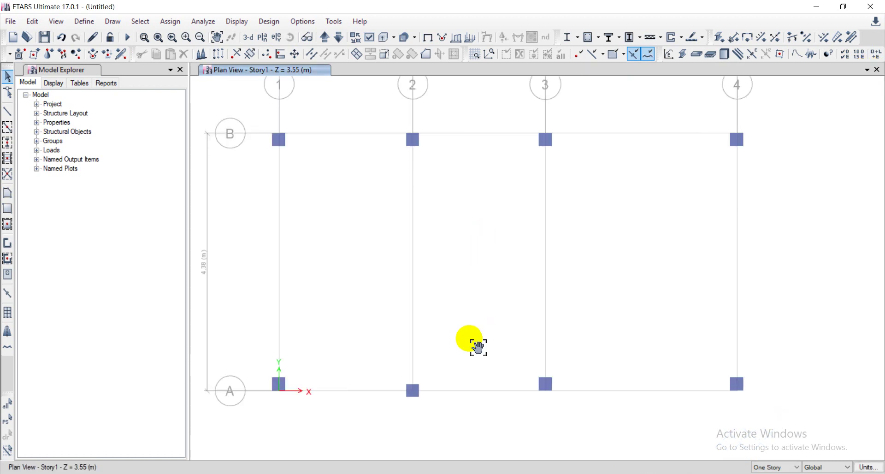
Replicate column 2 A by dy 0.11 m, deleting the original
middle_click_drag(475, 346, 508, 322)
left_click_drag(417, 357, 529, 403)
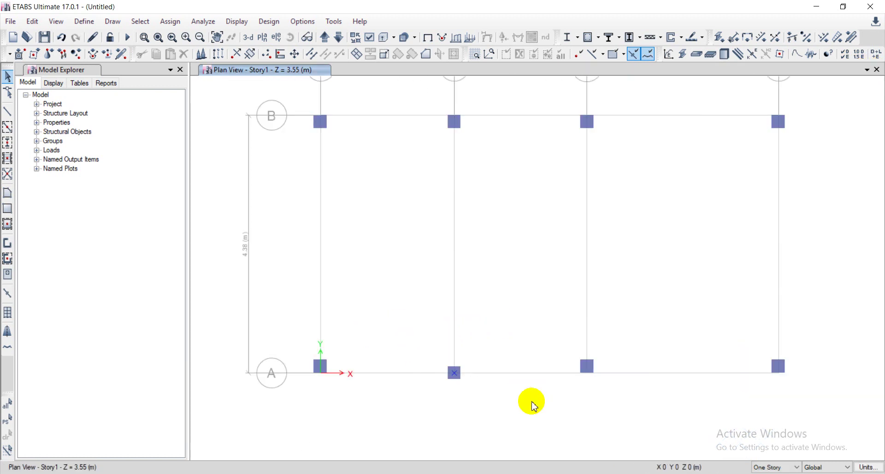
left_click(32, 22)
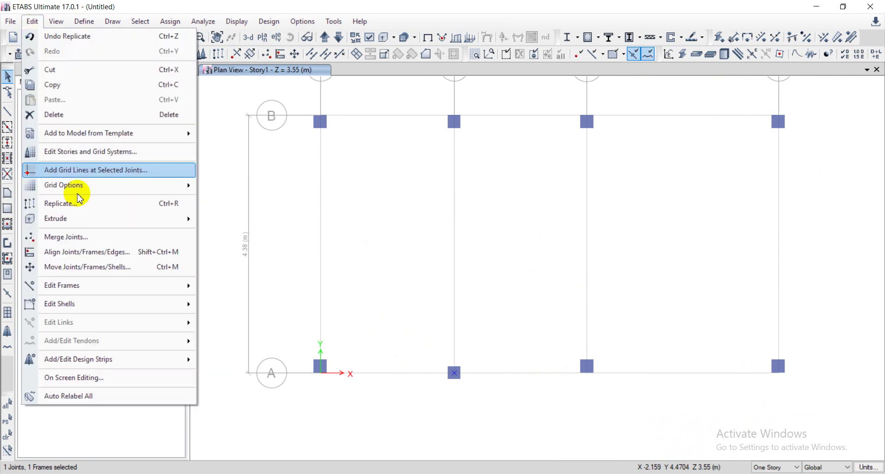
left_click(109, 203)
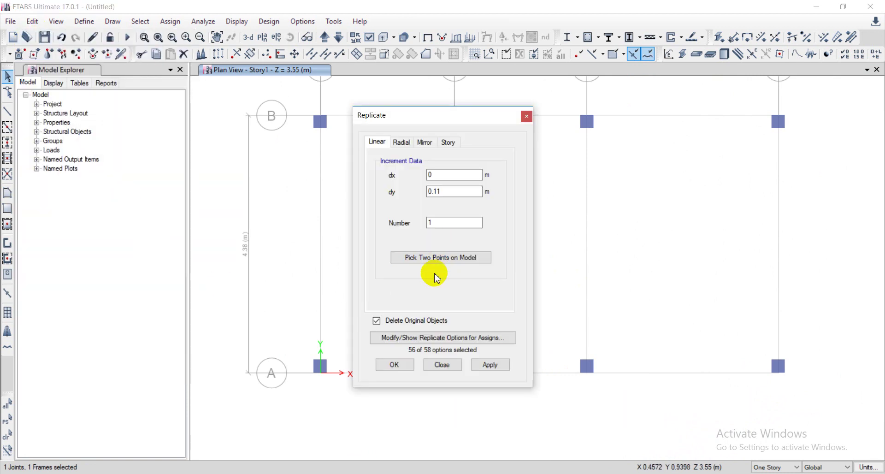
left_click(483, 366)
left_click(395, 364)
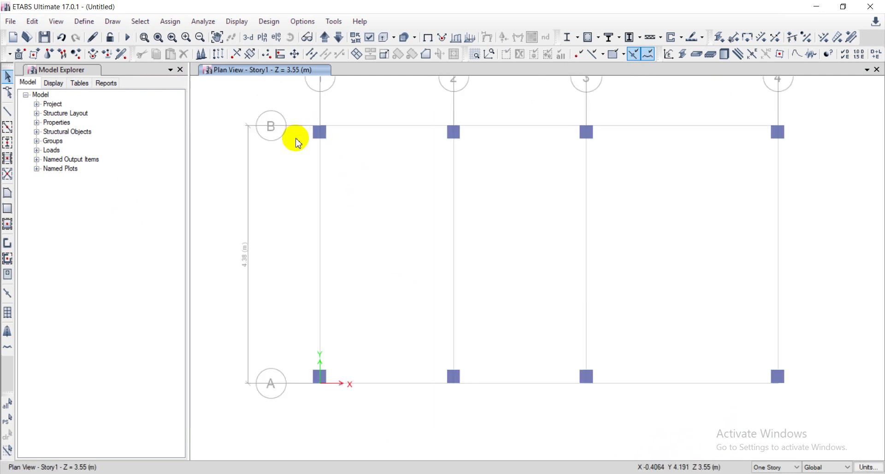
Shift columns 1 A and 1 B by dx 0.11 m with Replicate, replacing the originals
left_click_drag(302, 112, 359, 164)
left_click_drag(300, 363, 375, 422)
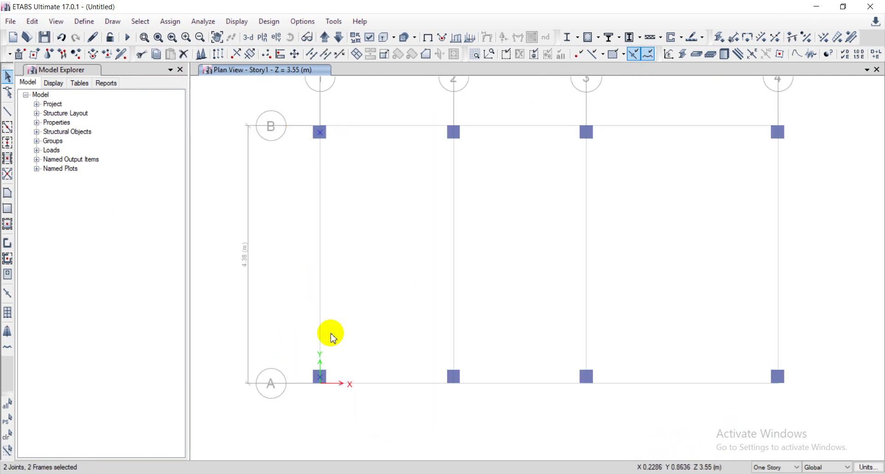
left_click(44, 25)
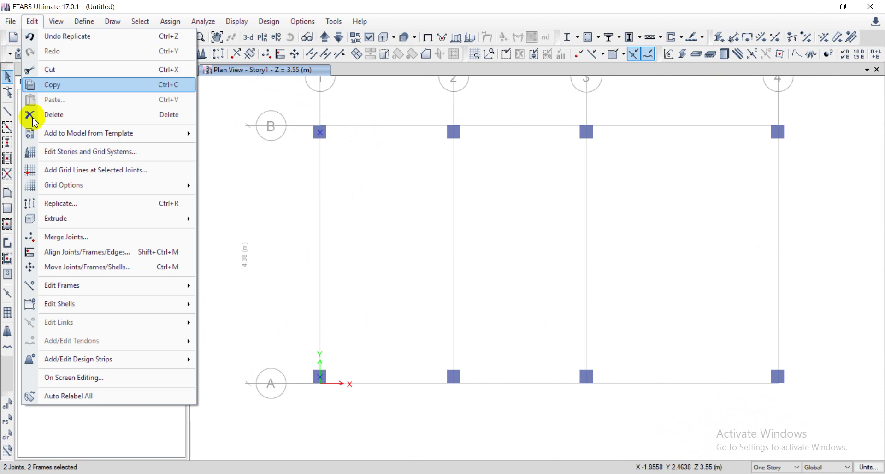
left_click(99, 204)
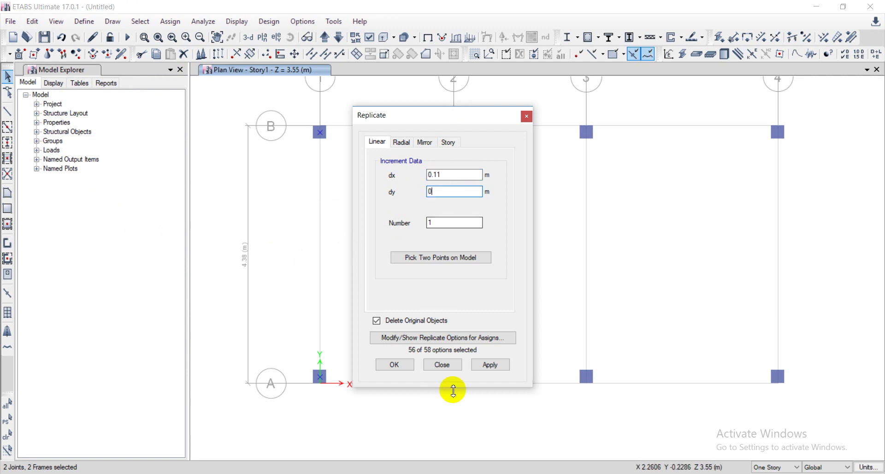
left_click(490, 365)
left_click(395, 365)
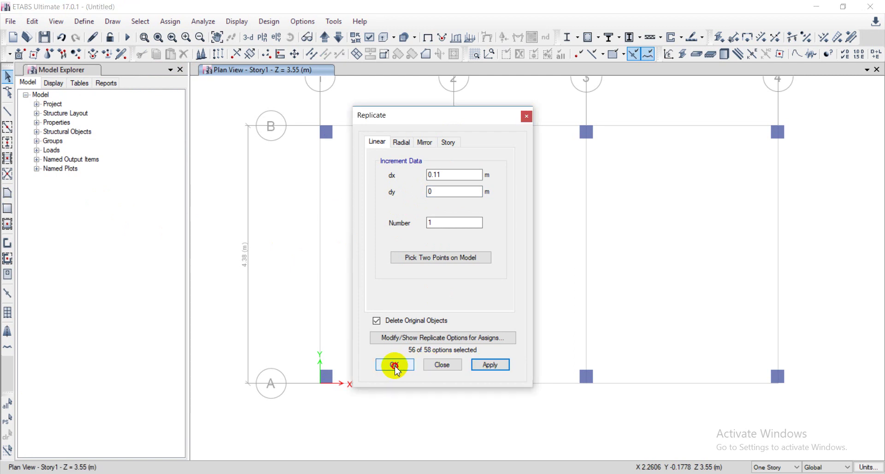
scroll(503, 306, "up", 3)
scroll(521, 297, "down", 3)
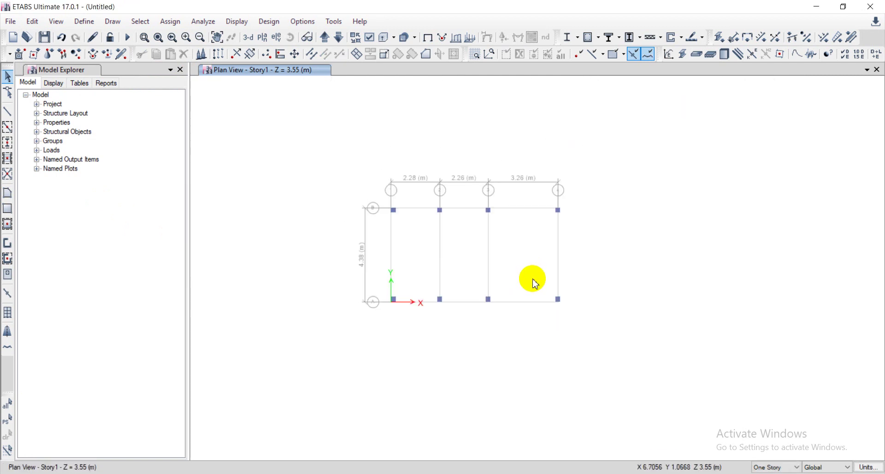
scroll(533, 281, "up", 3)
scroll(540, 300, "down", 3)
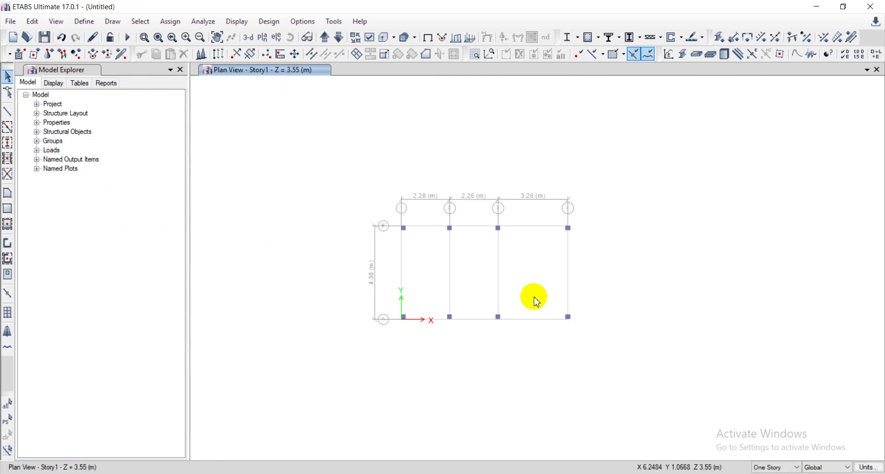
Zoom in on AutoCAD's 3'/A corner column to read its 194 offset, then view grids A–B
left_click(278, 473)
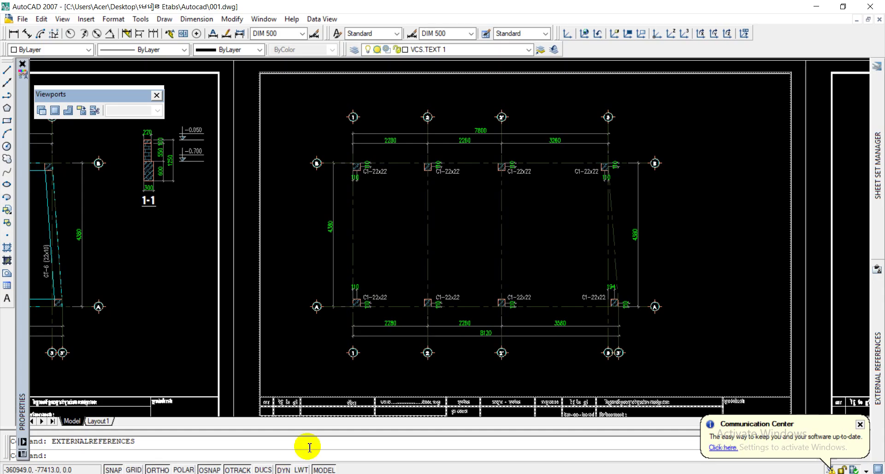
scroll(619, 308, "up", 2)
scroll(620, 306, "up", 2)
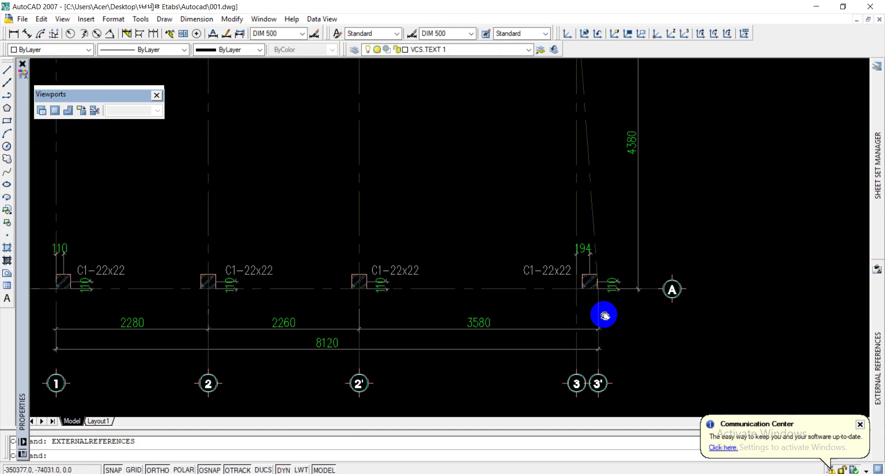
scroll(583, 277, "up", 3)
middle_click_drag(547, 281, 546, 280)
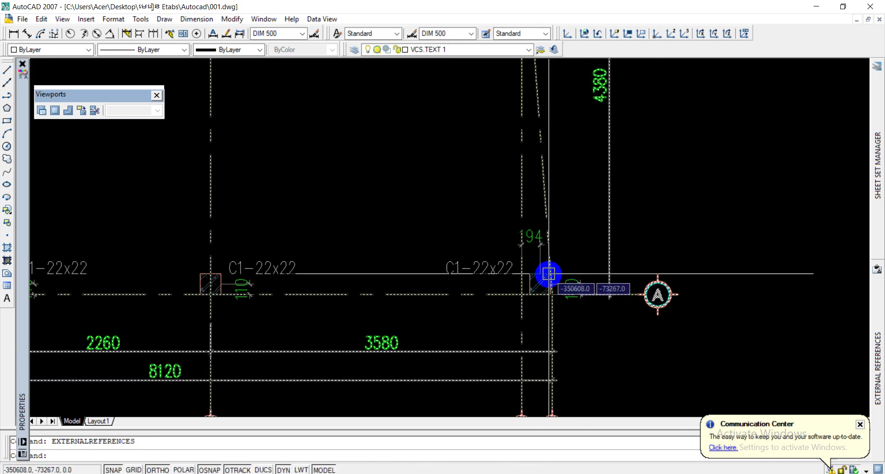
scroll(547, 273, "down", 2)
middle_click_drag(563, 250, 573, 263)
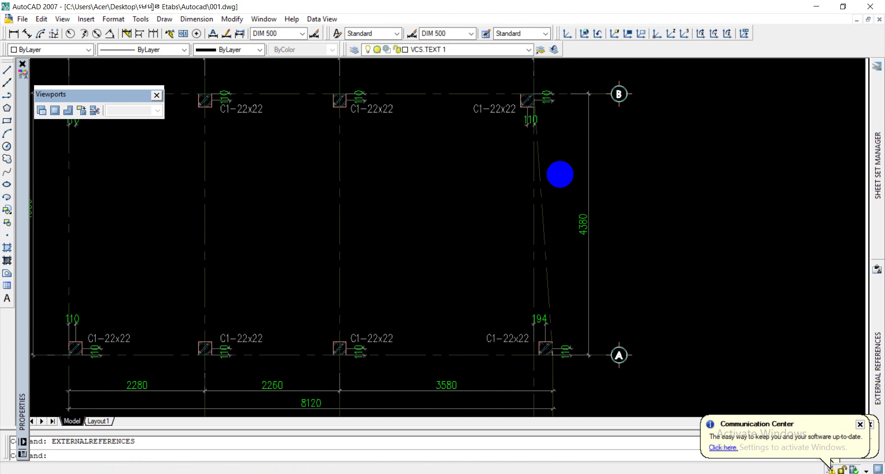
scroll(562, 174, "down", 2)
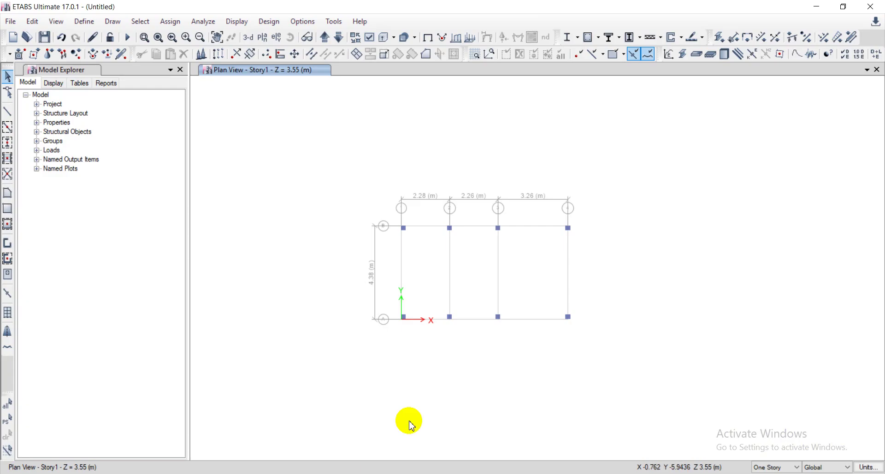
Select the corner column at 4 A and open the Replicate dialog for it
left_click_drag(508, 257, 583, 331)
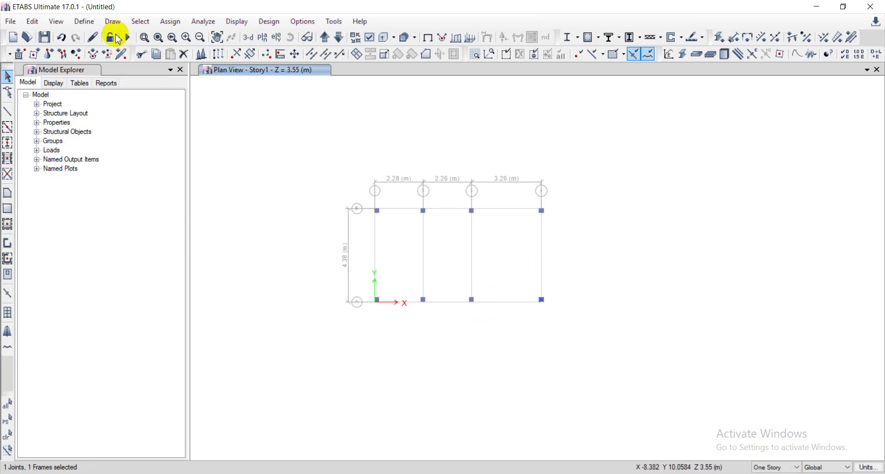
left_click(32, 21)
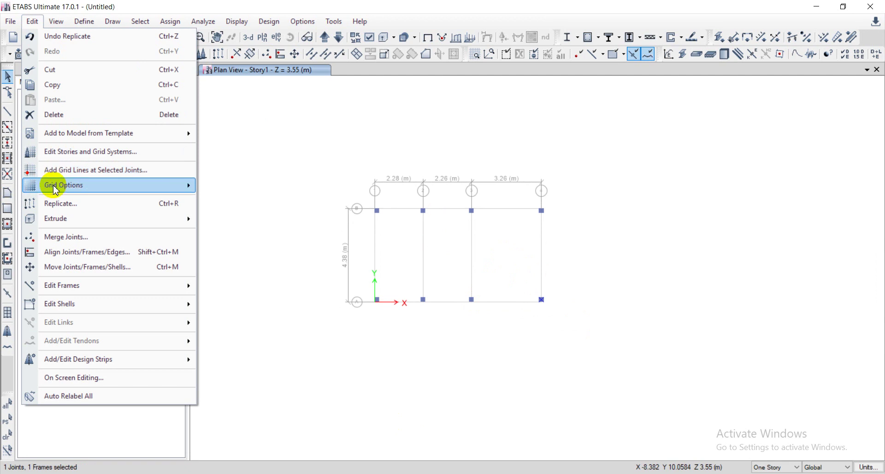
left_click(59, 203)
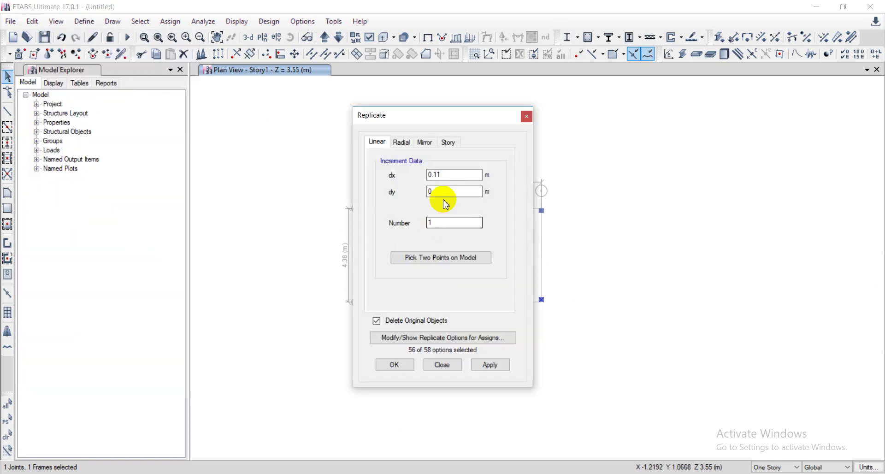
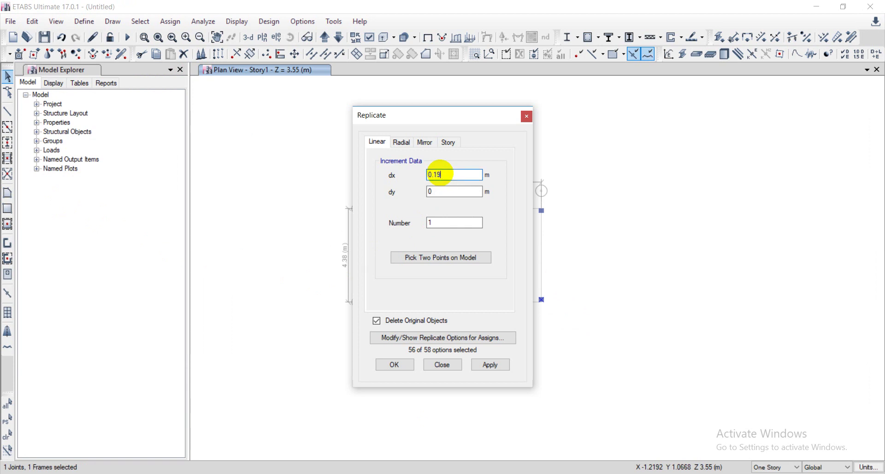
Shift the lower grid-4 column joint 0.194 m right with Replicate
type("4")
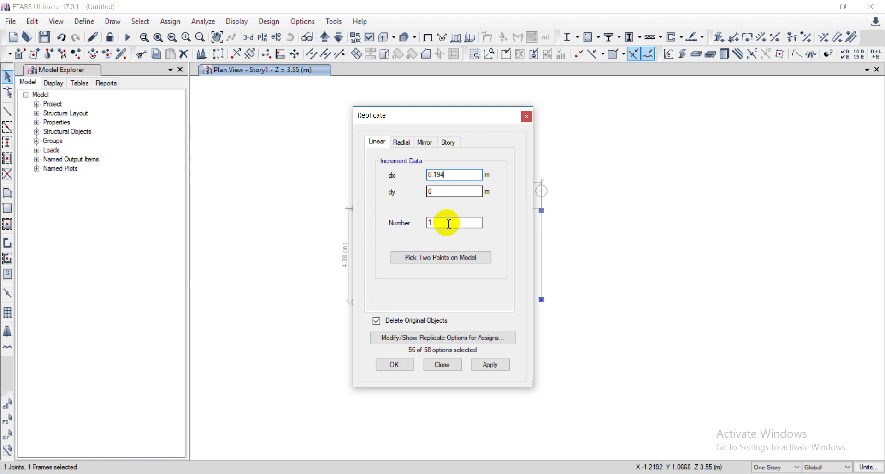
left_click(488, 364)
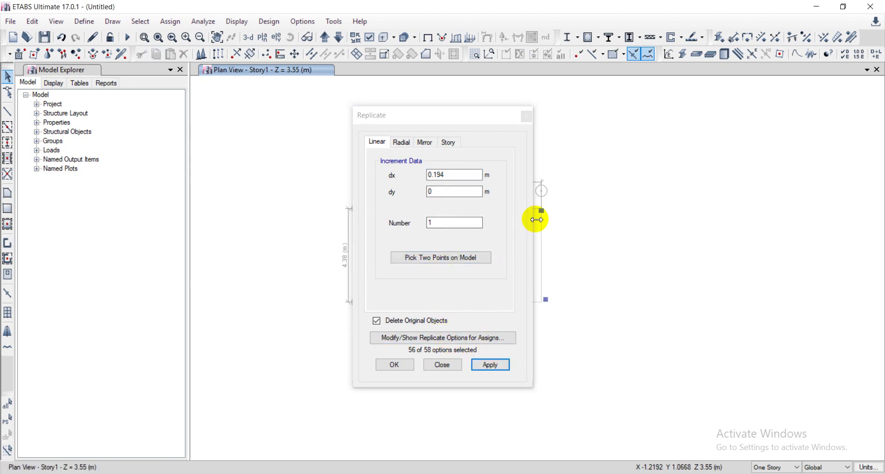
left_click(394, 364)
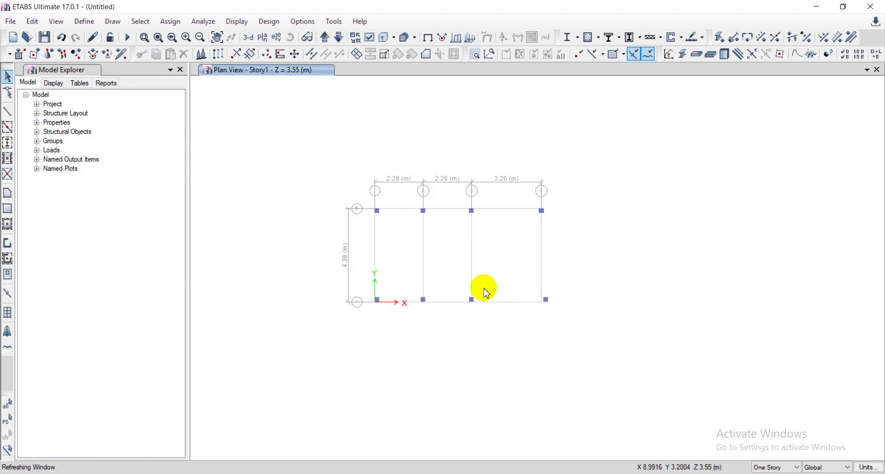
Move the top grid-4 joint 0.11 m left with Replicate, replacing the original
scroll(516, 234, "up", 3)
left_click_drag(563, 138, 632, 207)
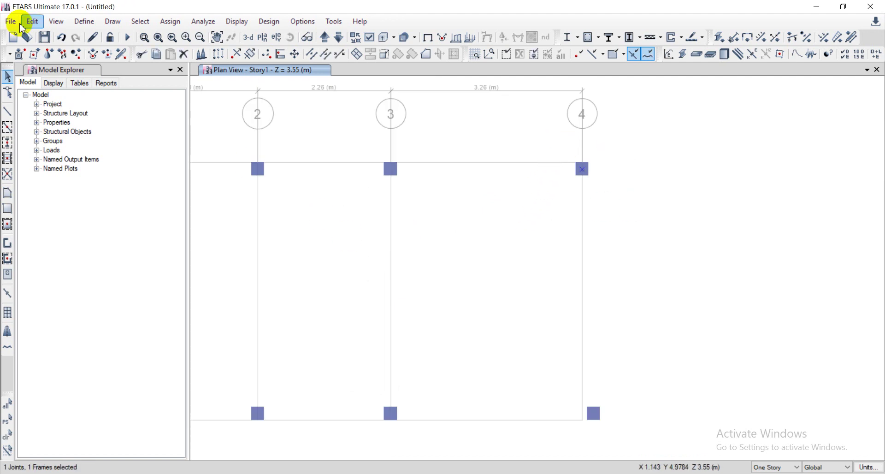
left_click(31, 22)
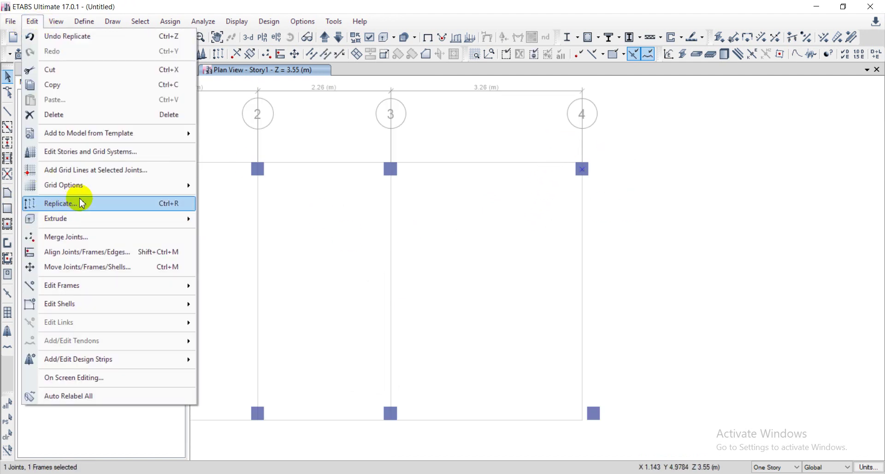
left_click(152, 208)
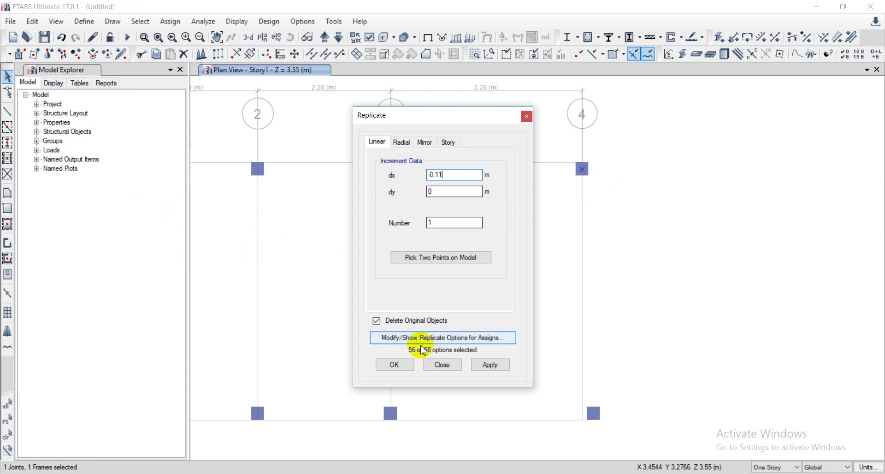
left_click(393, 365)
Pan and zoom the ETABS plan to review the shifted grid-4 columns
middle_click_drag(553, 377, 450, 304)
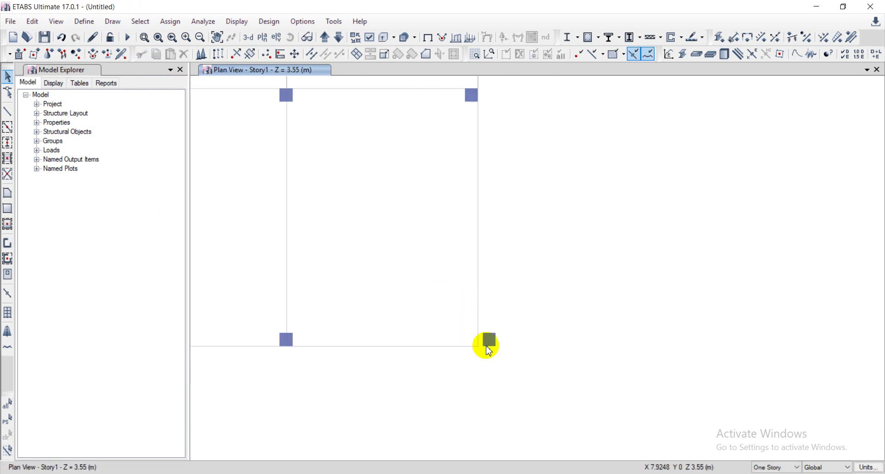
scroll(492, 304, "down", 5)
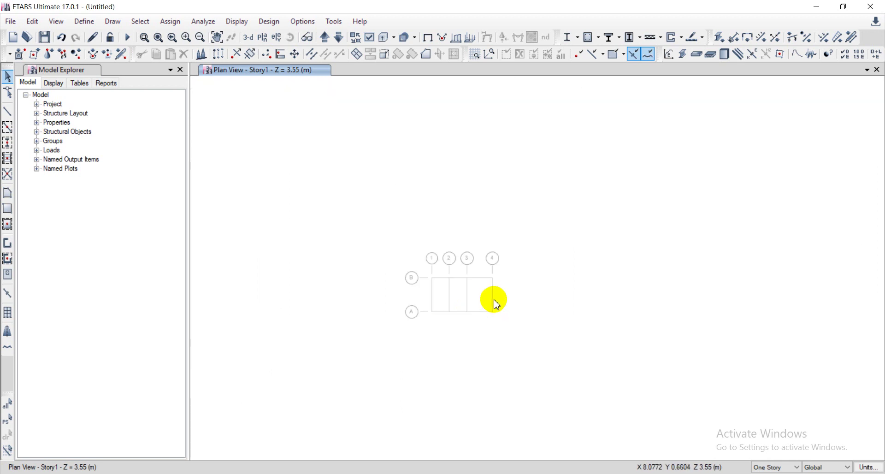
scroll(496, 304, "up", 3)
scroll(496, 305, "up", 3)
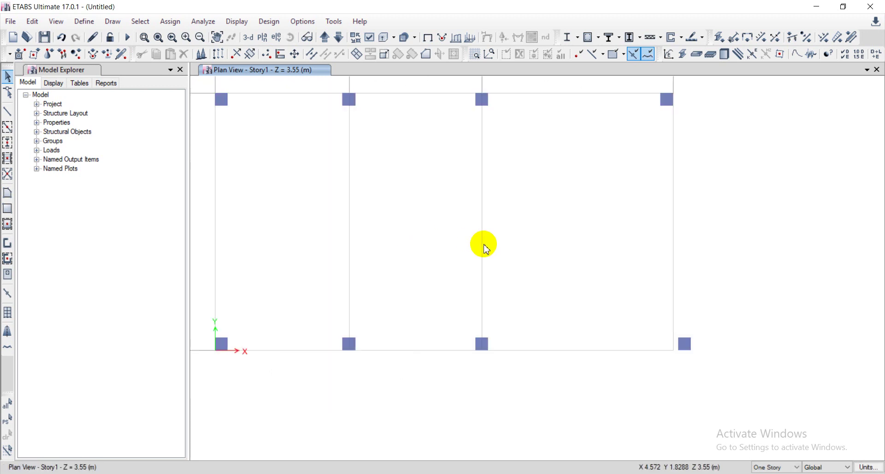
scroll(565, 223, "down", 3)
scroll(507, 219, "up", 4)
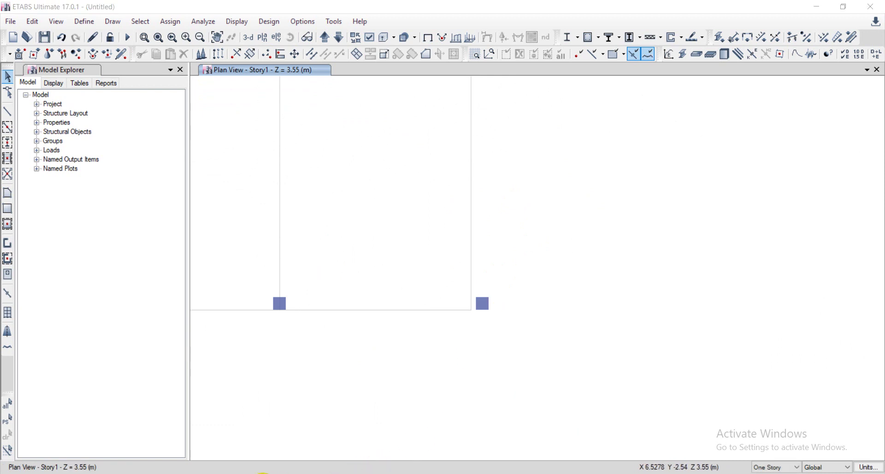
Check the 194 offset in AutoCAD, then view the whole ETABS grid 1–4 layout
left_click(263, 473)
scroll(555, 293, "up", 3)
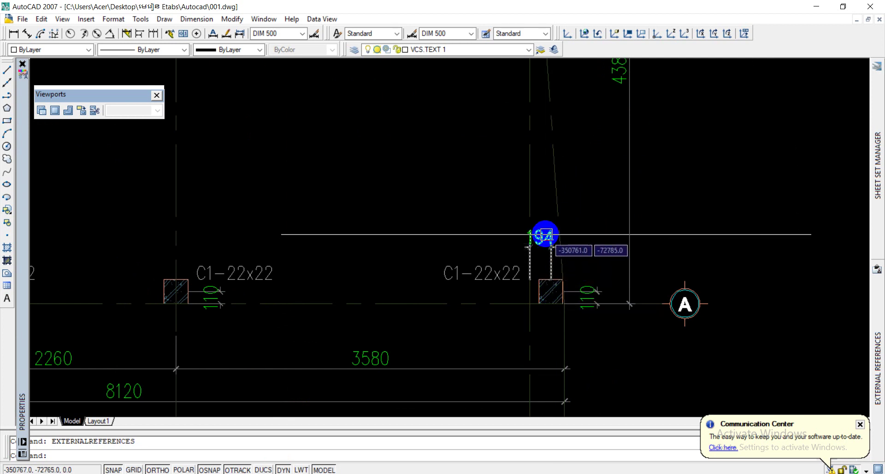
left_click(363, 473)
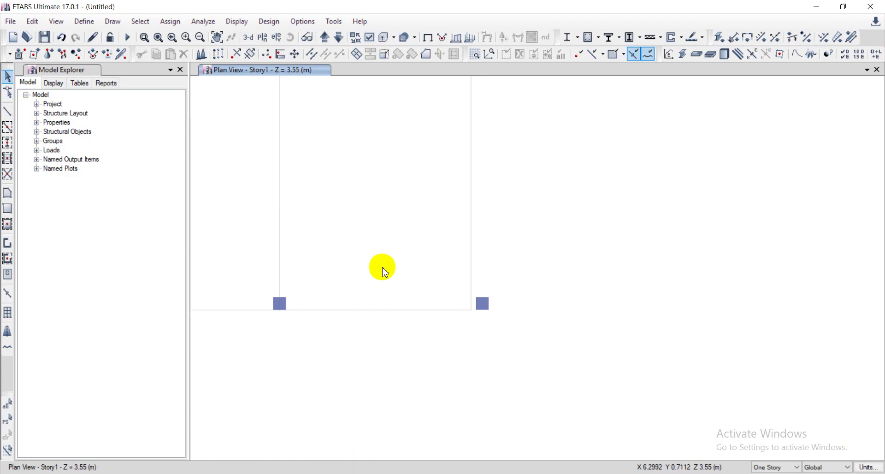
scroll(382, 267, "down", 6)
scroll(399, 244, "up", 6)
middle_click_drag(394, 257, 439, 240)
scroll(446, 255, "down", 3)
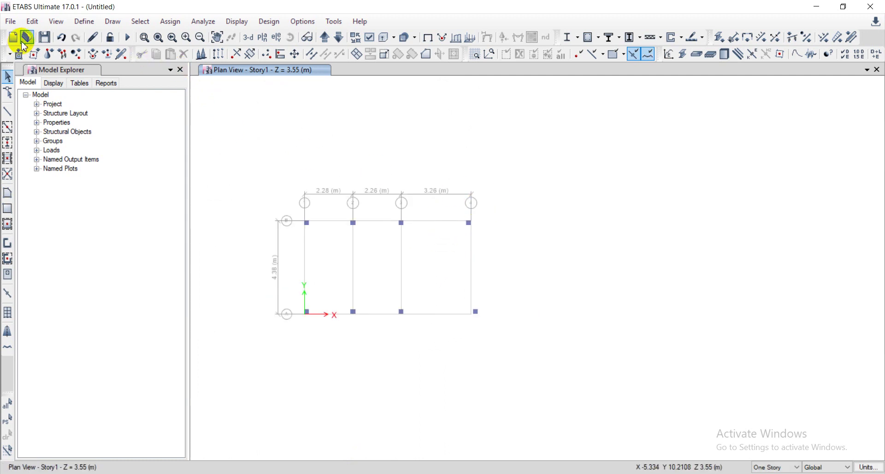
Add X grid line 5 to grid system G1, spaced 0.304 m beyond grid 4
left_click(32, 22)
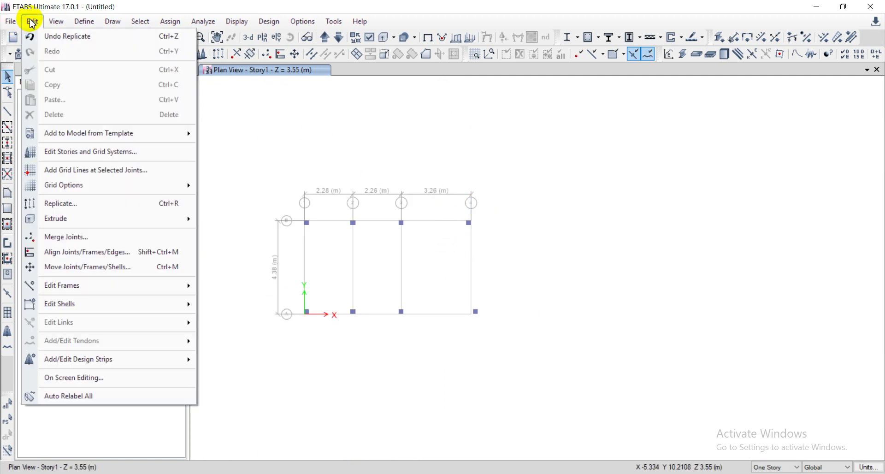
left_click(87, 157)
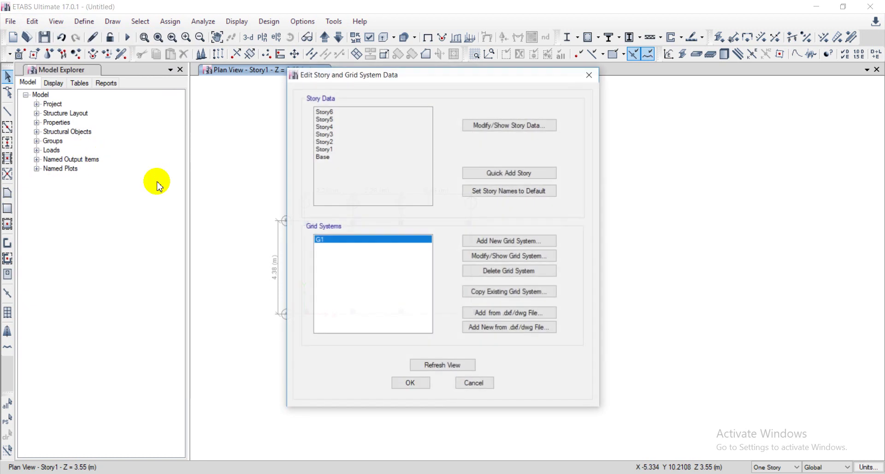
left_click(501, 256)
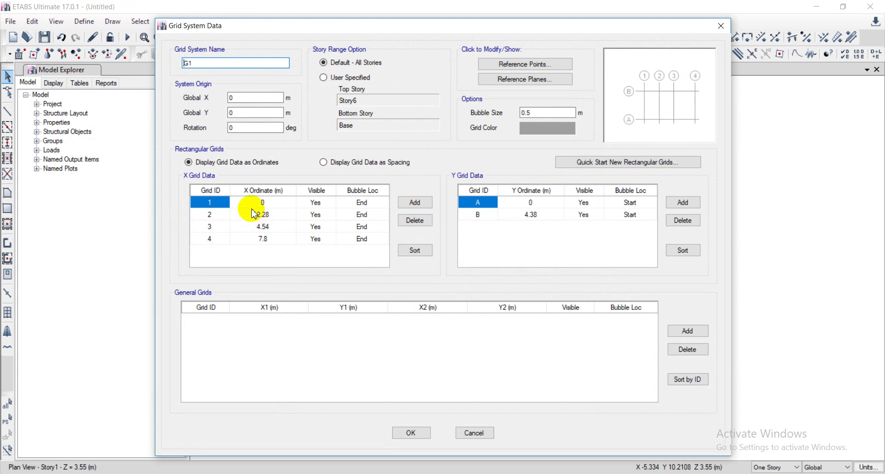
right_click(215, 245)
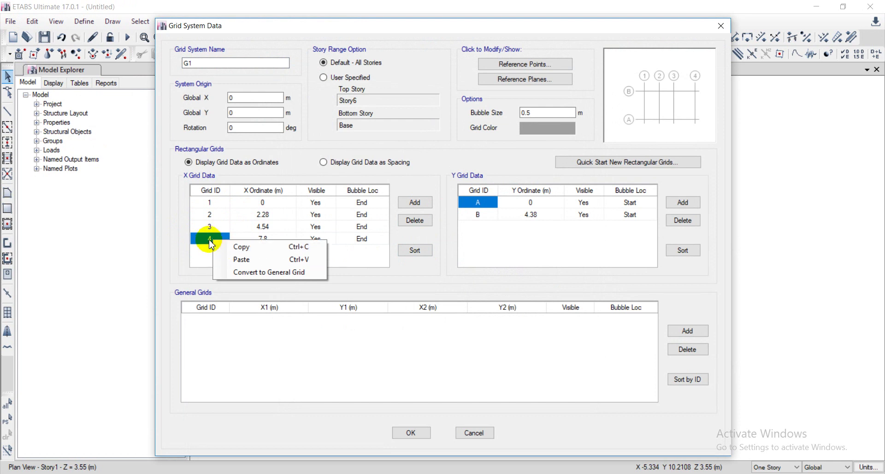
left_click(209, 239)
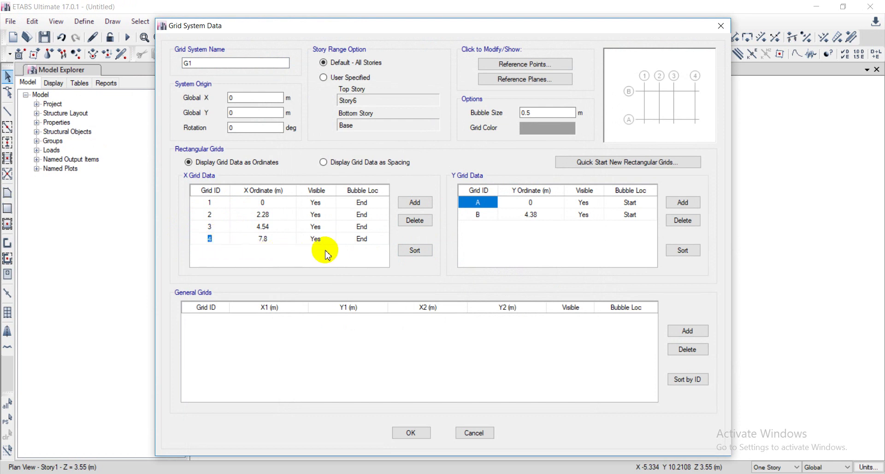
left_click(408, 206)
left_click(263, 251)
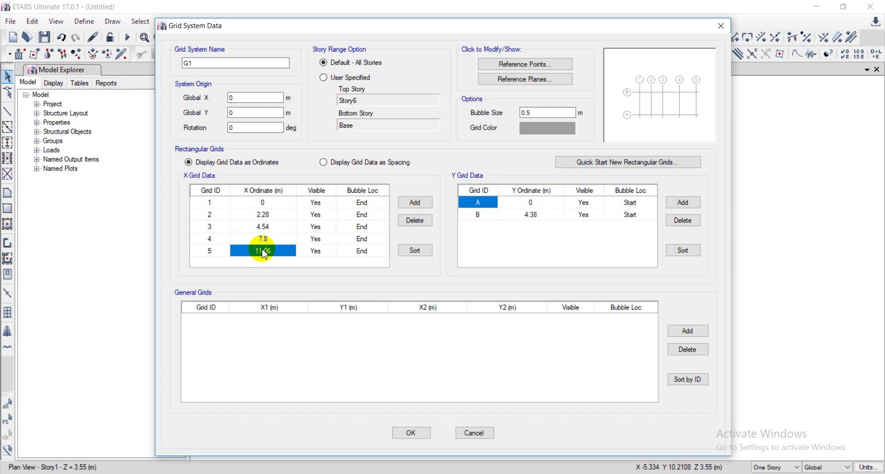
left_click(324, 162)
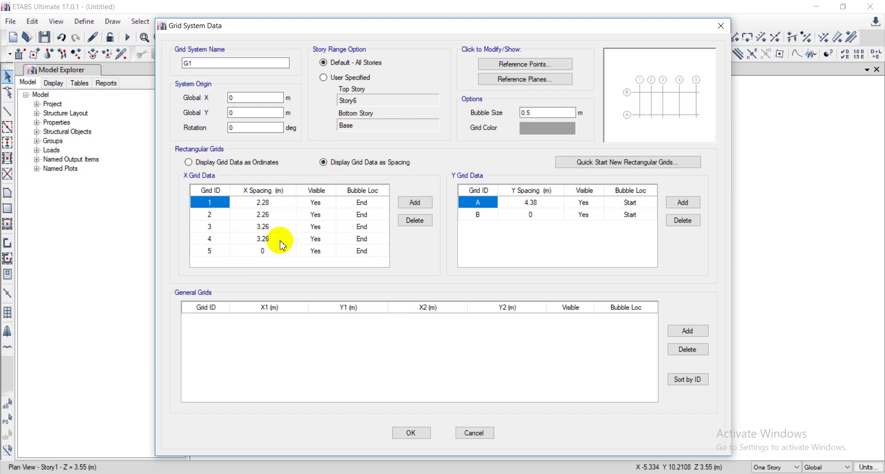
left_click(269, 251)
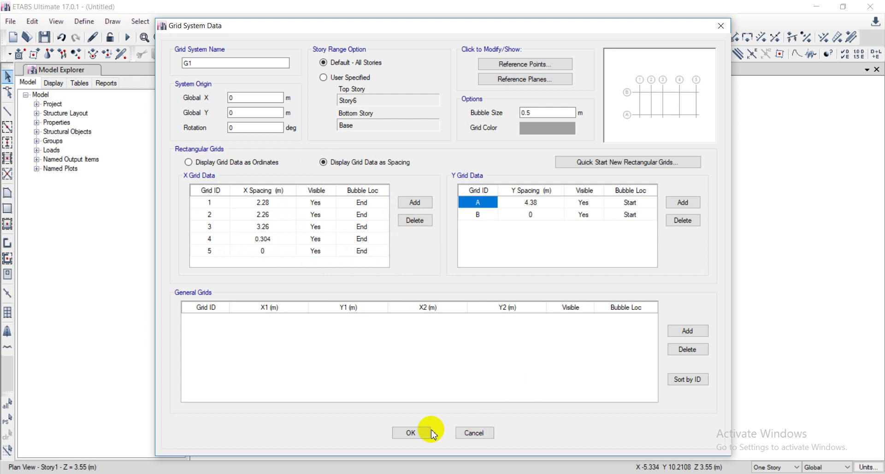
left_click(410, 432)
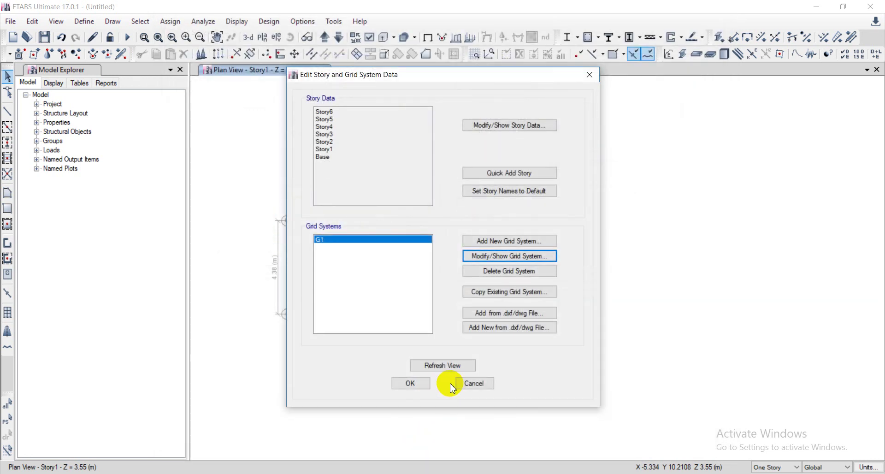
left_click(412, 384)
Inspect new grid line 5 in the plan, then bring up the AutoCAD drawing
middle_click_drag(474, 360, 361, 304)
scroll(359, 300, "down", 3)
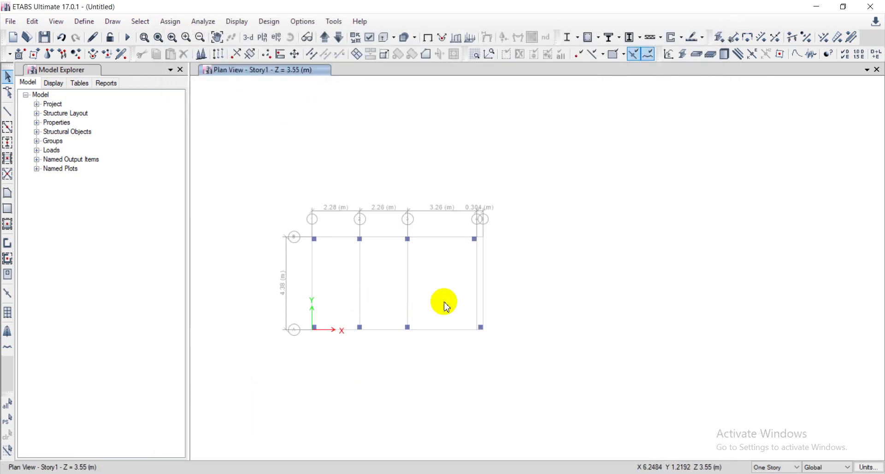
middle_click_drag(459, 291, 474, 257)
scroll(491, 276, "up", 3)
left_click_drag(524, 346, 513, 330)
scroll(516, 308, "down", 4)
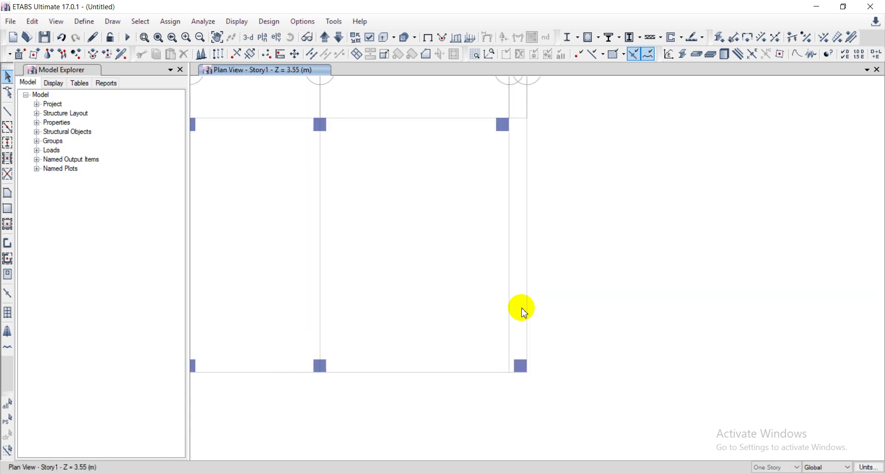
scroll(508, 265, "up", 4)
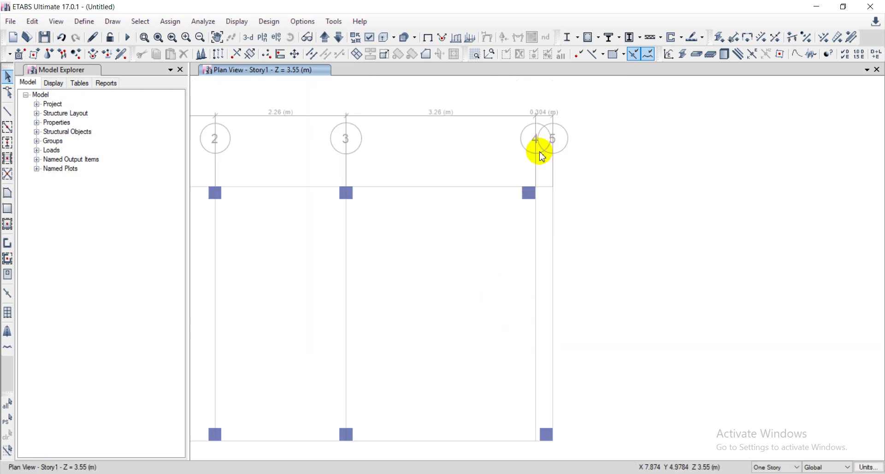
middle_click_drag(476, 204, 523, 147)
scroll(490, 179, "down", 4)
middle_click_drag(474, 231, 474, 245)
left_click(296, 473)
middle_click_drag(515, 312, 531, 267)
scroll(529, 276, "down", 2)
Pan and zoom across the AutoCAD sheets to review the title block and DH-series beam plan
scroll(524, 301, "down", 4)
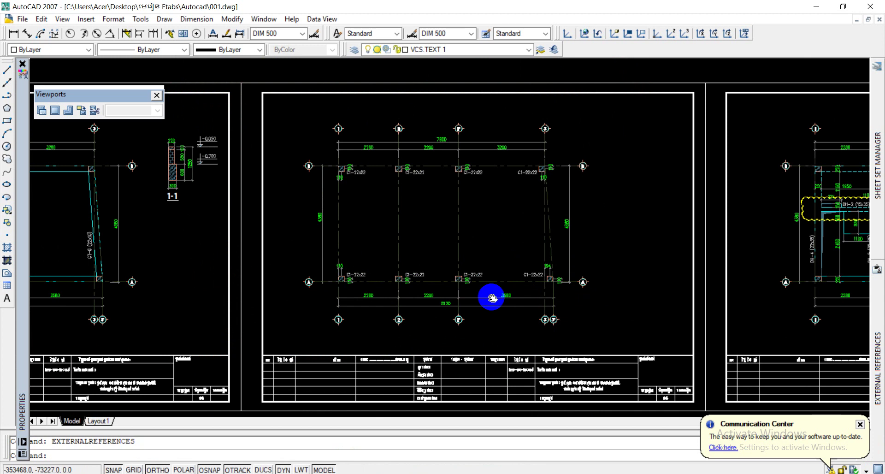
scroll(487, 292, "up", 2)
mouse_move(487, 291)
middle_mouse_down()
mouse_move(510, 239)
mouse_move(413, 231)
middle_mouse_up()
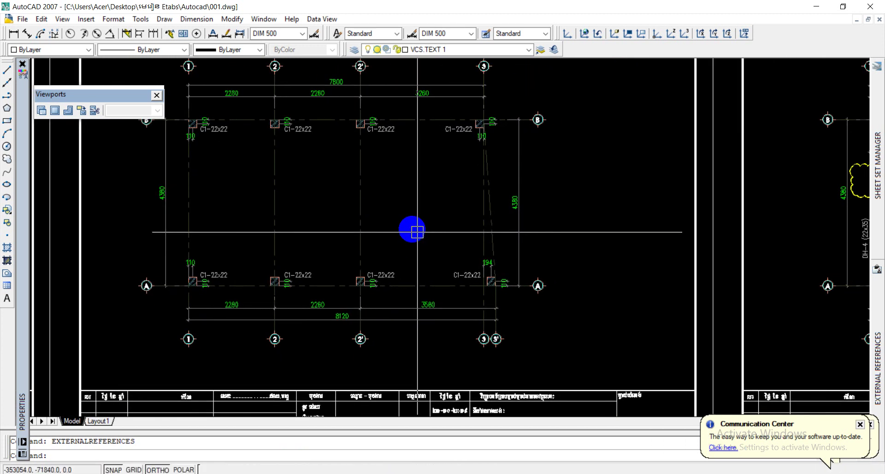
middle_click_drag(358, 233, 281, 214)
scroll(281, 214, "down", 4)
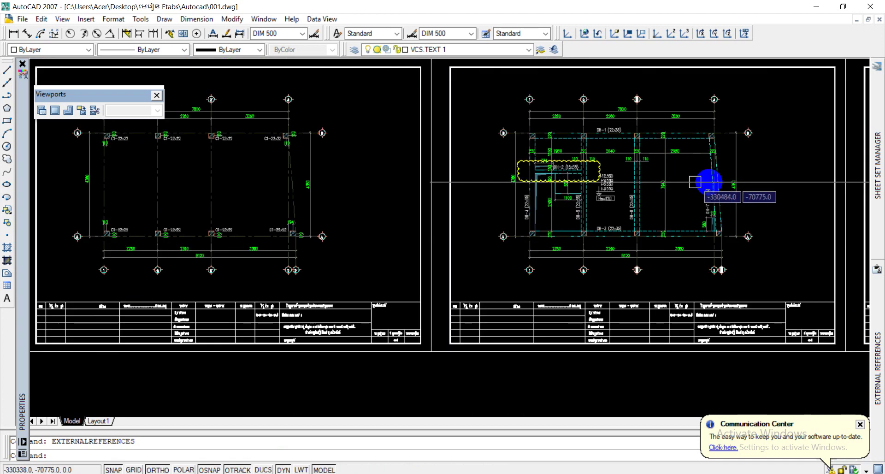
scroll(637, 155, "up", 3)
scroll(576, 134, "up", 3)
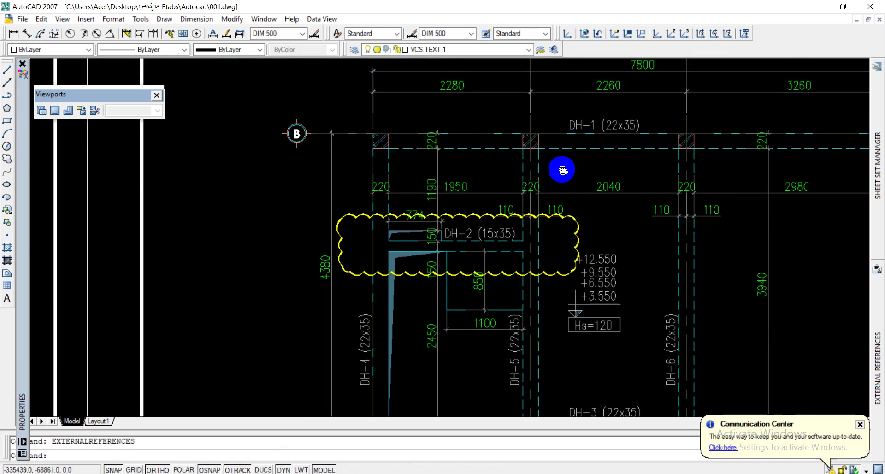
scroll(496, 223, "down", 5)
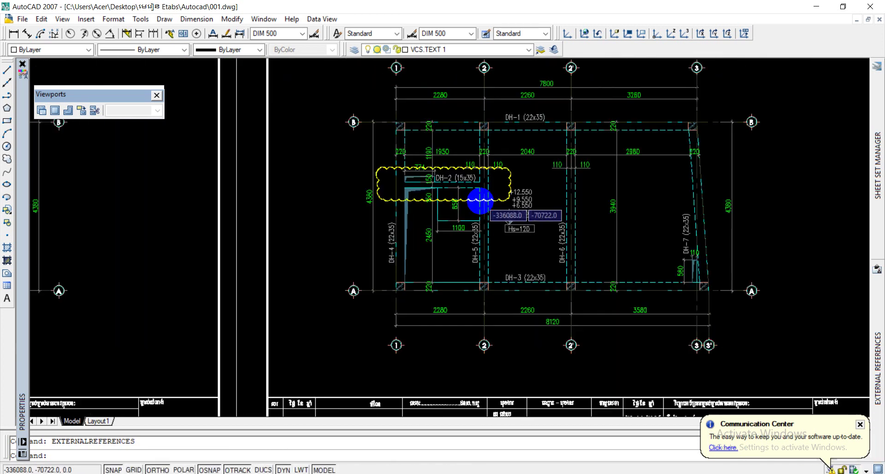
middle_click_drag(464, 262, 458, 243)
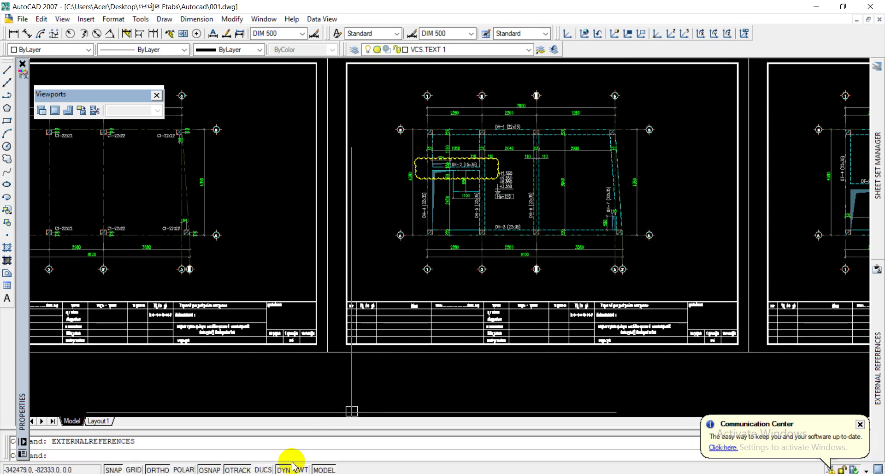
Compare briefly with ETABS, recentre the AutoCAD beam plan, then return to ETABS
left_click(352, 473)
scroll(463, 241, "up", 3)
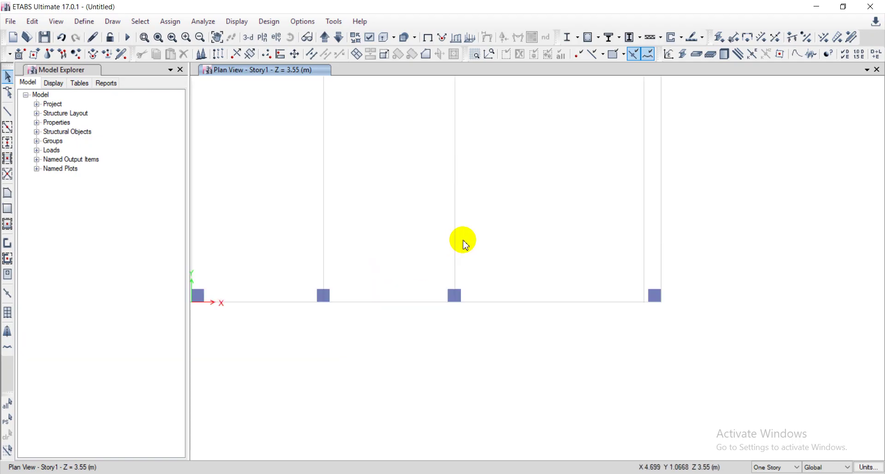
scroll(492, 261, "down", 3)
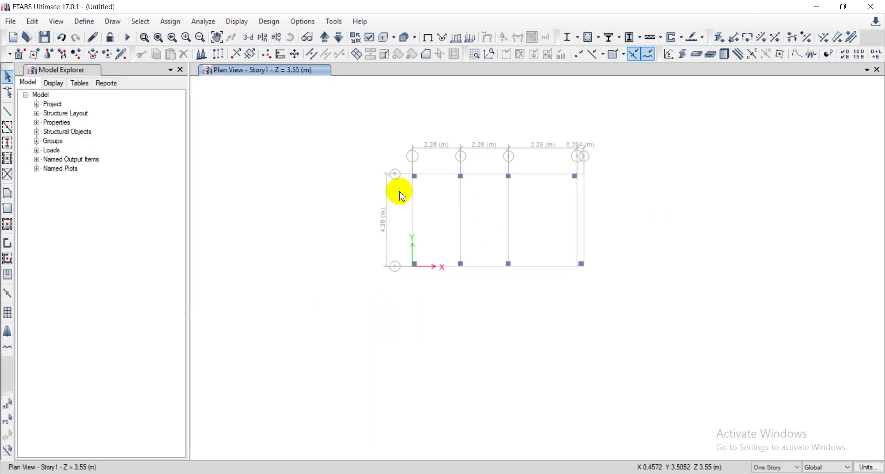
key("alt+Tab")
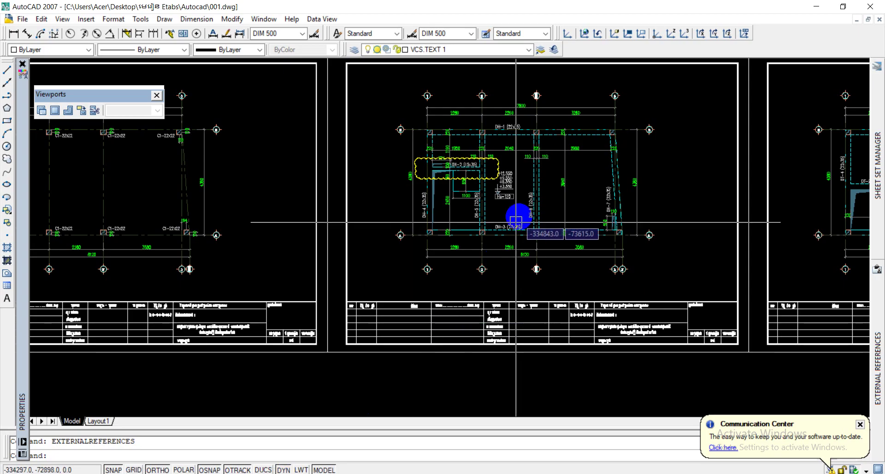
middle_click_drag(518, 227, 464, 138)
scroll(475, 168, "up", 2)
scroll(475, 169, "up", 2)
middle_click_drag(418, 196, 449, 192)
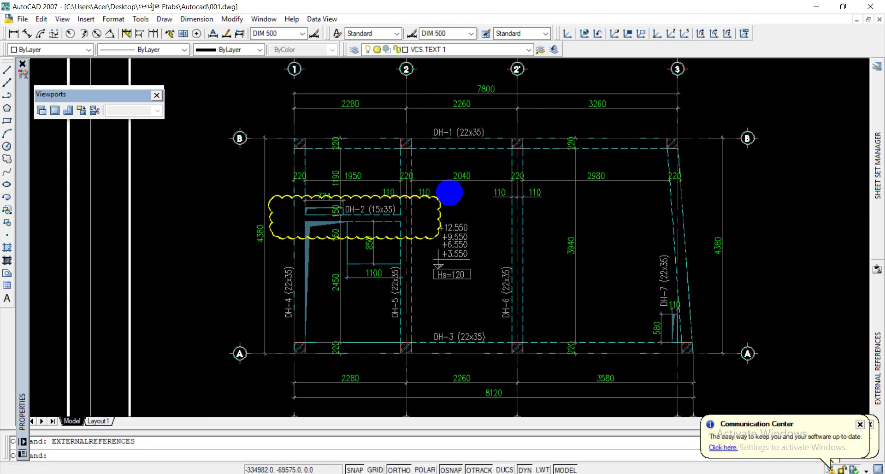
middle_click_drag(445, 252, 453, 232)
middle_click_drag(420, 257, 426, 247)
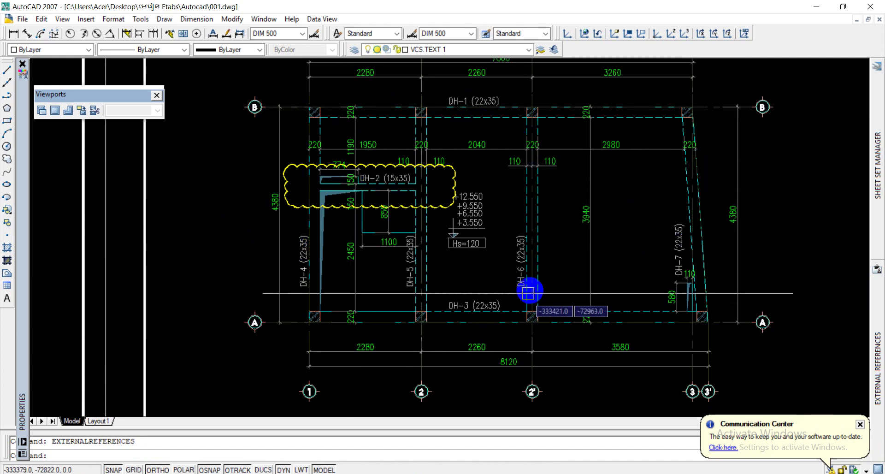
left_click(361, 473)
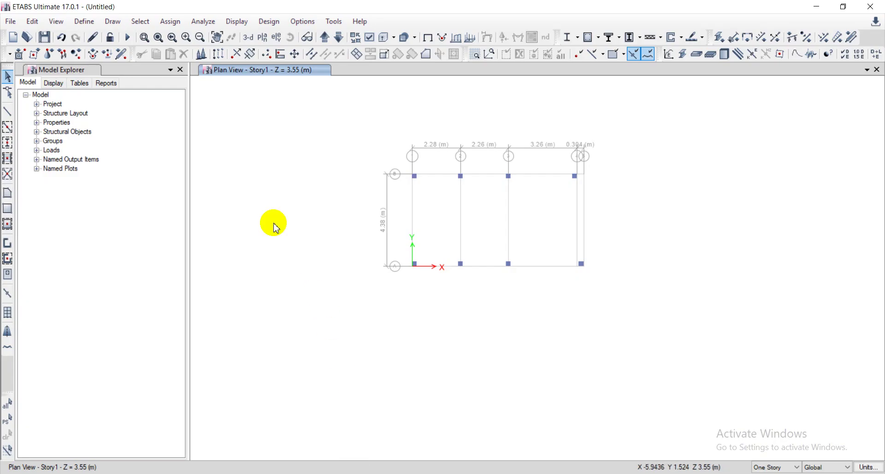
Start Quick Draw Beams/Columns with Frame as the line type
left_click(8, 129)
left_click(164, 383)
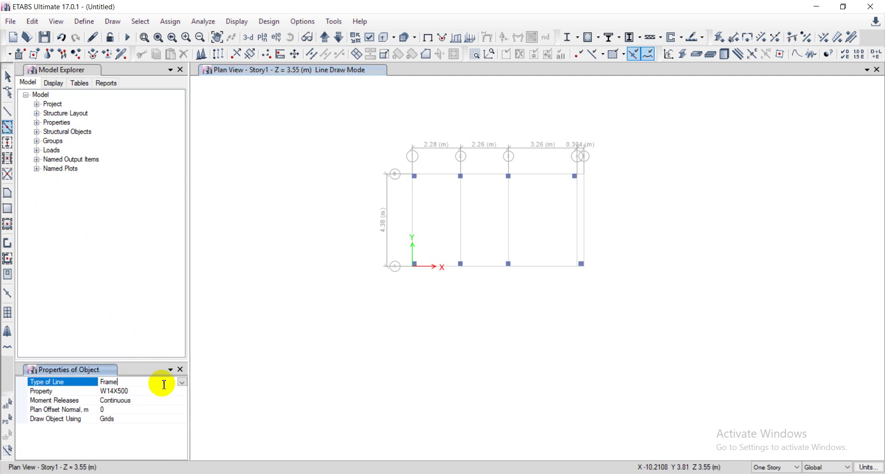
left_click(183, 382)
left_click(183, 382)
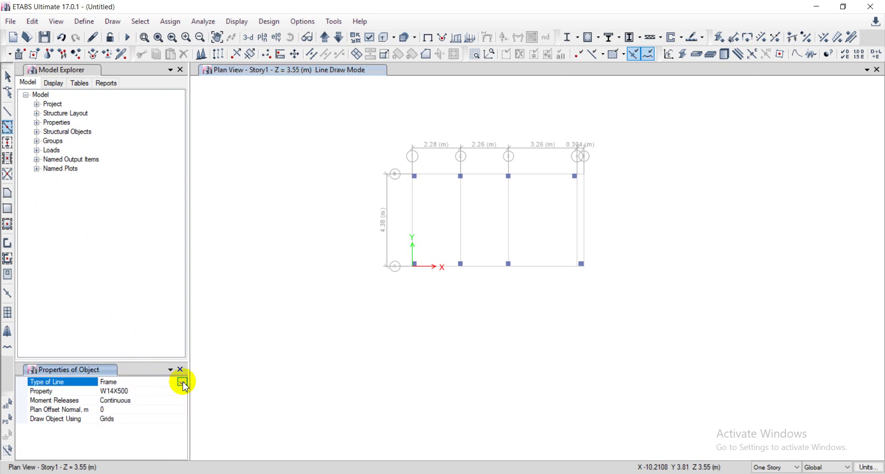
left_click(182, 382)
left_click(182, 383)
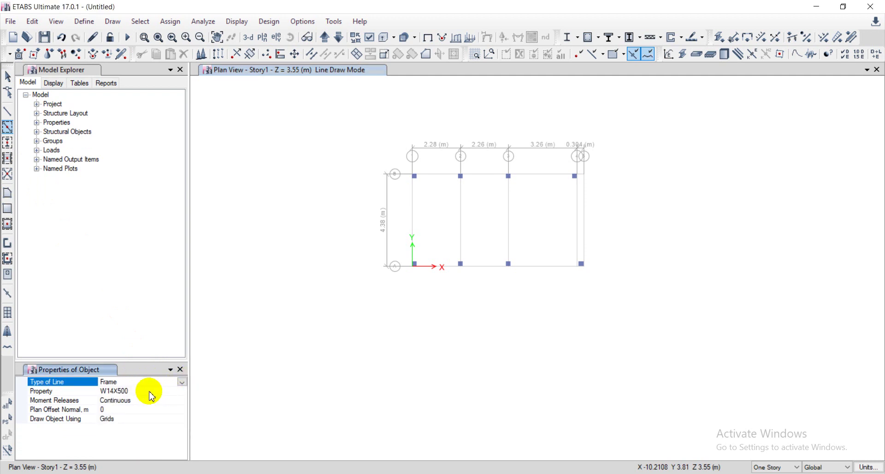
Choose DH-1 22X35 as the section for new beams and bring up the AutoCAD plan
left_click(151, 391)
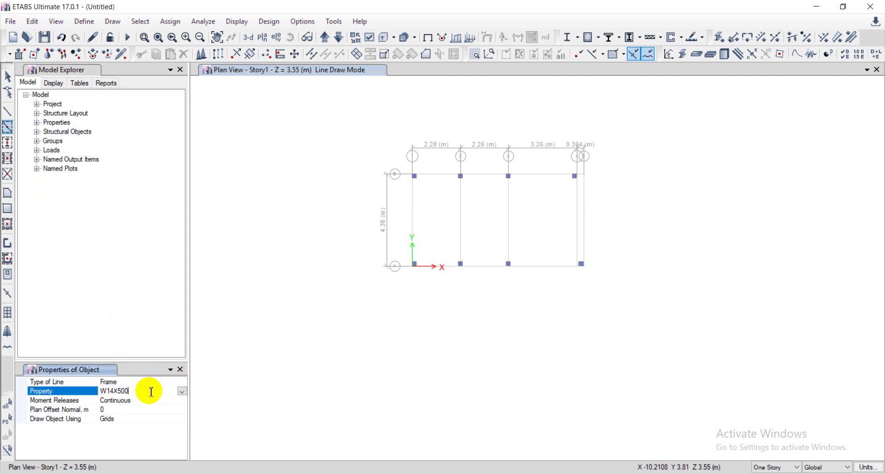
left_click(179, 392)
scroll(158, 421, "up", 3)
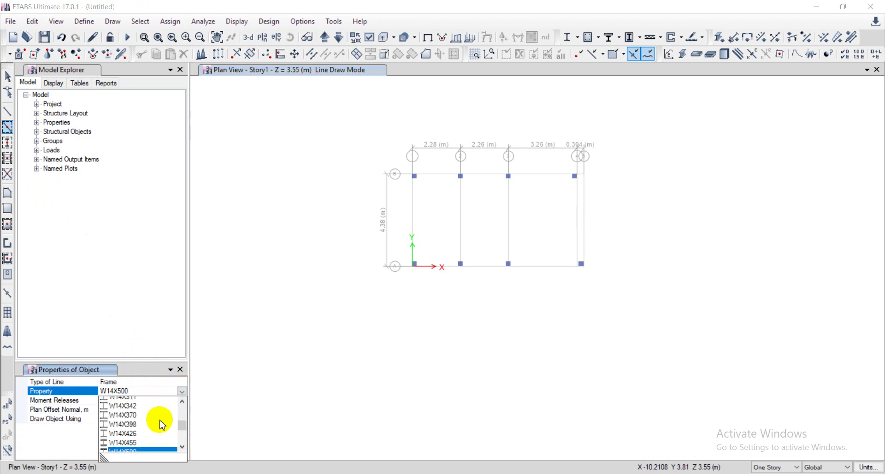
scroll(162, 424, "up", 2)
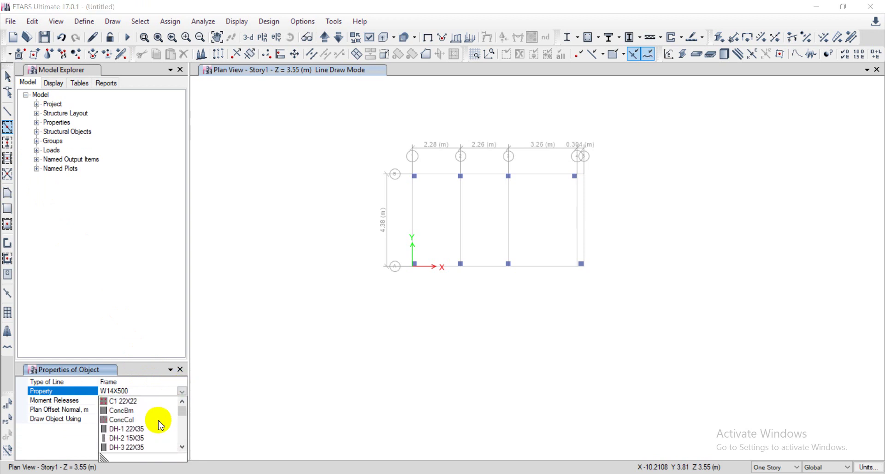
scroll(133, 430, "down", 1)
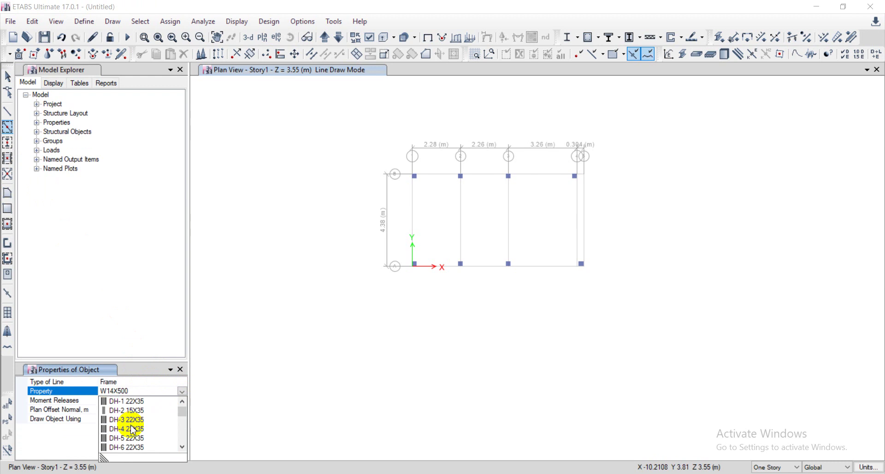
left_click(127, 402)
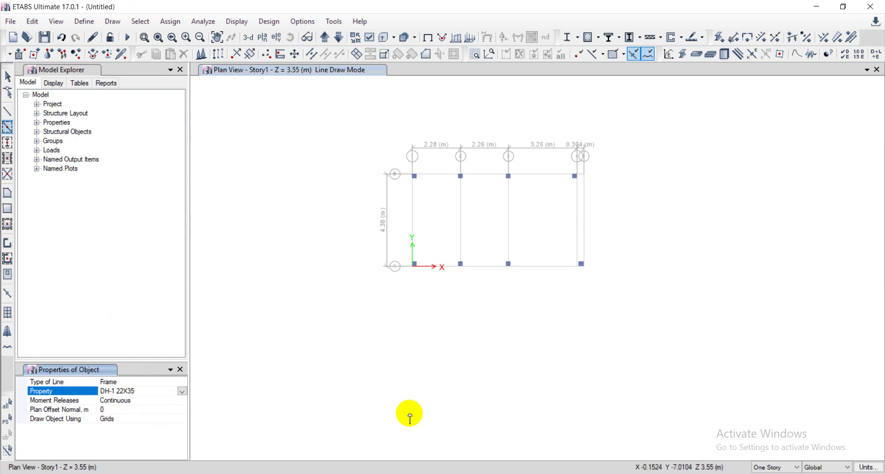
key("alt+Tab")
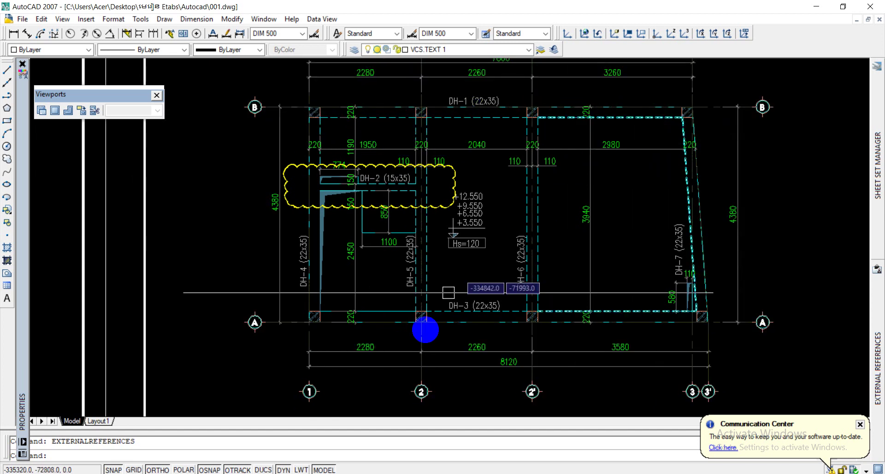
Draw DH-1 22X35 beams along grid B between columns 2–3 and 3–4
left_click(352, 473)
key("alt+Tab")
scroll(381, 213, "up", 3)
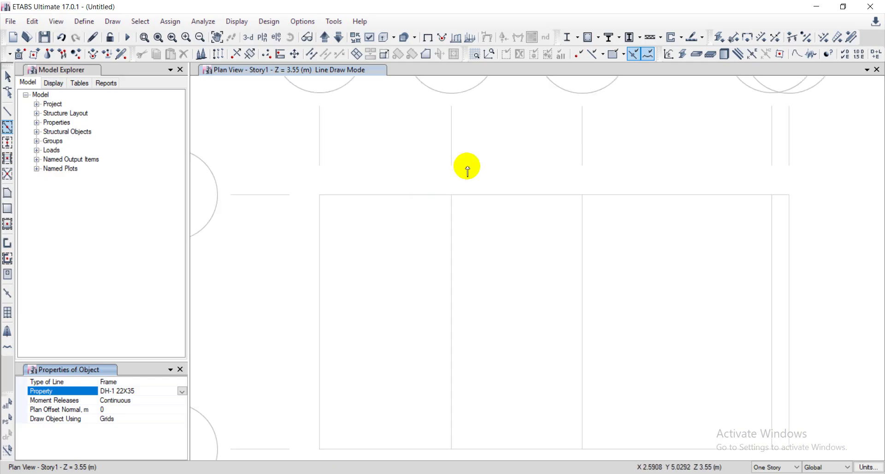
scroll(466, 166, "down", 3)
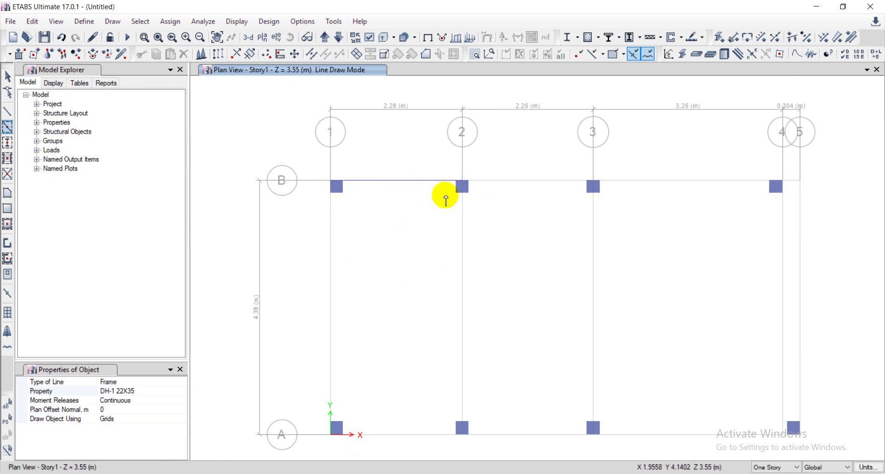
middle_click_drag(449, 203, 376, 162)
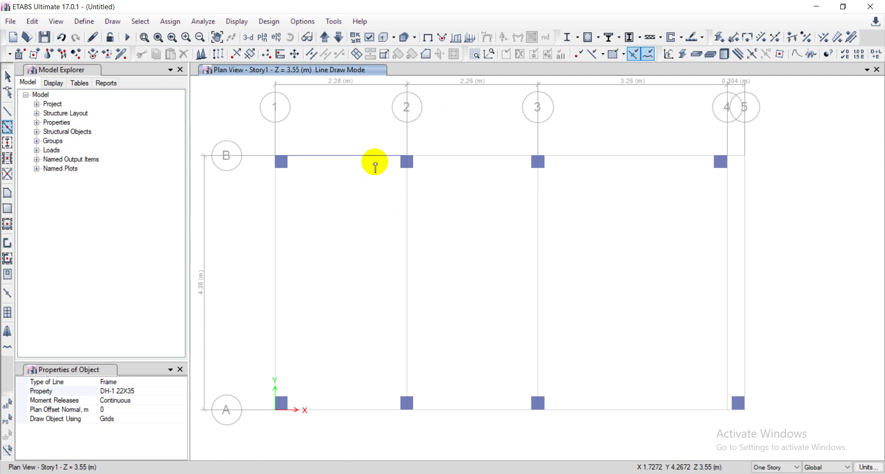
left_click(466, 155)
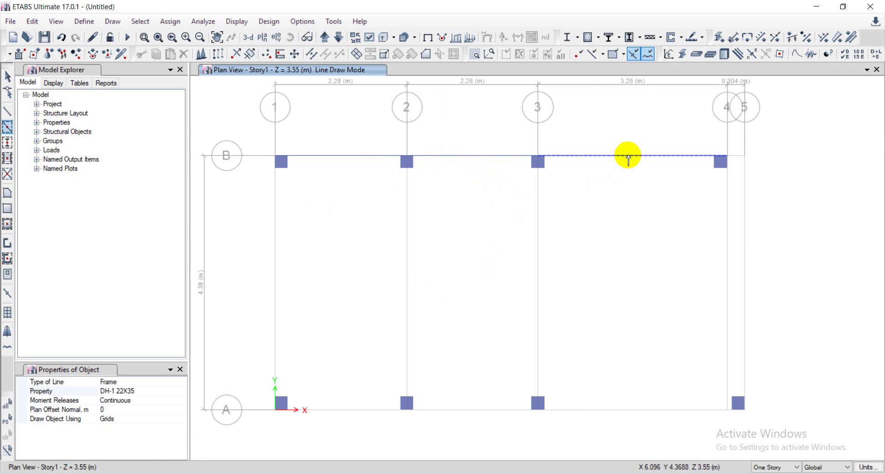
left_click(628, 155)
middle_click_drag(628, 157, 609, 152)
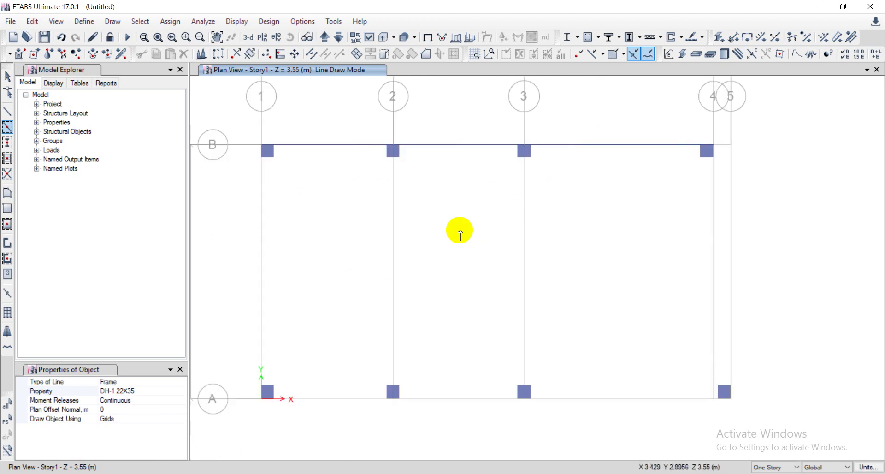
key("Escape")
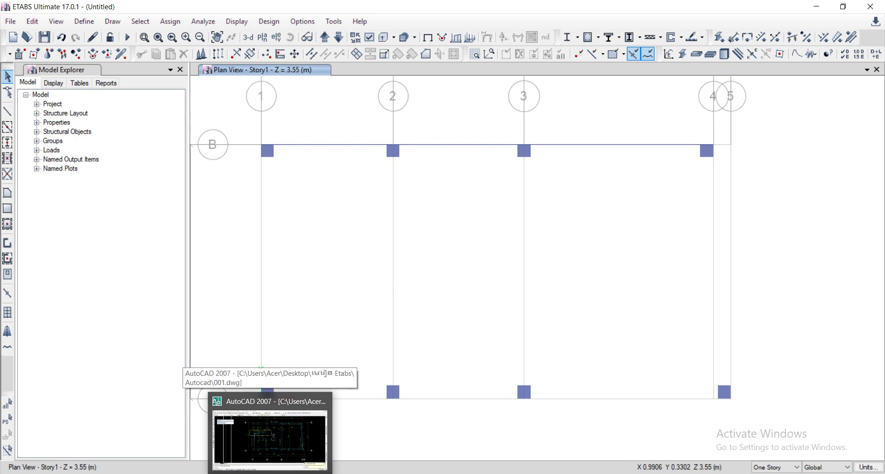
Review the AutoCAD beam plan by selecting all its objects, then return to ETABS
left_click(362, 473)
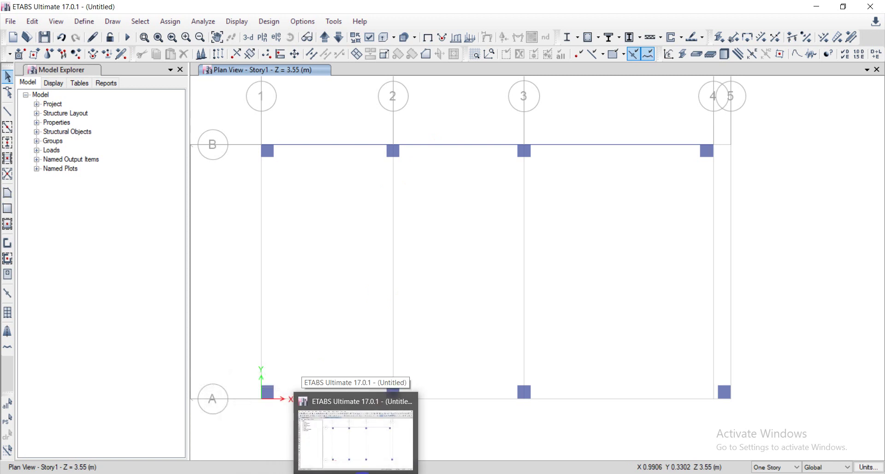
left_click(300, 473)
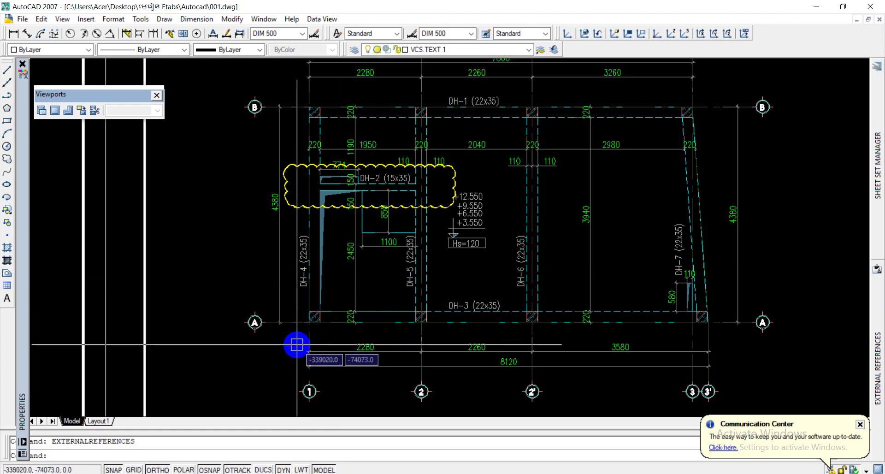
key("ctrl+a")
key("Escape")
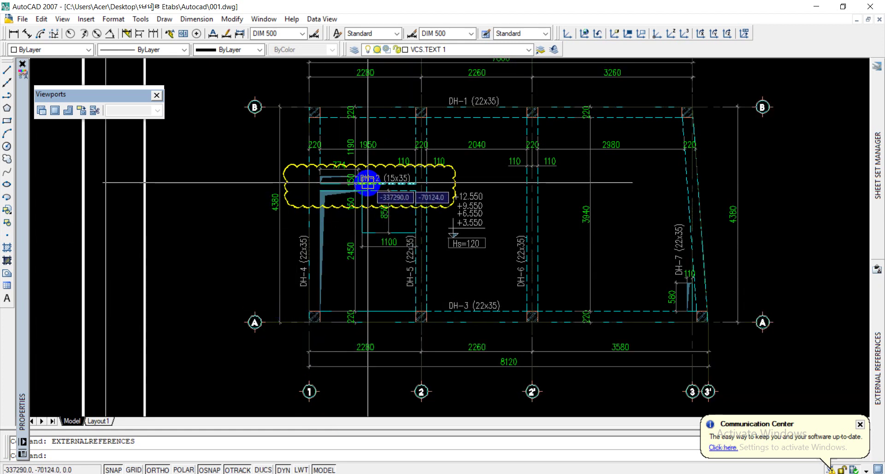
key("ctrl+a")
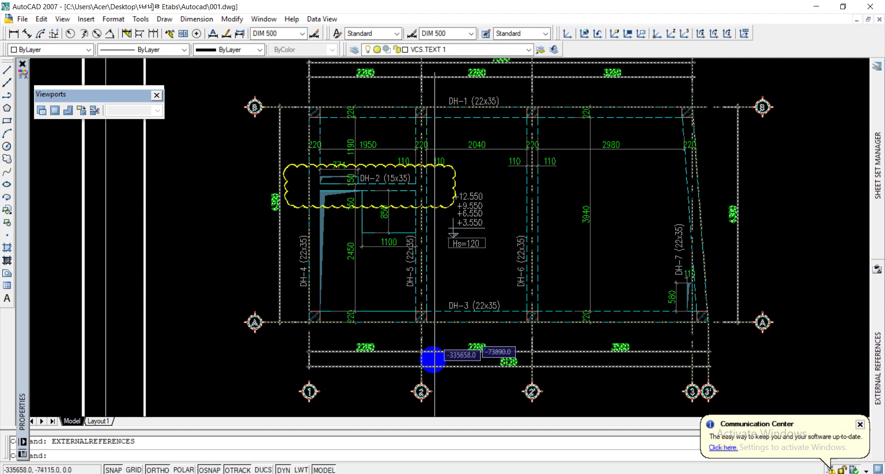
key("Escape")
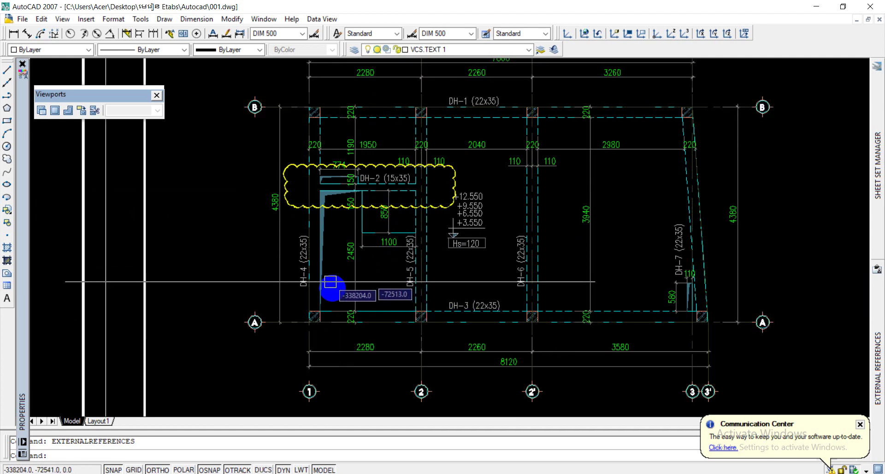
key("ctrl+a")
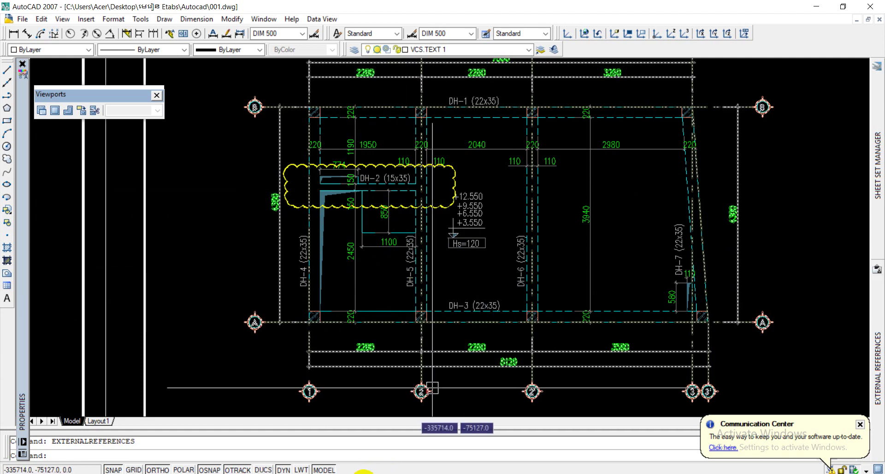
left_click(375, 473)
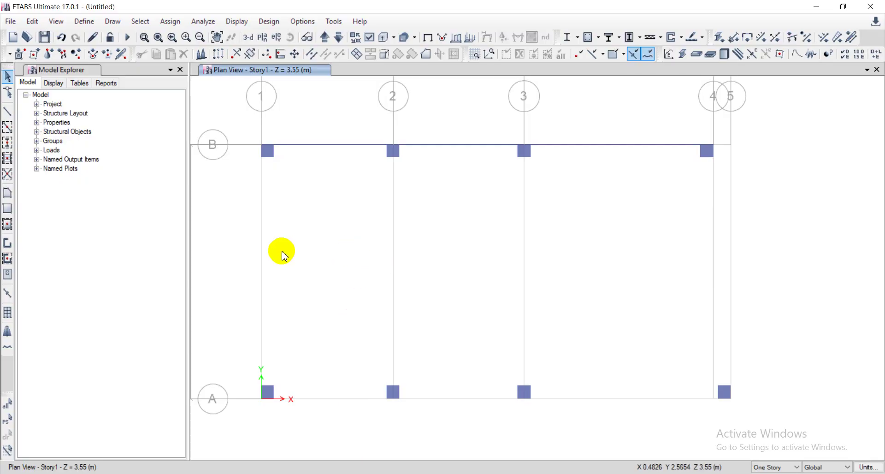
left_click(9, 130)
left_click(164, 392)
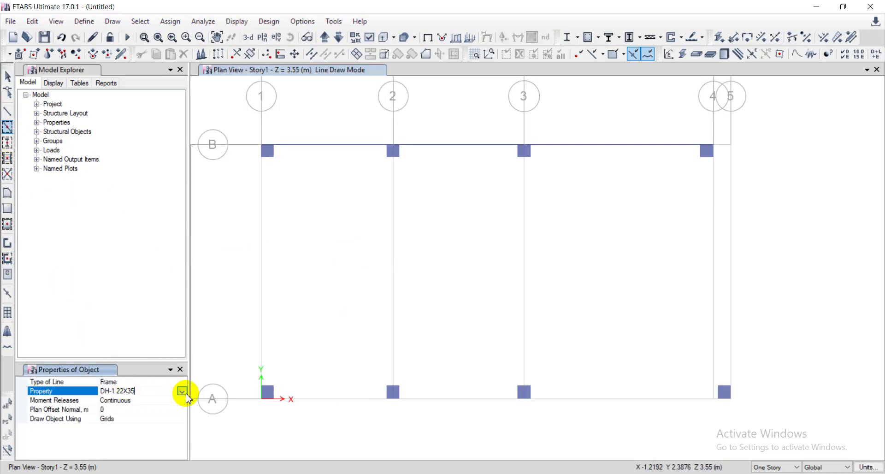
left_click(182, 392)
left_click(127, 438)
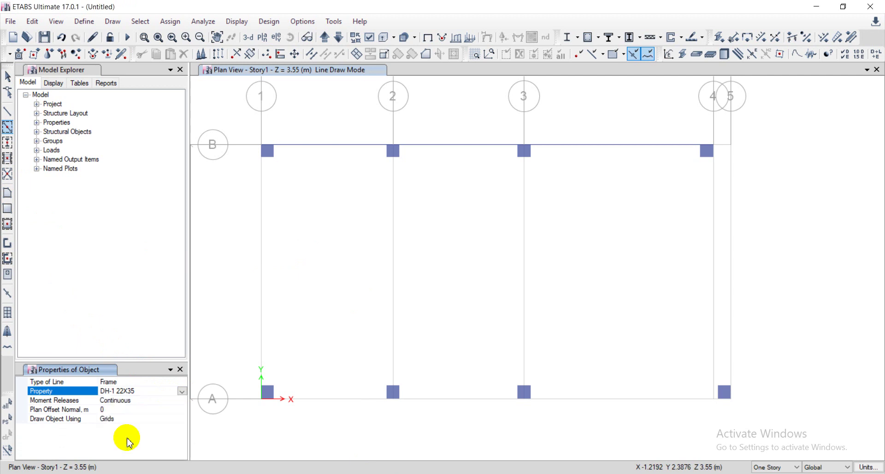
middle_click_drag(285, 293, 339, 282)
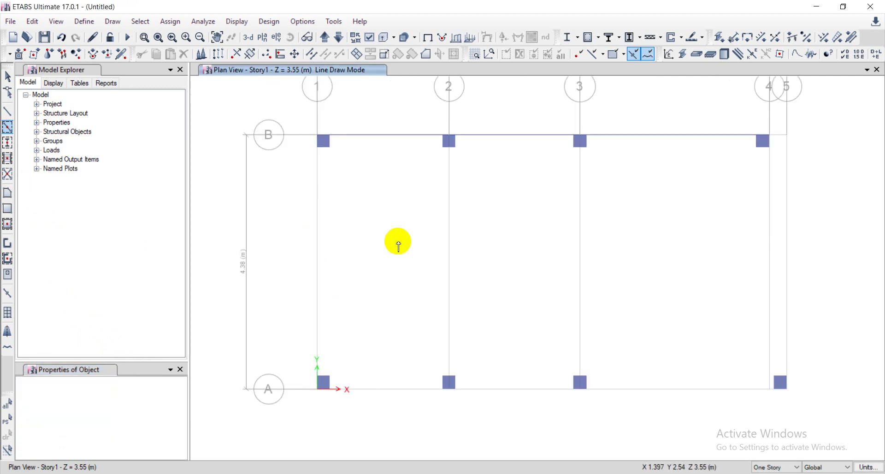
scroll(396, 242, "down", 3)
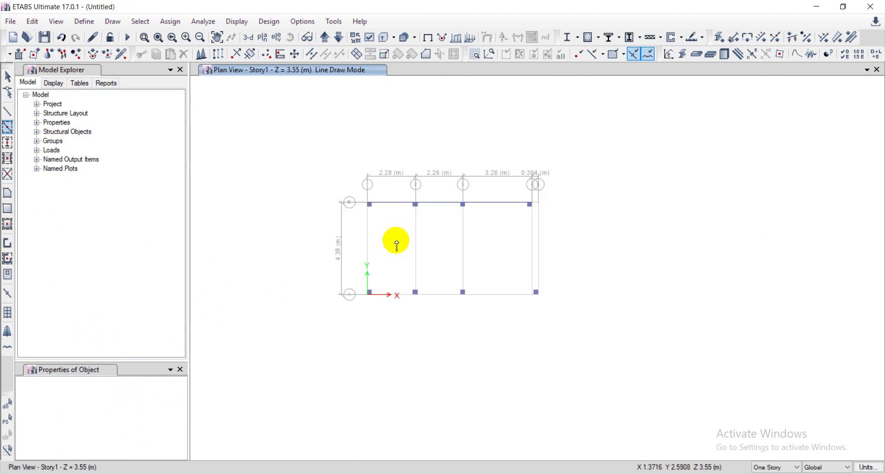
scroll(397, 242, "up", 3)
middle_click_drag(387, 241, 410, 226)
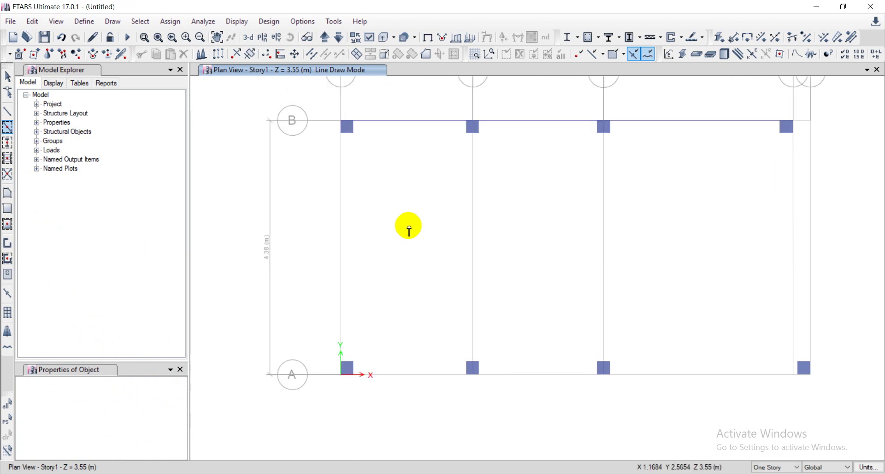
key("Escape")
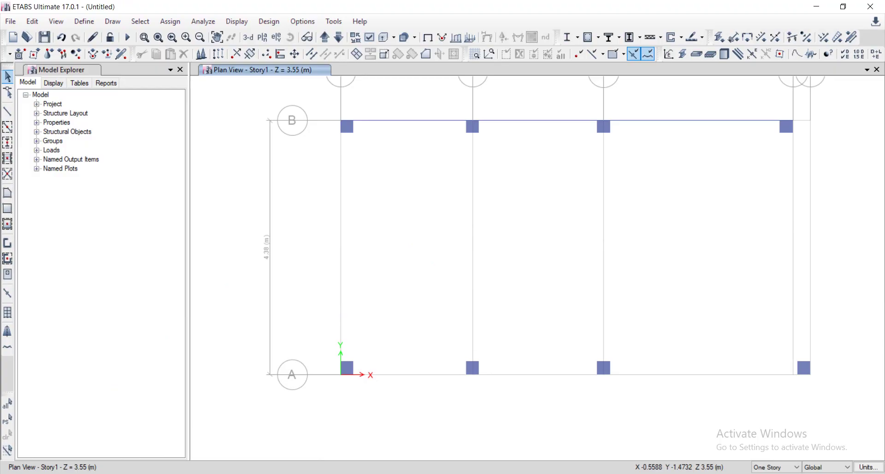
key("alt+Tab")
Zoom out and pan across the AutoCAD layouts to locate the DH-2 framing plan
scroll(378, 205, "up", 2)
scroll(380, 204, "down", 5)
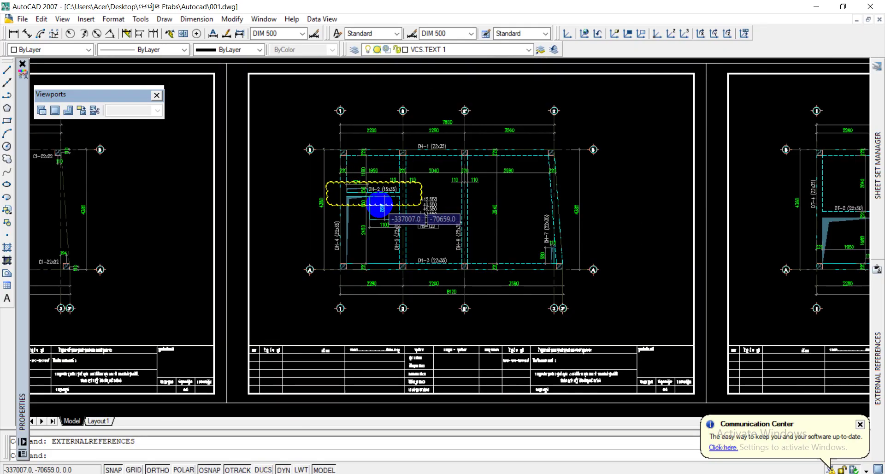
scroll(378, 203, "down", 4)
scroll(611, 212, "up", 2)
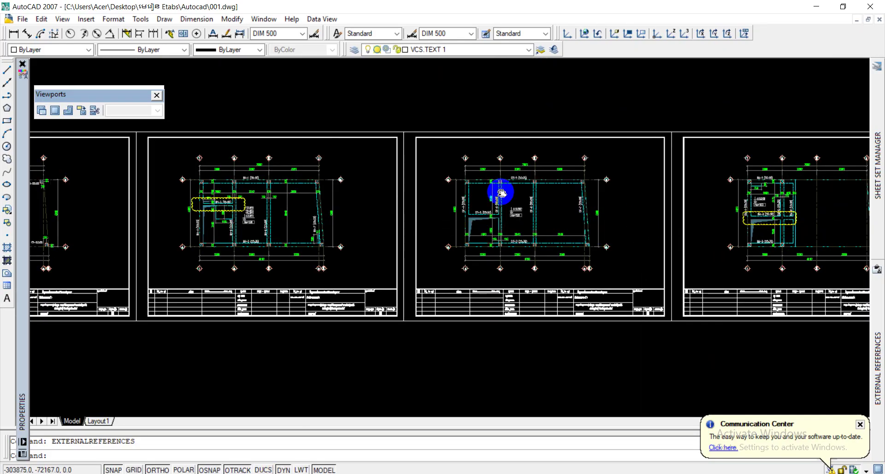
middle_click_drag(502, 193, 366, 158)
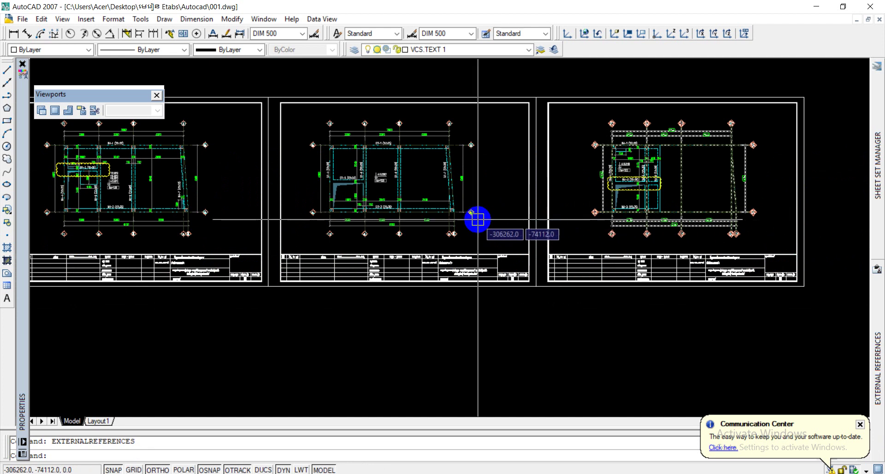
middle_click_drag(478, 219, 598, 247)
middle_click_drag(405, 238, 545, 260)
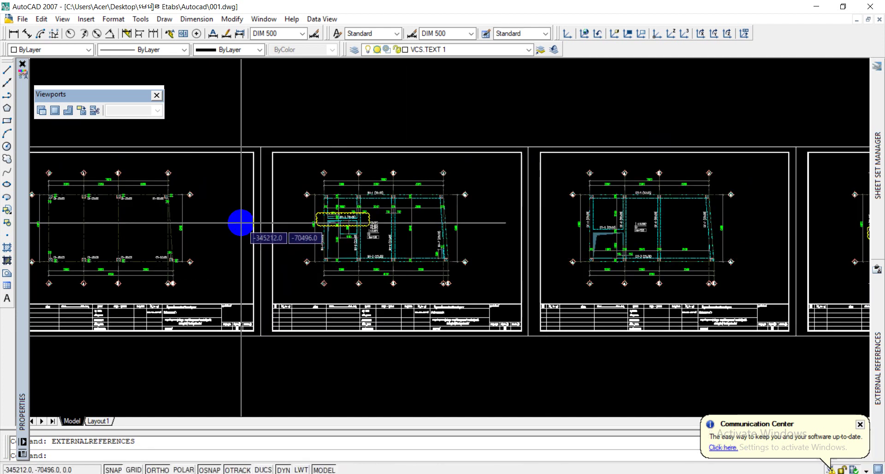
scroll(361, 247, "up", 6)
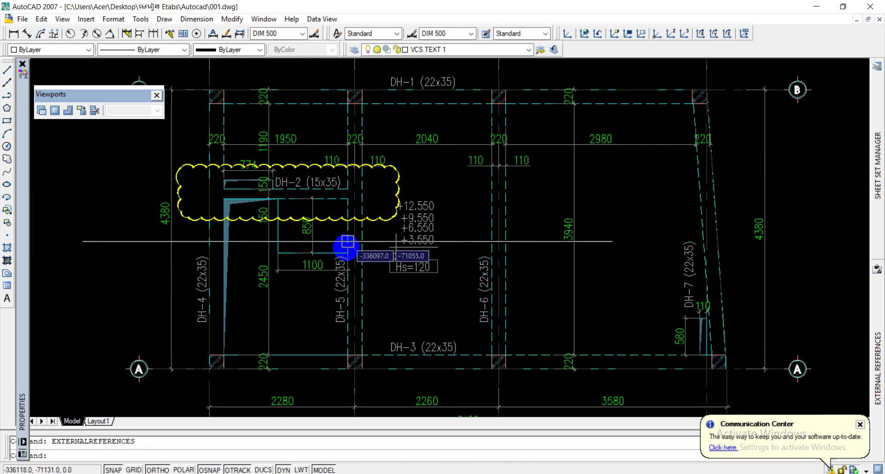
mouse_move(345, 260)
middle_mouse_down()
mouse_move(372, 249)
mouse_move(393, 253)
mouse_move(385, 247)
middle_mouse_up()
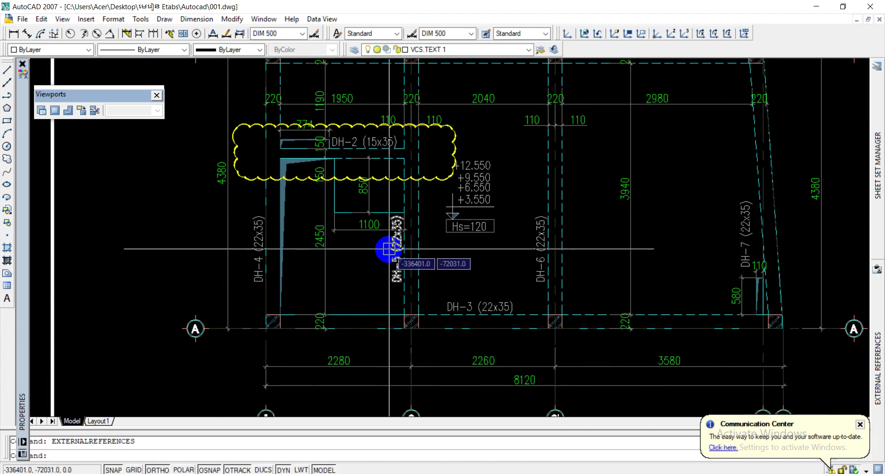
scroll(389, 249, "down", 4)
middle_click_drag(397, 253, 520, 227)
scroll(510, 227, "up", 5)
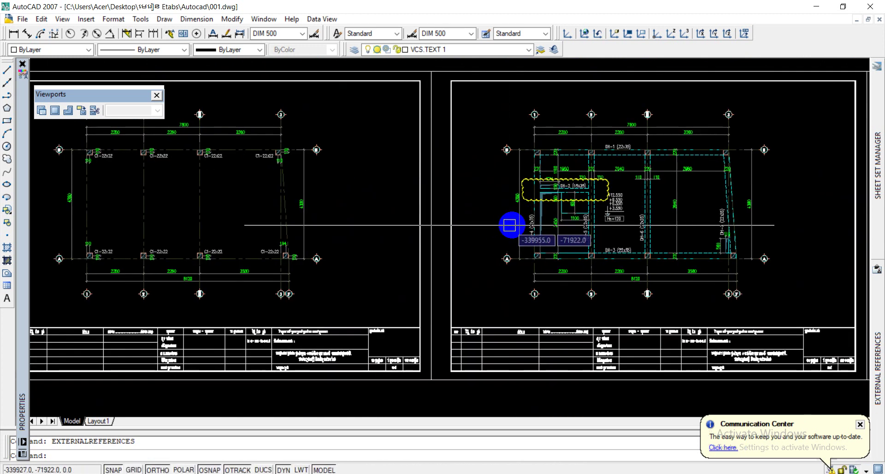
middle_click_drag(582, 221, 431, 229)
mouse_move(546, 208)
middle_mouse_down()
mouse_move(406, 208)
mouse_move(334, 227)
middle_mouse_up()
Zoom in on the clouded DH-2 (15x35) beam between grids 1 and 2
scroll(395, 221, "up", 3)
scroll(396, 222, "down", 4)
scroll(314, 214, "down", 3)
scroll(286, 213, "up", 4)
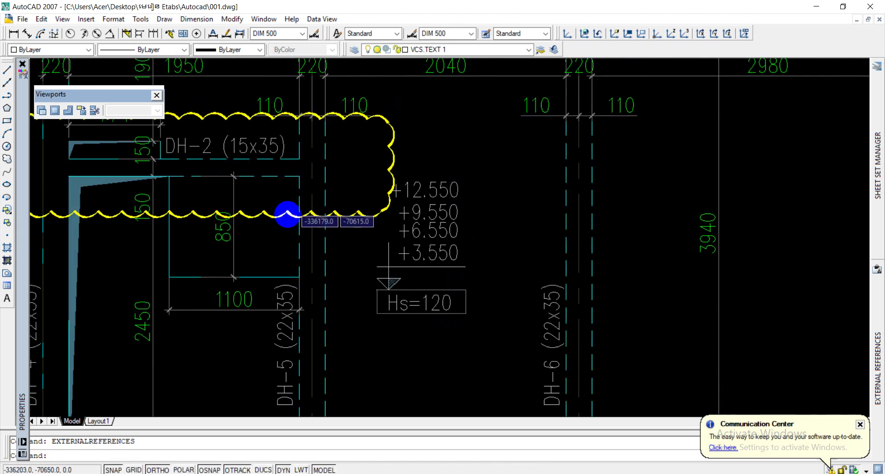
mouse_move(287, 213)
middle_mouse_down()
mouse_move(381, 191)
mouse_move(390, 222)
mouse_move(280, 204)
mouse_move(395, 306)
middle_mouse_up()
scroll(361, 192, "down", 2)
scroll(350, 197, "up", 3)
scroll(389, 221, "down", 5)
scroll(281, 203, "down", 4)
scroll(281, 197, "up", 7)
mouse_move(416, 265)
middle_mouse_down()
mouse_move(397, 282)
mouse_move(403, 274)
mouse_move(447, 308)
middle_mouse_up()
scroll(404, 275, "up", 3)
scroll(407, 276, "down", 4)
scroll(412, 248, "up", 3)
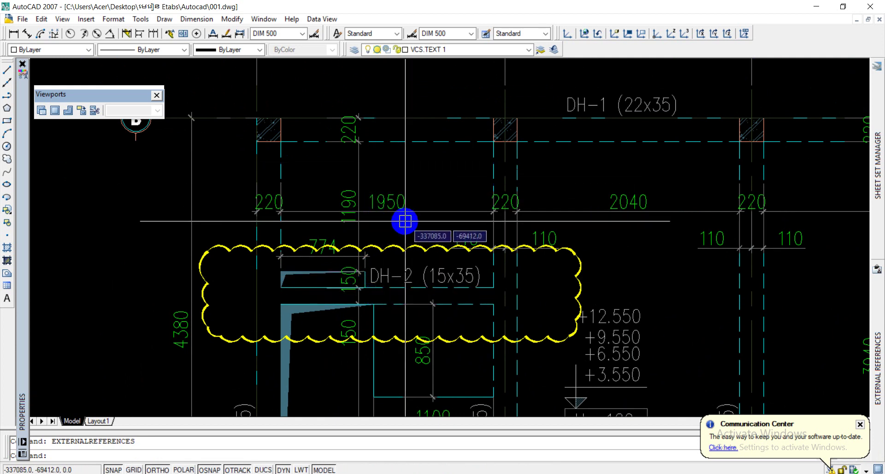
Pan and zoom the AutoCAD plan around the DH-2 cloud and beam DH-1 to check the DH-2 beam
middle_click_drag(401, 229, 386, 219)
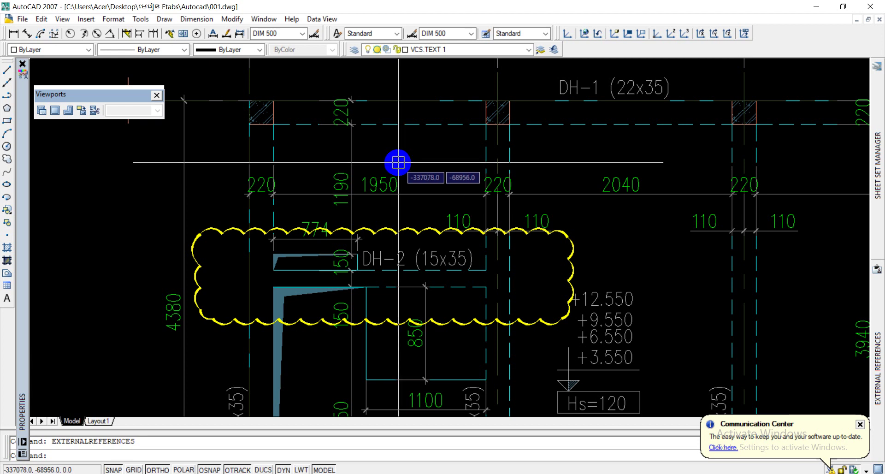
mouse_move(411, 201)
middle_mouse_down()
mouse_move(433, 177)
mouse_move(460, 172)
middle_mouse_up()
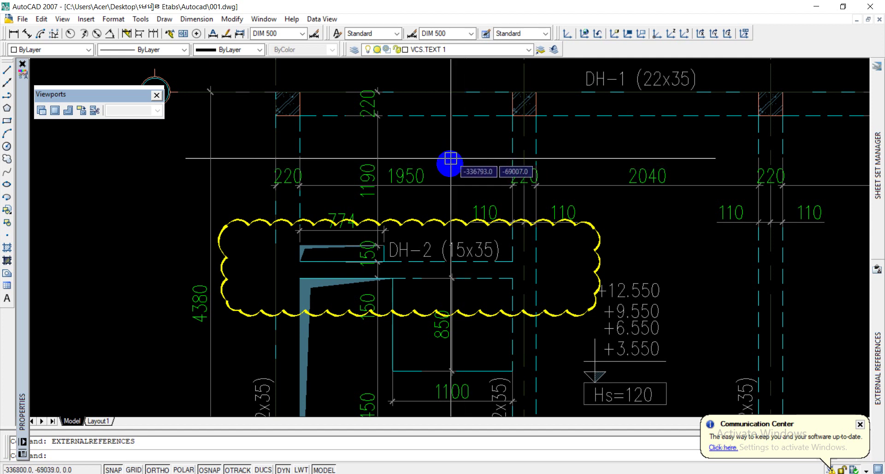
middle_click_drag(451, 162, 446, 152)
mouse_move(406, 188)
middle_mouse_down()
mouse_move(411, 147)
mouse_move(405, 239)
middle_mouse_up()
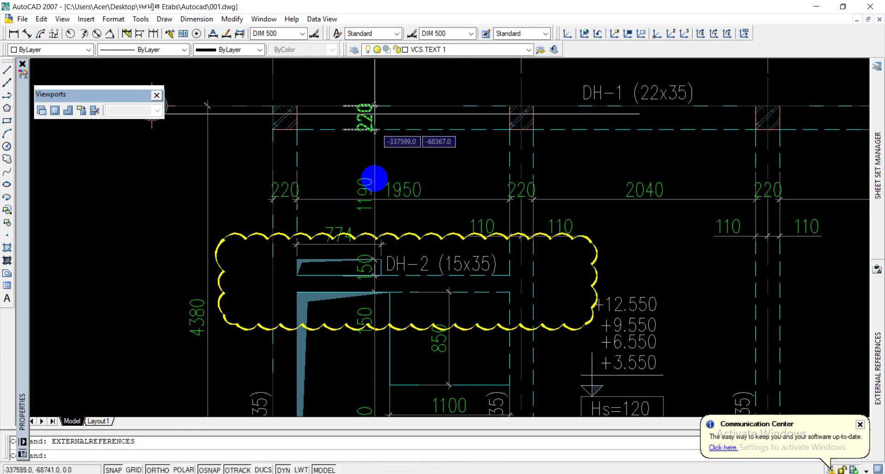
middle_click_drag(387, 273, 389, 243)
scroll(340, 251, "up", 2)
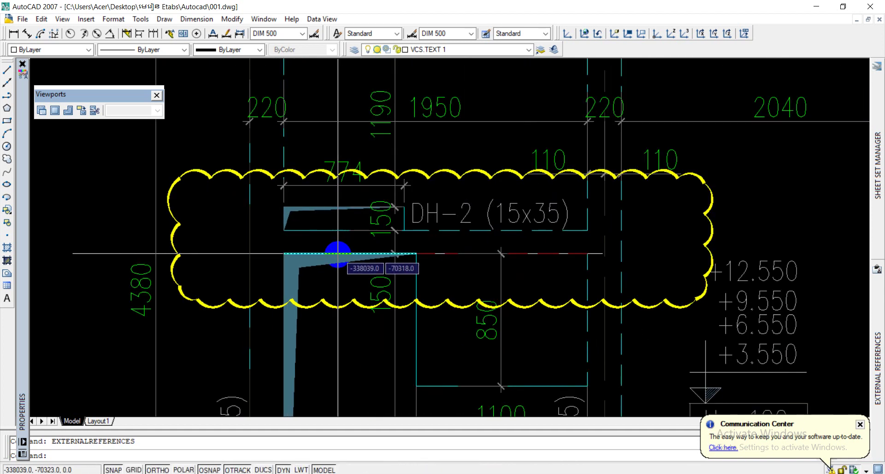
scroll(365, 246, "down", 3)
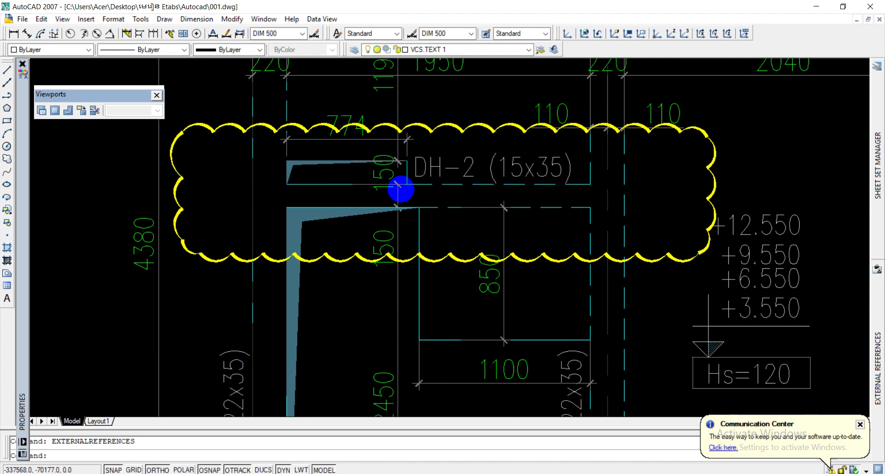
mouse_move(468, 207)
middle_mouse_down()
mouse_move(451, 228)
mouse_move(390, 236)
mouse_move(403, 183)
mouse_move(409, 230)
mouse_move(400, 215)
middle_mouse_up()
scroll(396, 249, "up", 3)
scroll(408, 222, "down", 4)
scroll(414, 173, "up", 3)
scroll(410, 232, "down", 2)
Check the 1950 dimension, recentre the framing plan, and return to the ETABS Story1 plan
middle_click_drag(395, 170, 401, 168)
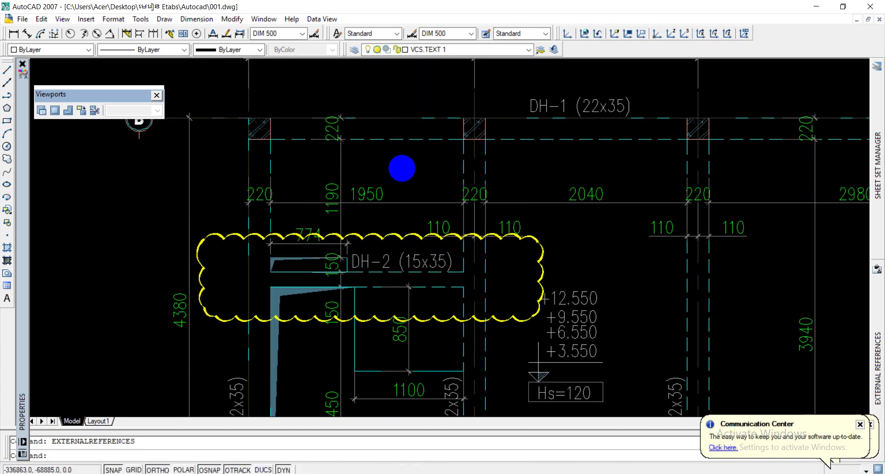
middle_click_drag(401, 200, 406, 182)
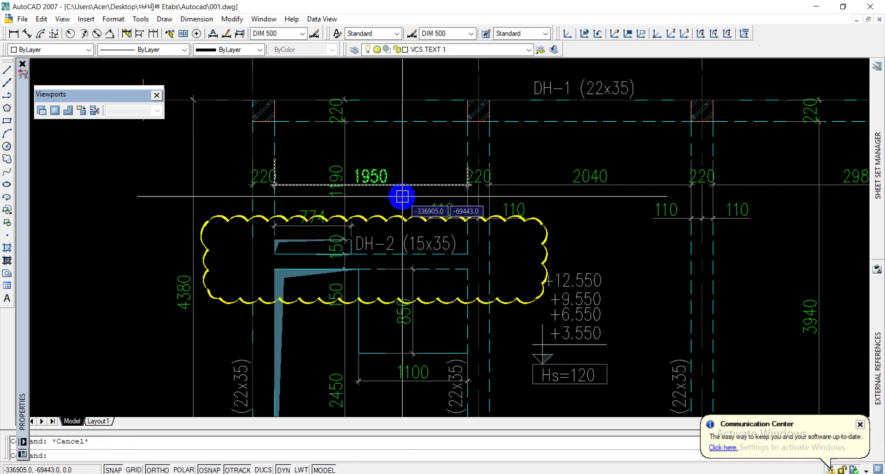
middle_click_drag(401, 197, 381, 166)
middle_click_drag(370, 213, 376, 194)
scroll(376, 195, "down", 5)
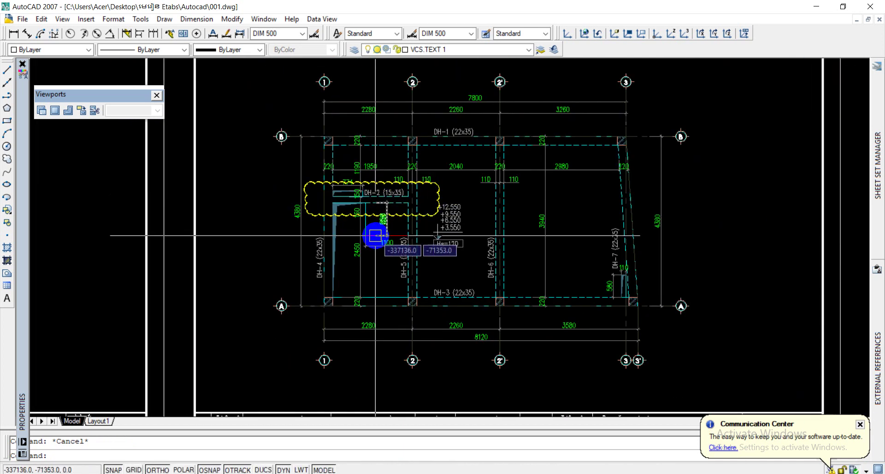
middle_click_drag(375, 234, 374, 155)
scroll(373, 153, "up", 2)
left_click(354, 473)
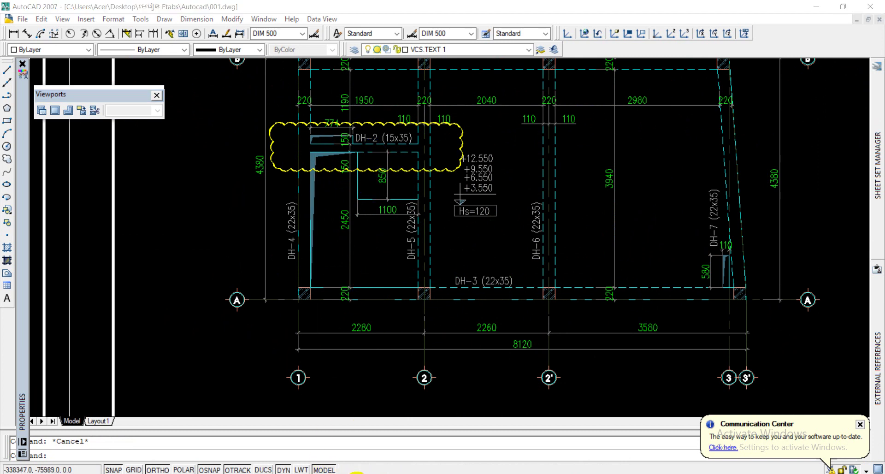
middle_click_drag(383, 255, 368, 250)
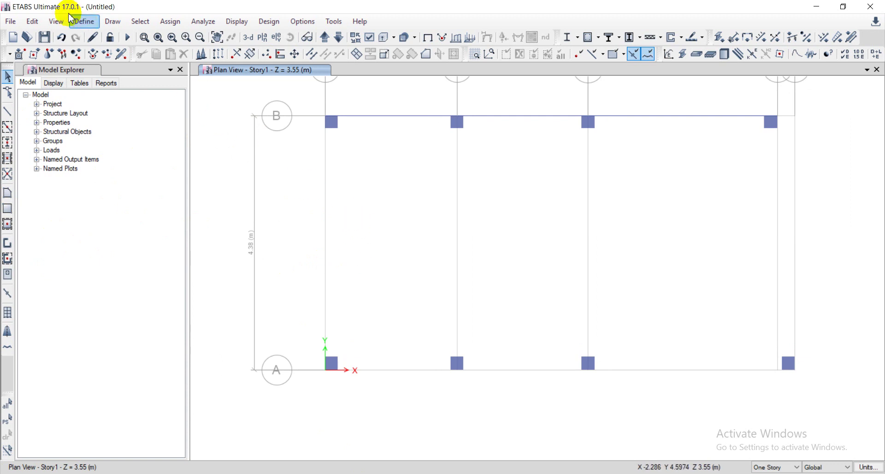
Glance at the Edit menu's merge joint settings, then enter Line Draw Mode for DH-2 15X35 beams
left_click(32, 22)
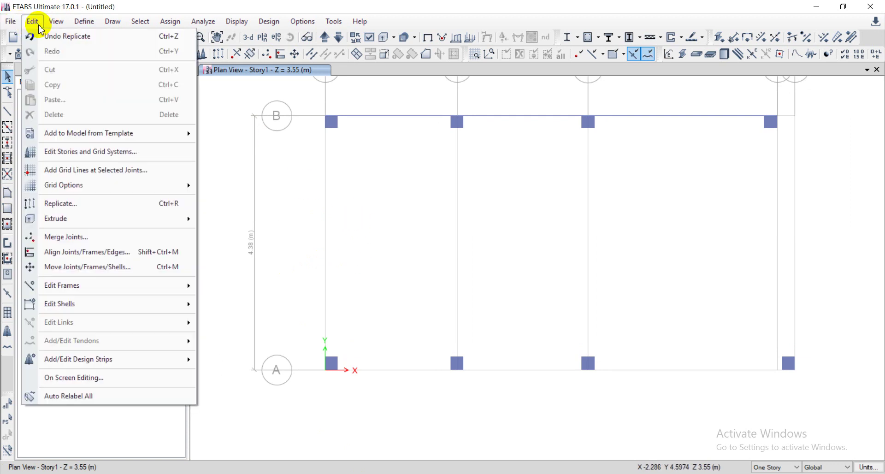
left_click(128, 243)
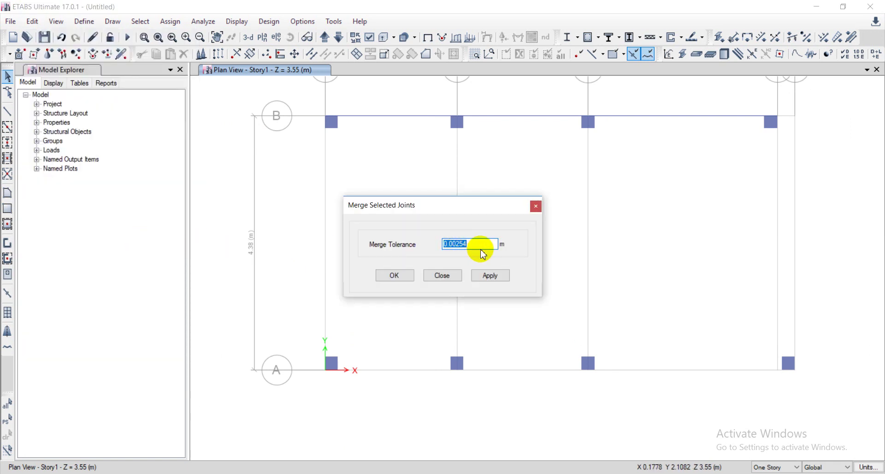
left_click(537, 207)
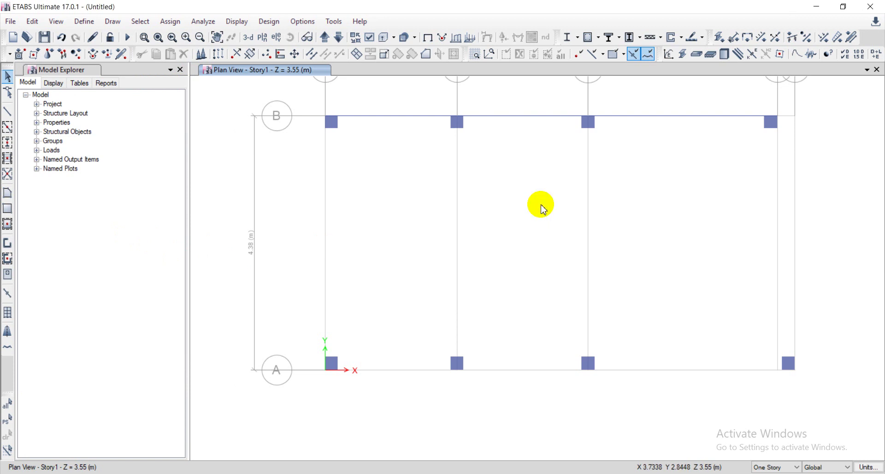
left_click(34, 22)
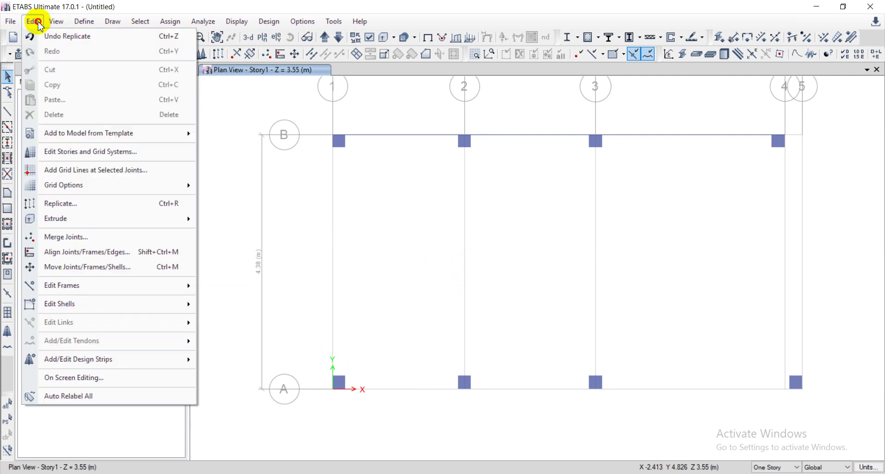
left_click(33, 21)
left_click(7, 126)
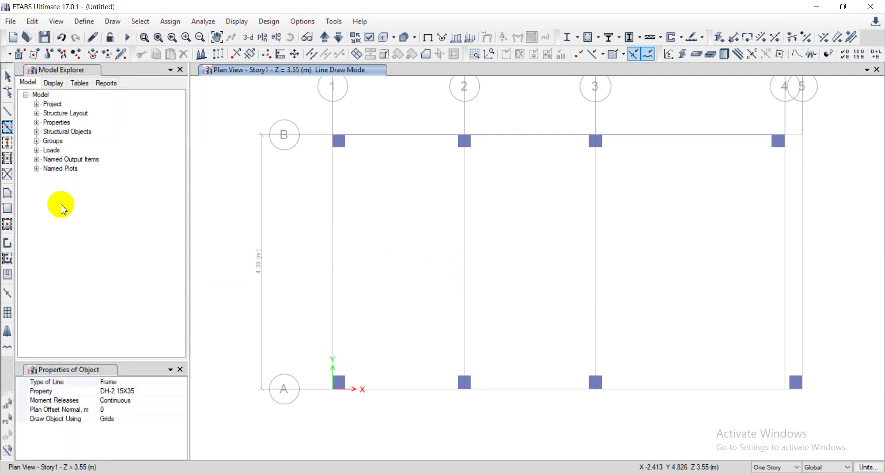
Draw a DH-2 15X35 beam between grids 1 and 2 with a -1.56 m plan offset, then go to AutoCAD
left_click(161, 392)
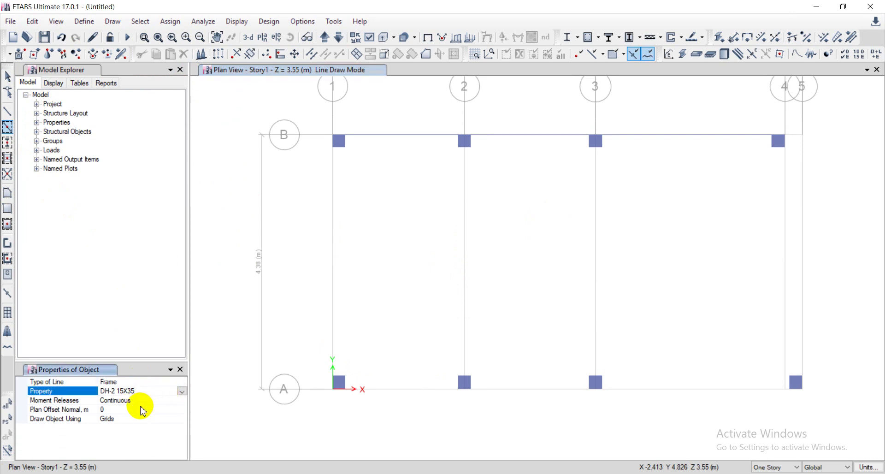
left_click(112, 411)
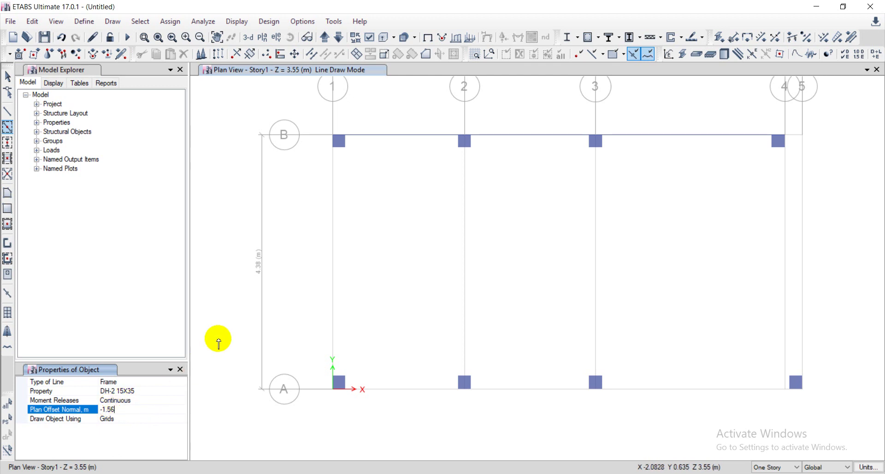
left_click(396, 135)
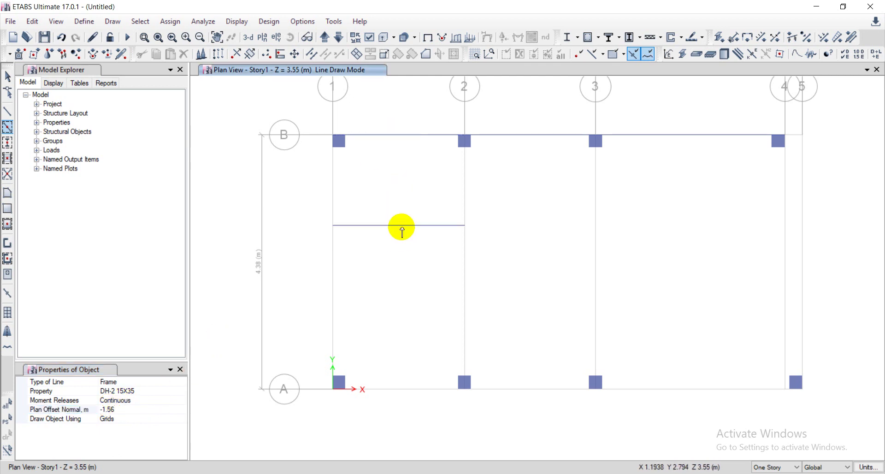
scroll(402, 226, "up", 3)
scroll(401, 226, "down", 3)
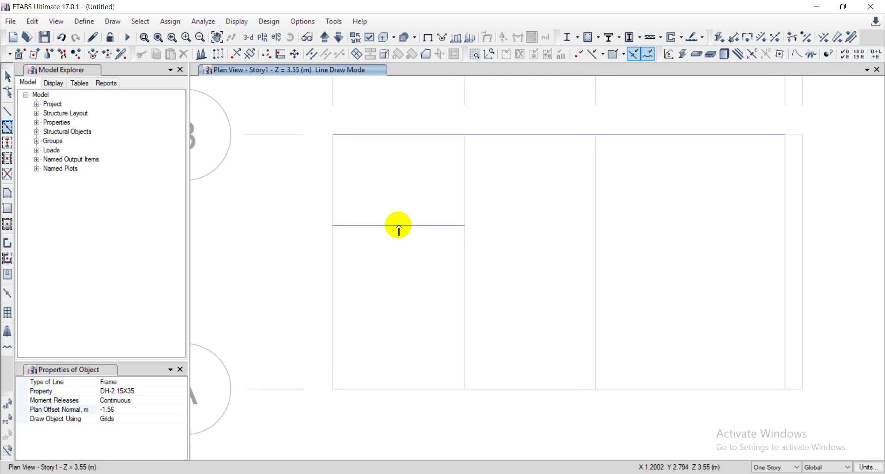
left_click(268, 473)
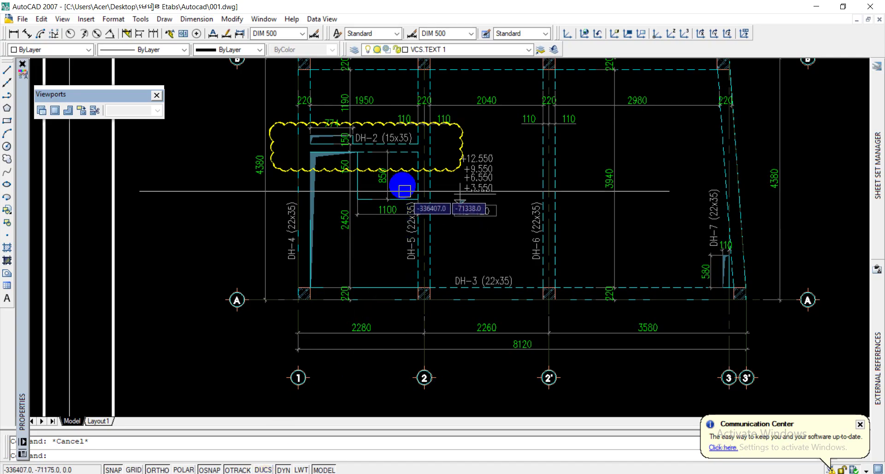
Pan around the AutoCAD DH-2 (15x35) beam up to grid B, then switch back to ETABS
mouse_move(361, 144)
middle_mouse_down()
mouse_move(372, 197)
mouse_move(364, 185)
mouse_move(330, 210)
middle_mouse_up()
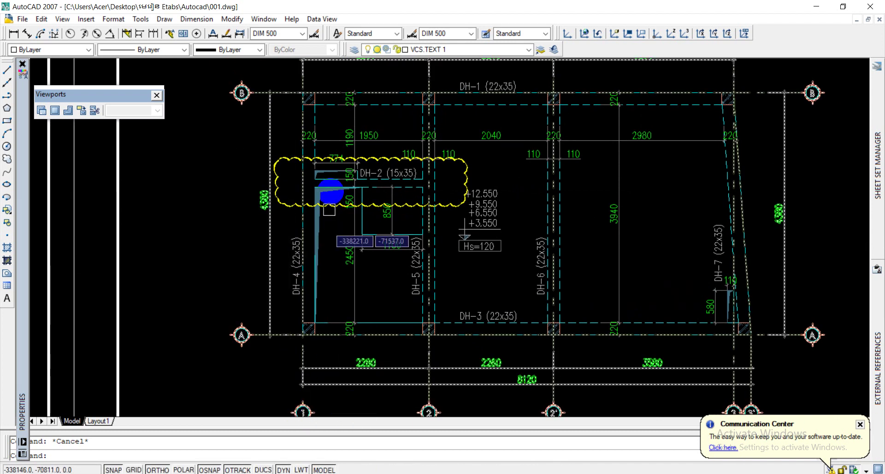
scroll(337, 211, "up", 3)
scroll(333, 185, "down", 2)
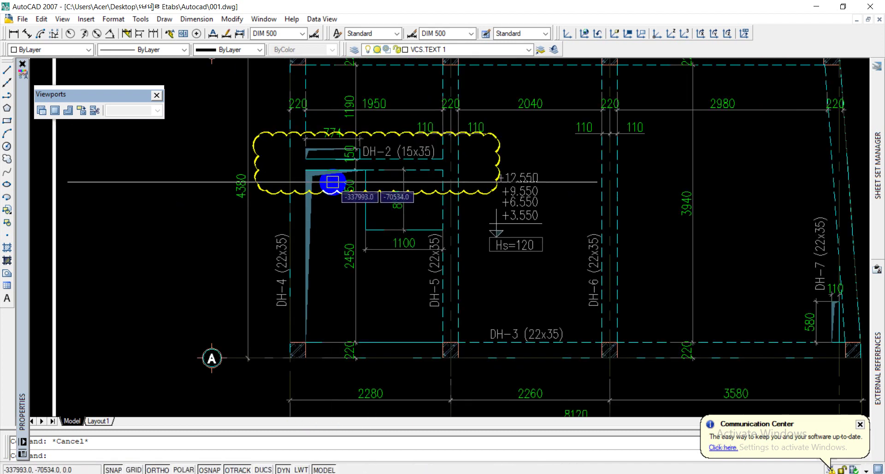
middle_click_drag(331, 188, 310, 237)
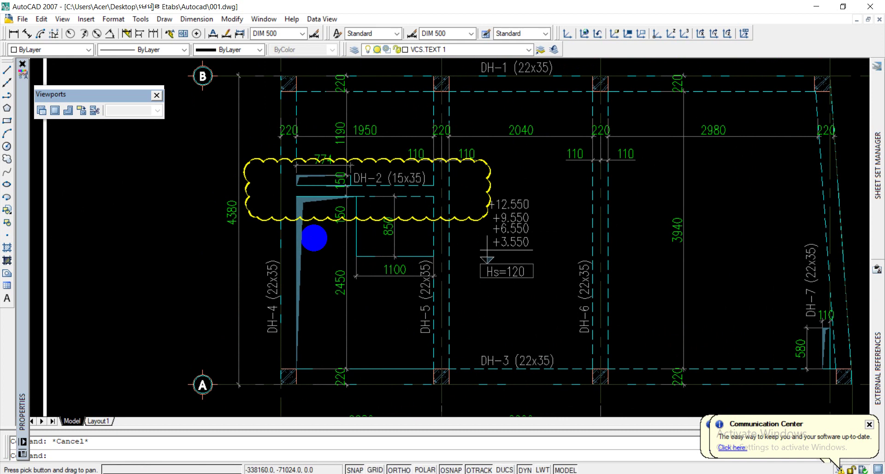
middle_click_drag(306, 187, 306, 197)
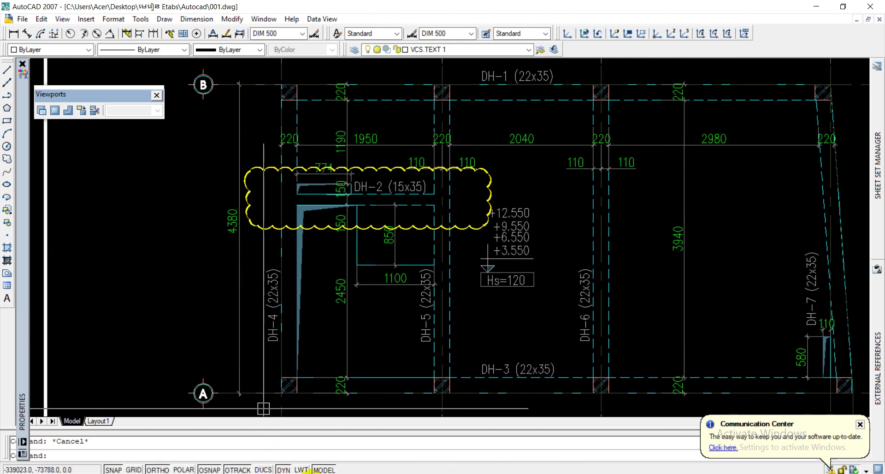
mouse_move(356, 473)
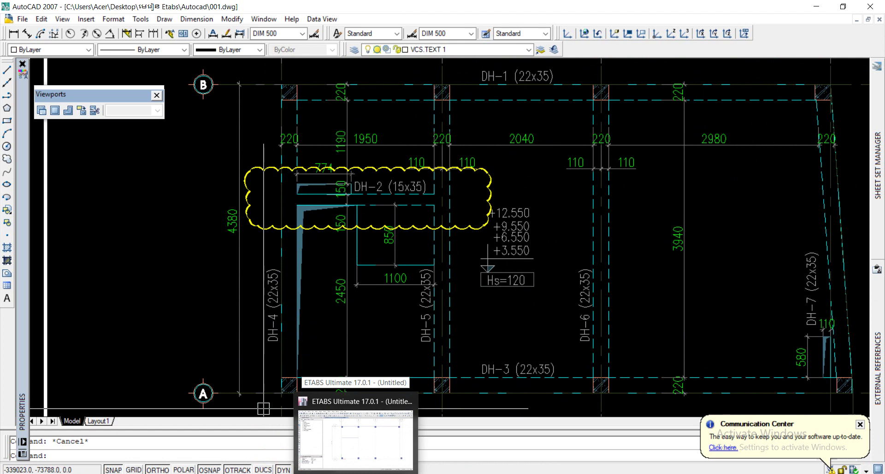
left_click(355, 438)
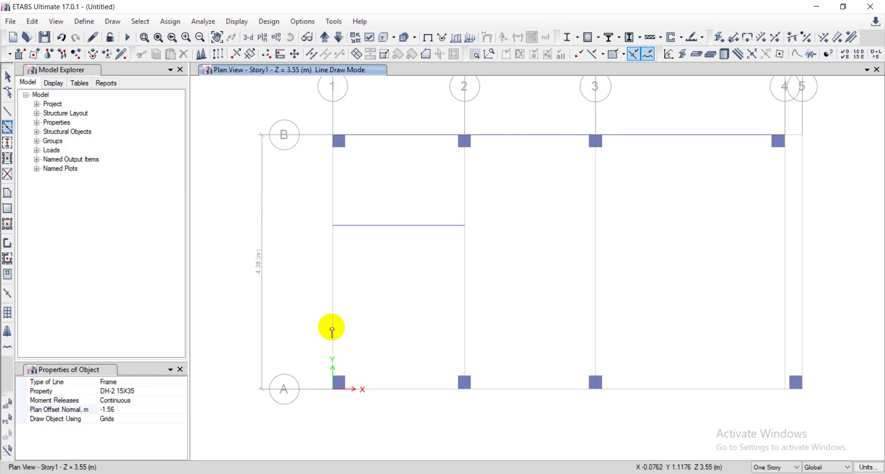
left_click(146, 391)
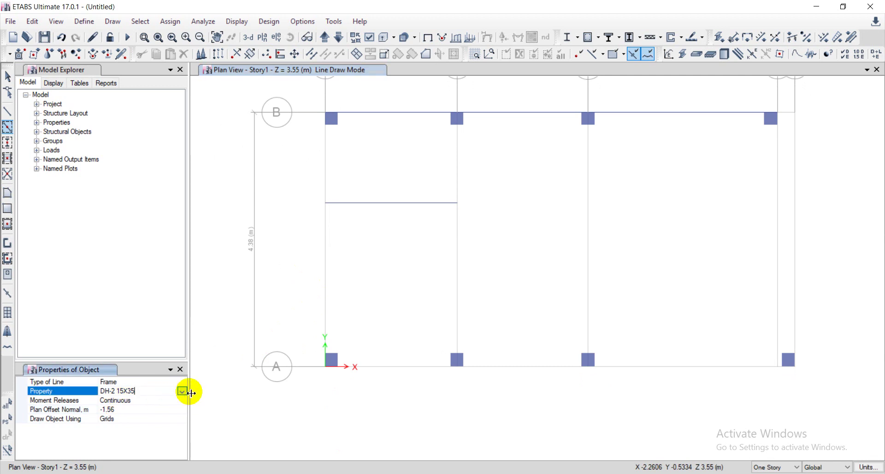
left_click(183, 391)
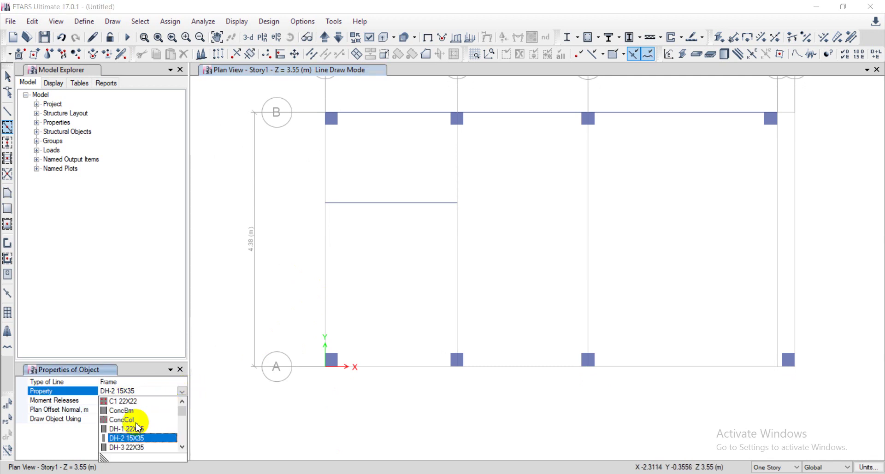
scroll(137, 424, "down", 1)
left_click(130, 419)
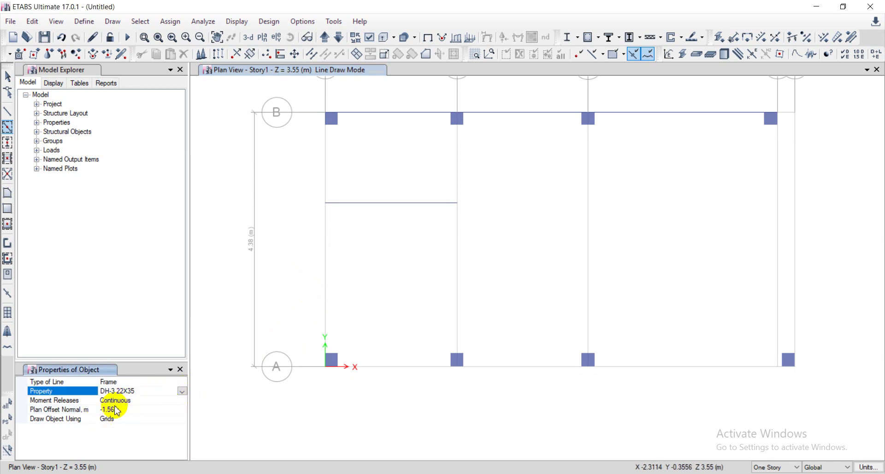
left_click(121, 410)
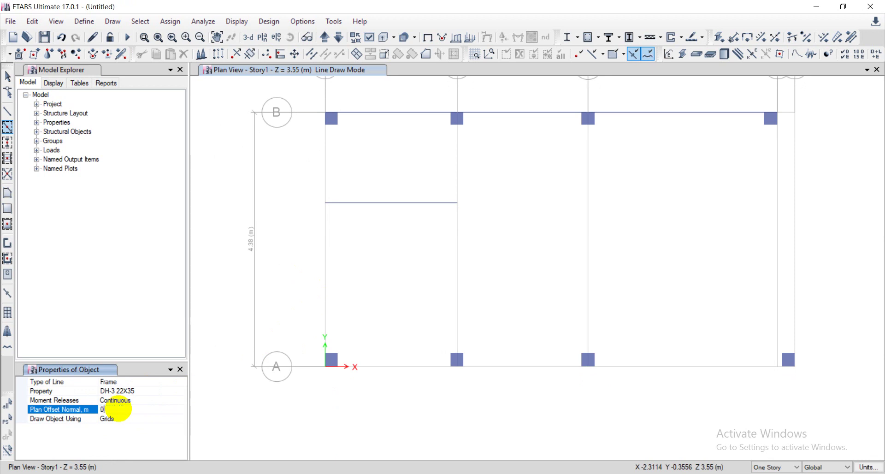
type("0")
left_click(368, 367)
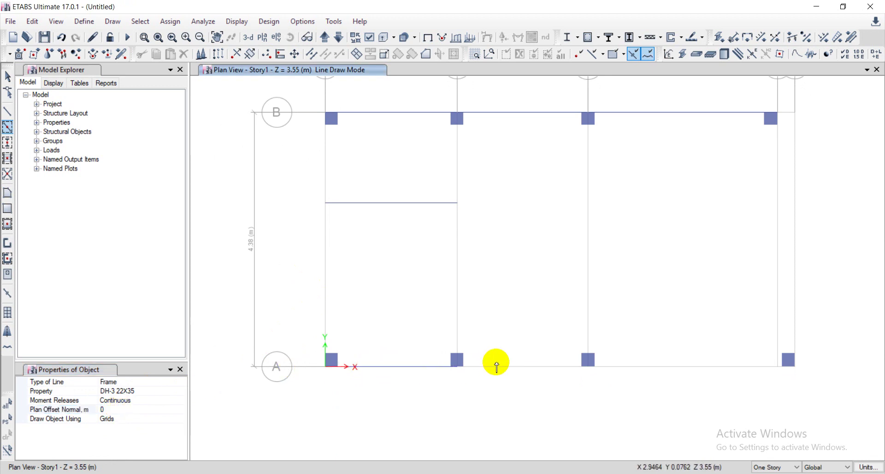
left_click(516, 367)
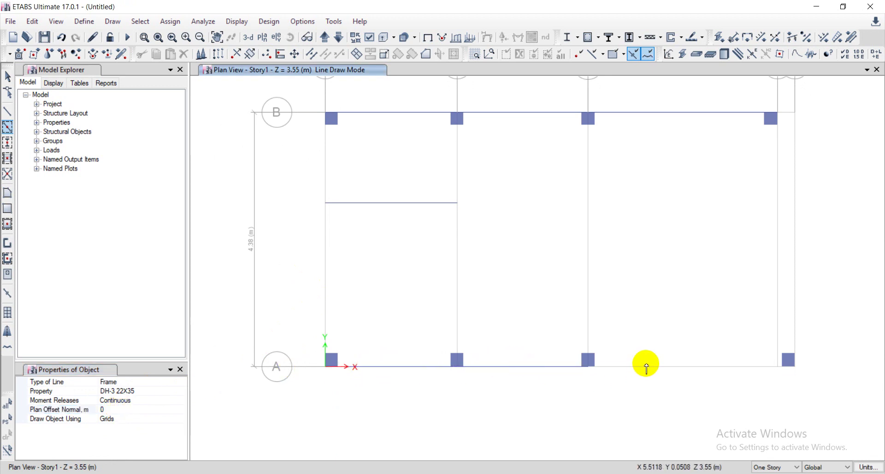
scroll(631, 365, "up", 3)
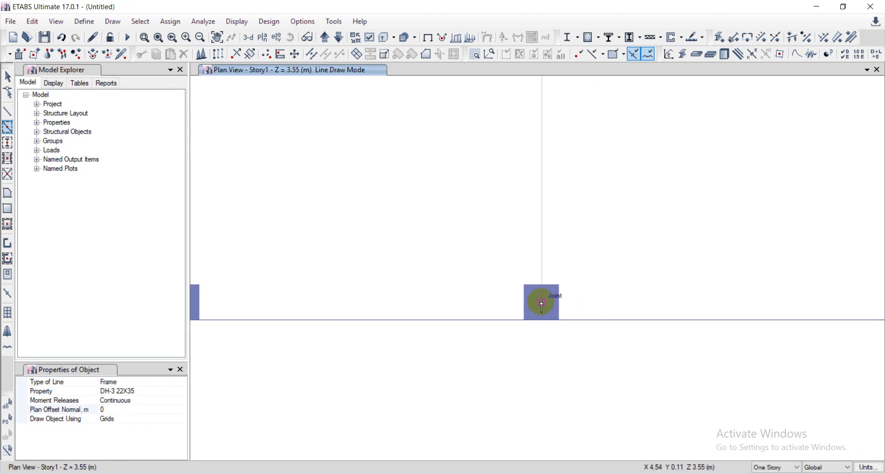
scroll(542, 304, "down", 3)
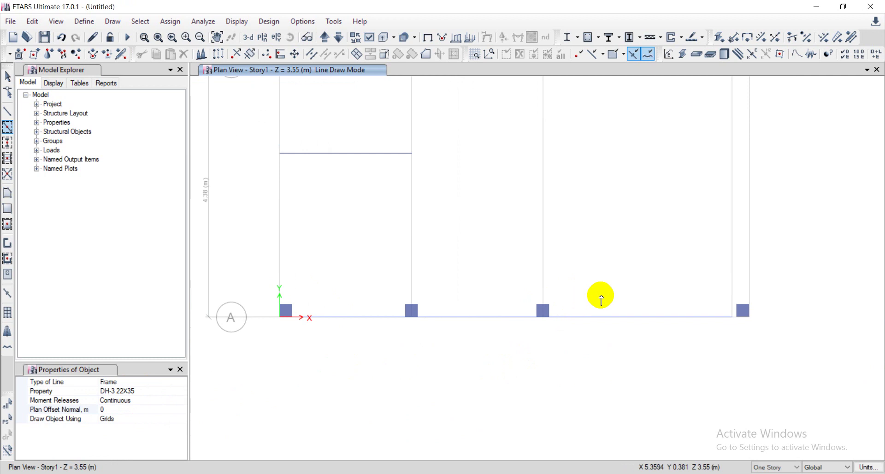
scroll(581, 271, "up", 5)
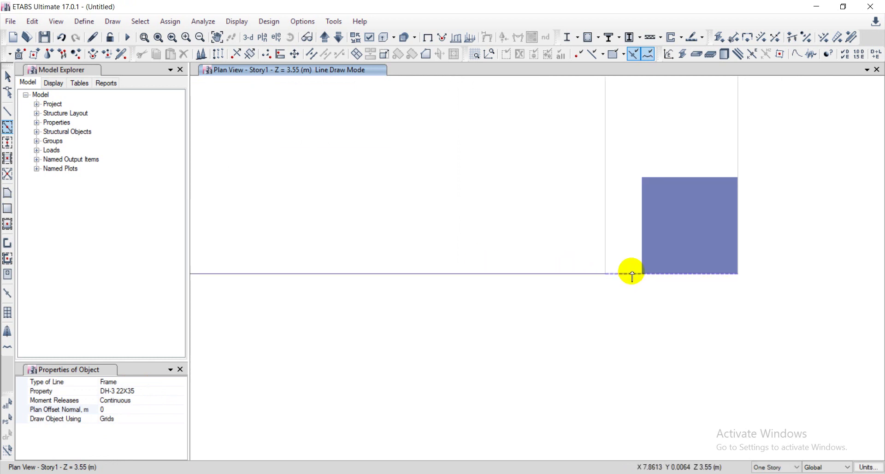
scroll(616, 293, "down", 3)
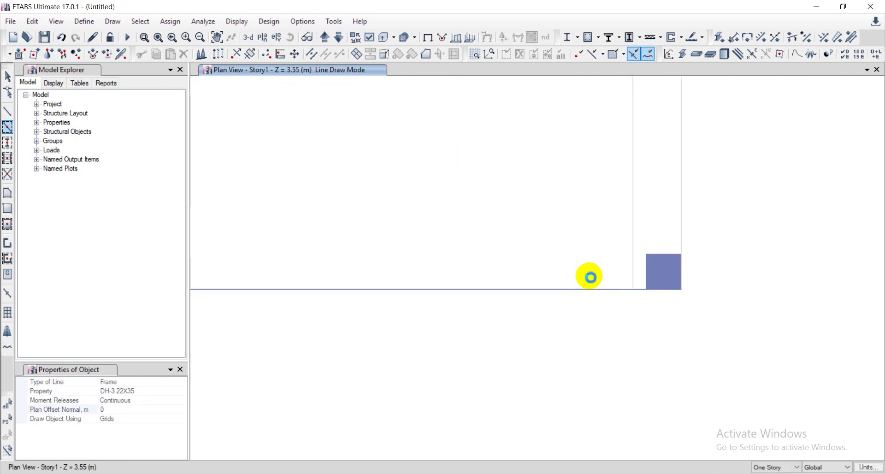
scroll(589, 277, "down", 3)
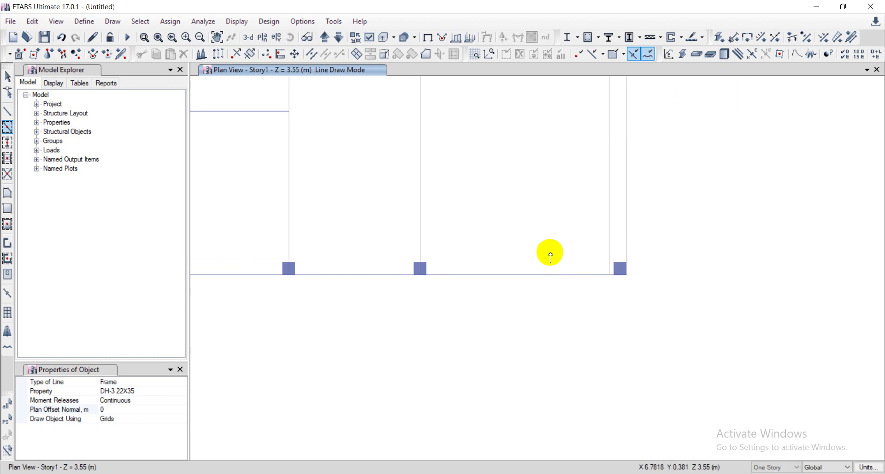
key("Escape")
scroll(540, 255, "down", 3)
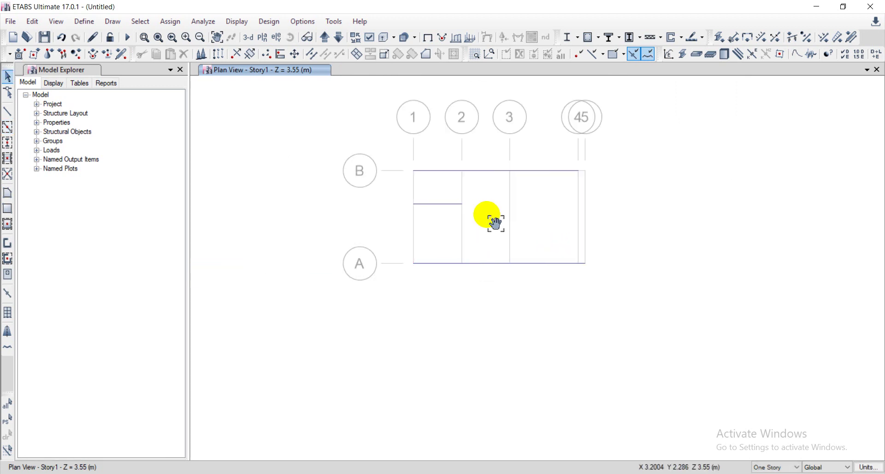
middle_click_drag(452, 143, 420, 140)
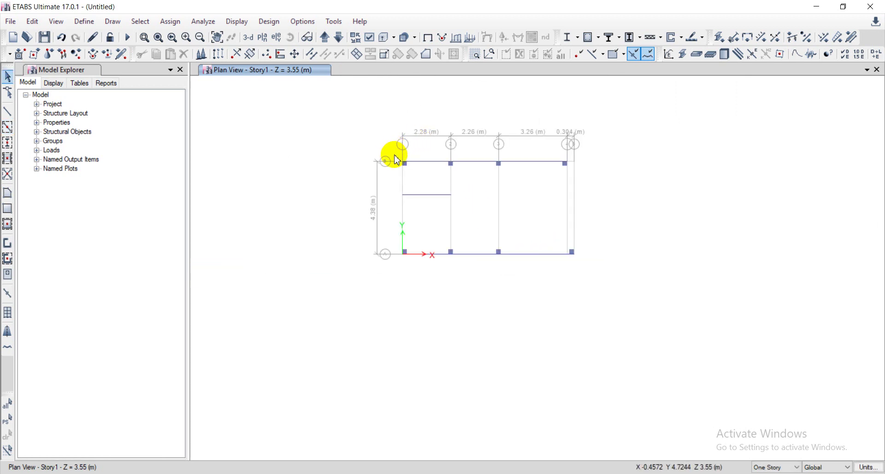
scroll(398, 161, "up", 6)
scroll(401, 170, "down", 3)
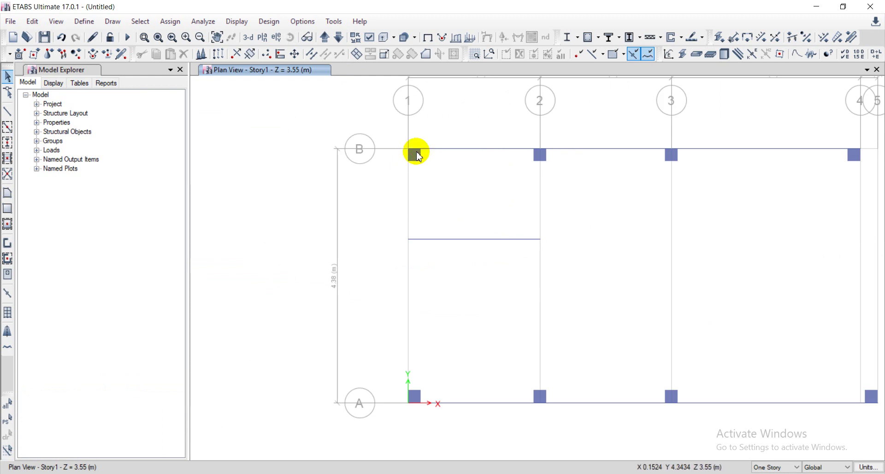
scroll(418, 157, "up", 5)
scroll(376, 202, "down", 8)
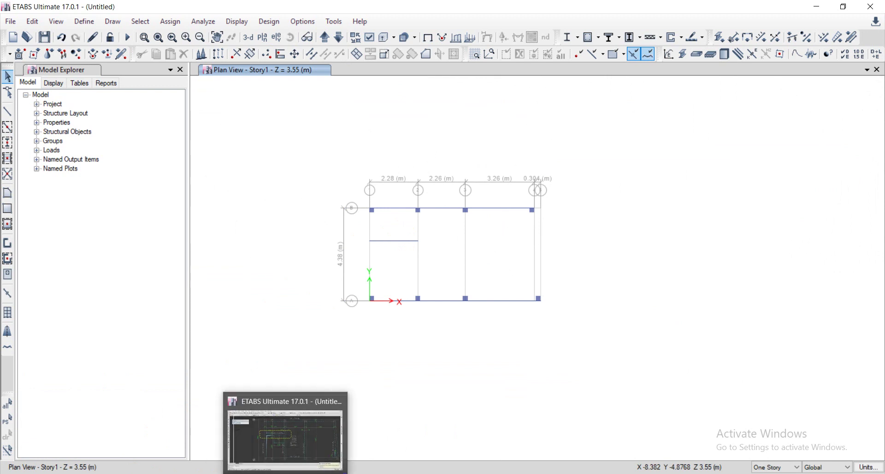
left_click(279, 466)
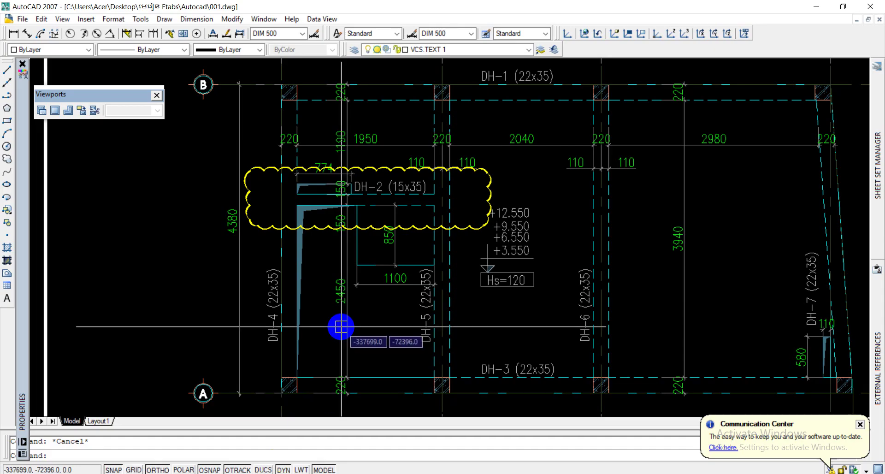
middle_click_drag(366, 326, 337, 304)
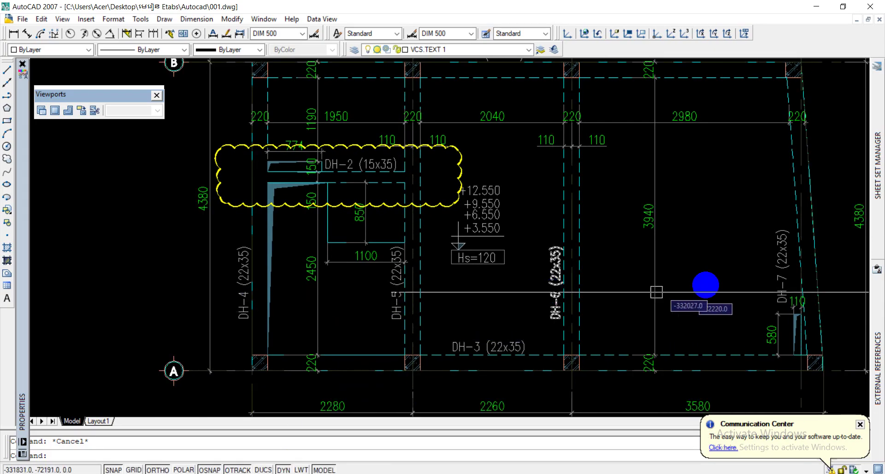
left_click(361, 473)
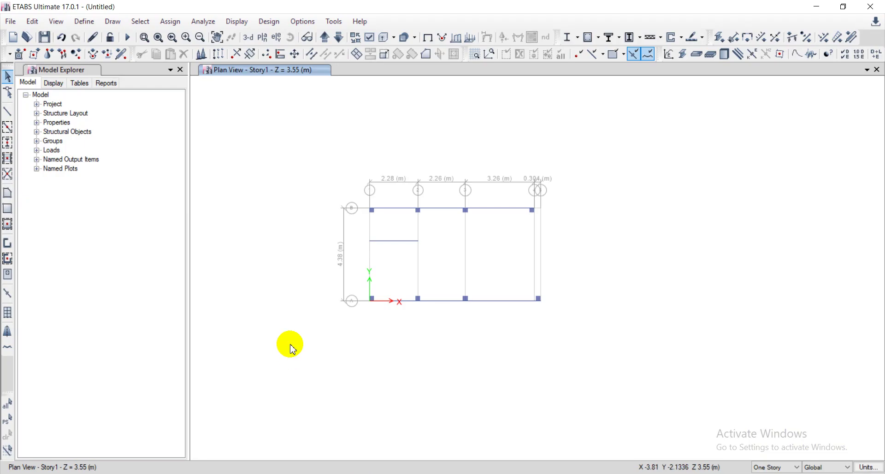
Switch to Quick Draw Beams and place a DH-4 22X35 beam on the grid line above 1A
left_click(8, 143)
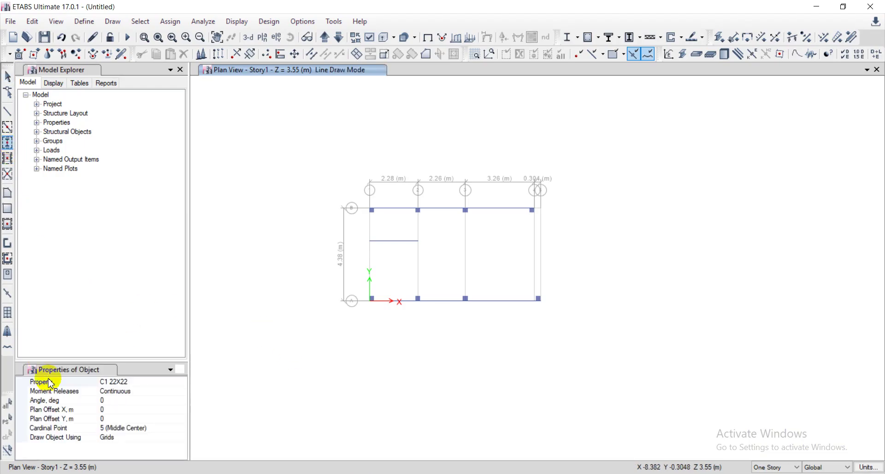
left_click(13, 129)
left_click(178, 392)
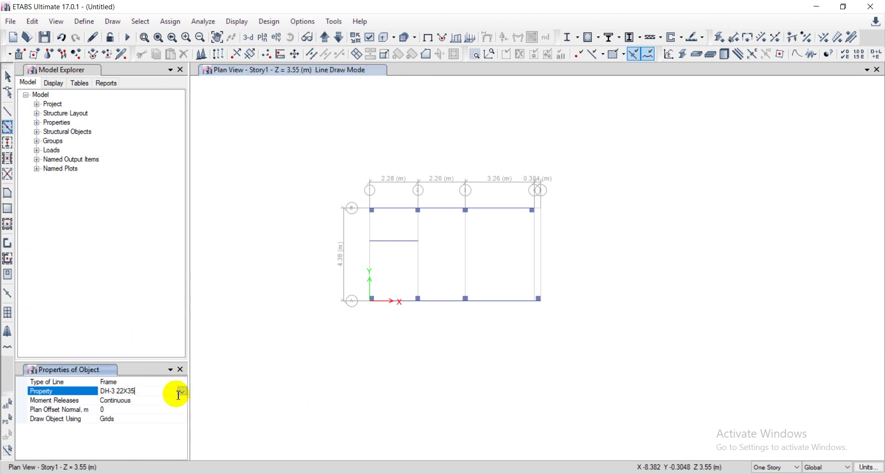
left_click(182, 392)
scroll(131, 449, "down", 1)
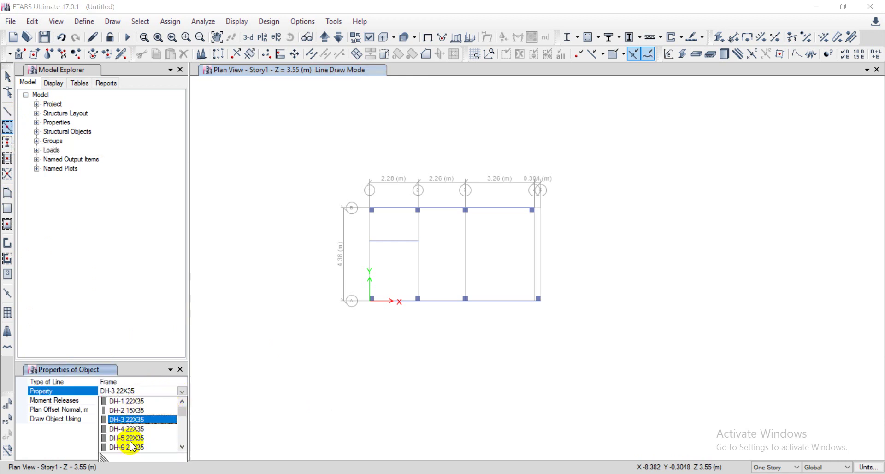
left_click(133, 429)
scroll(369, 302, "up", 4)
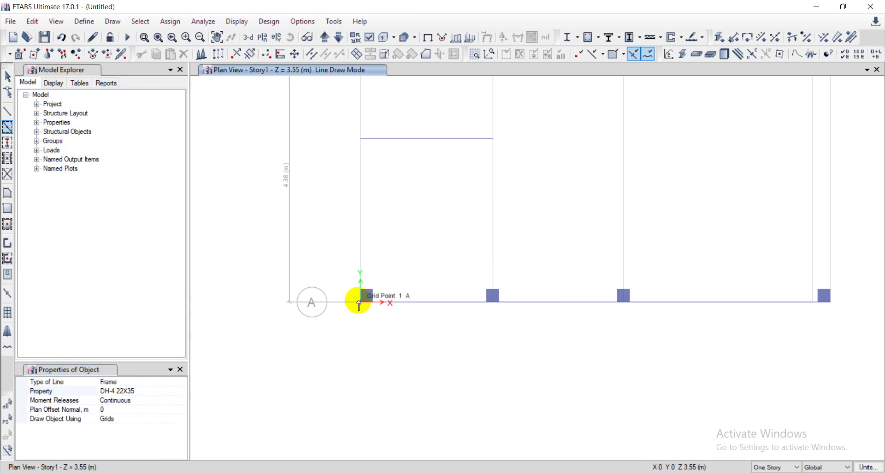
left_click(360, 288)
scroll(358, 187, "down", 5)
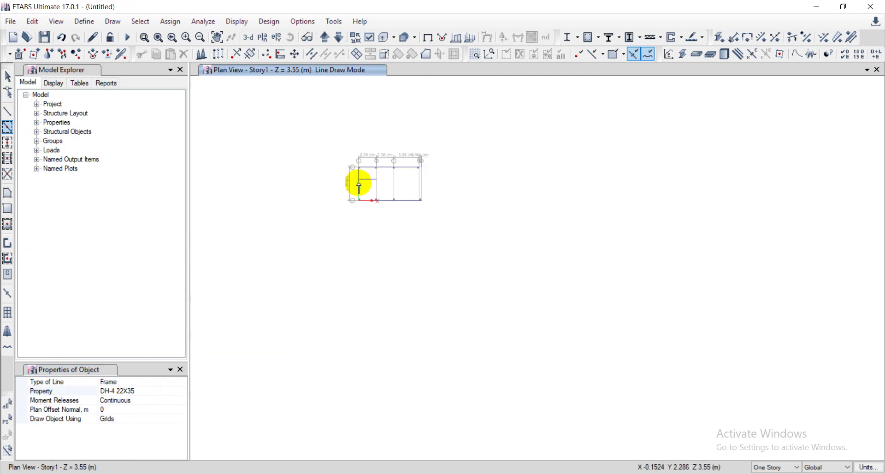
scroll(359, 187, "up", 8)
scroll(425, 211, "down", 3)
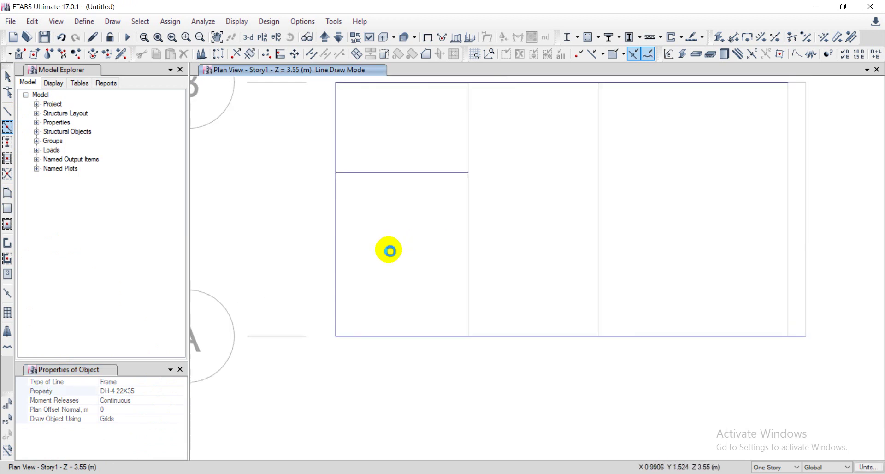
Place a DH-5 22X35 beam on the second vertical grid line
left_click(173, 393)
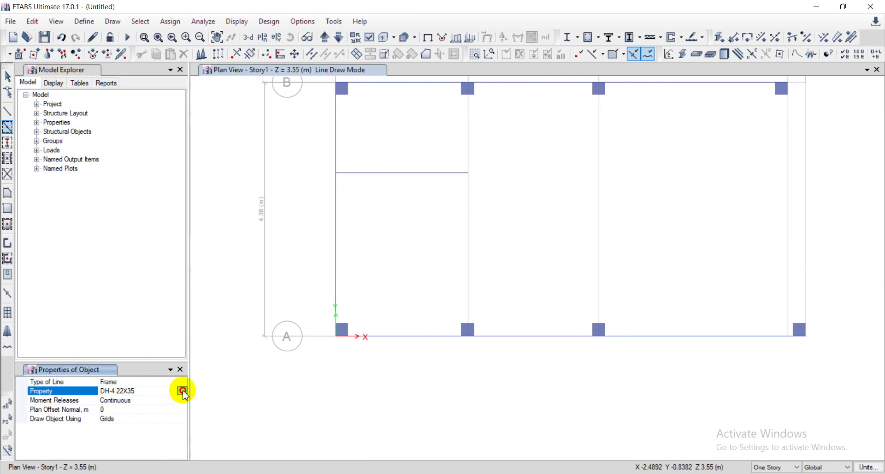
left_click(183, 391)
scroll(138, 440, "down", 1)
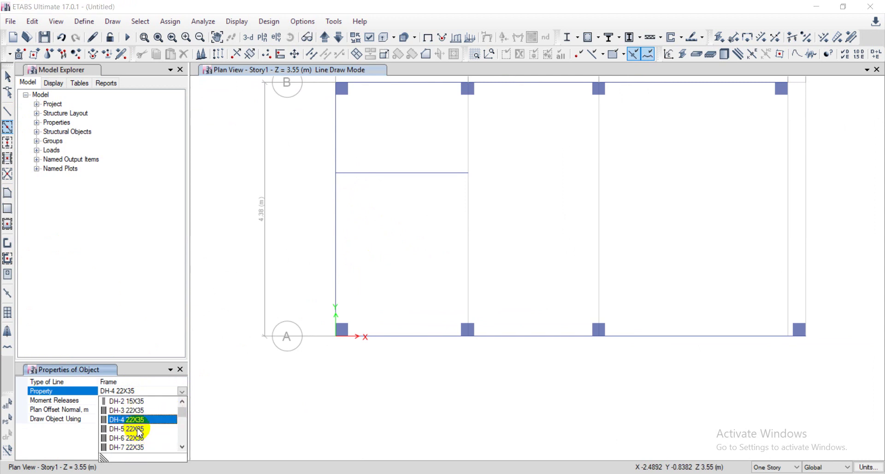
left_click(140, 429)
left_click(466, 257)
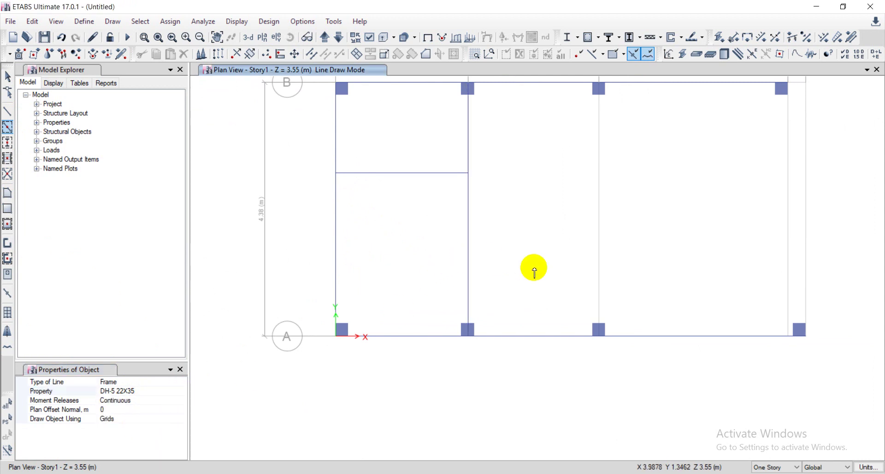
Set the new-beam section to DH-6 22X35 and pan toward the right-hand bays
left_click(159, 392)
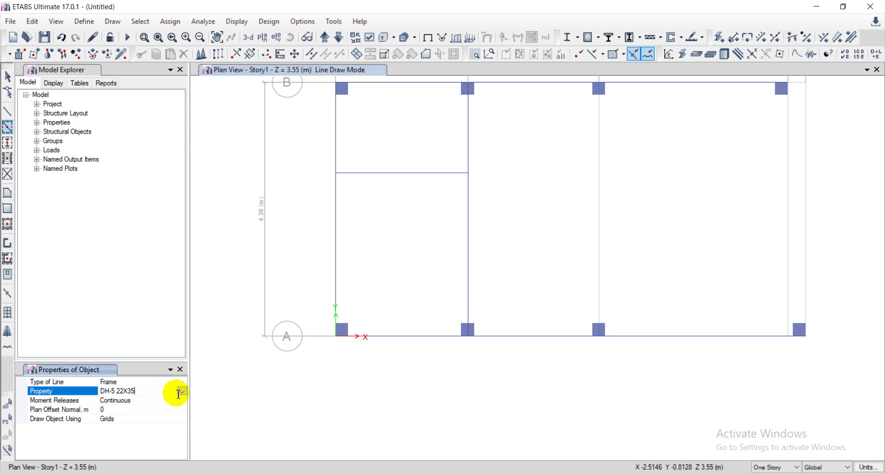
left_click(182, 393)
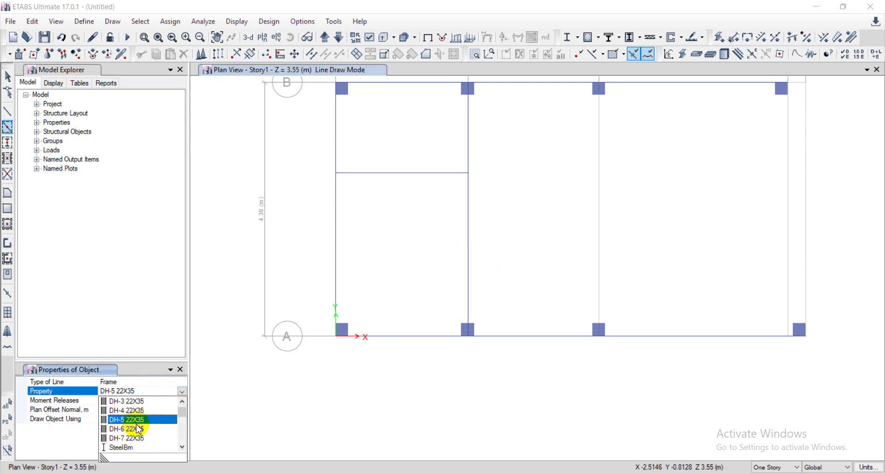
left_click(139, 433)
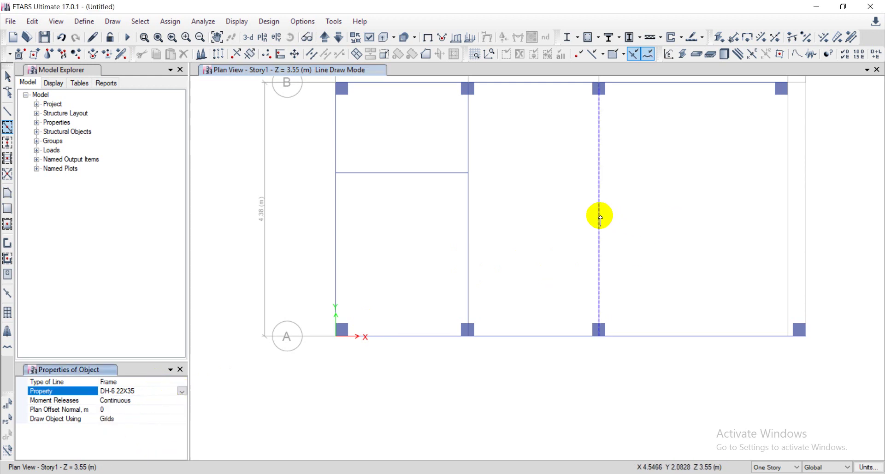
left_click(173, 392)
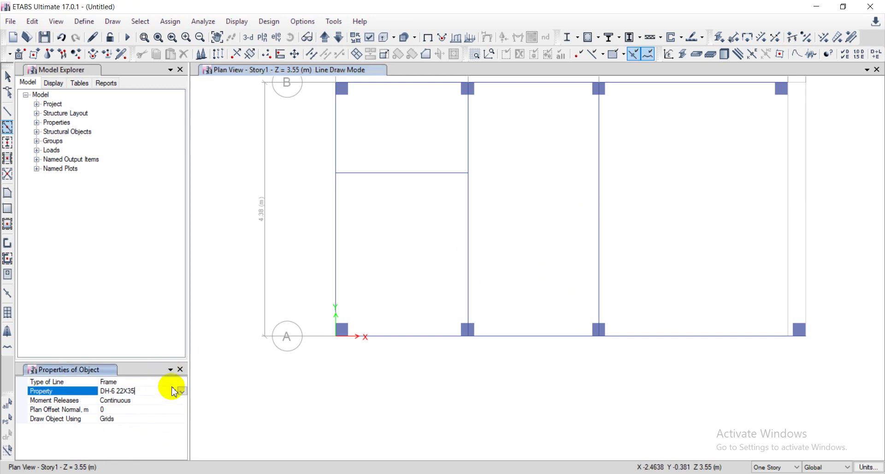
left_click(183, 393)
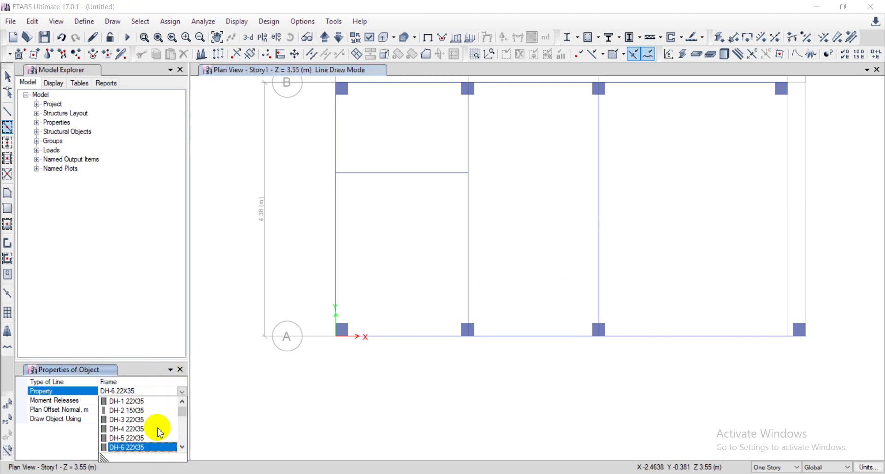
left_click(131, 437)
middle_click_drag(752, 262, 596, 275)
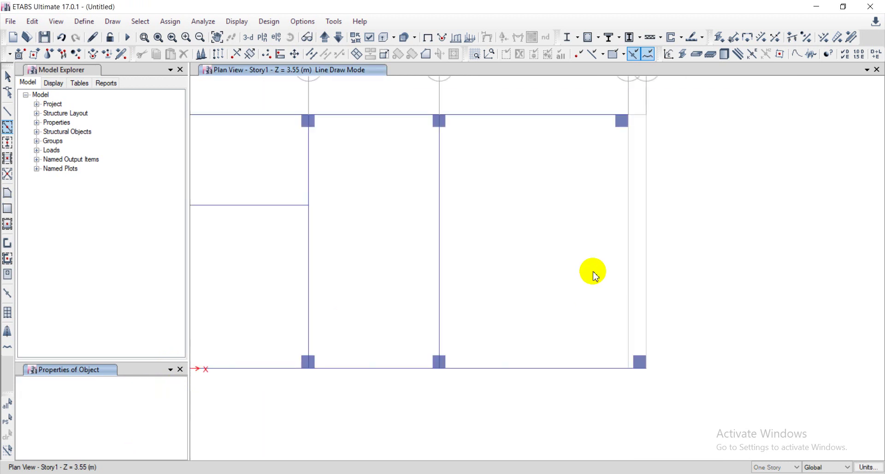
left_click(624, 119)
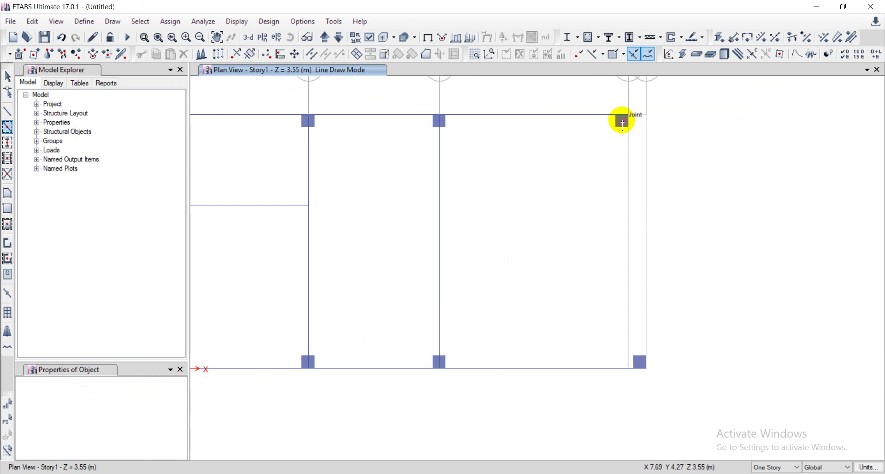
left_click(8, 112)
left_click(625, 124)
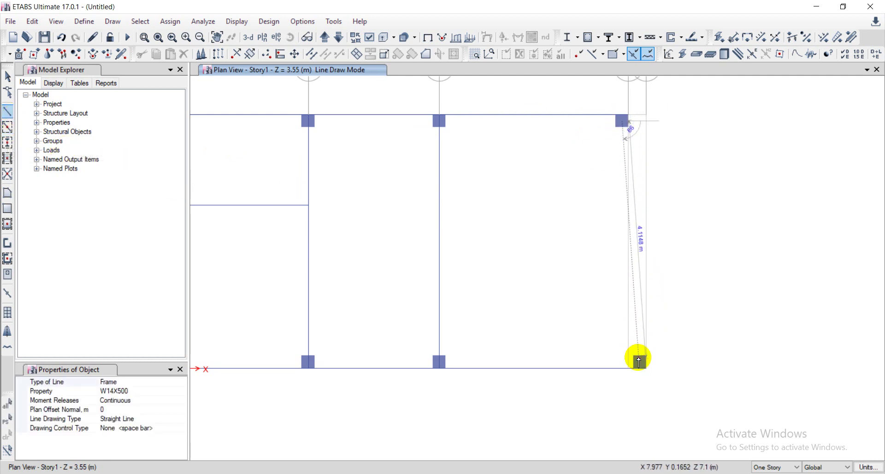
left_click(640, 361)
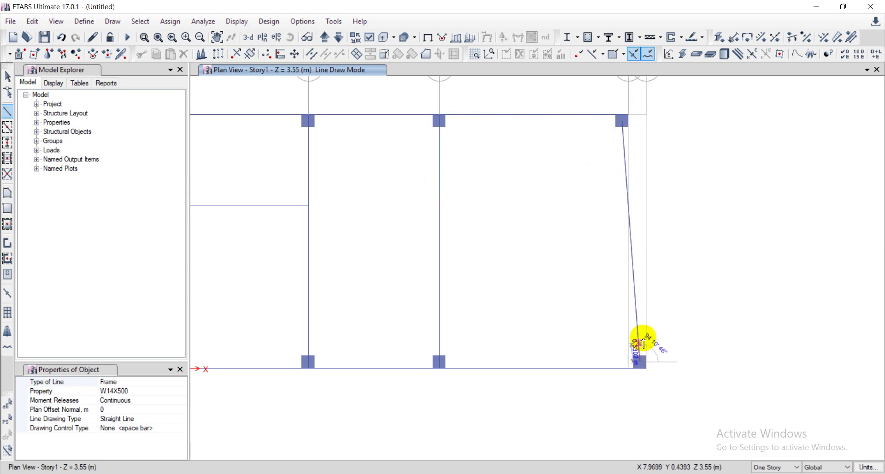
key("Escape")
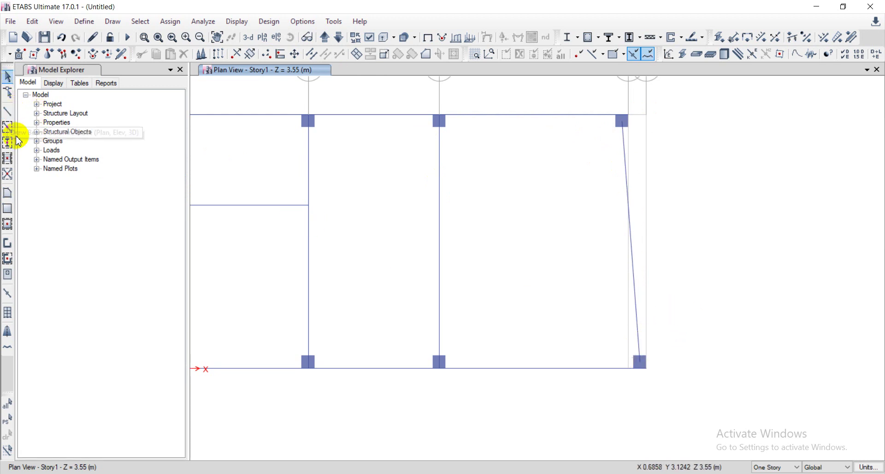
scroll(527, 123, "up", 5)
scroll(527, 123, "down", 4)
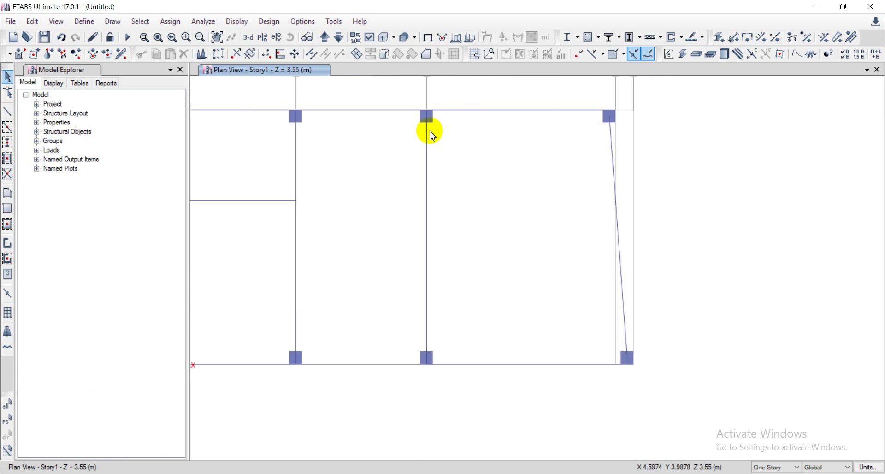
middle_click_drag(611, 234, 596, 221)
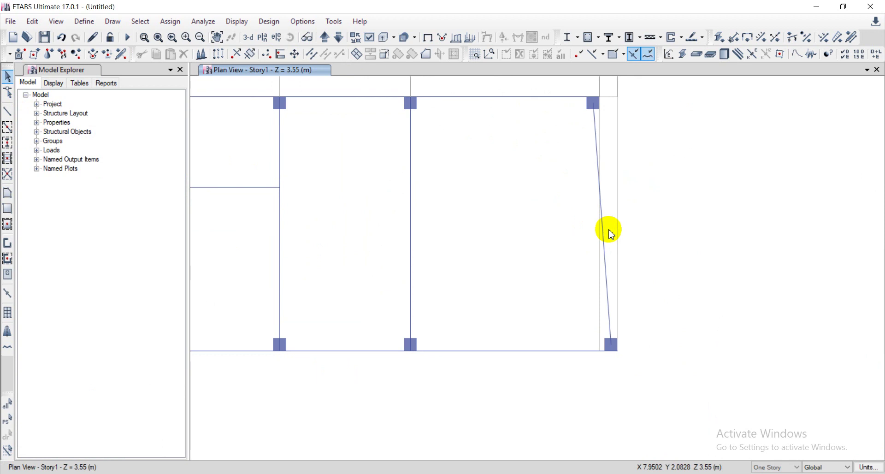
left_click(606, 234)
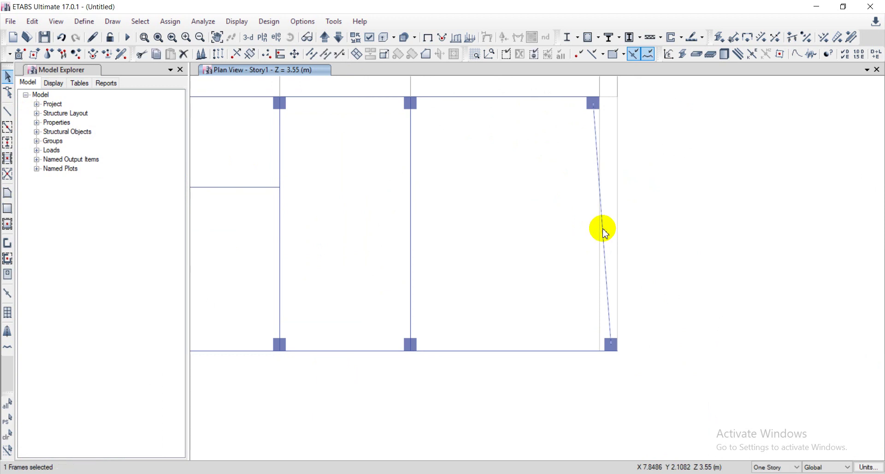
right_click(606, 234)
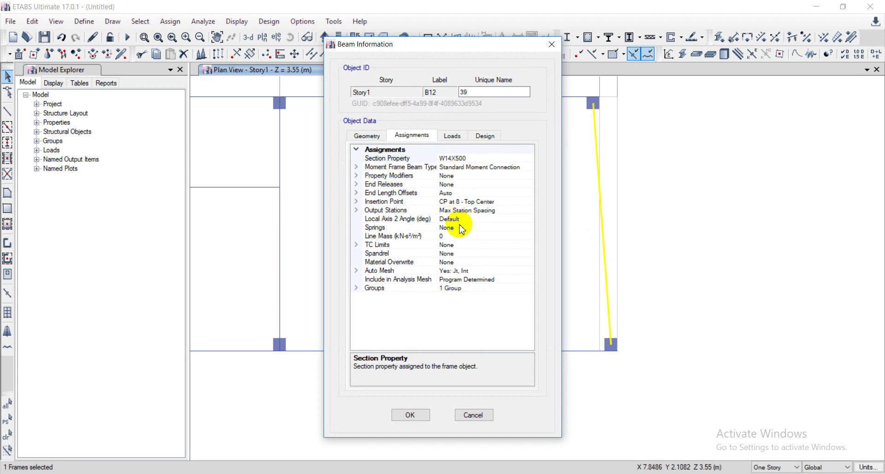
left_click(552, 45)
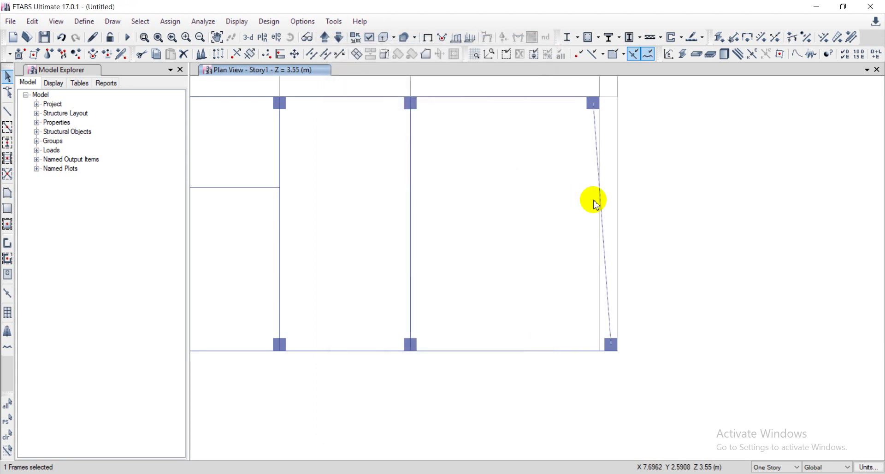
key("Delete")
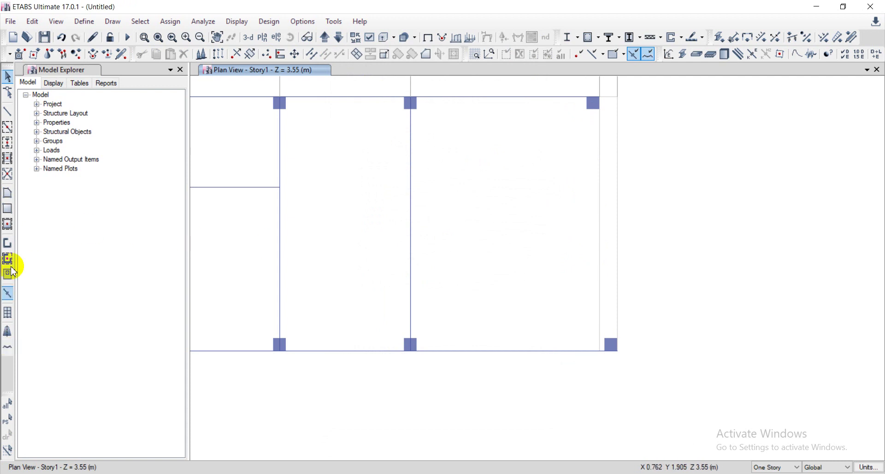
Draw a DH-7 22X35 beam from the top-right column to the bottom-right column, then stop drawing
left_click(7, 111)
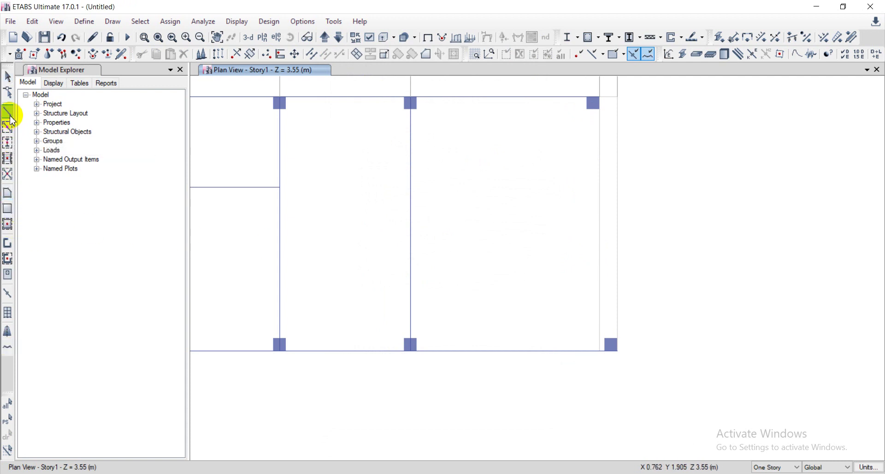
left_click(151, 392)
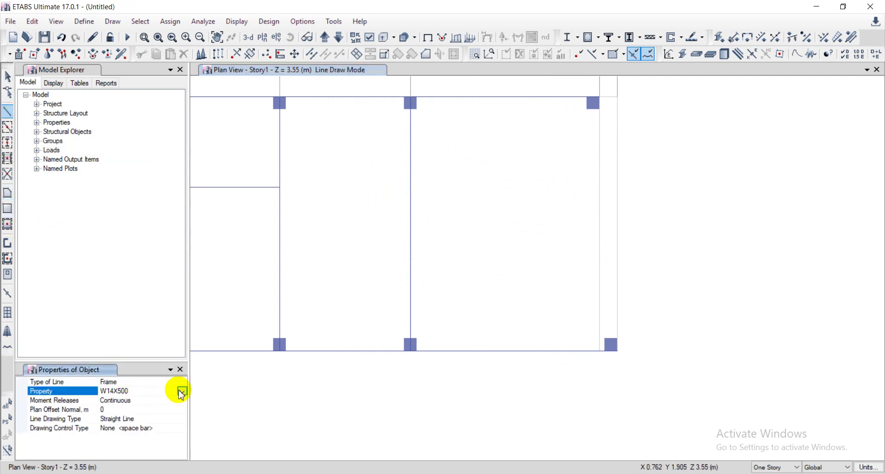
left_click(182, 393)
scroll(139, 424, "up", 10)
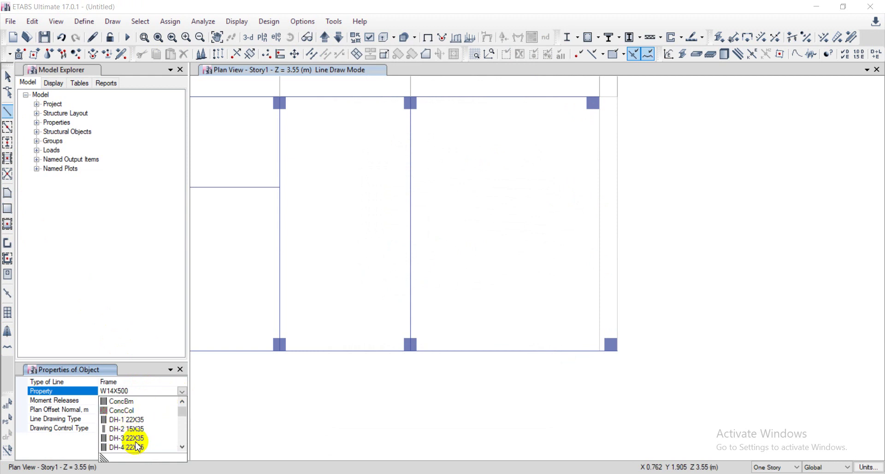
scroll(138, 446, "down", 2)
left_click(128, 430)
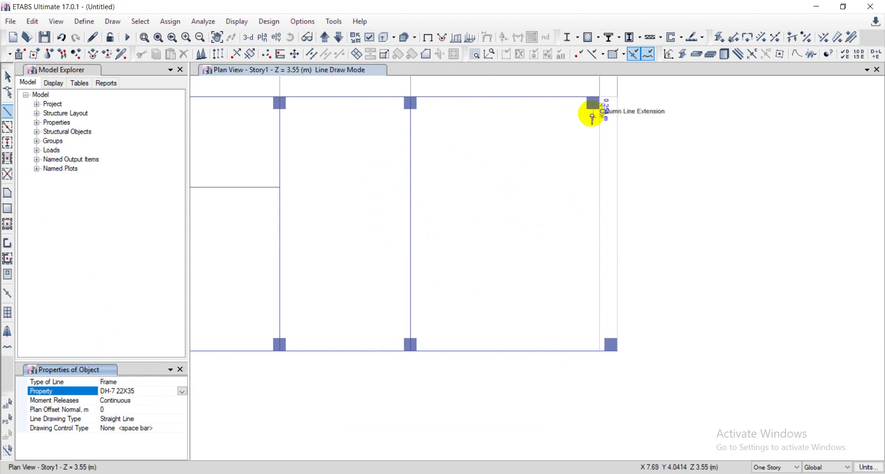
left_click(594, 104)
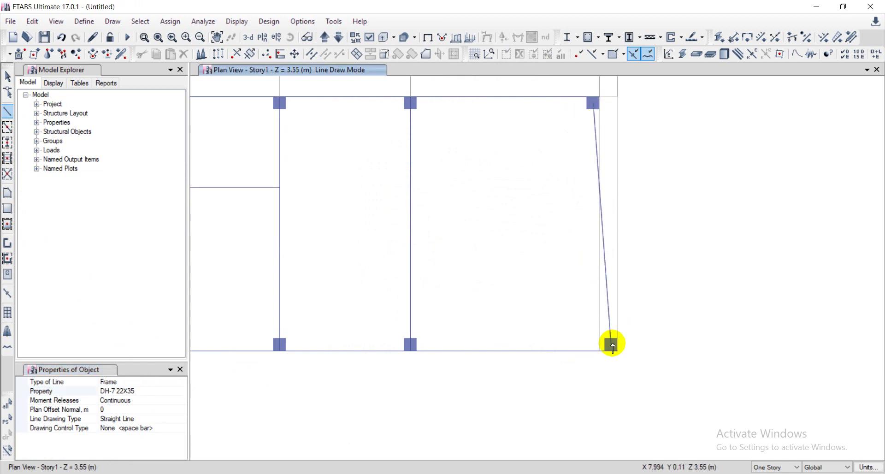
double_click(613, 343)
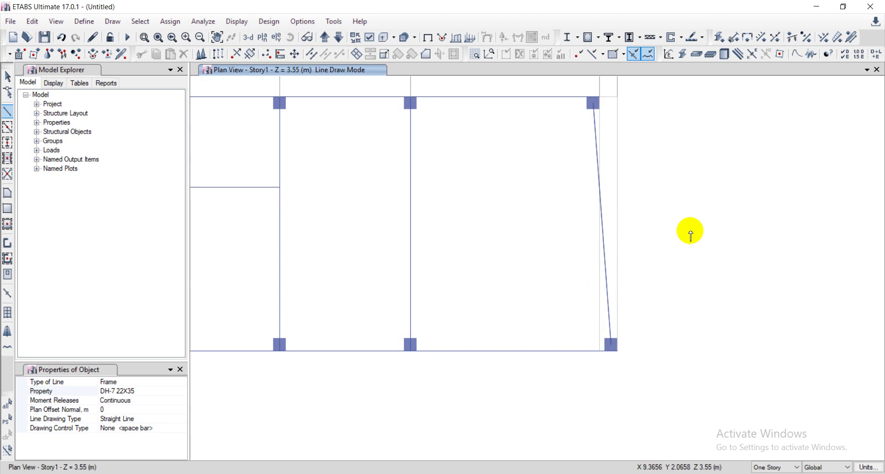
middle_click_drag(510, 212, 542, 232)
middle_click_drag(516, 198, 561, 225)
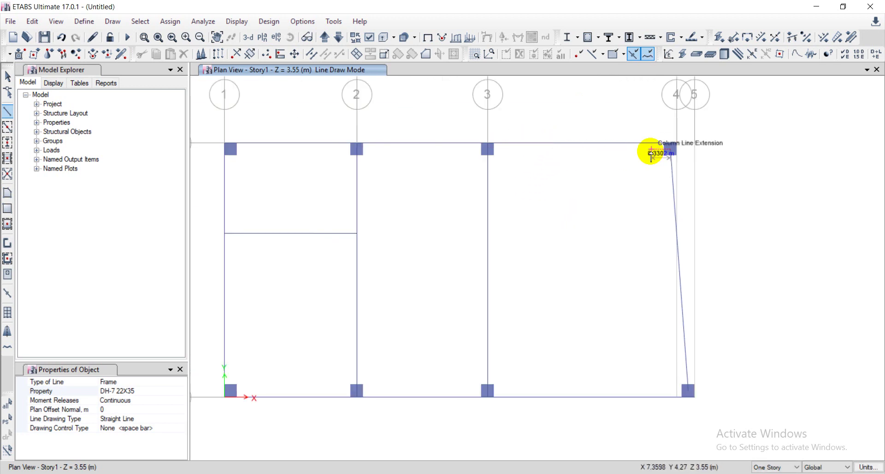
key("Escape")
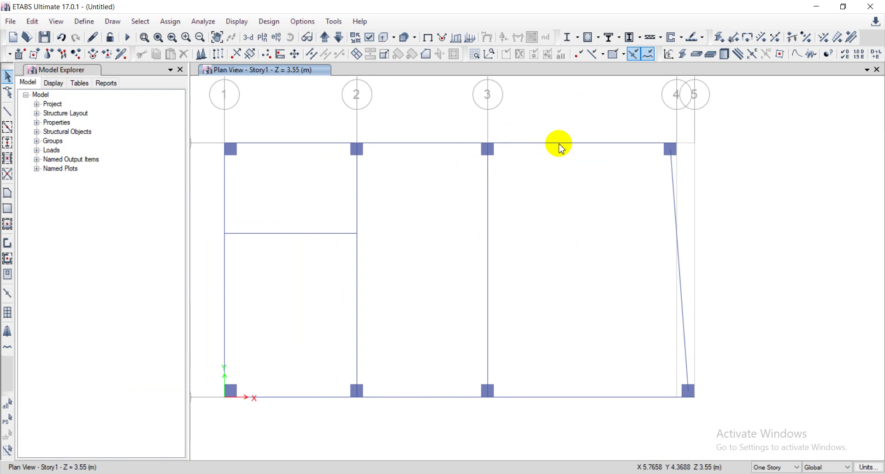
Select the three top grid-B beams and attempt a -0.11 m x replicate, dismissing the no-selection warning
left_click(562, 148)
left_click(445, 146)
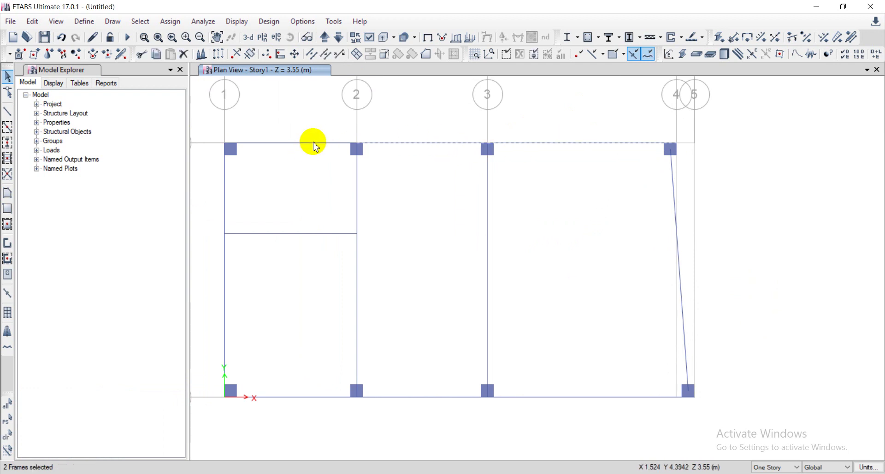
left_click(315, 146)
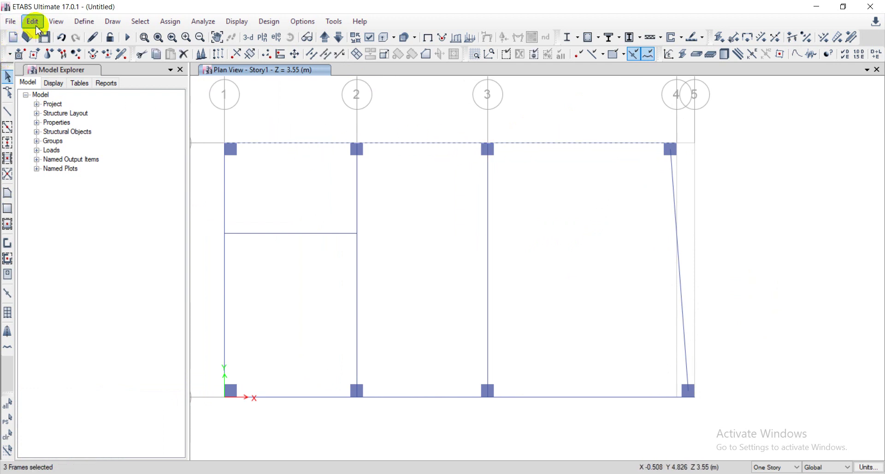
left_click(34, 21)
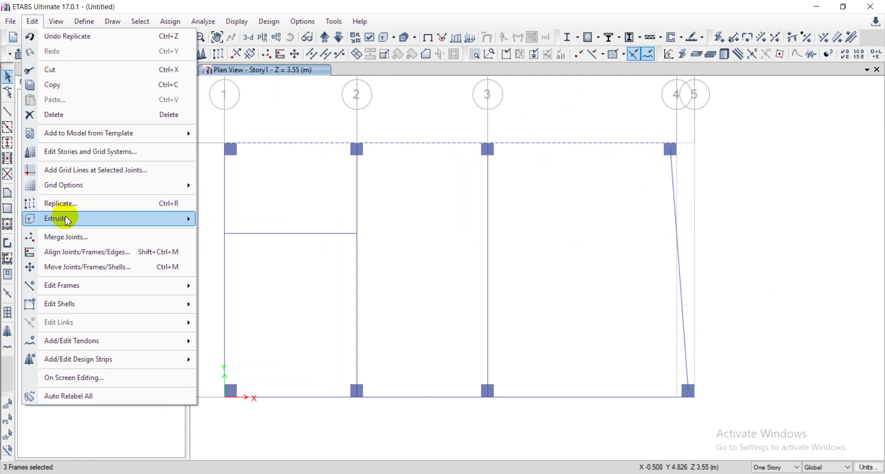
left_click(90, 205)
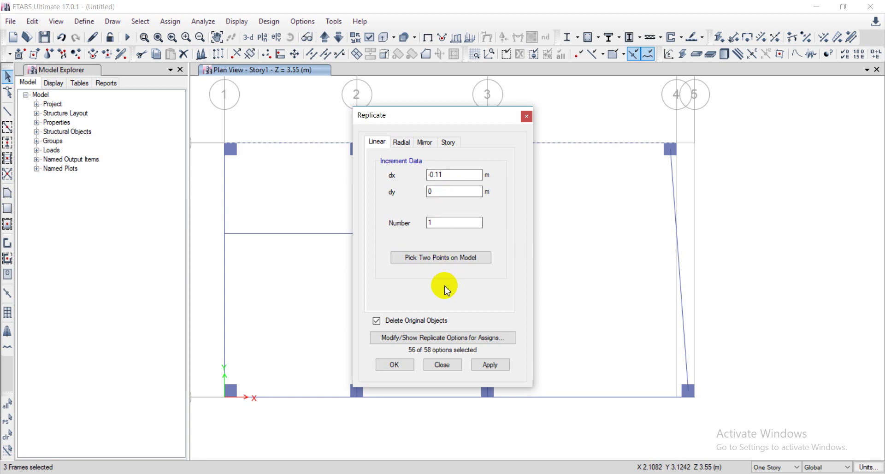
left_click(482, 365)
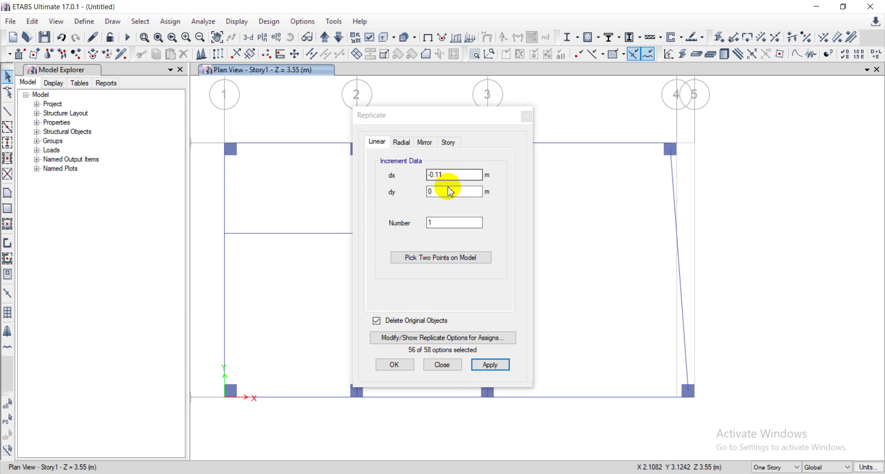
left_click(490, 364)
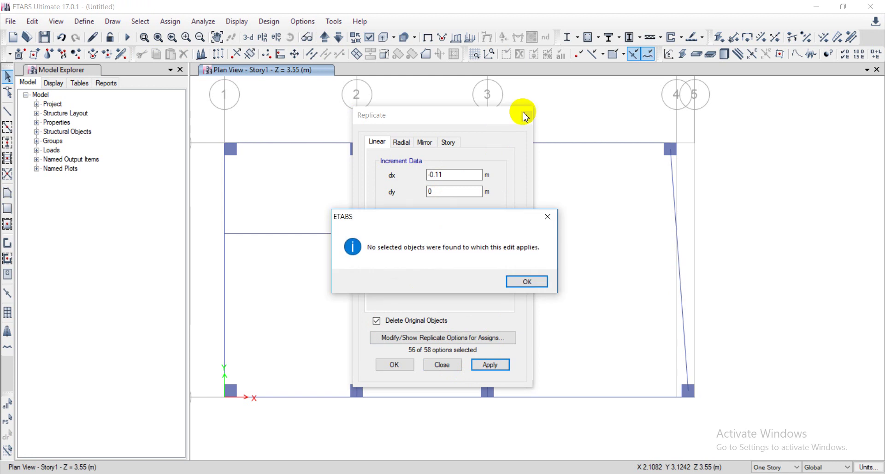
left_click(535, 279)
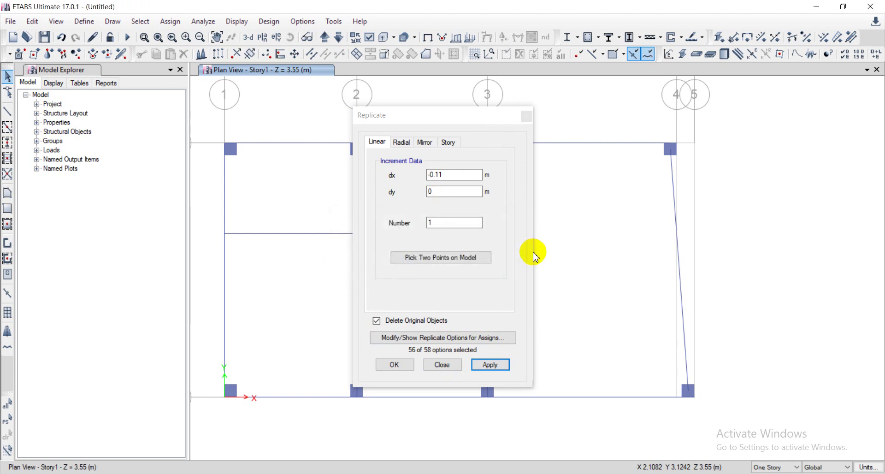
left_click(526, 116)
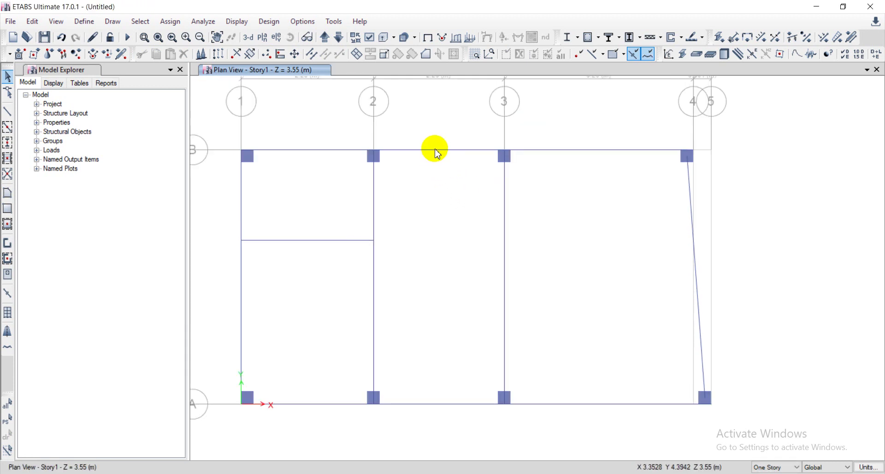
Reselect the top grid-B beams and replicate them dx -0.11, dy 0, deleting the originals
left_click(436, 150)
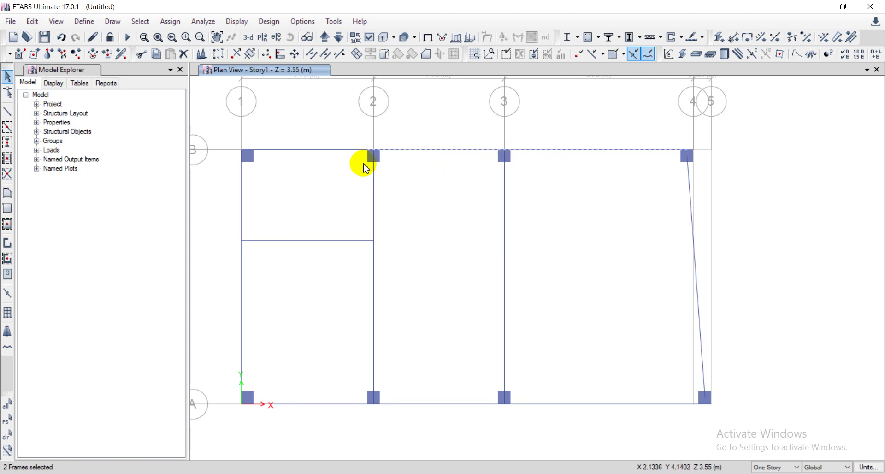
left_click(345, 150)
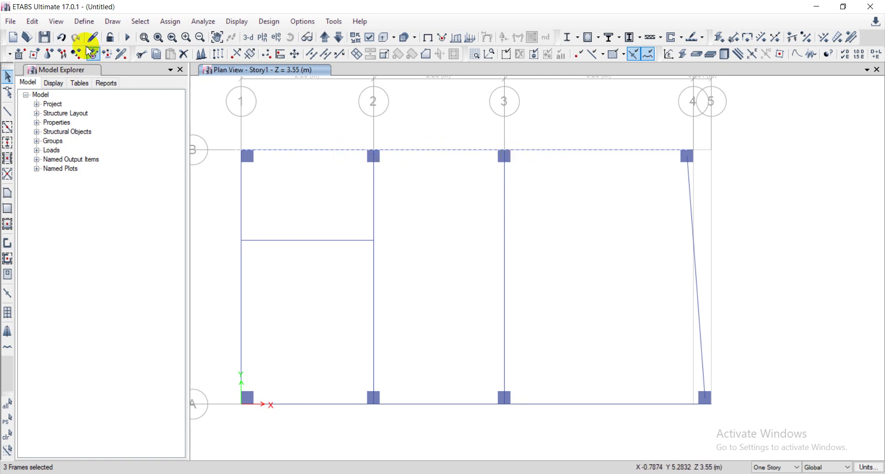
left_click(32, 21)
mouse_move(58, 193)
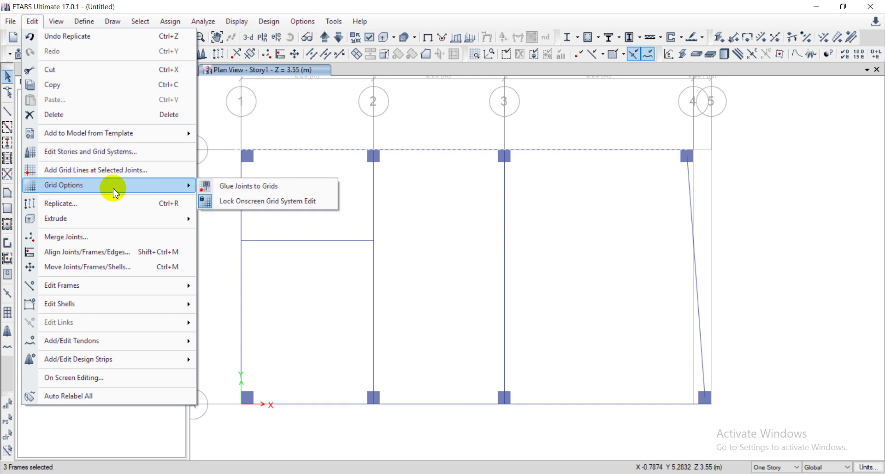
left_click(115, 203)
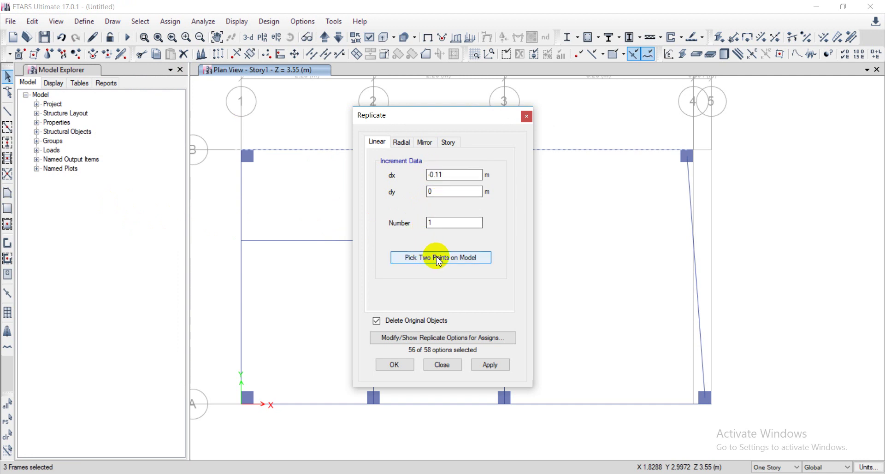
left_click(490, 366)
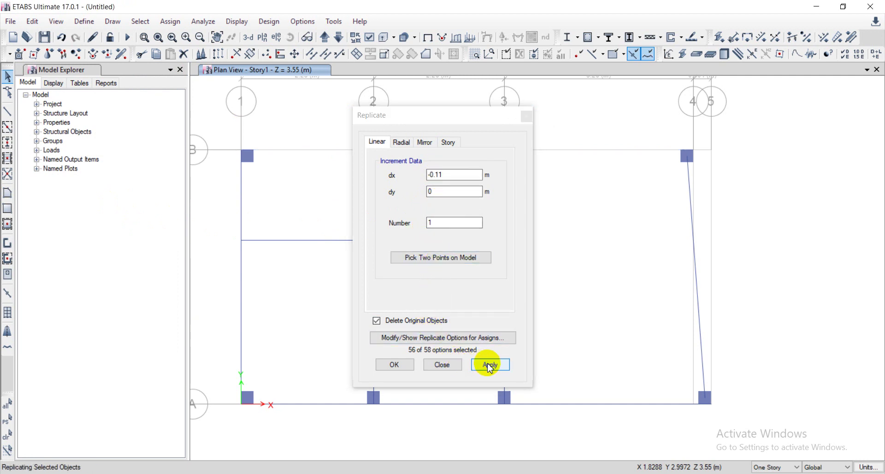
left_click(396, 365)
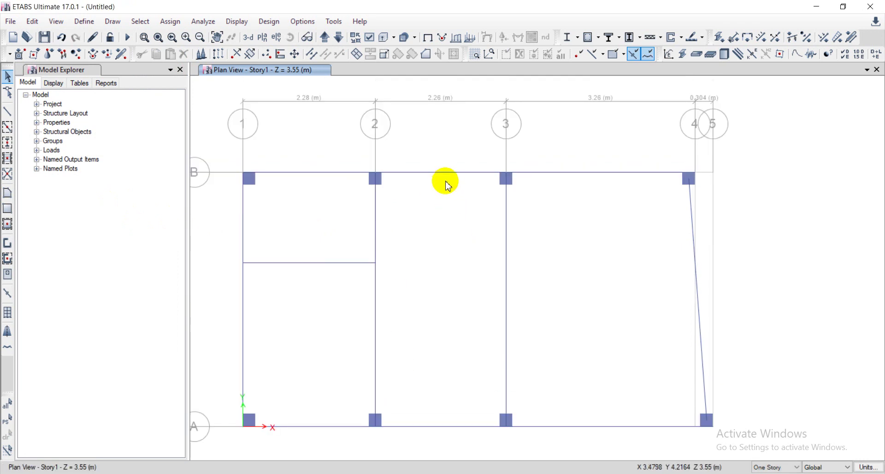
Select the grid-B beam between grids 2 and 3, then pick DH-1 22X35 for new frames
left_click(446, 172)
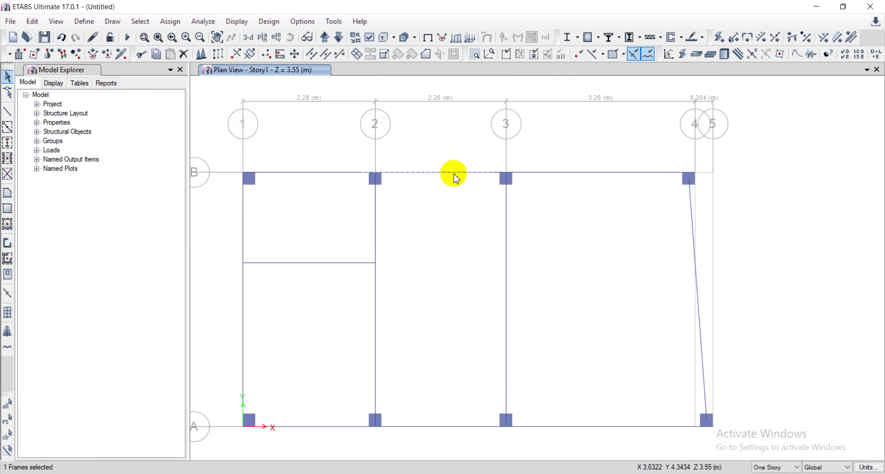
middle_click_drag(426, 198, 434, 200)
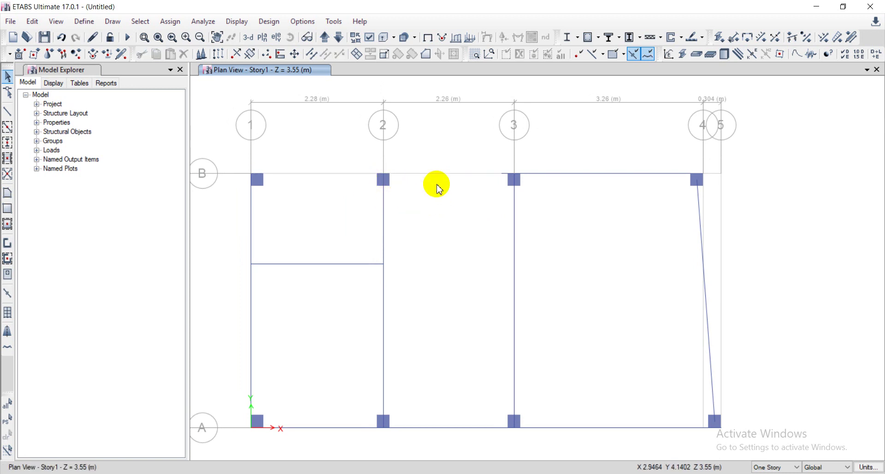
scroll(520, 186, "up", 3)
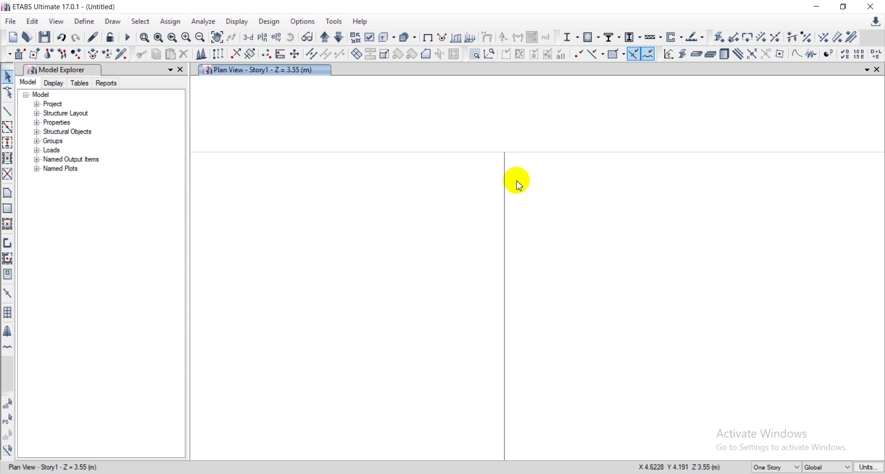
scroll(514, 178, "down", 3)
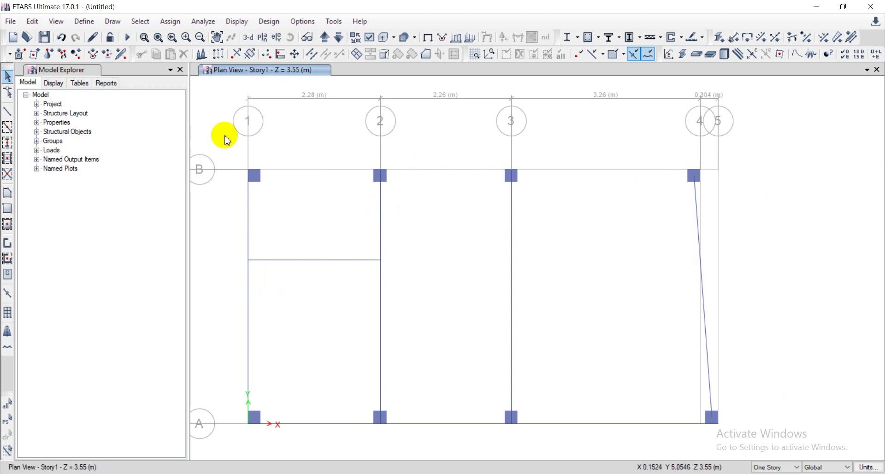
left_click(10, 115)
left_click(157, 391)
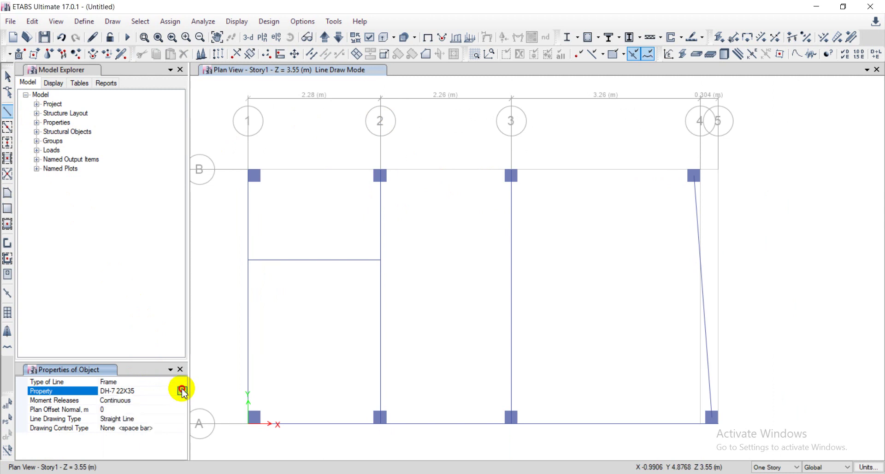
left_click(182, 391)
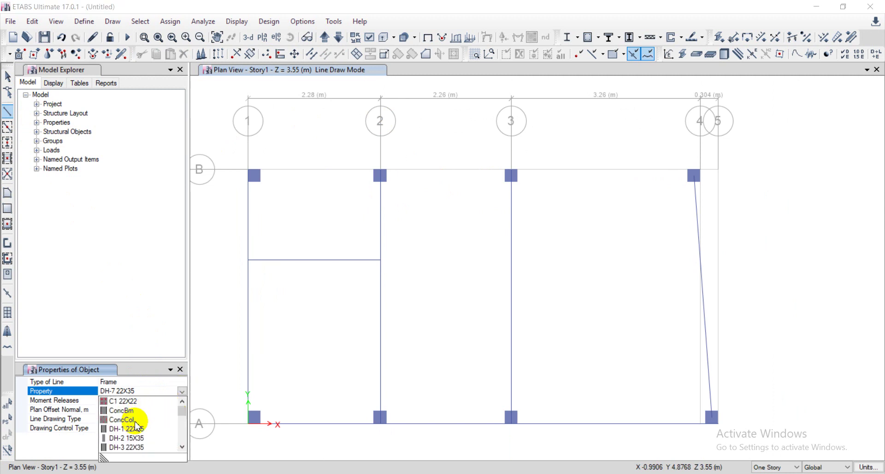
left_click(132, 429)
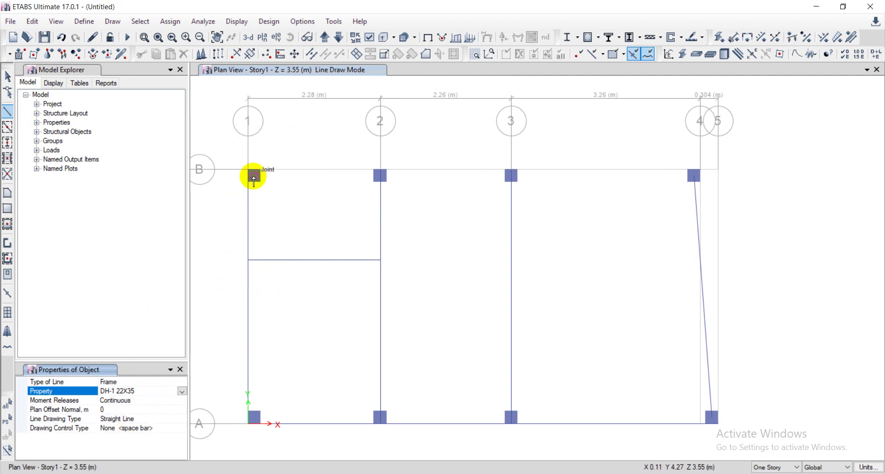
Draw DH-1 22X35 beams from column B-1 to B-2 and on to the grid 4 column, then exit drawing
left_click(254, 176)
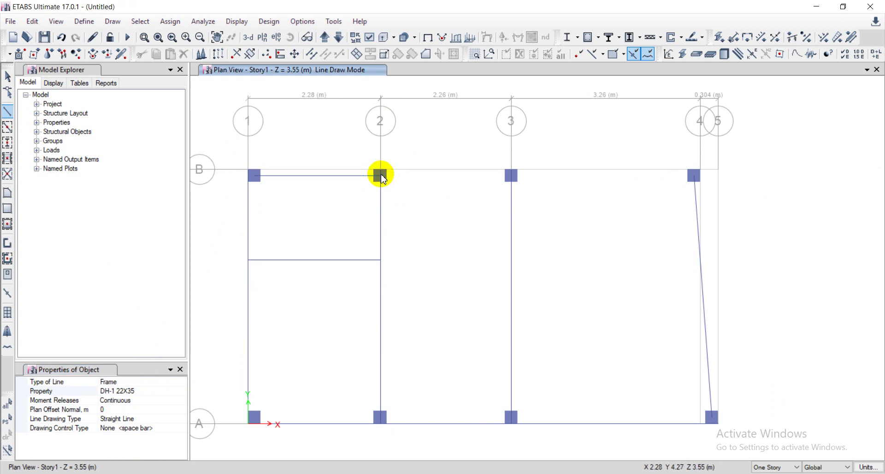
left_click(381, 177)
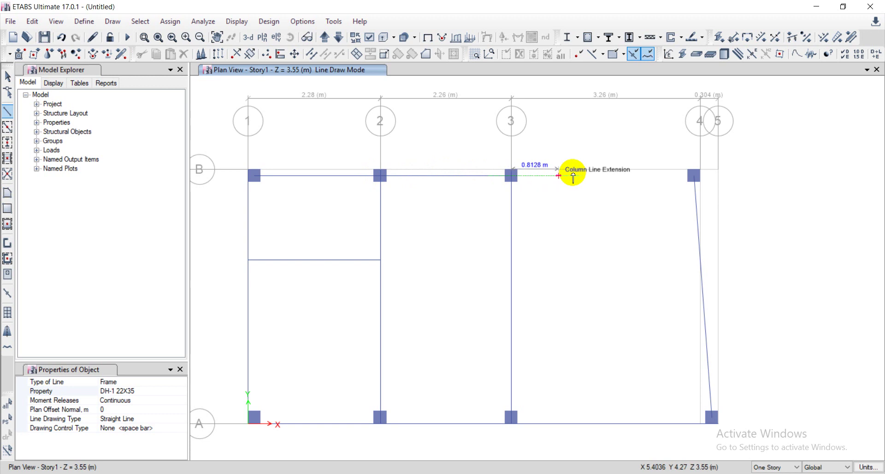
left_click(694, 177)
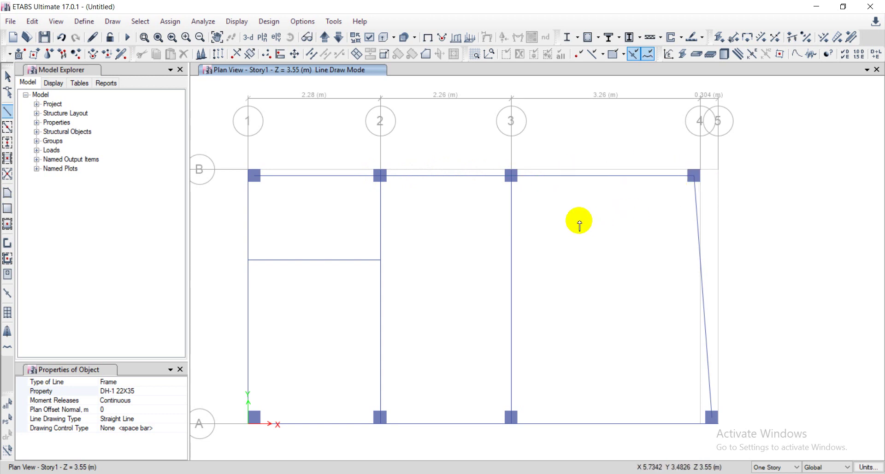
middle_click_drag(556, 226, 603, 220)
middle_click_drag(423, 235, 443, 202)
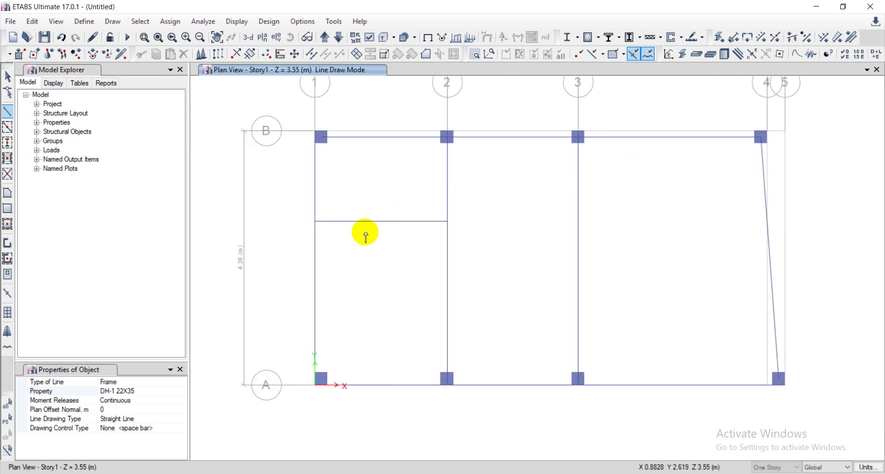
middle_click_drag(365, 232, 373, 223)
middle_click_drag(365, 254, 349, 226)
scroll(336, 231, "down", 3)
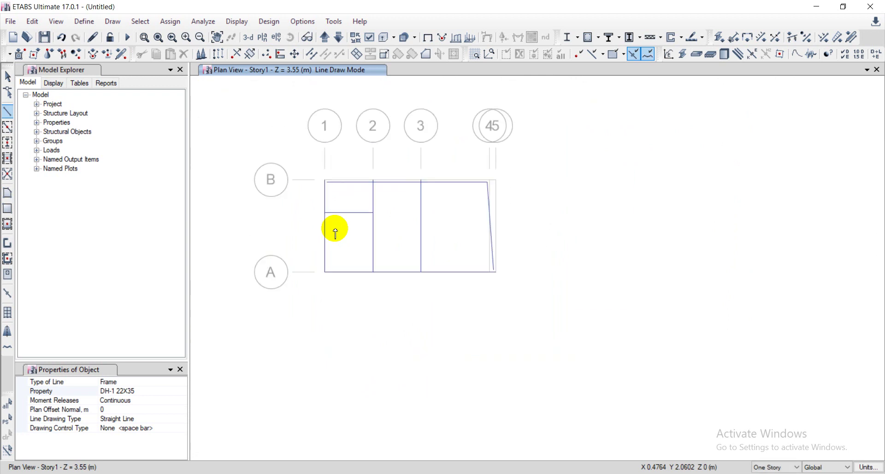
key("Escape")
scroll(347, 252, "up", 2)
Select the four beams along grid A, including the short one near grid 4
scroll(347, 252, "up", 2)
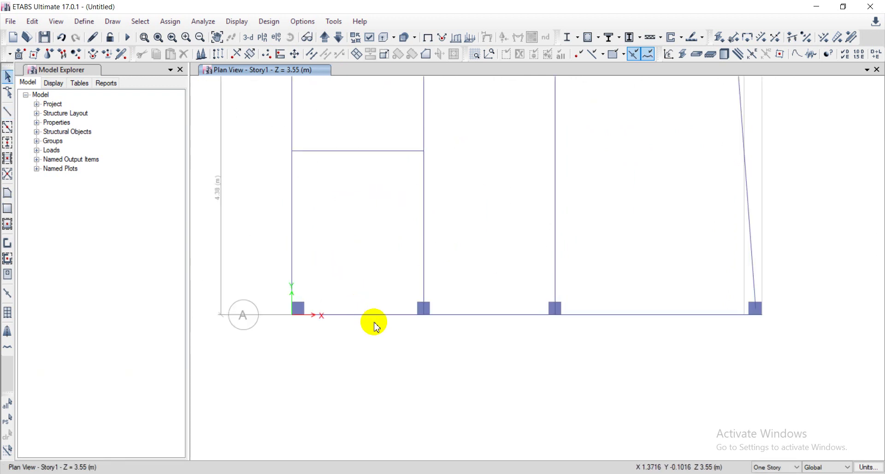
left_click(371, 318)
scroll(433, 319, "up", 3)
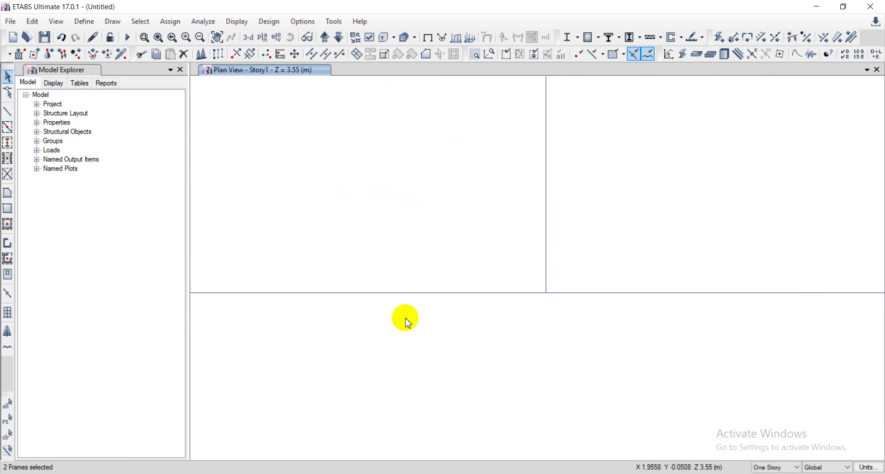
scroll(452, 323, "down", 3)
middle_click_drag(504, 336, 419, 286)
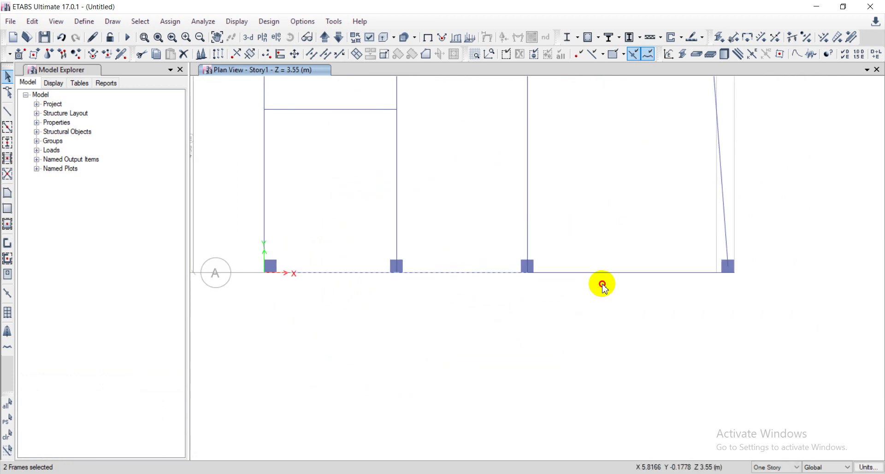
left_click(593, 273)
scroll(727, 279, "up", 5)
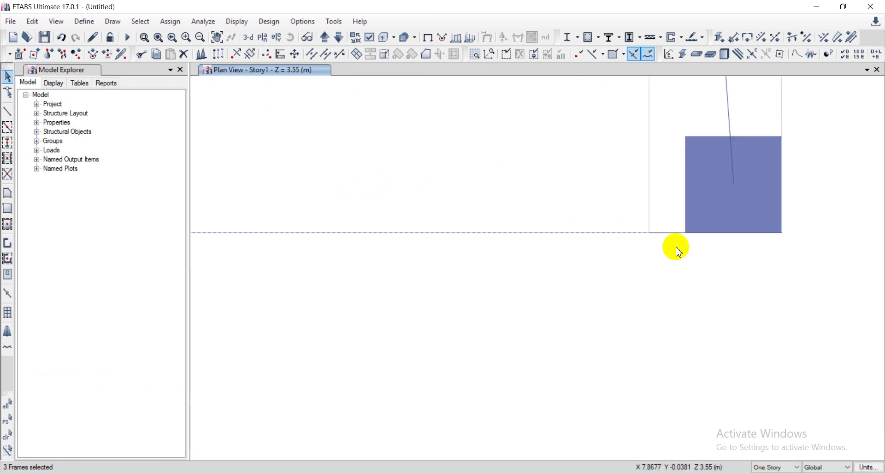
left_click(664, 233)
scroll(546, 185, "down", 5)
middle_click_drag(333, 194, 417, 313)
middle_click_drag(246, 190, 284, 247)
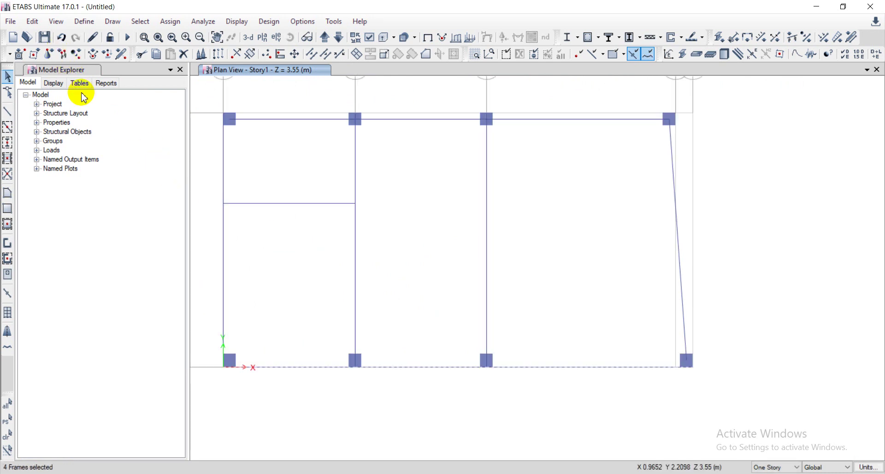
Replicate them linearly with dx 0, dy 0.11 m, deleting the original objects
left_click(33, 22)
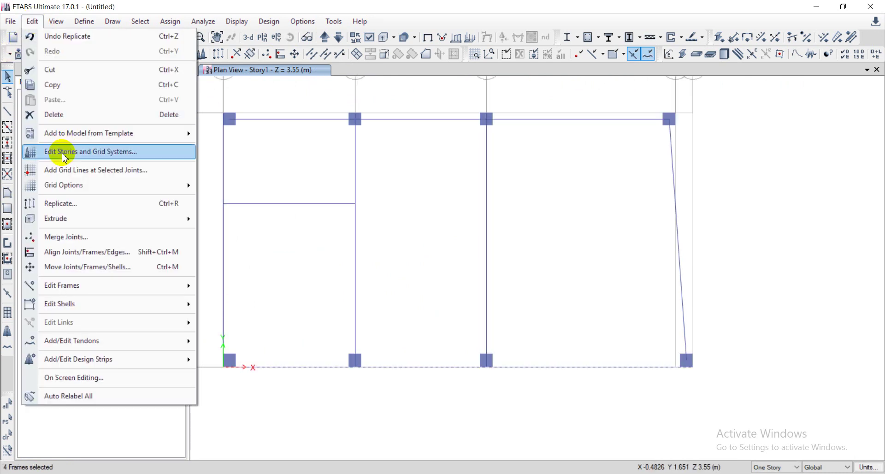
left_click(67, 209)
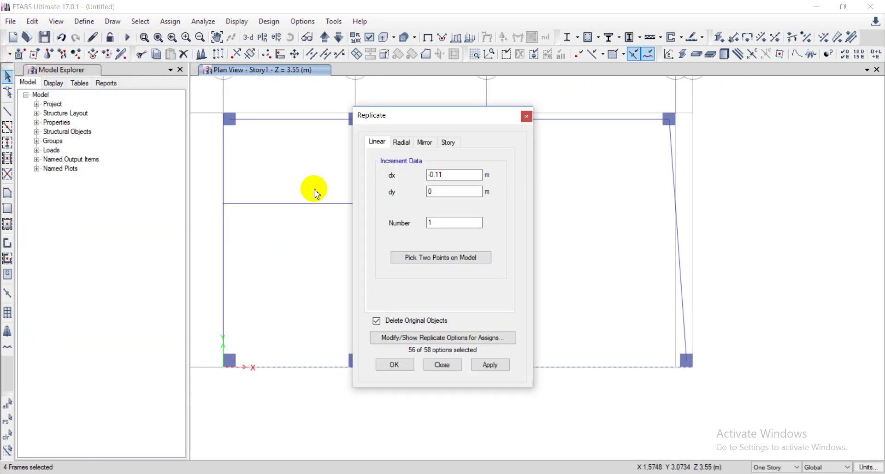
left_click(410, 147)
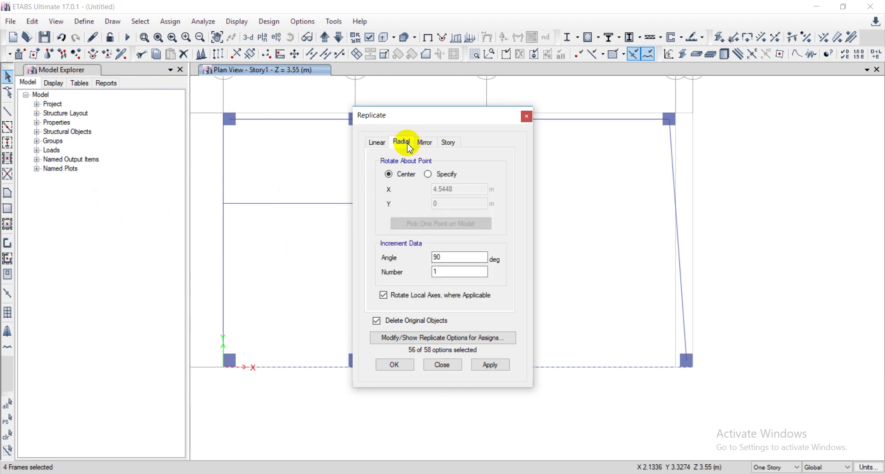
left_click(424, 144)
left_click(448, 144)
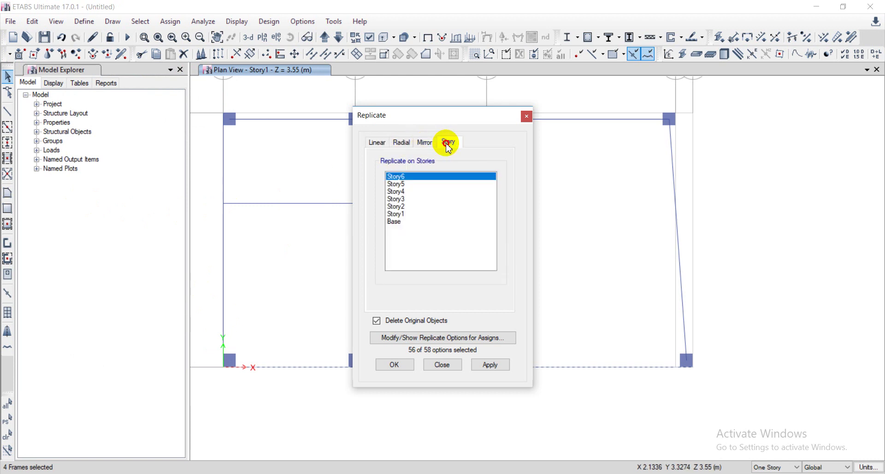
left_click(427, 143)
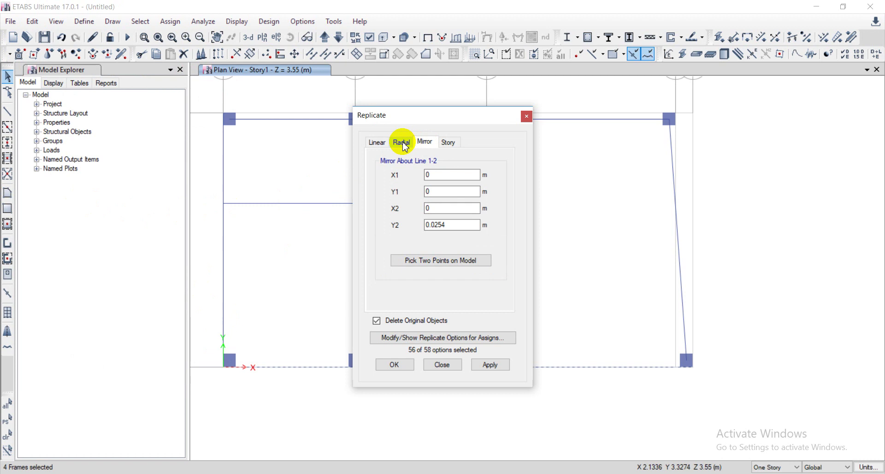
left_click(403, 144)
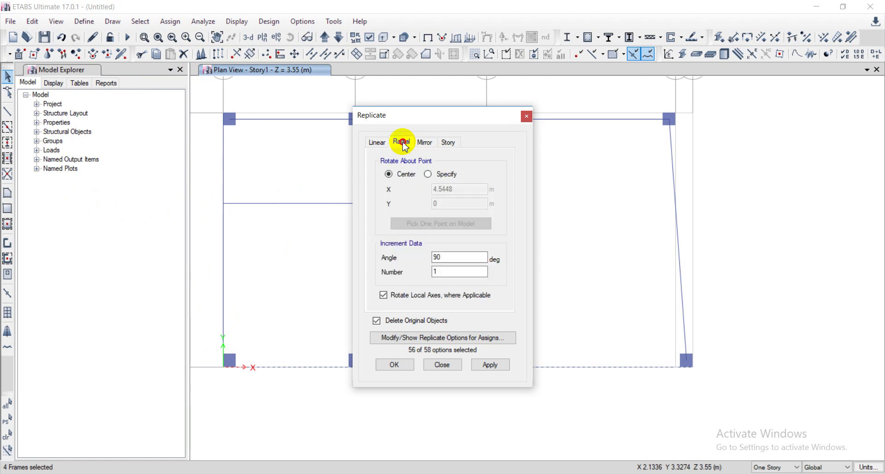
left_click(378, 143)
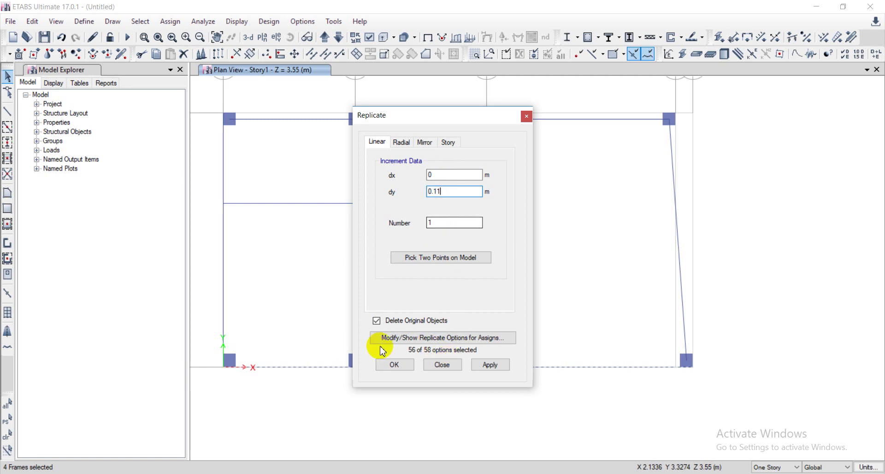
left_click(490, 364)
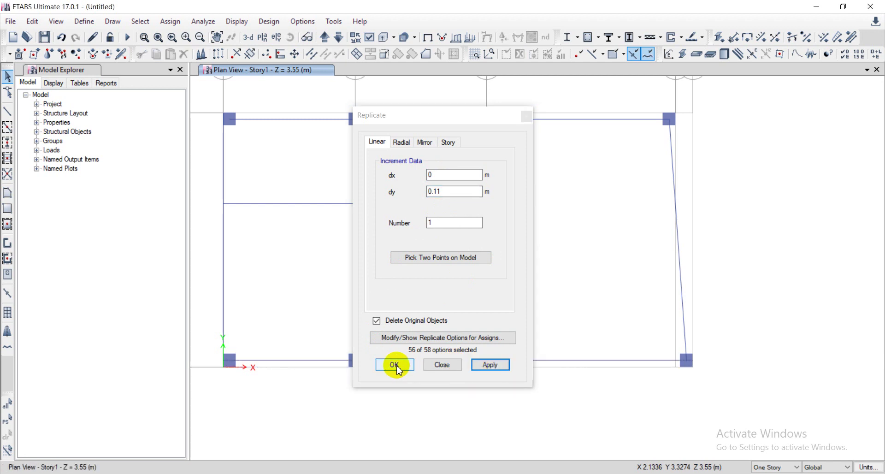
left_click(429, 365)
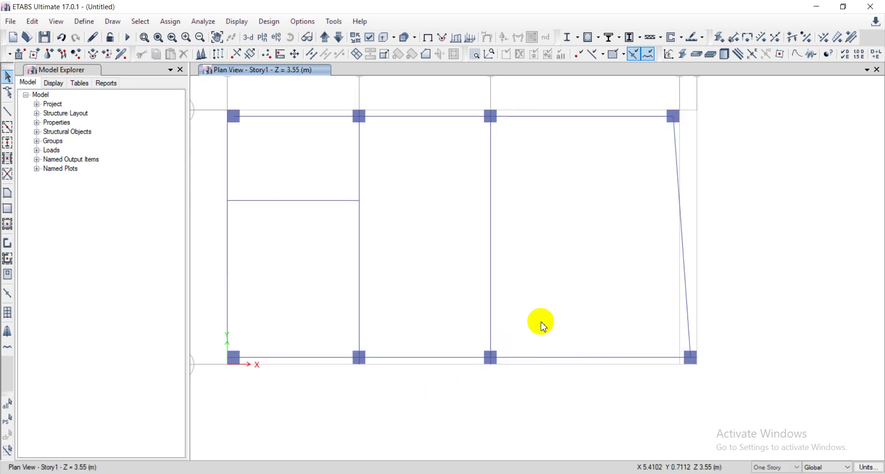
Replicate the grid 1 beam 0.11 m to the right, deleting the original
middle_click_drag(369, 234, 388, 251)
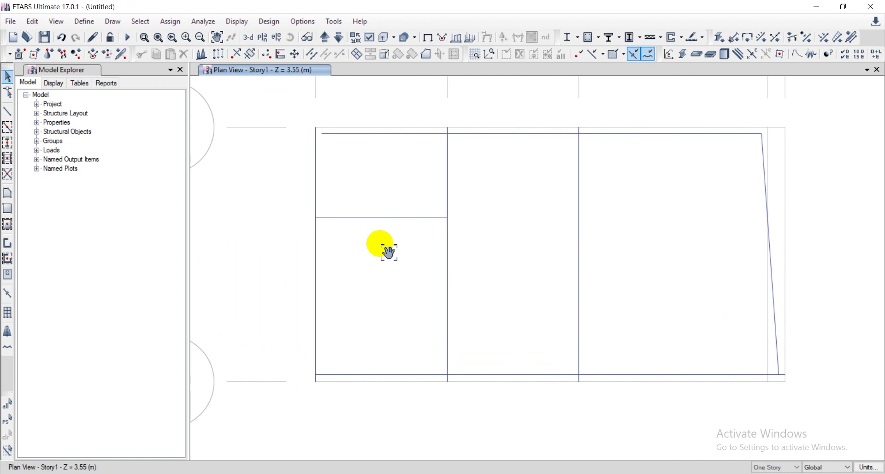
left_click(328, 281)
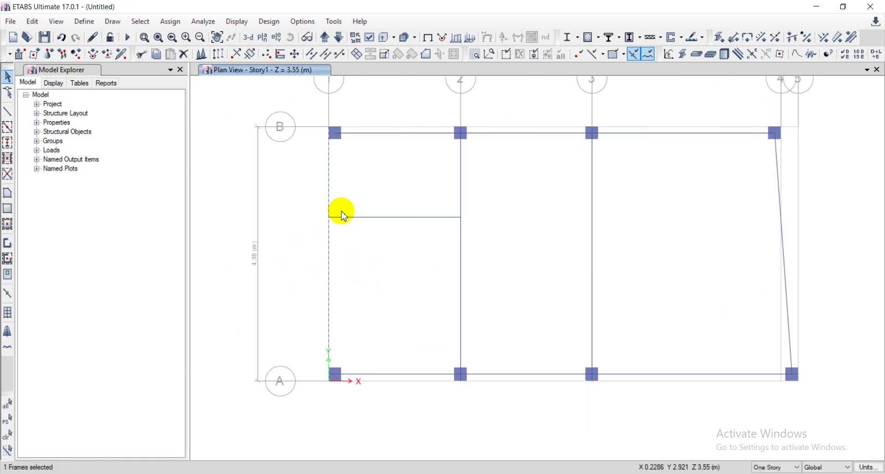
left_click(32, 21)
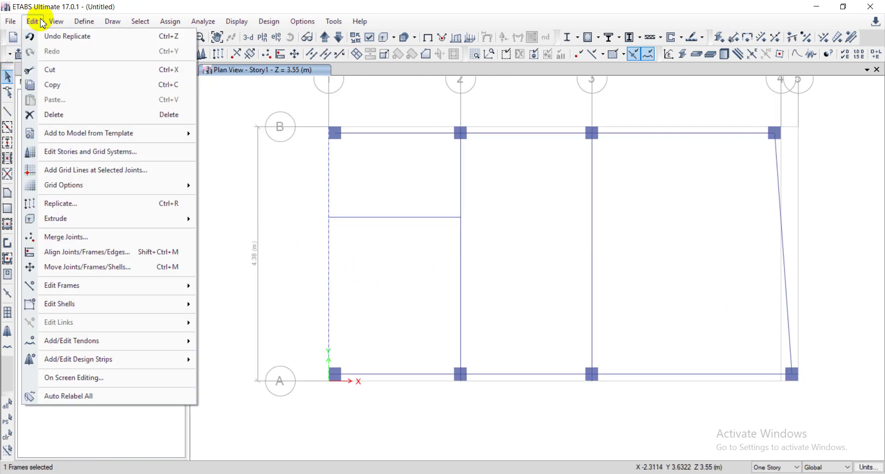
left_click(102, 208)
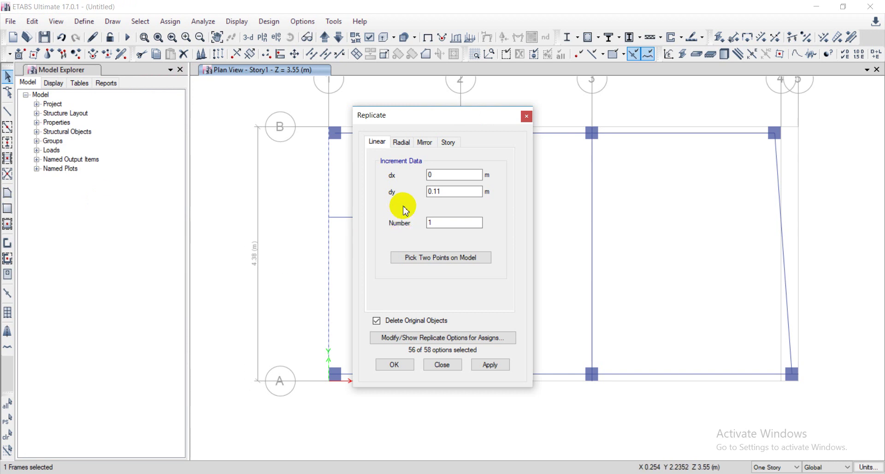
left_click(443, 174)
type("0.11")
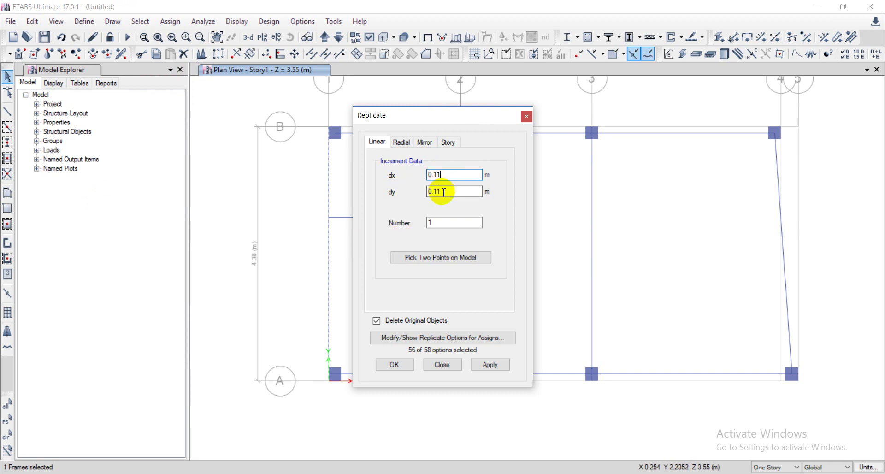
type("0")
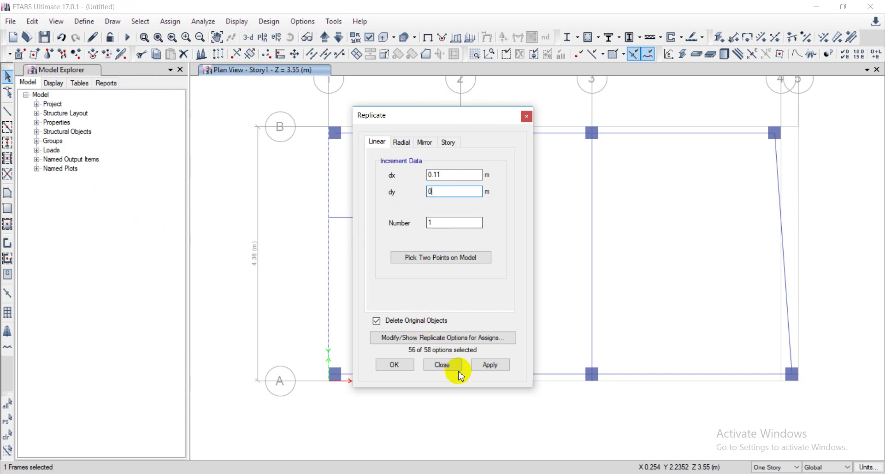
left_click(488, 364)
left_click(397, 365)
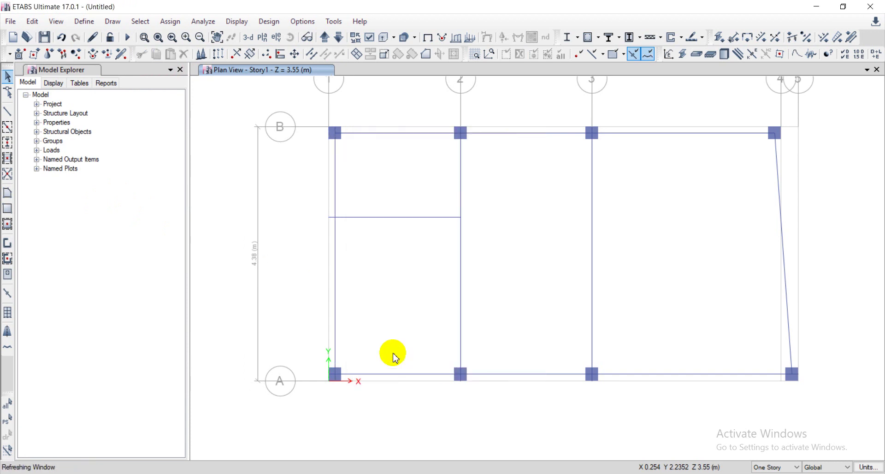
Zoom and recentre the plan to confirm the shifted beam meets the column centres
scroll(343, 214, "up", 5)
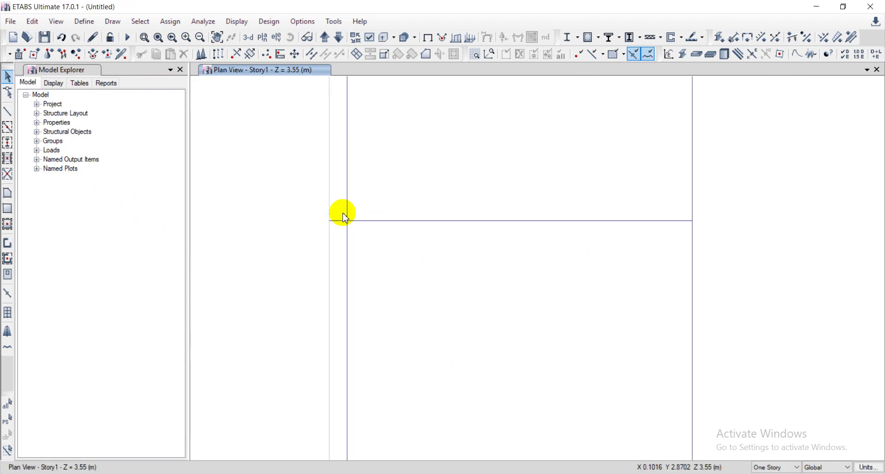
scroll(337, 233, "down", 5)
scroll(337, 233, "up", 5)
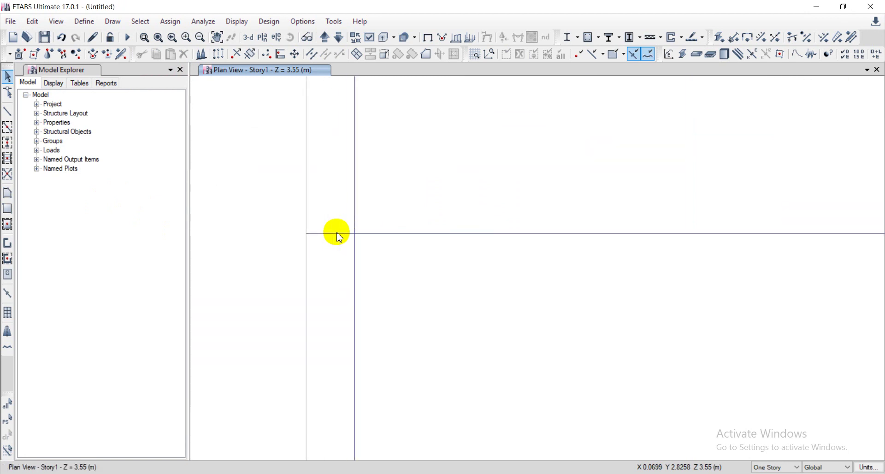
scroll(339, 237, "down", 2)
scroll(339, 237, "down", 3)
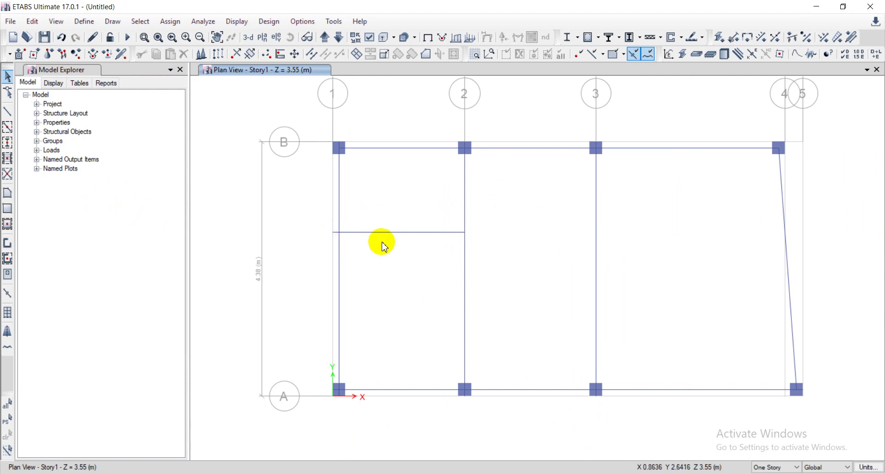
mouse_move(382, 242)
middle_mouse_down()
mouse_move(393, 237)
mouse_move(367, 226)
mouse_move(369, 234)
middle_mouse_up()
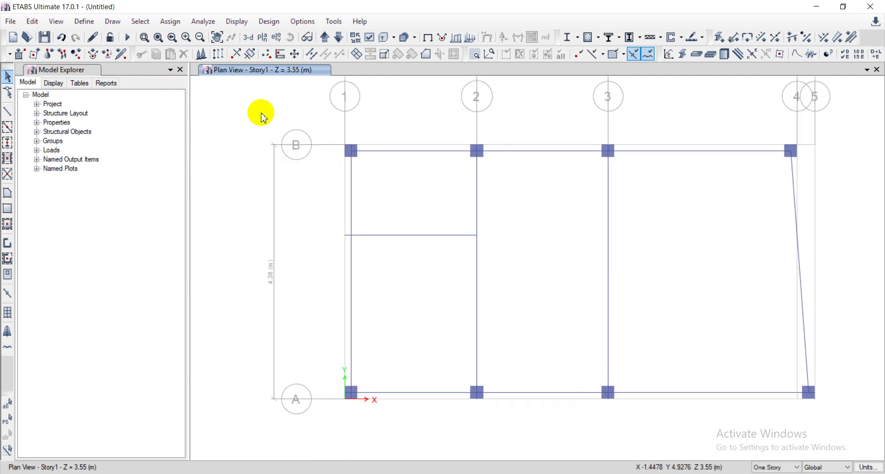
left_click(32, 21)
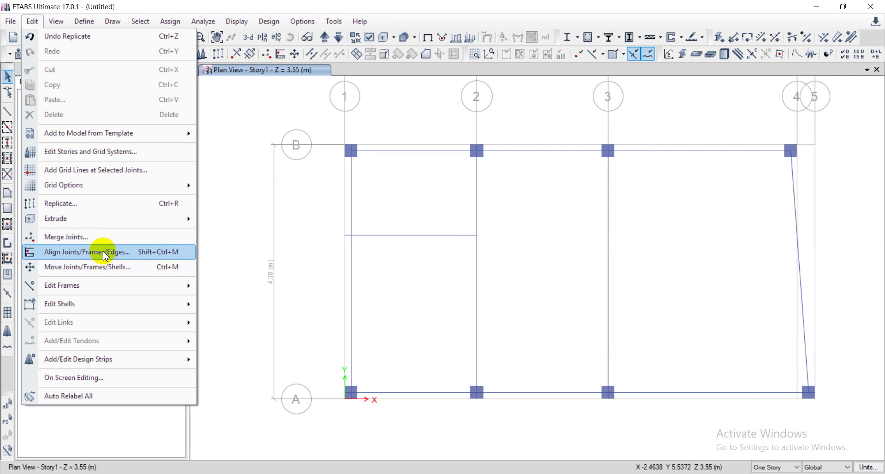
Divide the grid 1 beam at the cross beam's end joint using Break at Intersections
left_click(419, 269)
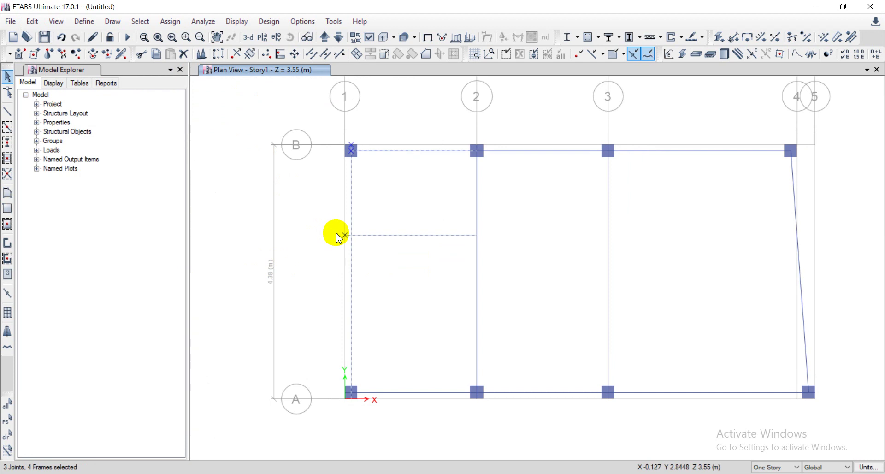
key("Escape")
left_click_drag(337, 216, 309, 179)
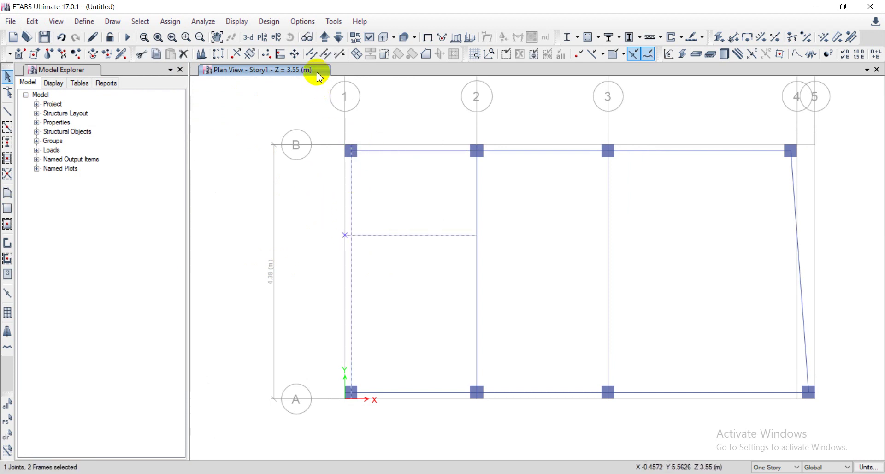
left_click(312, 56)
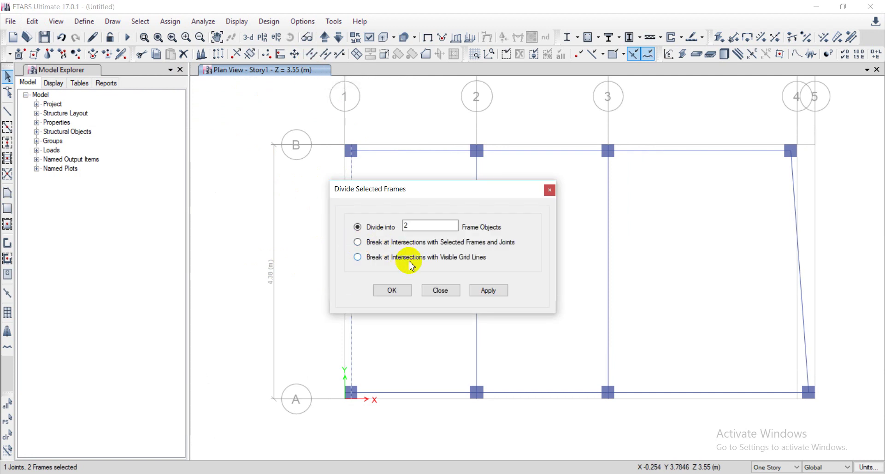
left_click(358, 243)
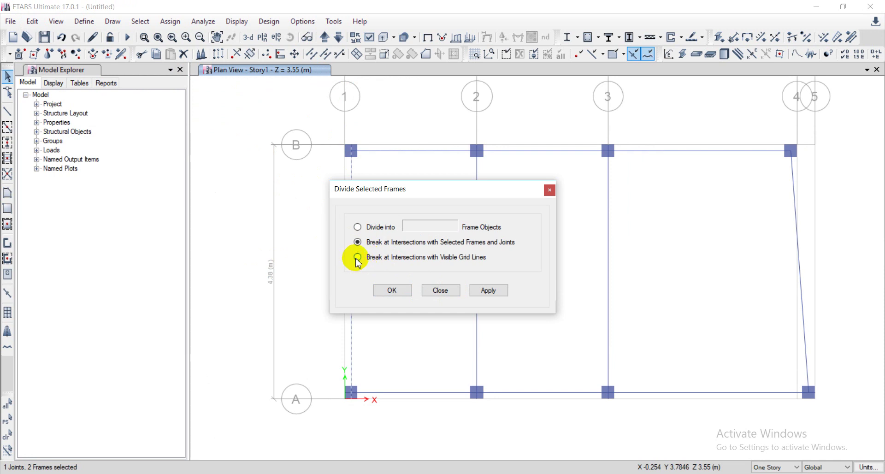
left_click(485, 291)
left_click(385, 290)
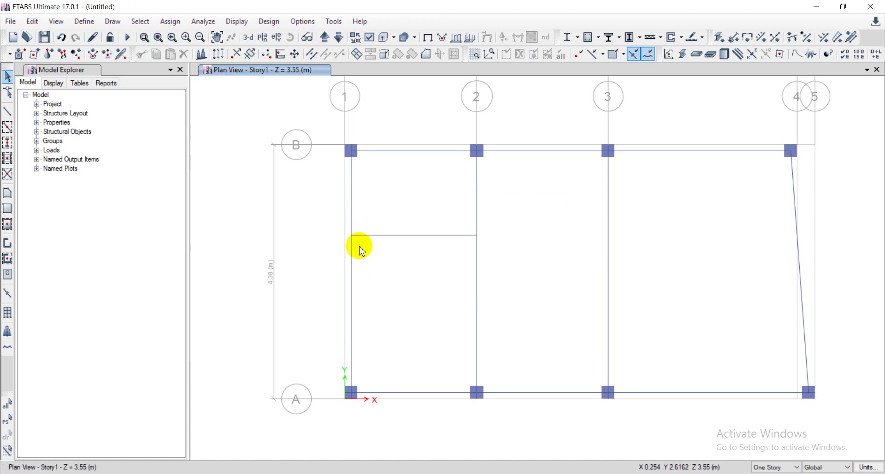
Select the grid 1 frames together with the B/1 and A/1 corner joints and beams
scroll(351, 147, "up", 3)
scroll(354, 133, "down", 5)
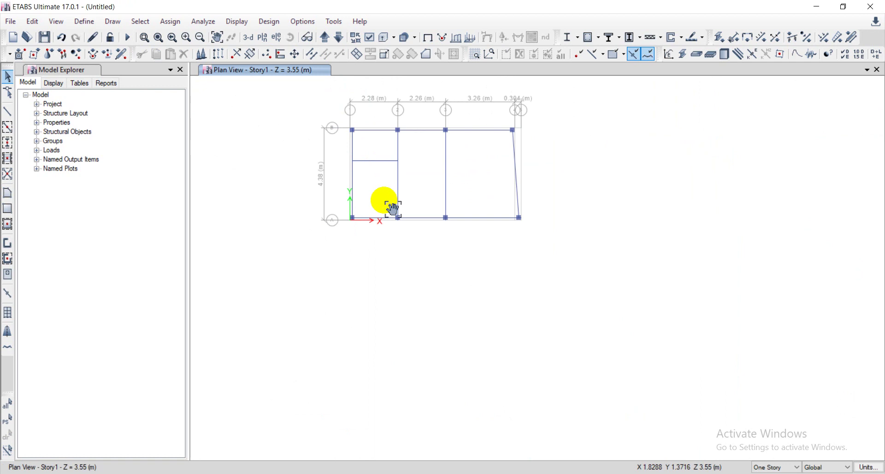
scroll(356, 178, "up", 3)
scroll(357, 179, "up", 5)
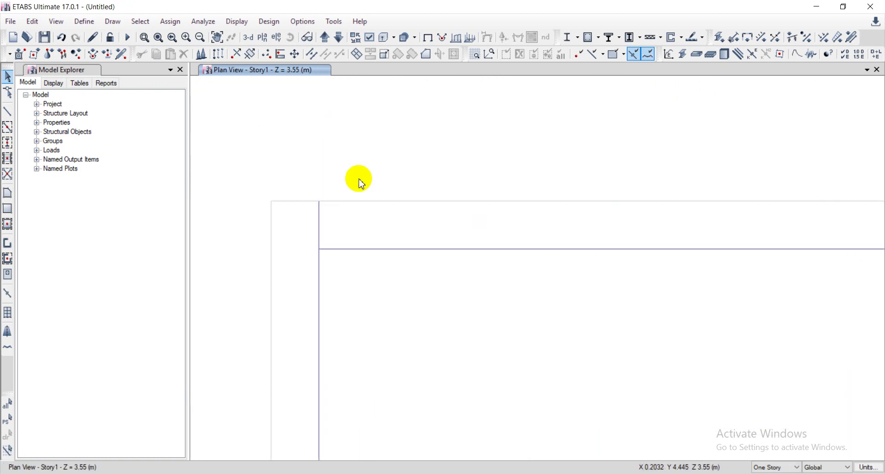
scroll(322, 229, "down", 5)
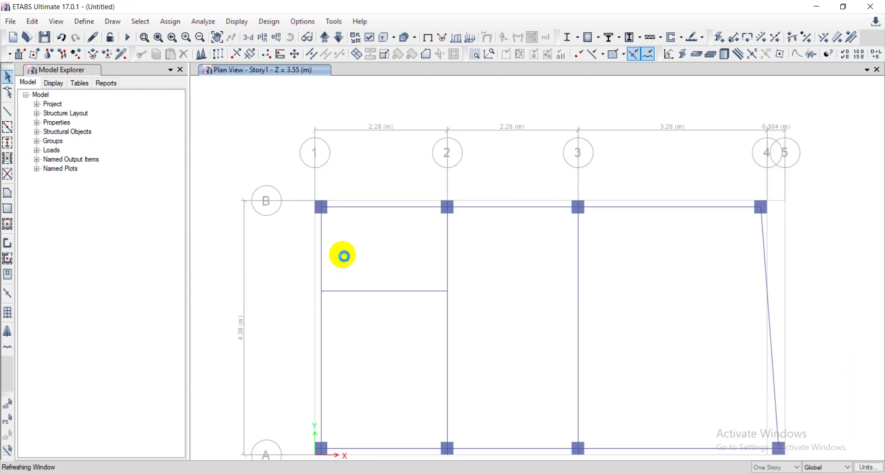
scroll(342, 255, "up", 4)
scroll(316, 179, "up", 2)
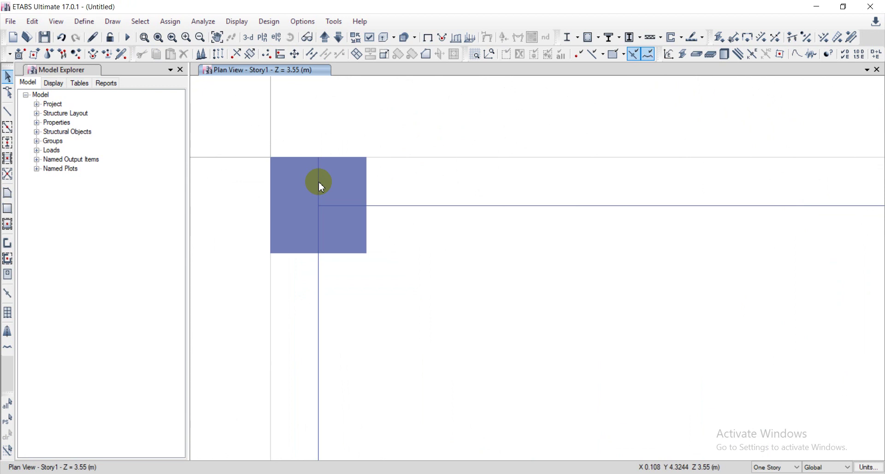
left_click(320, 182)
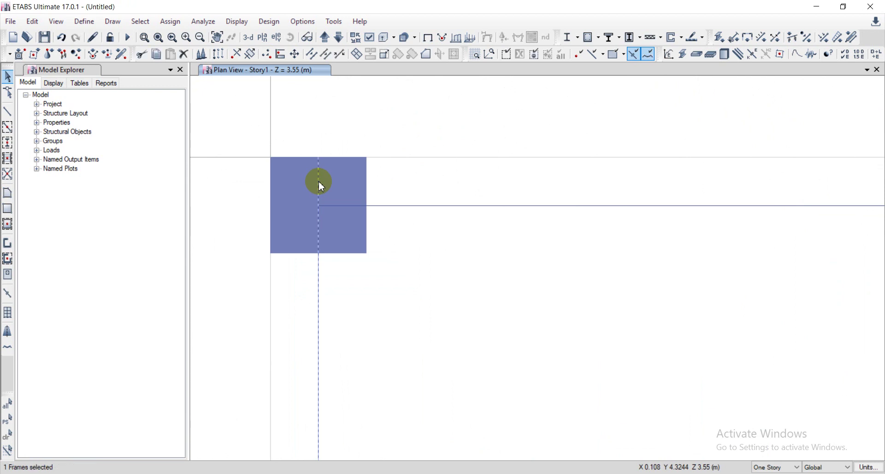
scroll(320, 182, "down", 2)
left_click_drag(292, 150, 422, 267)
scroll(414, 305, "down", 5)
scroll(413, 313, "up", 4)
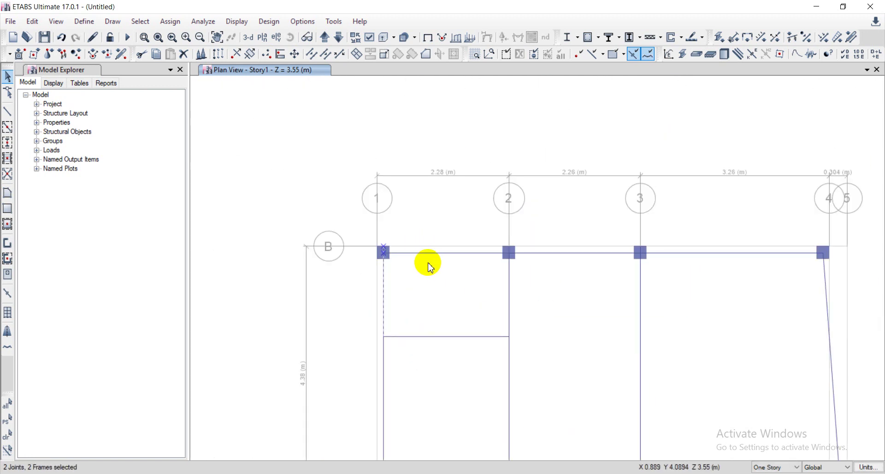
left_click(424, 253)
middle_click_drag(409, 321, 398, 292)
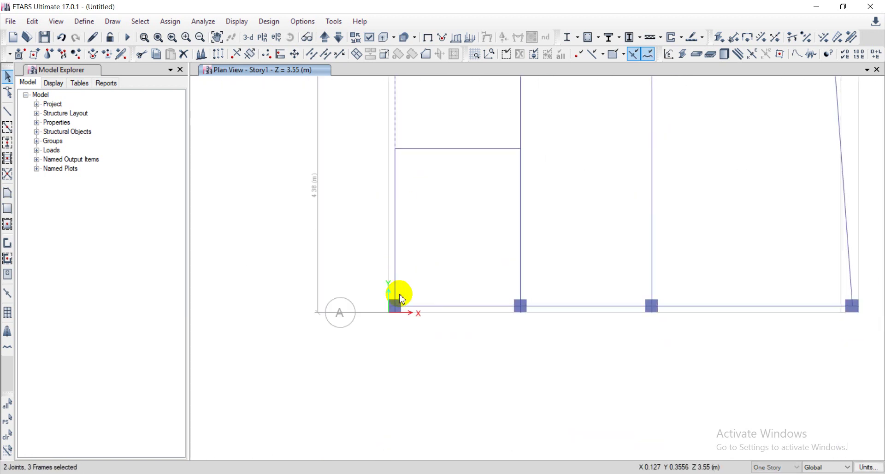
left_click_drag(383, 291, 347, 254)
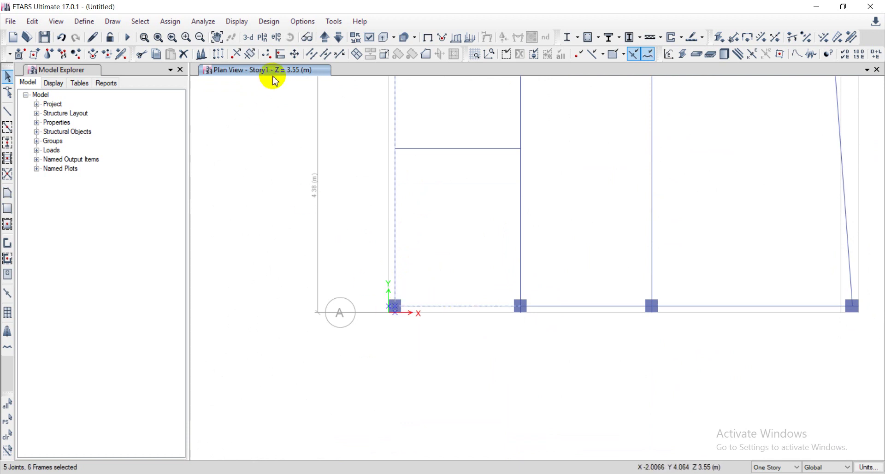
Divide the selected grid 1 frames at the chosen corner joints
left_click(311, 55)
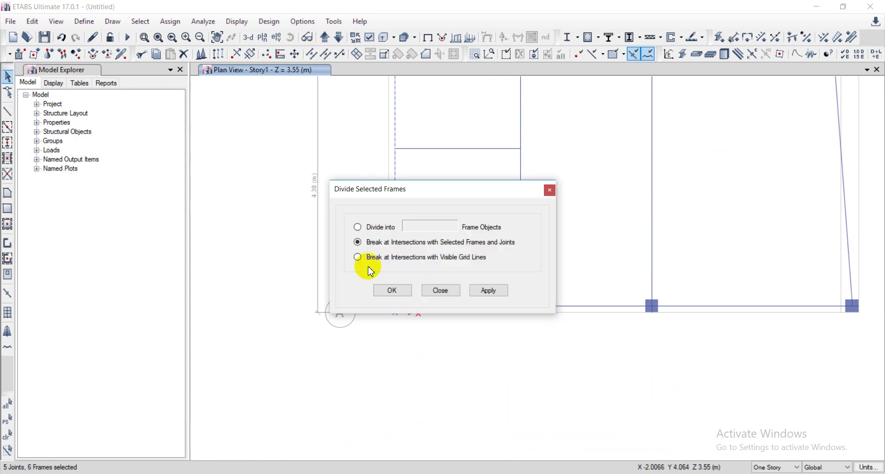
left_click(401, 291)
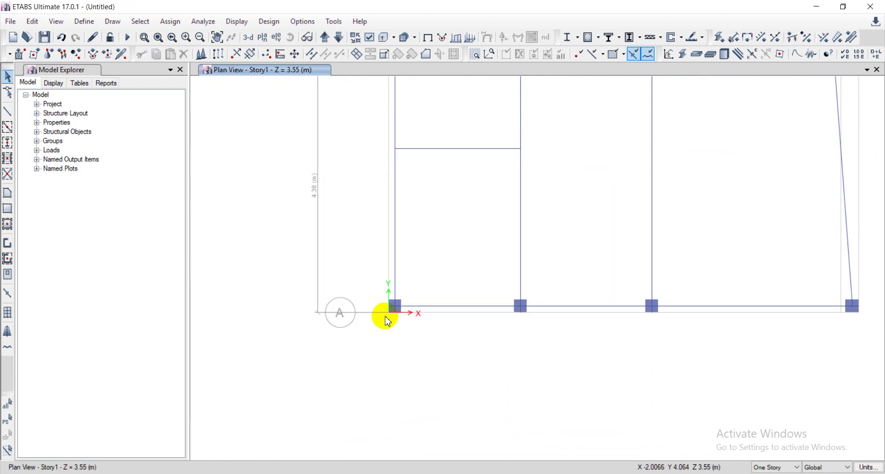
scroll(411, 203, "down", 6)
scroll(408, 244, "up", 4)
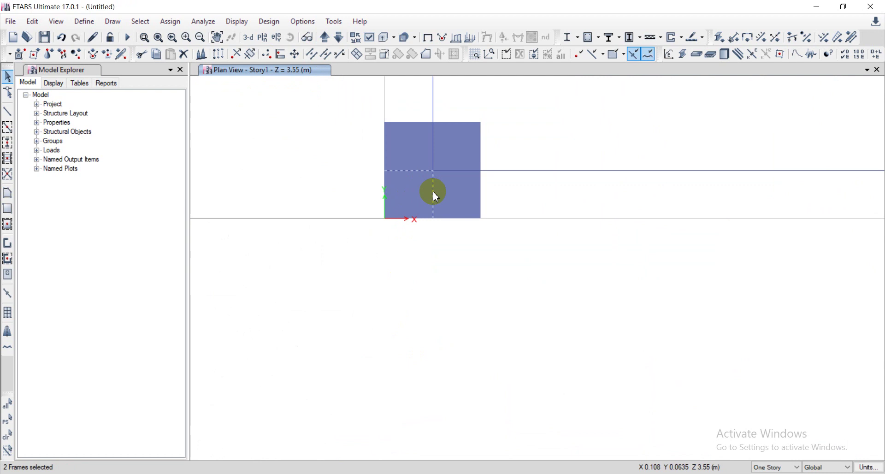
scroll(436, 197, "down", 6)
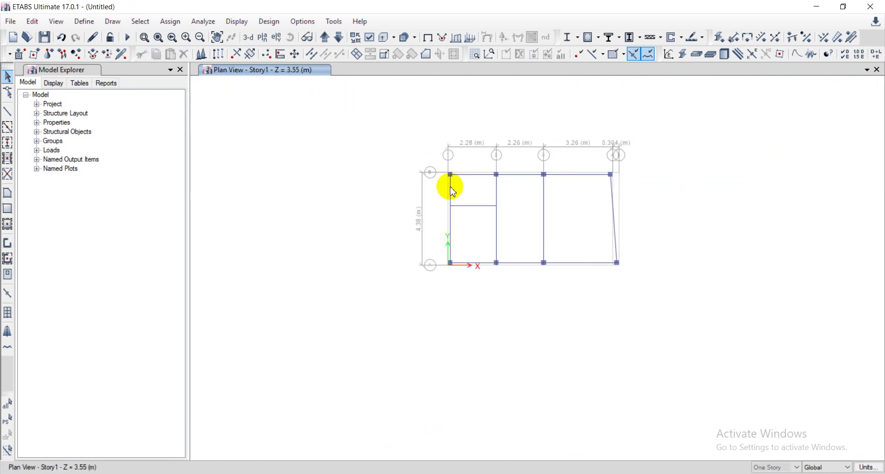
scroll(452, 178, "up", 2)
scroll(453, 163, "up", 5)
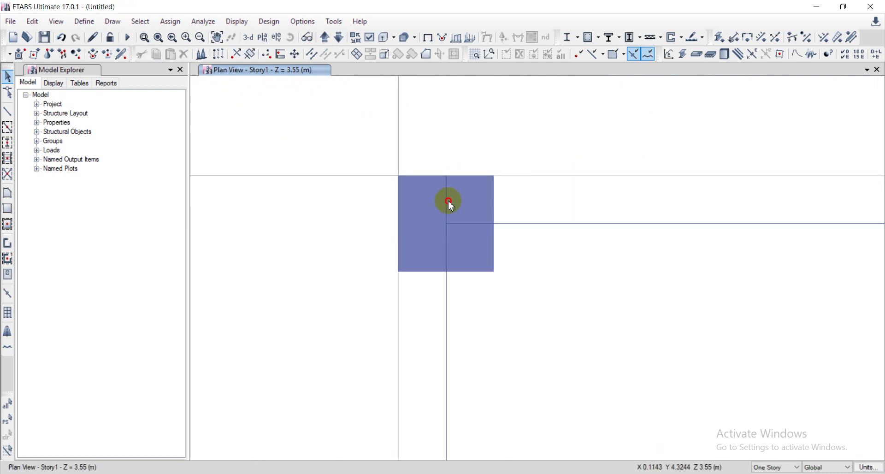
scroll(450, 203, "down", 6)
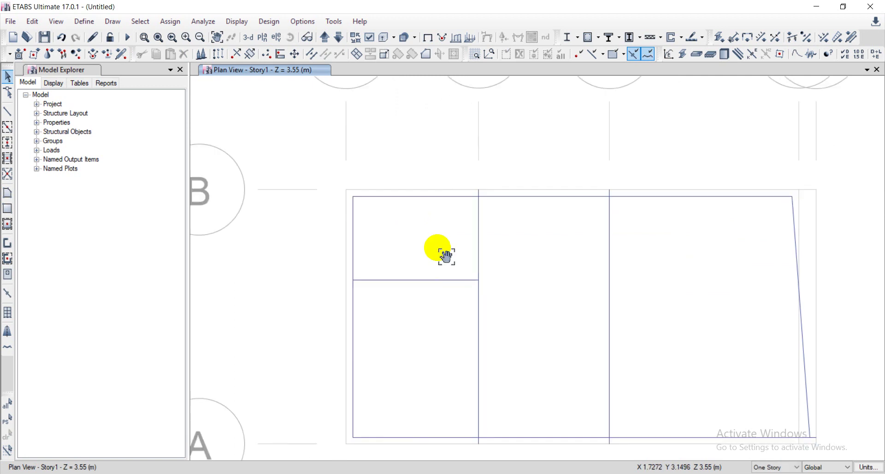
Select the grid A, 2, 3 and sloped right-edge beams with joints and divide them there
middle_click_drag(444, 345, 392, 301)
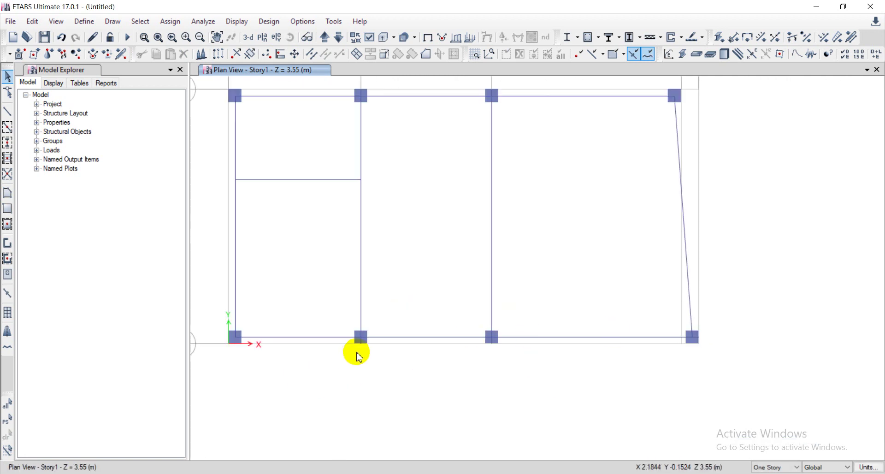
middle_click_drag(355, 349, 356, 341)
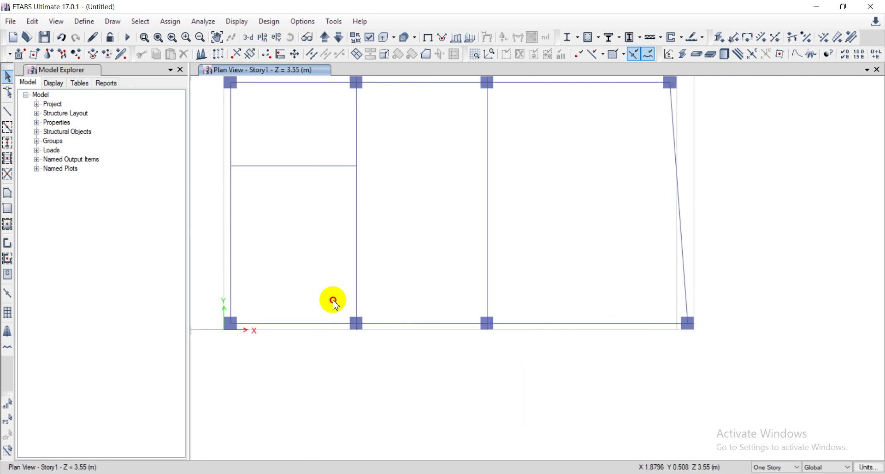
left_click_drag(332, 300, 547, 372)
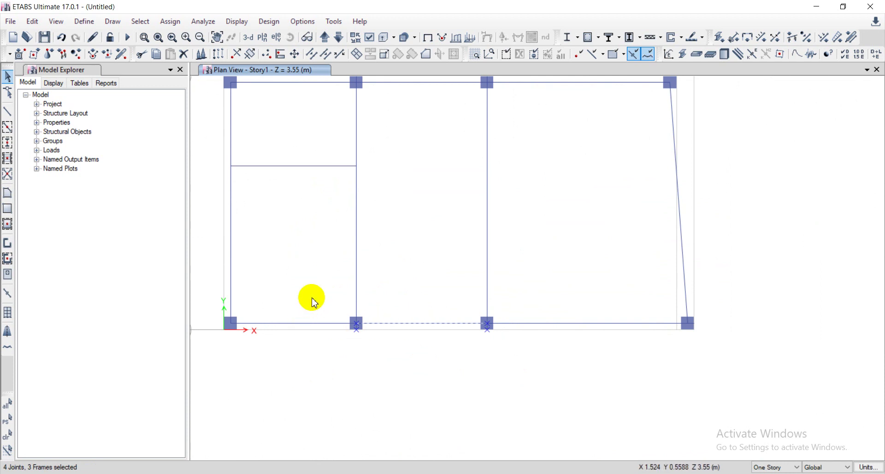
left_click_drag(313, 298, 273, 255)
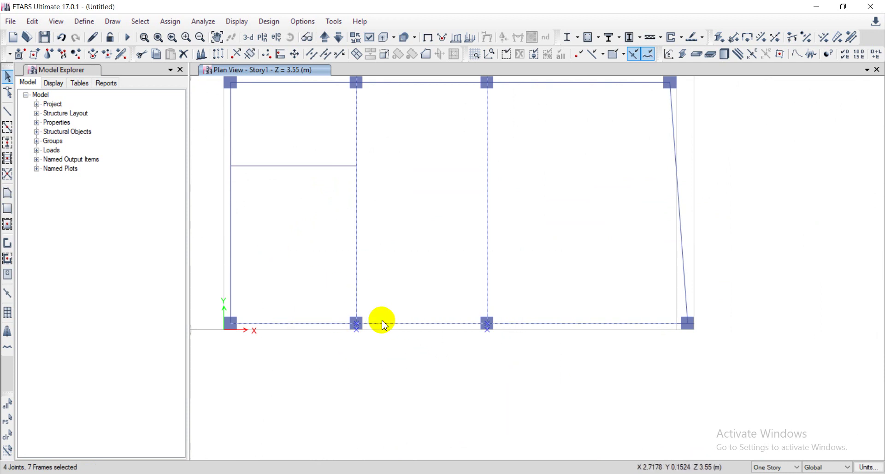
left_click_drag(705, 347, 612, 261)
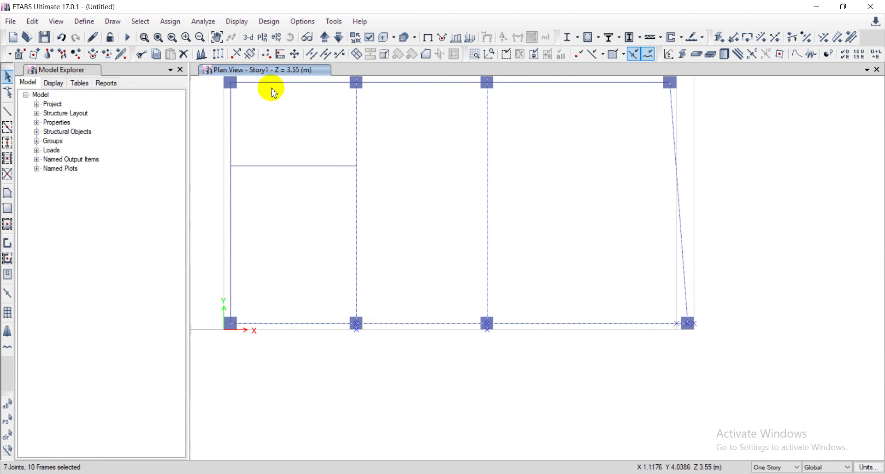
left_click(312, 54)
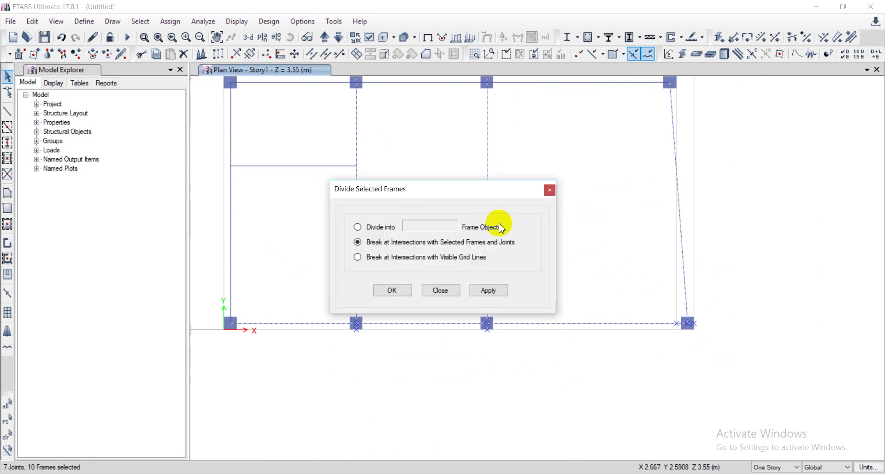
left_click(392, 290)
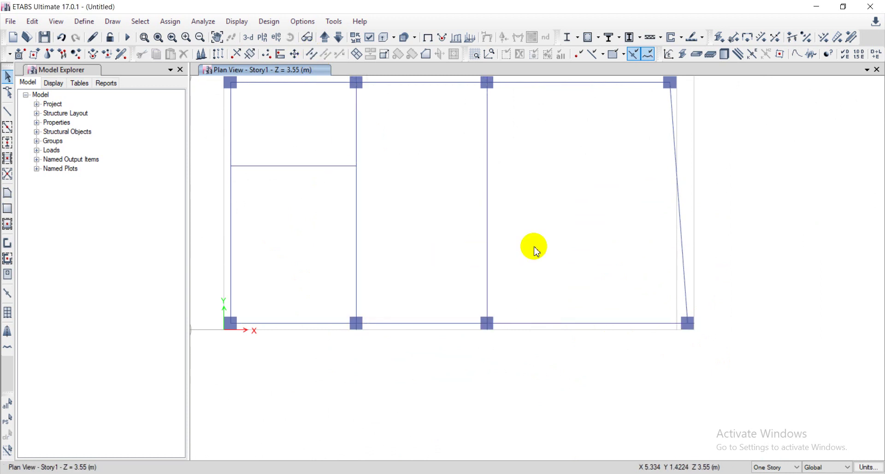
scroll(477, 321, "up", 5)
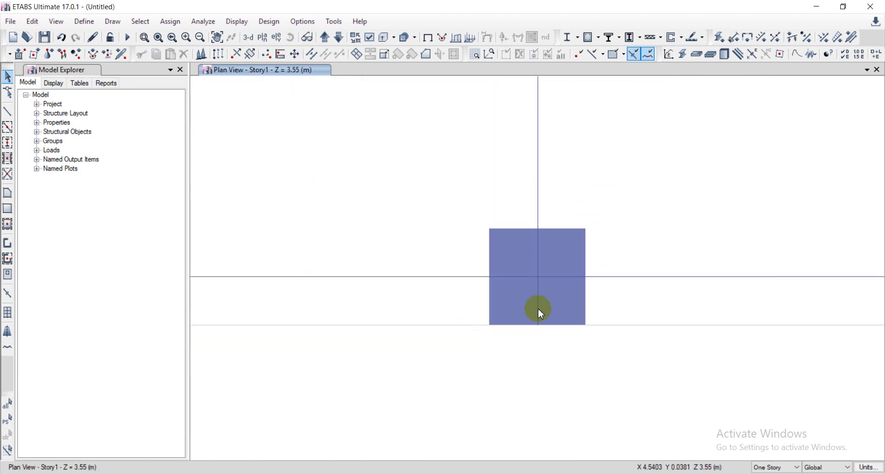
scroll(538, 308, "down", 6)
scroll(410, 311, "up", 3)
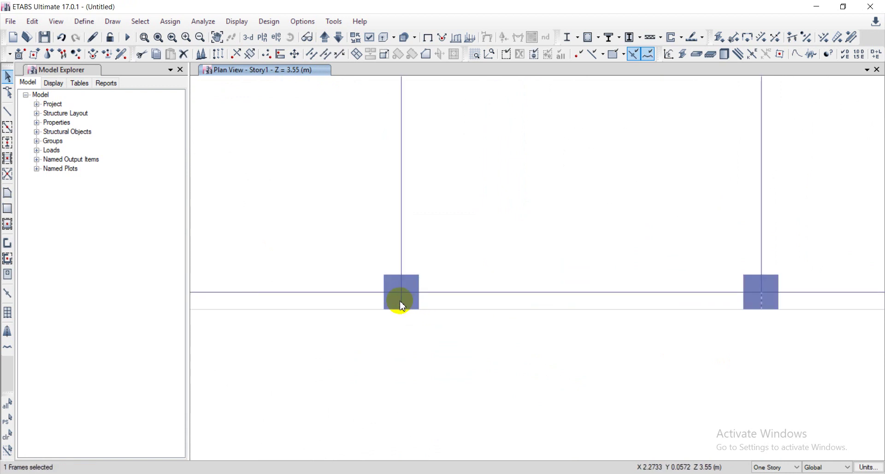
left_click(401, 303)
scroll(408, 302, "down", 5)
scroll(418, 308, "down", 2)
scroll(502, 289, "up", 6)
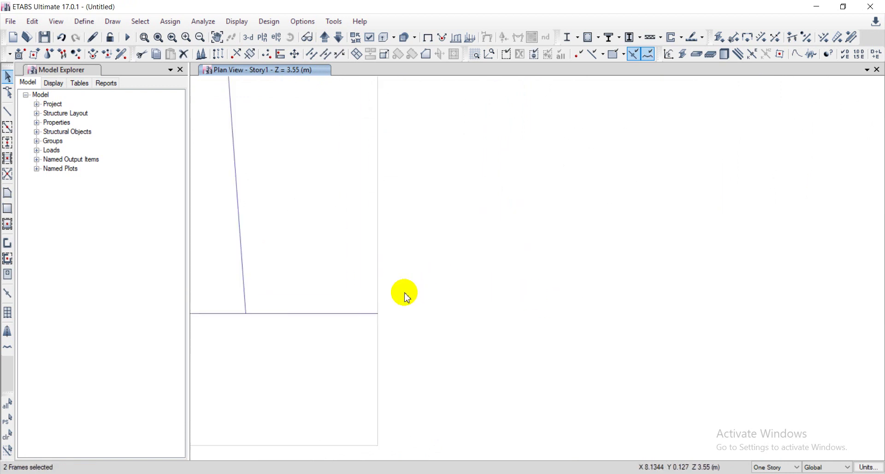
scroll(338, 313, "down", 3)
left_click(339, 314)
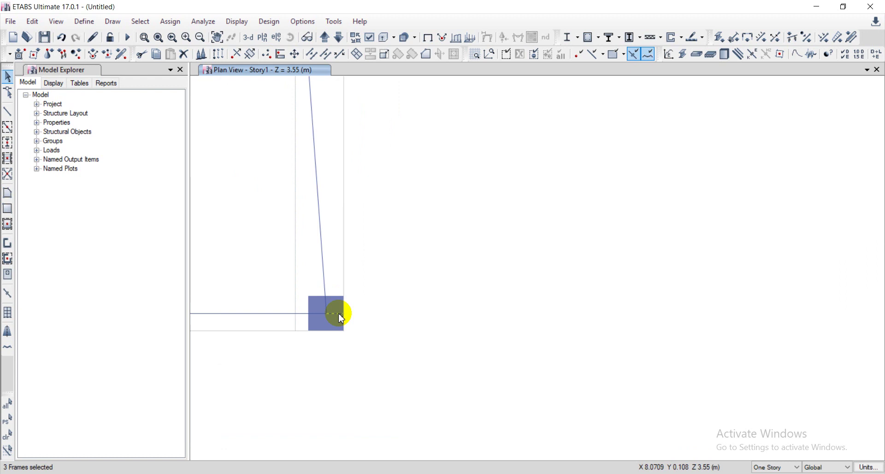
scroll(342, 318, "down", 5)
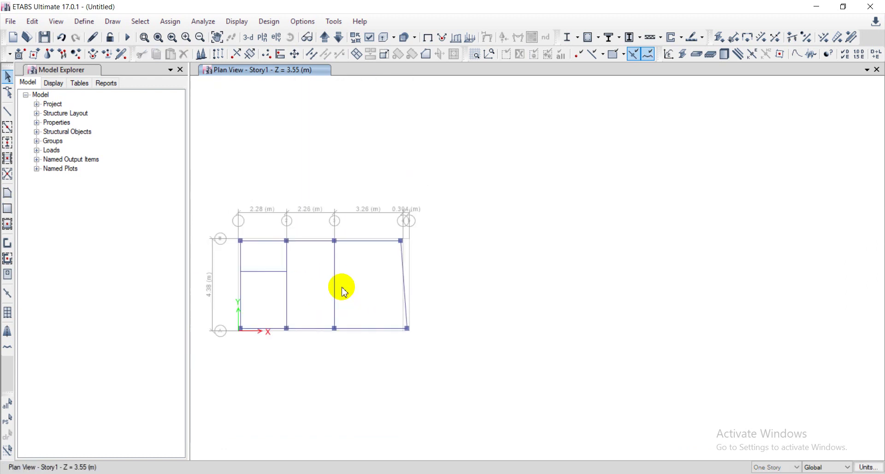
scroll(329, 323, "up", 6)
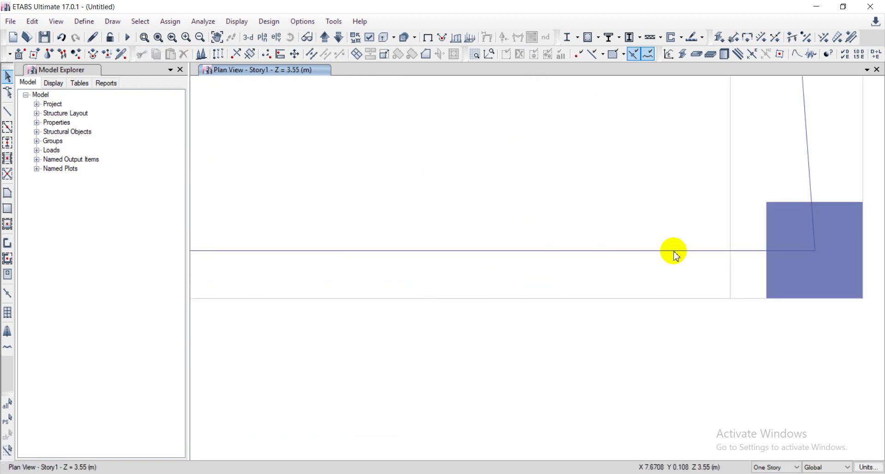
left_click(728, 250)
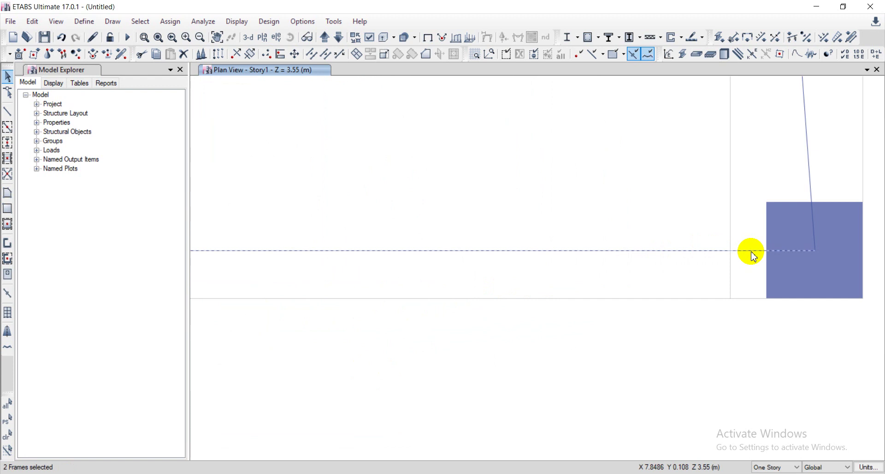
scroll(751, 252, "down", 2)
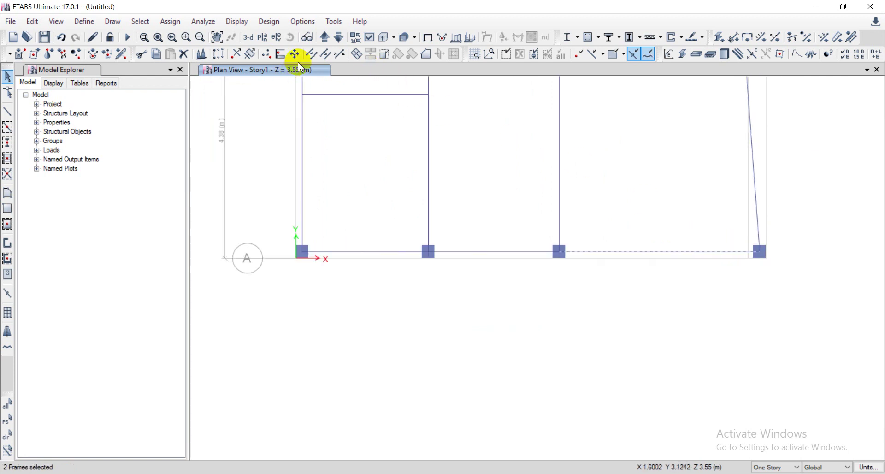
left_click(325, 54)
scroll(723, 265, "up", 3)
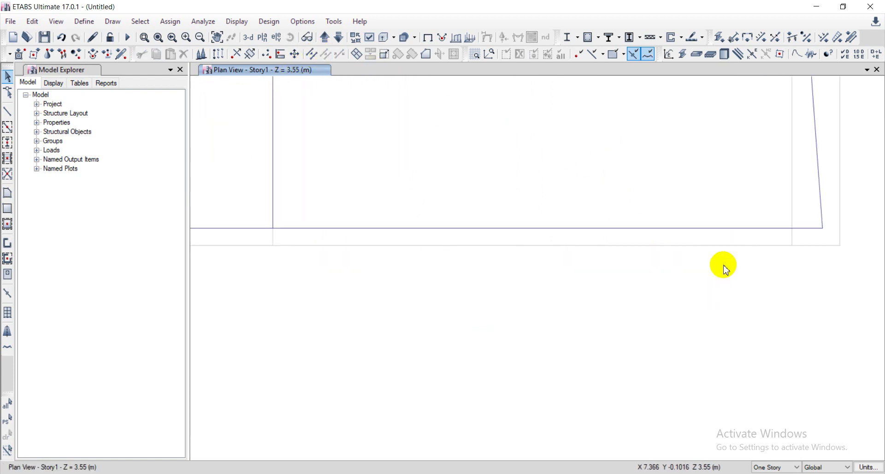
scroll(708, 210, "down", 6)
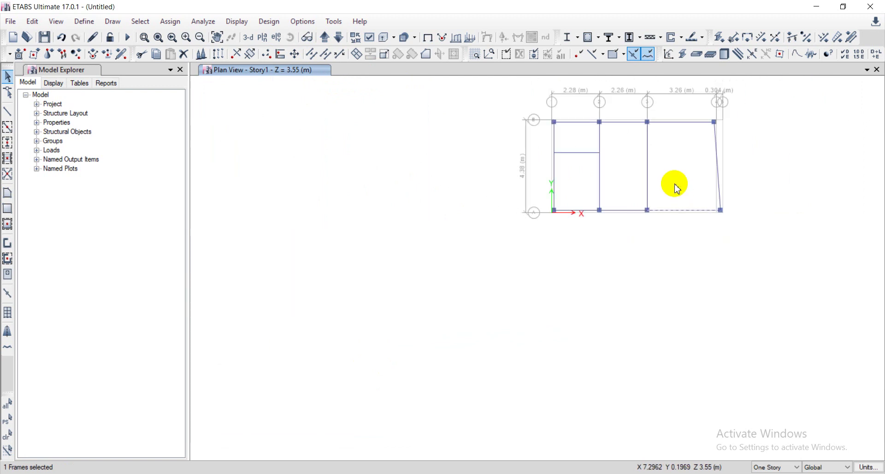
middle_click_drag(659, 185, 578, 328)
scroll(577, 327, "up", 3)
middle_click_drag(666, 213, 633, 242)
scroll(641, 250, "down", 3)
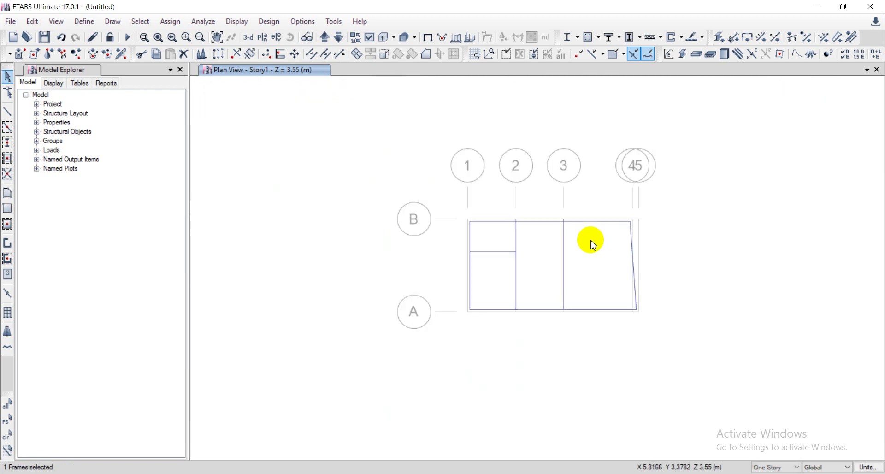
scroll(588, 241, "up", 3)
scroll(525, 231, "down", 1)
scroll(489, 223, "up", 1)
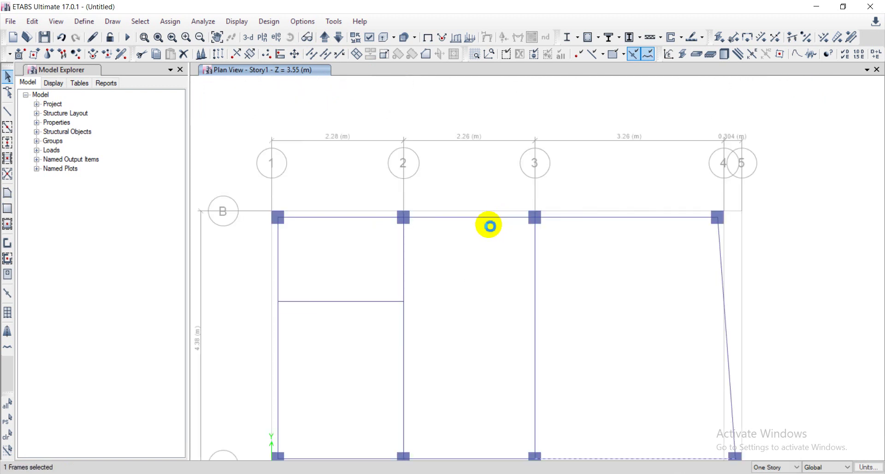
Divide the grid B beams at their selected joints and intersecting frames
left_click_drag(372, 192, 363, 174)
left_click(423, 193)
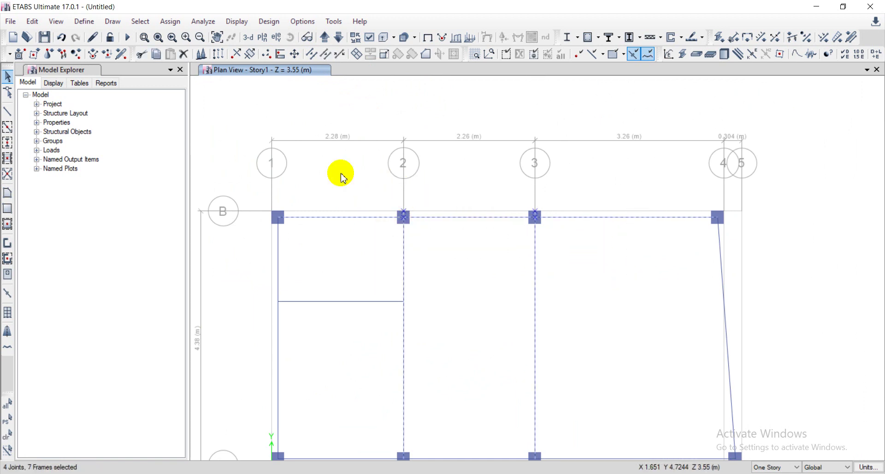
left_click(311, 54)
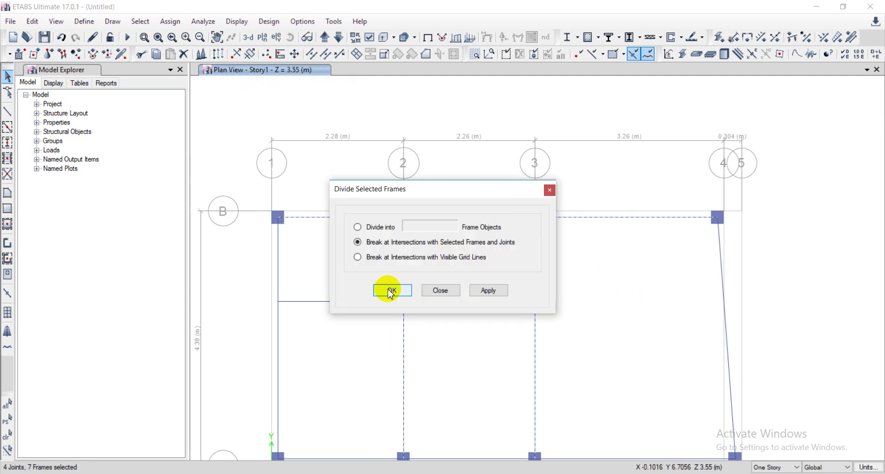
left_click(391, 290)
scroll(536, 225, "up", 3)
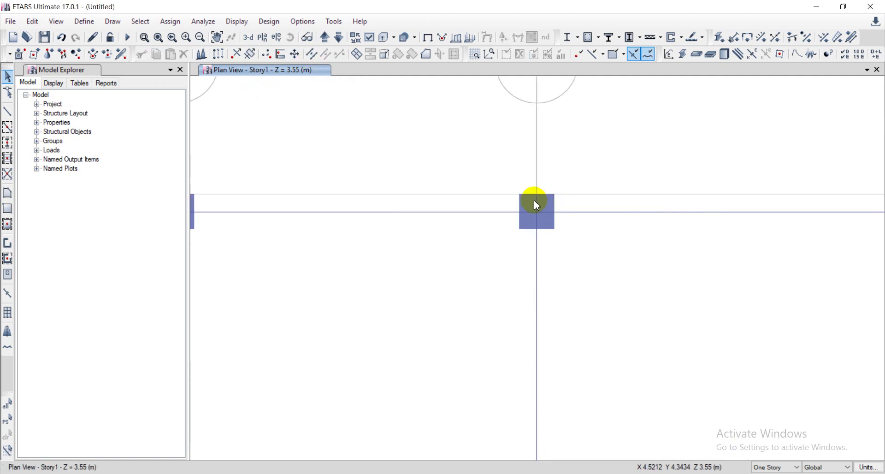
Check the divided frames at the grid 3/B column, then bring up the AutoCAD plan
left_click(536, 203)
scroll(536, 203, "down", 3)
scroll(408, 202, "up", 3)
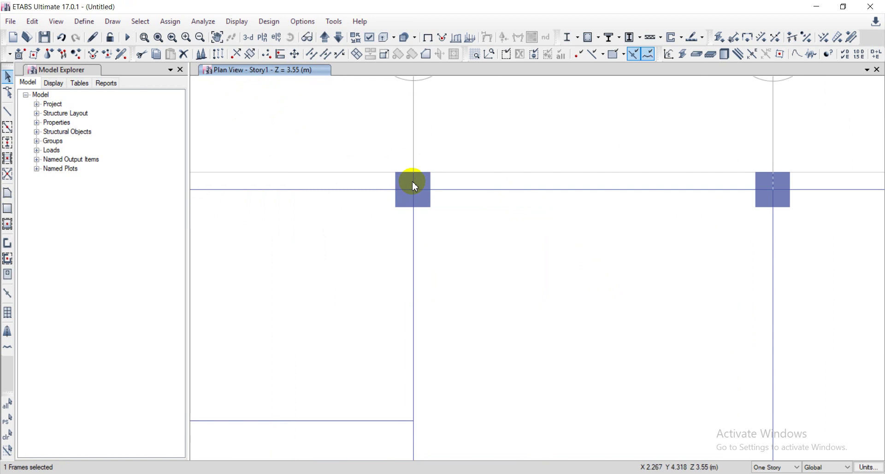
left_click(417, 184)
scroll(417, 183, "down", 3)
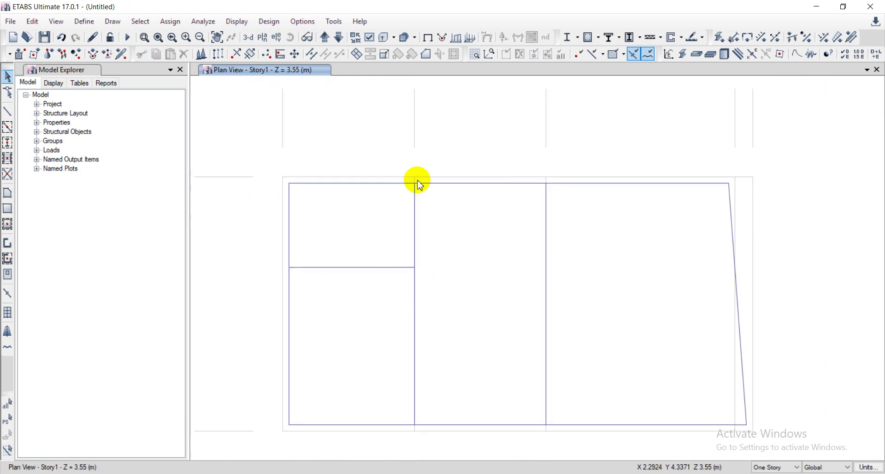
middle_click_drag(483, 213, 488, 218)
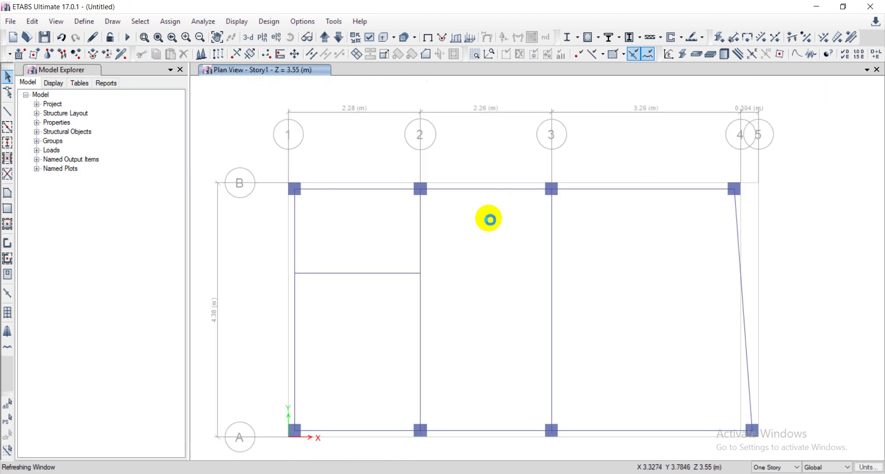
scroll(489, 240, "down", 3)
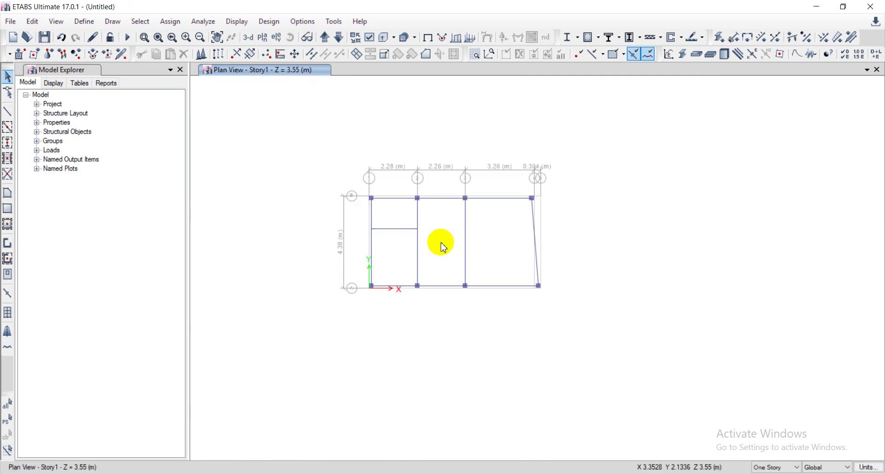
scroll(441, 243, "up", 3)
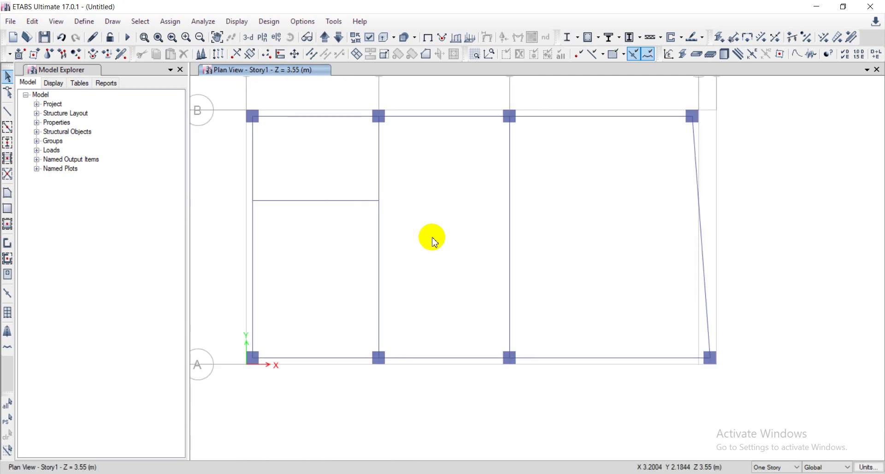
scroll(435, 241, "down", 3)
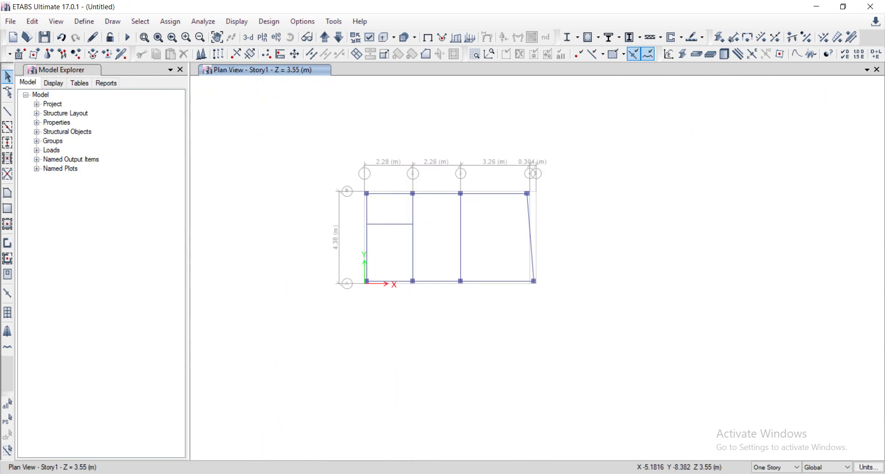
left_click(242, 473)
scroll(498, 289, "down", 4)
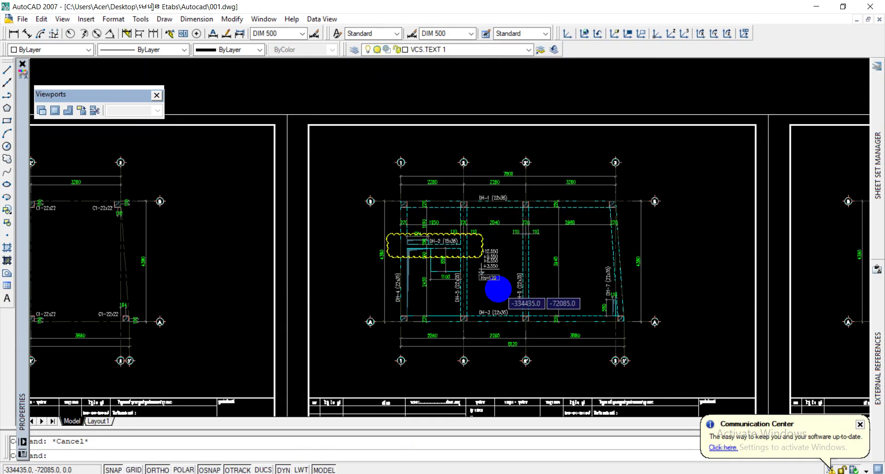
Pan and zoom over the AutoCAD DH beam plan sheet, then return to ETABS
scroll(498, 289, "down", 2)
scroll(498, 295, "up", 3)
middle_click_drag(498, 295, 382, 225)
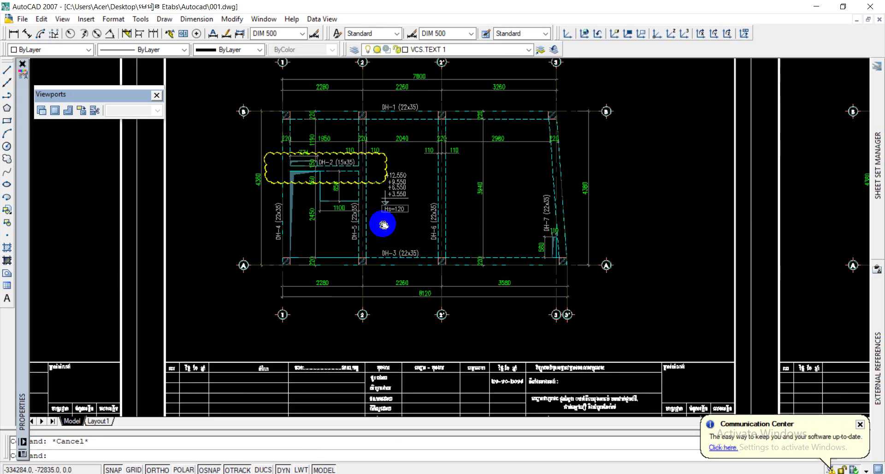
scroll(388, 236, "down", 4)
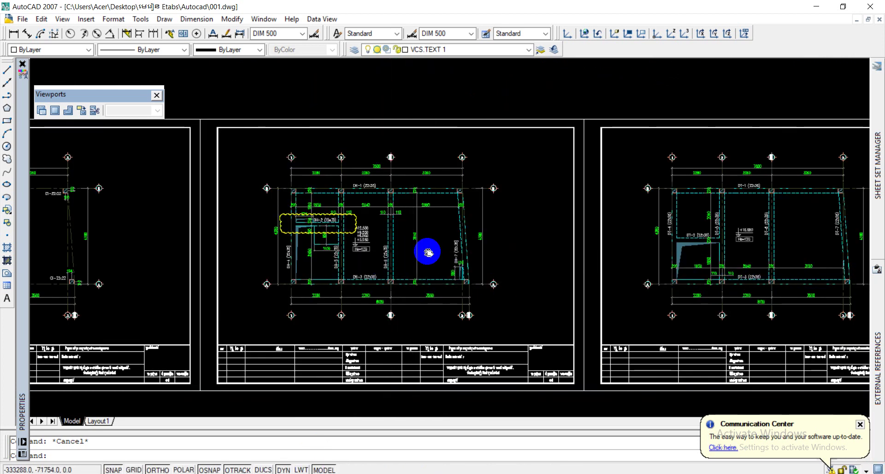
mouse_move(429, 252)
middle_mouse_down()
mouse_move(472, 249)
mouse_move(403, 232)
middle_mouse_up()
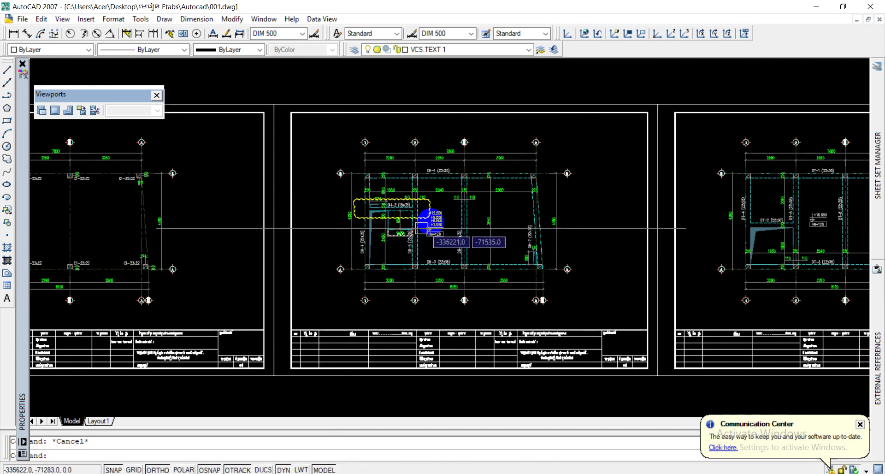
scroll(429, 220, "up", 3)
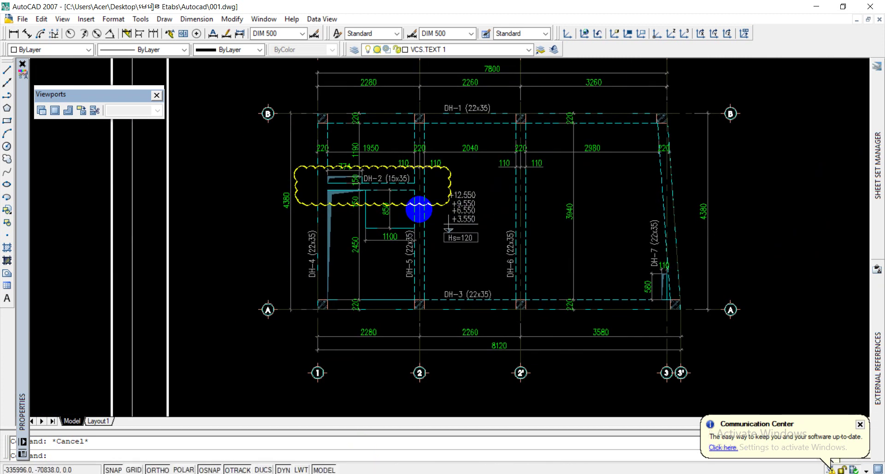
scroll(419, 206, "down", 4)
mouse_move(516, 222)
middle_mouse_down()
mouse_move(485, 208)
mouse_move(465, 221)
middle_mouse_up()
scroll(424, 198, "down", 2)
scroll(444, 199, "up", 3)
left_click(302, 469)
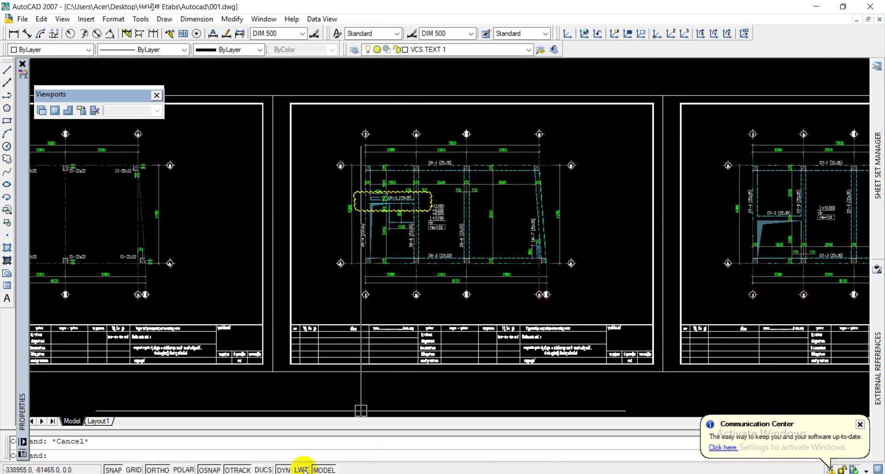
left_click(357, 435)
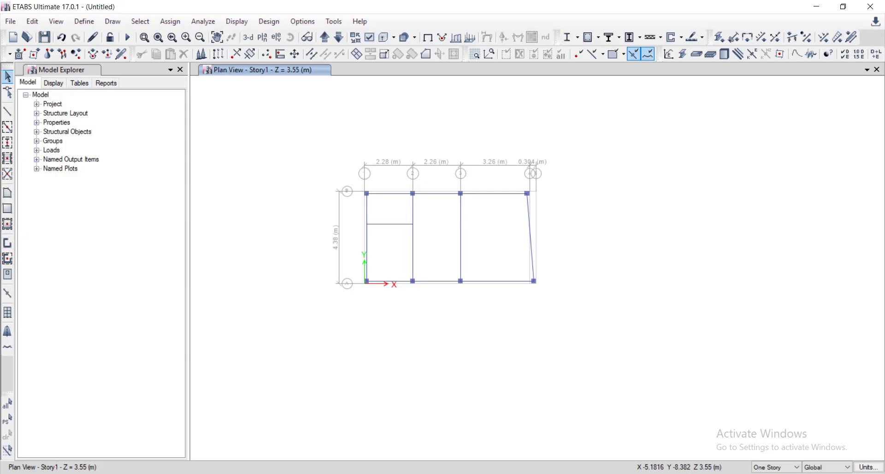
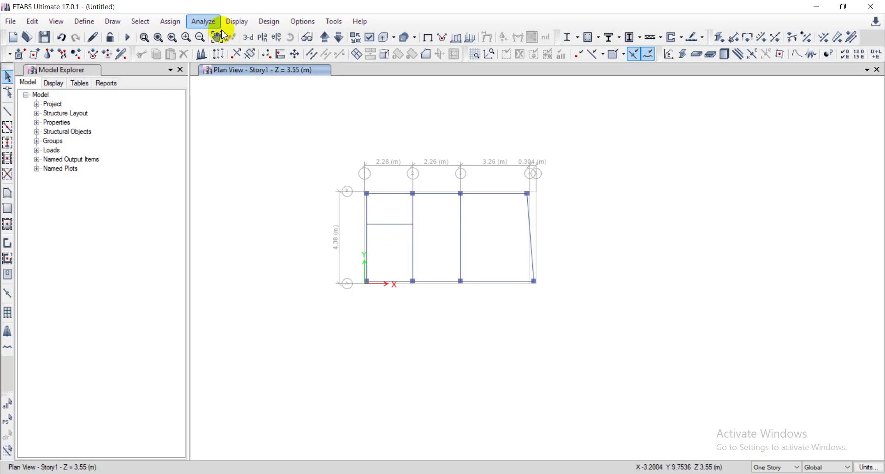
Display the Story2 plan view in ETABS and zoom around it
left_click(261, 39)
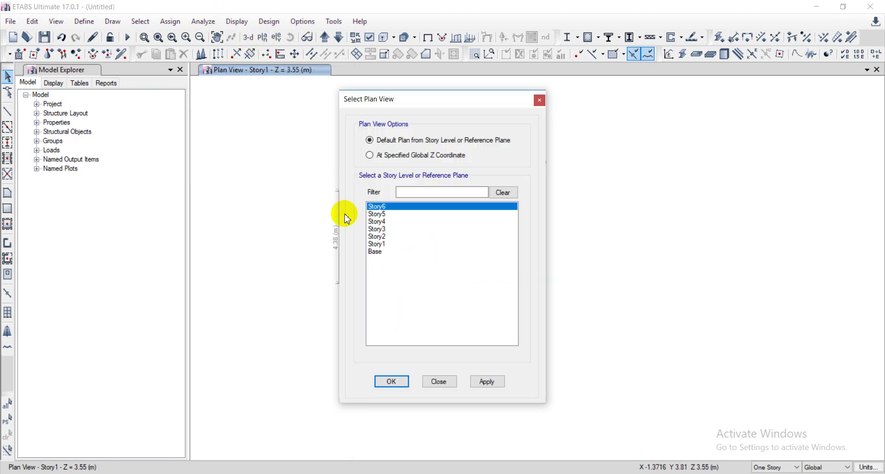
left_click(382, 237)
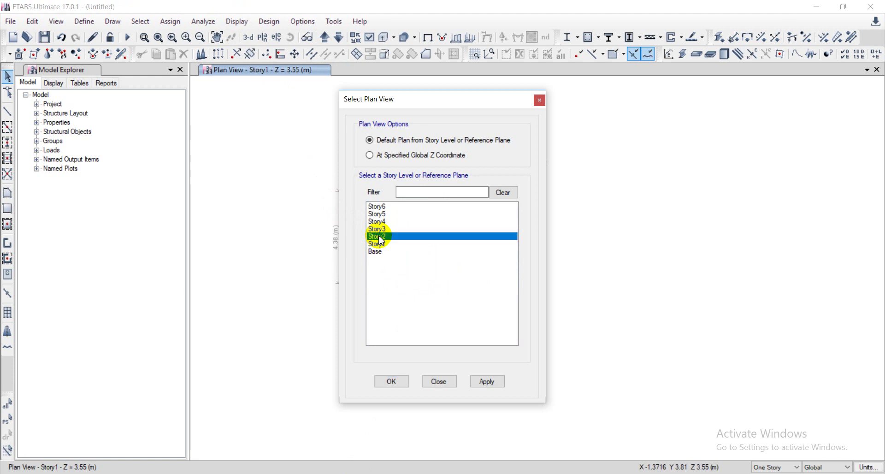
left_click(481, 389)
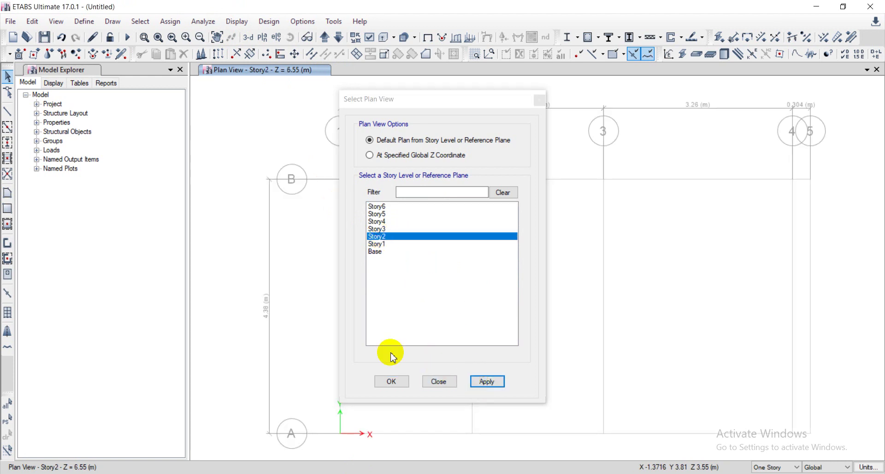
left_click(392, 382)
scroll(400, 290, "down", 3)
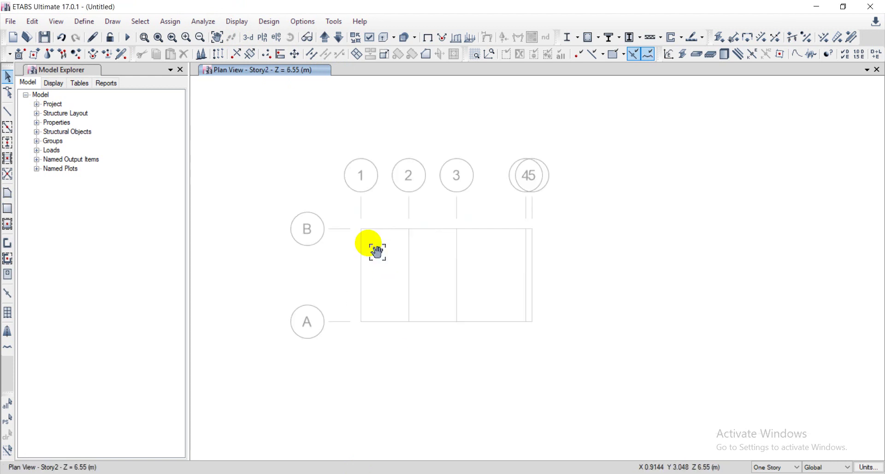
scroll(399, 220, "up", 3)
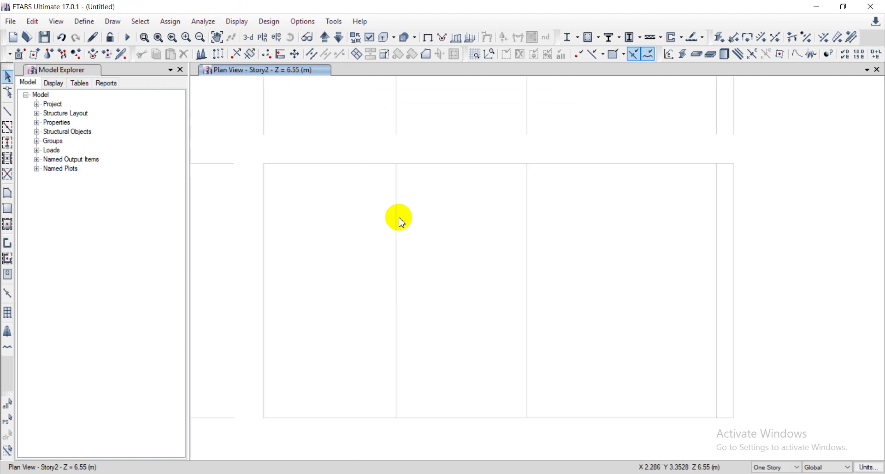
scroll(400, 220, "down", 3)
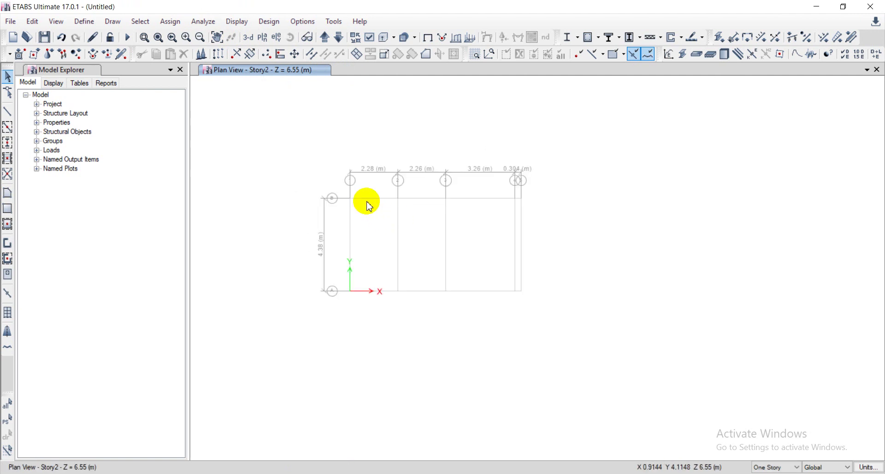
scroll(369, 205, "up", 3)
scroll(355, 184, "down", 3)
scroll(363, 197, "up", 3)
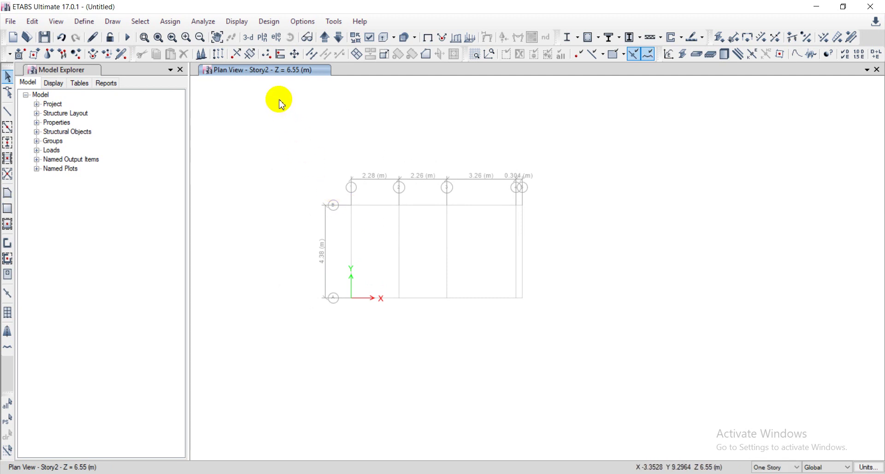
scroll(267, 84, "down", 1)
scroll(310, 134, "up", 3)
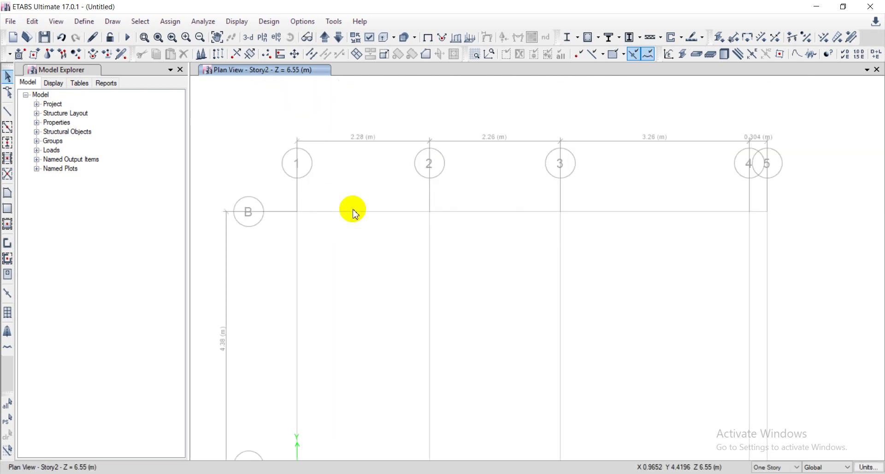
middle_click_drag(313, 245, 308, 205)
scroll(292, 185, "down", 4)
scroll(307, 195, "up", 4)
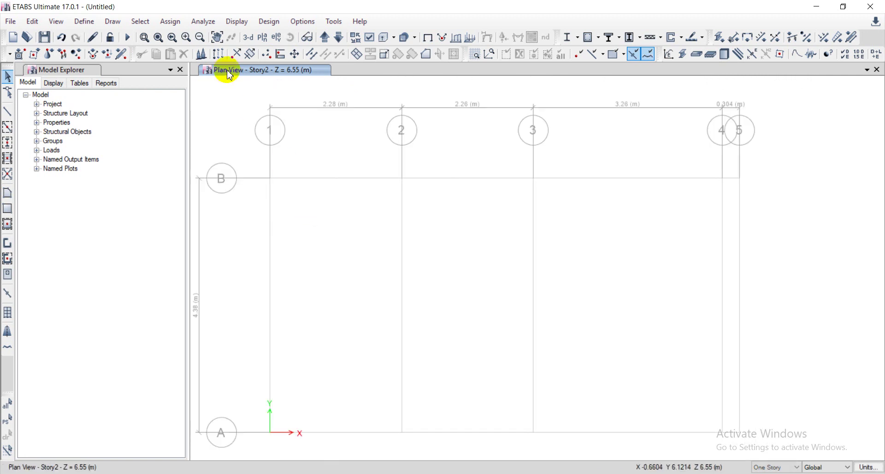
Switch the ETABS display to the Story1 plan with its columns
left_click(262, 38)
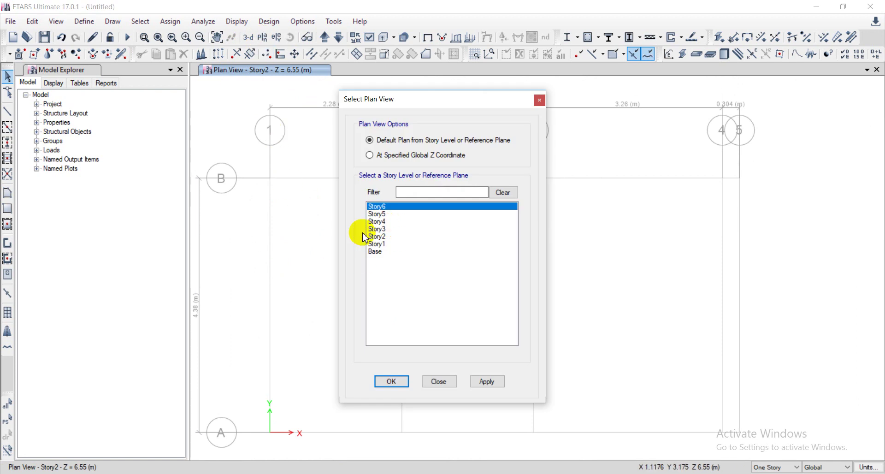
left_click(379, 244)
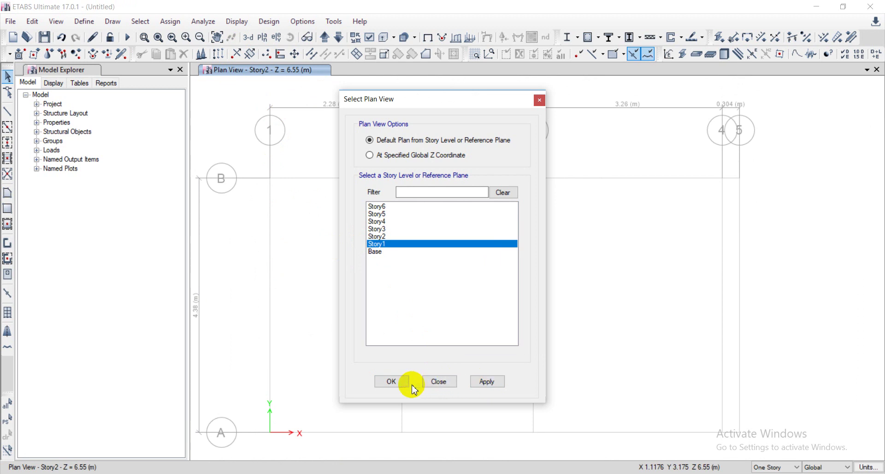
left_click(488, 382)
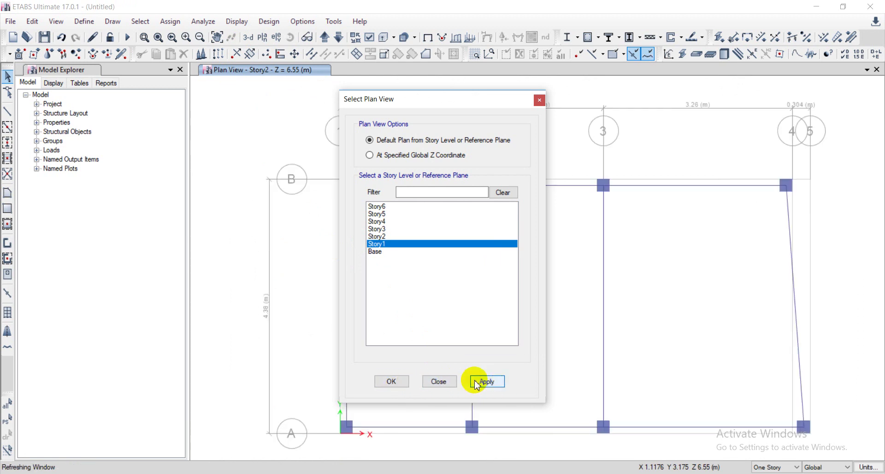
left_click(394, 388)
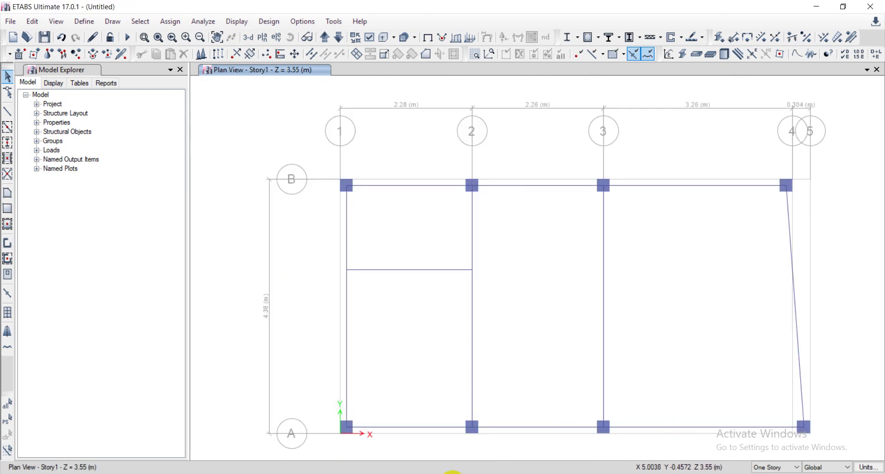
Inspect the AutoCAD sheet with the DT-2 and DT-3 beam plan
key("alt+Tab")
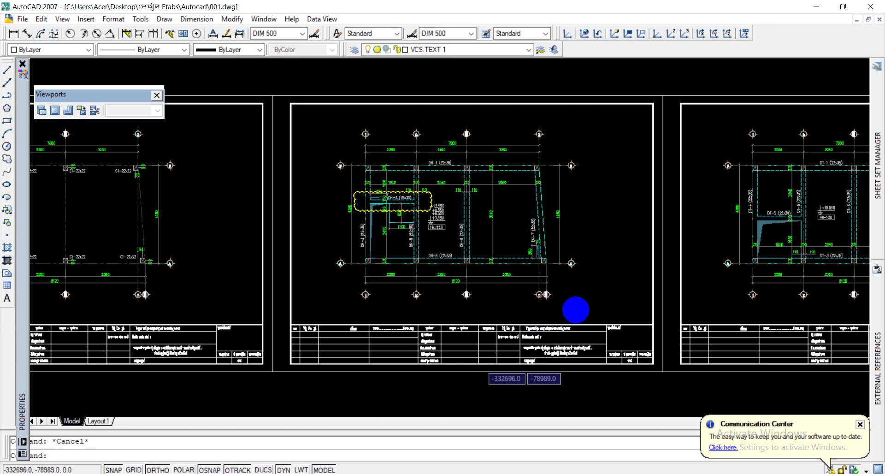
scroll(560, 318, "down", 4)
middle_click_drag(684, 282, 467, 213)
scroll(597, 224, "up", 5)
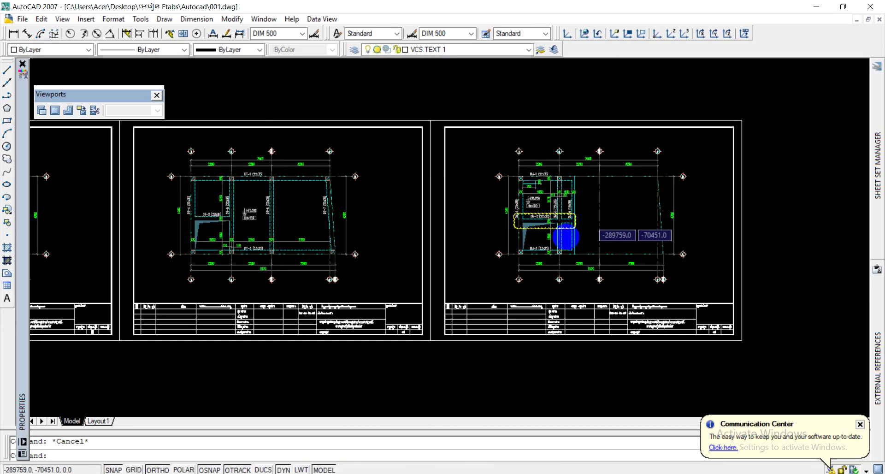
middle_click_drag(350, 272, 382, 278)
mouse_move(225, 257)
middle_mouse_down()
mouse_move(356, 263)
mouse_move(476, 232)
middle_mouse_up()
scroll(350, 257, "down", 4)
scroll(476, 232, "up", 4)
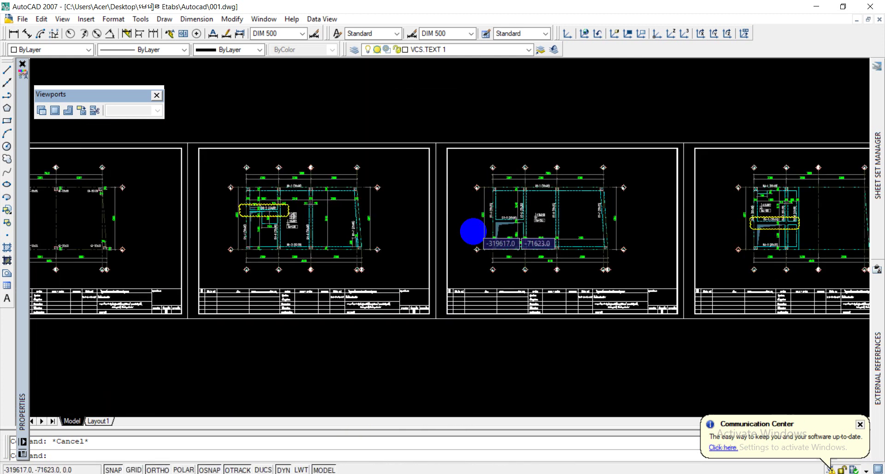
scroll(546, 208, "up", 4)
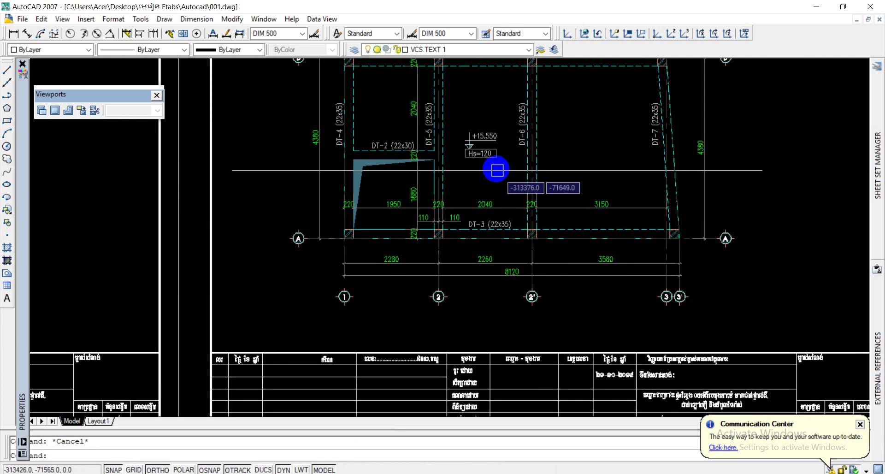
scroll(502, 200, "down", 3)
scroll(530, 198, "down", 4)
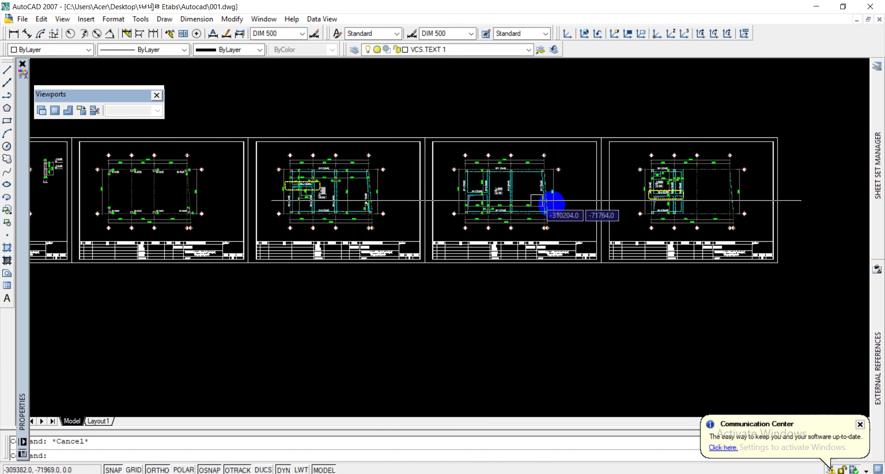
Back in ETABS, set up Replicate by story with Story4 through Story2 as targets
left_click(355, 473)
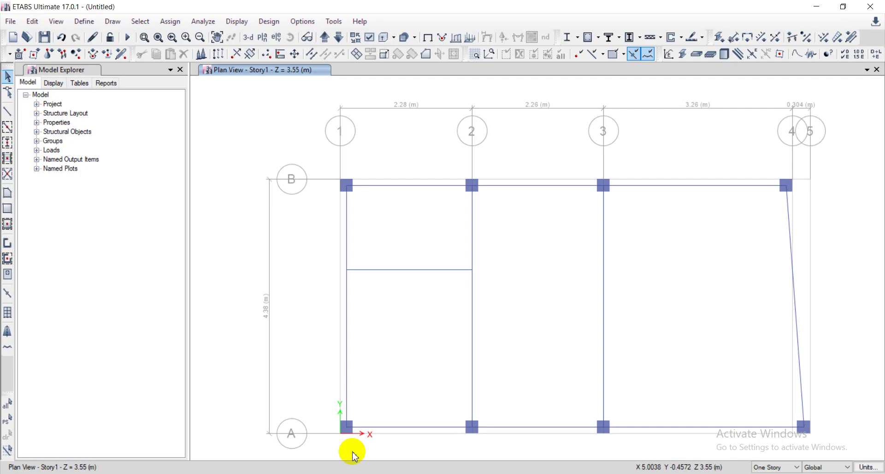
scroll(419, 271, "down", 4)
middle_click_drag(419, 271, 385, 234)
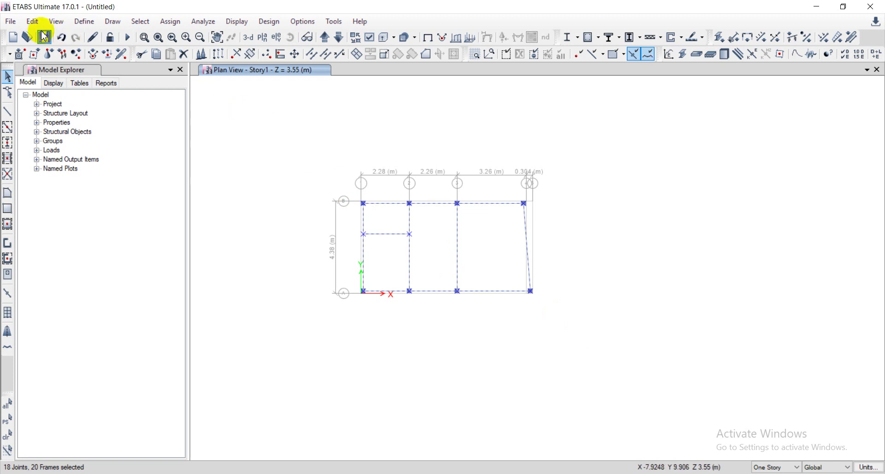
left_click(32, 22)
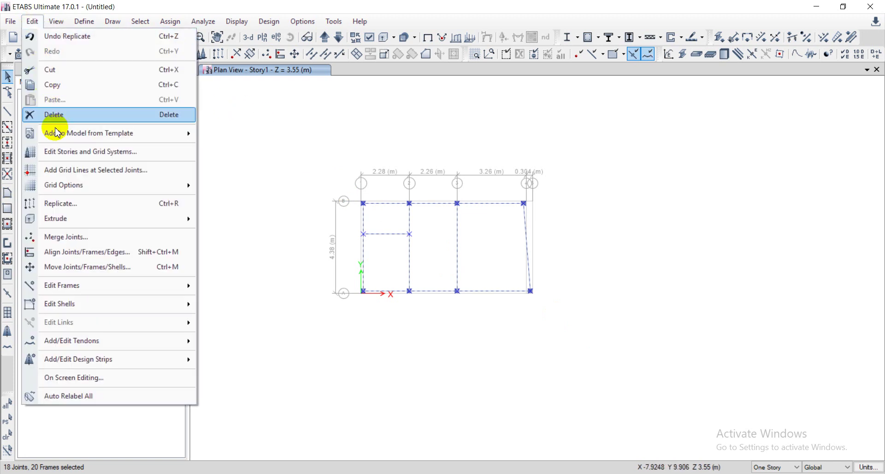
left_click(94, 212)
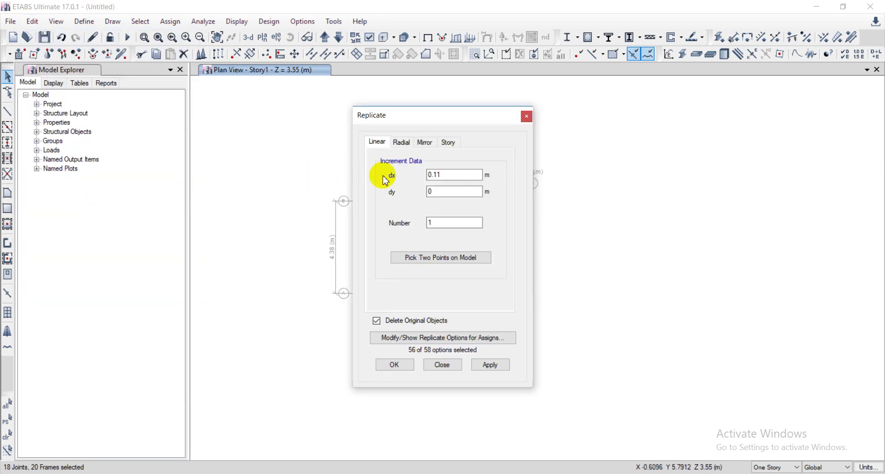
left_click(449, 143)
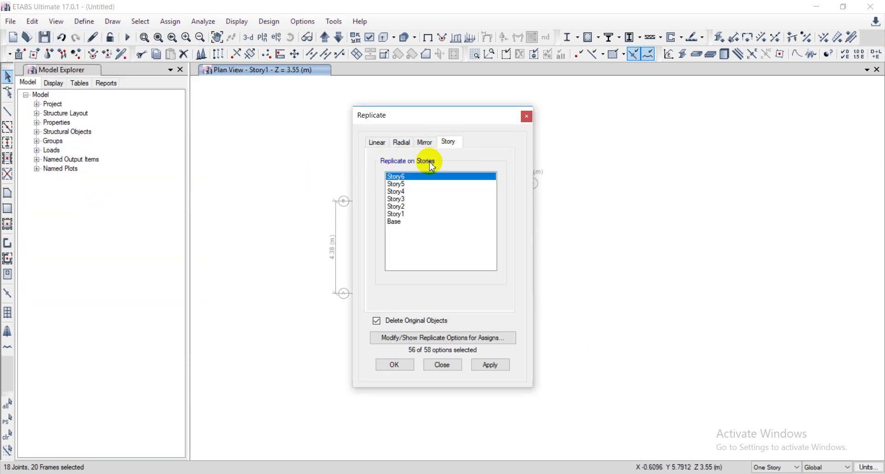
left_click(401, 207)
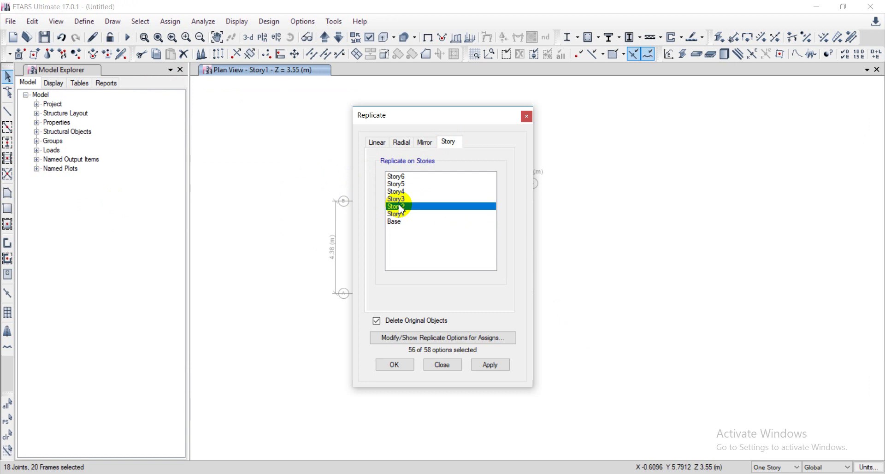
left_click_drag(406, 203, 410, 194)
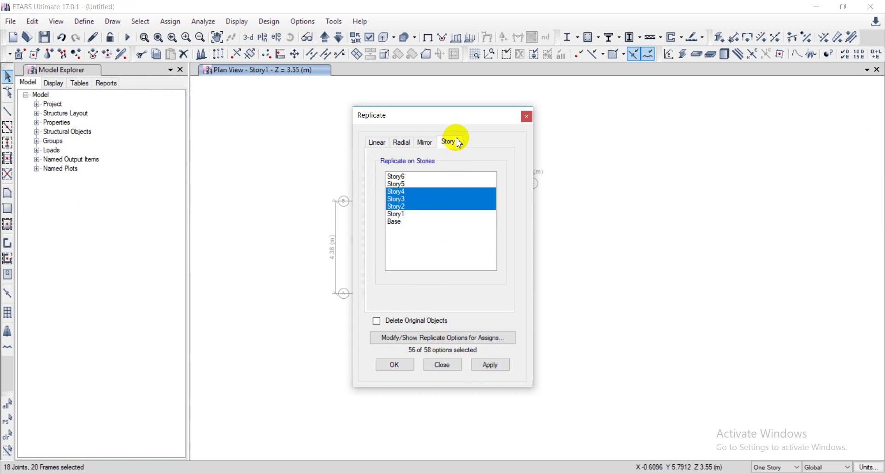
Move the Replicate dialog aside, switch to a 3D view and apply the copy
left_click_drag(471, 120, 173, 103)
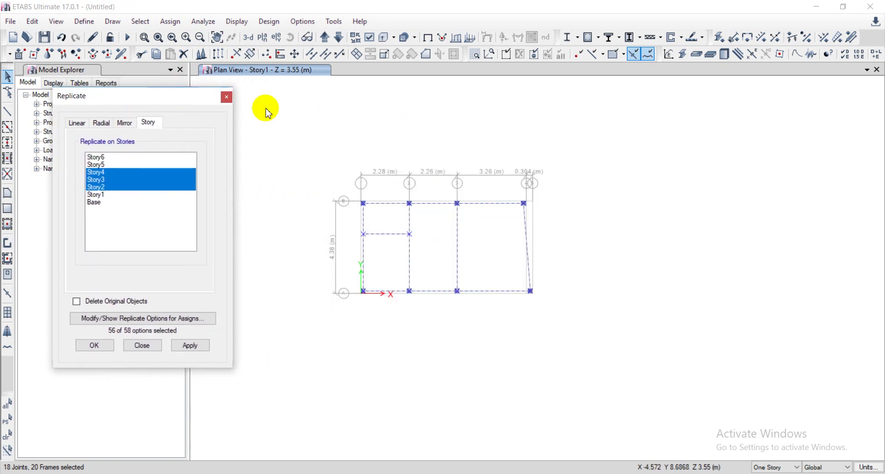
left_click(247, 58)
left_click(248, 37)
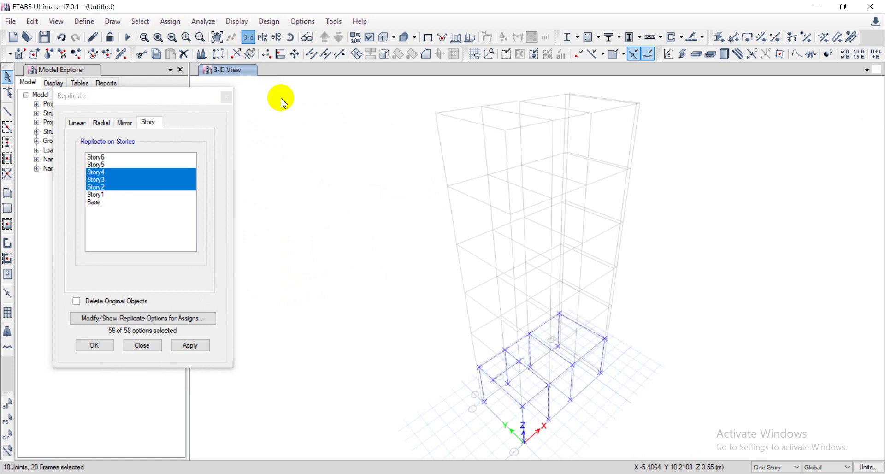
left_click(190, 345)
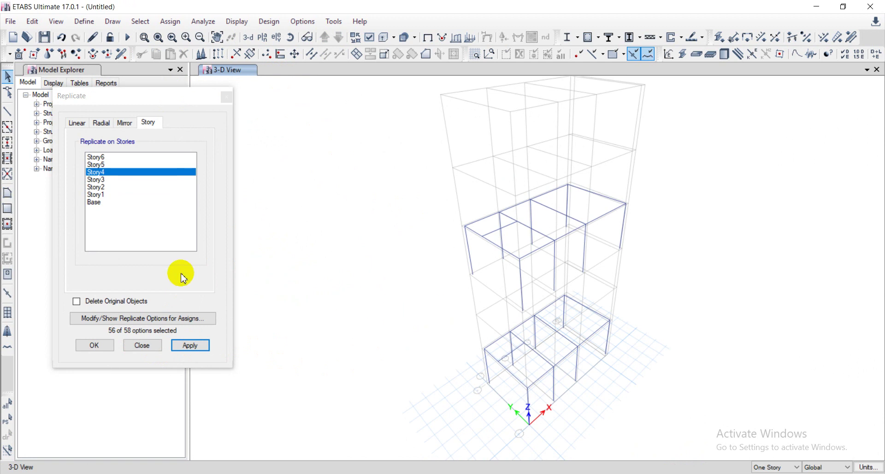
Reselect Story3 and Story2, apply, dismiss the nothing-selected warning and close
left_click(101, 180, "shift")
left_click(105, 191, "shift")
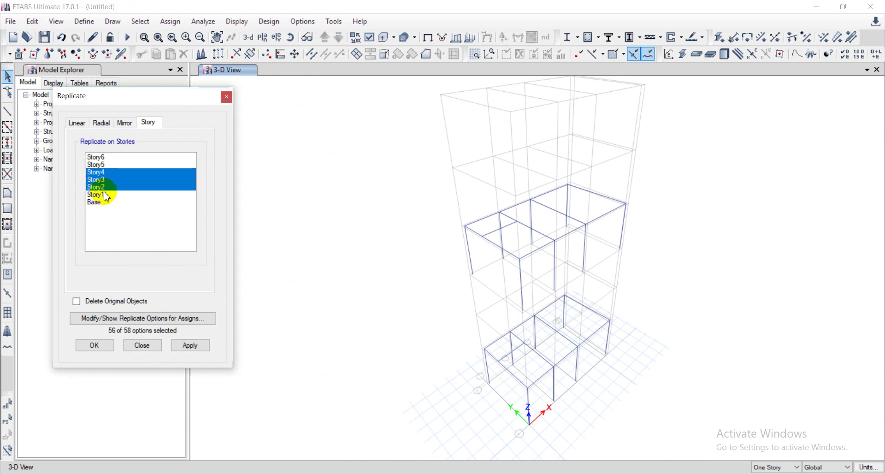
left_click(196, 346)
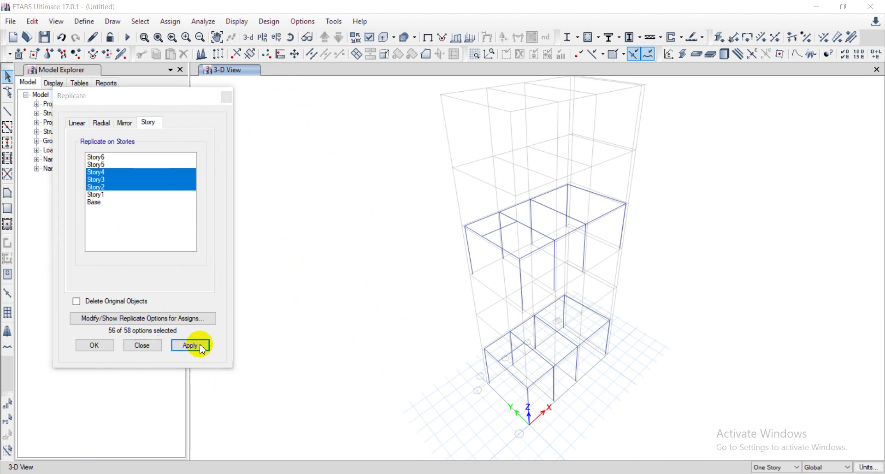
left_click(543, 220)
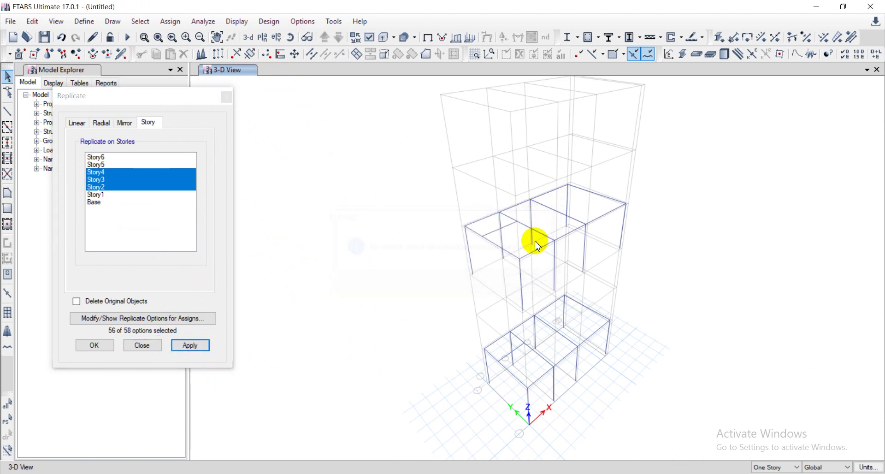
left_click(143, 346)
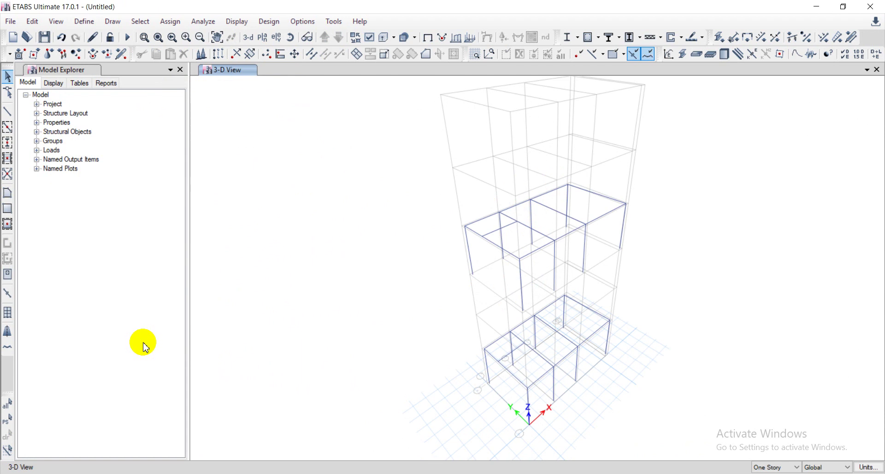
Delete the stray upper-floor frames and the two leftover columns
middle_click_drag(435, 300, 430, 289)
left_click_drag(450, 175, 672, 264)
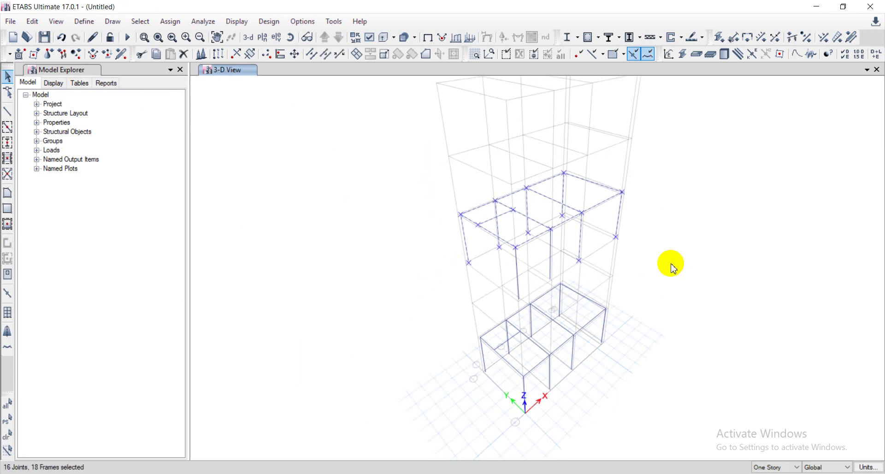
key("Delete")
left_click_drag(457, 243, 480, 211)
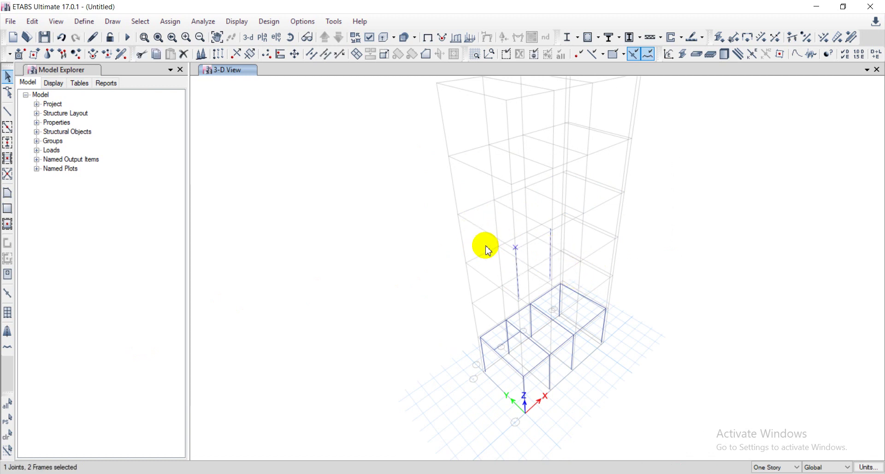
key("Delete")
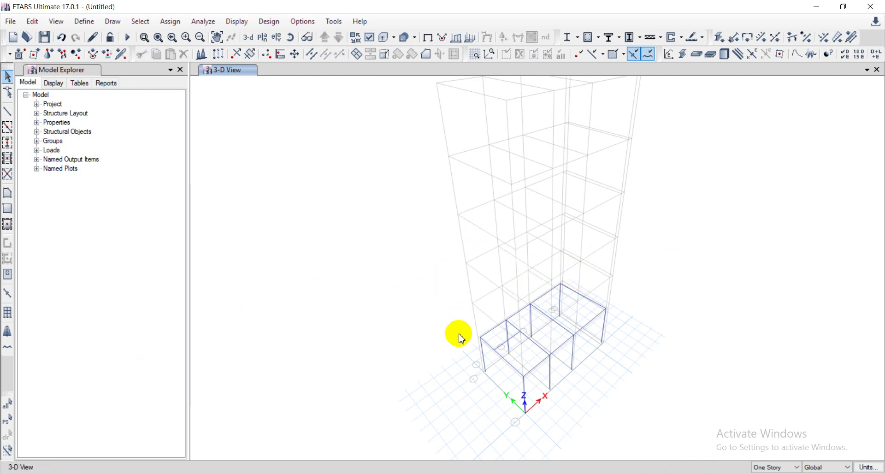
Select all ground-floor objects and target Story4, Story3 and Story2 in Replicate
key("ctrl+a")
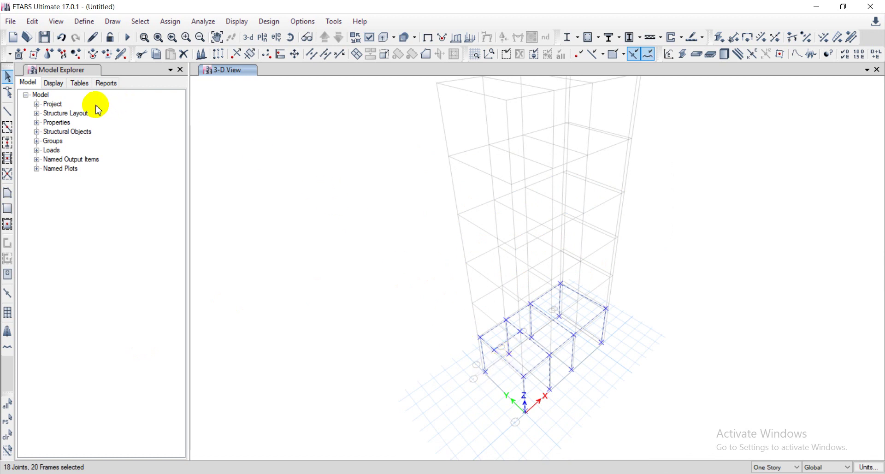
left_click(33, 22)
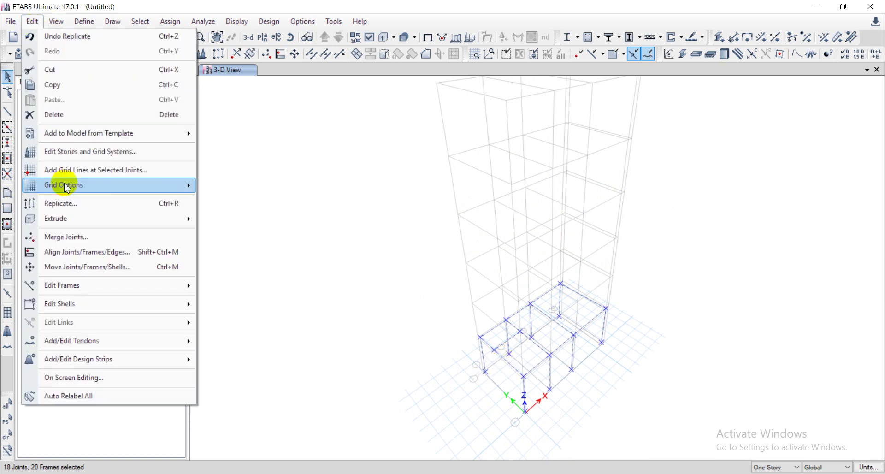
left_click(106, 210)
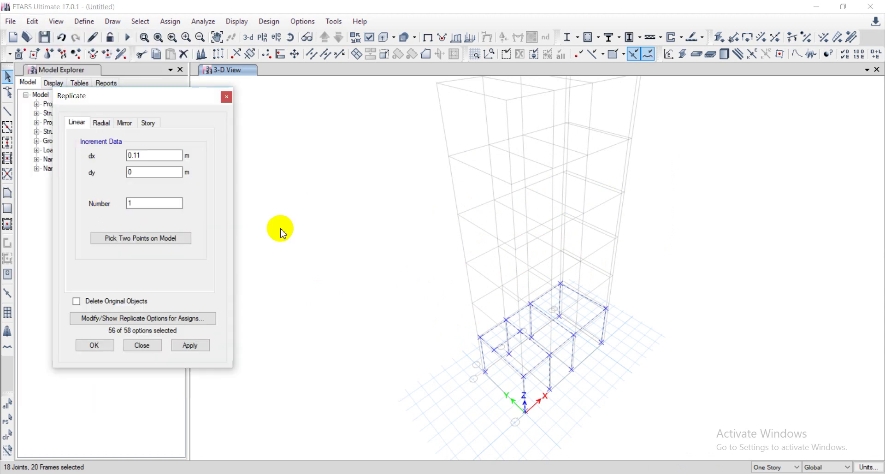
left_click(146, 123)
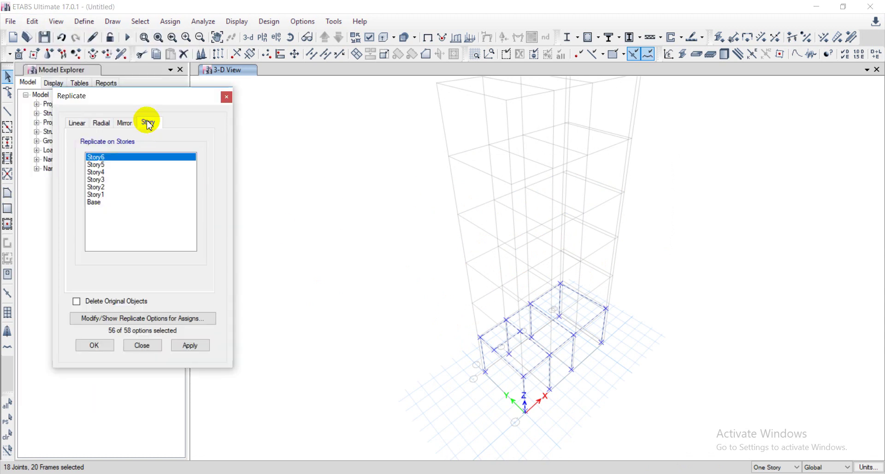
left_click(107, 174)
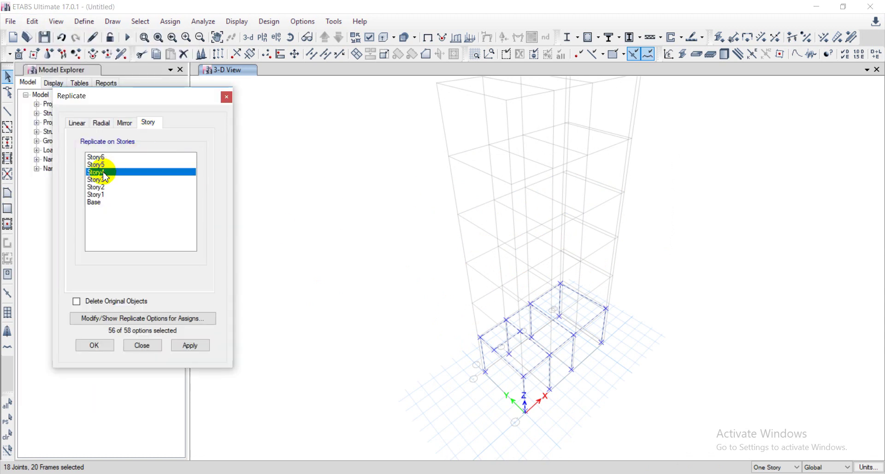
left_click(97, 179, "ctrl")
left_click(99, 185, "ctrl")
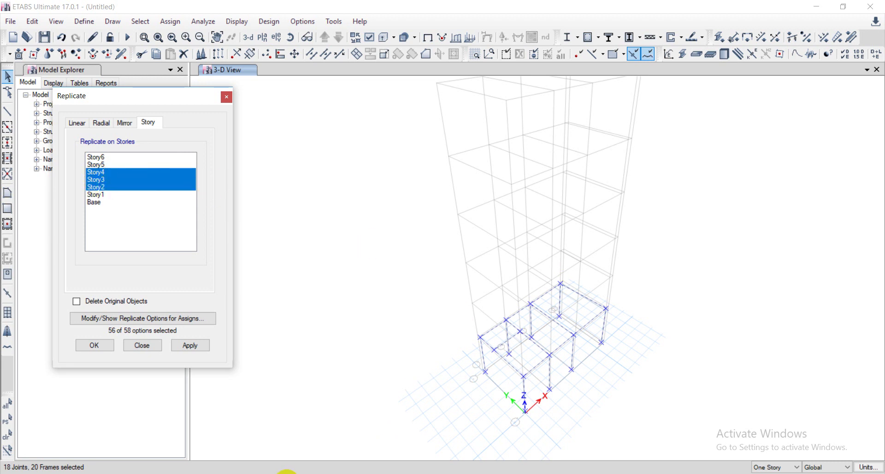
Check the AutoCAD floor plan, then return to ETABS
left_click(271, 473)
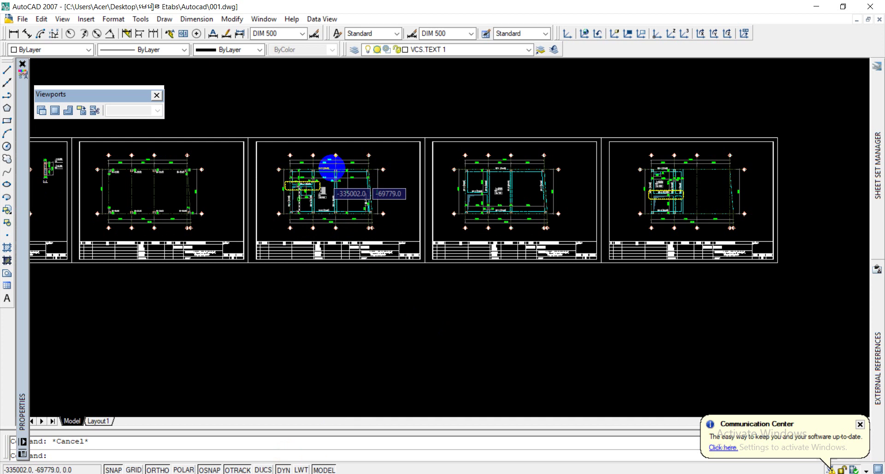
scroll(322, 190, "up", 5)
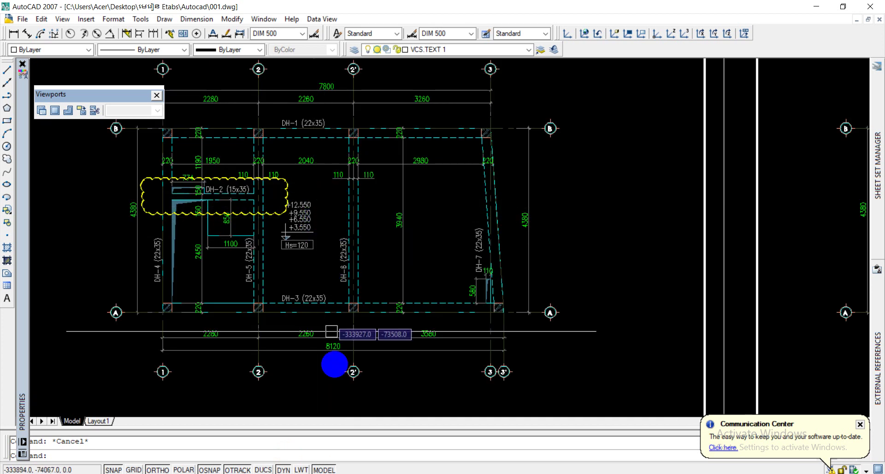
left_click(374, 473)
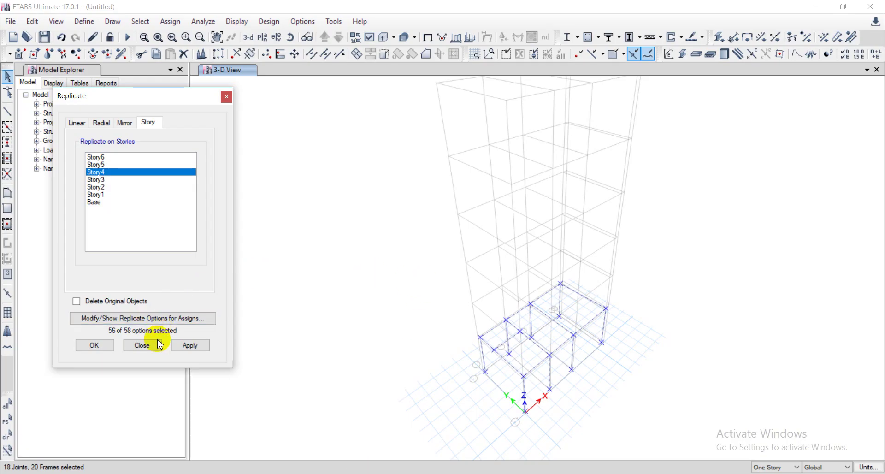
Apply the replication onto Story4, Story3 and Story2, then confirm with OK
left_click(190, 347)
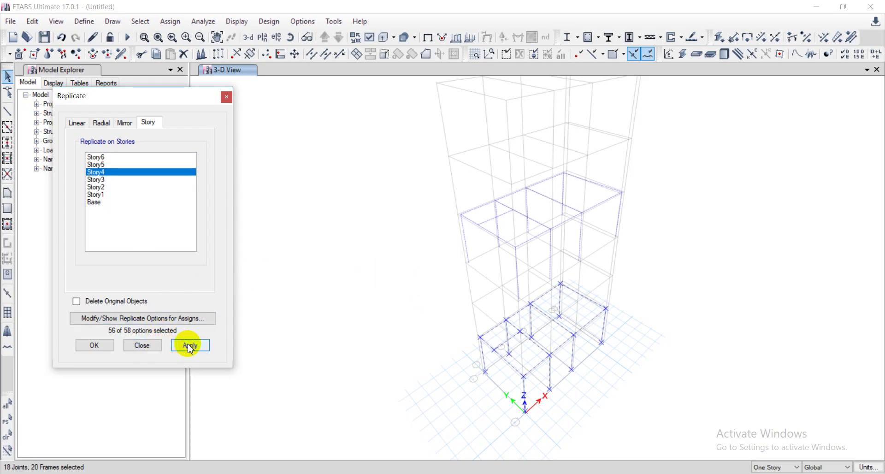
left_click(102, 179)
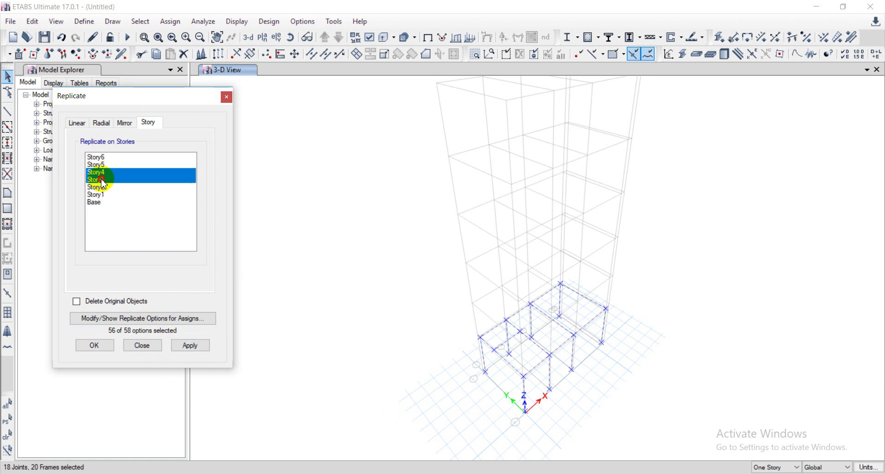
left_click(102, 187)
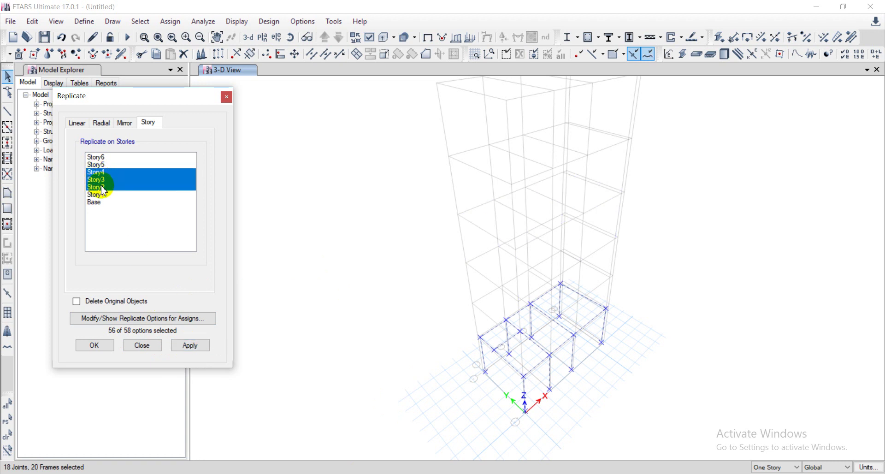
left_click(191, 345)
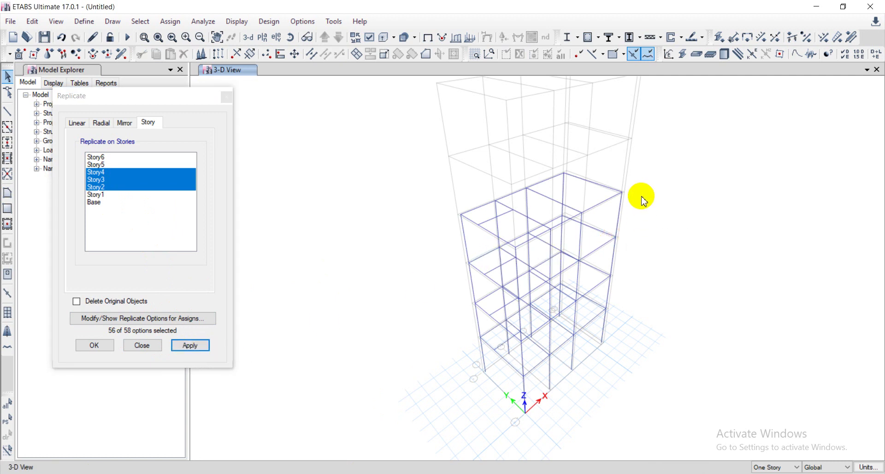
middle_click_drag(653, 182, 692, 206)
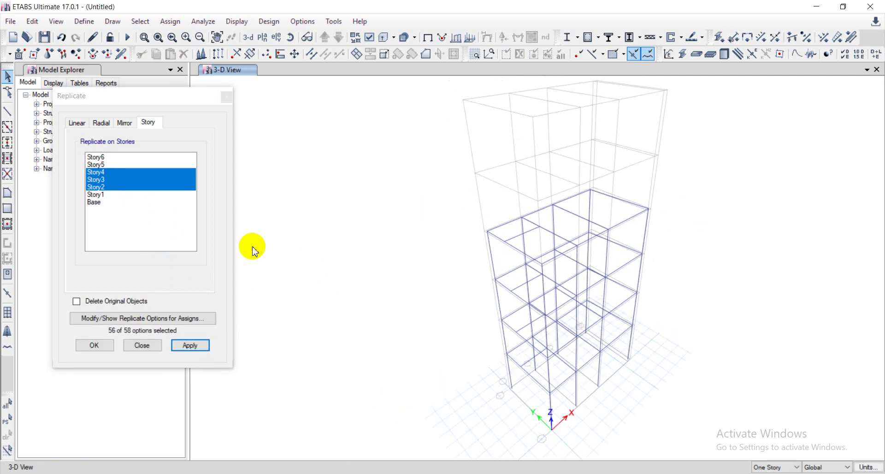
left_click(94, 346)
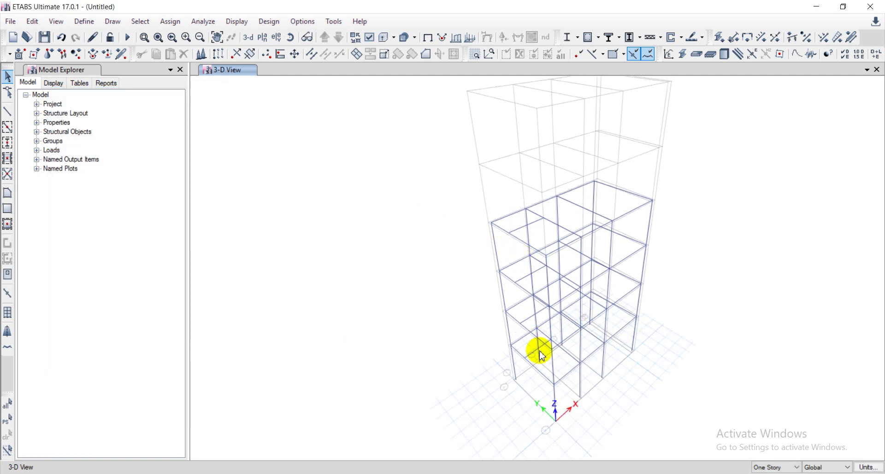
Select the corner column and top-floor beams until 12 frames are selected
left_click(492, 235)
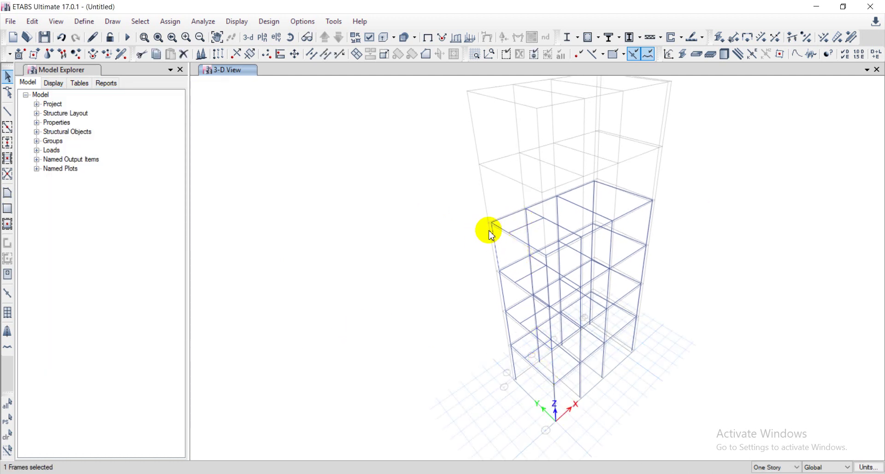
left_click(557, 196)
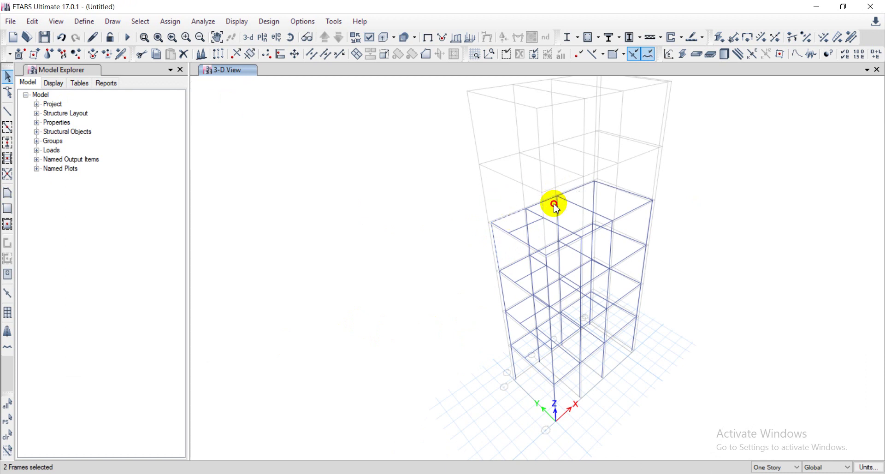
left_click(584, 187)
left_click(620, 194)
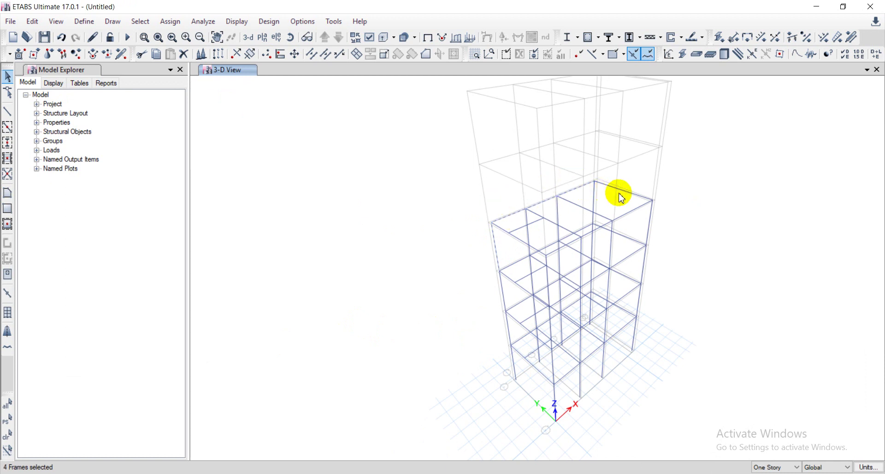
left_click(631, 196)
left_click(634, 209)
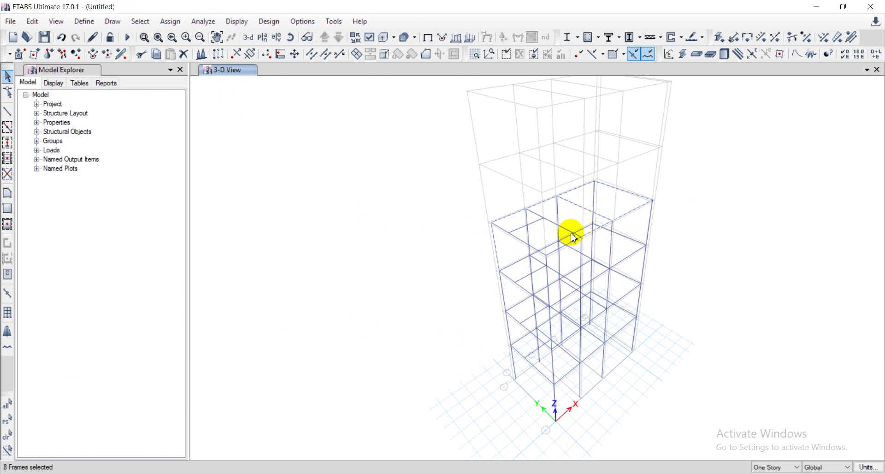
left_click(561, 257)
left_click(565, 251)
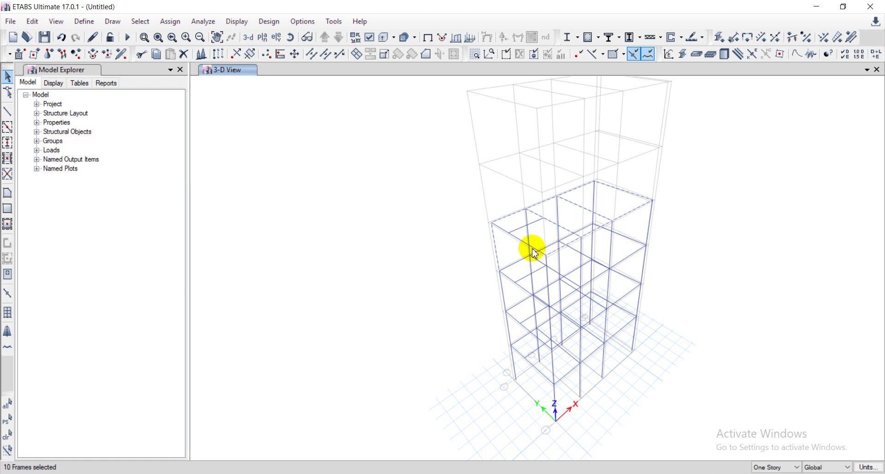
left_click(533, 249)
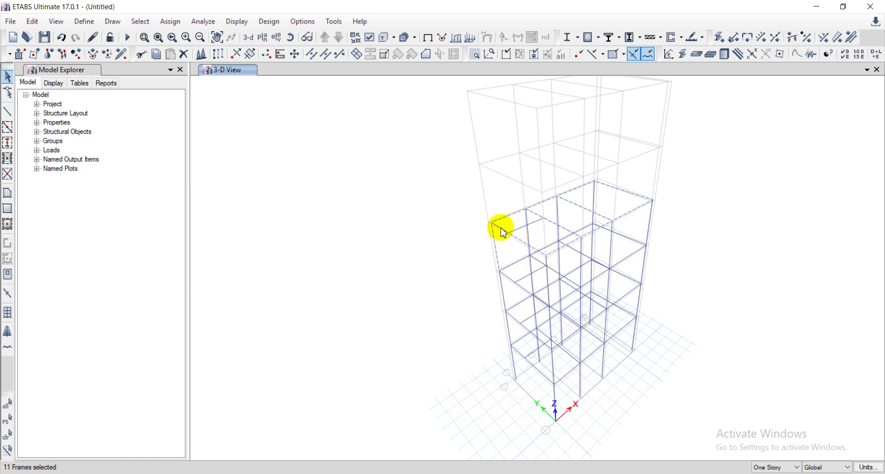
left_click(503, 229)
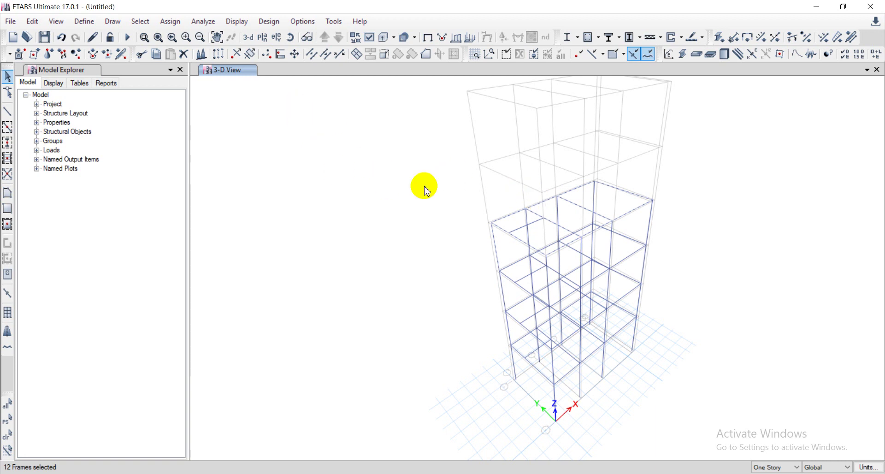
Replicate the selected frames onto Story5
left_click(32, 21)
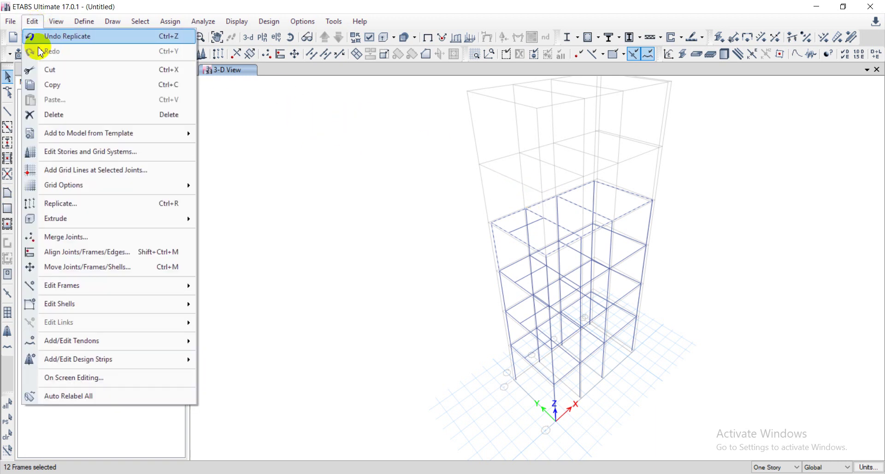
left_click(100, 204)
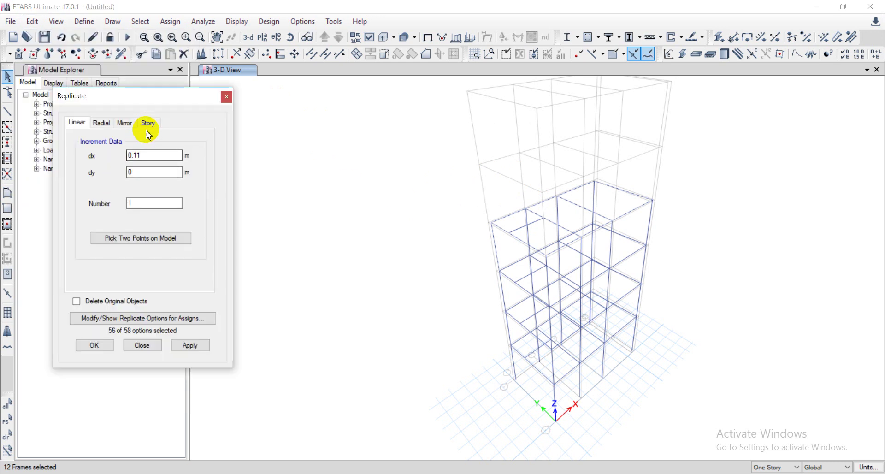
left_click(148, 123)
left_click(112, 164)
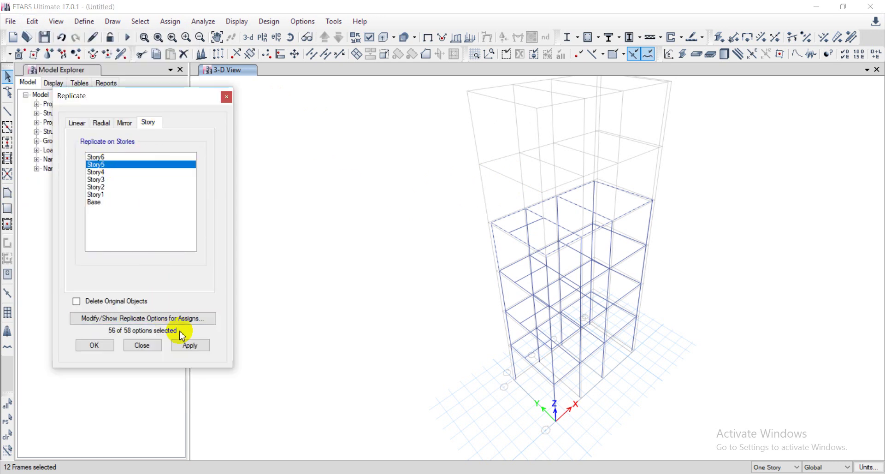
left_click(191, 346)
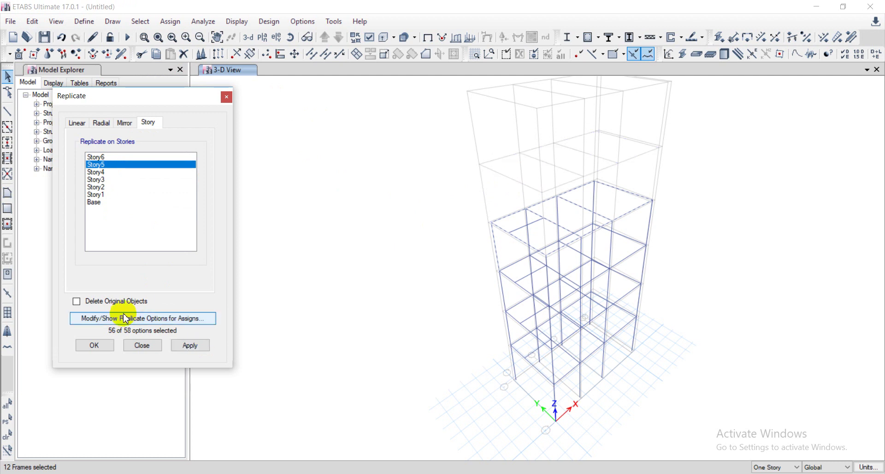
left_click(186, 345)
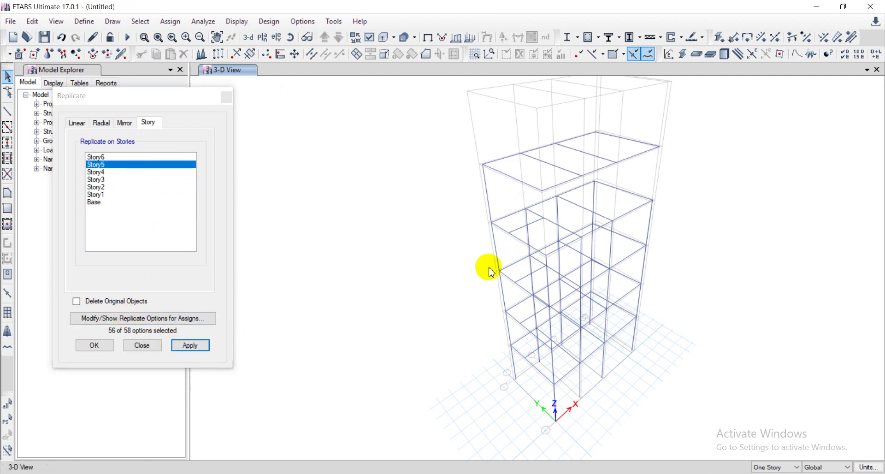
Select another column and beam and copy them onto Story5 as well
left_click(550, 278)
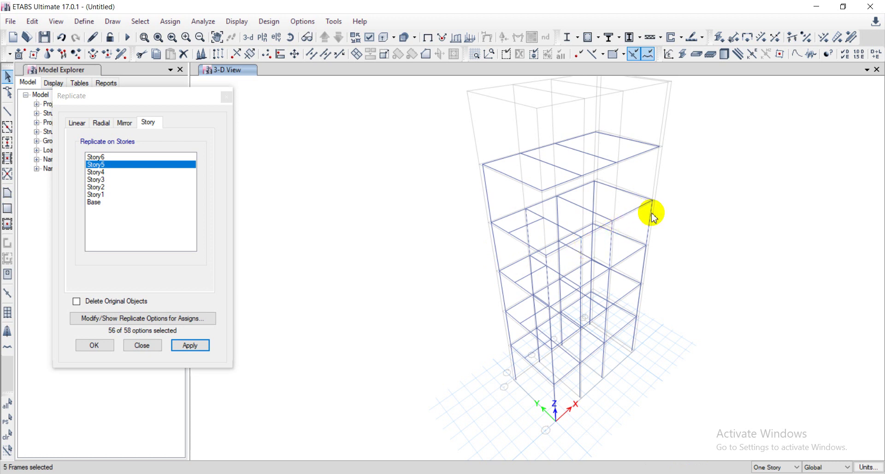
left_click(595, 188)
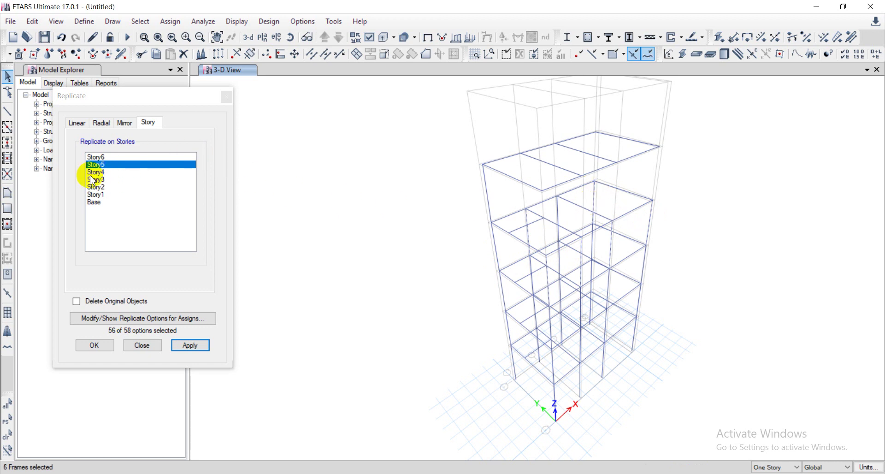
left_click(193, 347)
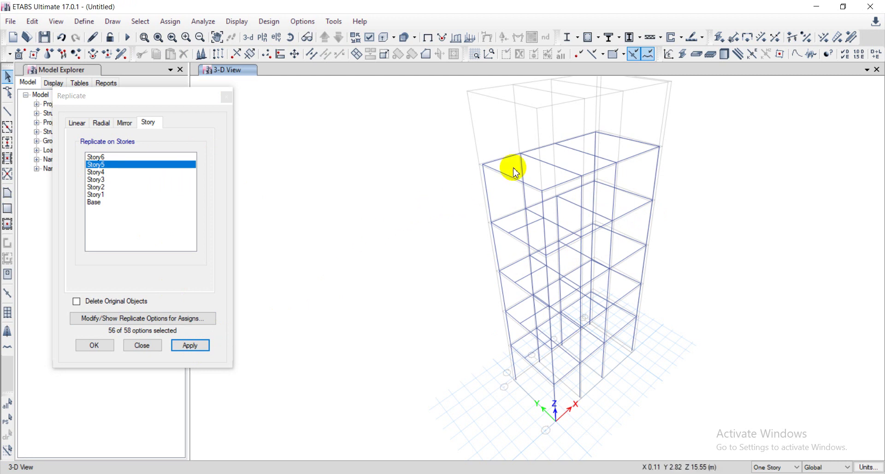
middle_click_drag(517, 173, 567, 253)
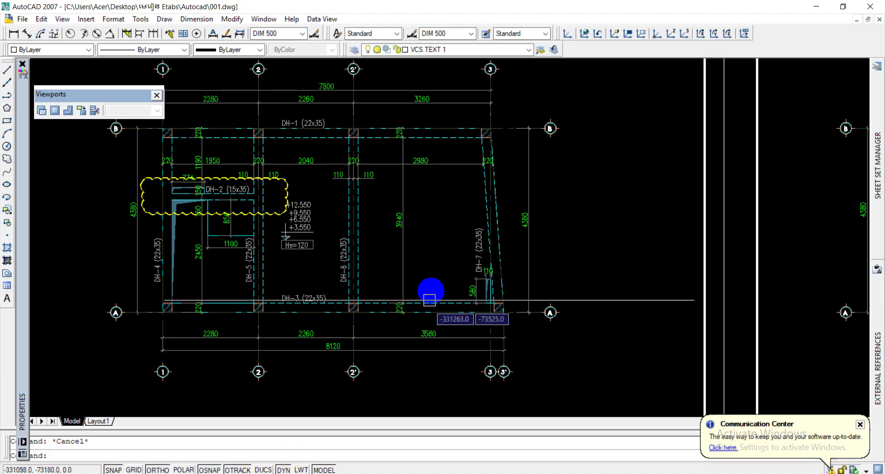
Inspect the DM-1 to DM-3 beam plan sheet in AutoCAD, then return to ETABS
scroll(444, 285, "down", 5)
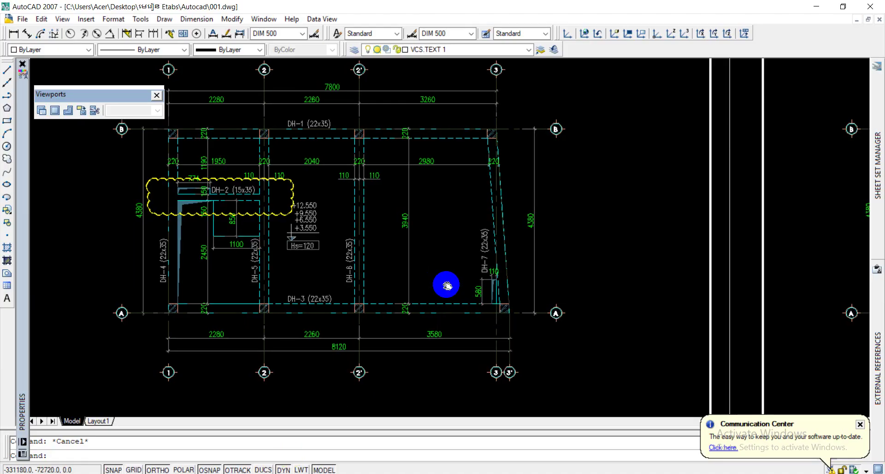
mouse_move(626, 247)
middle_mouse_down()
mouse_move(454, 243)
mouse_move(293, 217)
middle_mouse_up()
scroll(527, 241, "up", 5)
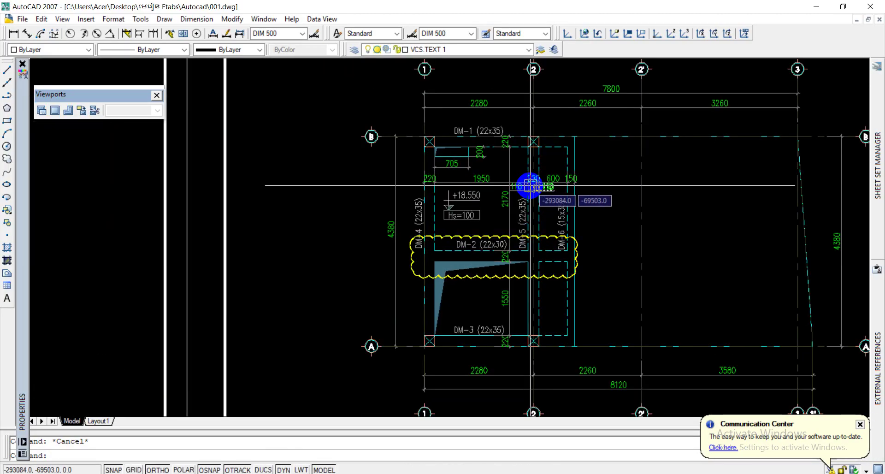
middle_click_drag(423, 271, 451, 226)
middle_click_drag(410, 249, 445, 215)
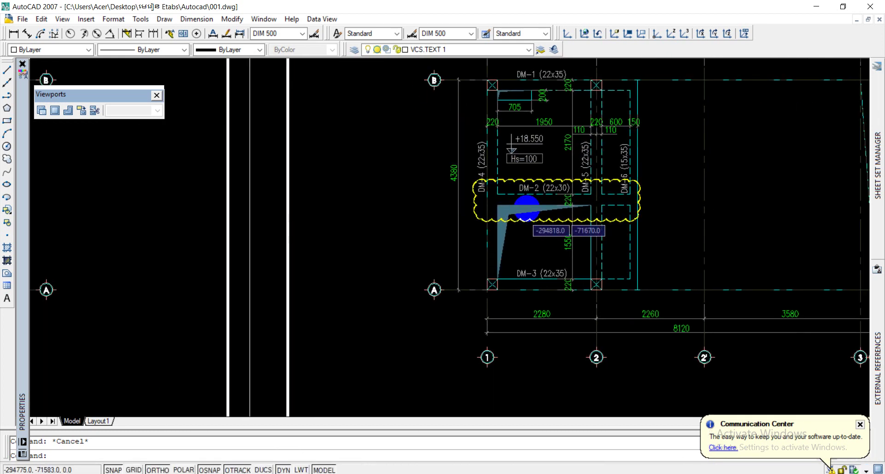
scroll(527, 204, "up", 2)
scroll(529, 198, "down", 3)
middle_click_drag(477, 253, 475, 277)
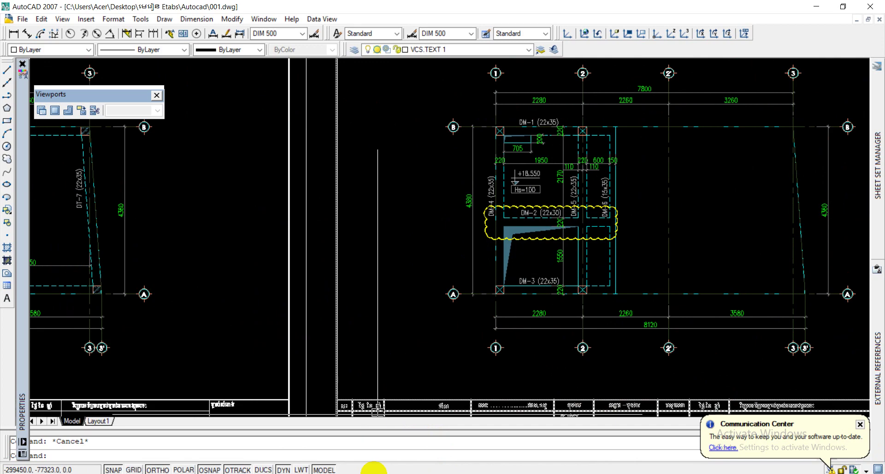
left_click(356, 473)
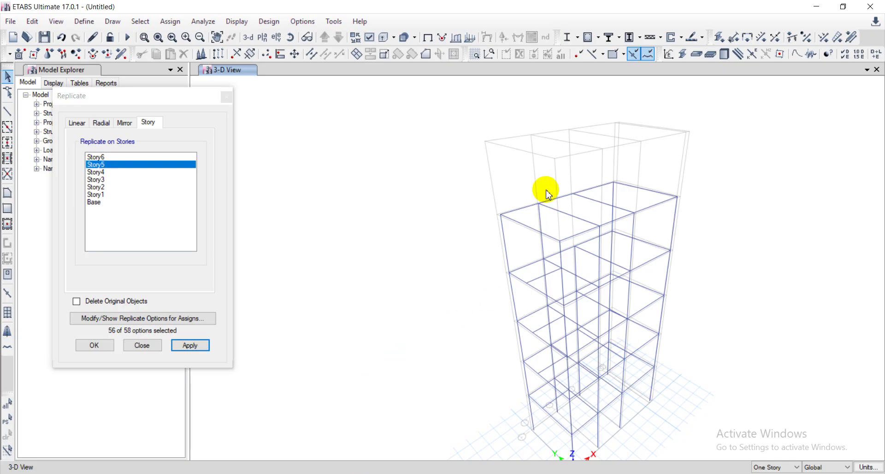
Select two columns, replicate them onto Story6 and close the Replicate dialog
left_click(562, 254)
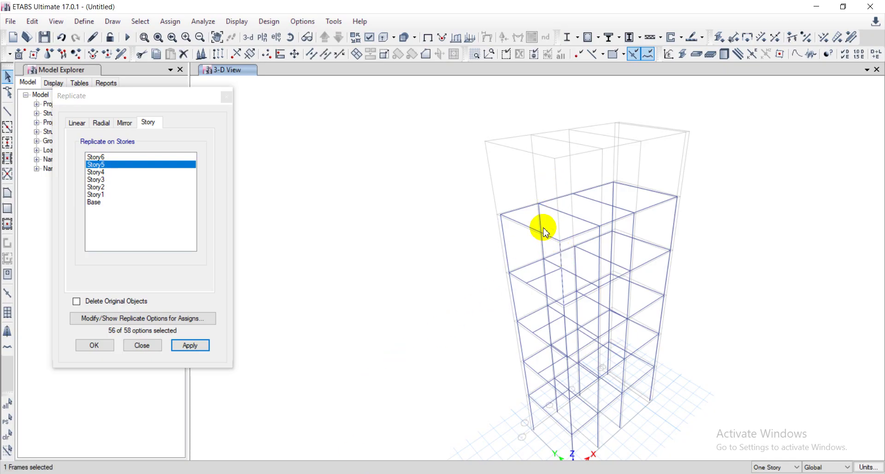
left_click(539, 213)
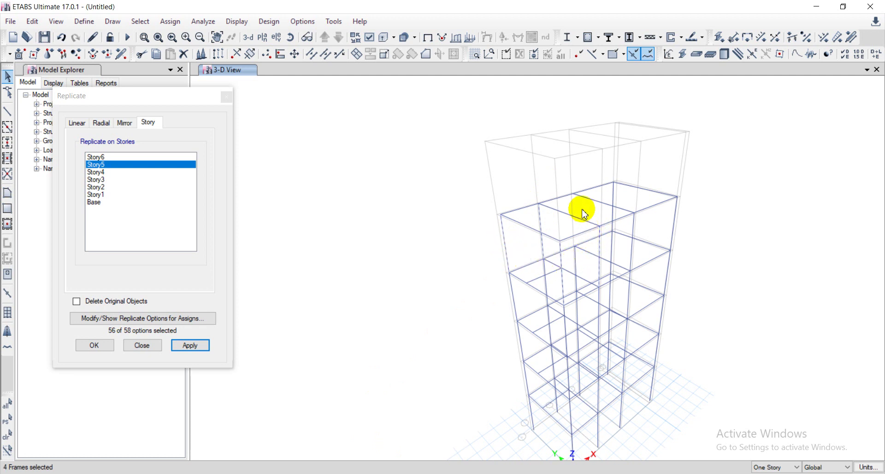
left_click(98, 157)
left_click(190, 345)
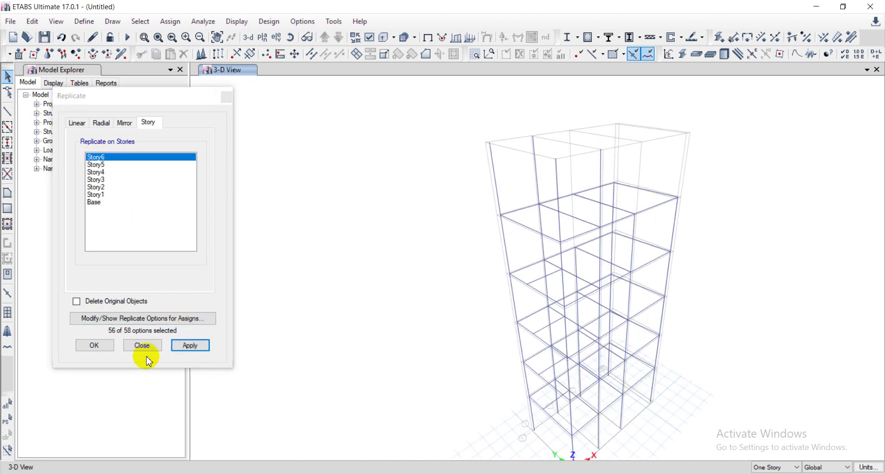
left_click(92, 345)
middle_click_drag(646, 251, 542, 249)
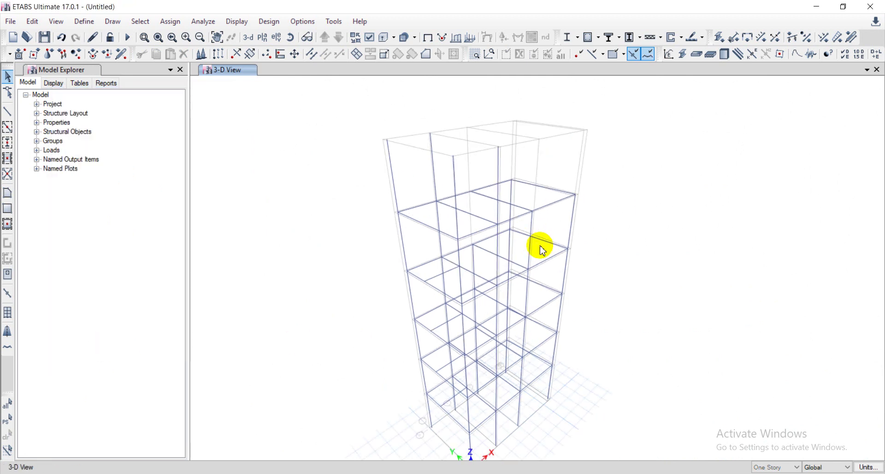
Display the Story5 floor plan in place of the 3-D building view
scroll(503, 237, "down", 5)
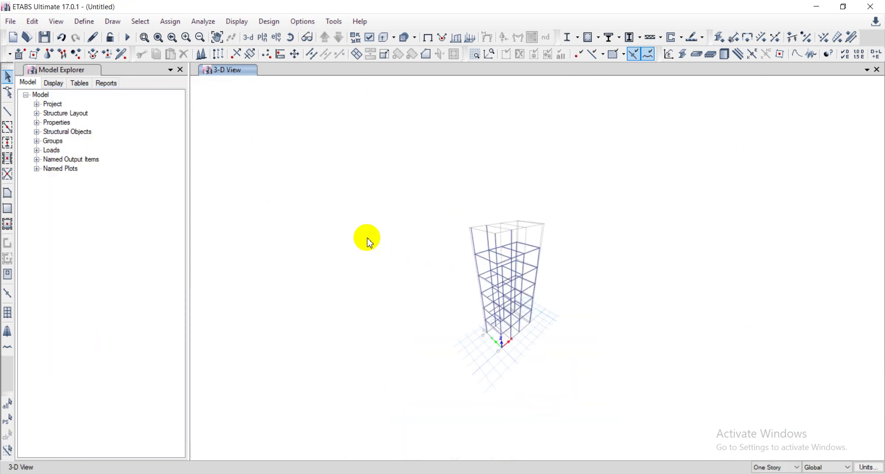
left_click(261, 42)
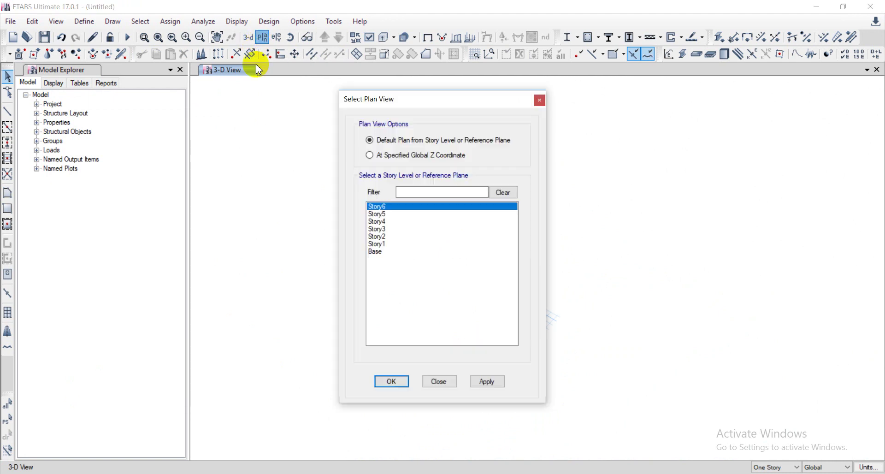
left_click(377, 214)
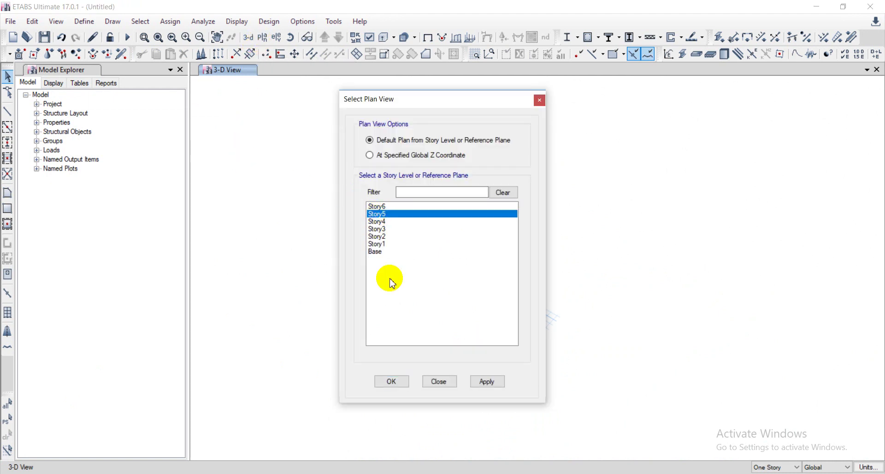
left_click(477, 383)
left_click(391, 381)
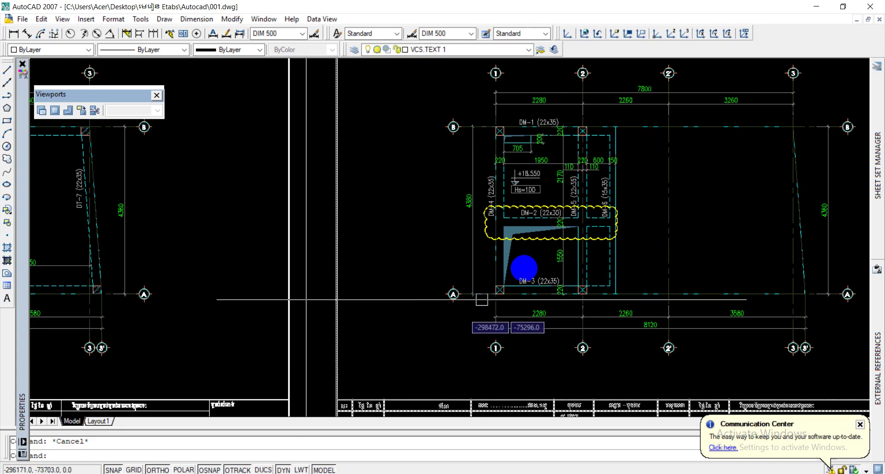
scroll(549, 231, "up", 2)
scroll(406, 222, "down", 5)
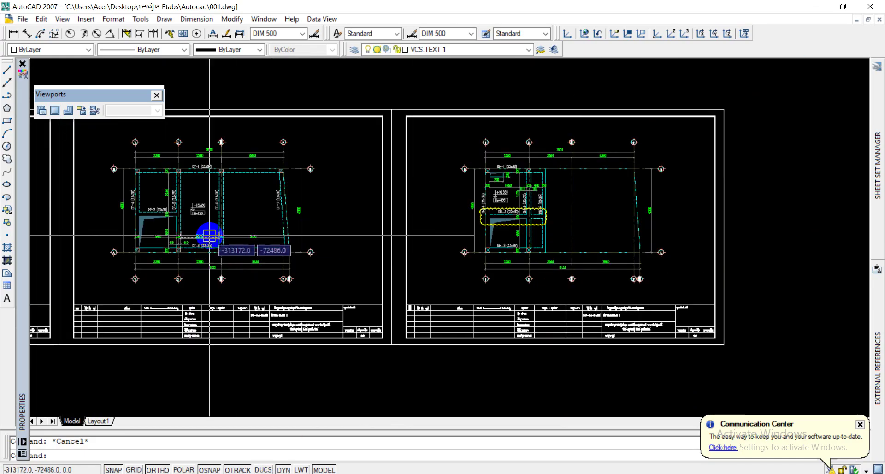
Zoom and pan around the DT beam plan to locate the DT-2 beam
scroll(197, 226, "up", 5)
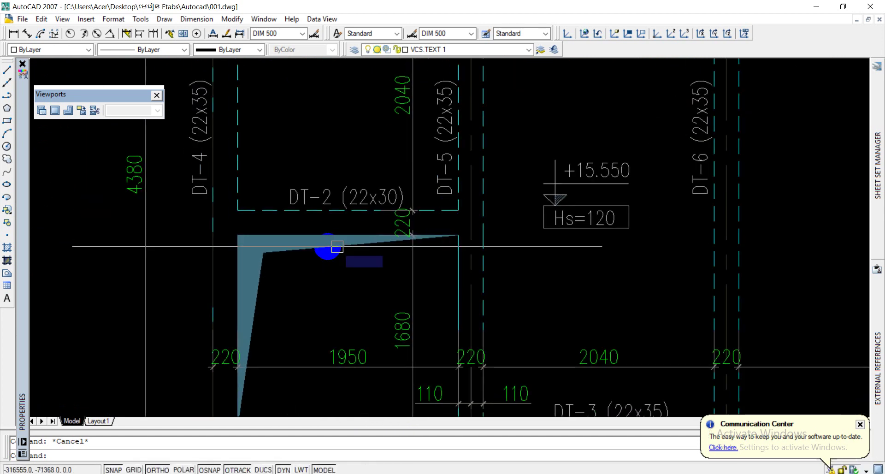
middle_click_drag(337, 246, 405, 276)
scroll(404, 276, "down", 4)
scroll(392, 259, "up", 3)
middle_click_drag(389, 244, 344, 242)
scroll(391, 285, "down", 4)
scroll(397, 231, "up", 3)
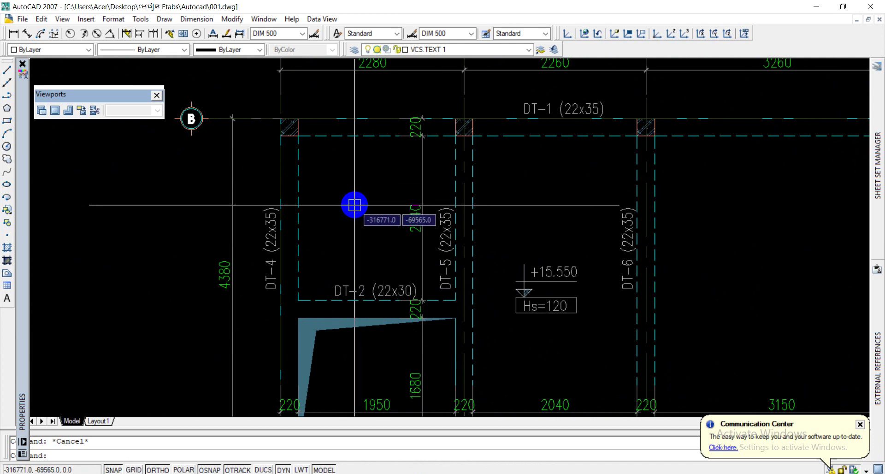
middle_click_drag(354, 204, 354, 211)
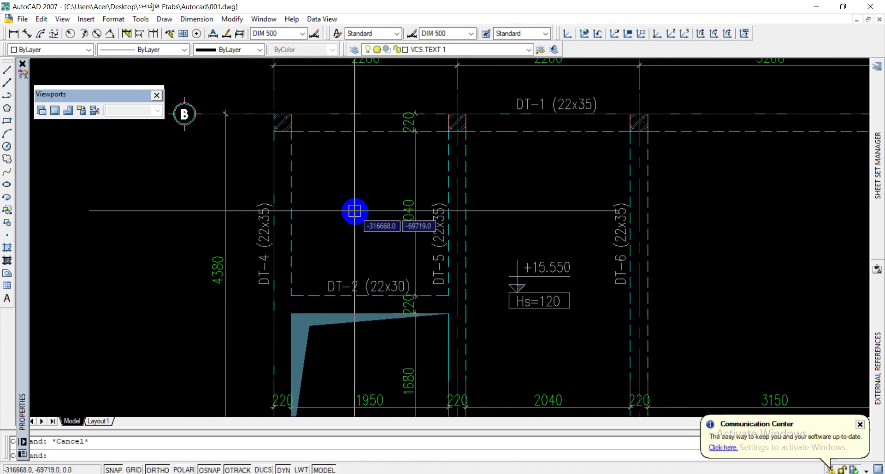
mouse_move(354, 220)
middle_mouse_down()
mouse_move(347, 235)
mouse_move(335, 228)
middle_mouse_up()
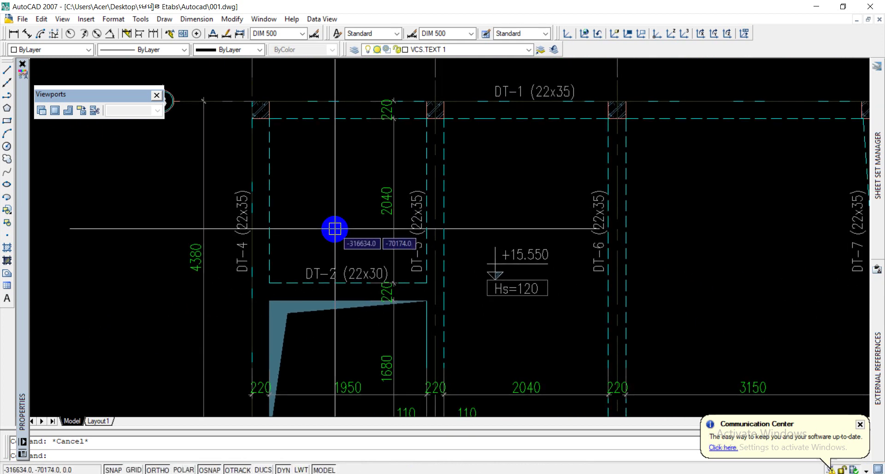
scroll(339, 218, "down", 2)
Move to the DH beam sheet and inspect the clouded DH-2 beam near grids A and B
middle_click_drag(273, 251, 821, 173)
scroll(548, 180, "down", 2)
scroll(359, 169, "up", 2)
scroll(456, 145, "up", 7)
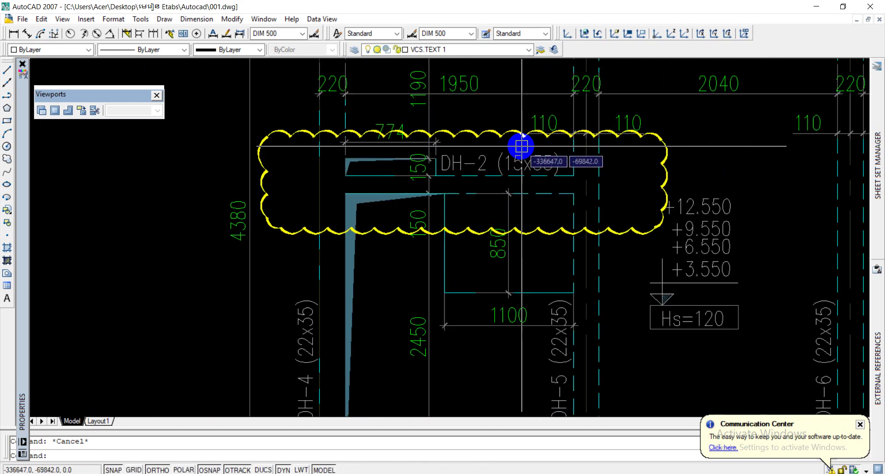
middle_click_drag(477, 211, 468, 216)
scroll(468, 215, "down", 4)
mouse_move(360, 251)
middle_mouse_down()
mouse_move(427, 220)
mouse_move(545, 205)
middle_mouse_up()
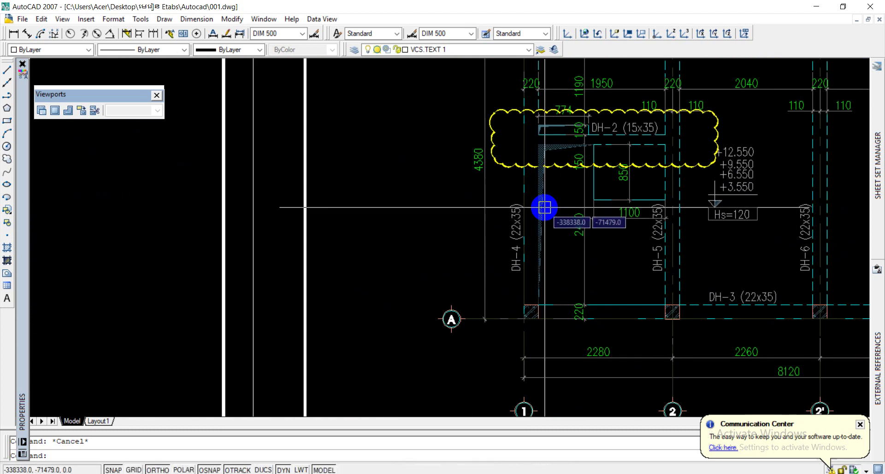
scroll(508, 233, "down", 4)
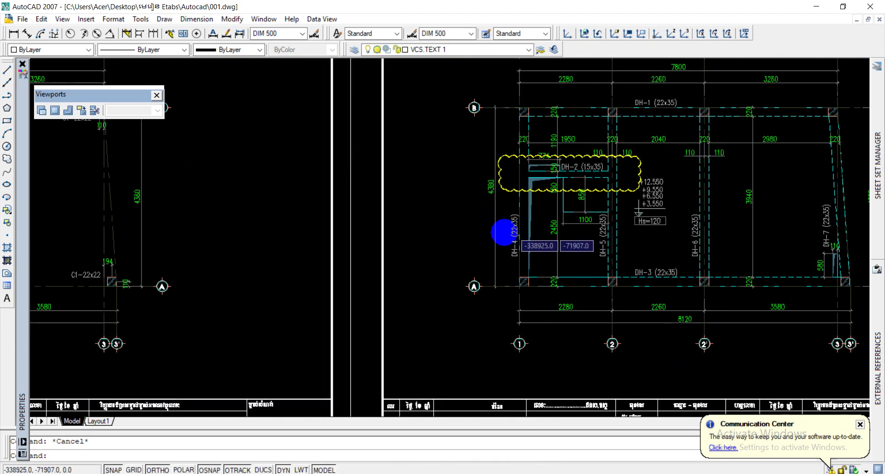
Pan across the GT, DH and DT beam sheets, zooming in on the DH-2 detail
middle_click_drag(205, 256, 583, 202)
middle_click_drag(280, 112, 533, 226)
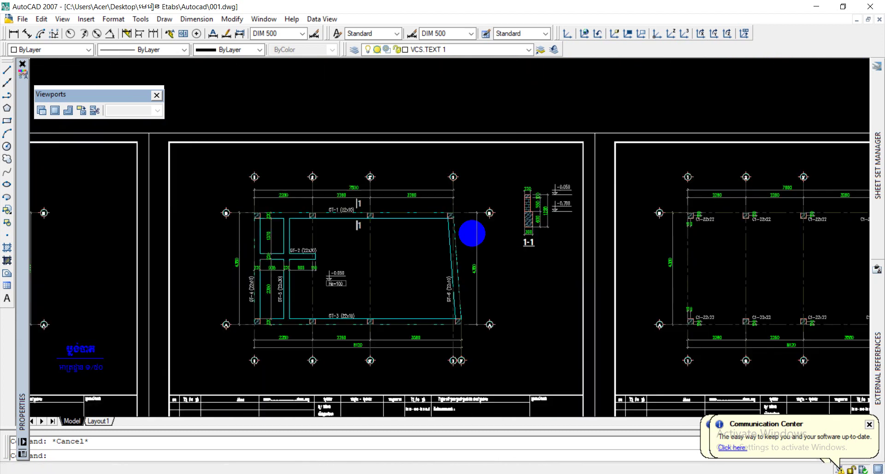
scroll(258, 261, "up", 6)
scroll(389, 251, "down", 12)
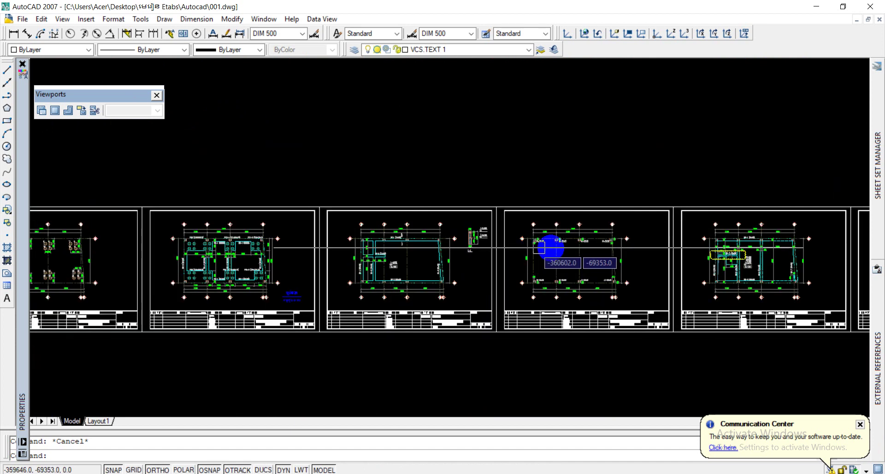
scroll(683, 255, "up", 4)
middle_click_drag(691, 254, 277, 215)
scroll(599, 238, "up", 2)
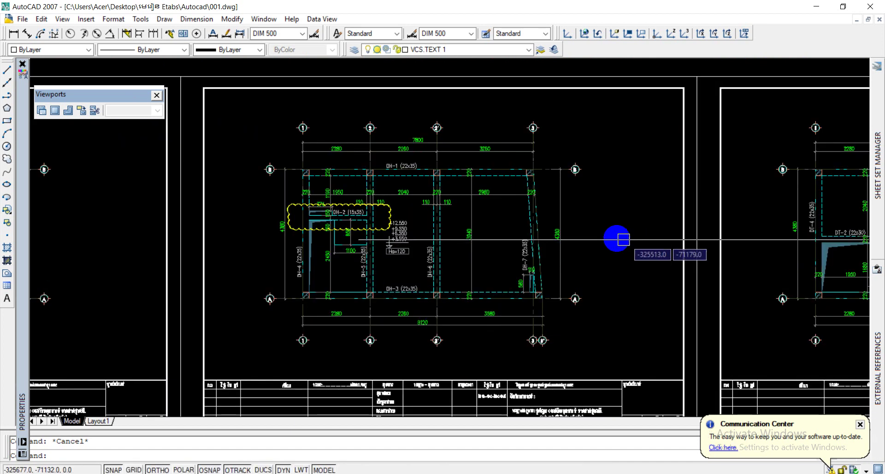
mouse_move(609, 237)
middle_mouse_down()
mouse_move(151, 261)
mouse_move(132, 246)
middle_mouse_up()
scroll(463, 223, "up", 3)
scroll(325, 273, "up", 3)
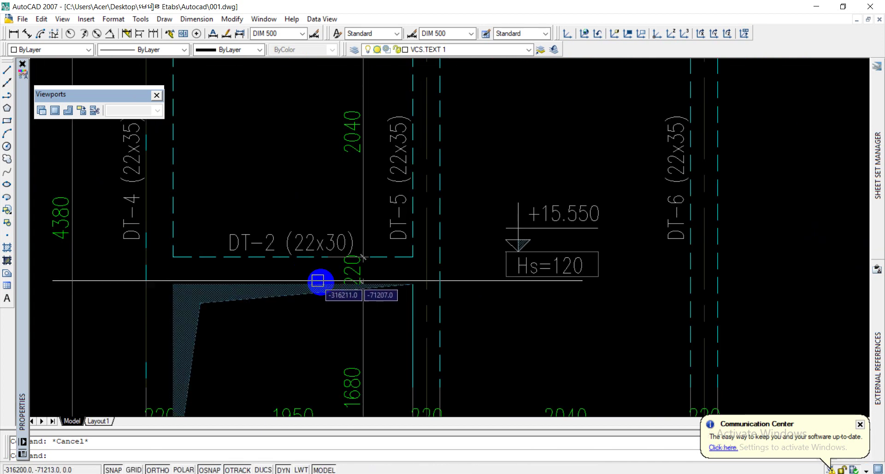
scroll(387, 231, "up", 1)
scroll(388, 230, "down", 6)
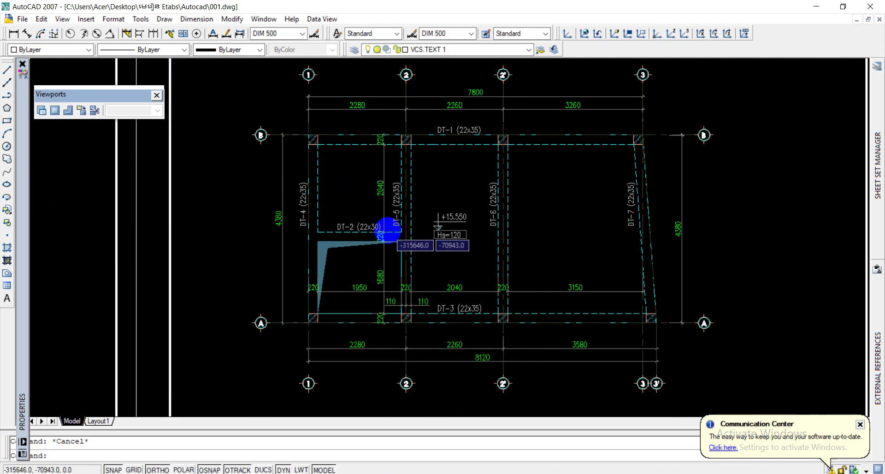
scroll(388, 231, "down", 5)
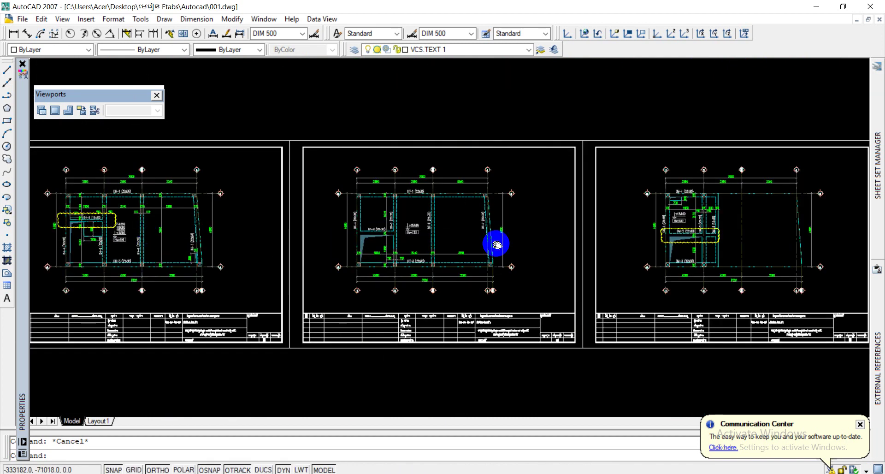
scroll(406, 227, "up", 5)
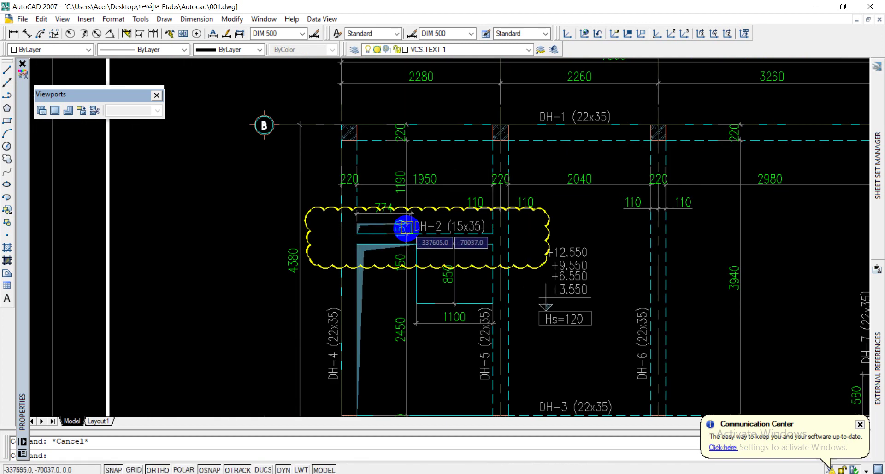
Move back across the sheets to the DT beam plan and zoom in on it
middle_click_drag(483, 290, 320, 146)
scroll(321, 145, "down", 4)
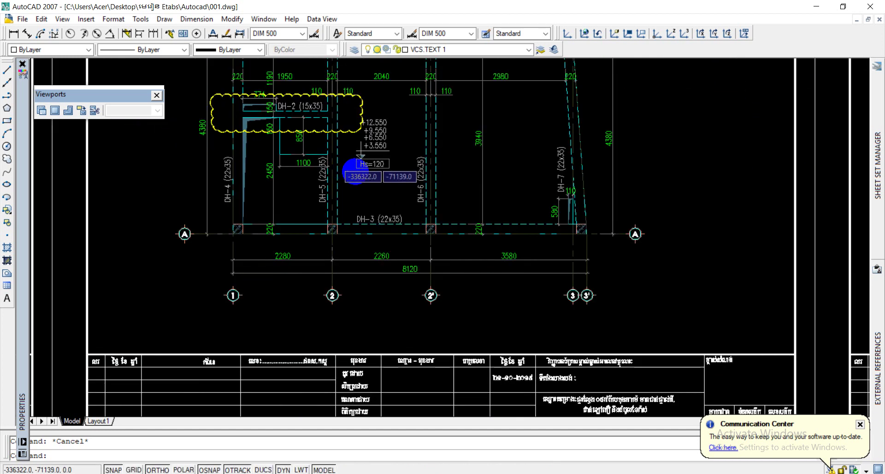
middle_click_drag(230, 257, 30, 325)
middle_click_drag(620, 208, 480, 231)
scroll(531, 225, "up", 2)
scroll(539, 249, "up", 2)
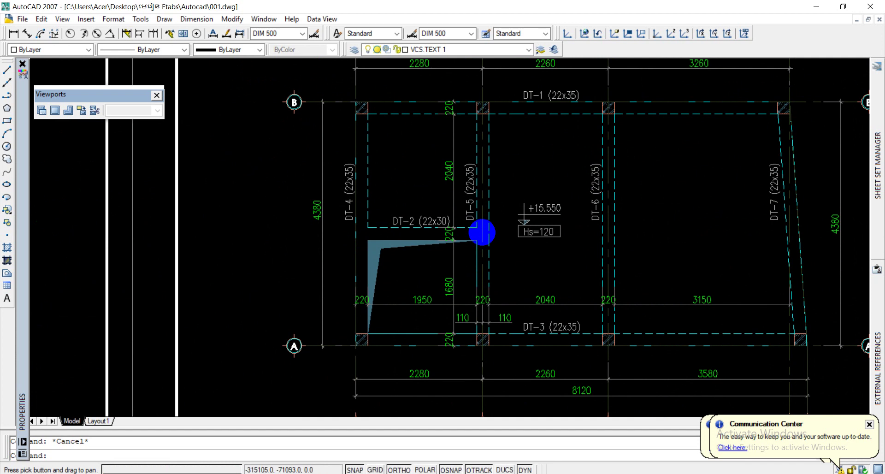
scroll(461, 152, "up", 2)
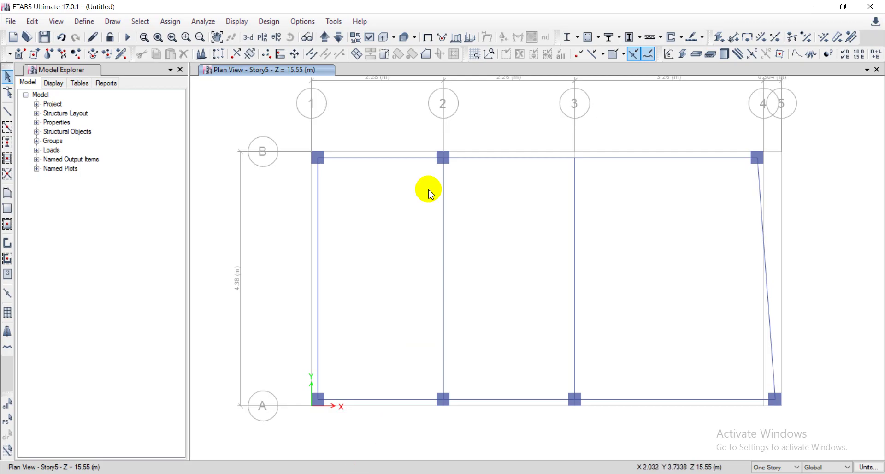
Copy DH-1 22X35 into a new DT 22X30 section: B30 concrete, 0.30 m deep, 0.22 m wide
middle_click_drag(390, 213, 402, 209)
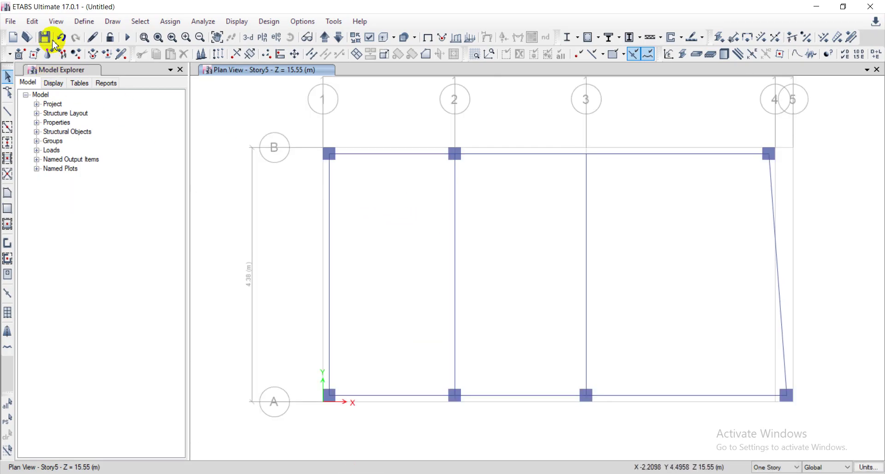
left_click(84, 21)
mouse_move(152, 55)
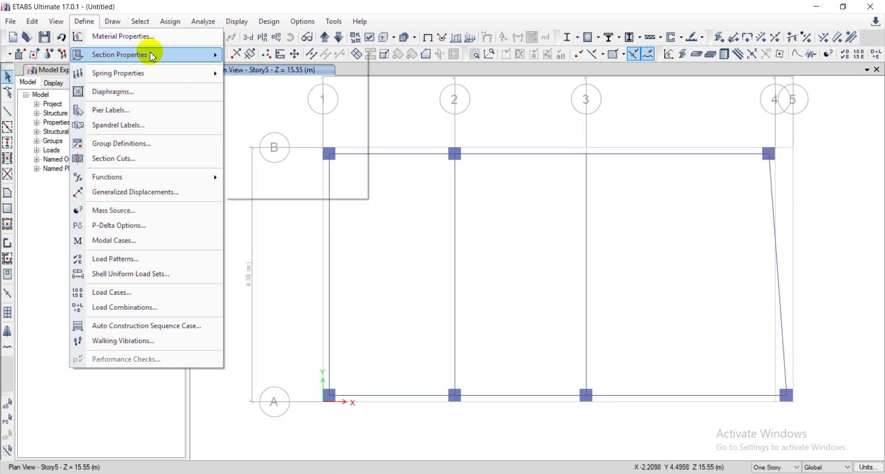
left_click(263, 55)
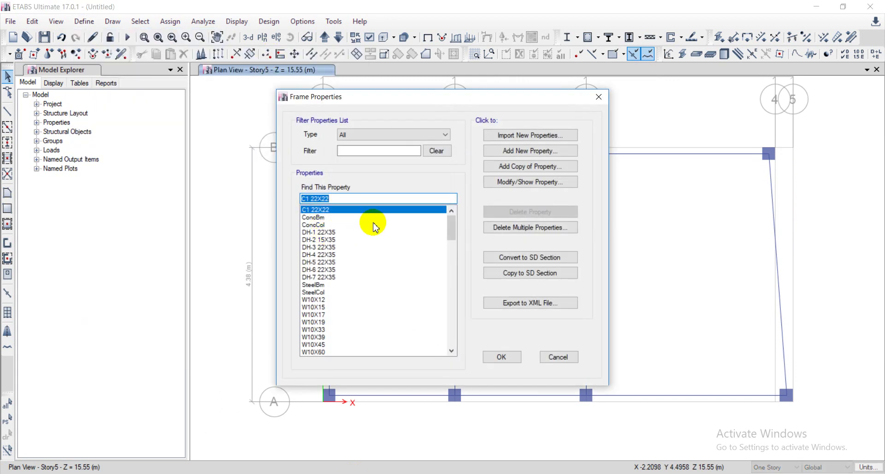
left_click(318, 233)
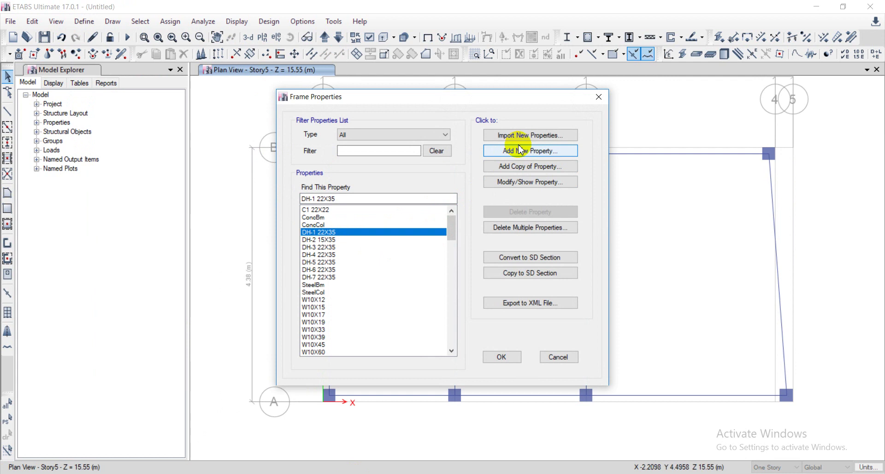
left_click(521, 167)
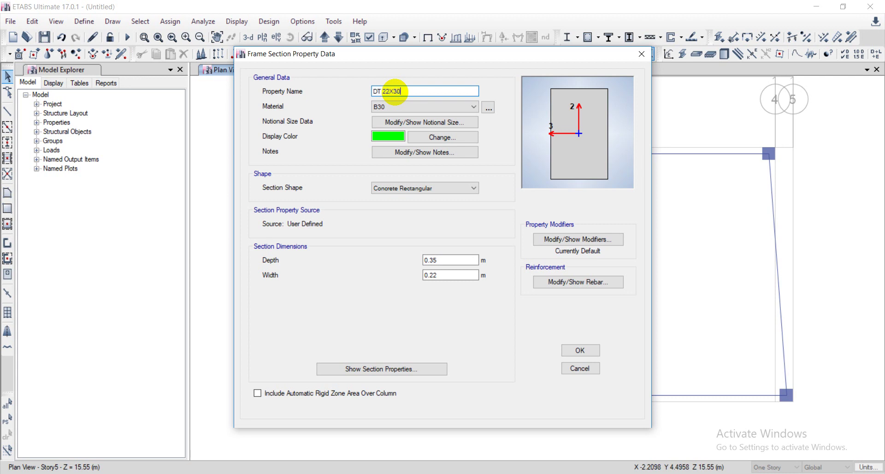
double_click(431, 276)
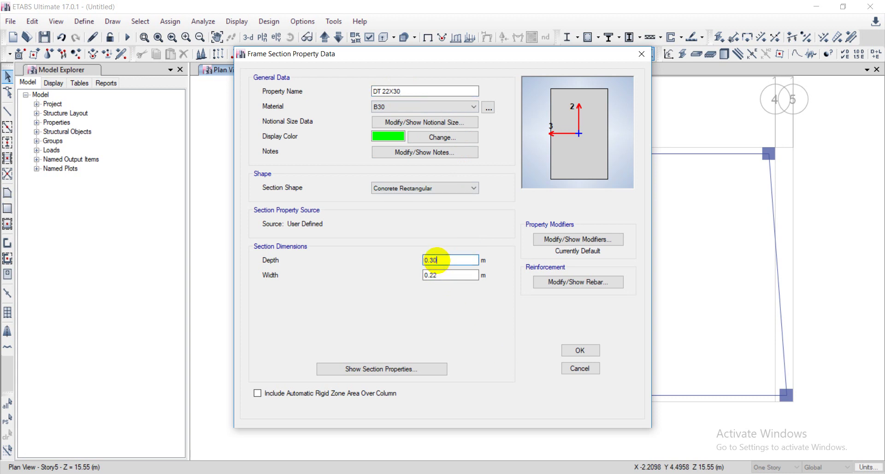
left_click(574, 351)
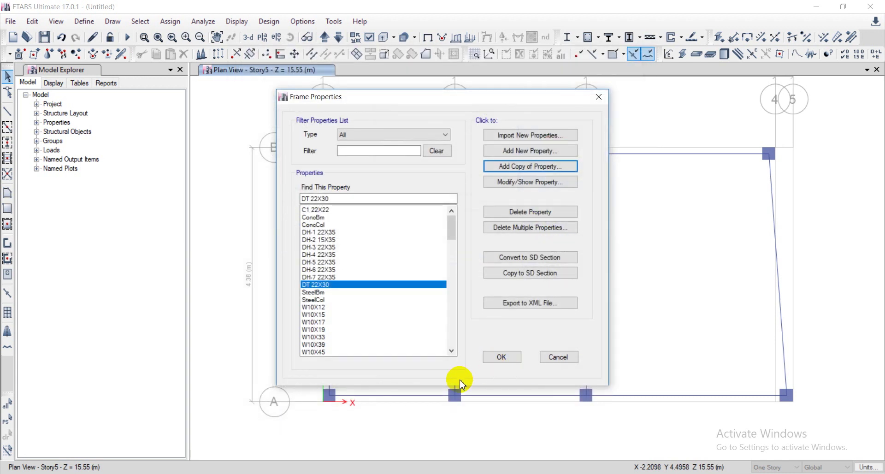
left_click(498, 354)
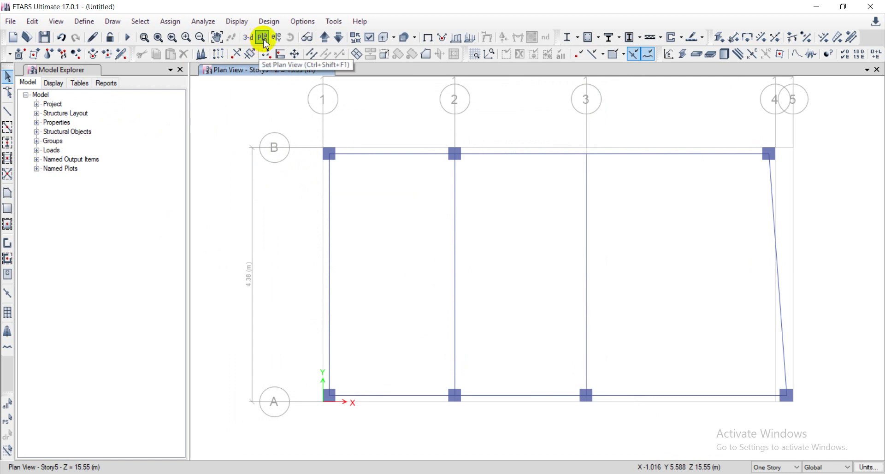
Draw a DT 22X30 grid beam from B-1 to B-2 with a -2.36 m plan offset
left_click(11, 127)
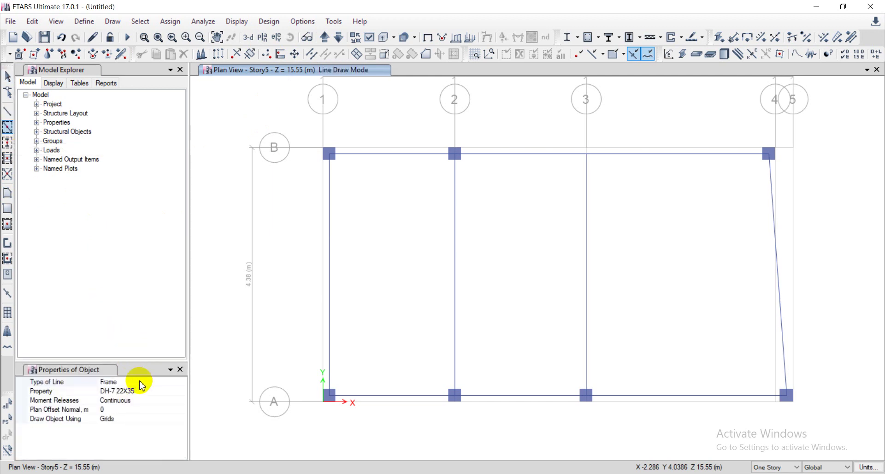
left_click(171, 392)
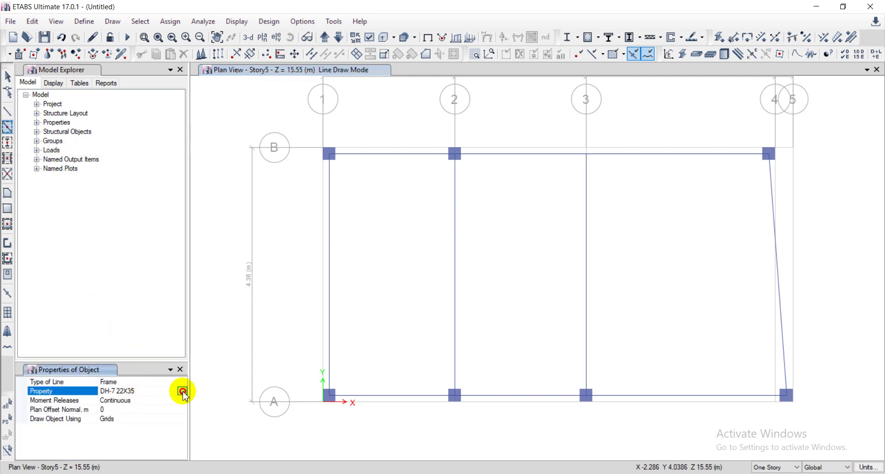
left_click(183, 391)
scroll(123, 434, "down", 1)
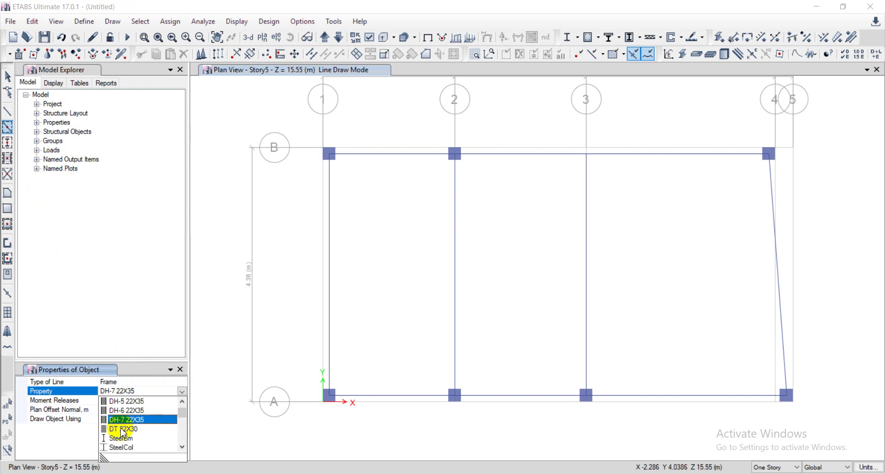
left_click(132, 431)
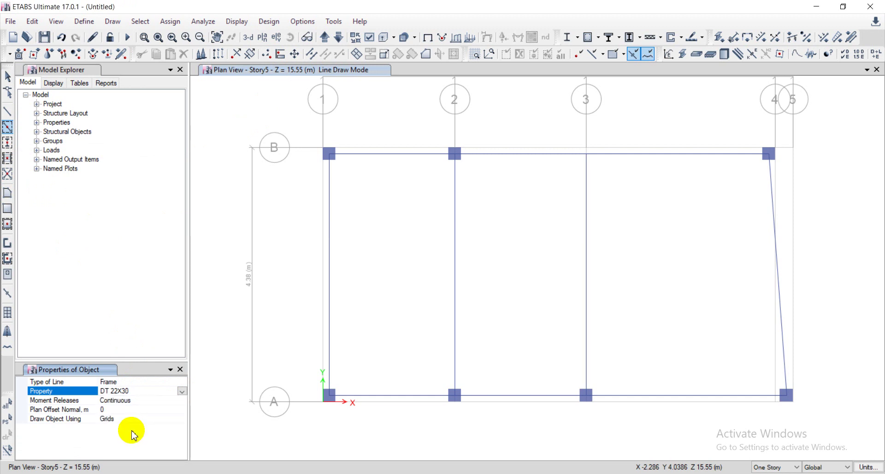
left_click(113, 410)
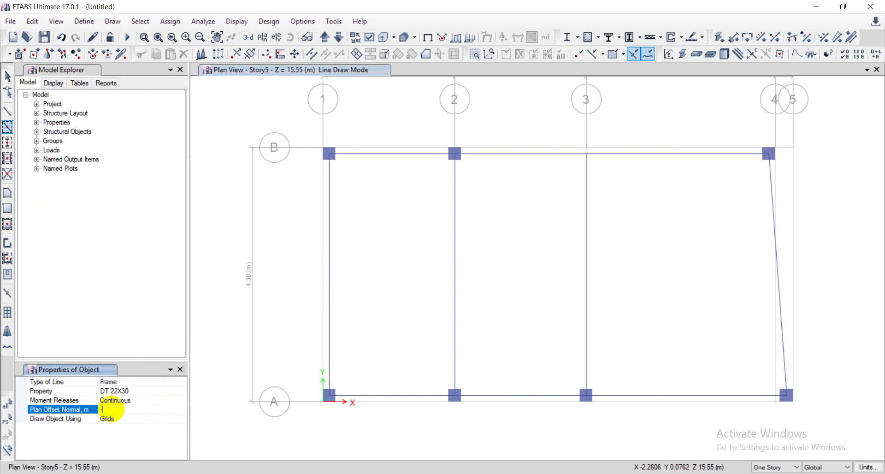
left_click(255, 473)
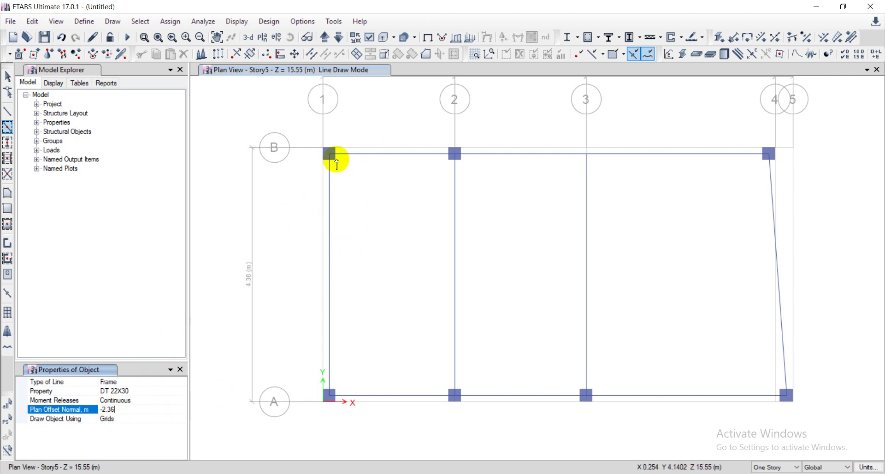
left_click(331, 155)
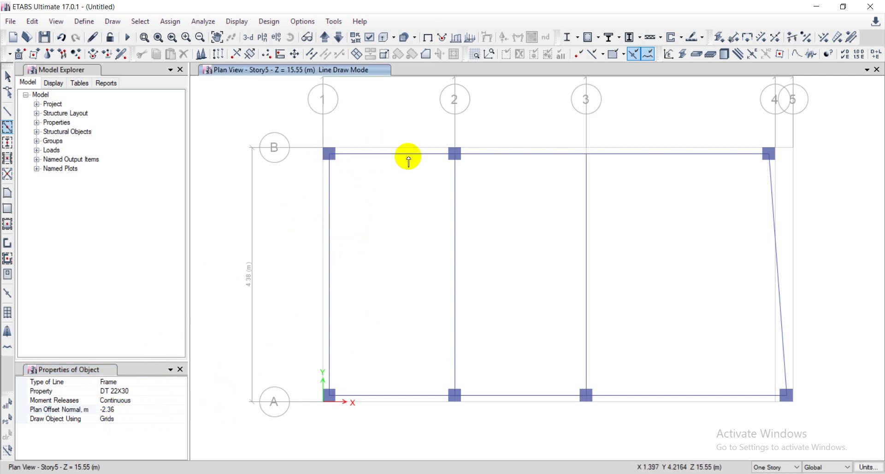
double_click(454, 155)
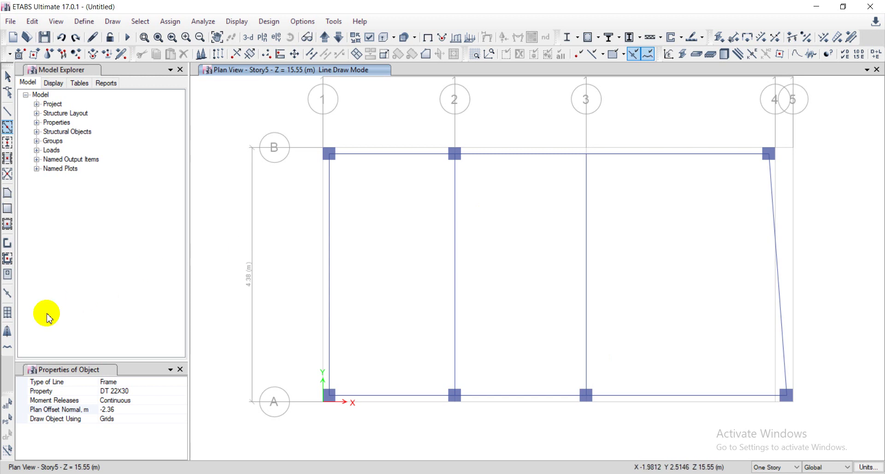
Redraw the offset DT 22X30 beam point to point between joints B-1 and B-2
left_click(6, 113)
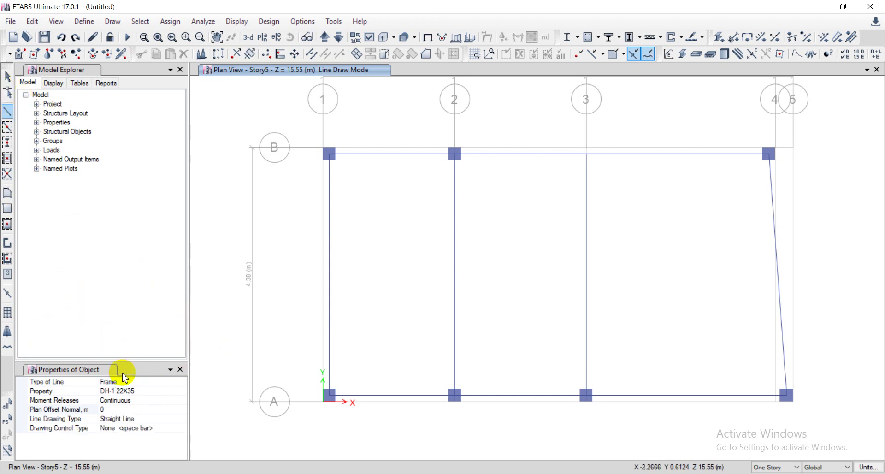
left_click(171, 391)
left_click(181, 391)
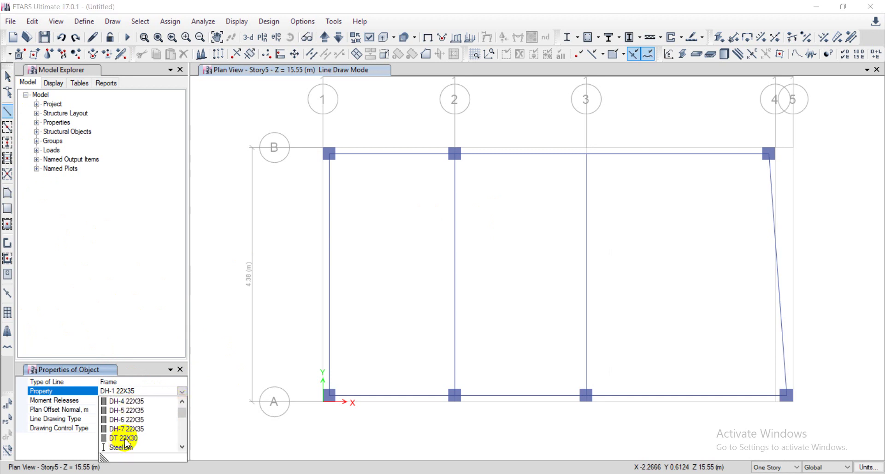
left_click(120, 438)
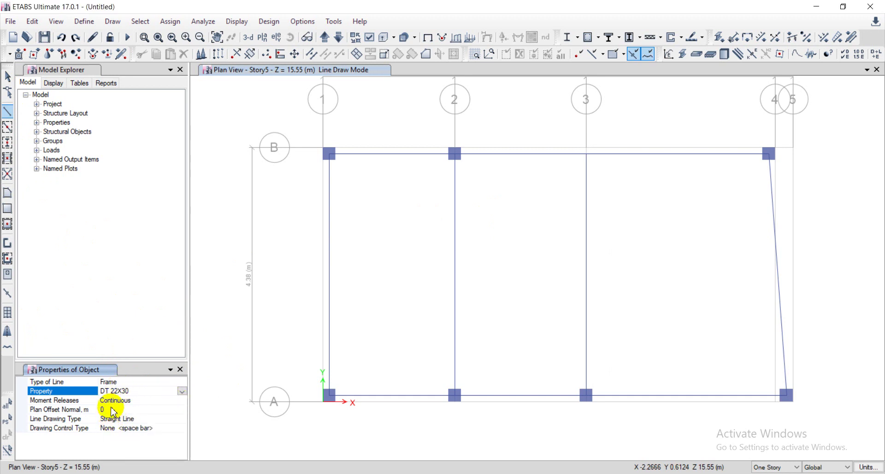
left_click(109, 408)
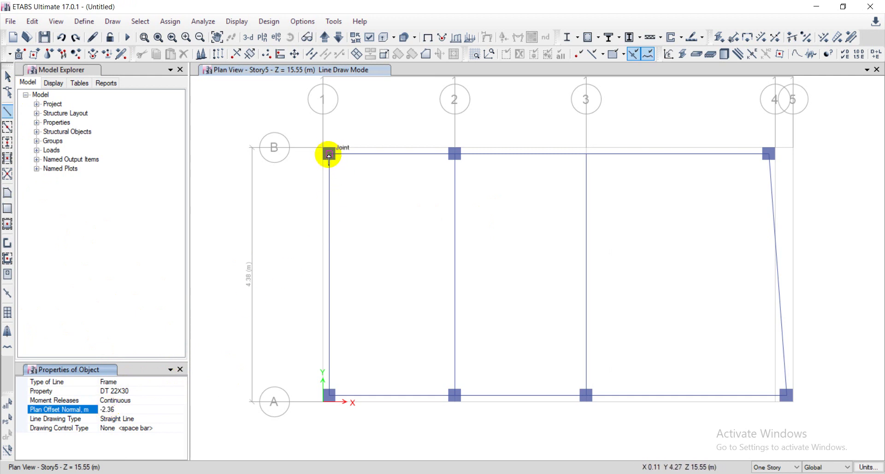
left_click(328, 155)
left_click(454, 153)
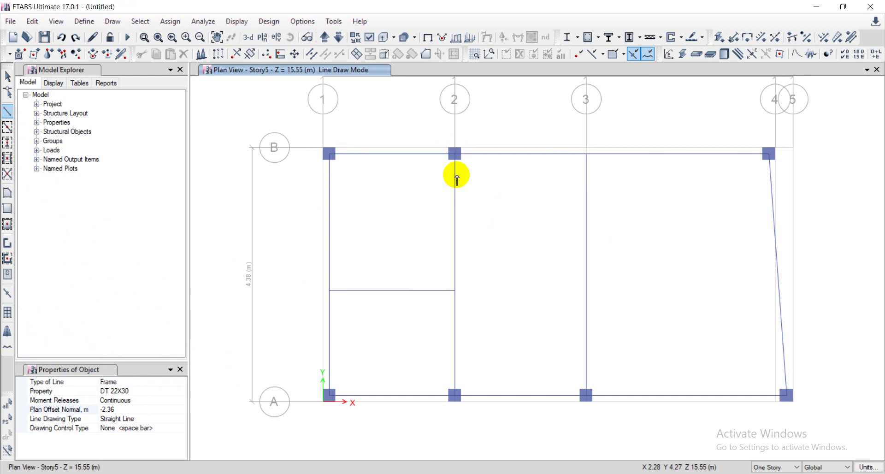
scroll(461, 286, "down", 3)
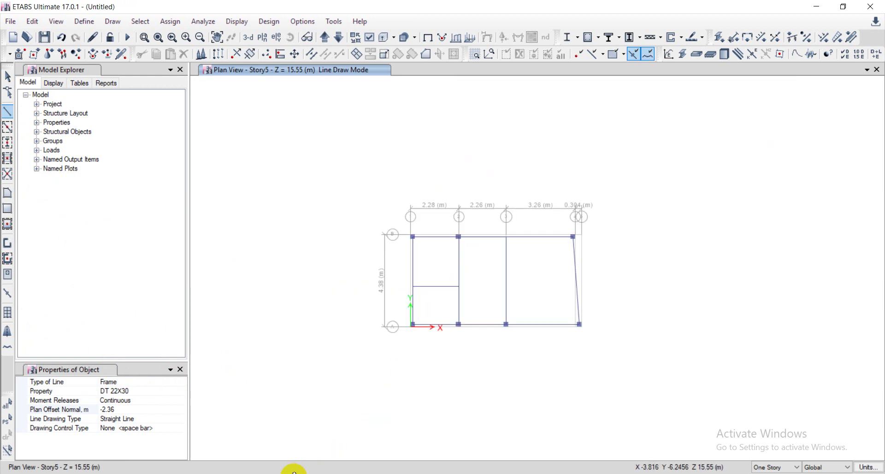
left_click(279, 473)
mouse_move(429, 290)
middle_mouse_down()
mouse_move(389, 208)
mouse_move(403, 249)
mouse_move(436, 207)
mouse_move(431, 243)
middle_mouse_up()
Pan and zoom to the DW plan sheet, centring on the DM-2 and DM-6 beams
scroll(389, 210, "down", 2)
scroll(447, 205, "up", 2)
scroll(436, 207, "up", 2)
scroll(430, 243, "down", 5)
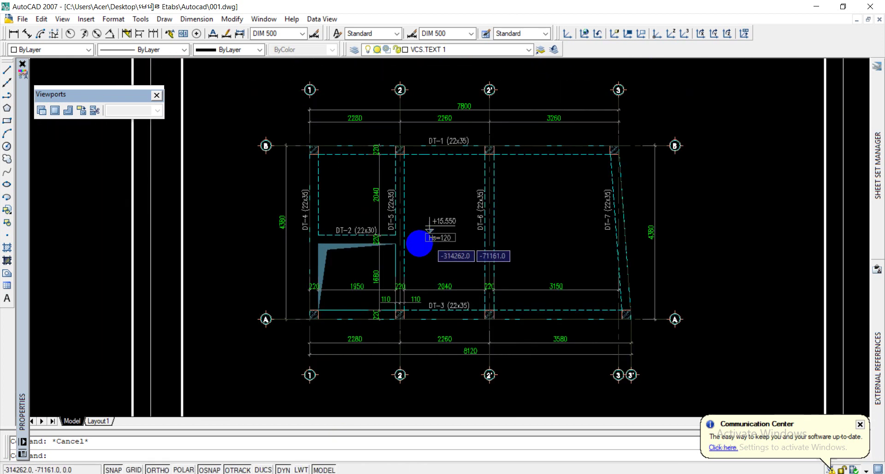
middle_click_drag(489, 266, 117, 255)
middle_click_drag(514, 224, 259, 190)
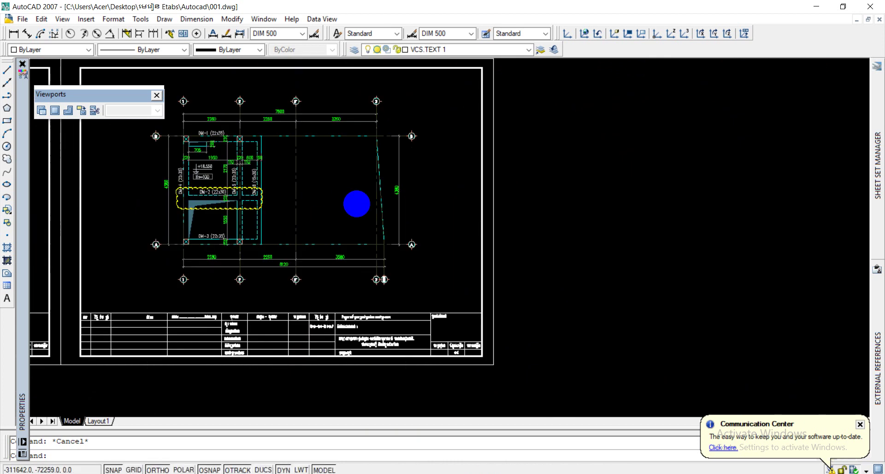
scroll(216, 189, "up", 5)
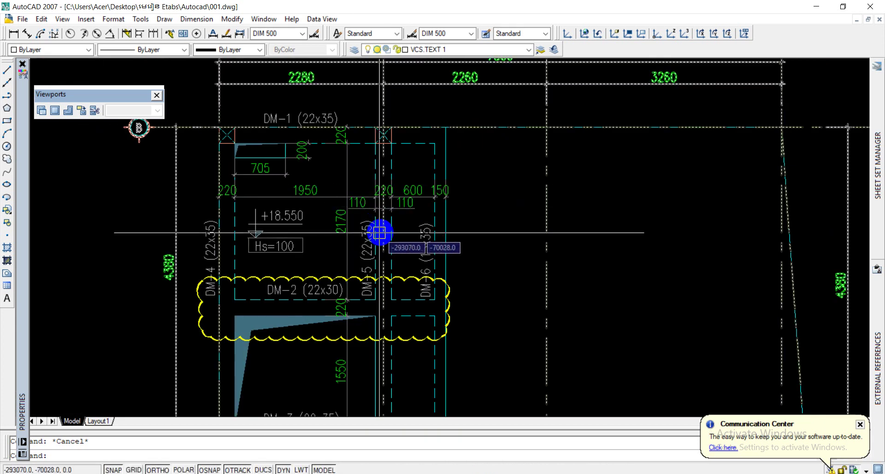
scroll(398, 191, "down", 2)
middle_click_drag(397, 221, 434, 188)
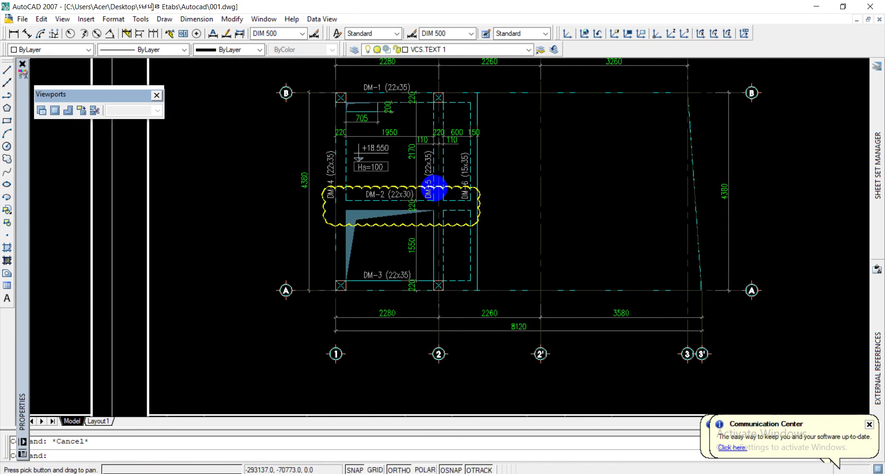
scroll(456, 197, "up", 3)
middle_click_drag(453, 223, 455, 275)
scroll(456, 238, "down", 3)
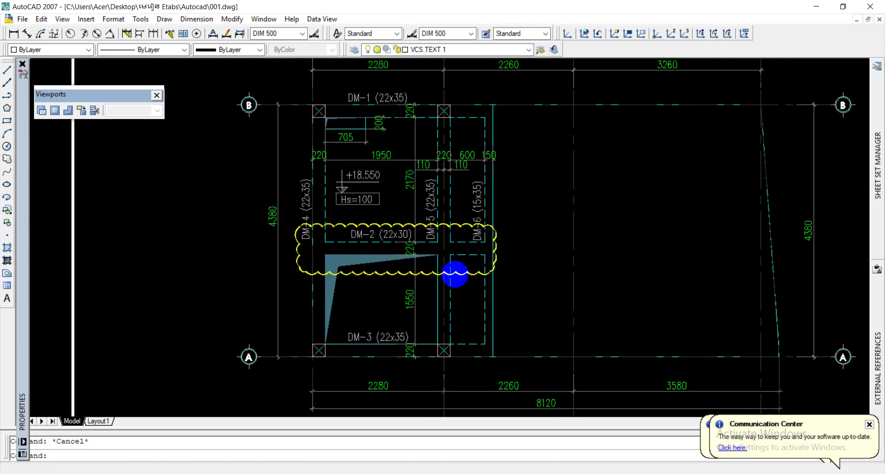
middle_click_drag(437, 315, 438, 286)
middle_click_drag(454, 141, 455, 245)
scroll(456, 212, "up", 3)
scroll(454, 245, "up", 2)
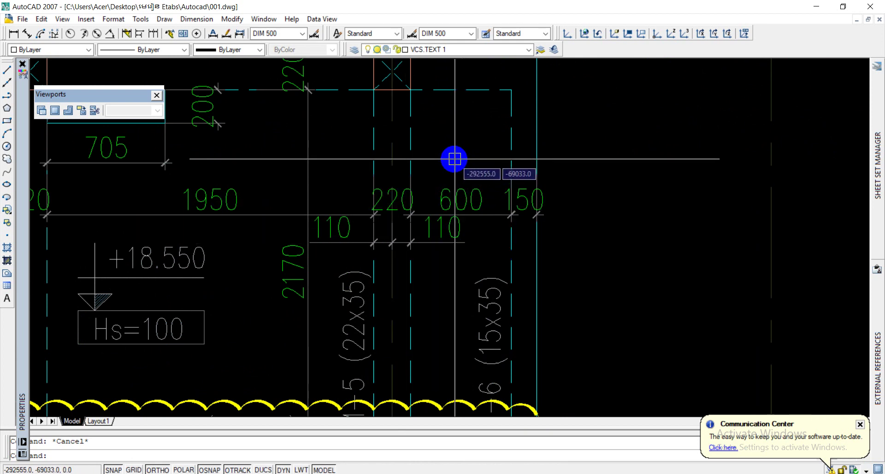
Read DM-2's 220/600/150 dimensions, then return to ETABS and open the story plan view list
middle_click_drag(489, 186, 480, 180)
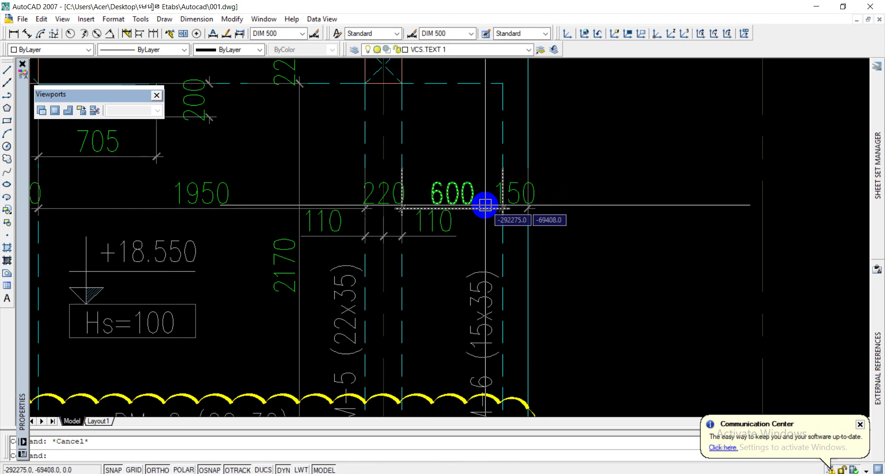
scroll(486, 205, "down", 5)
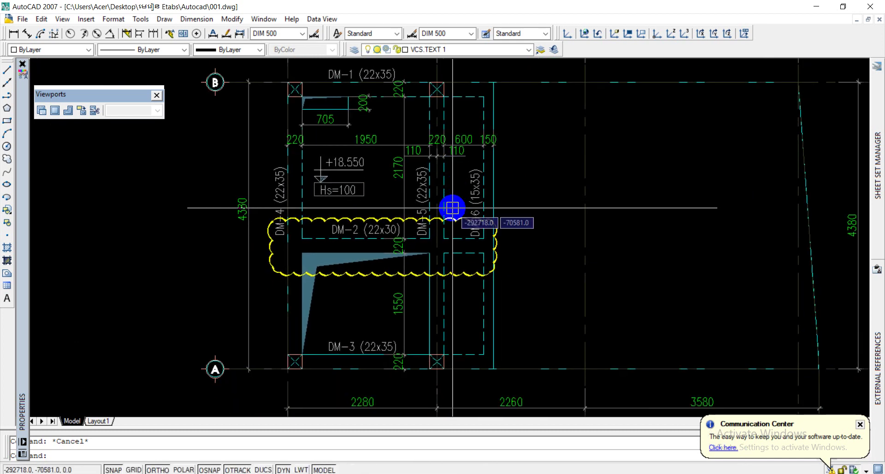
scroll(516, 240, "up", 2)
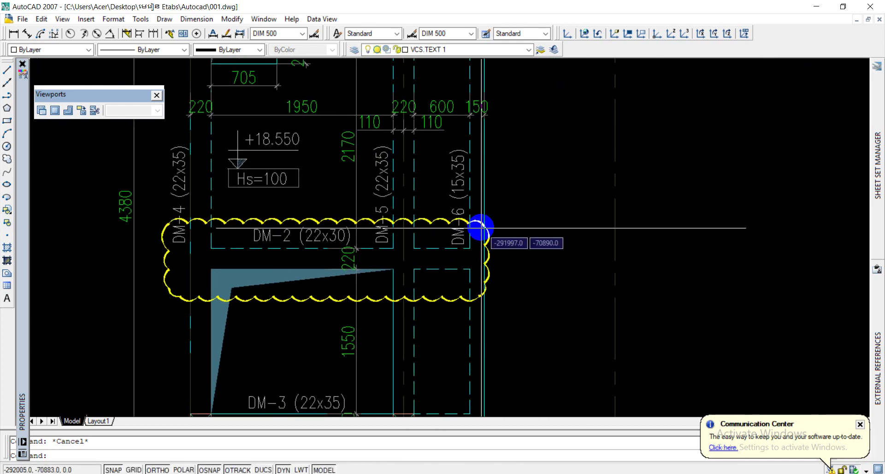
scroll(461, 244, "down", 3)
scroll(451, 262, "up", 1)
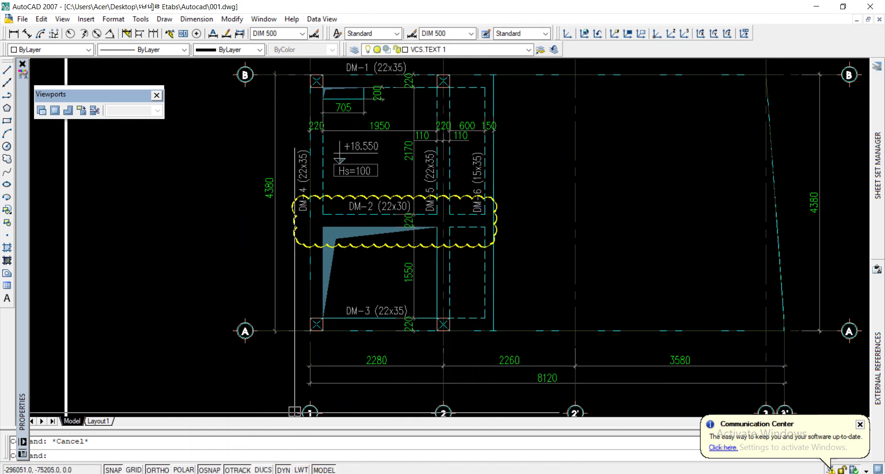
left_click(351, 473)
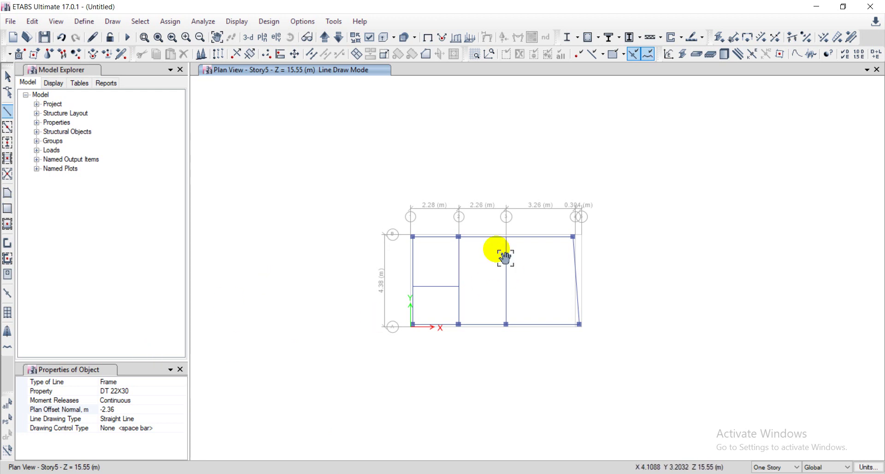
middle_click_drag(504, 252, 494, 223)
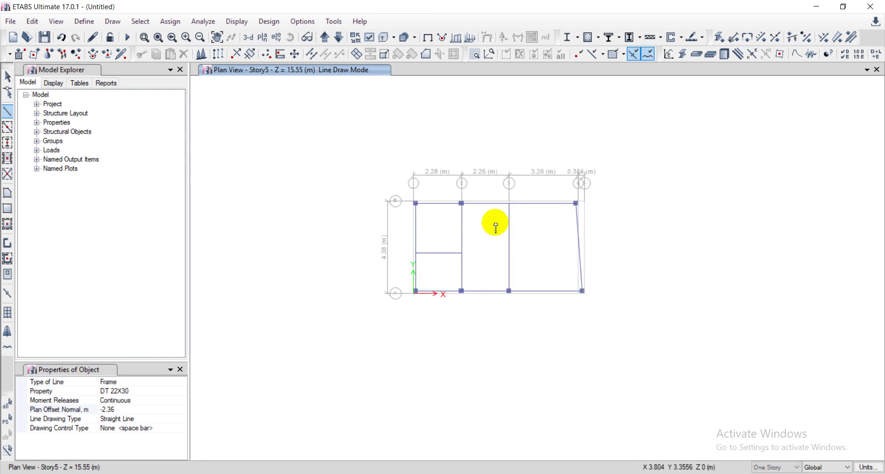
left_click(263, 37)
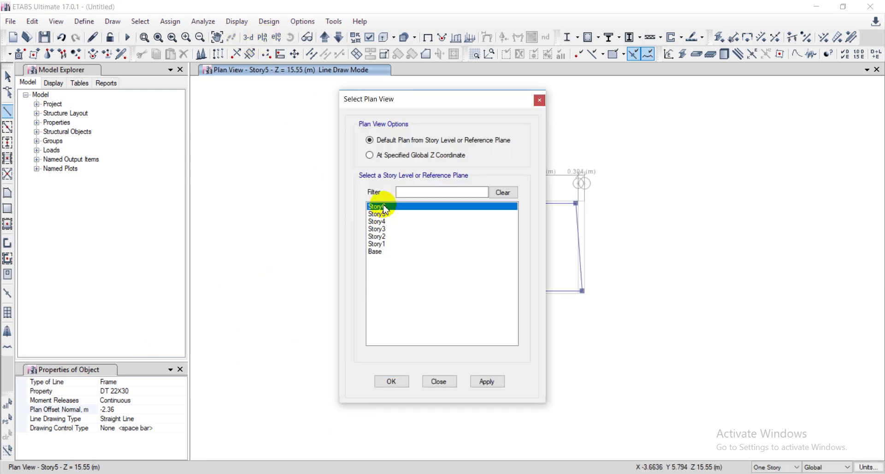
Show the Story6 plan at Z = 18.55 m, centre its grid, and bring up AutoCAD's DM beam plan
left_click(485, 383)
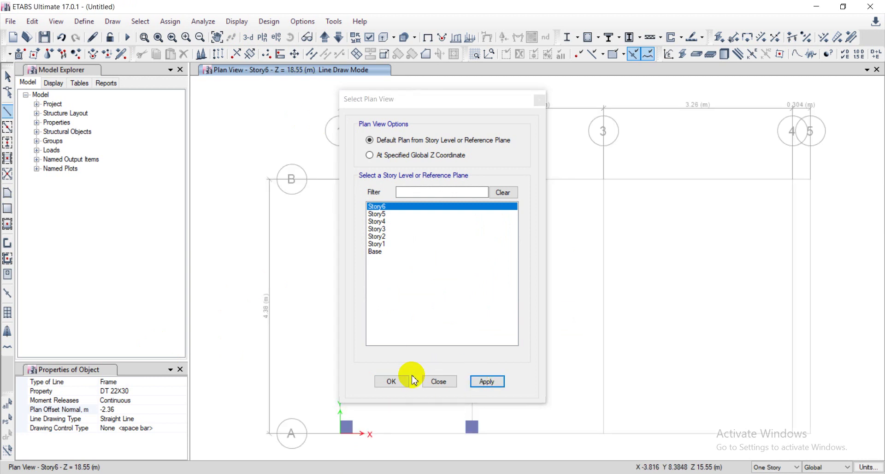
left_click(391, 381)
mouse_move(393, 375)
middle_mouse_down()
mouse_move(403, 294)
mouse_move(397, 279)
mouse_move(381, 278)
middle_mouse_up()
middle_click_drag(432, 260, 420, 281)
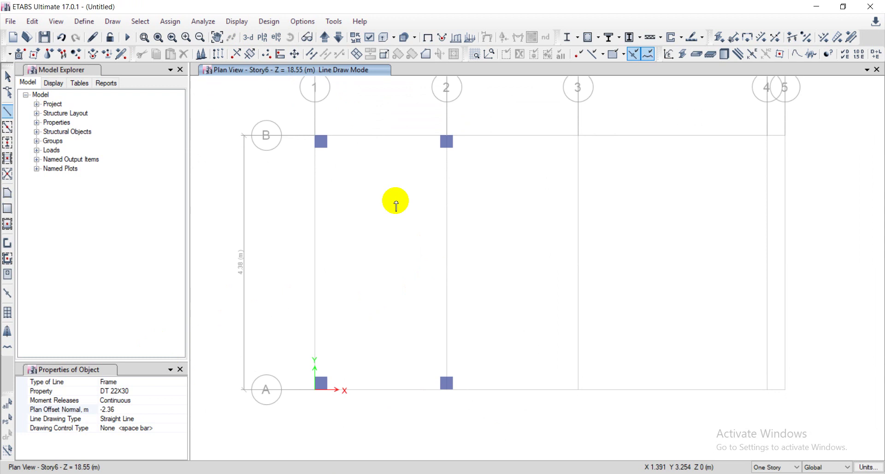
mouse_move(356, 473)
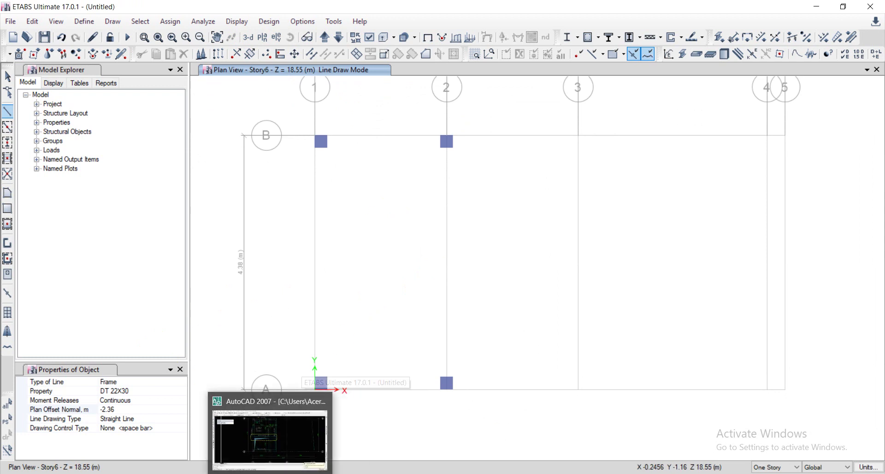
left_click(270, 473)
middle_click_drag(396, 269, 406, 292)
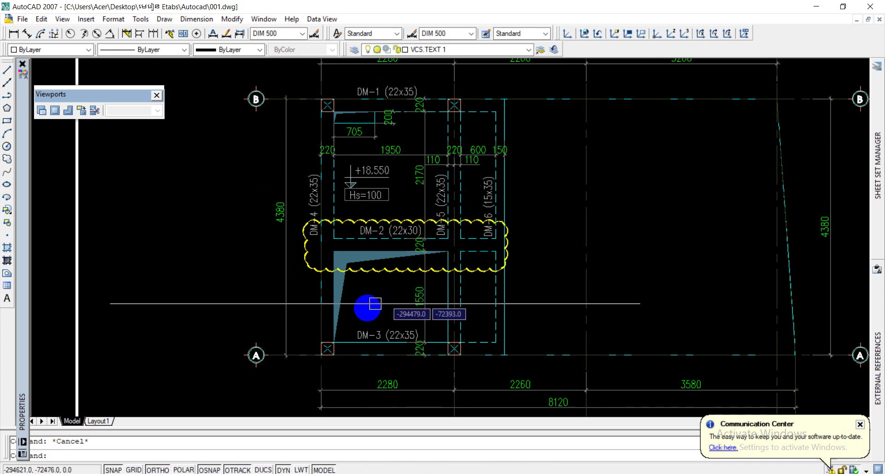
left_click(328, 359)
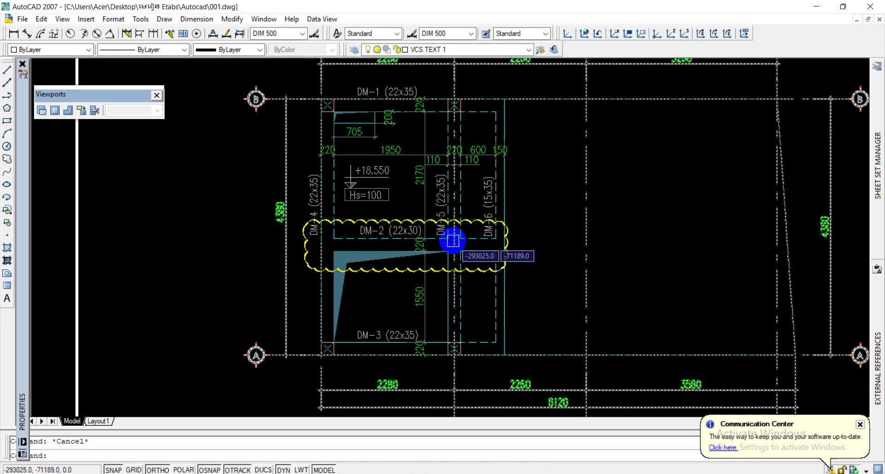
key("Escape")
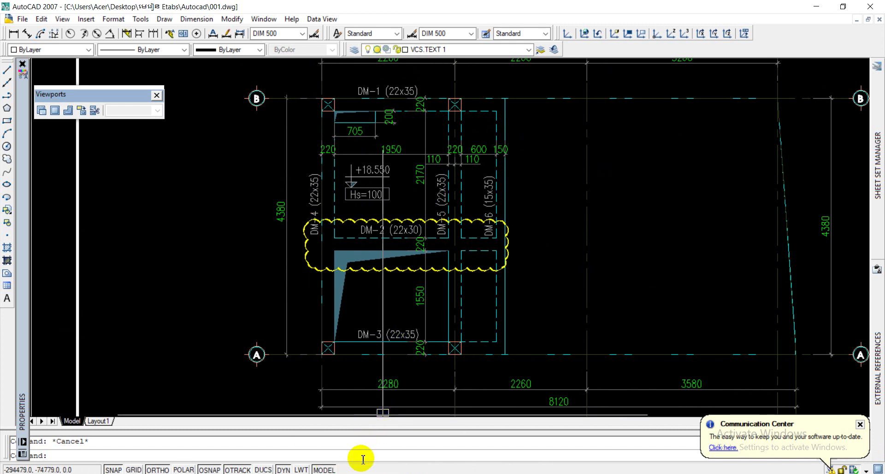
left_click(323, 473)
middle_click_drag(360, 273, 376, 275)
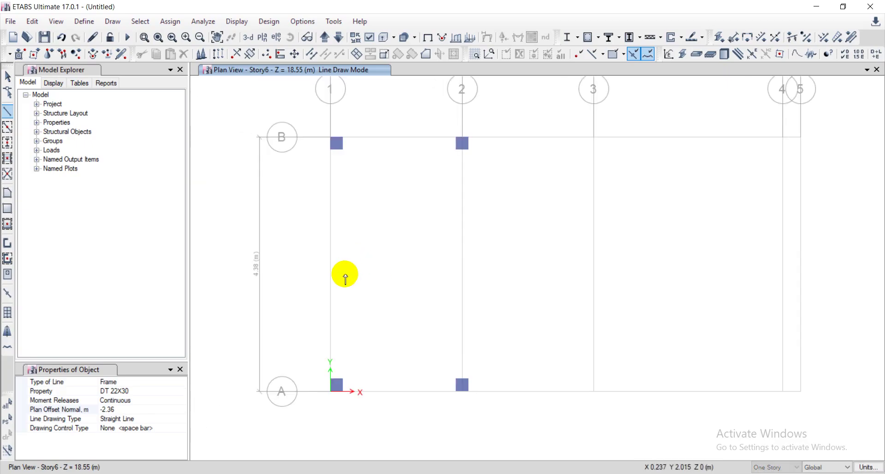
Draw a DH-1 22X35 beam from joint B-1 to the column at B-2
left_click(147, 391)
left_click(182, 391)
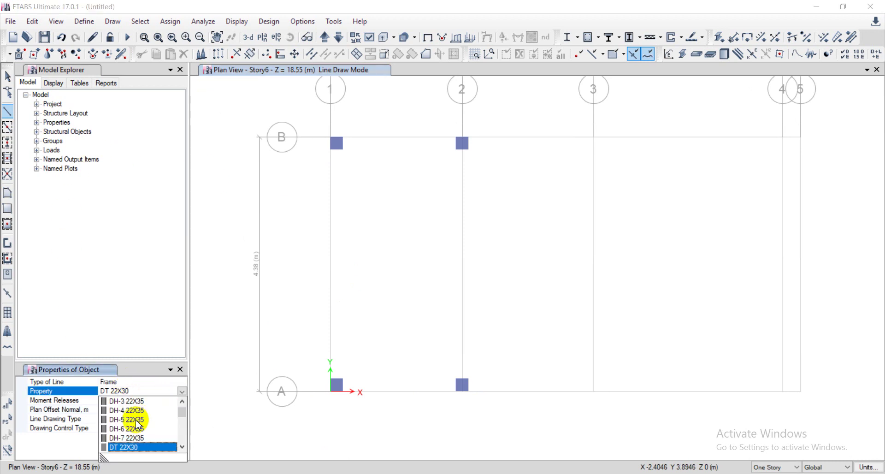
scroll(139, 414, "up", 3)
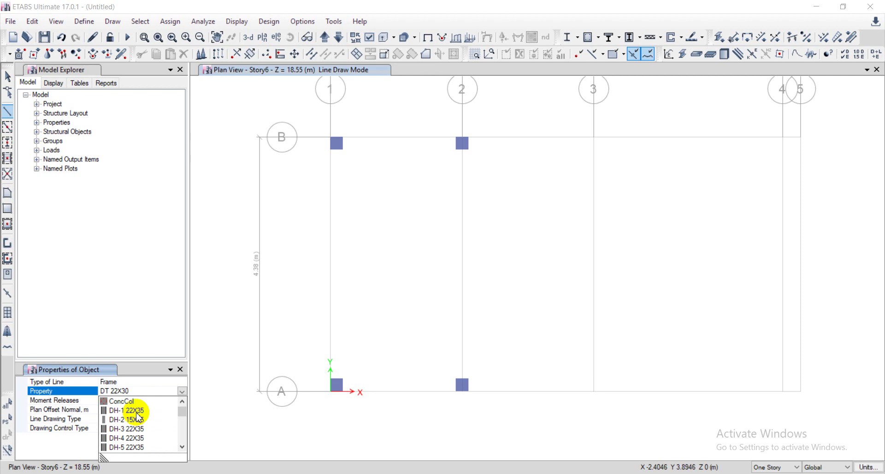
left_click(137, 411)
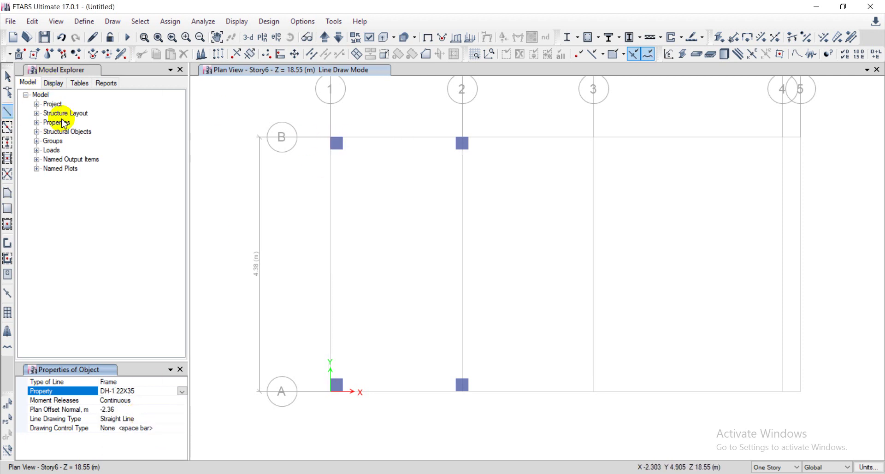
left_click(339, 147)
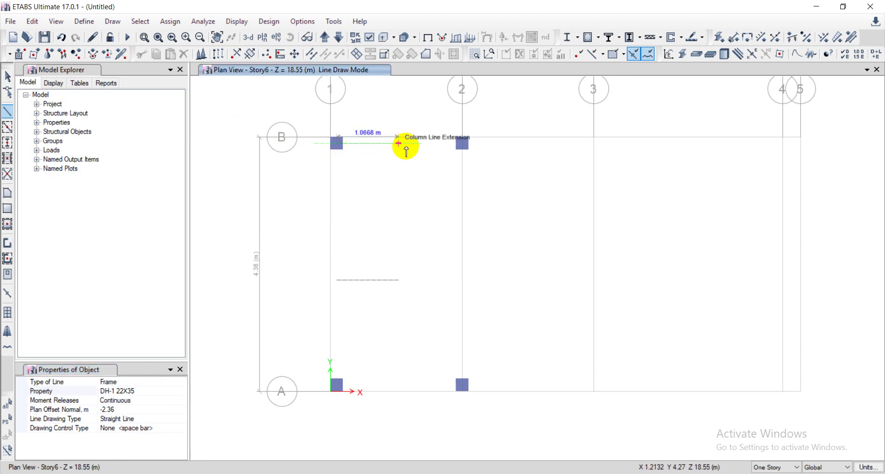
left_click(461, 144)
key("Escape")
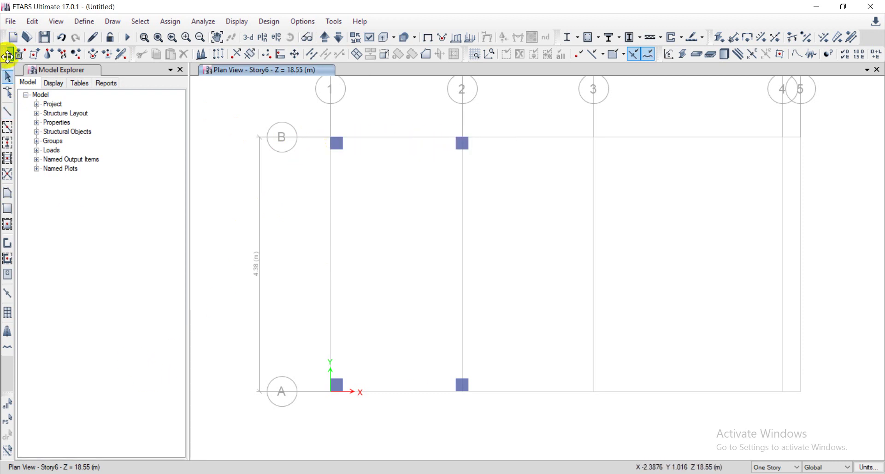
Redraw the DH-1 22X35 beam between the B-1 and B-2 columns using Draw Frame
left_click(8, 112)
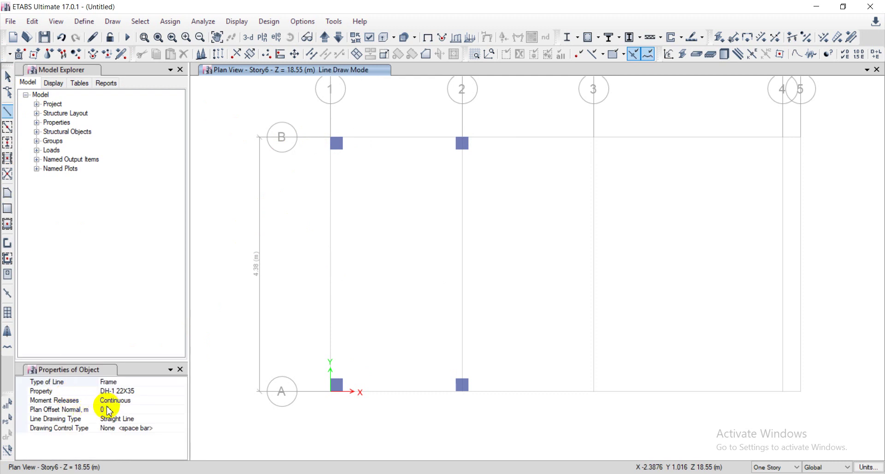
left_click(152, 391)
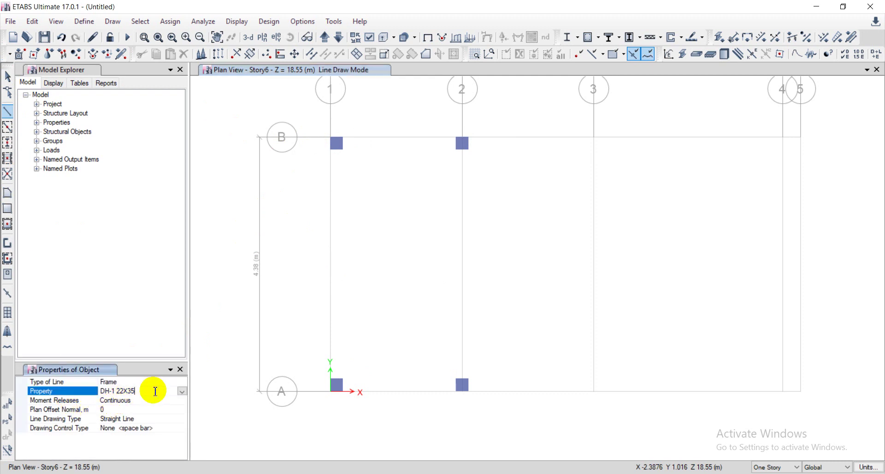
left_click(183, 391)
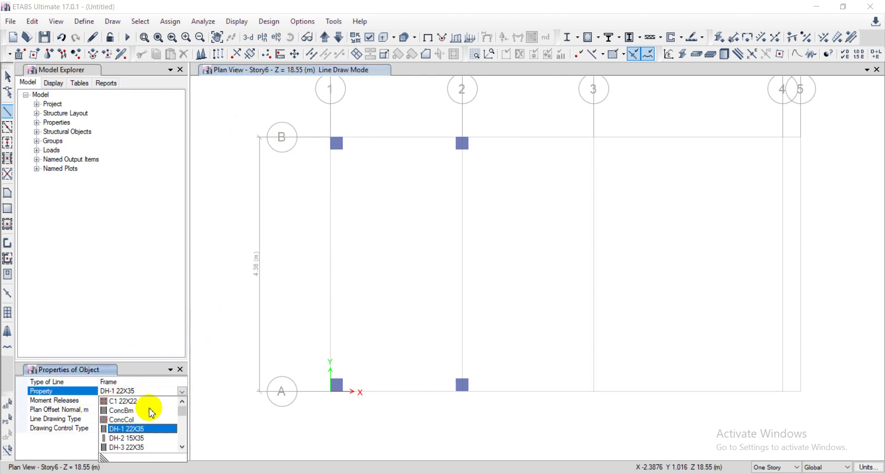
scroll(137, 411, "up", 2)
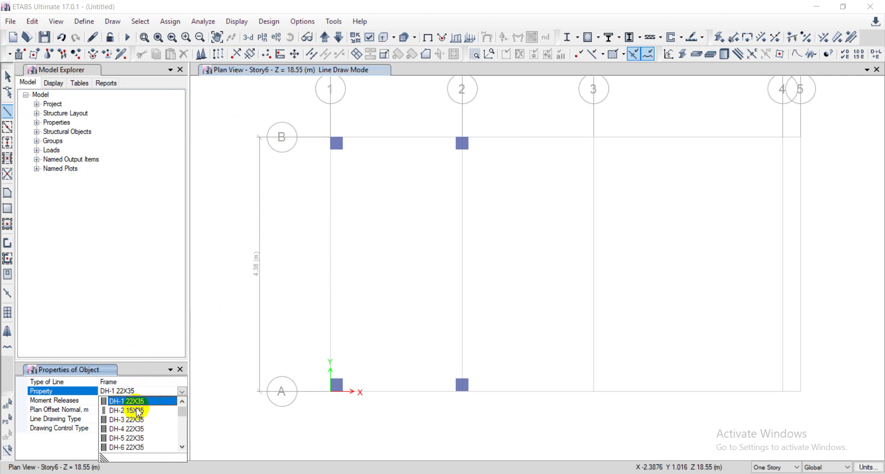
left_click(140, 402)
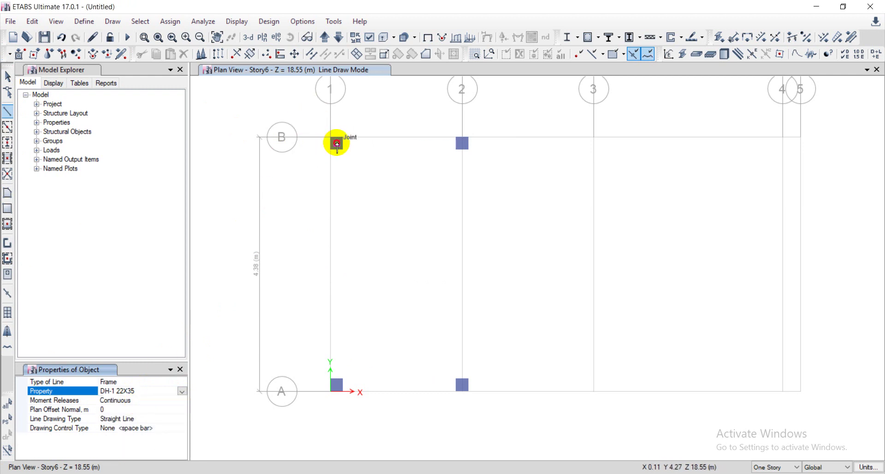
left_click(336, 143)
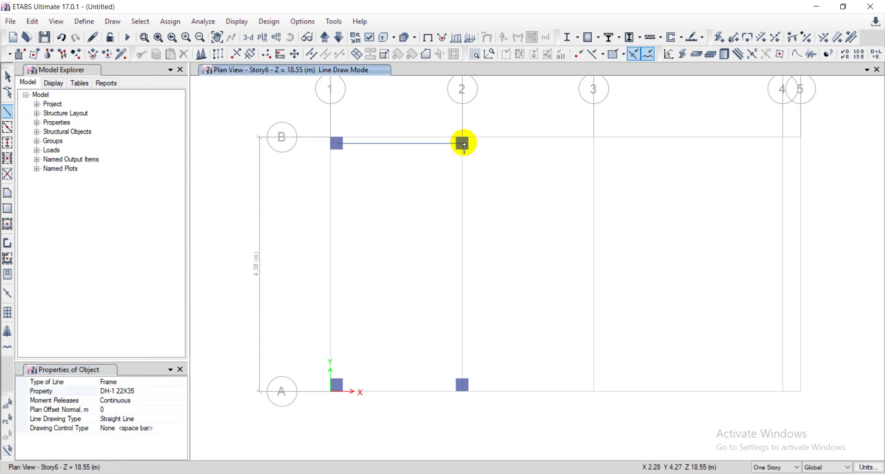
double_click(464, 145)
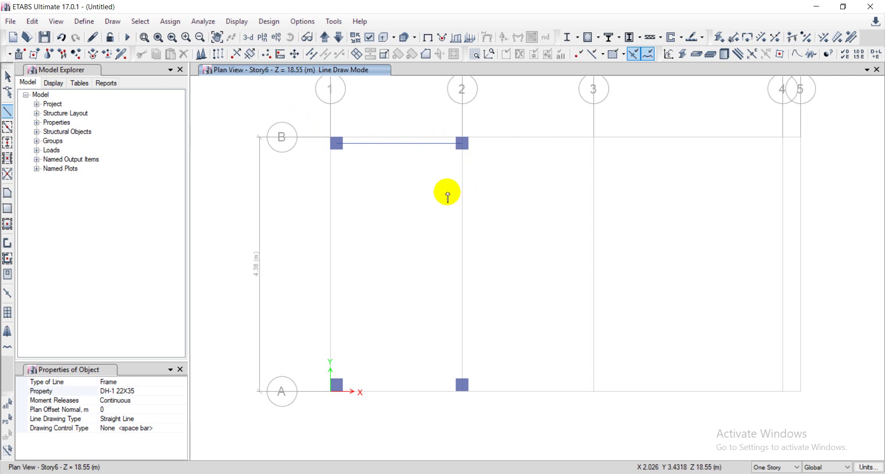
middle_click_drag(440, 200, 437, 196)
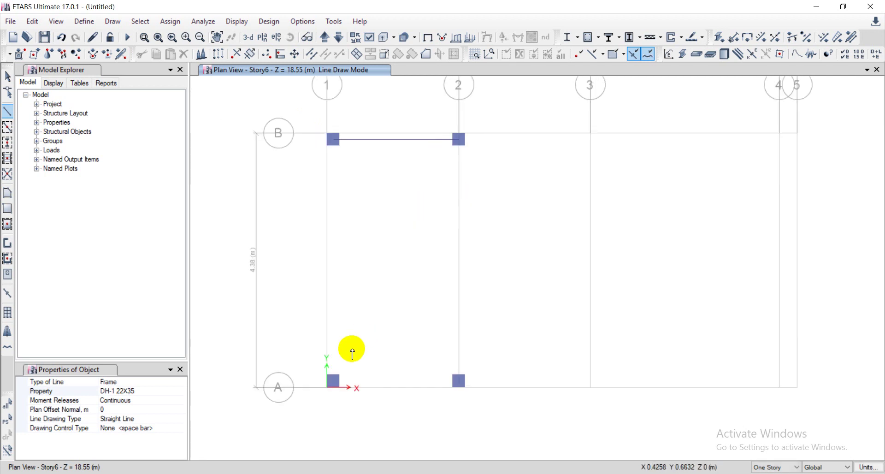
Set the new-frame section to DT 22X30 and bring up AutoCAD's floor plan
left_click(142, 390)
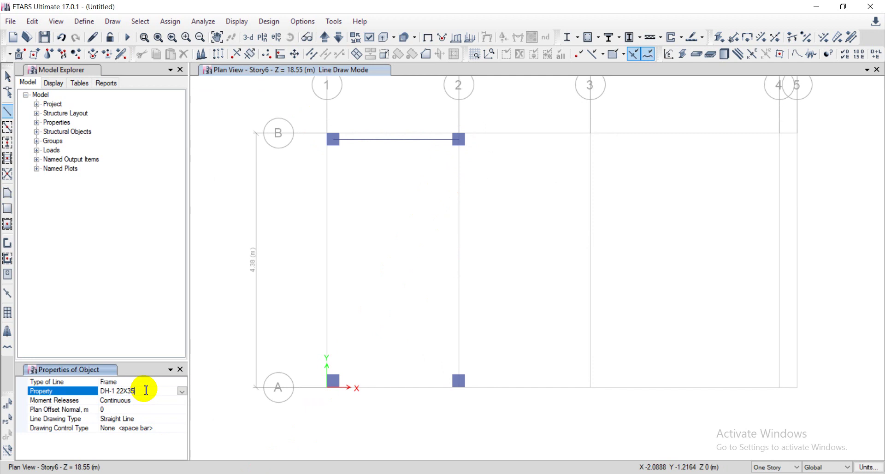
left_click(181, 391)
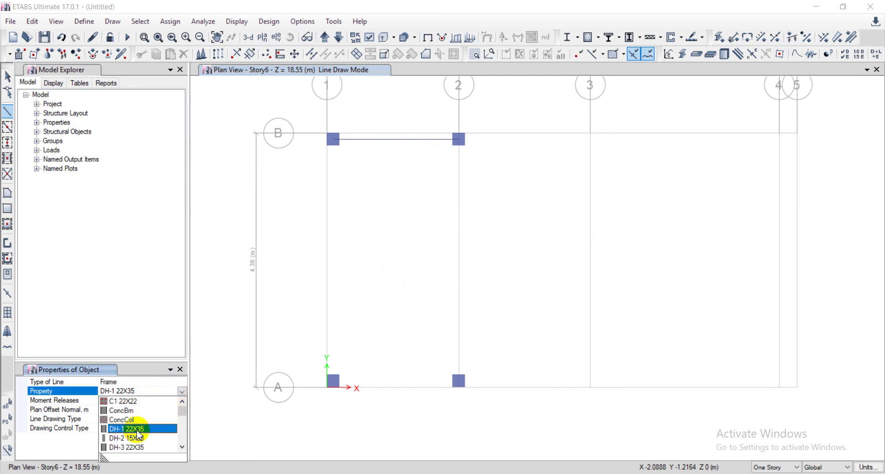
scroll(139, 439, "down", 1)
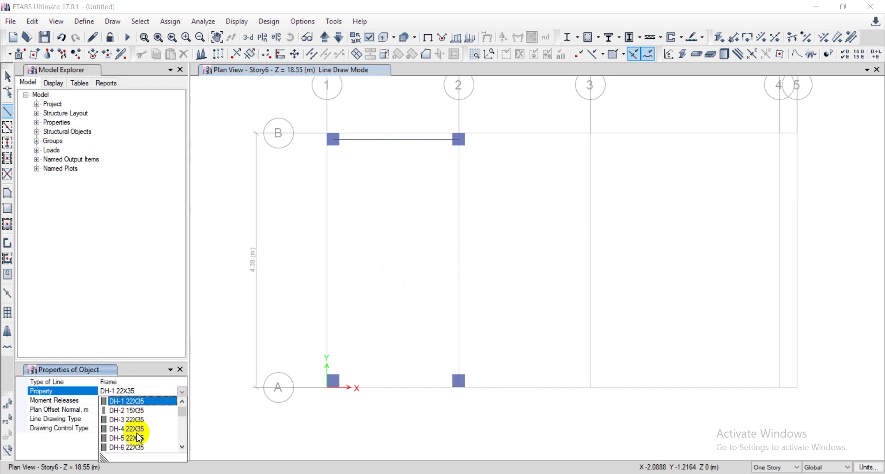
scroll(139, 438, "down", 1)
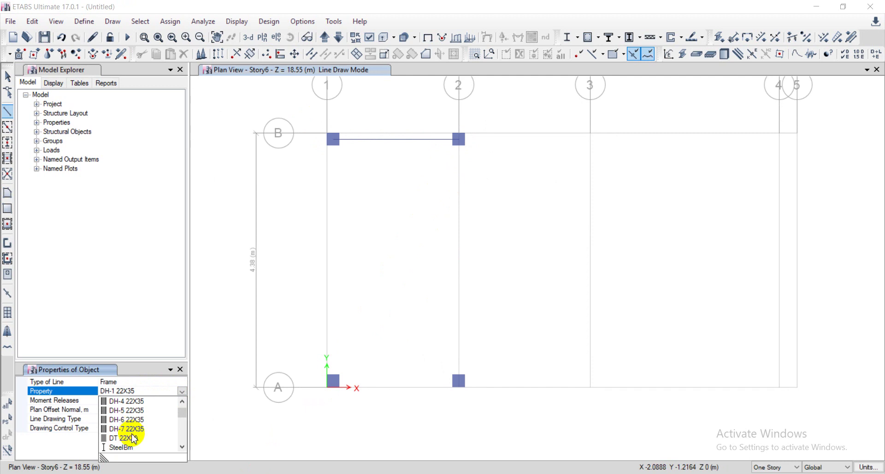
left_click(125, 438)
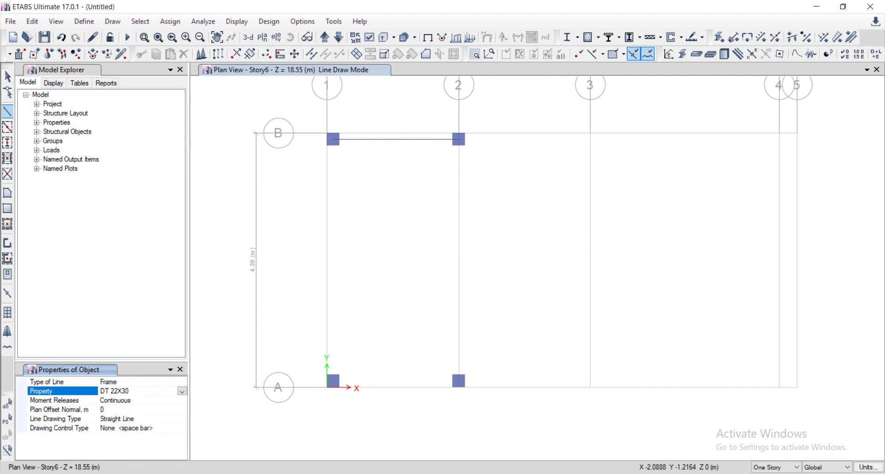
left_click(271, 473)
scroll(394, 229, "up", 2)
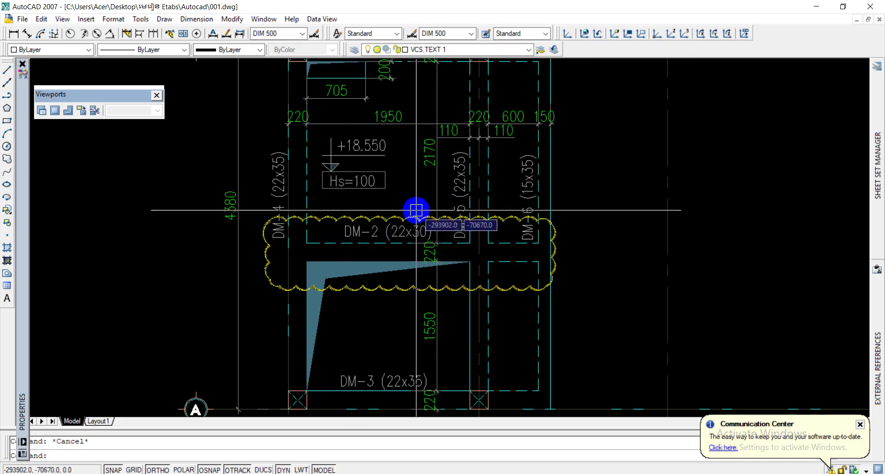
Zoom around the DM-2 (22x30) beam in the AutoCAD floor plan, then return to ETABS Story6
mouse_move(416, 210)
middle_mouse_down()
mouse_move(423, 261)
mouse_move(387, 216)
middle_mouse_up()
scroll(397, 257, "up", 2)
scroll(387, 216, "down", 5)
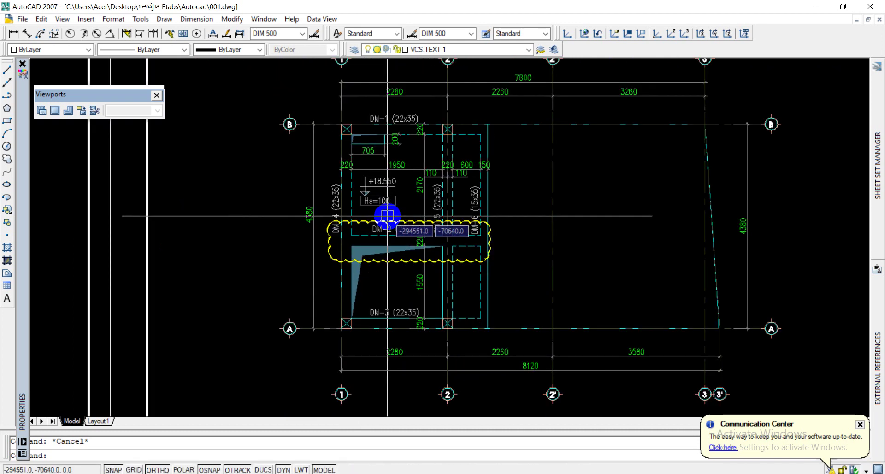
scroll(388, 215, "up", 5)
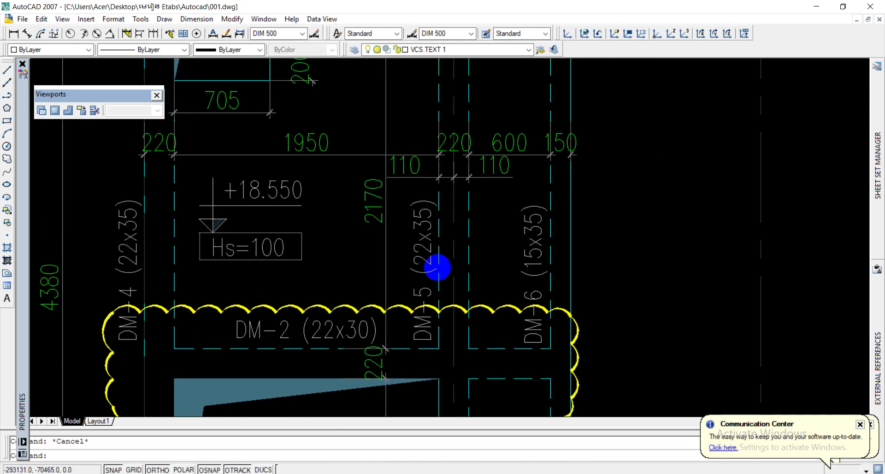
scroll(437, 267, "down", 2)
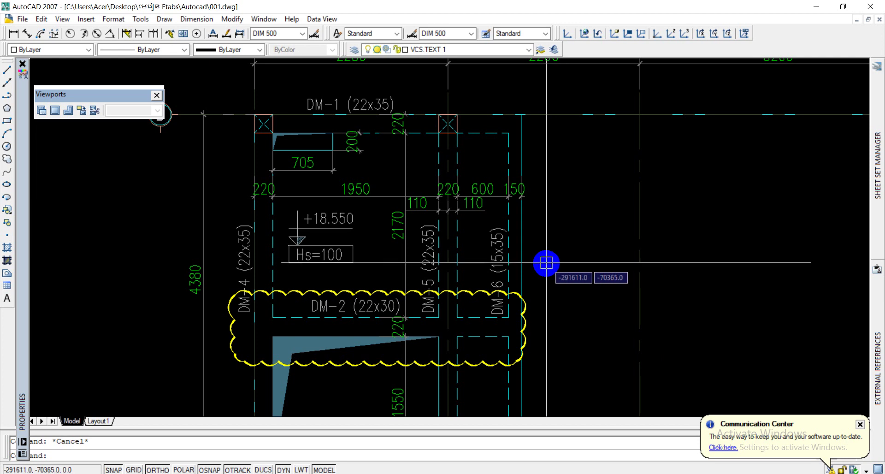
scroll(415, 228, "down", 4)
middle_click_drag(366, 191, 332, 151)
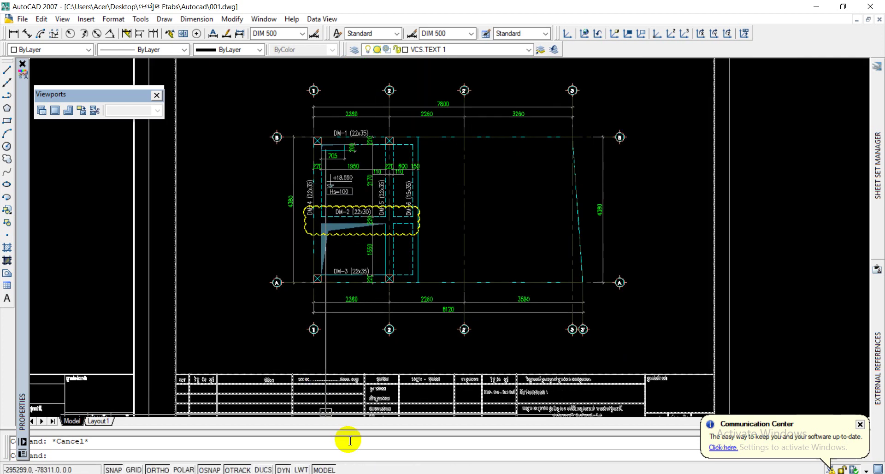
left_click(357, 473)
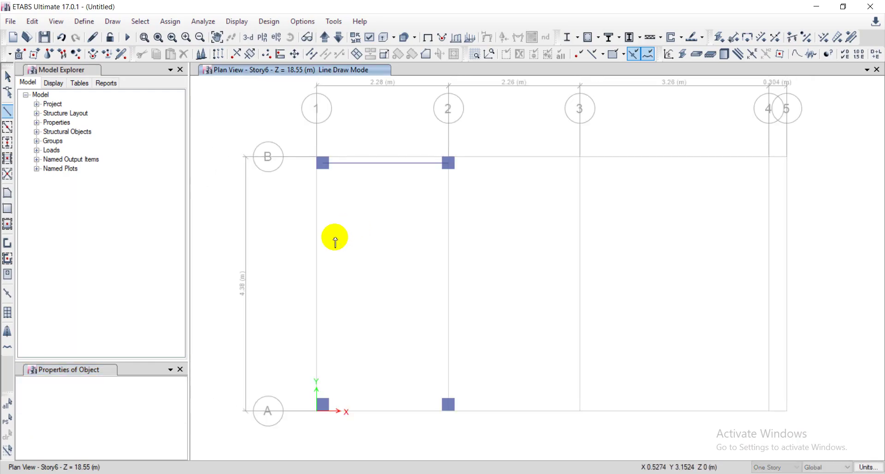
Draw a DT 22X30 beam from joint B/1 to B/2 with a -2.39 m plan offset
left_click(8, 111)
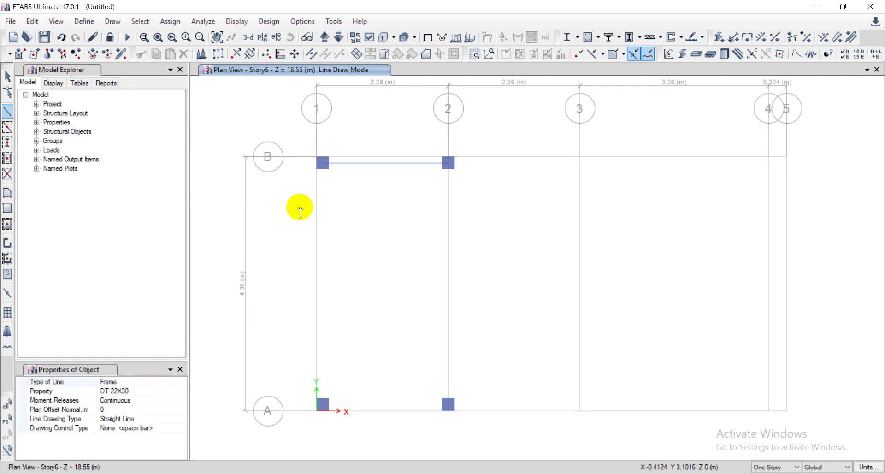
left_click(116, 410)
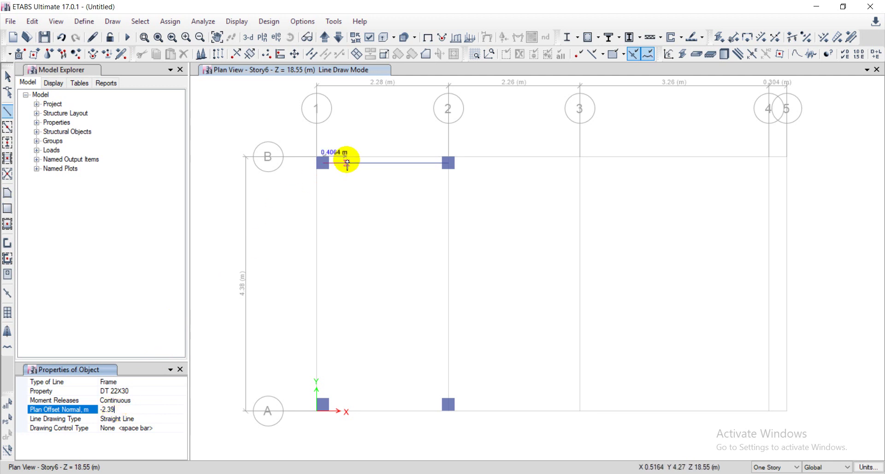
left_click(324, 165)
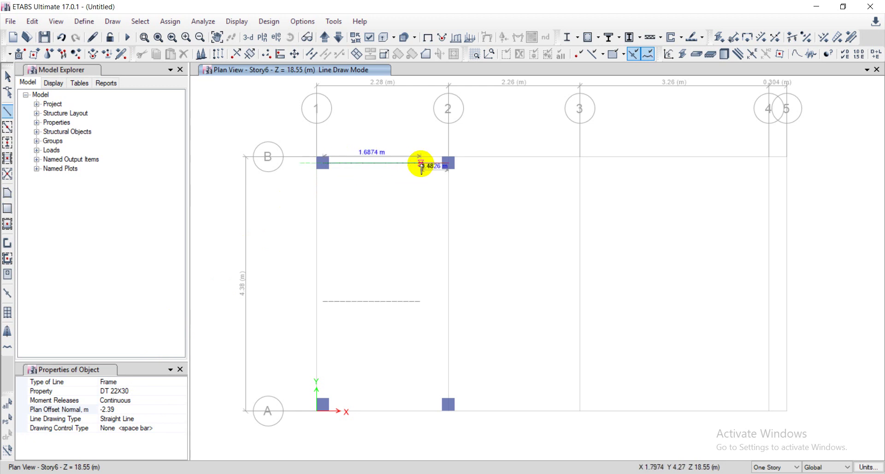
double_click(450, 163)
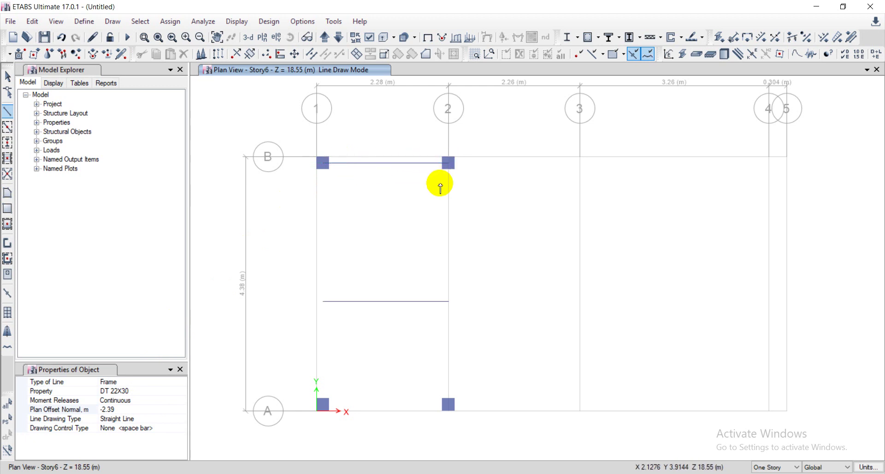
mouse_move(383, 204)
middle_mouse_down()
mouse_move(396, 189)
mouse_move(393, 198)
middle_mouse_up()
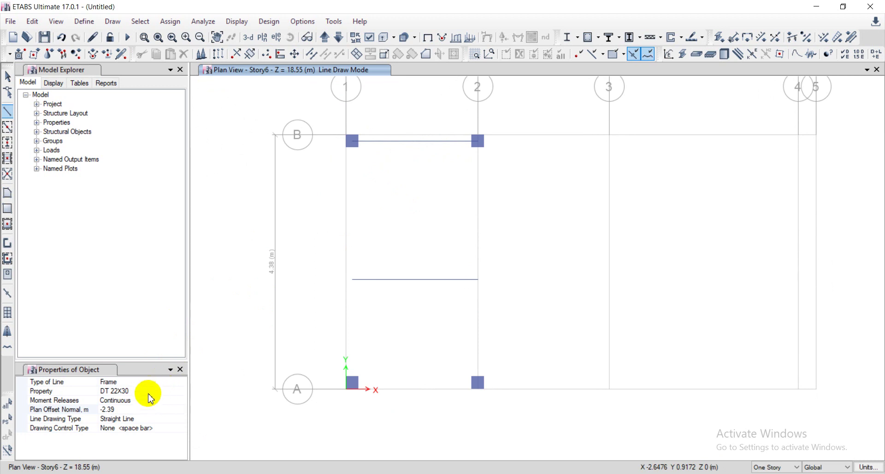
left_click(168, 391)
left_click(182, 392)
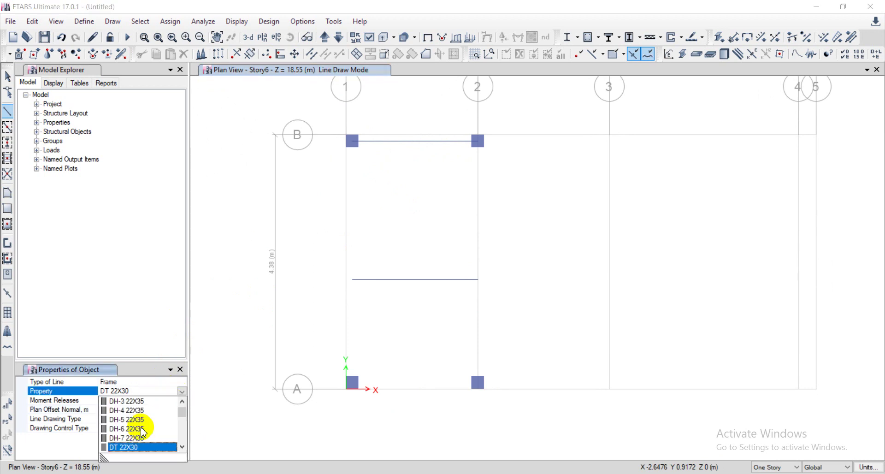
left_click(272, 473)
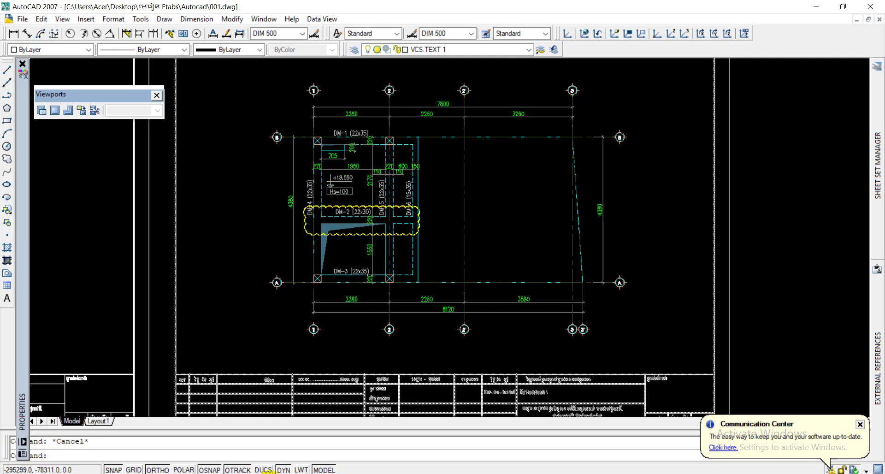
left_click(260, 472)
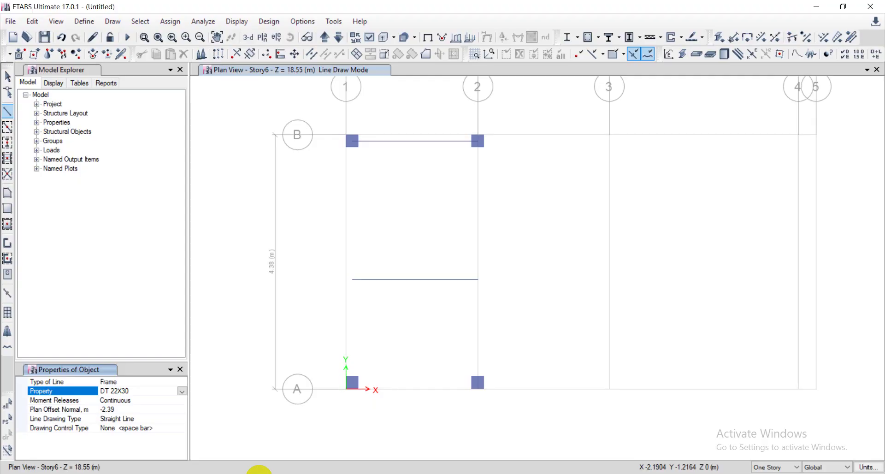
Draw a DH-4 22X35 beam along grid 1 from column B-1 to column A-1
left_click(129, 408)
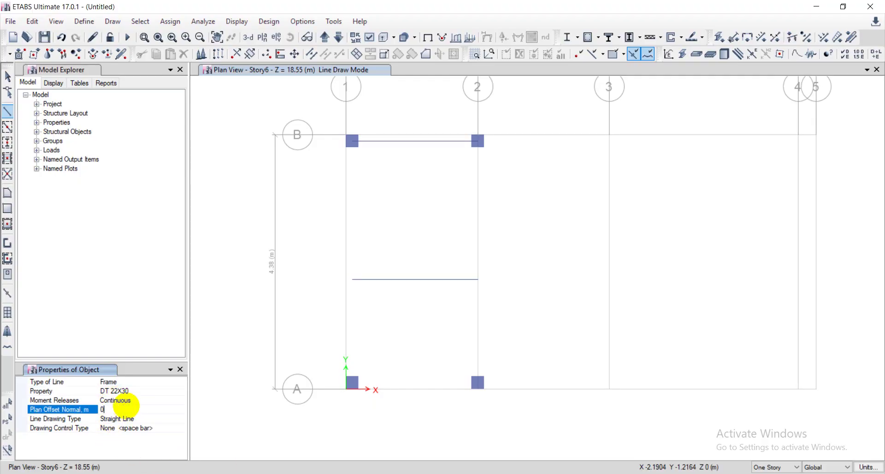
left_click(126, 391)
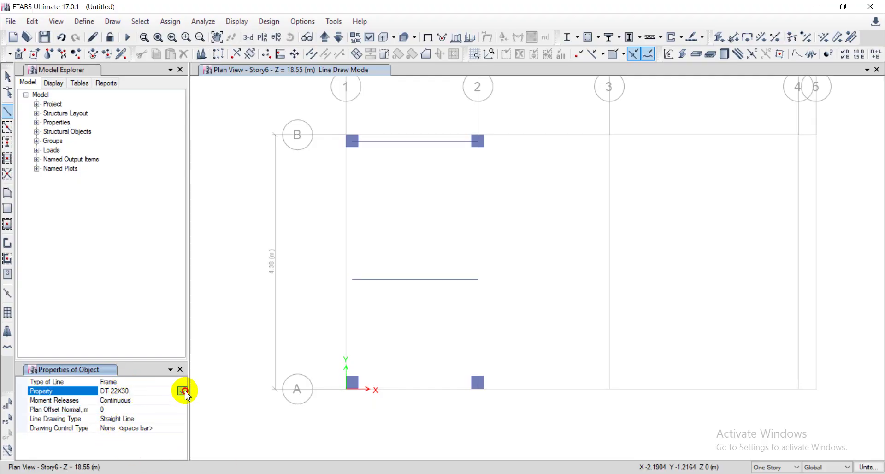
left_click(183, 391)
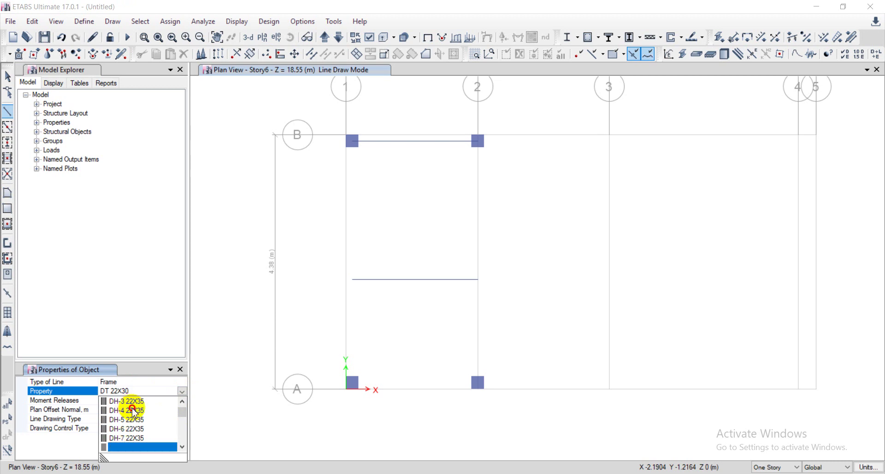
left_click(126, 409)
left_click(352, 141)
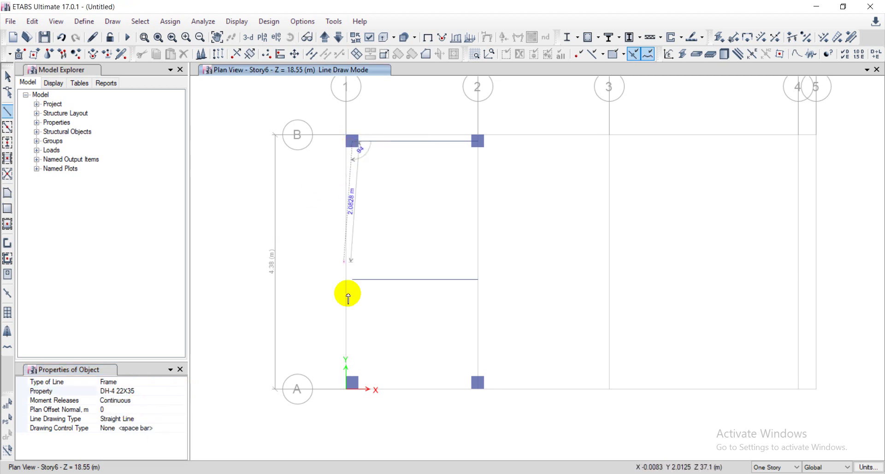
left_click(352, 382)
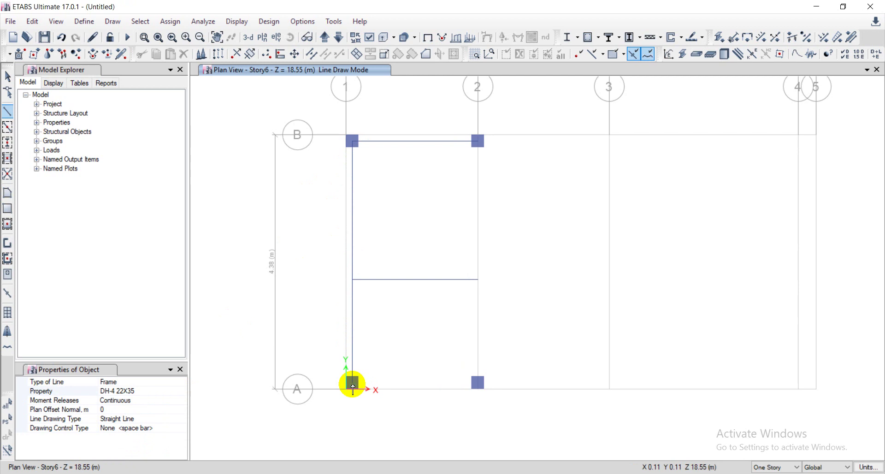
left_click(143, 391)
left_click(182, 391)
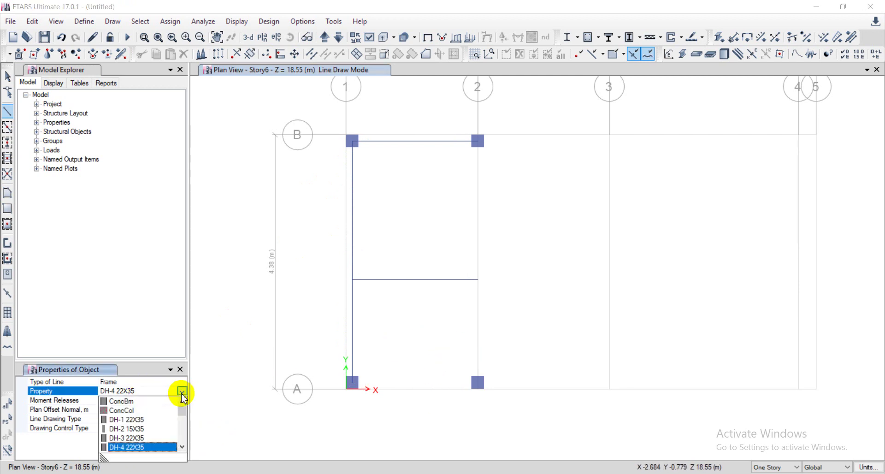
left_click(223, 458)
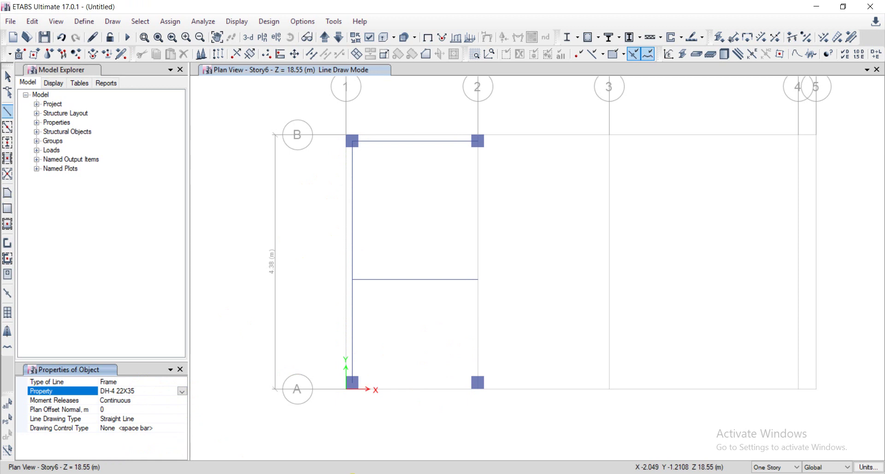
mouse_move(356, 473)
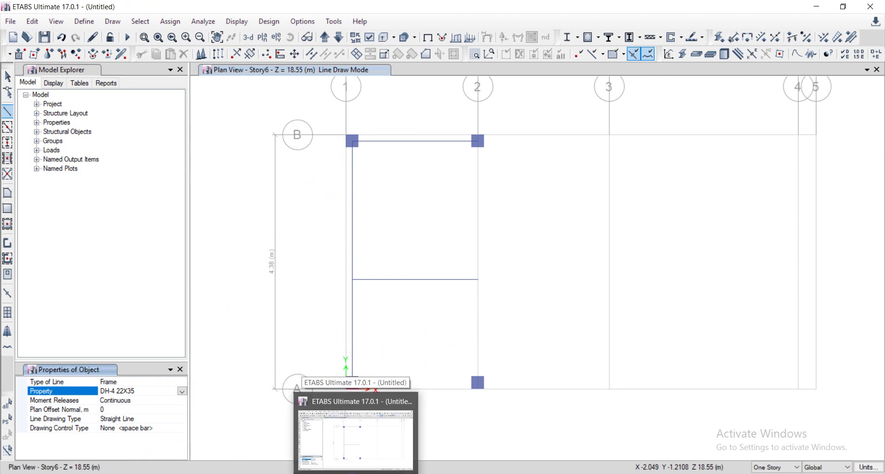
left_click(356, 473)
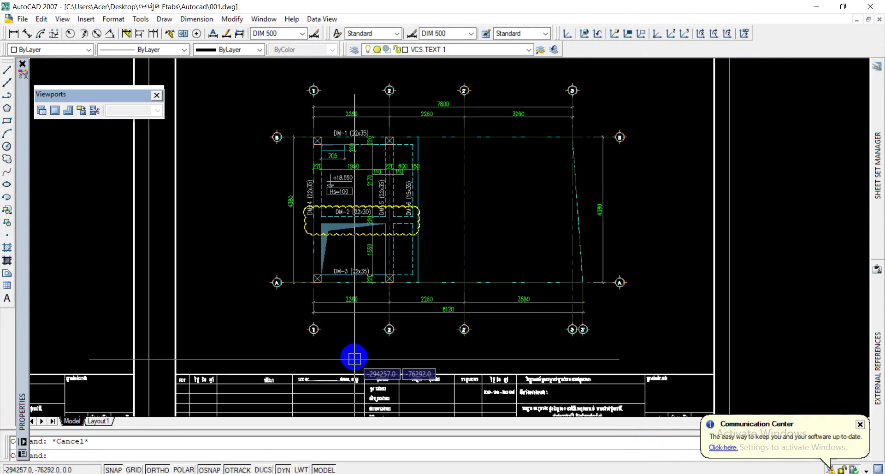
scroll(355, 177, "up", 3)
middle_click_drag(357, 275, 379, 235)
middle_click_drag(380, 303, 380, 336)
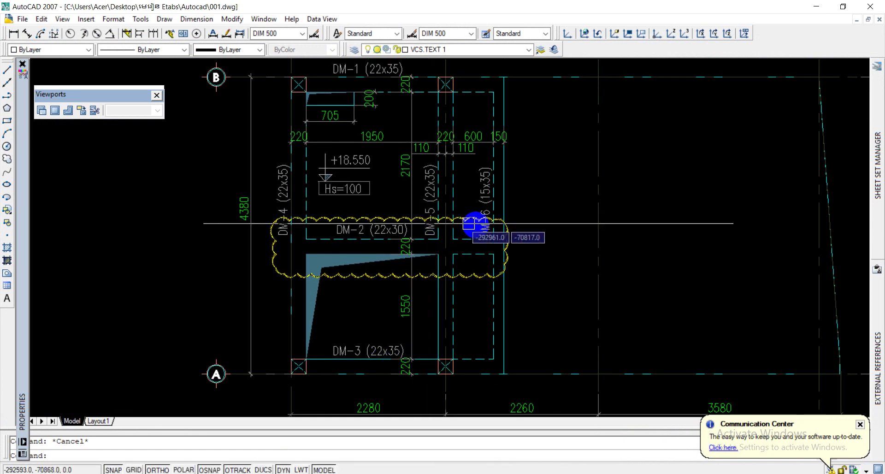
left_click(323, 473)
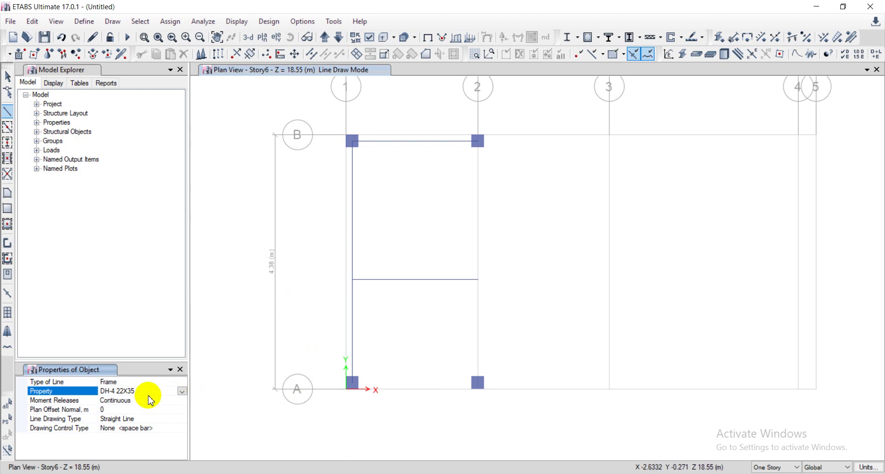
Draw a DH-3 22X35 beam from joint A-1 to joint A-2 and begin the next beam at B-2
left_click(182, 391)
left_click(138, 437)
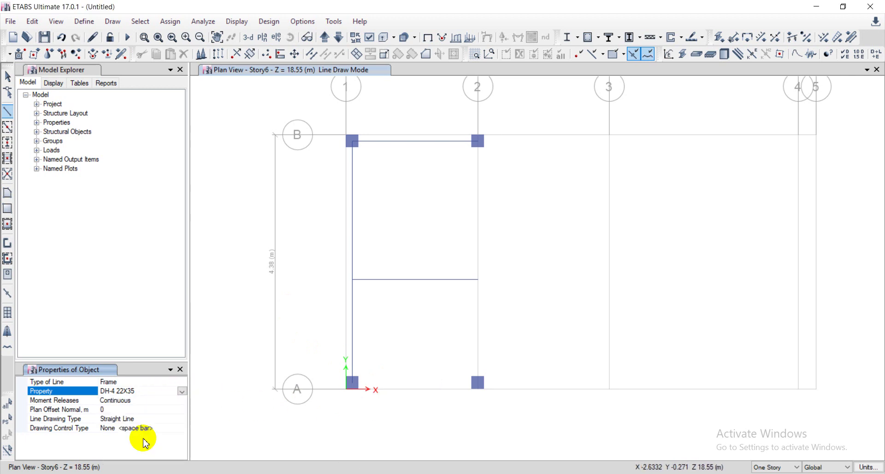
left_click(354, 384)
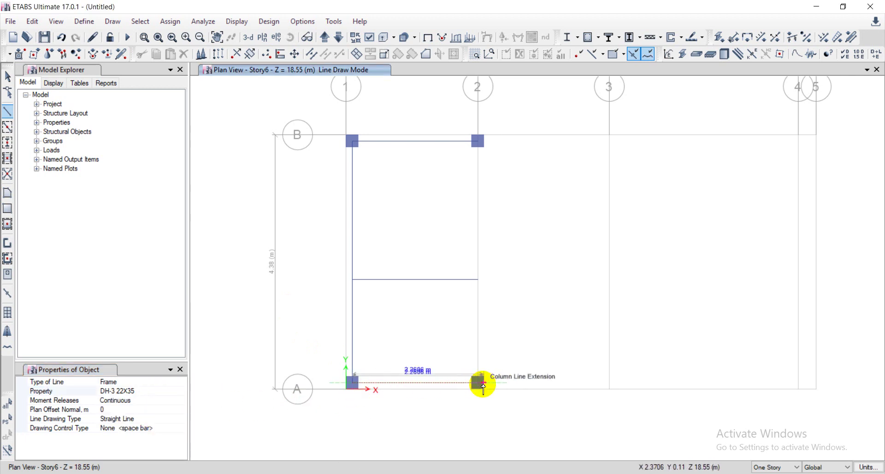
left_click(480, 383)
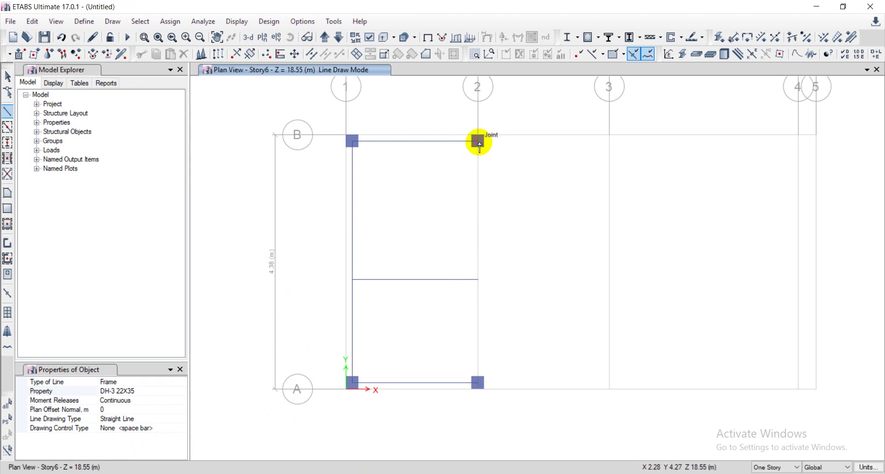
left_click(479, 143)
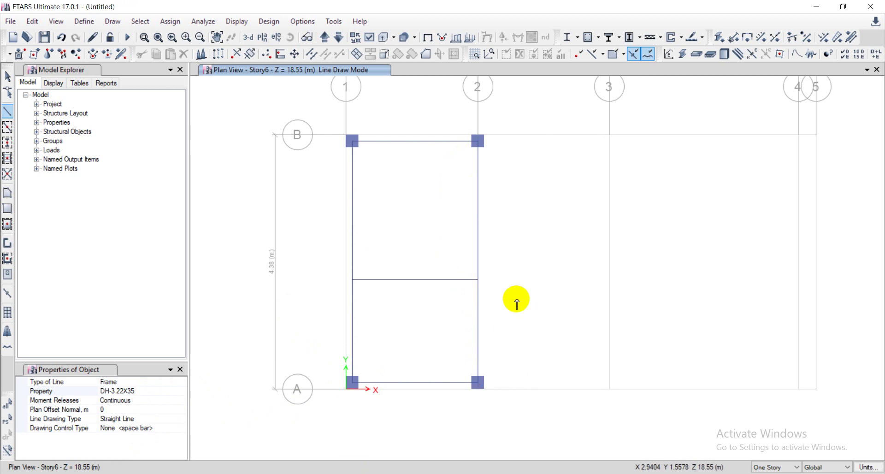
left_click(165, 392)
Select DH-5 22X35 as the beam section
left_click(182, 391)
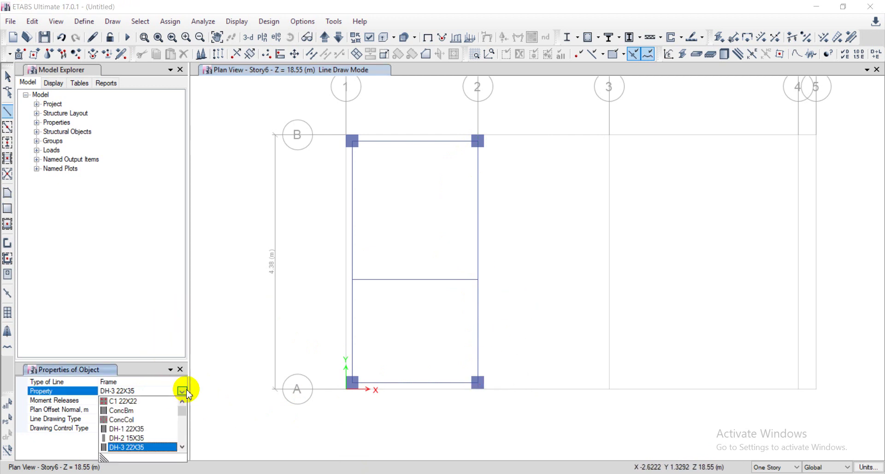
scroll(144, 441, "down", 1)
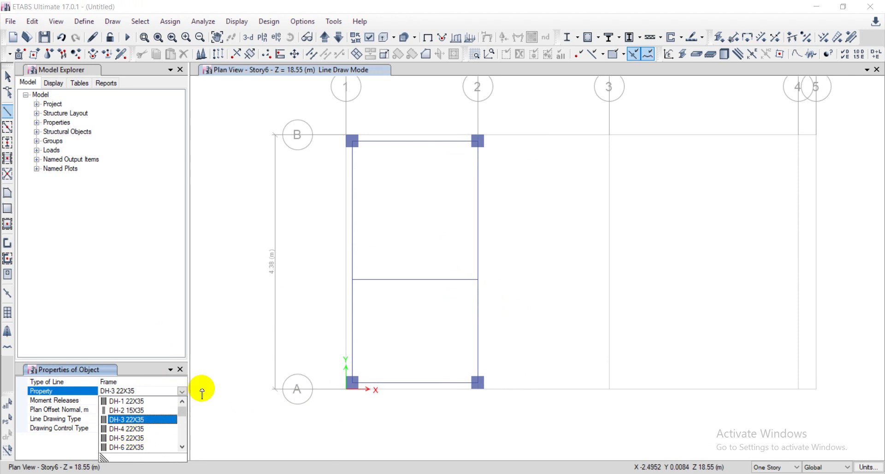
left_click(183, 392)
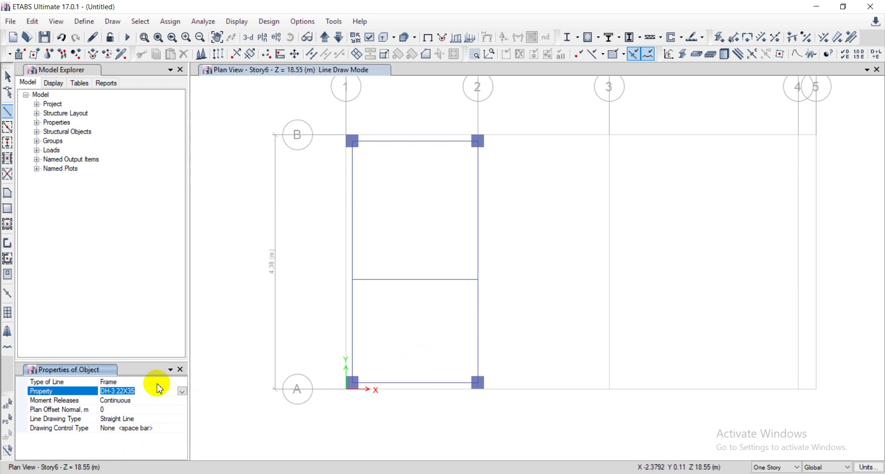
left_click(182, 391)
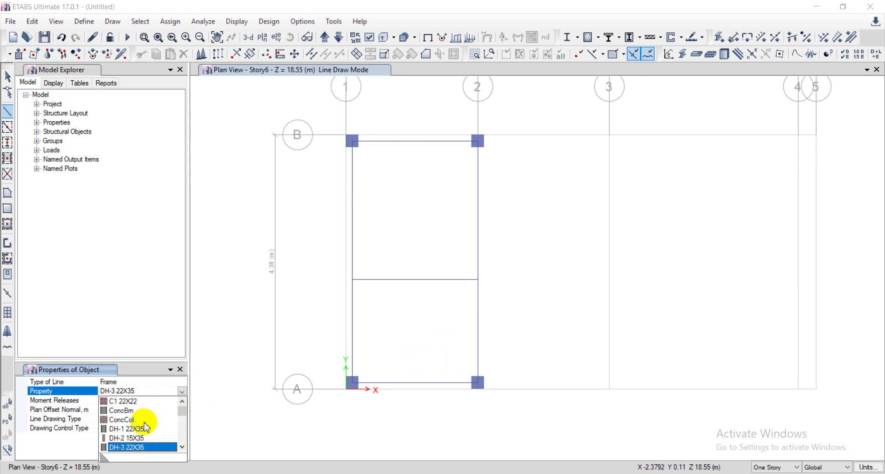
scroll(136, 441, "down", 1)
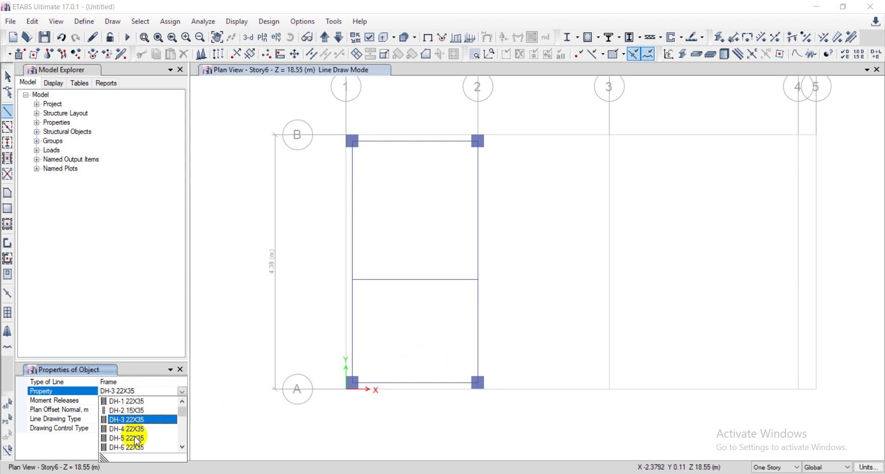
left_click(137, 440)
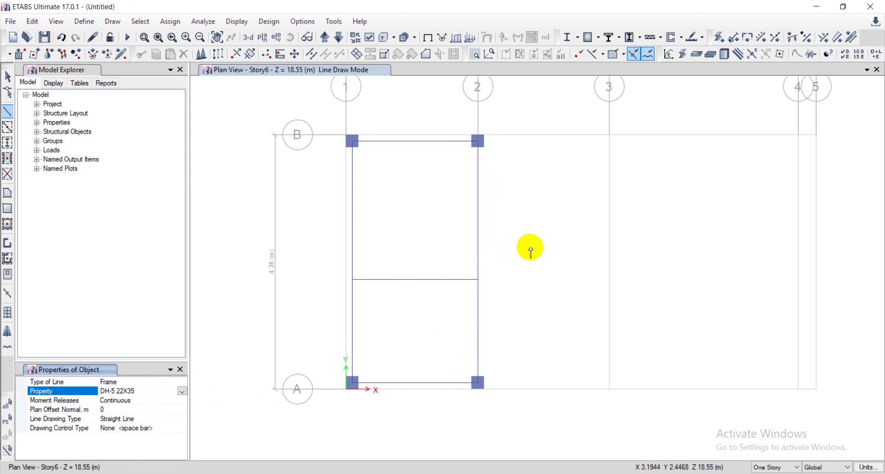
Restart frame drawing and place the DH-5 beam from joint B-2 to joint A-2
key("Escape")
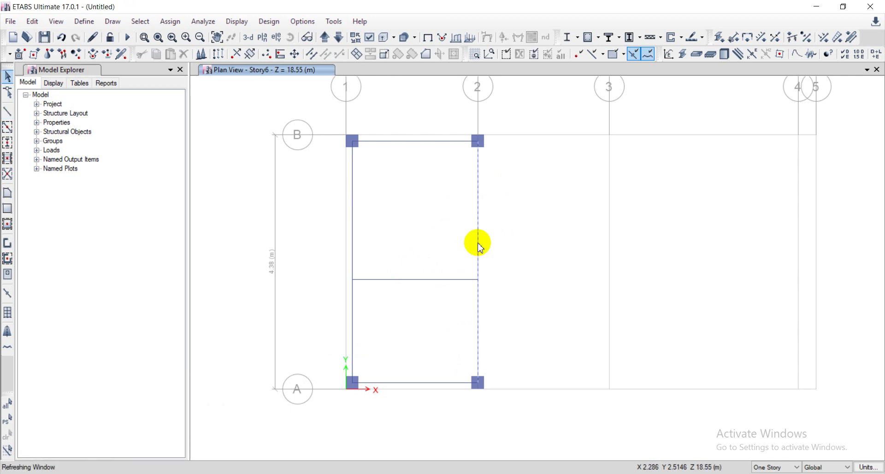
left_click(6, 114)
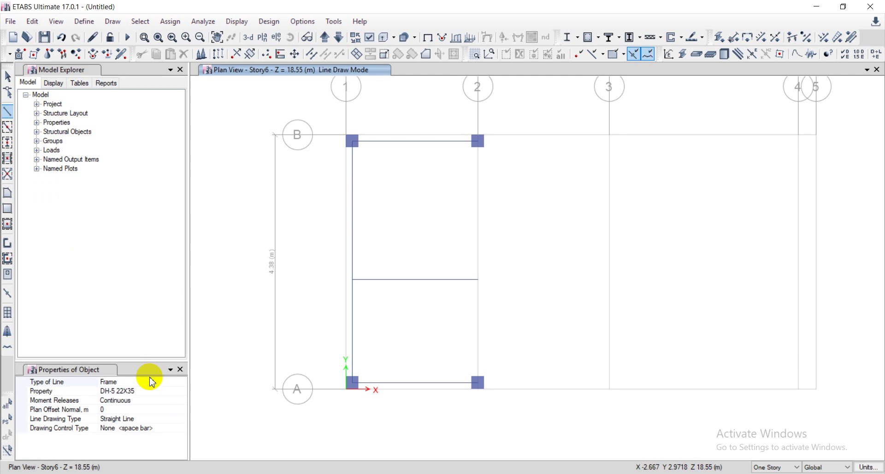
left_click(164, 391)
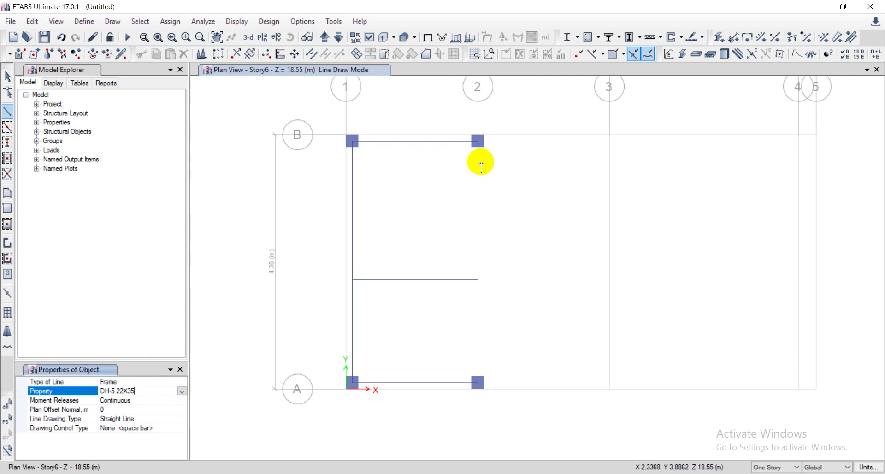
left_click(478, 143)
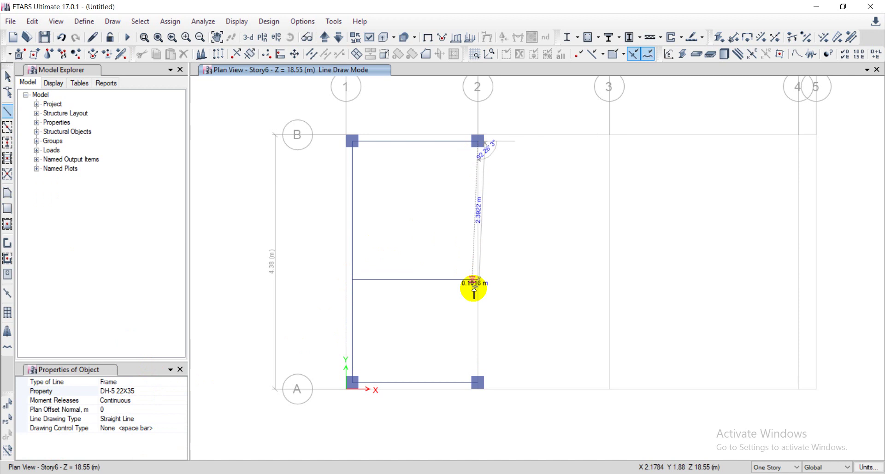
left_click(481, 383)
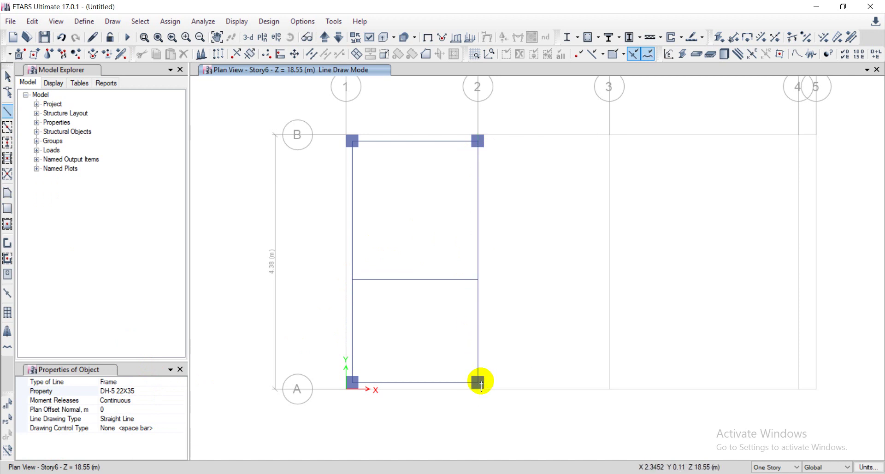
Switch the section for the next beam to DH-6 22X35
left_click(165, 391)
left_click(182, 392)
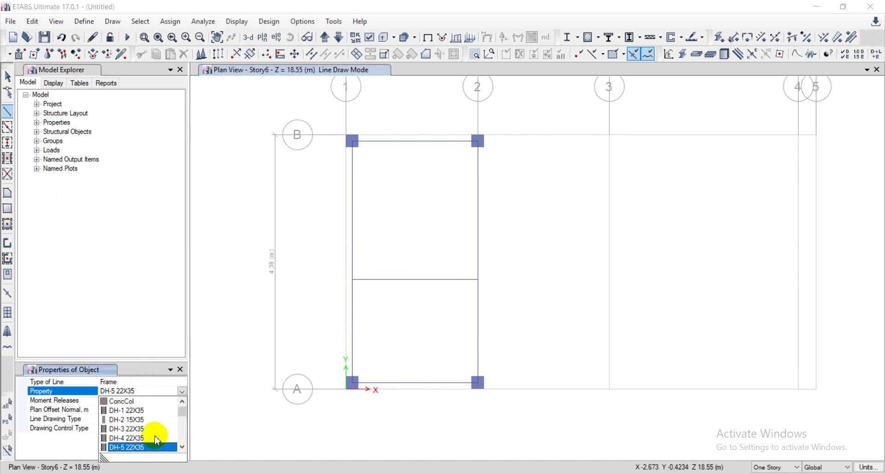
left_click(149, 429)
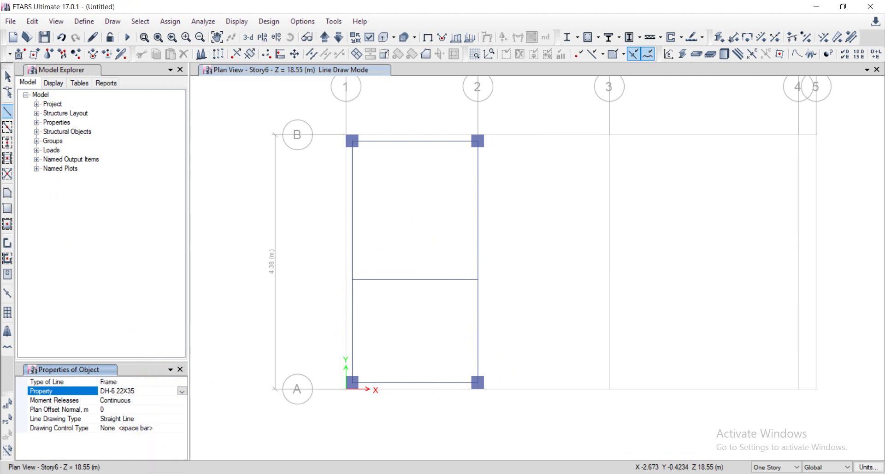
key("alt+Tab")
middle_click_drag(491, 249, 492, 292)
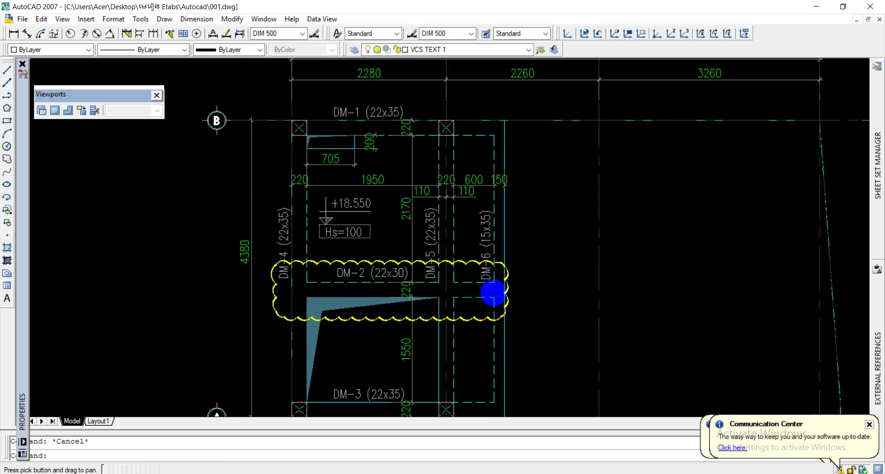
scroll(478, 180, "up", 2)
middle_click_drag(480, 180, 478, 215)
scroll(496, 242, "up", 3)
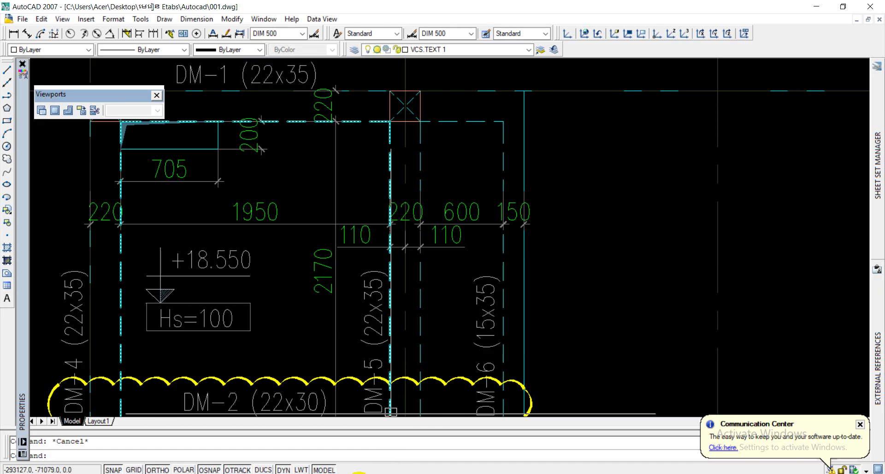
left_click(356, 473)
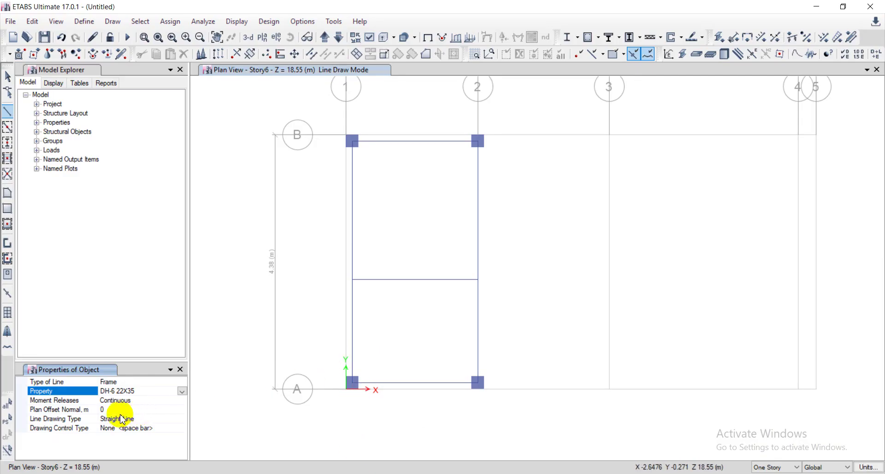
Draw the DH-6 22X35 beam from joint 2/B to 2/A with a 0.785 m plan offset
left_click(116, 409)
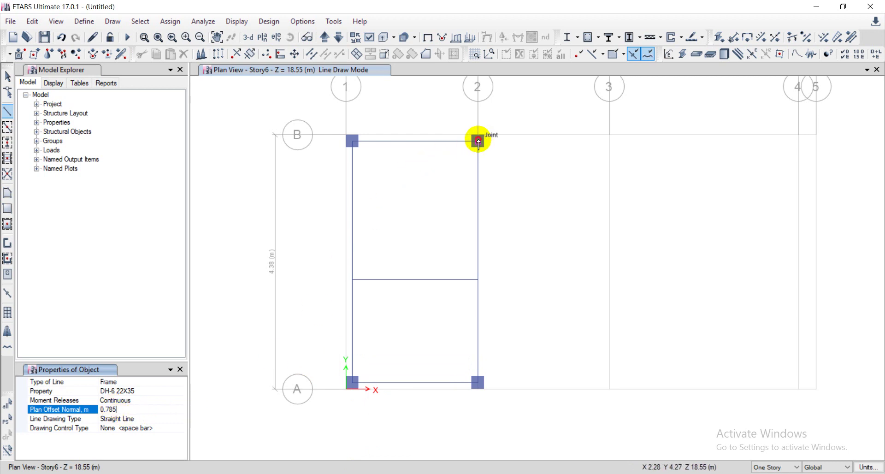
left_click(478, 140)
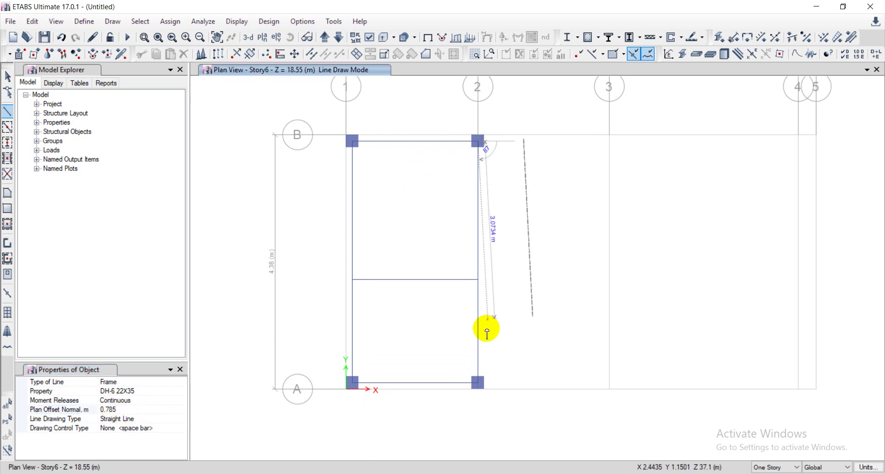
left_click(478, 383)
key("Escape")
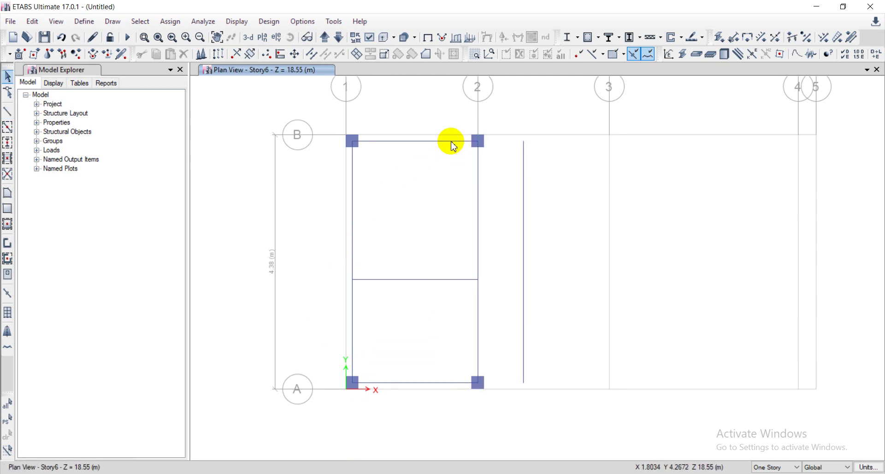
Break the grid B beam and the offset beam at their intersections with Divide Frames
left_click(466, 142)
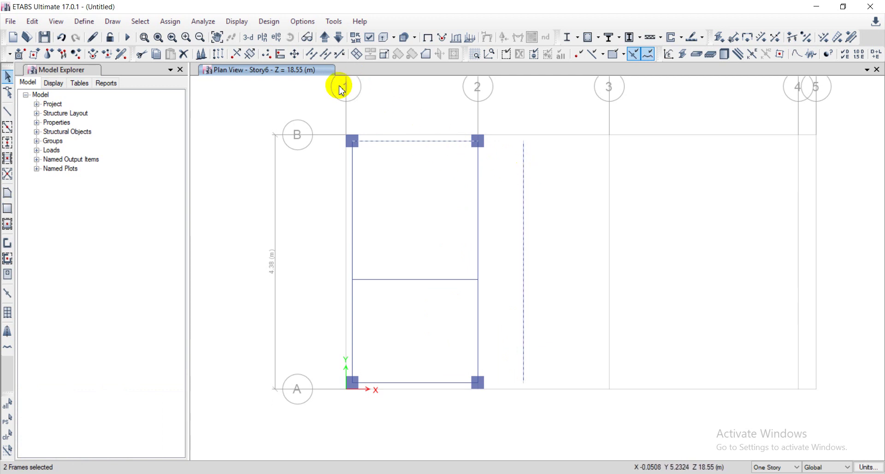
left_click(314, 55)
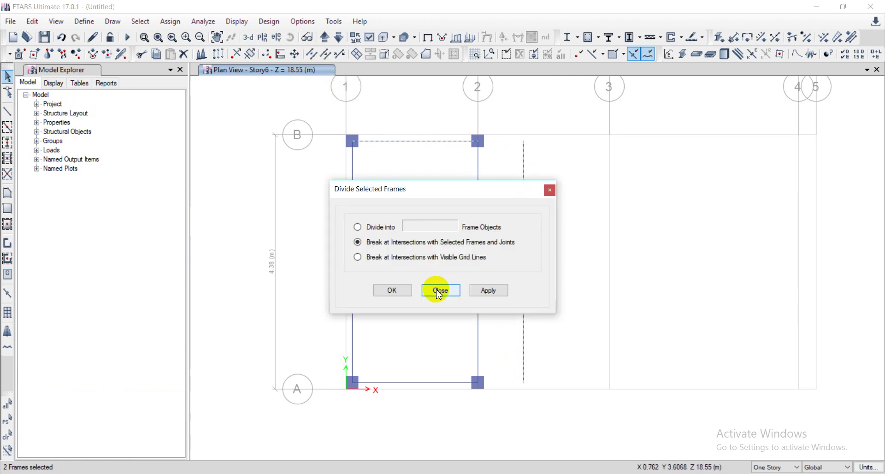
left_click(488, 291)
left_click(550, 190)
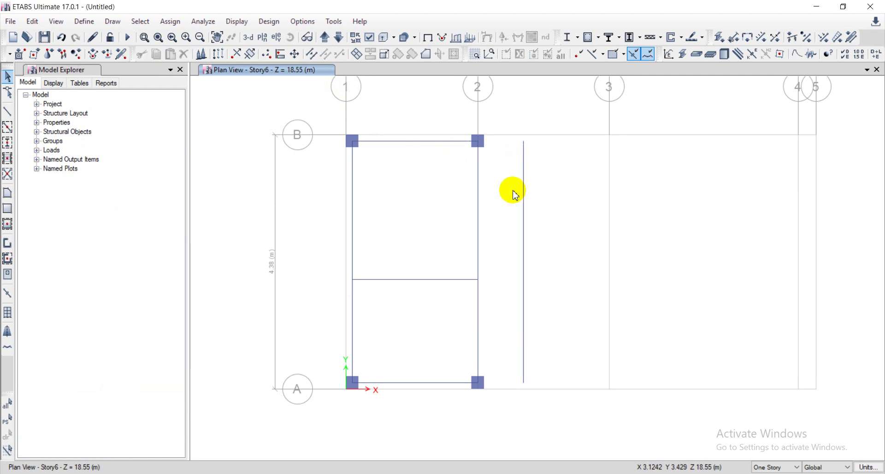
left_click(7, 111)
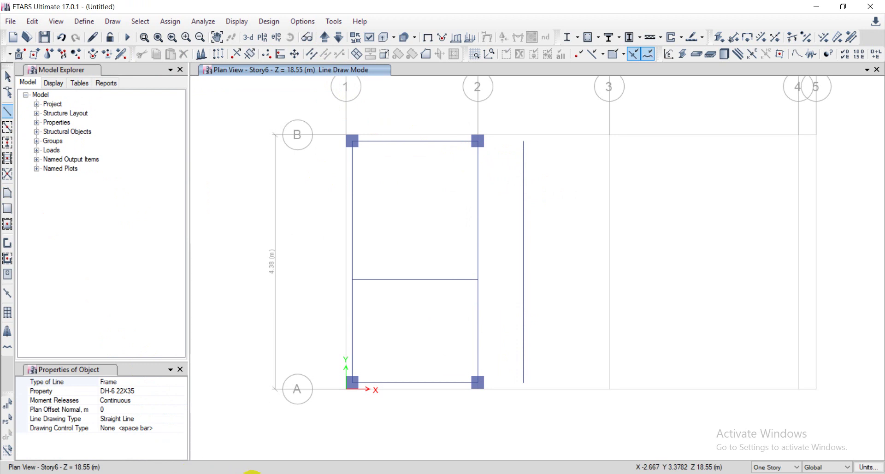
key("alt+Tab")
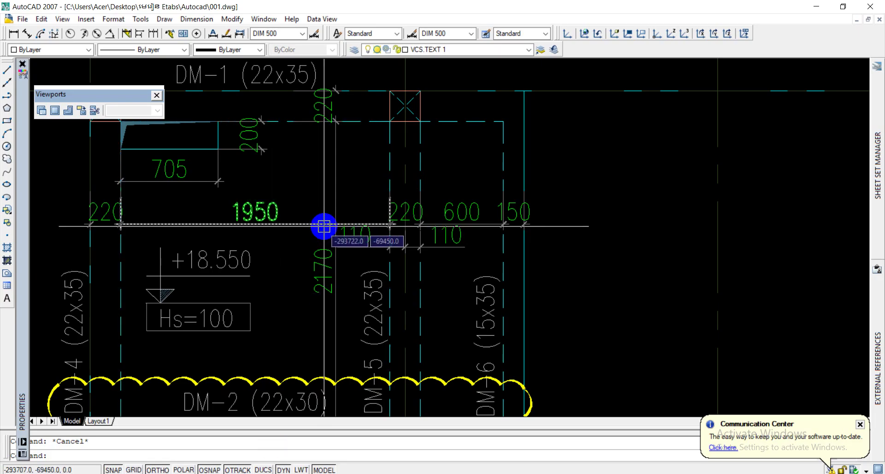
middle_click_drag(324, 225, 328, 181)
scroll(329, 187, "down", 4)
scroll(338, 250, "up", 3)
middle_click_drag(349, 235, 358, 189)
scroll(358, 182, "up", 3)
scroll(354, 155, "down", 4)
middle_click_drag(349, 234, 359, 200)
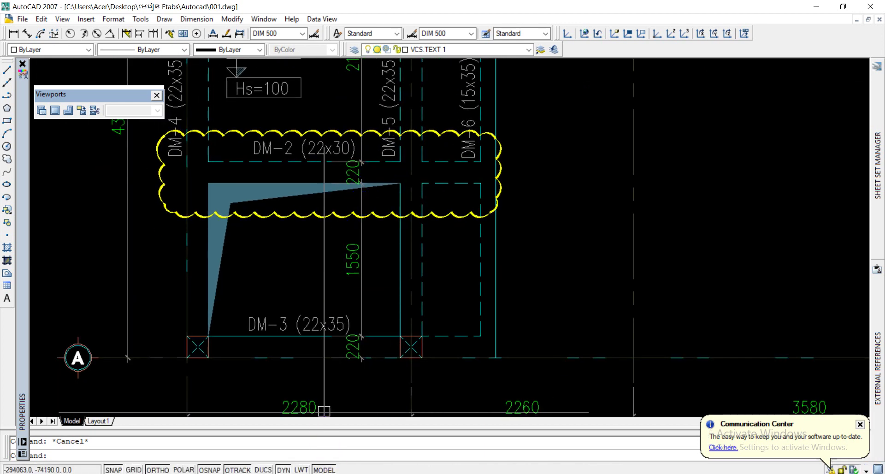
key("alt+Tab")
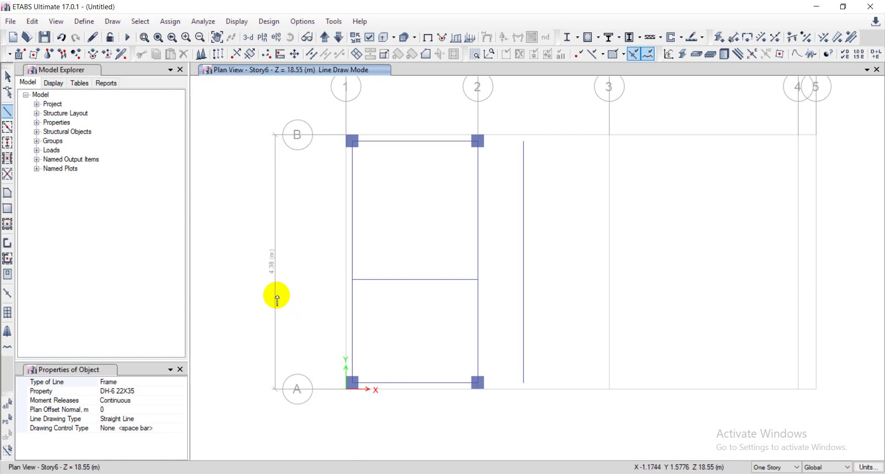
Set the new-beam section to DH-1 22X35, then change it to DH-2 15X35
left_click(152, 392)
left_click(183, 391)
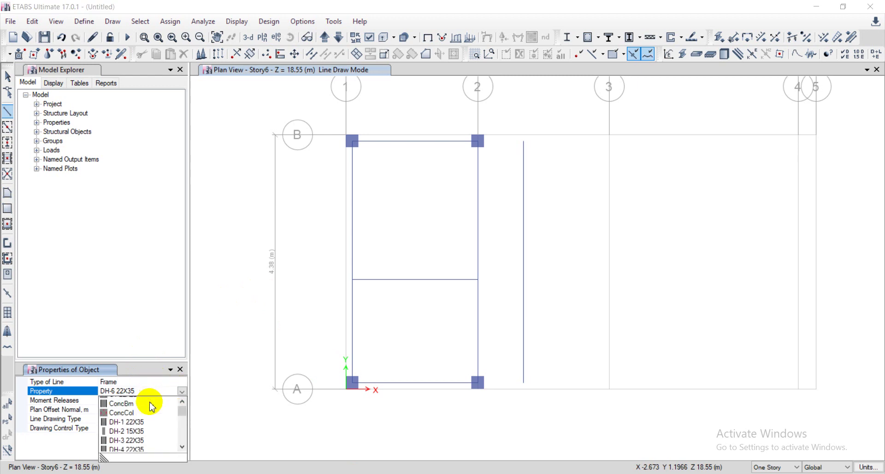
left_click(142, 430)
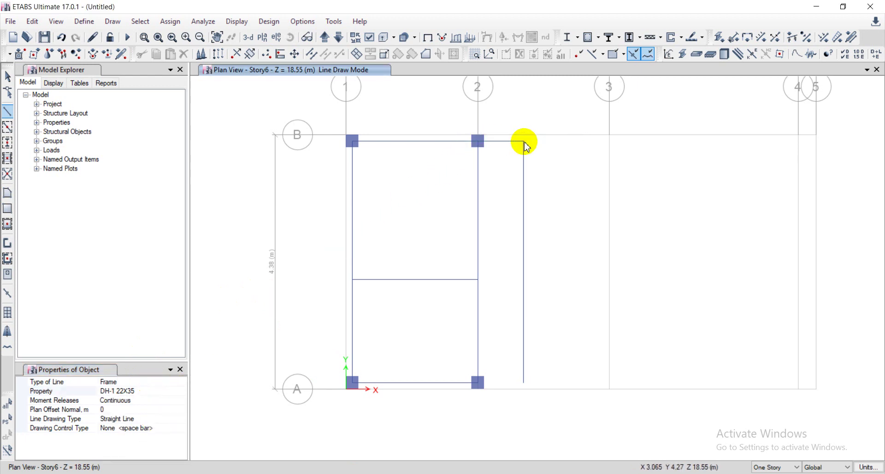
left_click(169, 391)
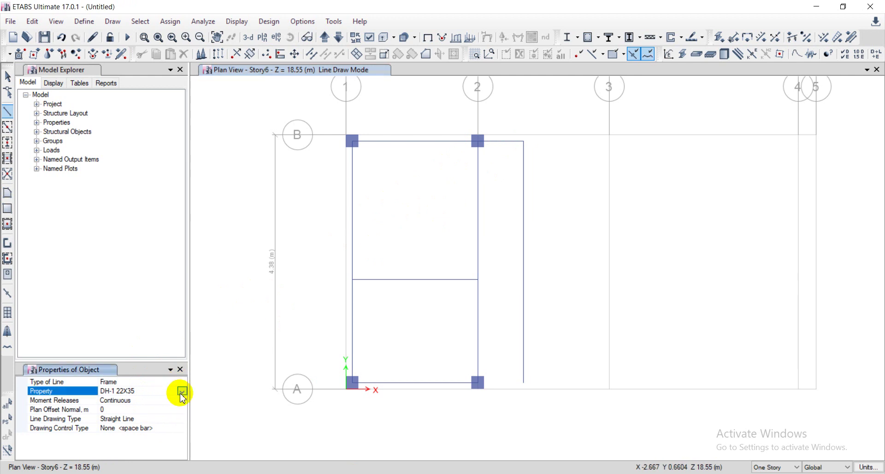
left_click(182, 392)
left_click(124, 441)
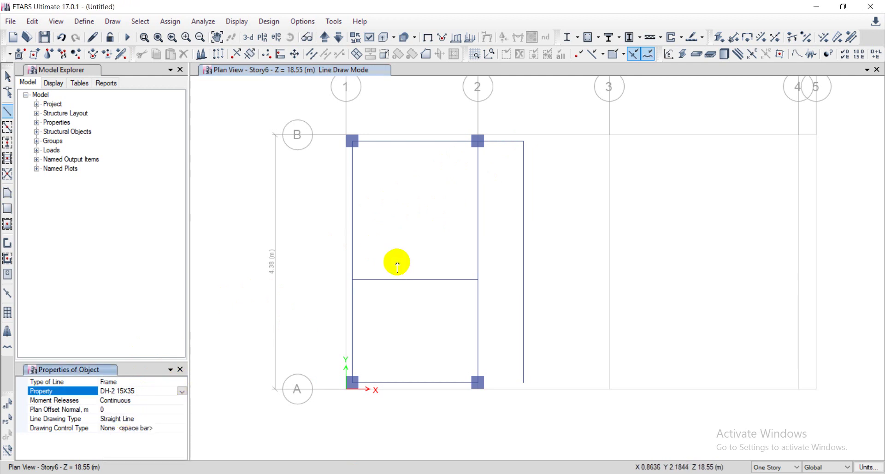
Start a DH-2 15X35 beam at the line 2 joint, zoom around, then cancel it
left_click(478, 279)
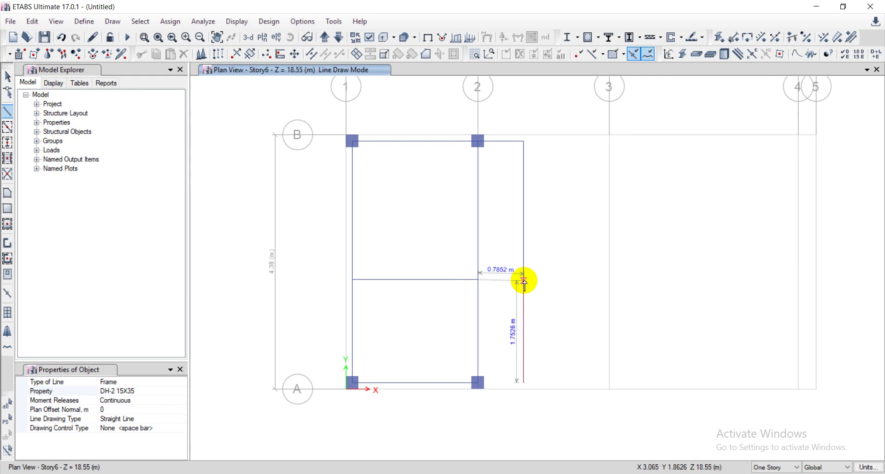
scroll(524, 279, "up", 2)
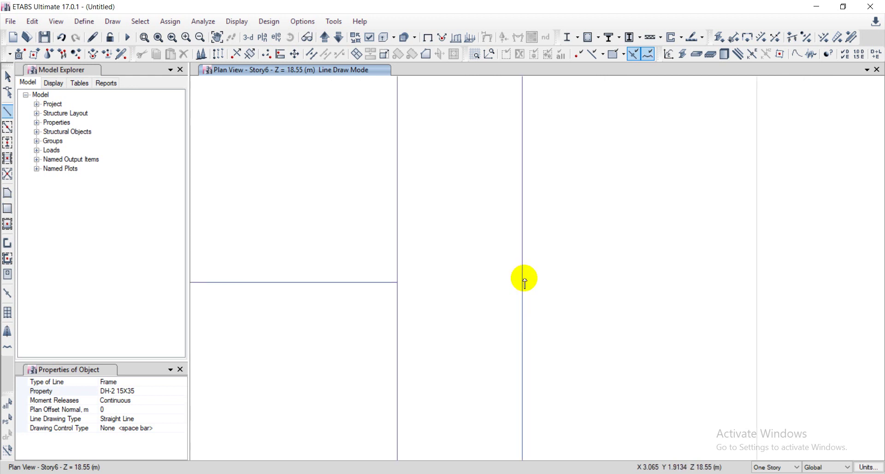
scroll(523, 279, "down", 2)
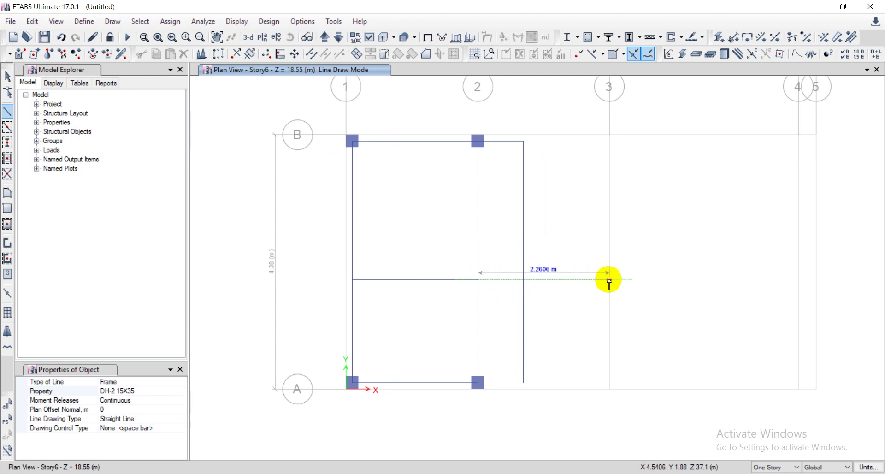
scroll(609, 279, "down", 3)
scroll(609, 279, "up", 6)
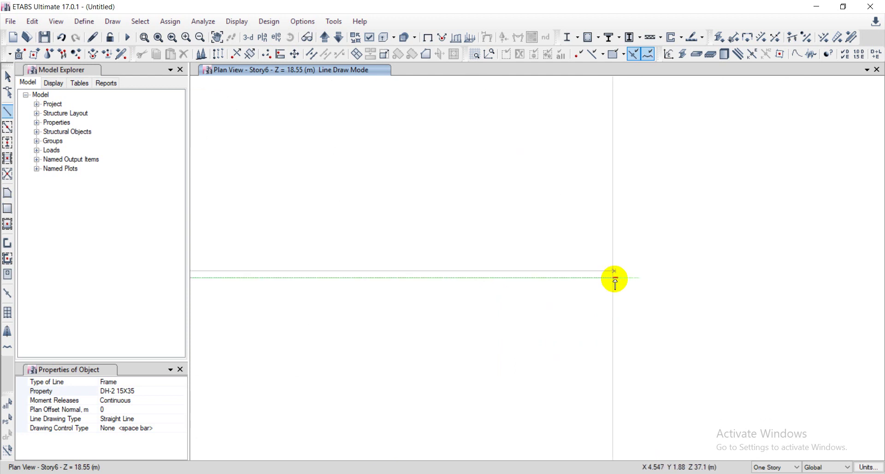
scroll(615, 279, "down", 3)
scroll(602, 279, "up", 3)
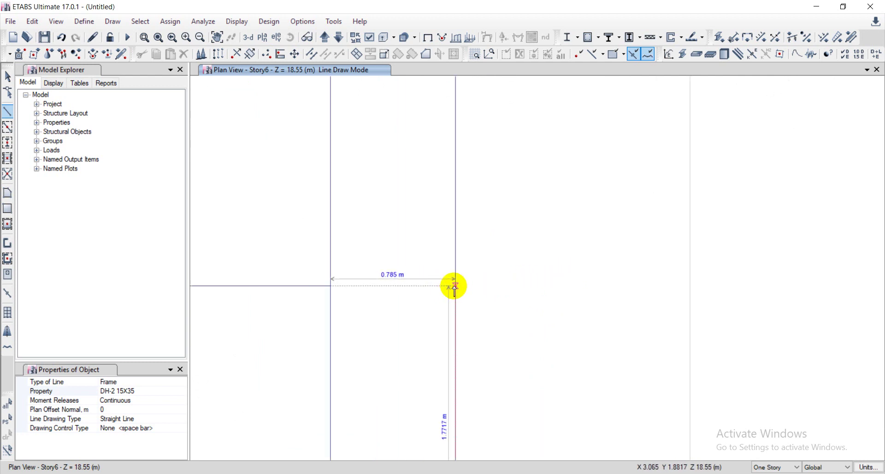
scroll(455, 289, "down", 3)
scroll(454, 287, "up", 3)
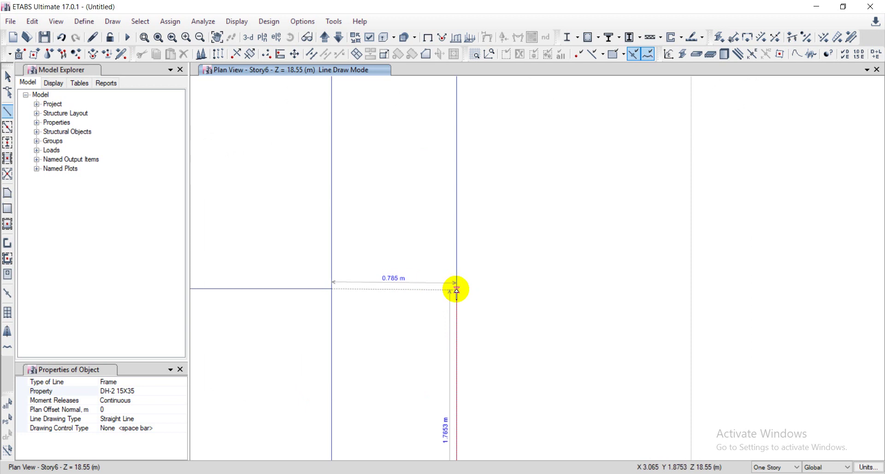
scroll(456, 290, "down", 4)
key("Escape")
scroll(457, 276, "up", 4)
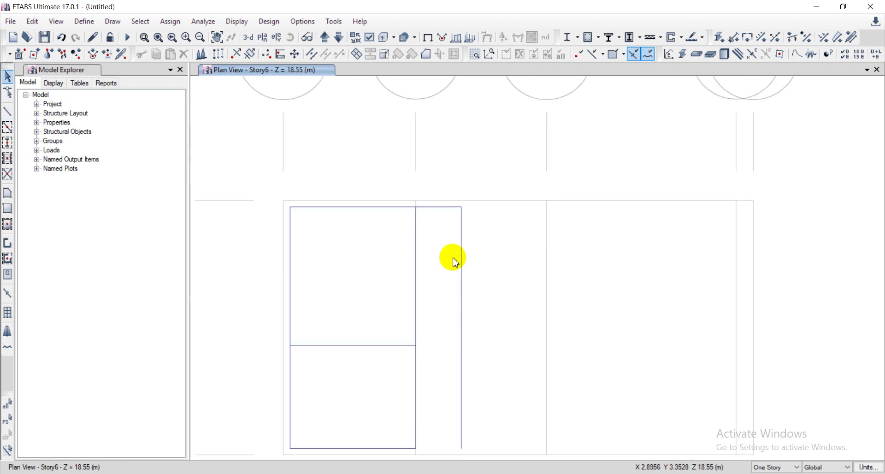
left_click(7, 112)
Draw a DH-3 22X35 beam along grid A from column 2 to the offset beam's end
left_click(168, 392)
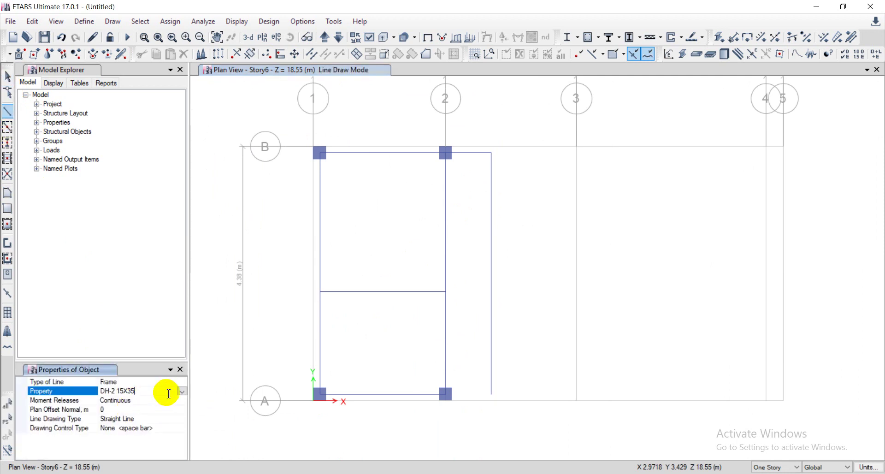
left_click(182, 391)
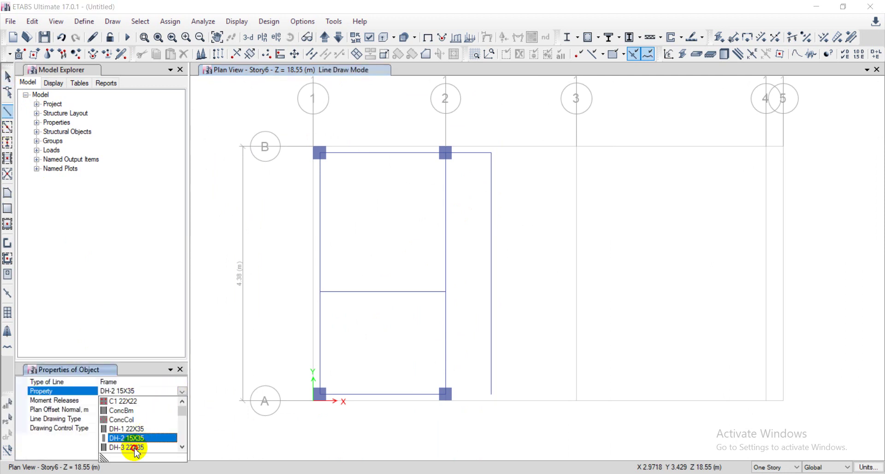
left_click(136, 447)
left_click(320, 394)
left_click(445, 394)
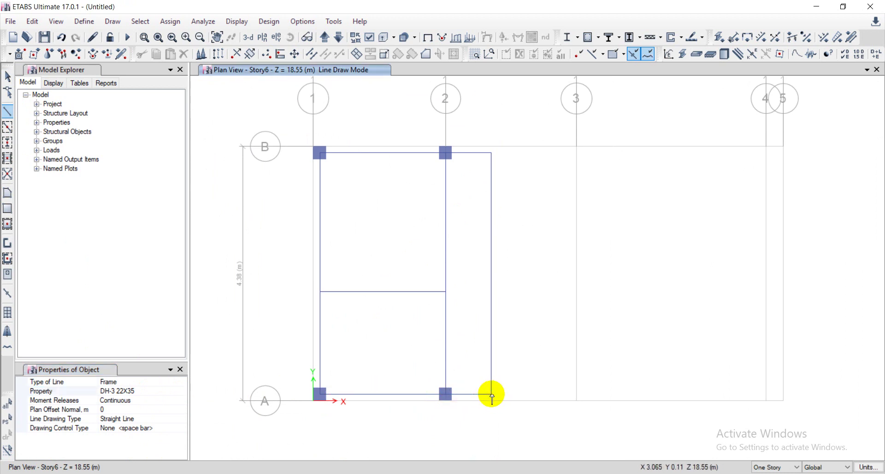
middle_click_drag(509, 328, 537, 258)
key("Escape")
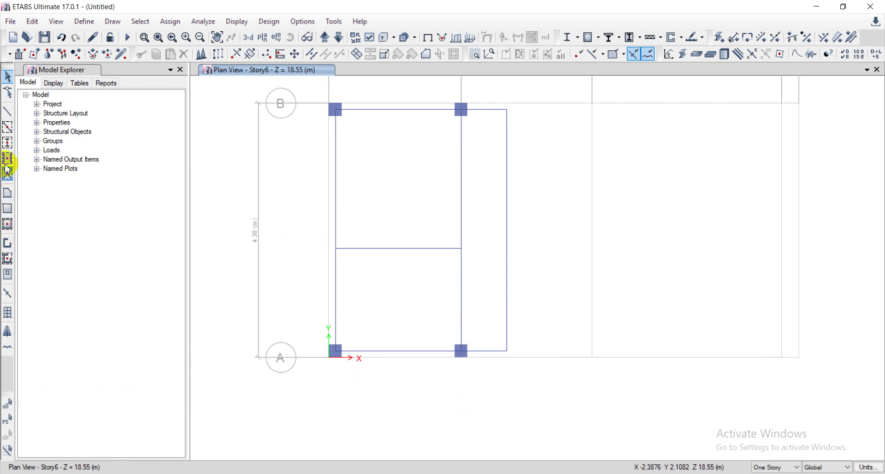
Set DH-2 15X35 as the section for new beams and switch to the AutoCAD plan
left_click(12, 115)
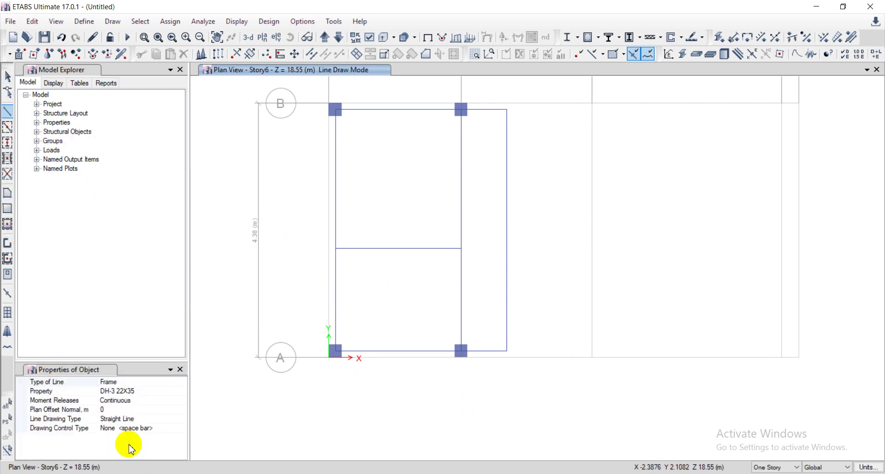
left_click(166, 394)
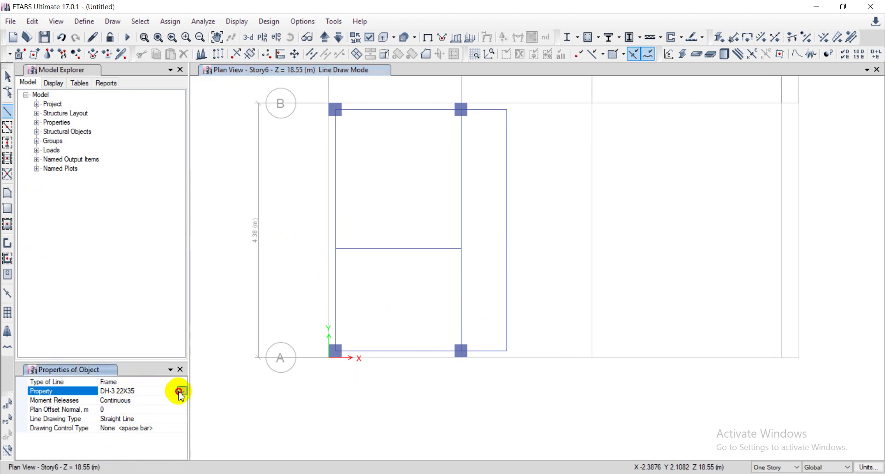
left_click(182, 391)
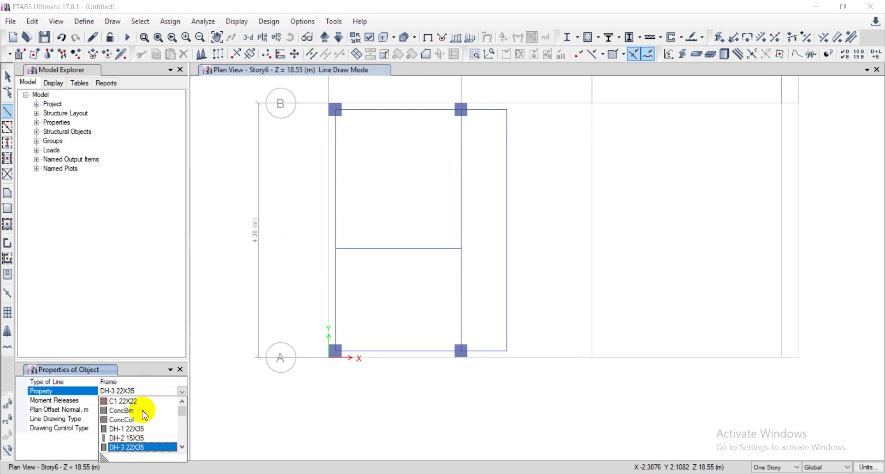
left_click(127, 438)
key("alt+Tab")
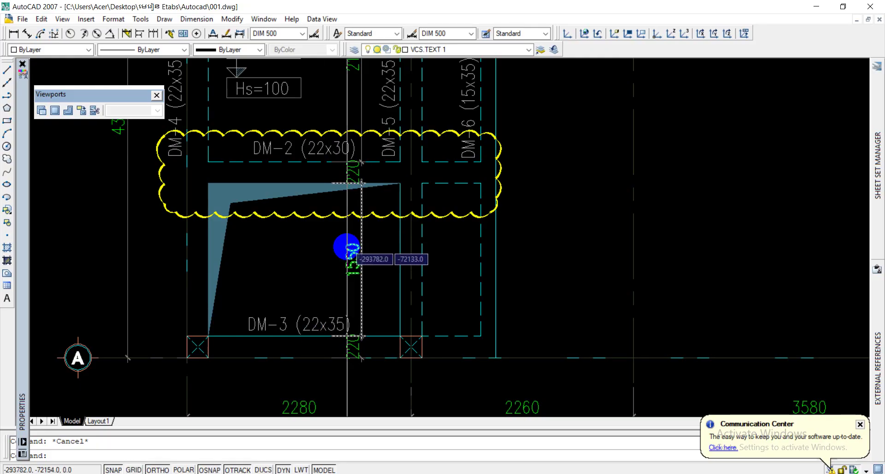
Pan the AutoCAD plan to review the DM-1 to DM-3 beams, then return to the ETABS Story6 plan
mouse_move(415, 285)
middle_mouse_down()
mouse_move(412, 271)
mouse_move(400, 390)
middle_mouse_up()
mouse_move(394, 299)
middle_mouse_down()
mouse_move(395, 313)
mouse_move(385, 283)
mouse_move(405, 215)
mouse_move(400, 261)
middle_mouse_up()
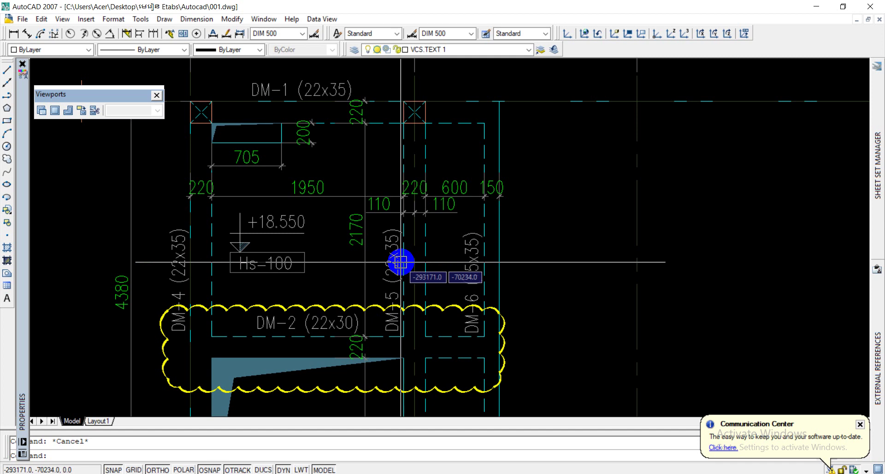
middle_click_drag(404, 332, 363, 162)
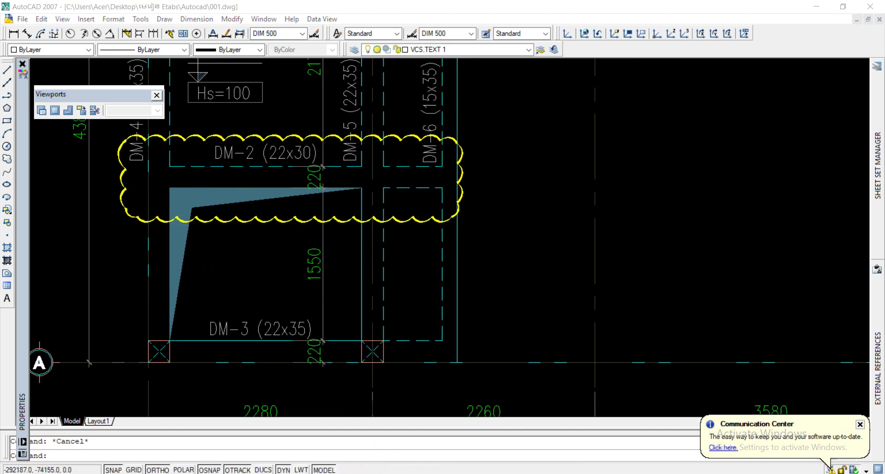
key("alt+Tab")
scroll(433, 249, "up", 4)
middle_click_drag(431, 273, 346, 263)
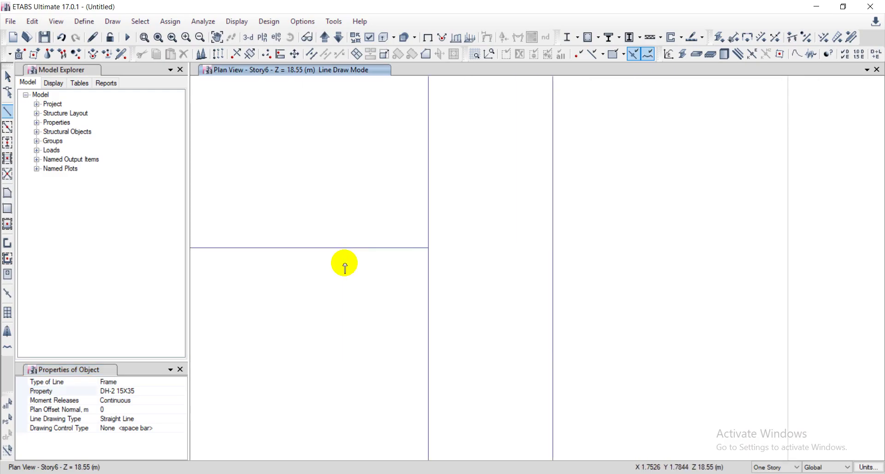
scroll(345, 268, "down", 3)
key("Escape")
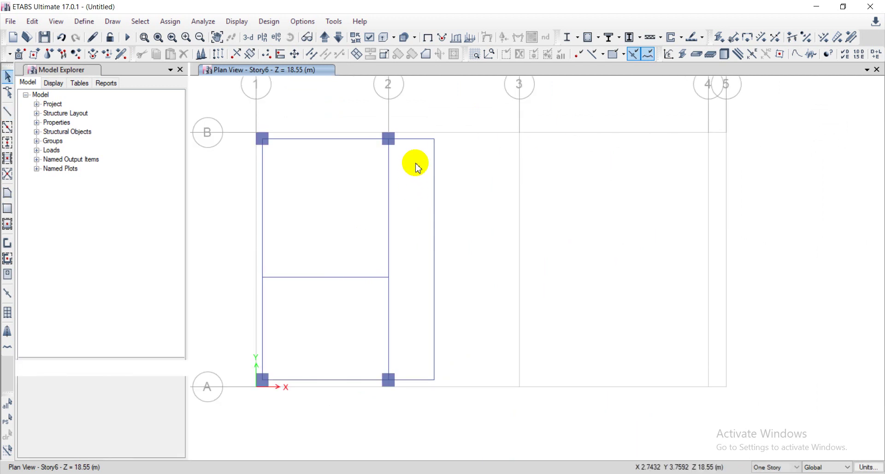
left_click(419, 138)
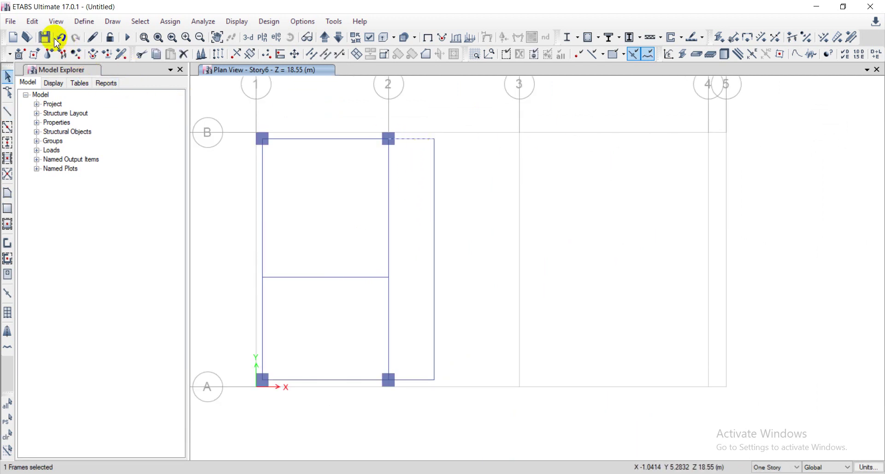
left_click(33, 21)
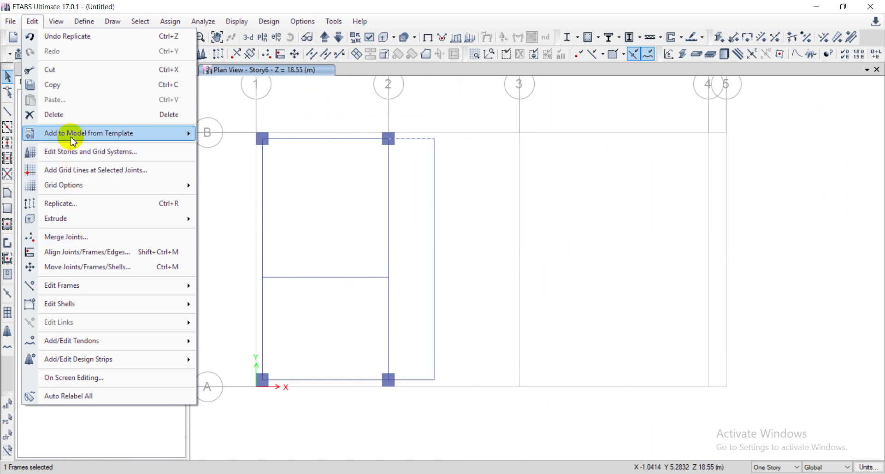
left_click(166, 86)
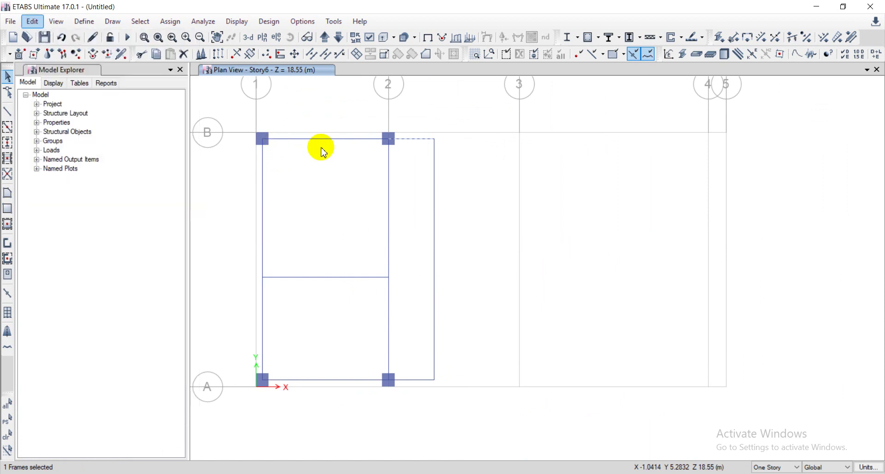
left_click(419, 138)
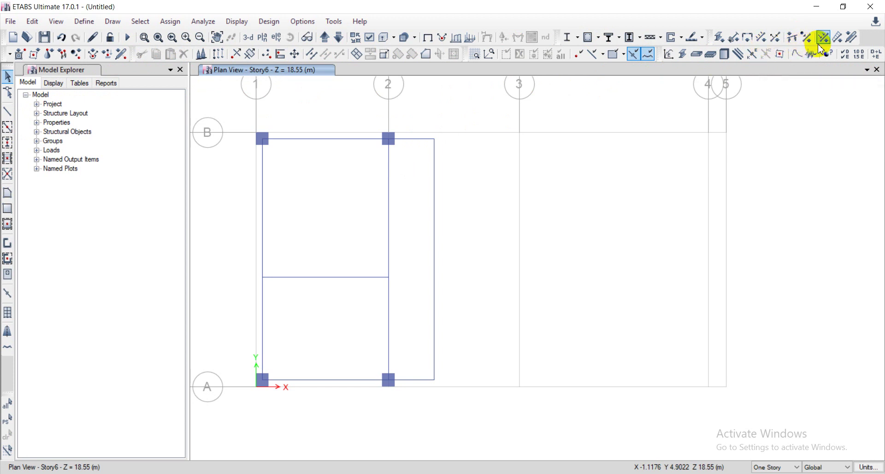
left_click(28, 22)
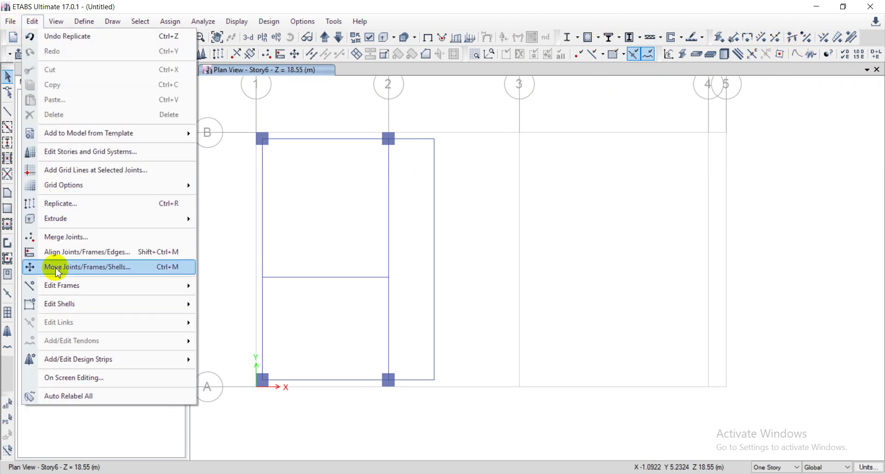
mouse_move(54, 289)
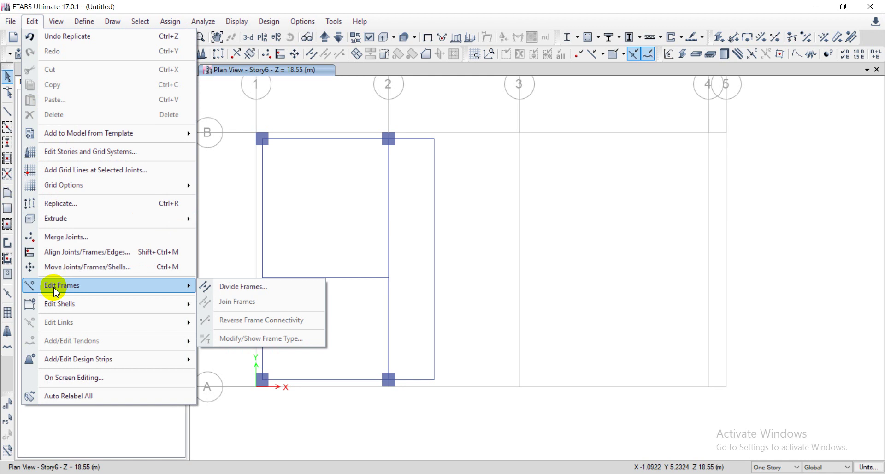
mouse_move(84, 25)
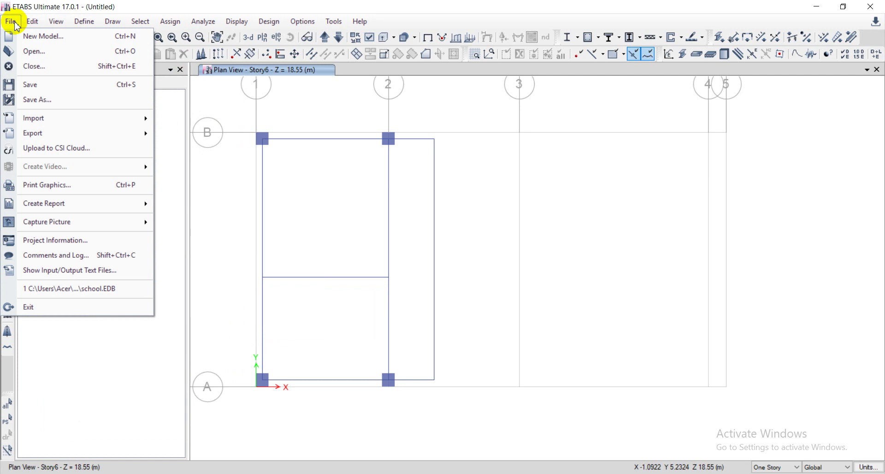
left_click(14, 23)
left_click(140, 23)
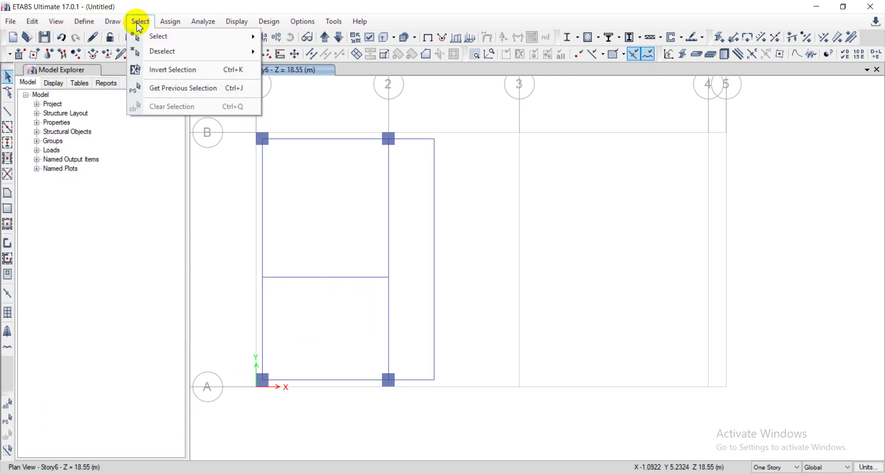
mouse_move(166, 25)
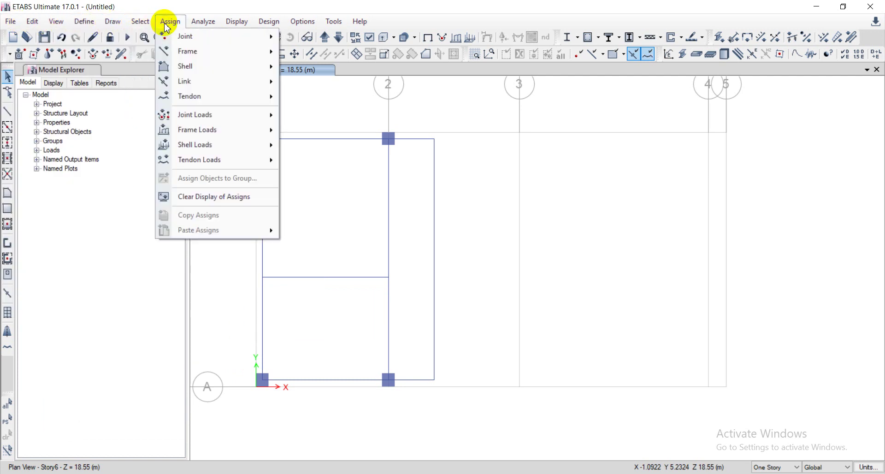
left_click(165, 23)
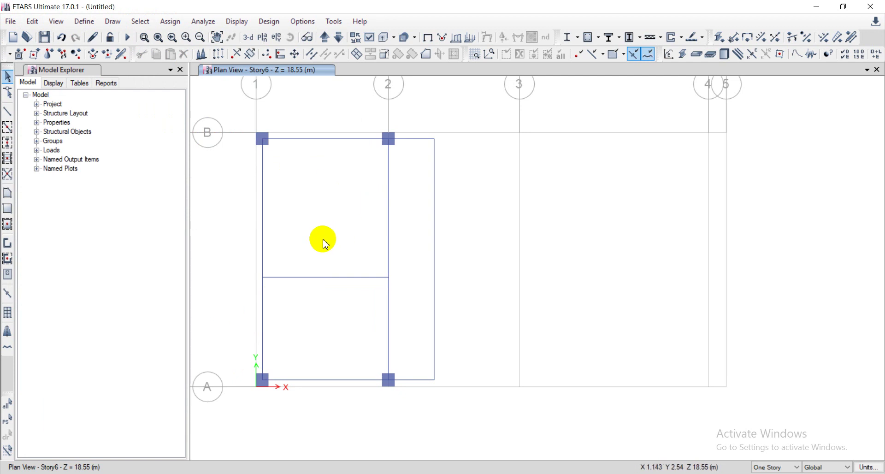
middle_click_drag(328, 237, 357, 237)
middle_click_drag(396, 342, 413, 318)
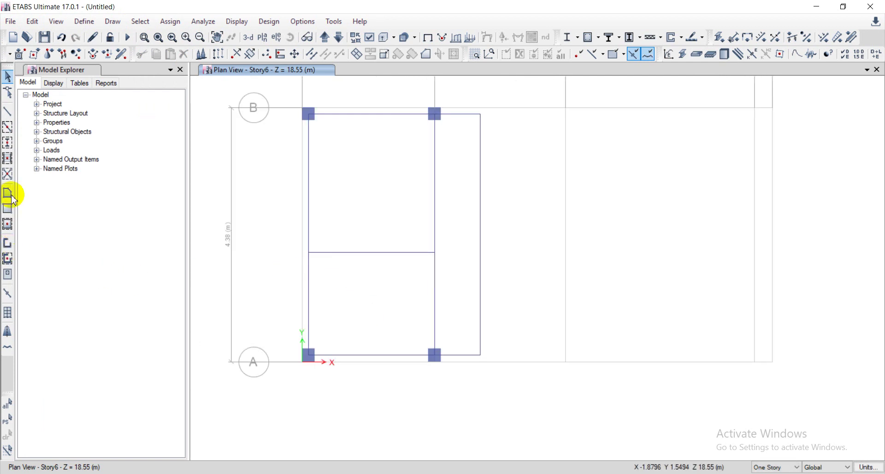
middle_click_drag(393, 176, 337, 194)
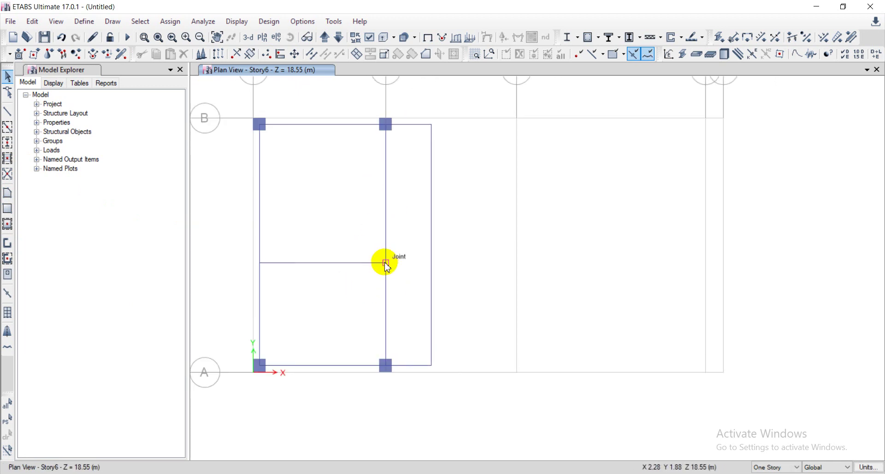
left_click(279, 473)
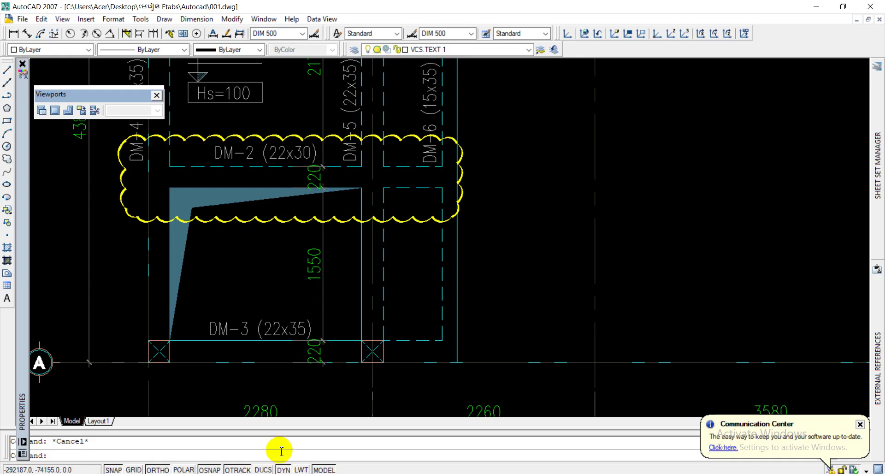
middle_click_drag(388, 253, 408, 286)
middle_click_drag(403, 239, 422, 274)
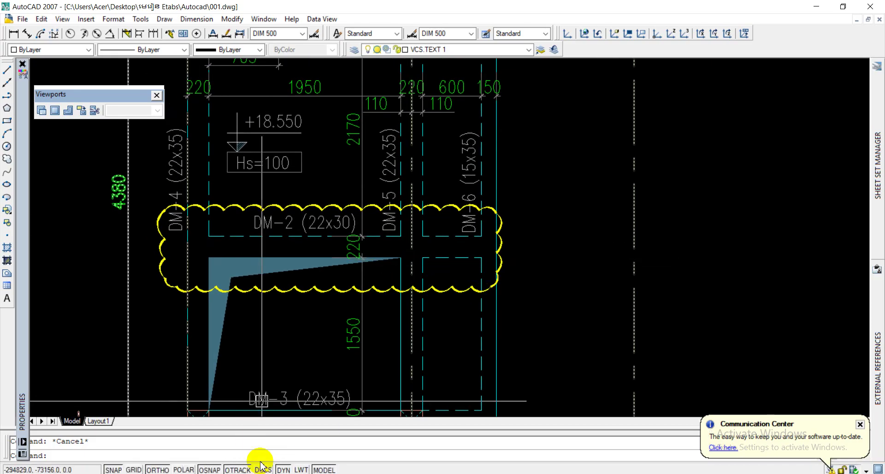
left_click(295, 473)
scroll(367, 290, "up", 4)
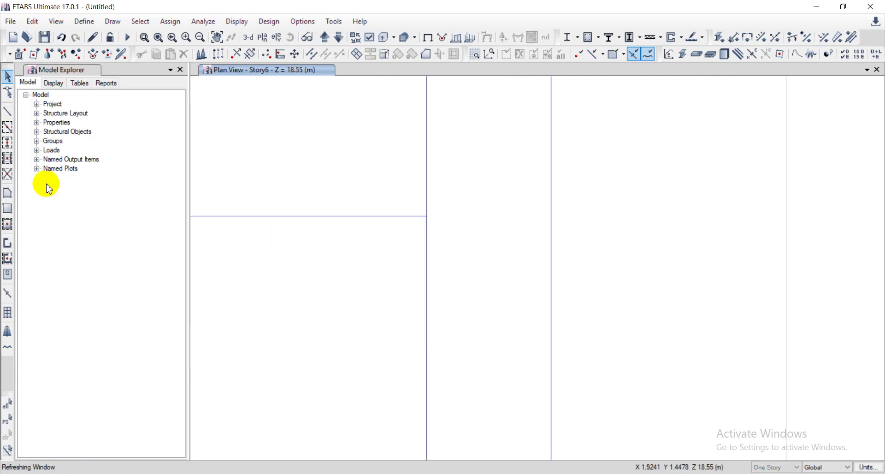
left_click(11, 109)
left_click(7, 111)
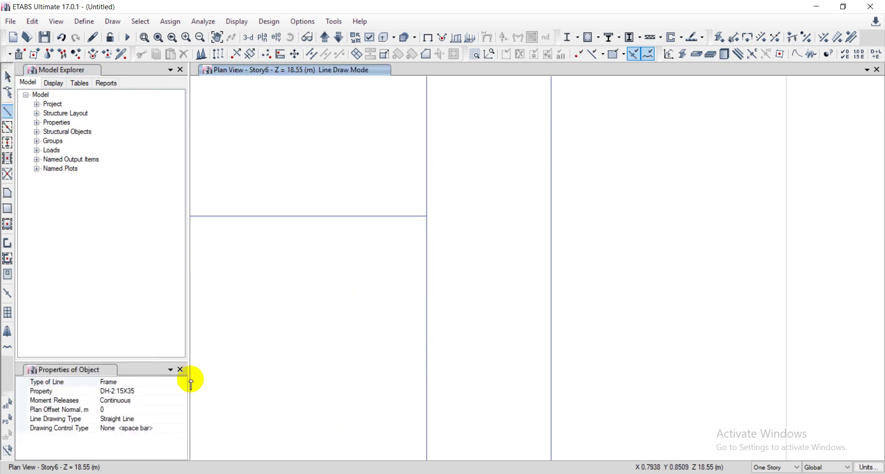
left_click(138, 391)
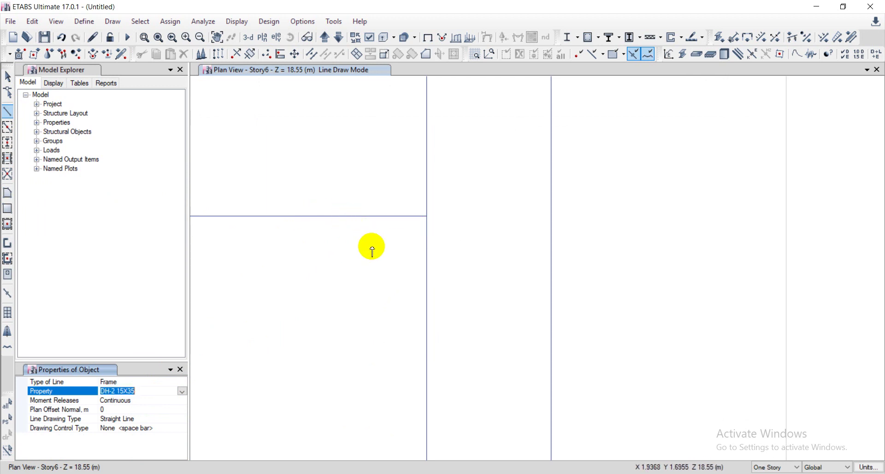
key("Escape")
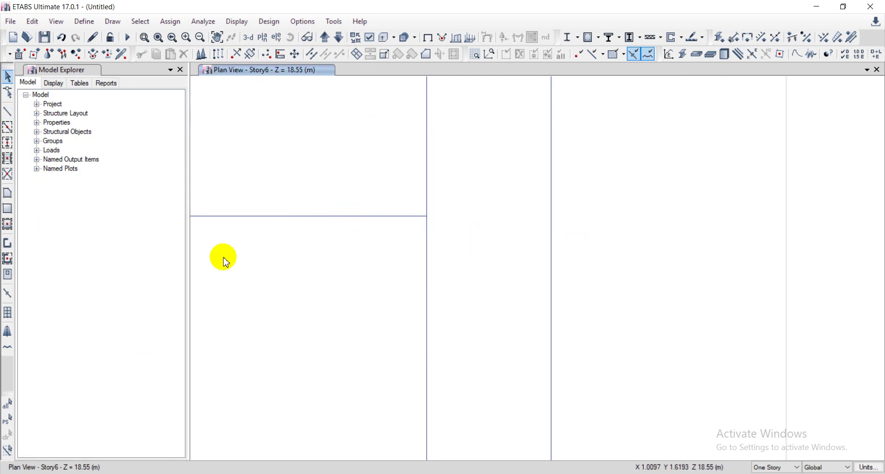
left_click(301, 216)
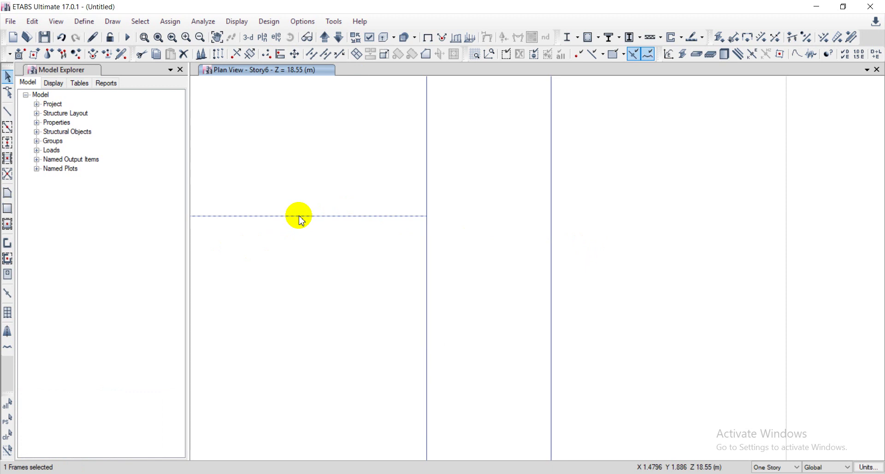
scroll(309, 267, "down", 3)
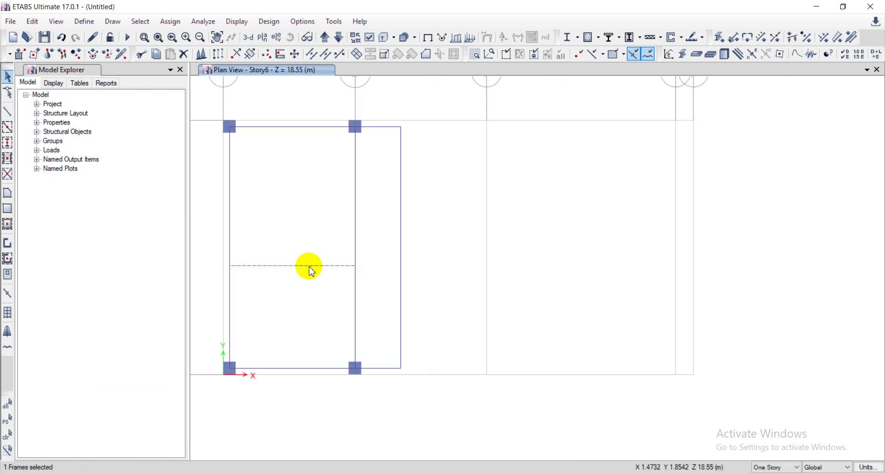
left_click(310, 267)
middle_click_drag(352, 240, 371, 208)
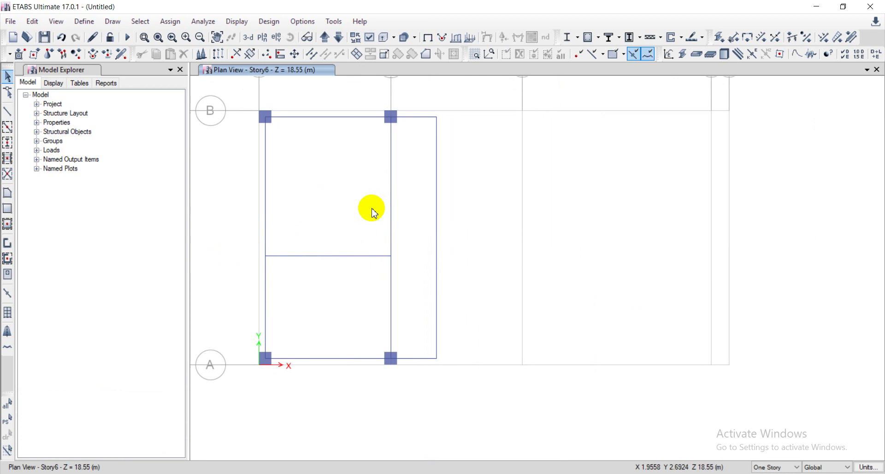
middle_click_drag(372, 208, 425, 222)
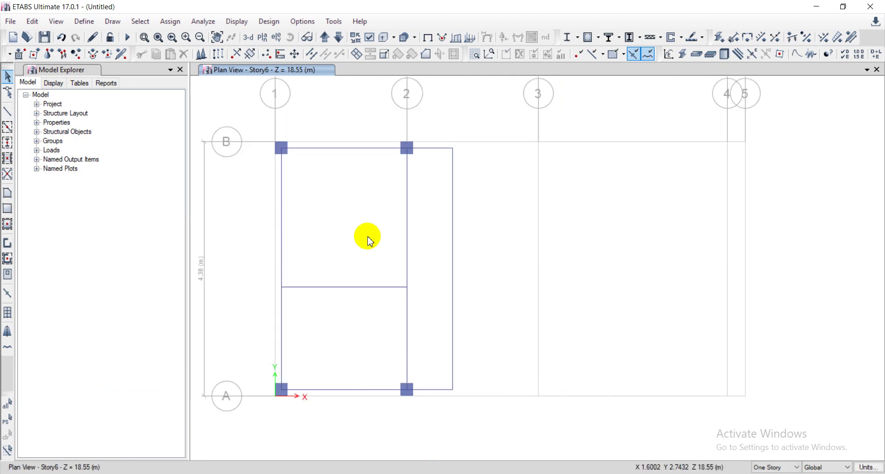
middle_click_drag(395, 270, 336, 249)
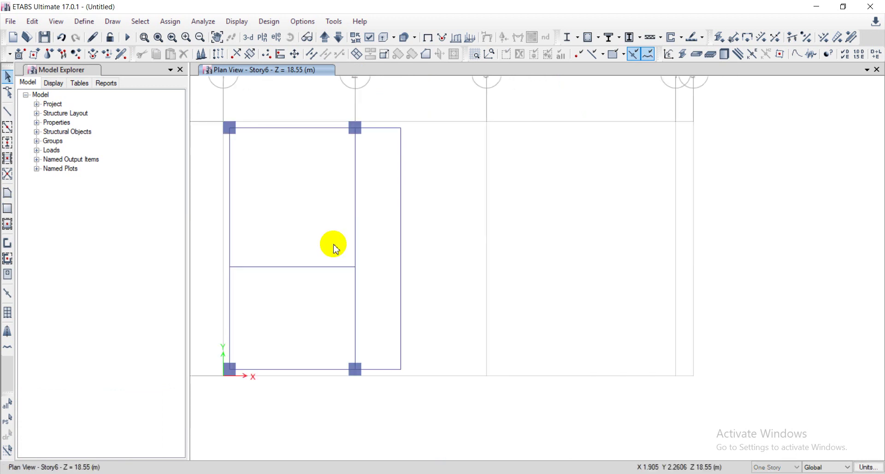